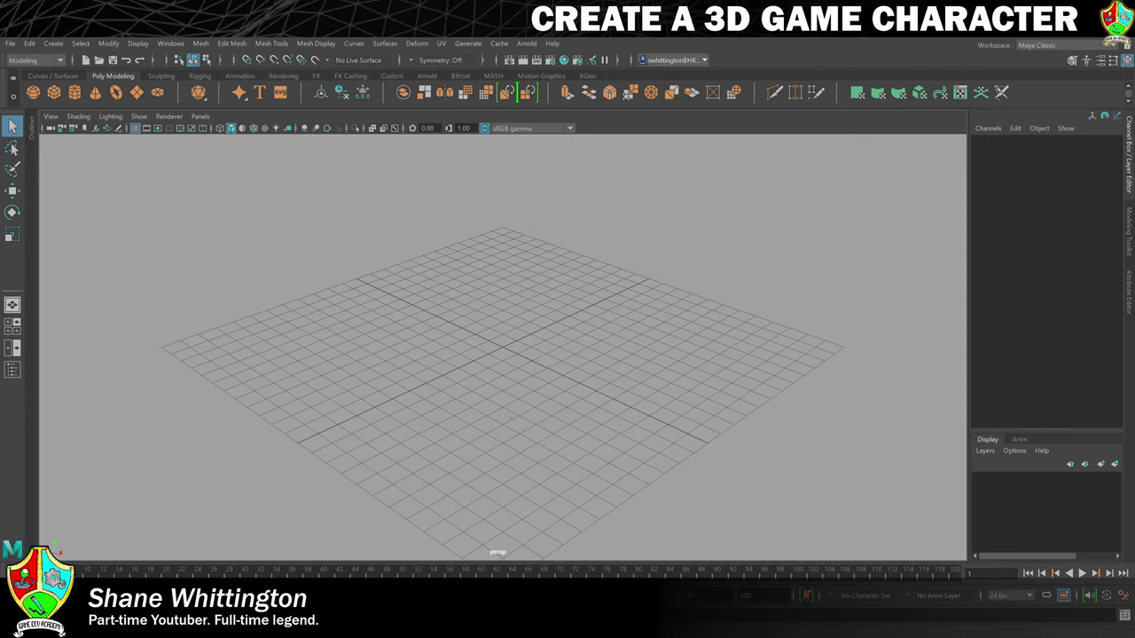
Start a new project and name it RobotCharacter.
left_click(9, 43)
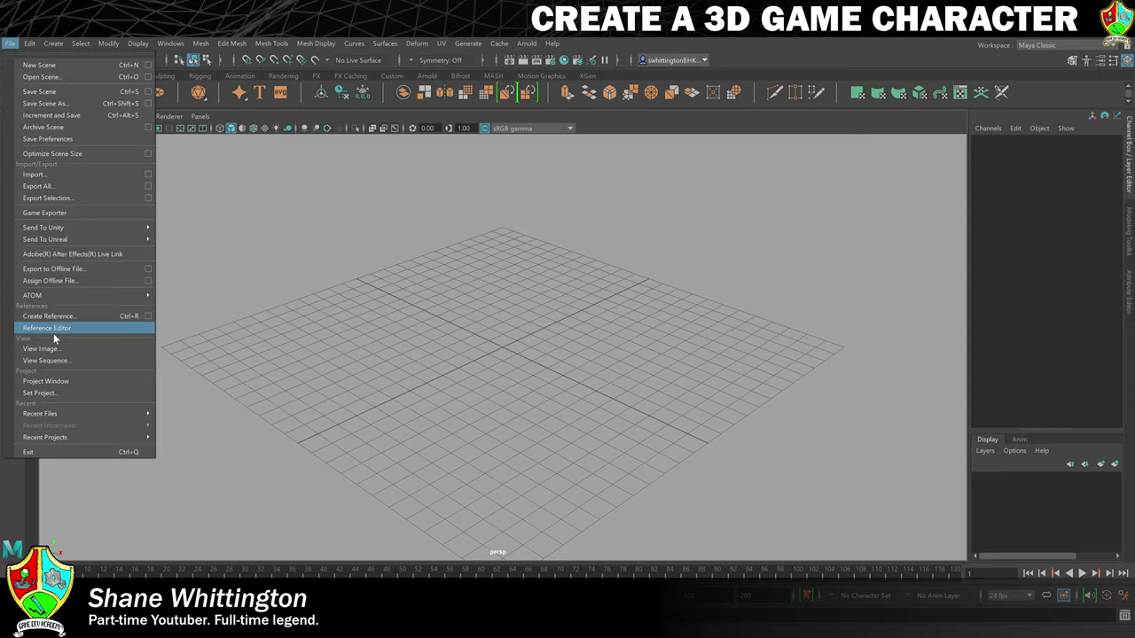
left_click(78, 381)
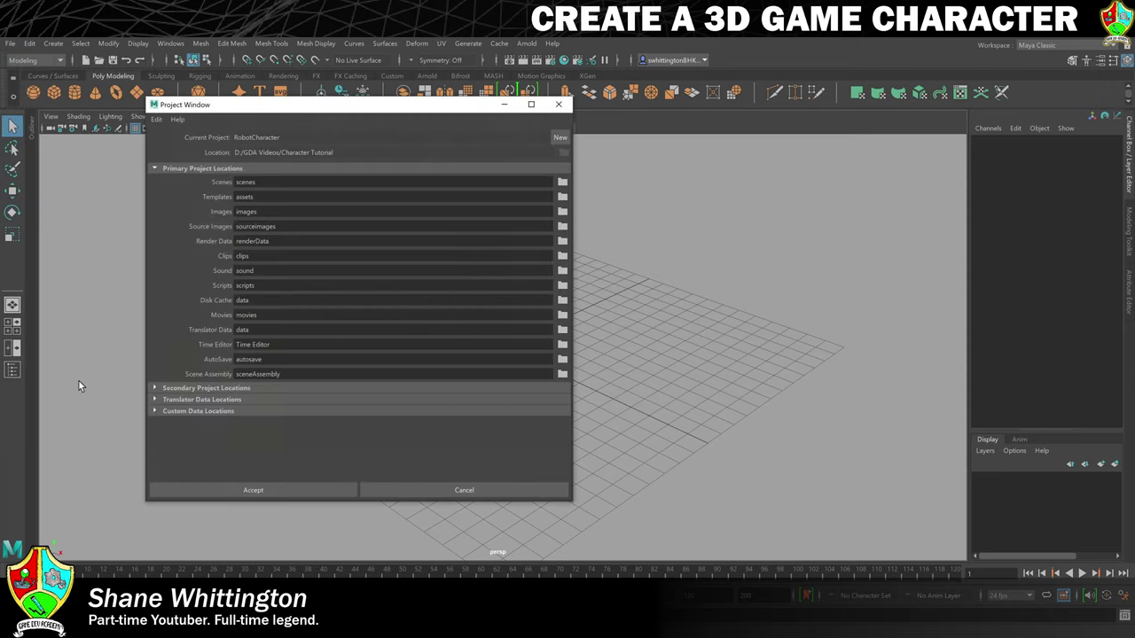
left_click(559, 138)
left_click_drag(274, 137, 174, 135)
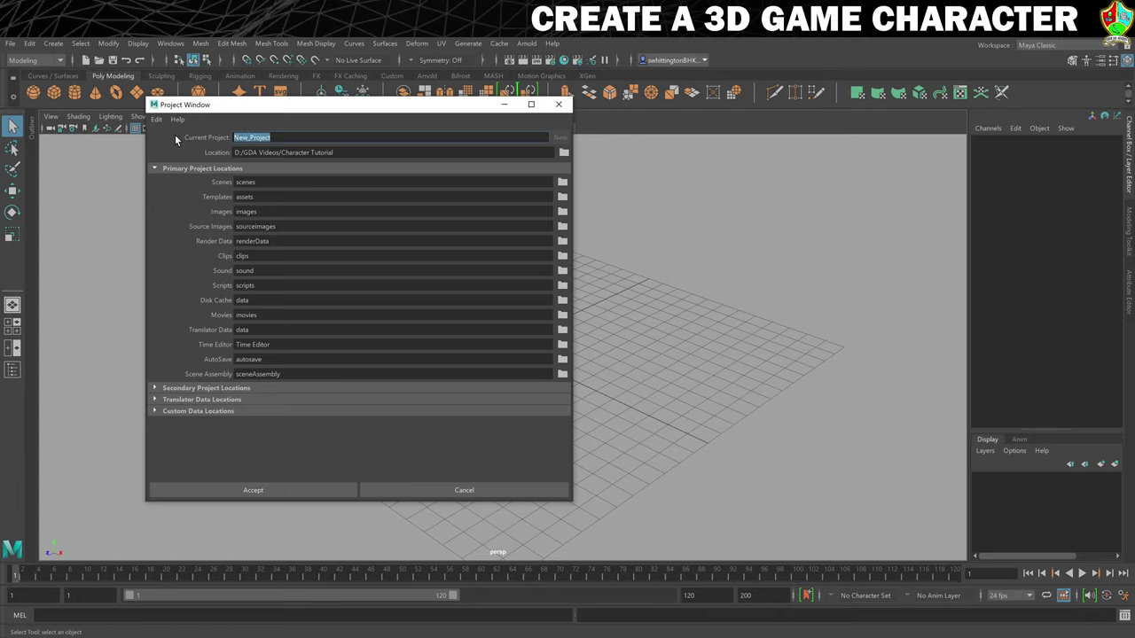
type("RobotCharacter")
Set the project location to G:\My Drive\Shared\3rd Person Character Tutorial and accept the project settings.
left_click(568, 153)
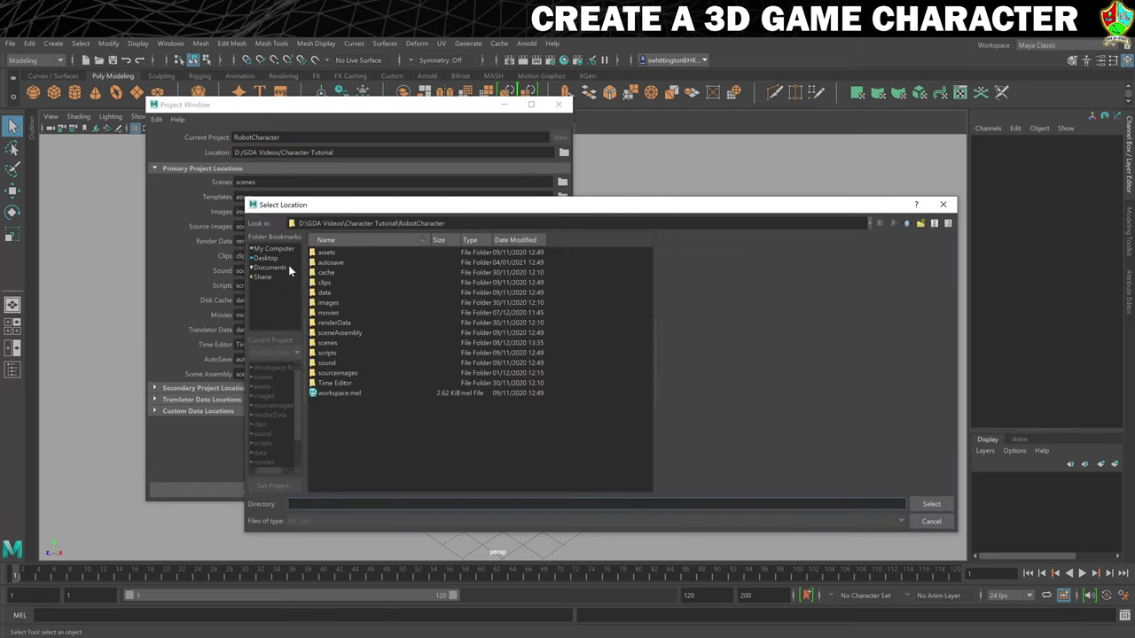
left_click(272, 248)
double_click(359, 263)
left_click(381, 263)
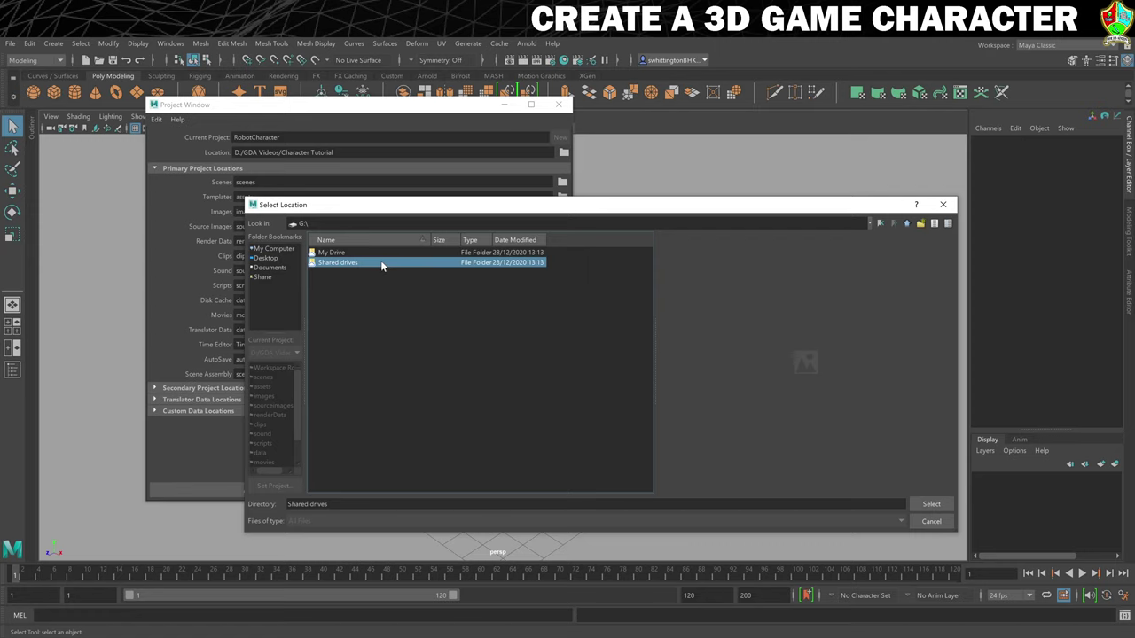
double_click(330, 255)
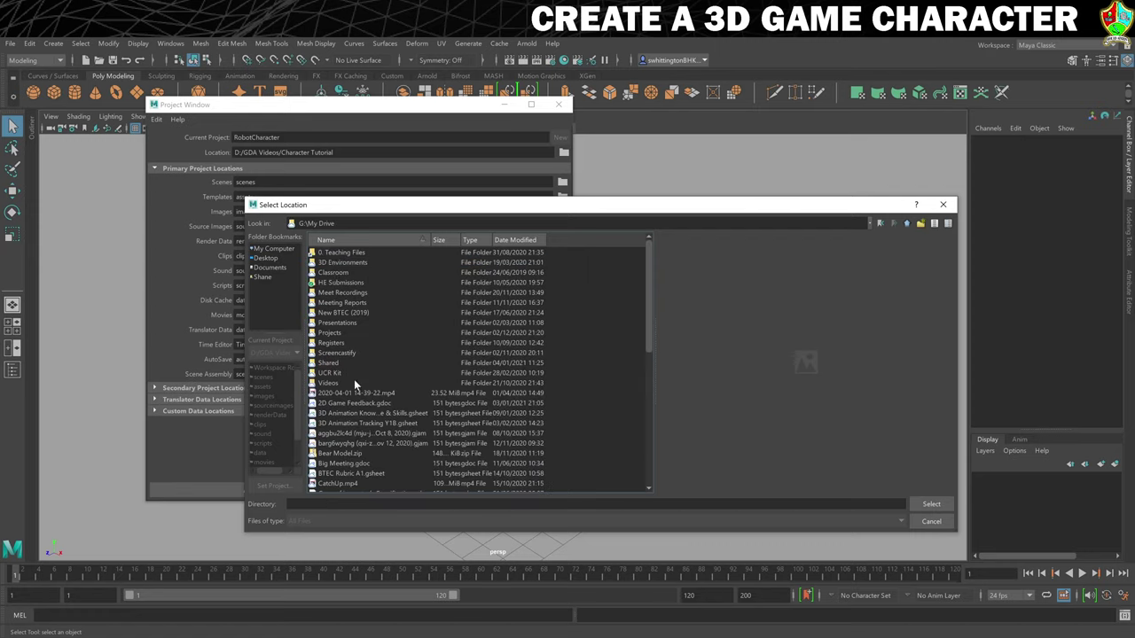
double_click(328, 364)
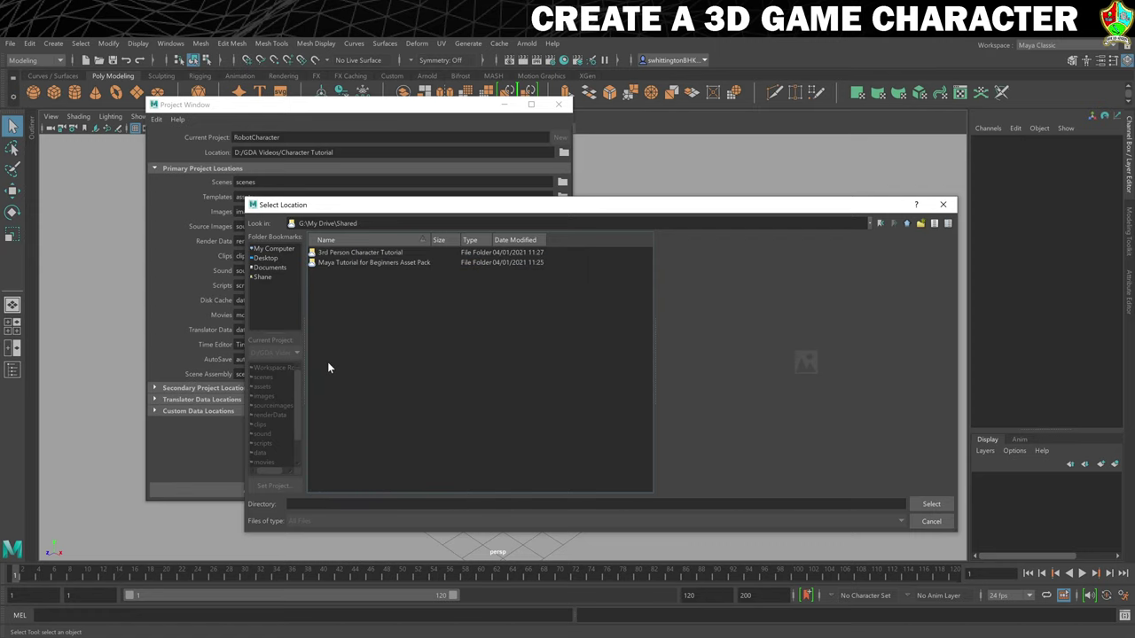
double_click(373, 253)
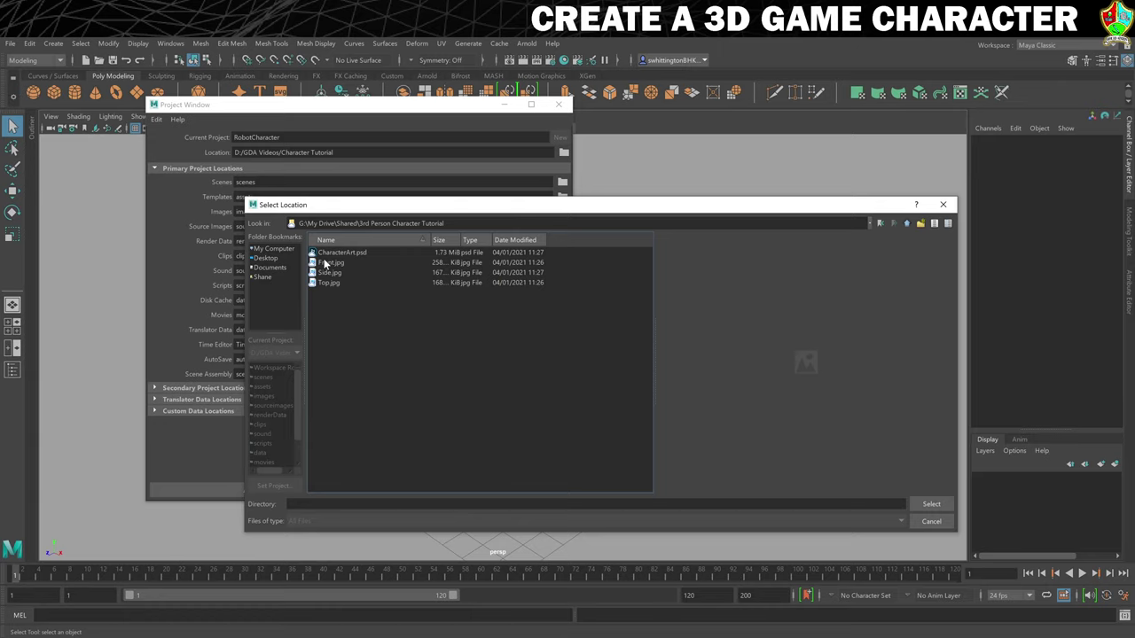
left_click(937, 502)
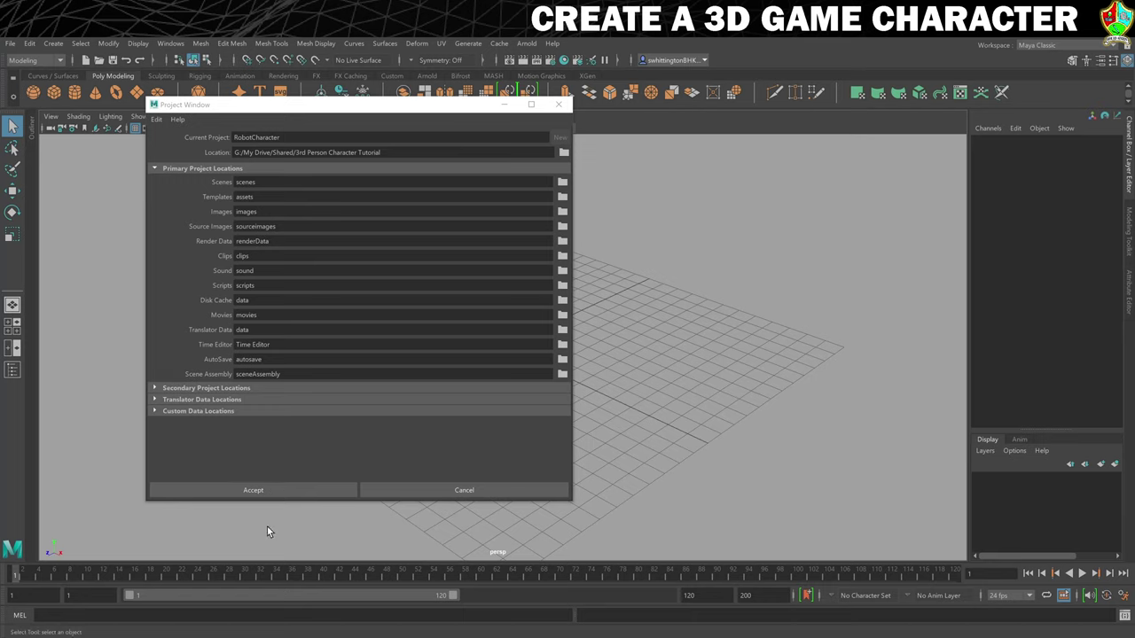
left_click(245, 490)
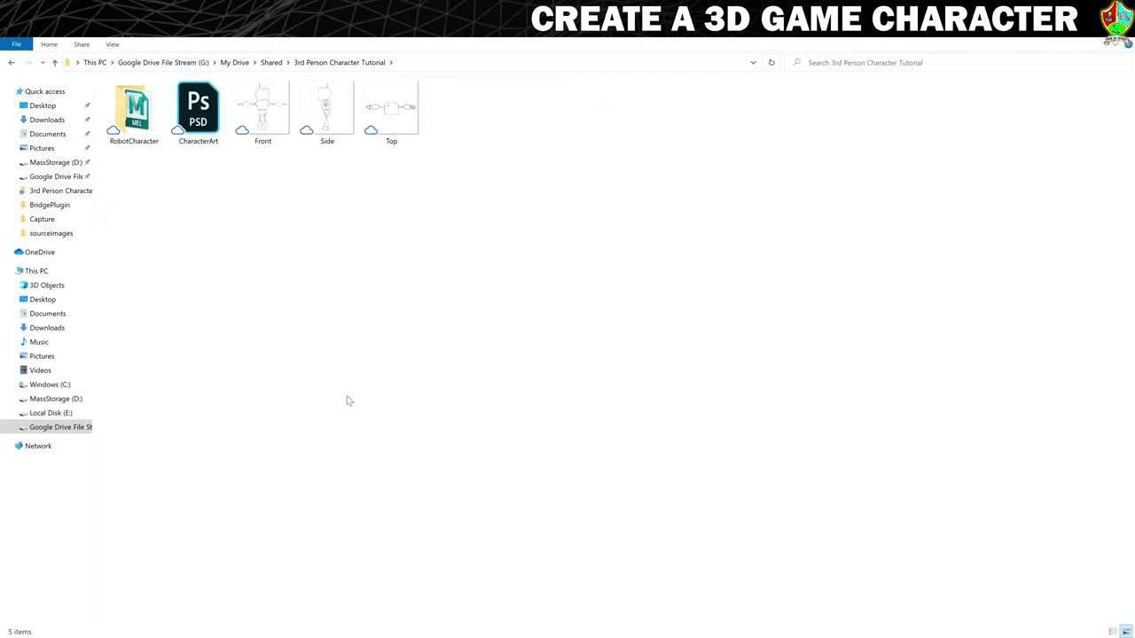
In File Explorer, move the Front, Side and Top images into the RobotCharacter project's sourceimages folder.
left_click(276, 112)
left_click(334, 117)
left_click(395, 124)
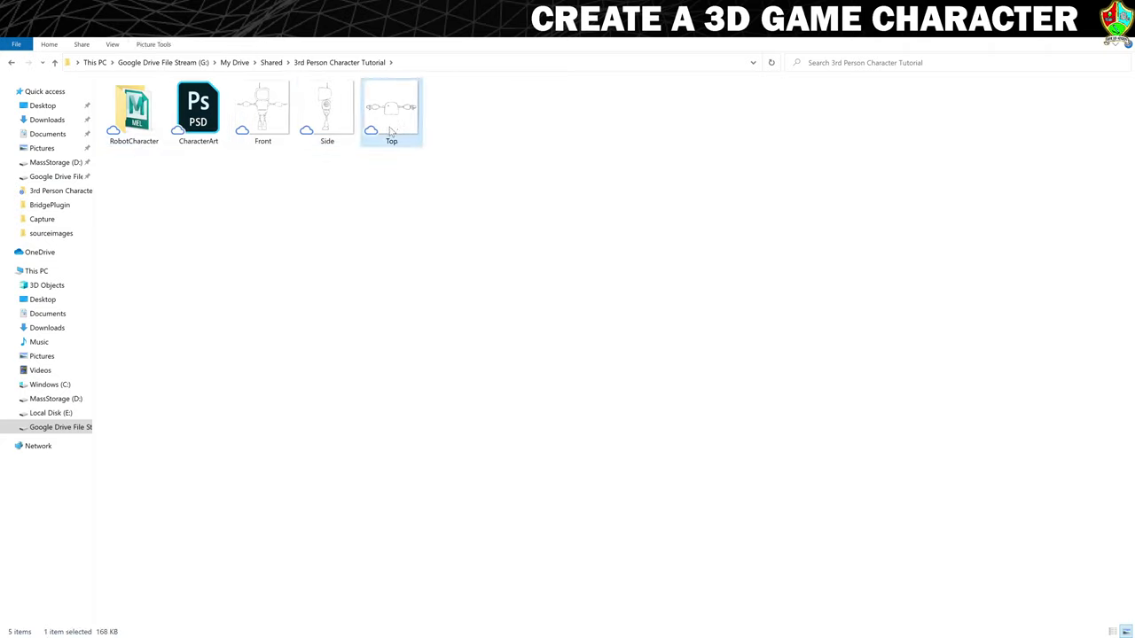
left_click_drag(410, 235, 258, 102)
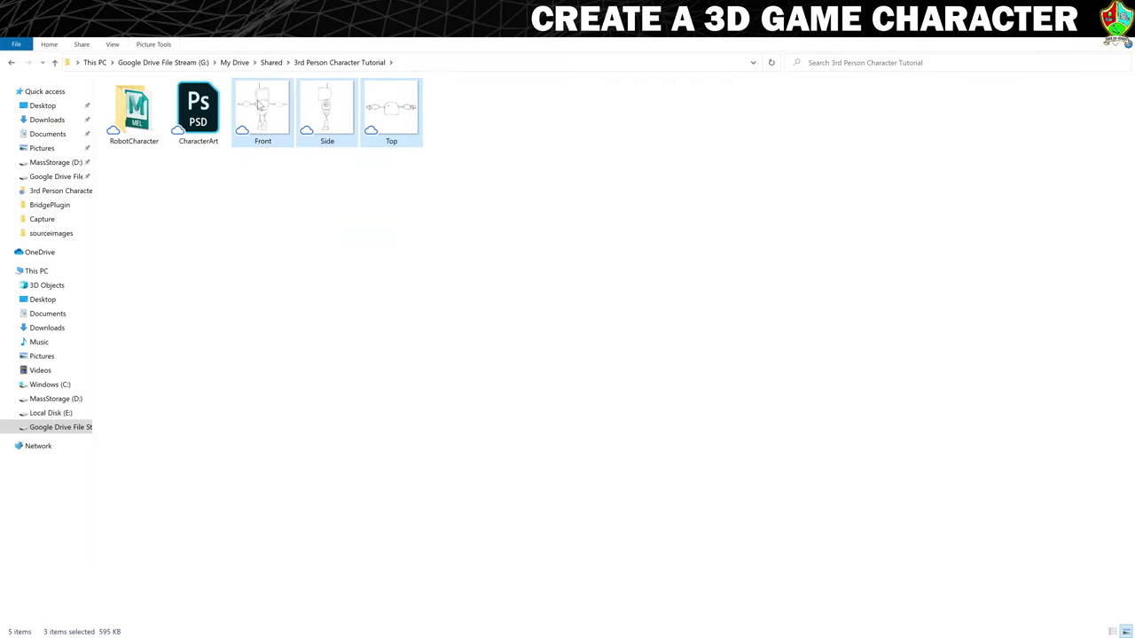
right_click(258, 102)
left_click(318, 329)
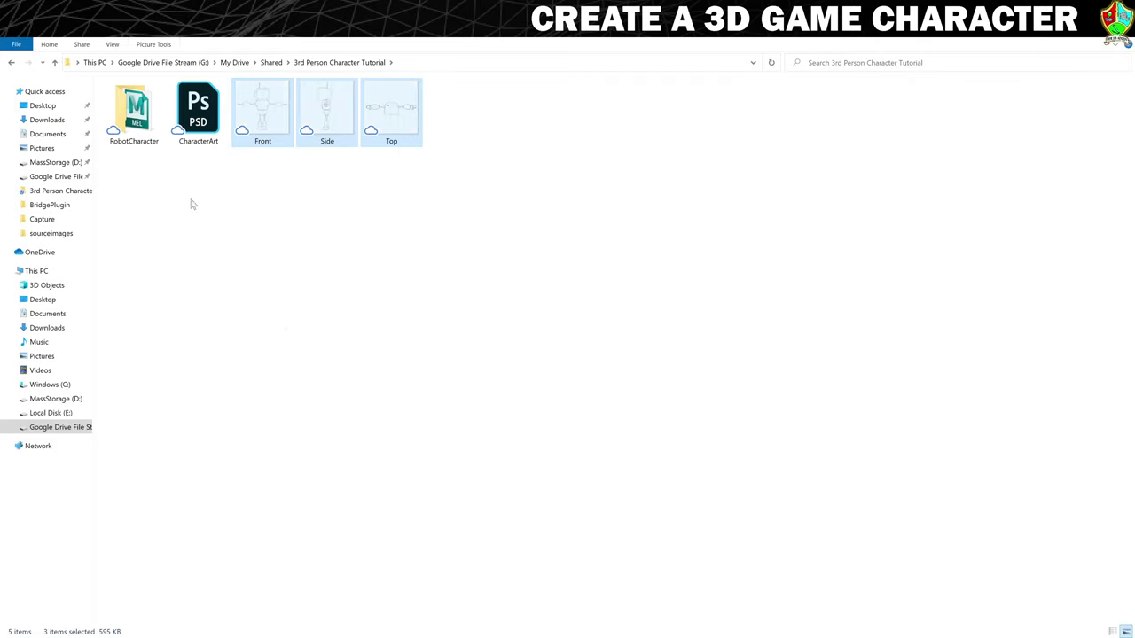
double_click(135, 121)
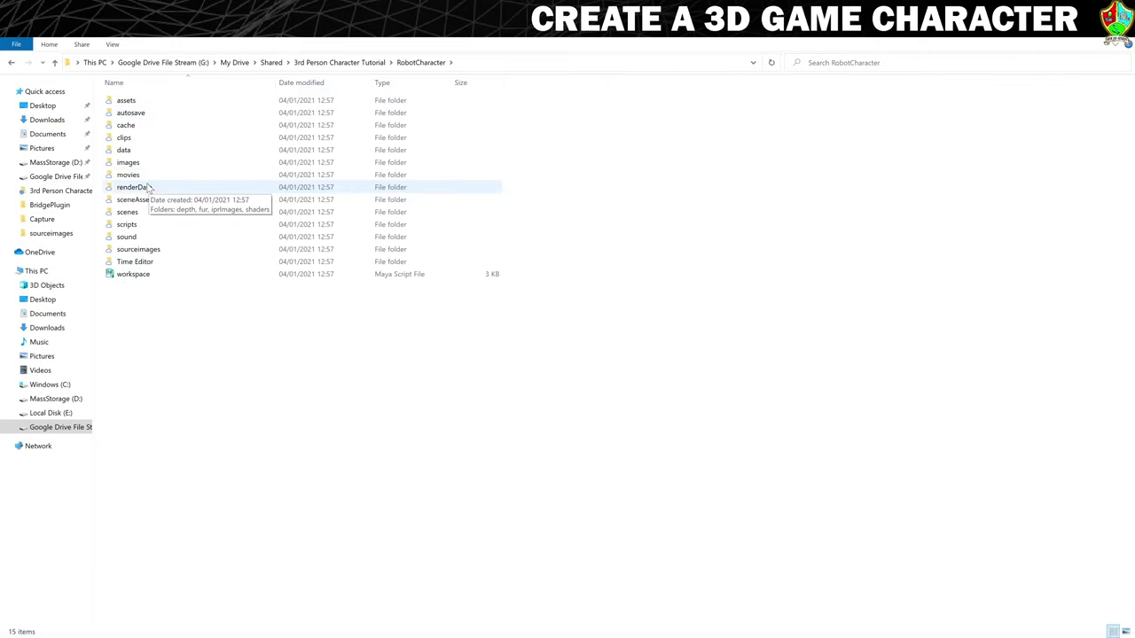
double_click(142, 251)
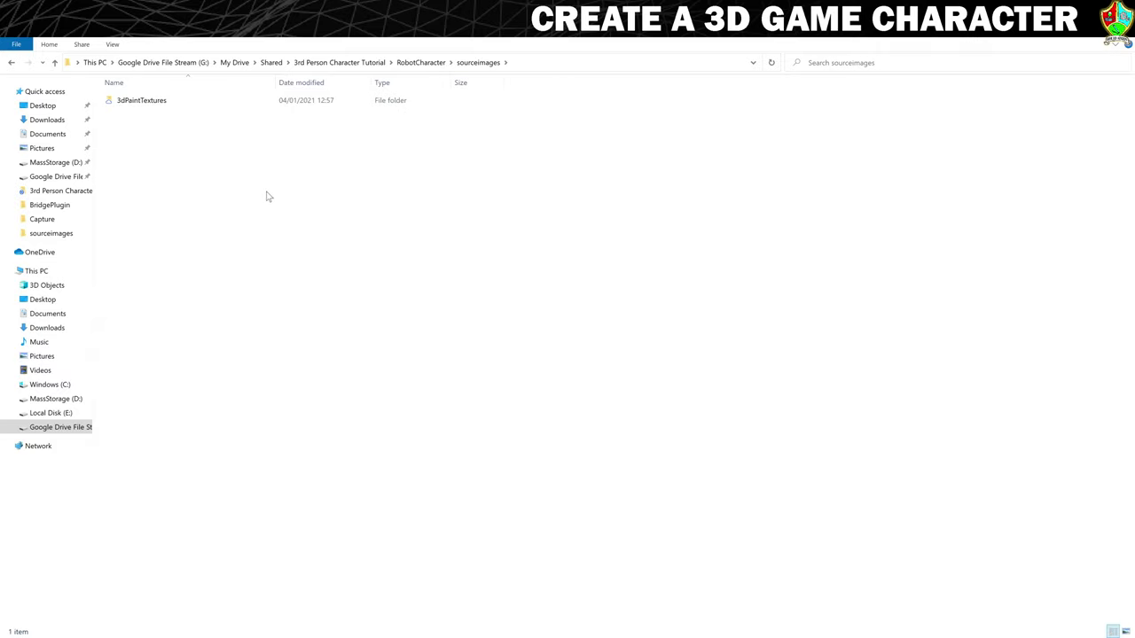
right_click(263, 195)
left_click(304, 272)
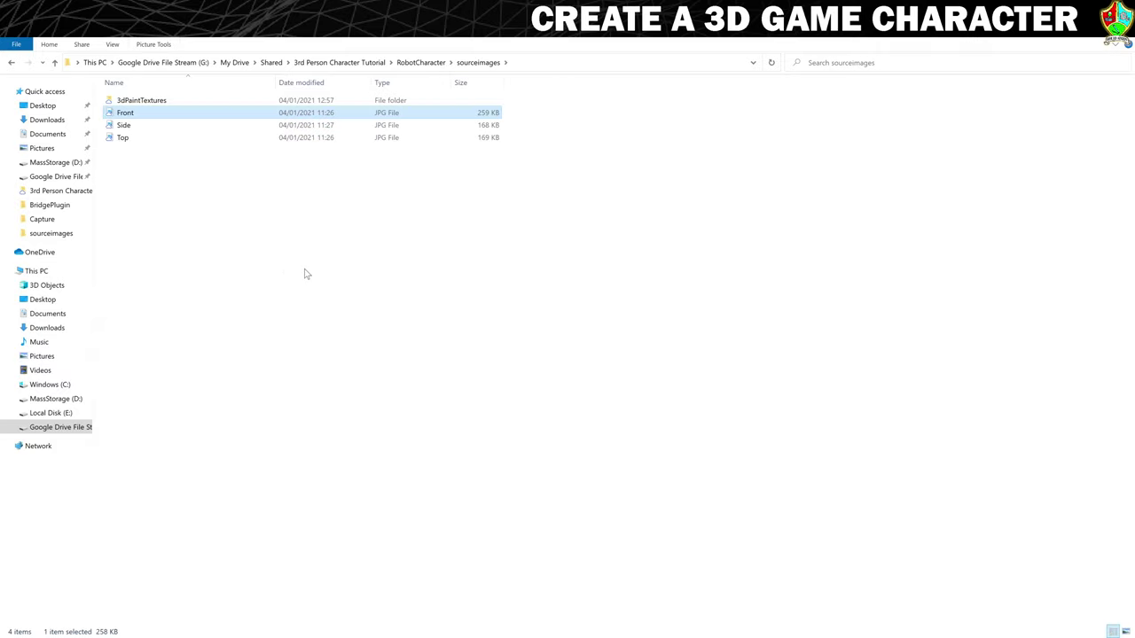
left_click(310, 274)
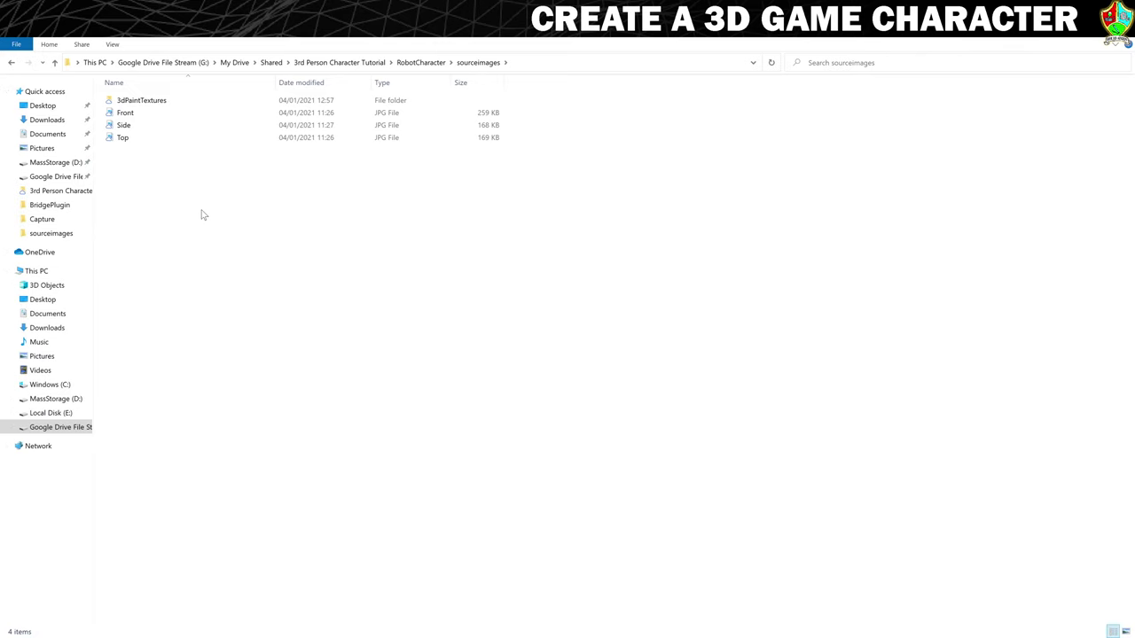
Return to Maya and save the scene as Modelling in the project's scenes folder, with Maya Binary as the file type.
left_click(420, 62)
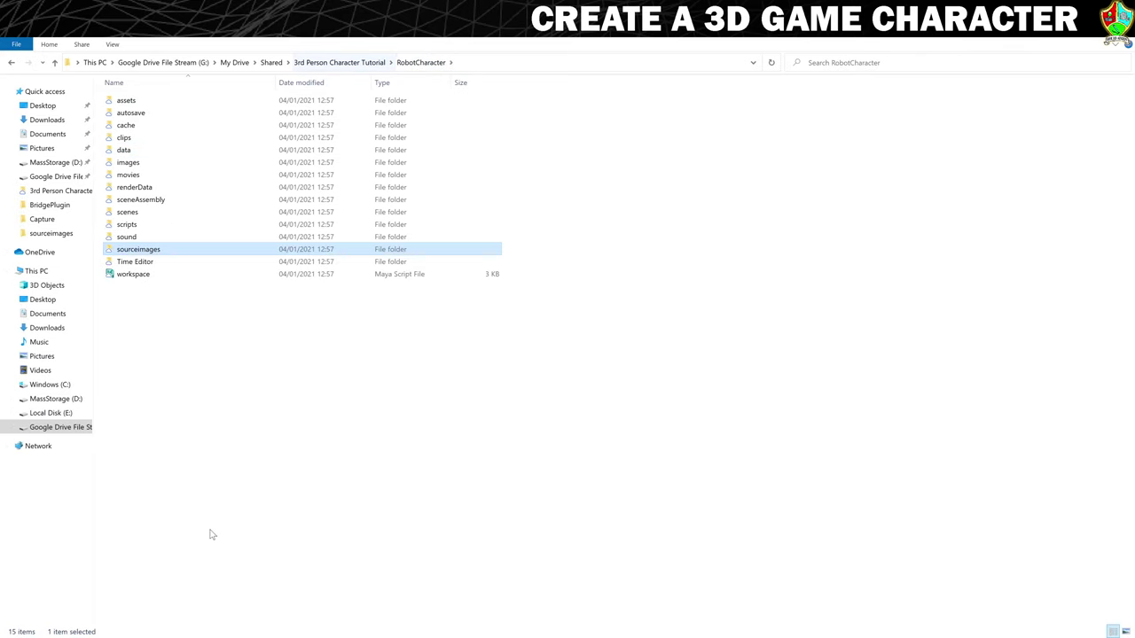
left_click(256, 592)
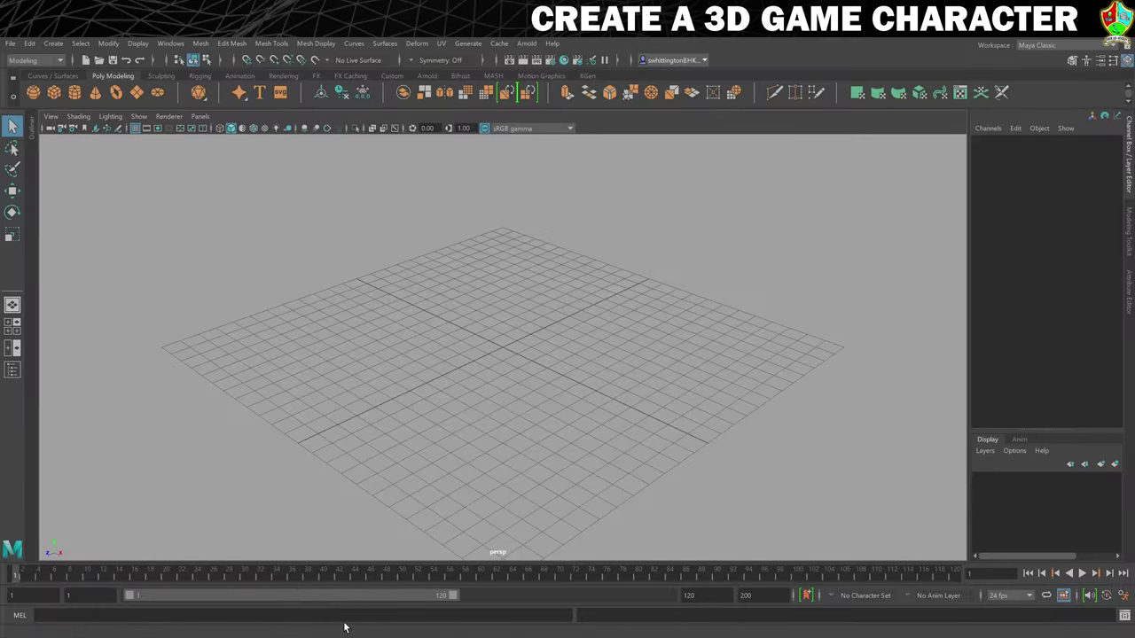
left_click(11, 43)
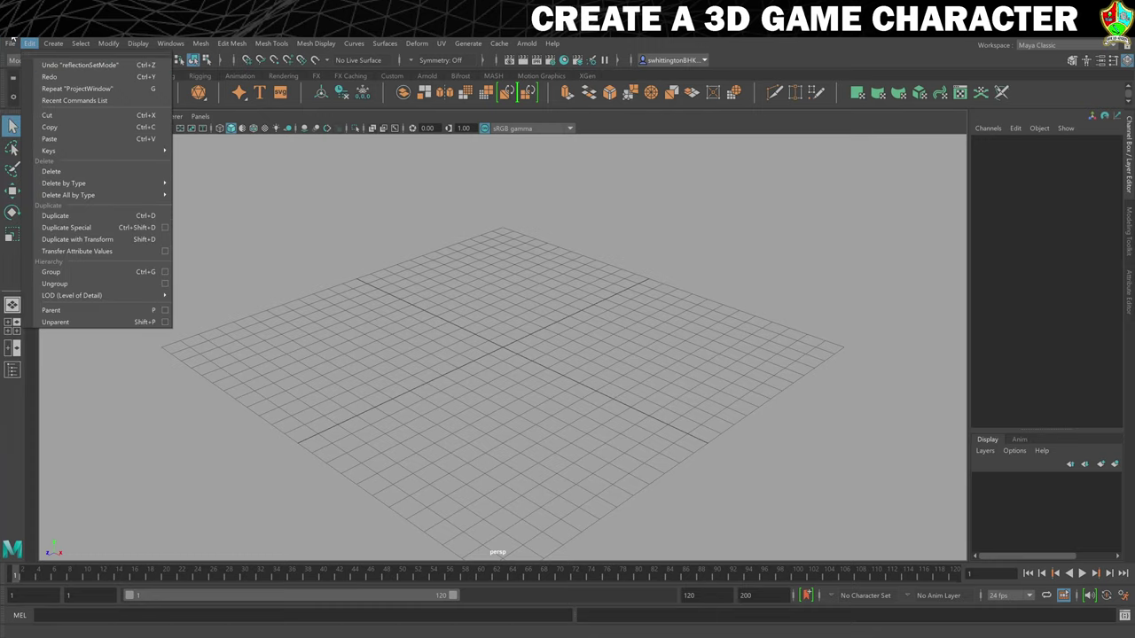
left_click(41, 104)
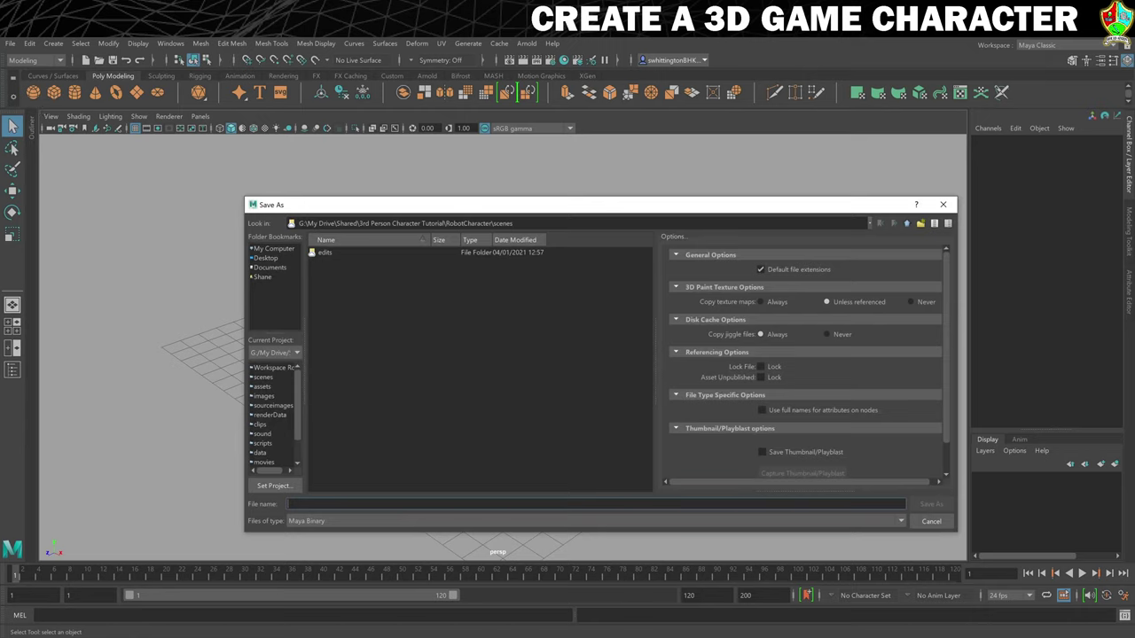
type("Modelling")
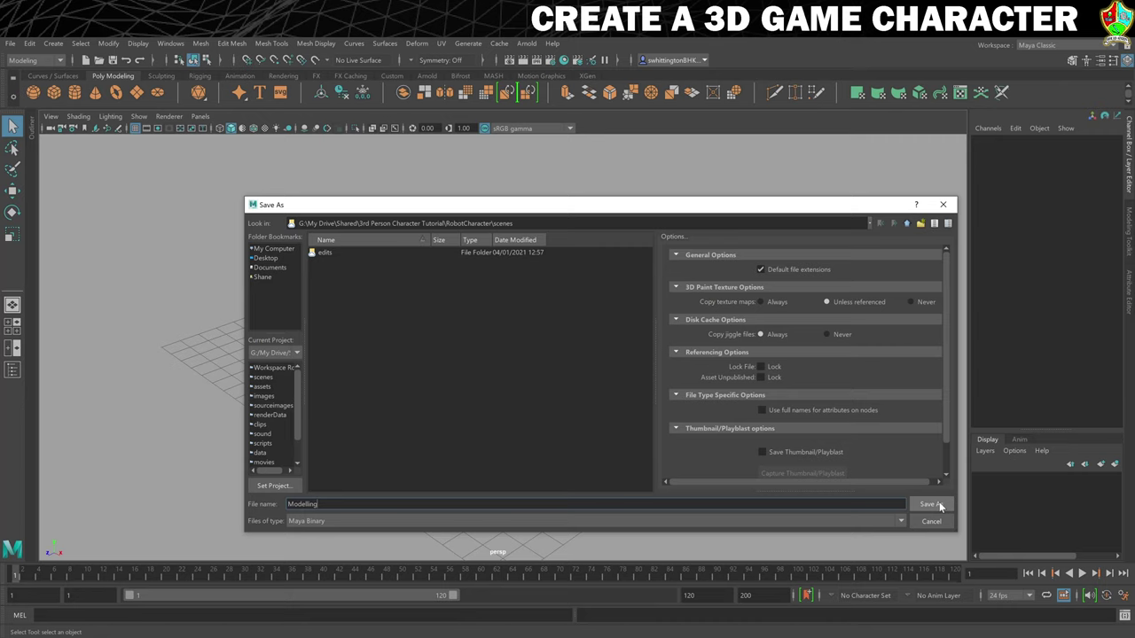
left_click(927, 505)
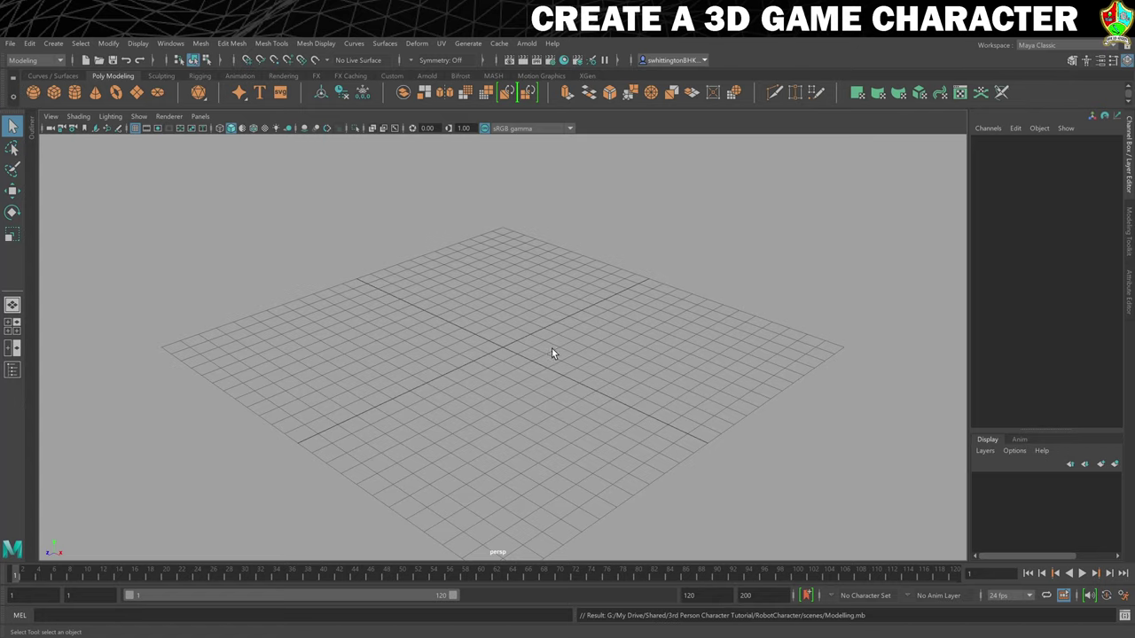
Switch the workspace to Modeling - Standard and display the four-view layout.
left_click(1030, 44)
left_click(1042, 69)
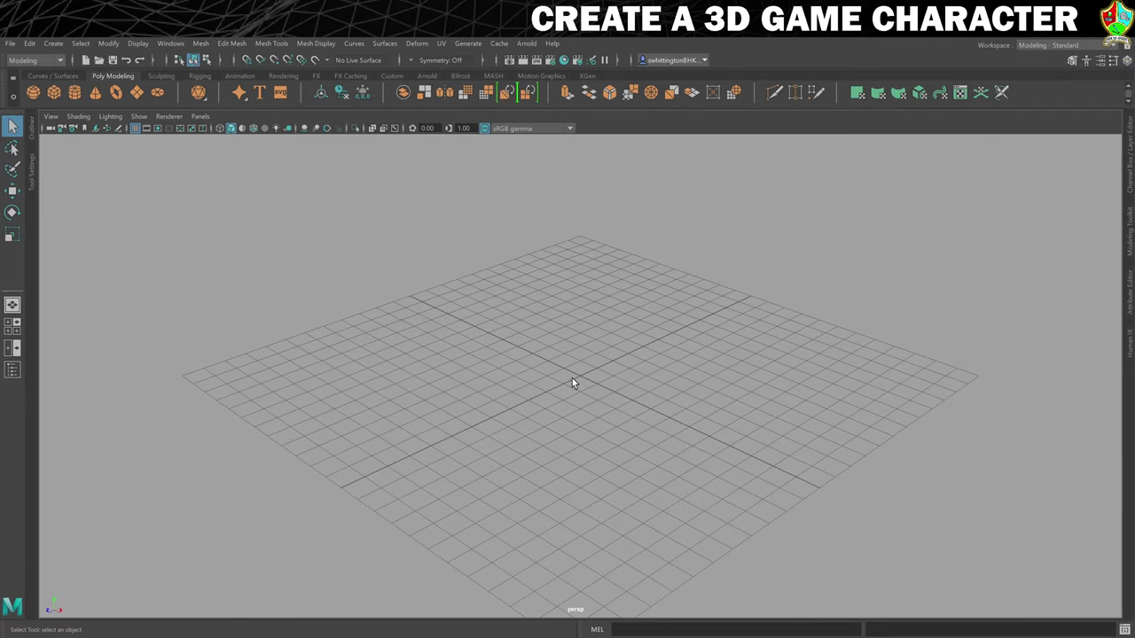
key("space")
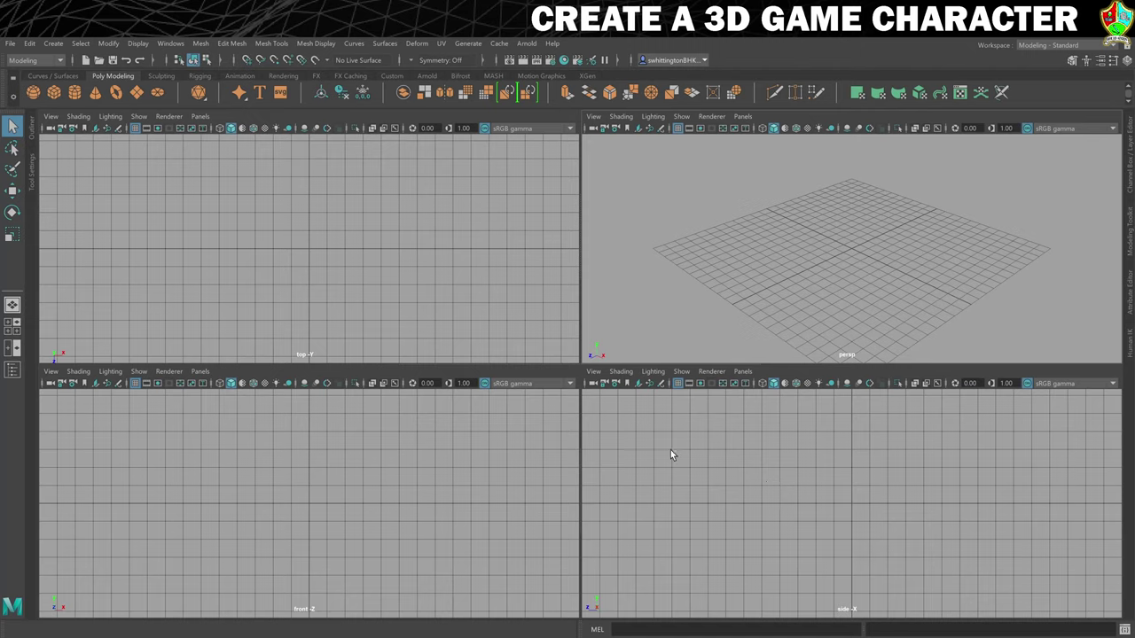
Import Top.jpg from the sourceimages folder as an image plane in the top view.
left_click(50, 116)
mouse_move(118, 380)
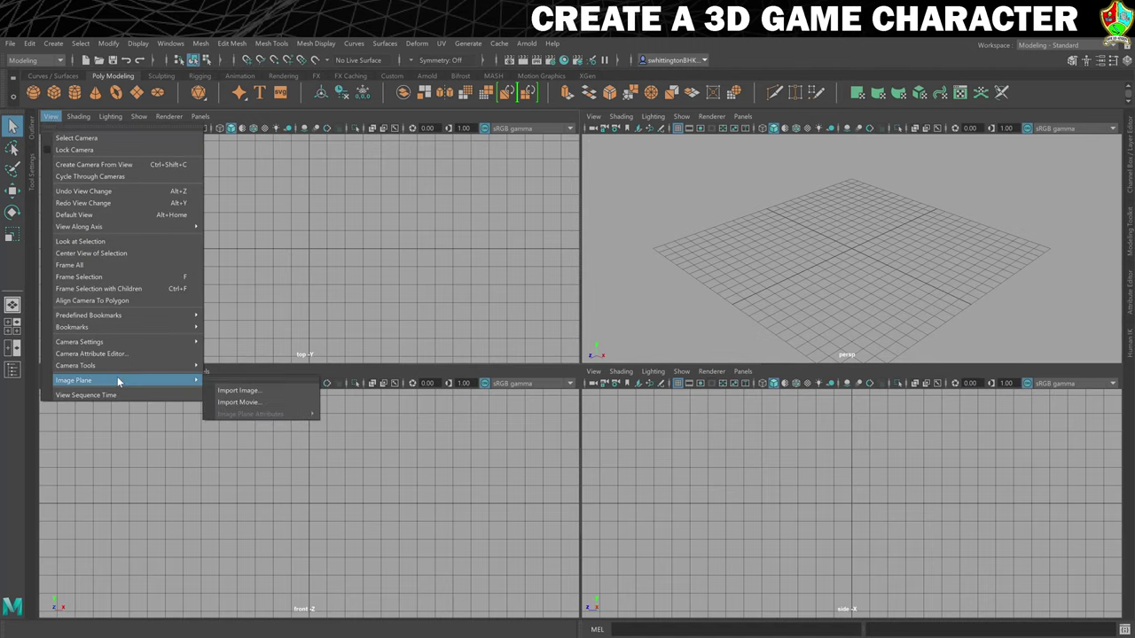
left_click(266, 391)
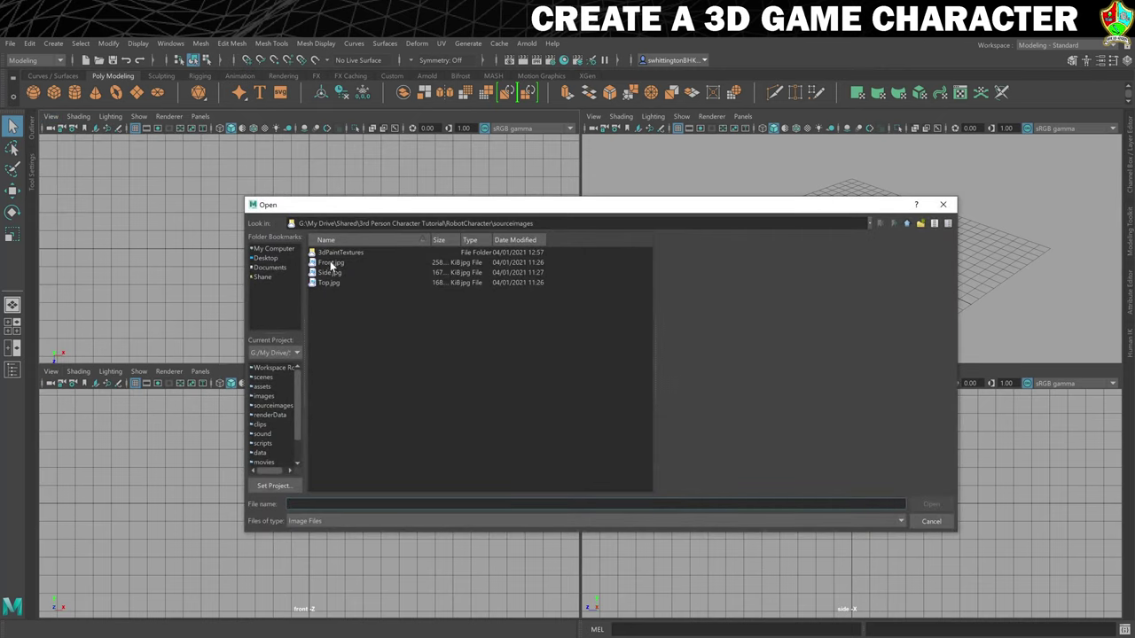
left_click_drag(350, 209, 530, 170)
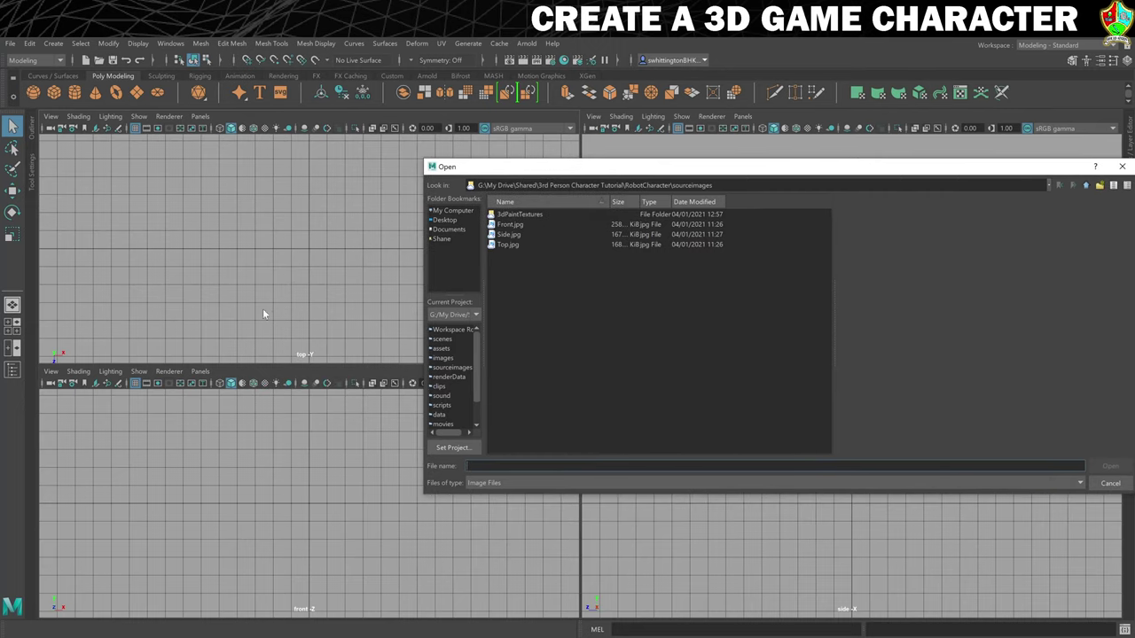
left_click(512, 246)
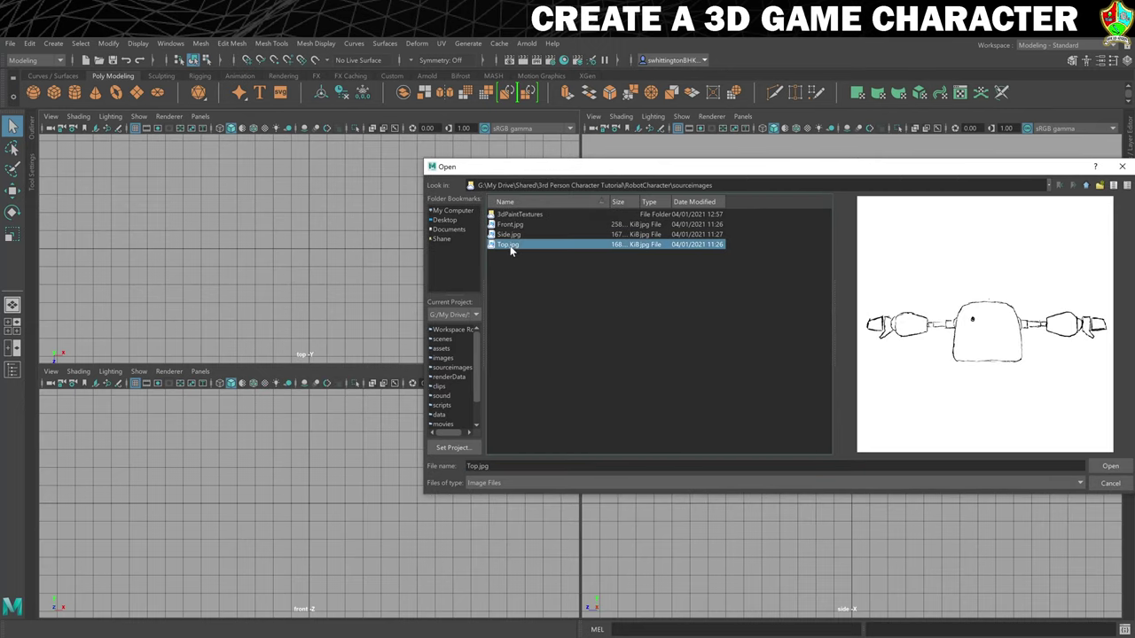
left_click(1110, 467)
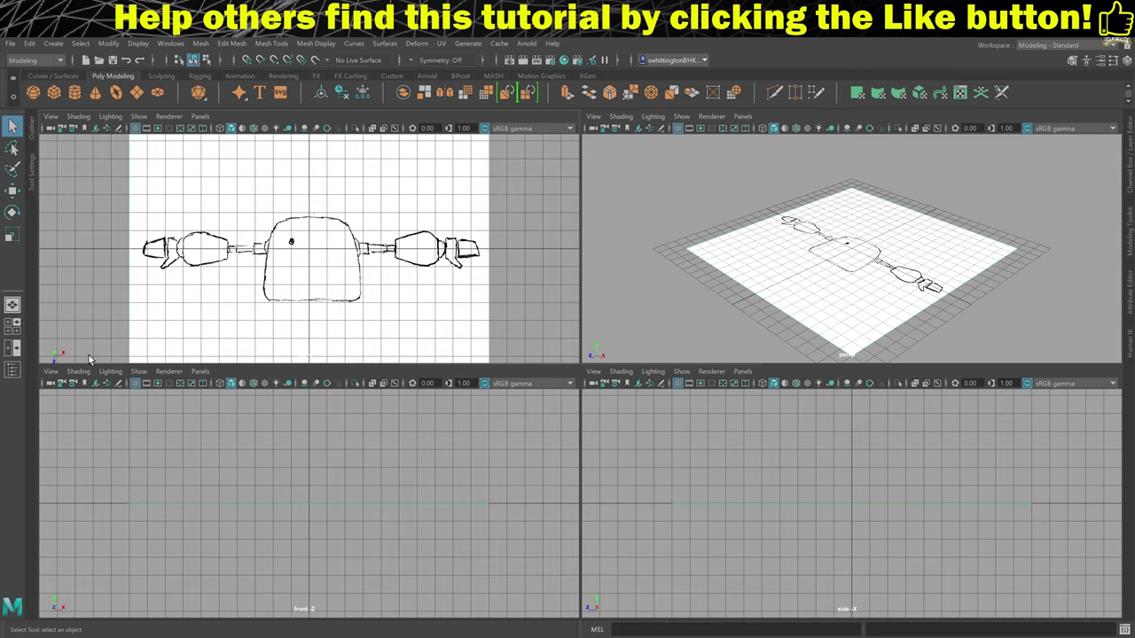
Import Front.jpg from the sourceimages folder as an image plane in the front view.
left_click(50, 372)
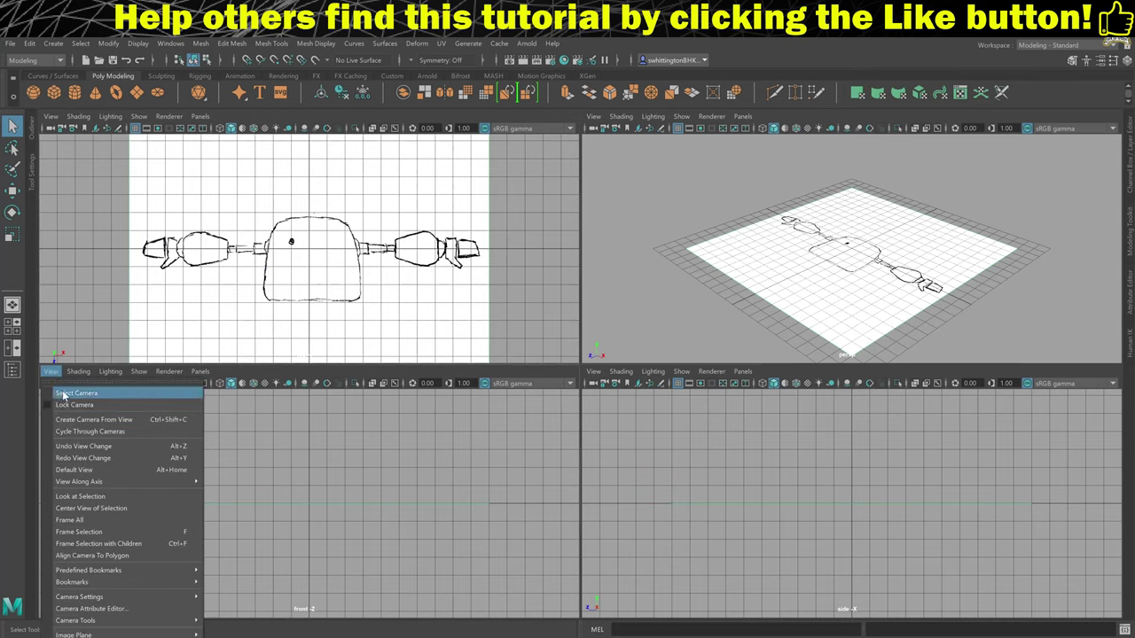
mouse_move(71, 635)
left_click(238, 632)
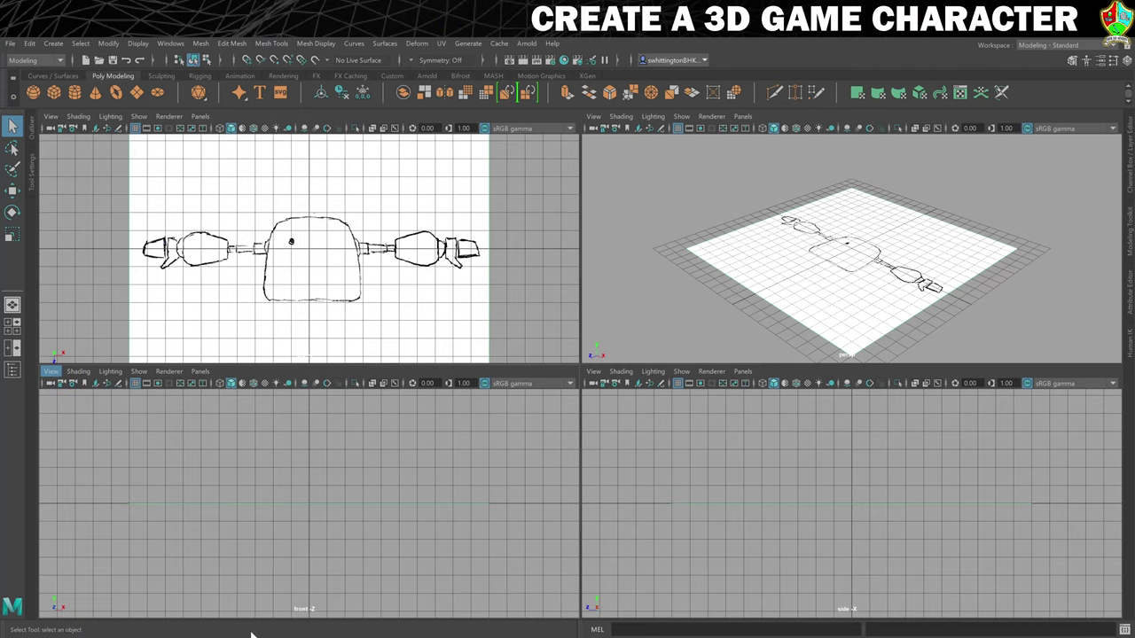
left_click(510, 226)
double_click(510, 226)
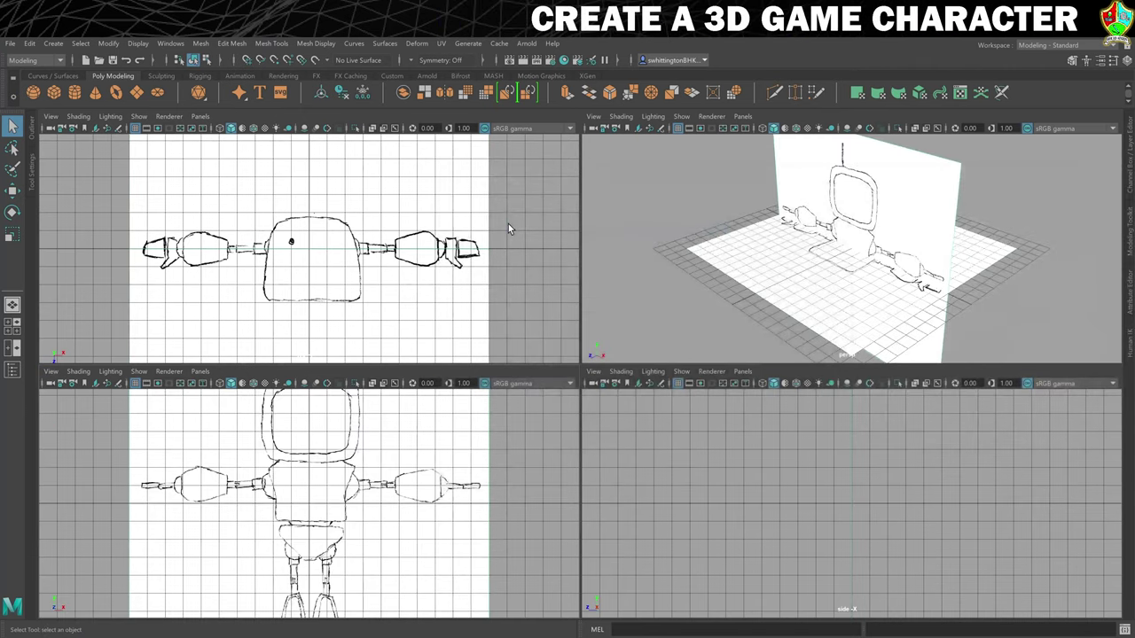
Import Side.jpg from the sourceimages folder as an image plane in the side view.
left_click(592, 371)
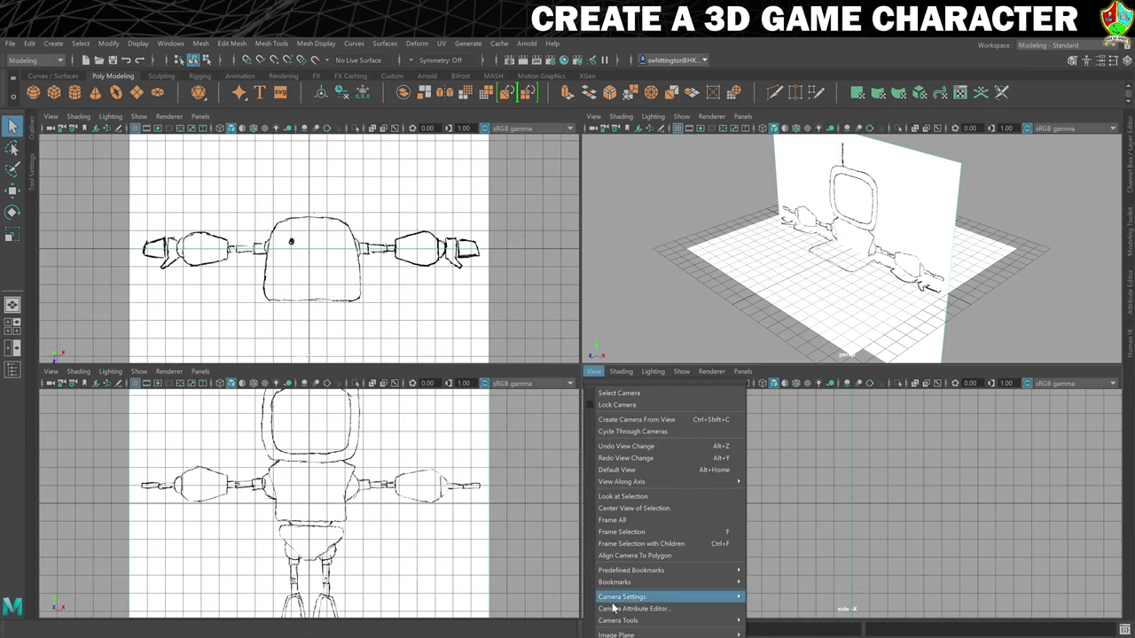
mouse_move(638, 635)
left_click(791, 632)
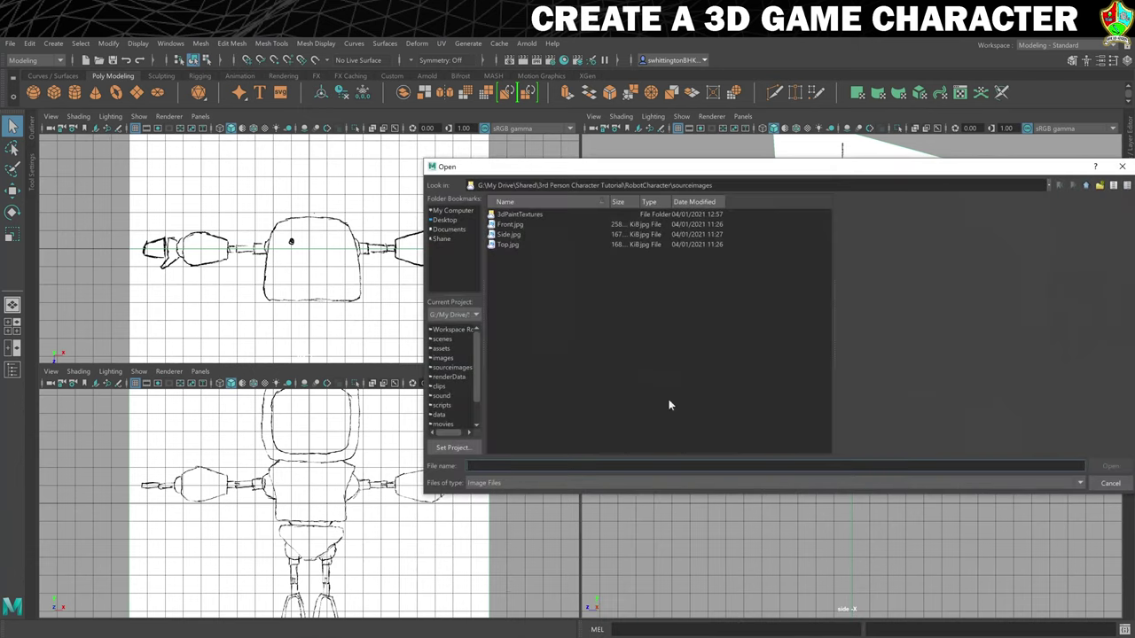
double_click(503, 234)
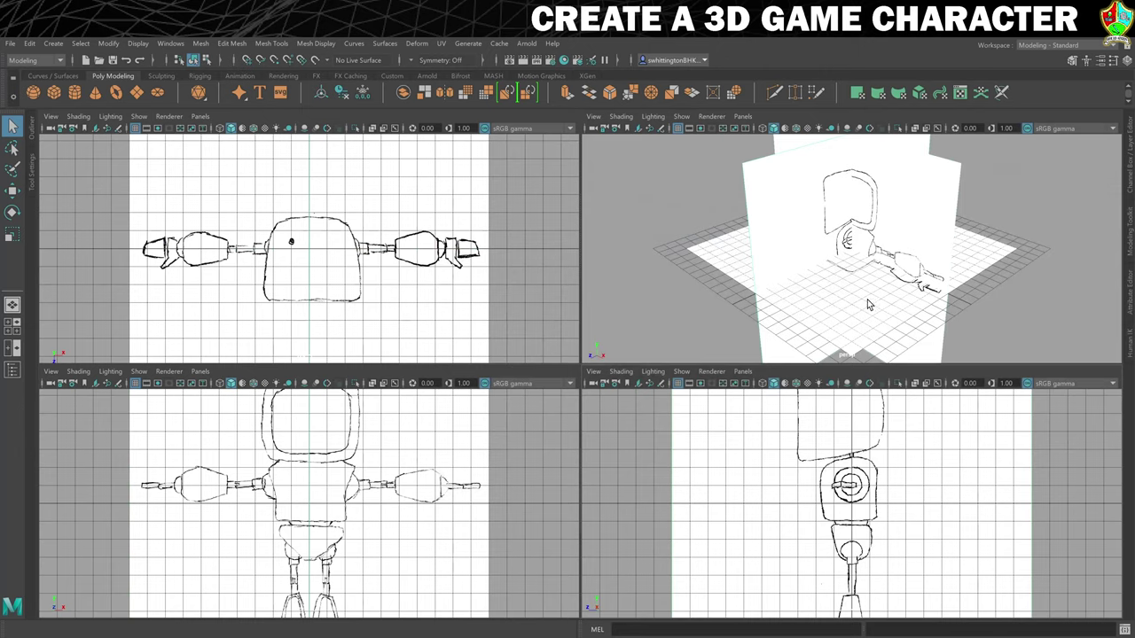
Create a polygon cube at the origin as a height guide and set its height to 180.
scroll(867, 310, "down", 6)
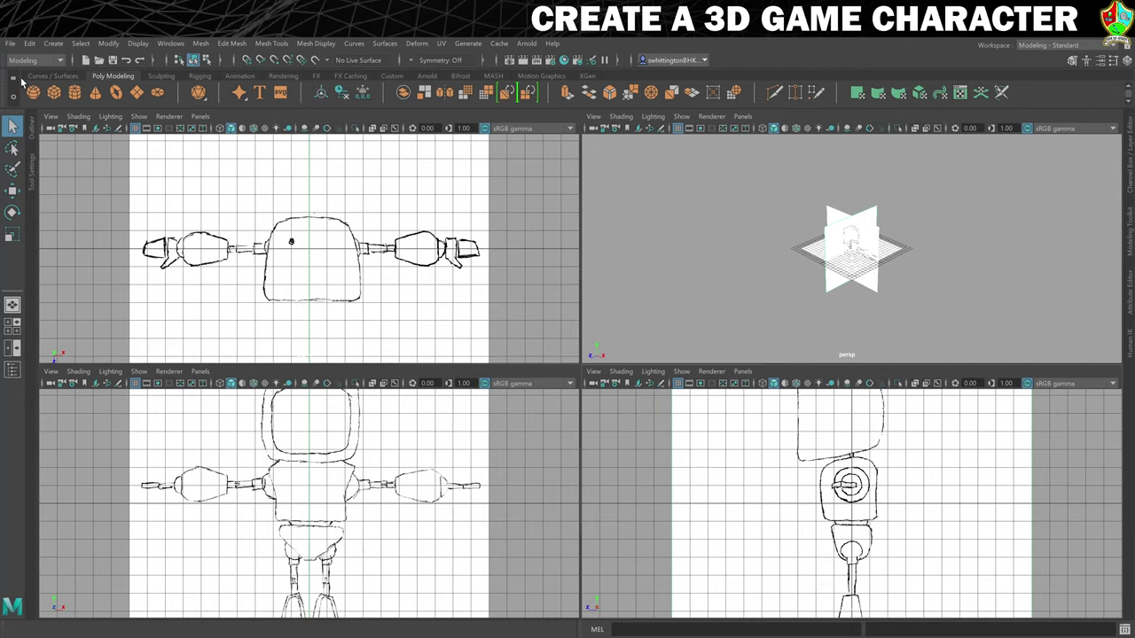
left_click(54, 93)
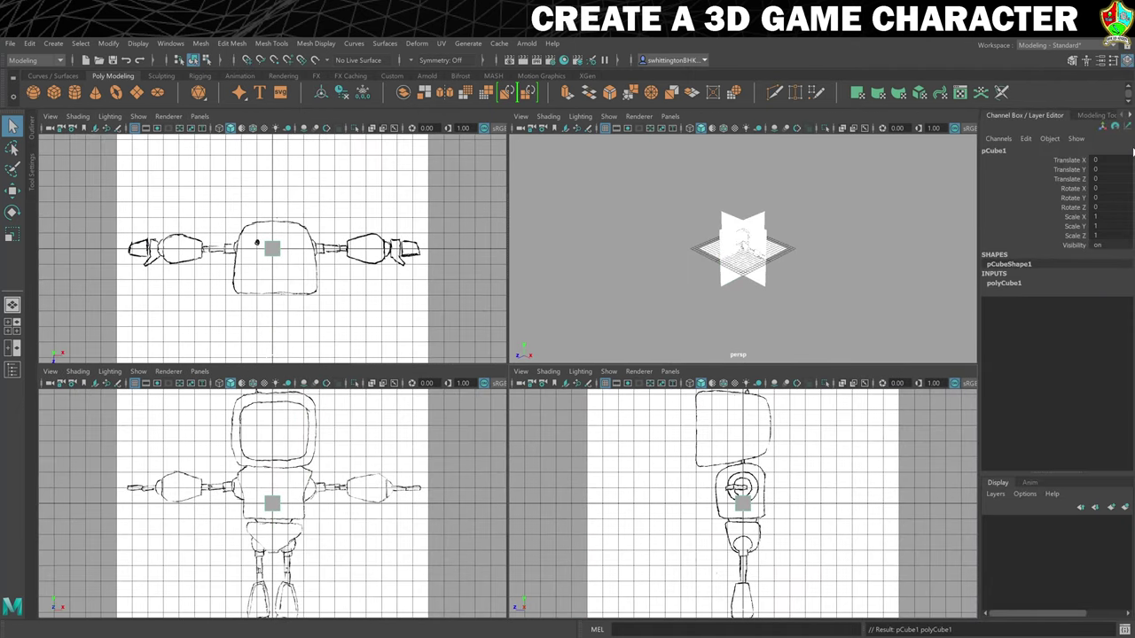
left_click(1006, 284)
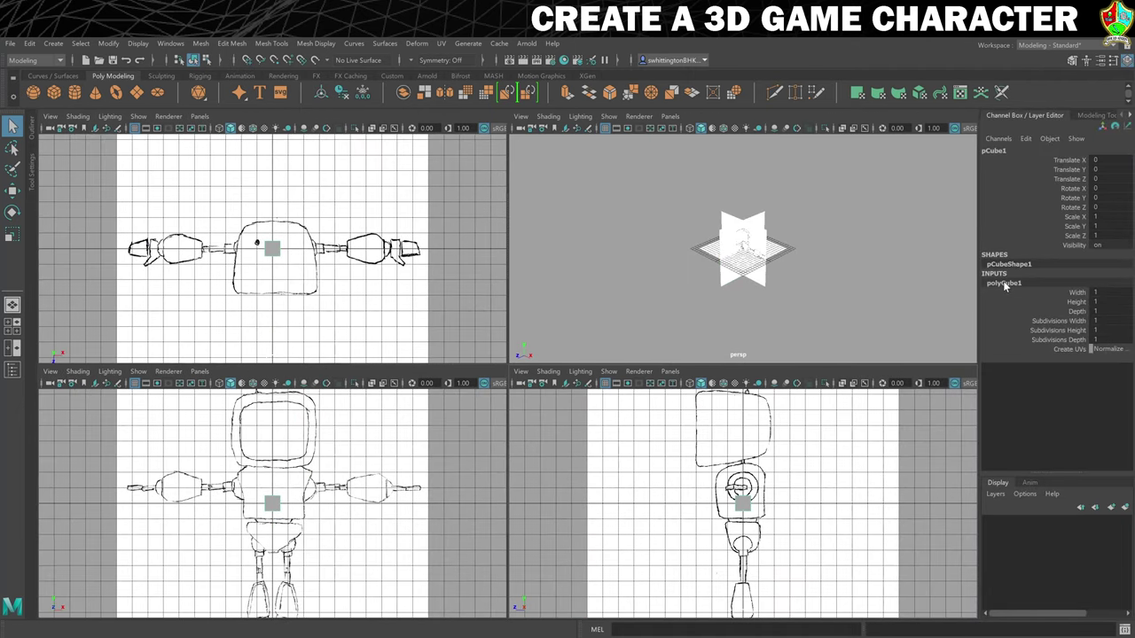
double_click(1107, 305)
type("180")
key("Return")
scroll(822, 217, "down", 5)
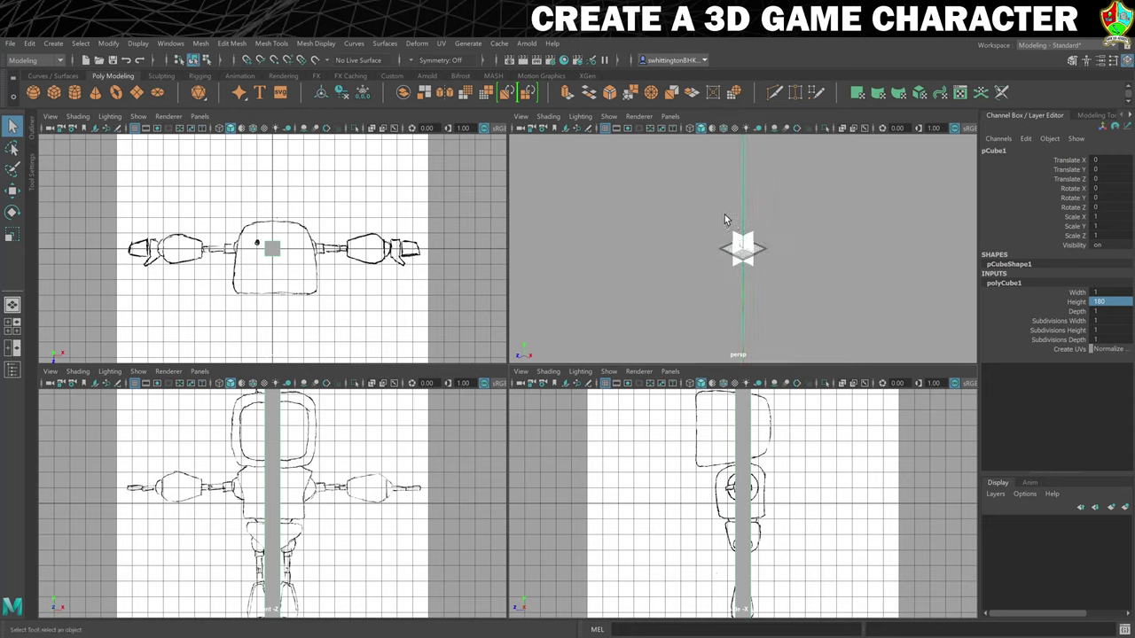
Scale the side image plane up uniformly to about 12.09 to roughly match the robot's height to the tall cube.
left_click(737, 295)
scroll(775, 210, "up", 5)
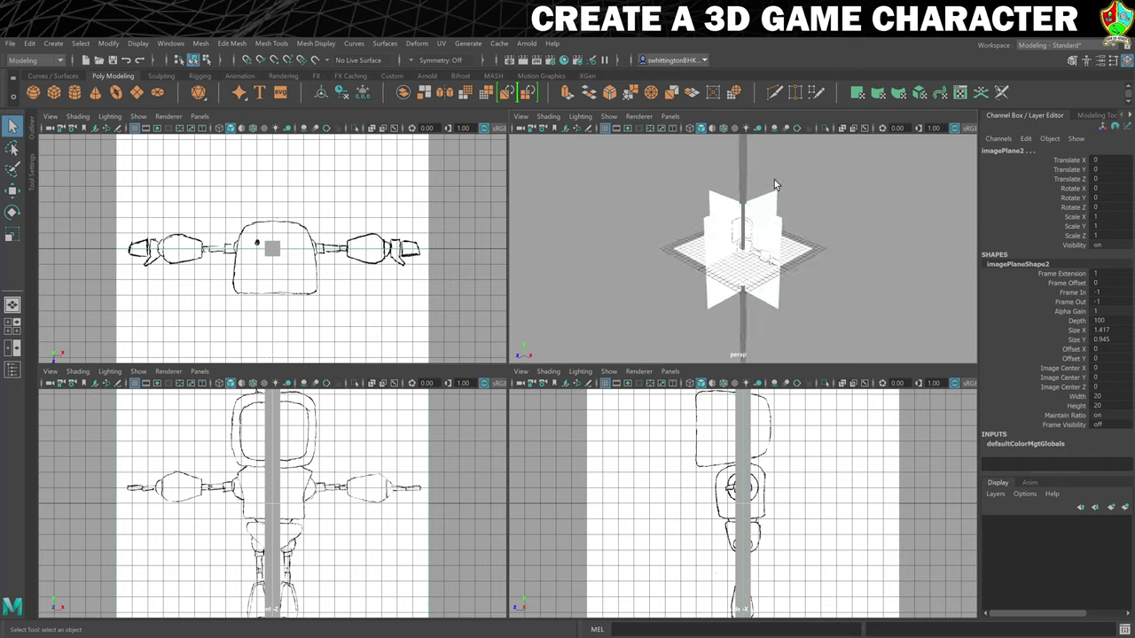
left_click(782, 200)
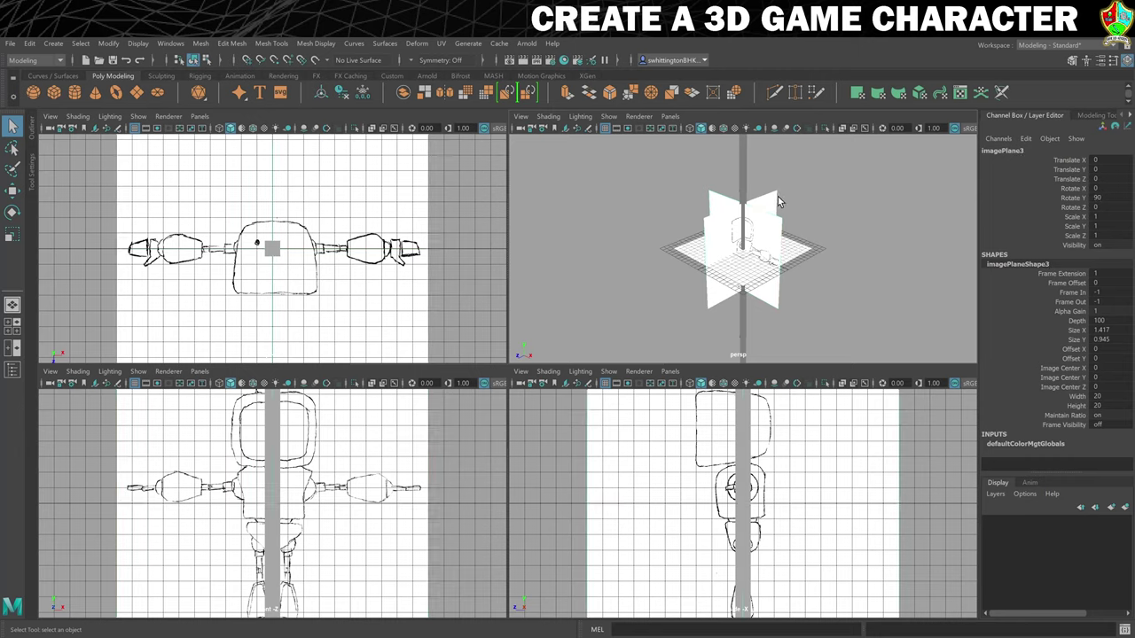
scroll(781, 193, "down", 5)
key("r")
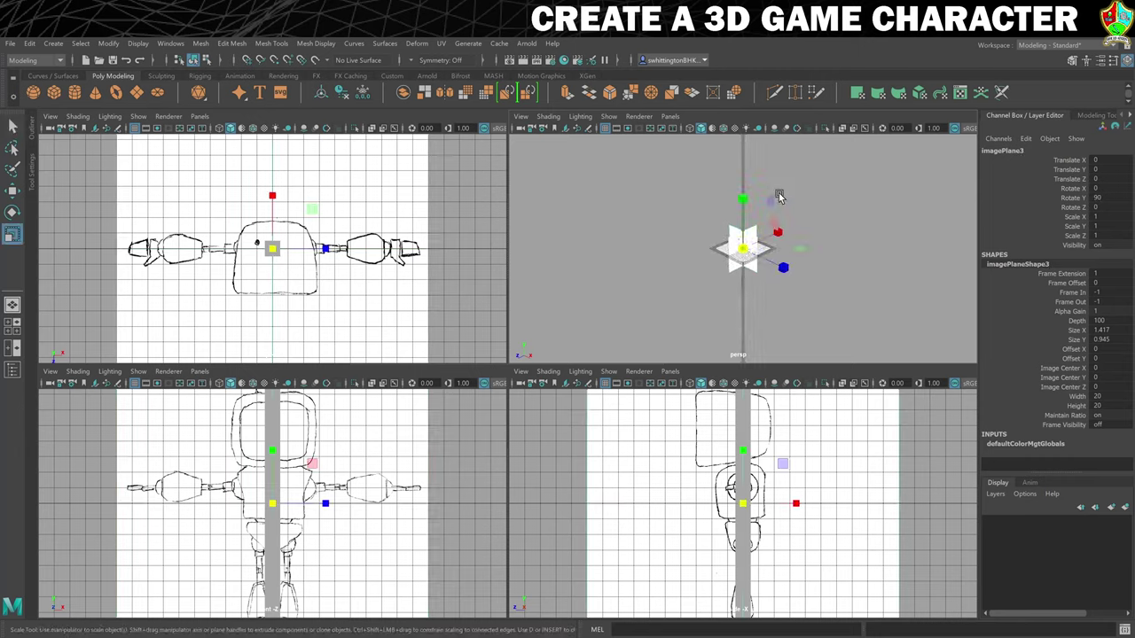
left_click_drag(744, 250, 882, 233)
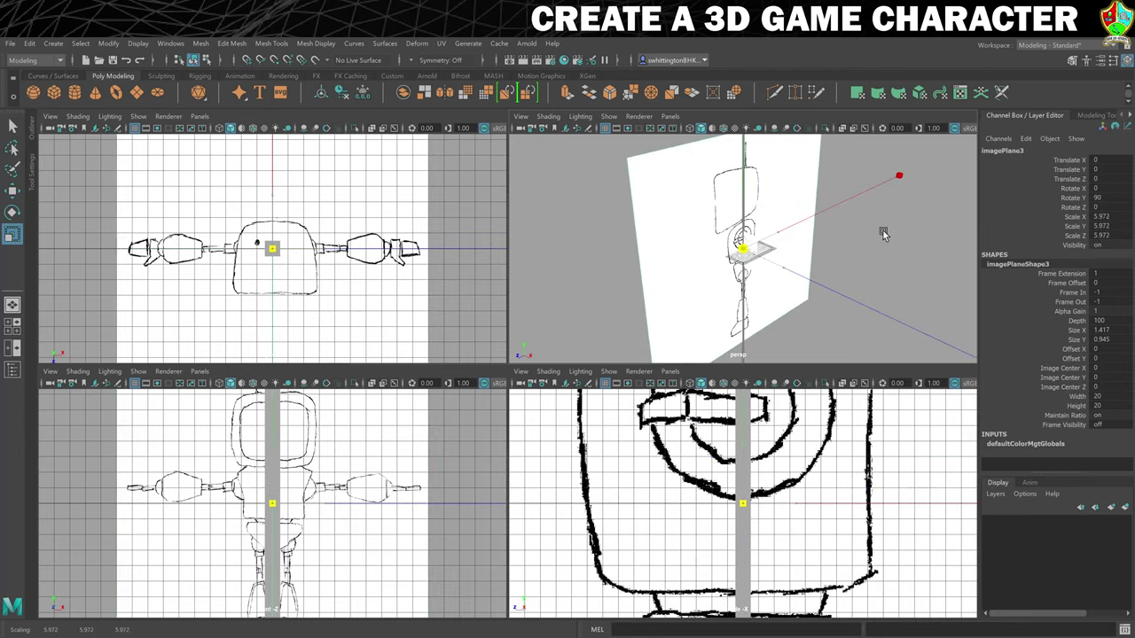
scroll(690, 456, "down", 5)
scroll(689, 457, "down", 6)
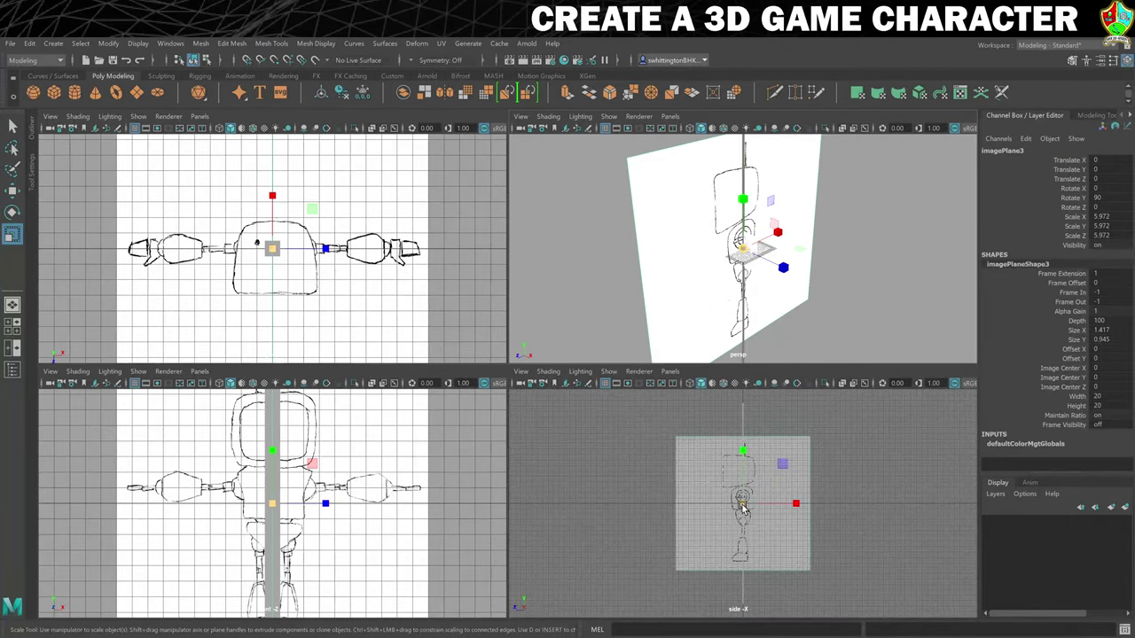
mouse_move(743, 503)
left_mouse_down()
mouse_move(828, 476)
mouse_move(806, 497)
mouse_move(840, 490)
left_mouse_up()
Move the tall cube down along Y to about -7.43, towards the foot of the robot in the side view.
middle_click_drag(892, 540, 932, 500, "alt")
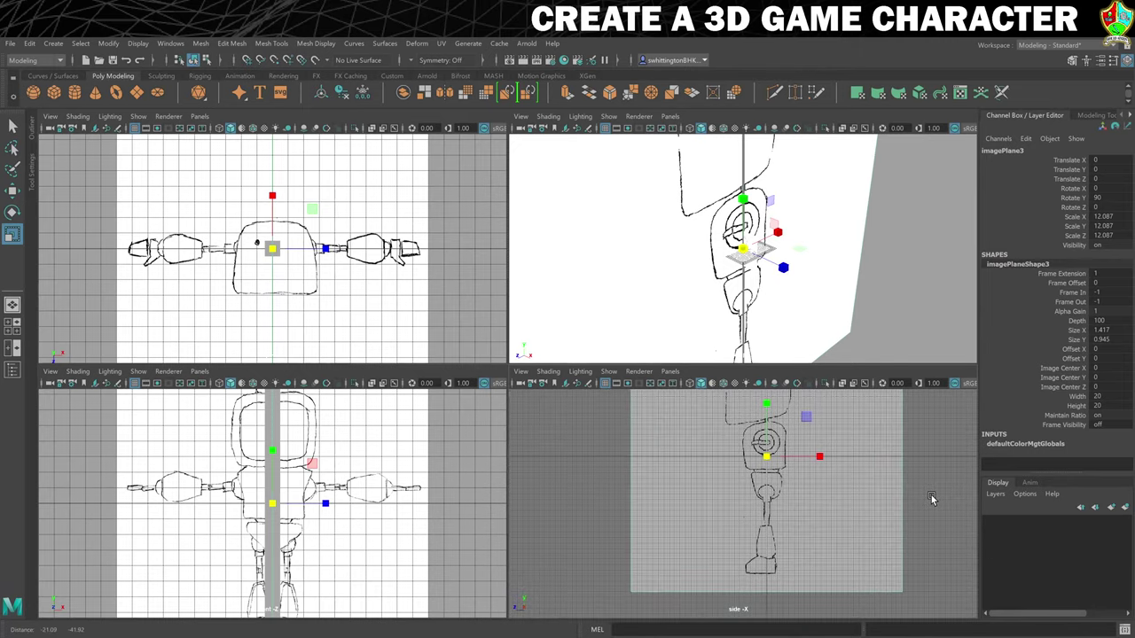
mouse_move(858, 494)
right_mouse_down("alt")
mouse_move(1005, 512)
mouse_move(974, 505)
right_mouse_up("alt")
middle_click_drag(875, 485, 850, 489, "alt")
left_click(750, 470)
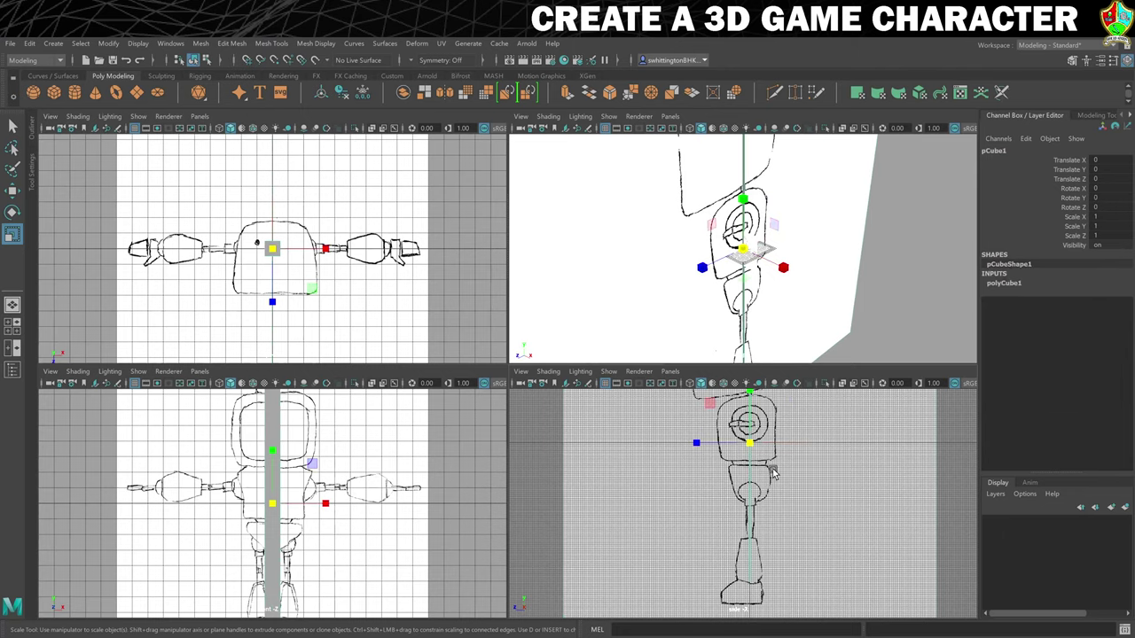
scroll(768, 477, "down", 4)
key("w")
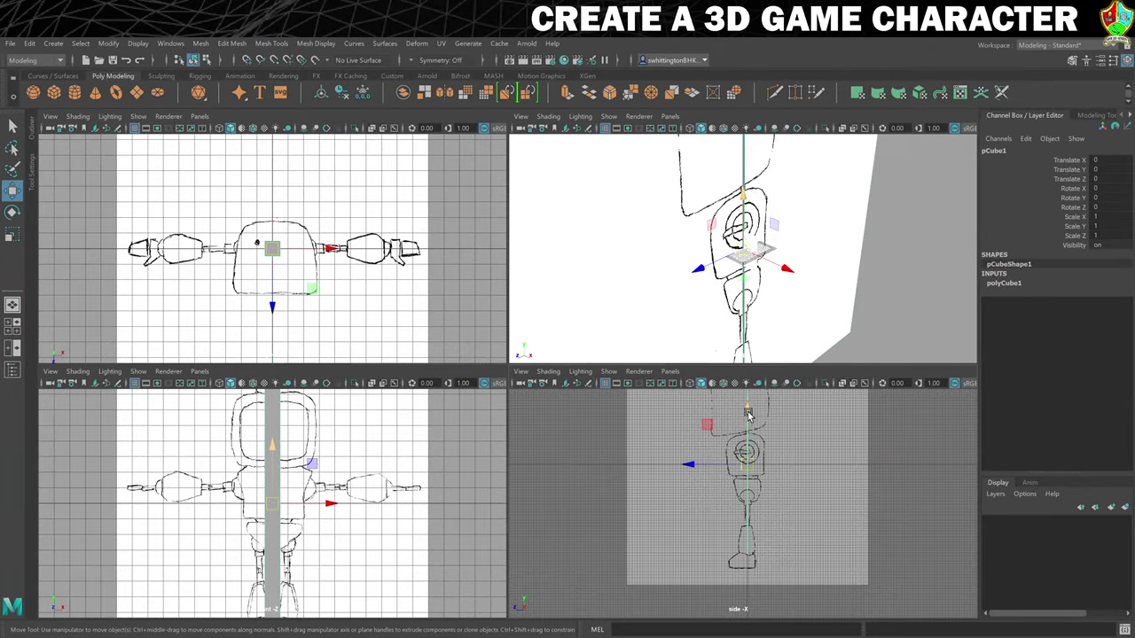
left_click_drag(747, 429, 751, 408)
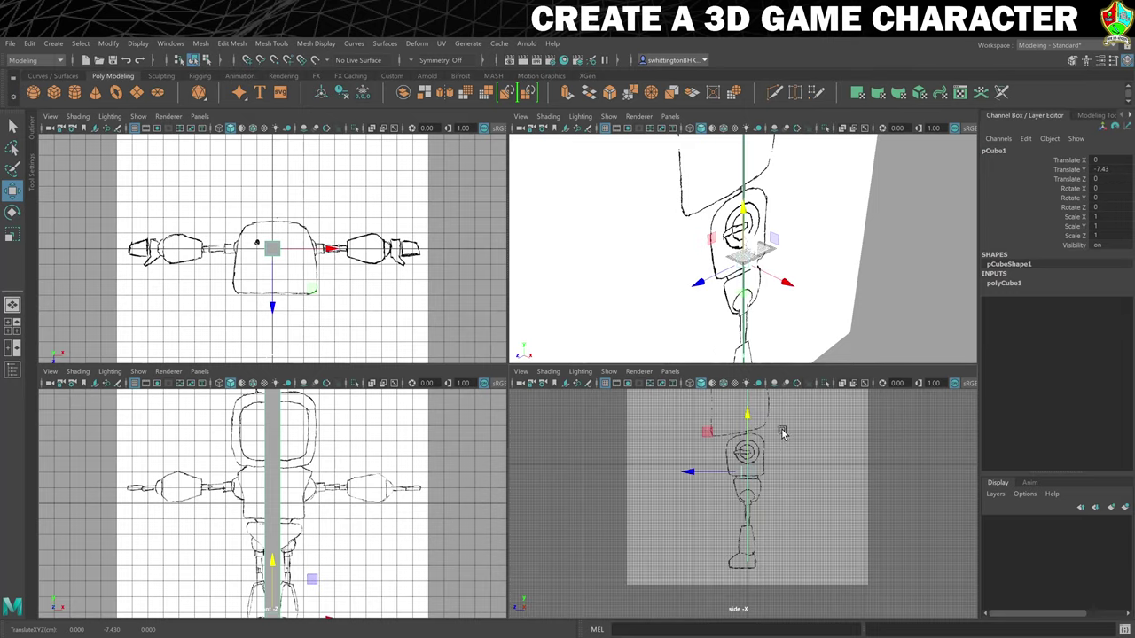
Hide the grid in the side view, maximise that view and lower the cube slightly to line up with the robot's foot.
left_click(605, 384)
key("space")
scroll(618, 318, "down", 2)
middle_click_drag(590, 299, 631, 337, "alt")
left_click_drag(557, 305, 556, 309)
Scale the side image plane down against the cube and set its X, Y and Z scale to 11.
left_click(665, 195)
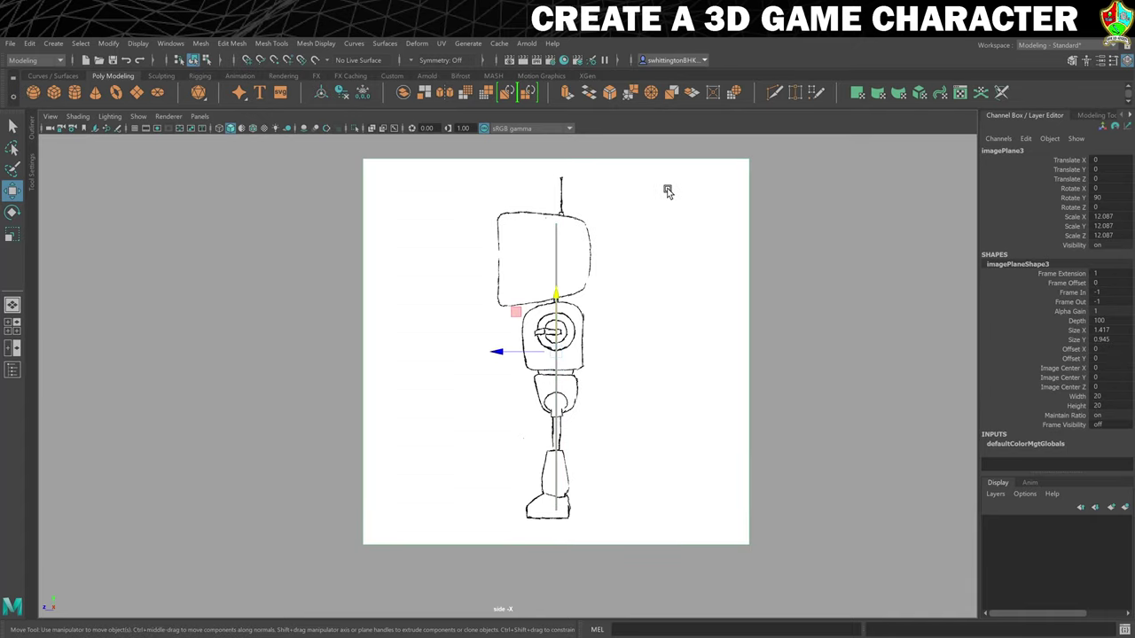
key("r")
left_click_drag(558, 352, 541, 360)
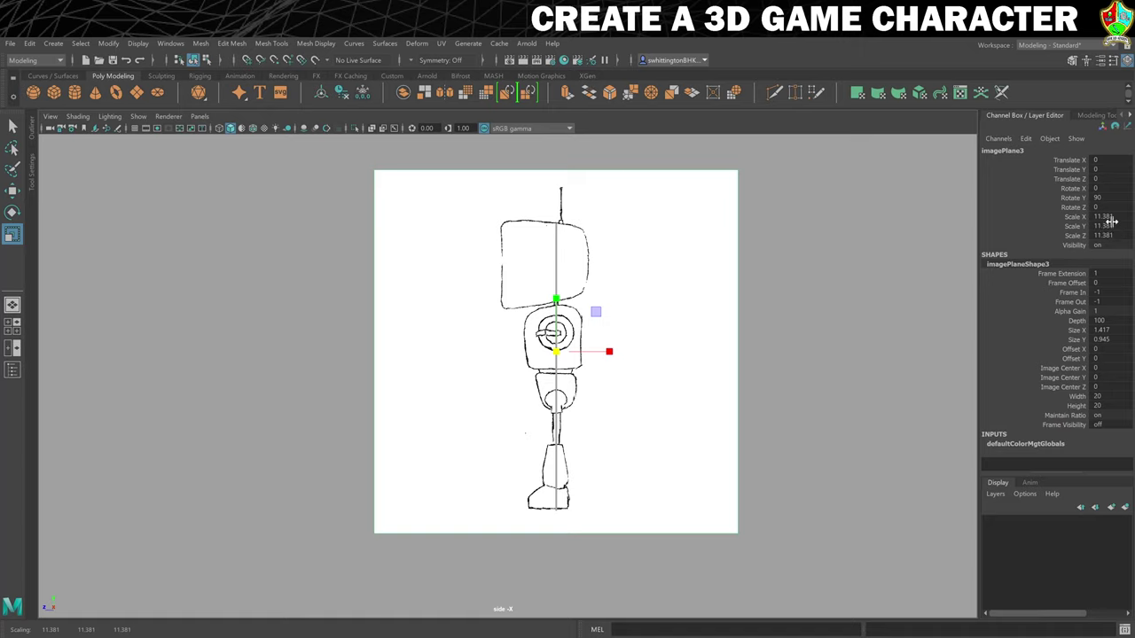
left_click_drag(1111, 218, 1112, 235)
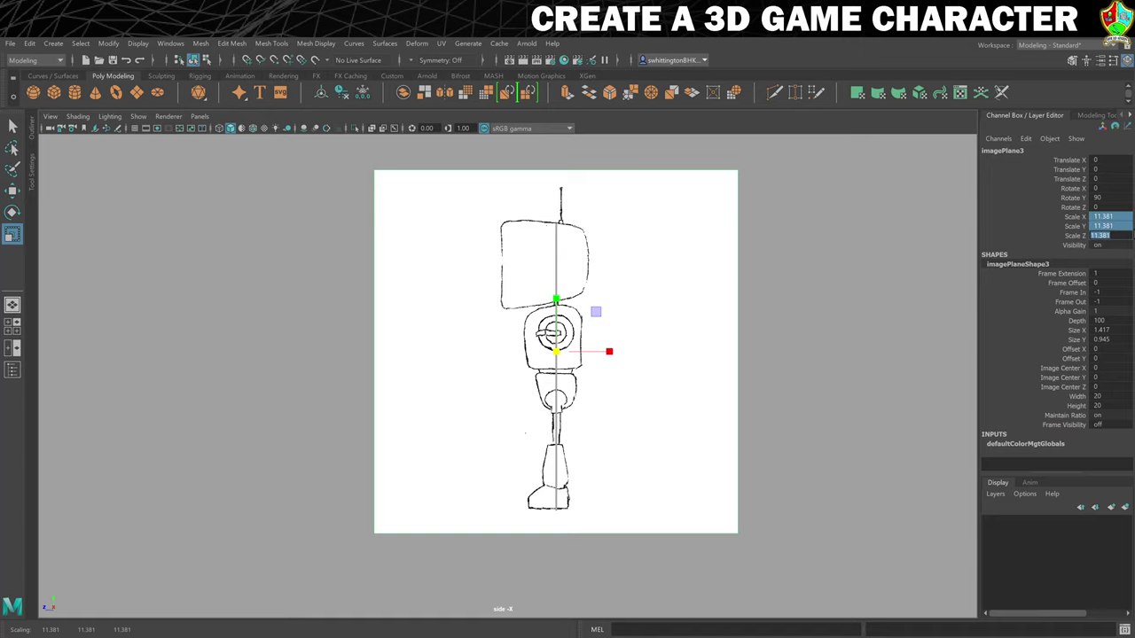
type("11")
key("Return")
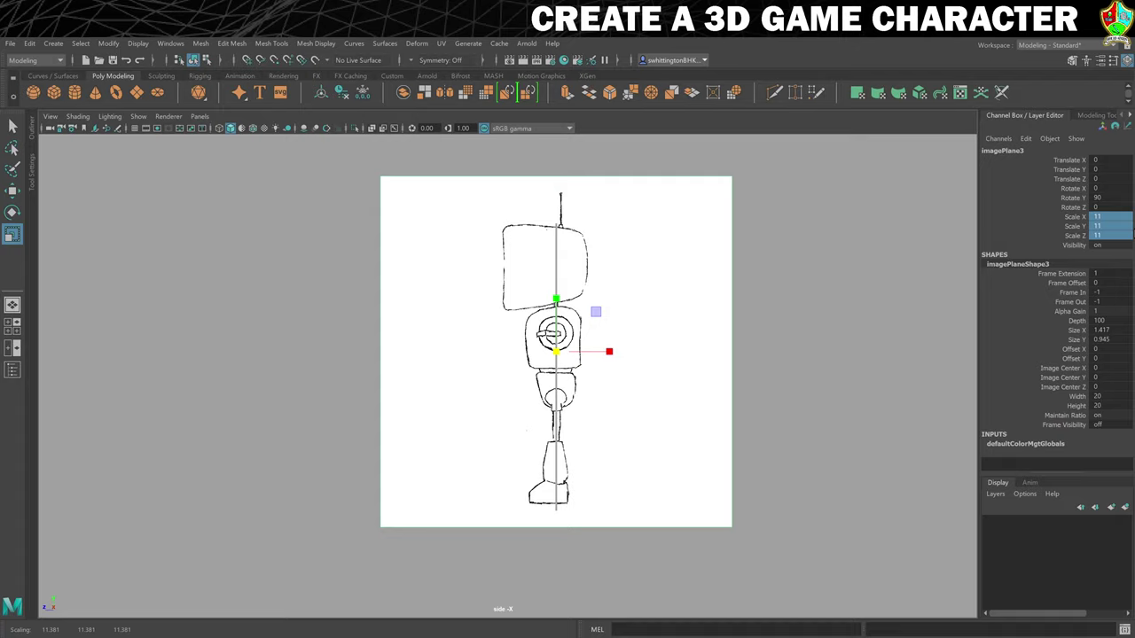
Delete the tall guide cube and return to the four-view layout.
left_click(557, 267)
left_click(605, 280)
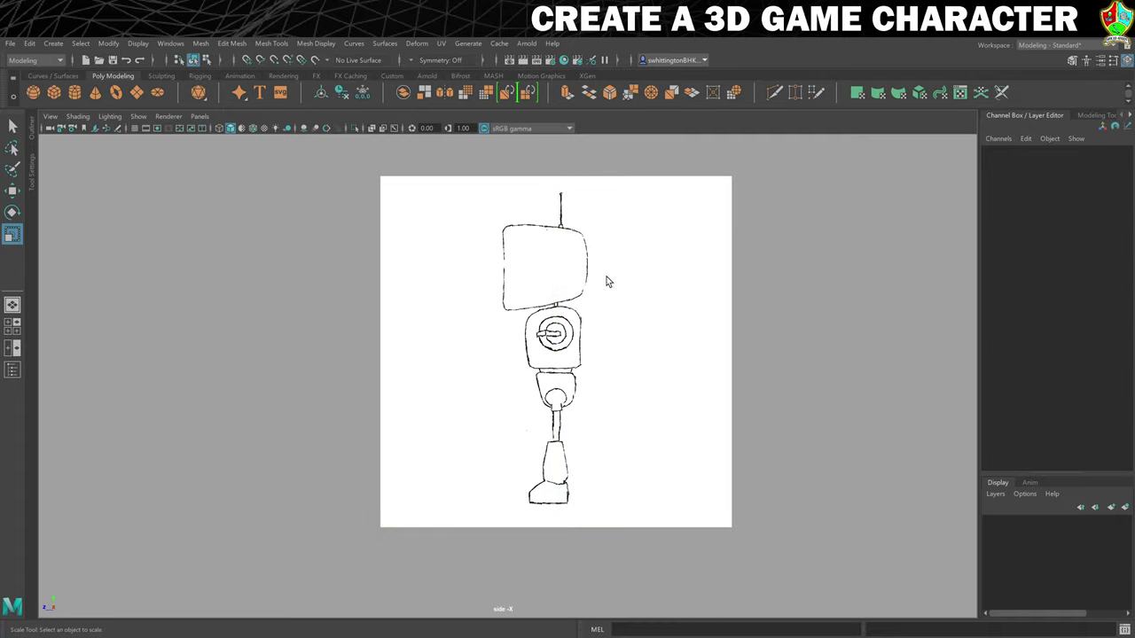
key("space")
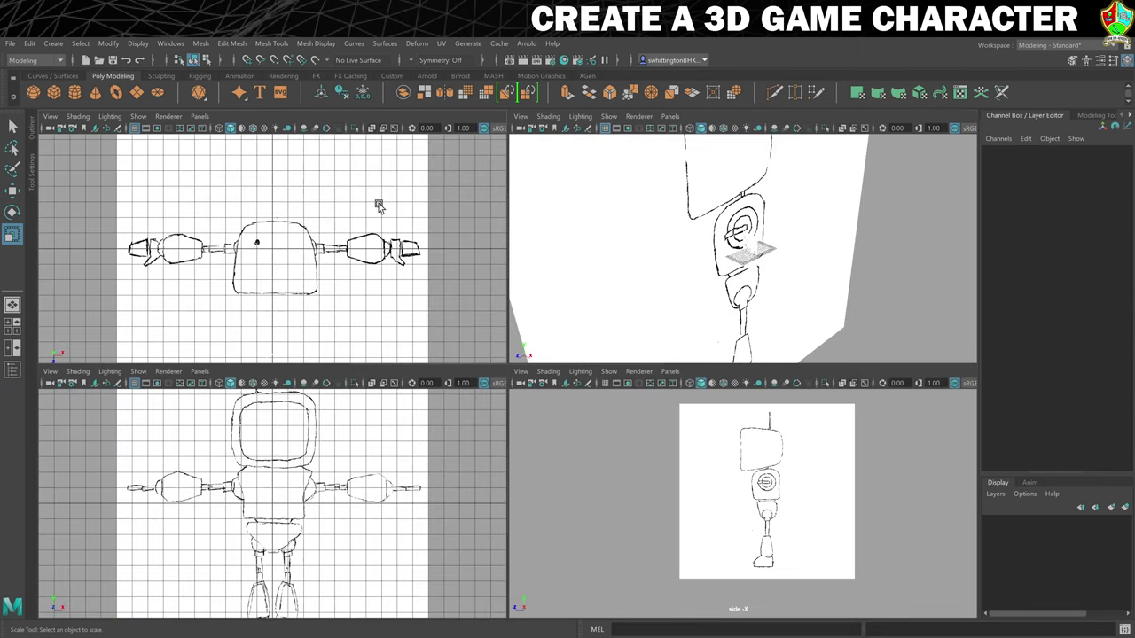
Set the top image plane's X, Y and Z scale to 11.
left_click(430, 235)
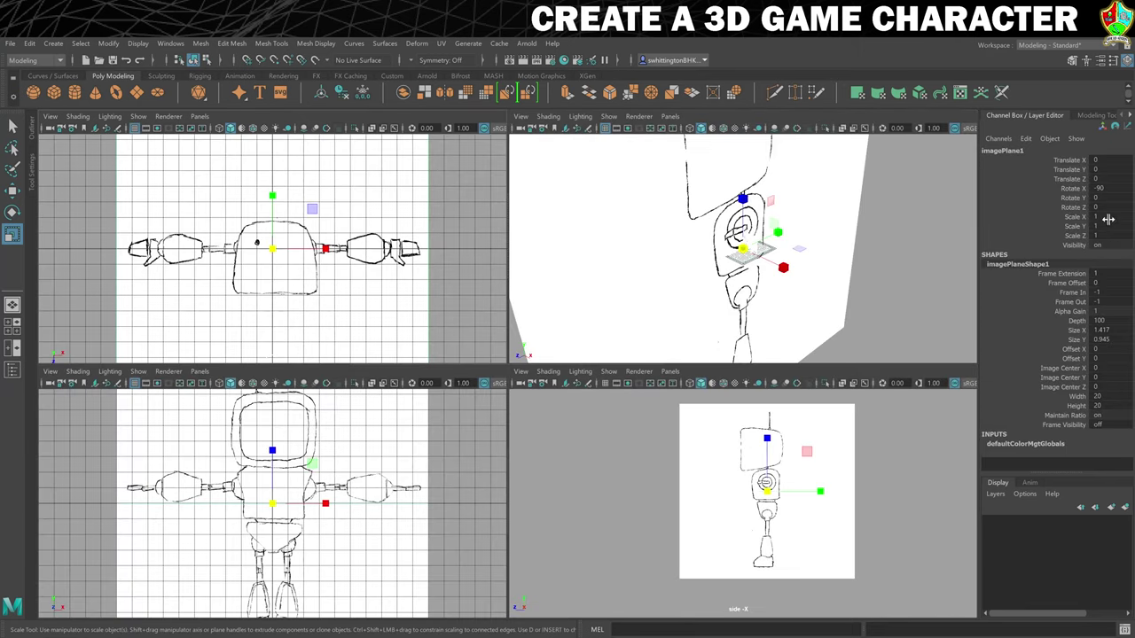
left_click_drag(1108, 217, 1109, 235)
type("11")
key("Return")
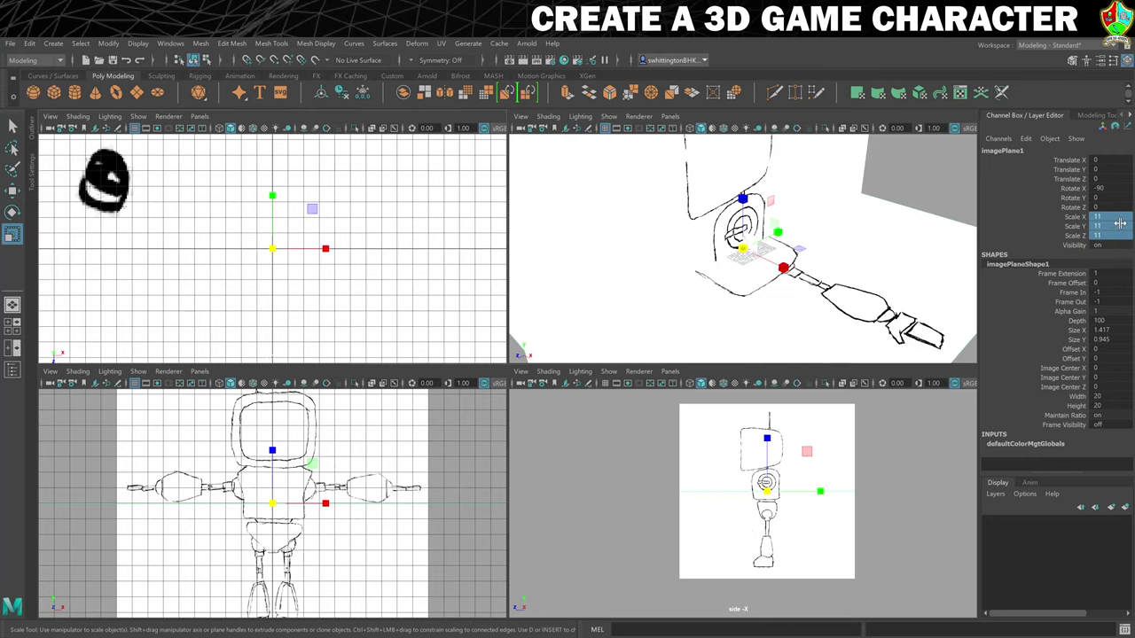
Set the front image plane's X, Y and Z scale to 11 and clear the selection.
left_click(125, 462)
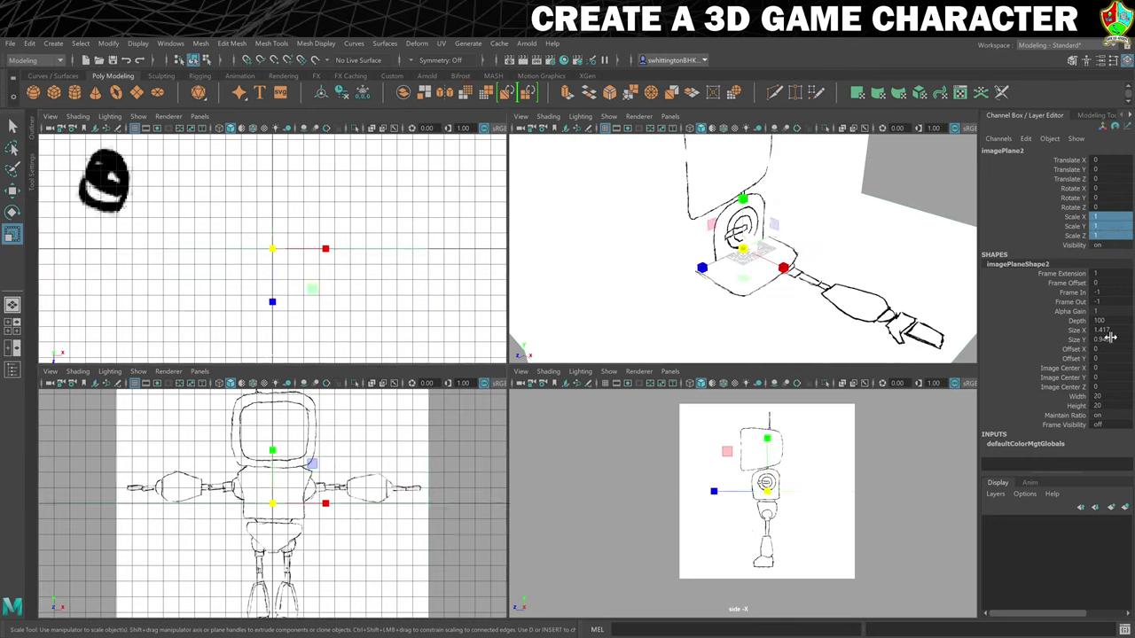
left_click(1108, 216)
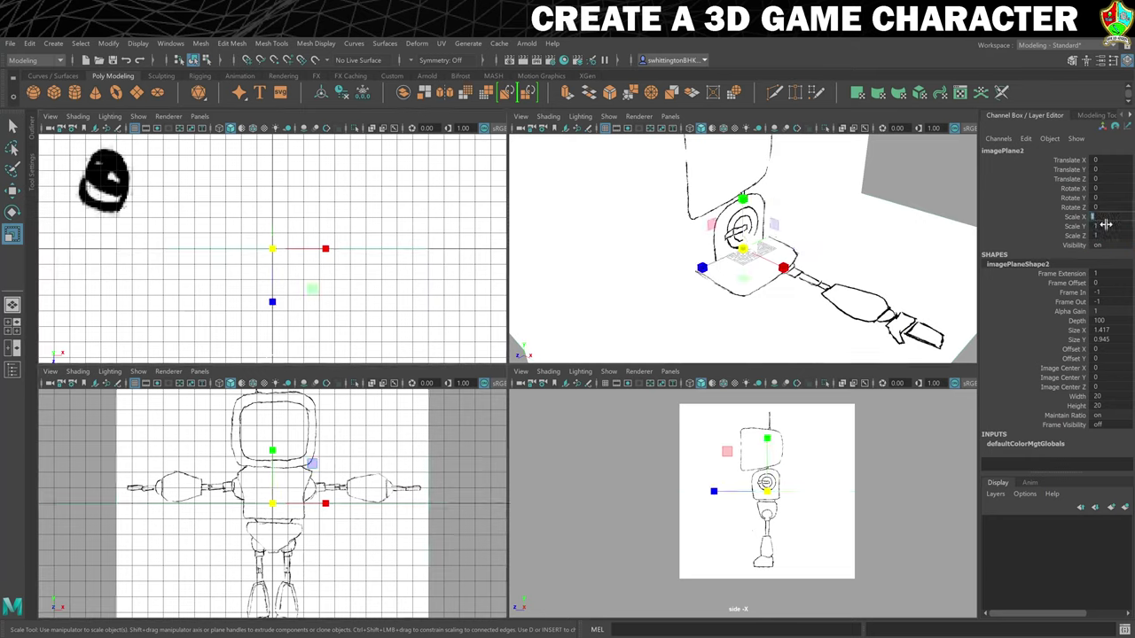
type("11")
key("Tab")
type("11")
key("Tab")
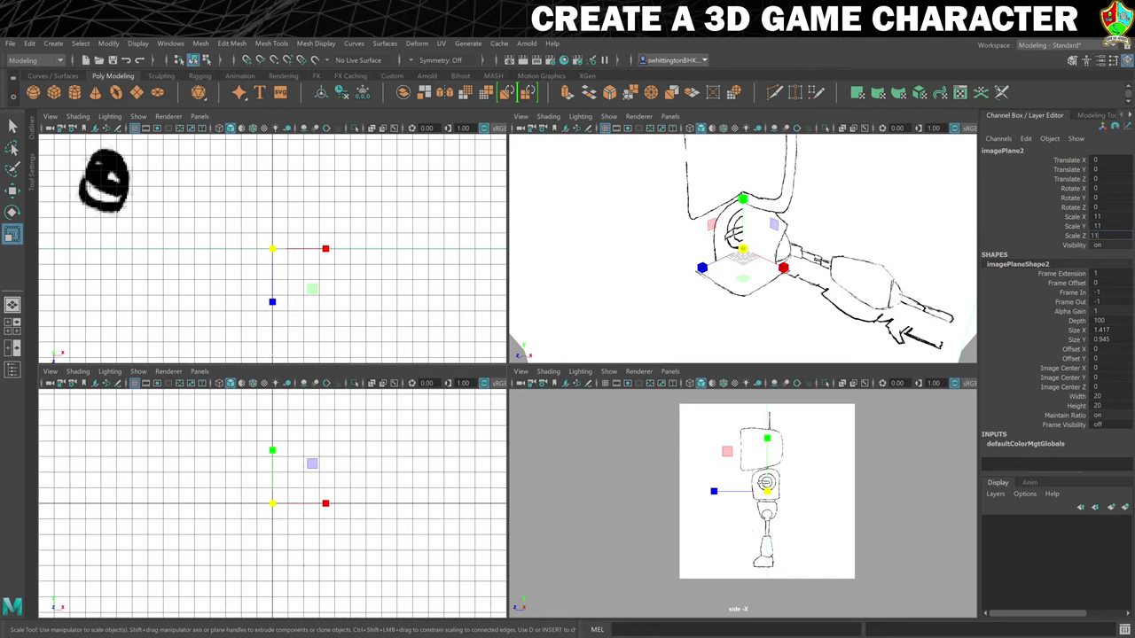
key("Return")
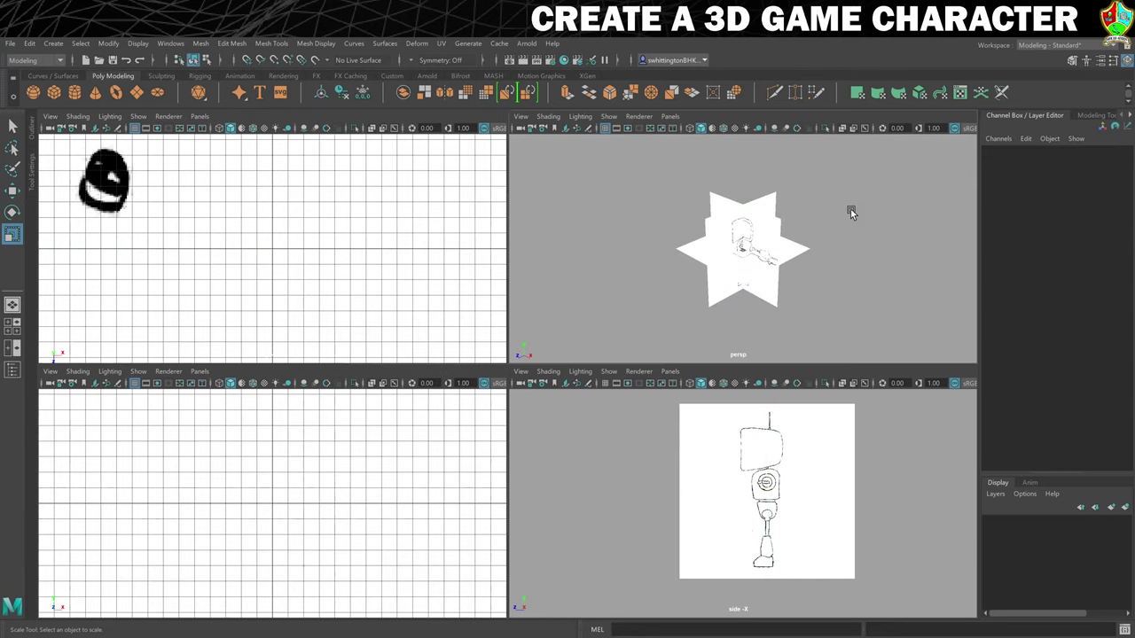
Examine how the three scaled image planes intersect in the perspective view and check the top drawing at its new size.
scroll(846, 211, "up", 3)
key("space")
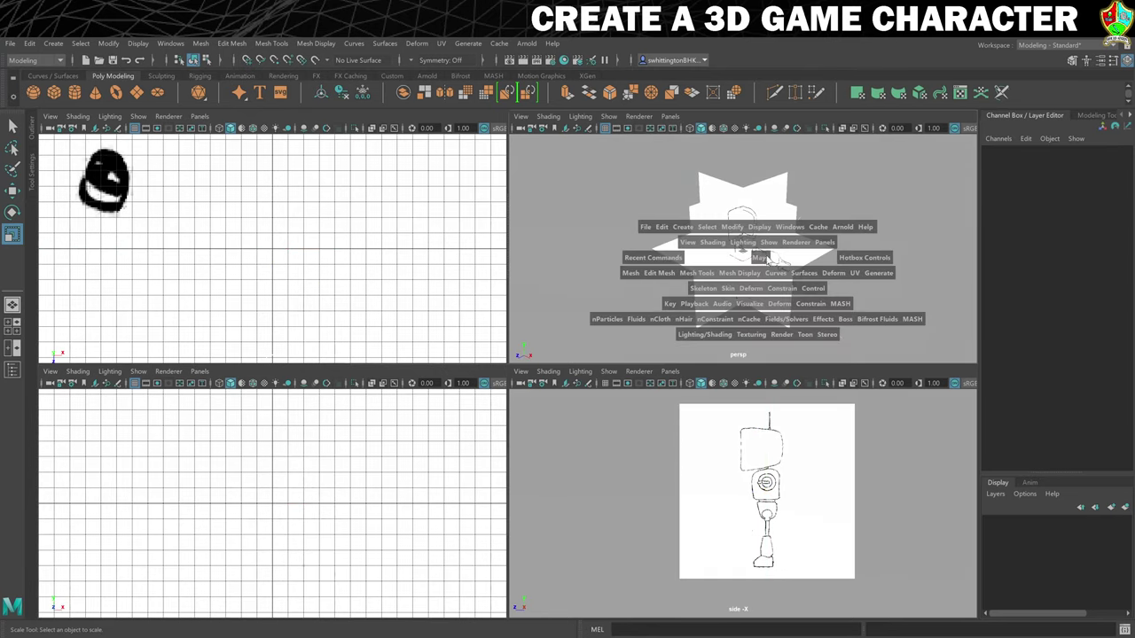
mouse_move(768, 258)
left_mouse_down()
mouse_move(859, 266)
mouse_move(755, 255)
mouse_move(780, 247)
left_mouse_up()
right_click_drag(780, 246, 836, 253, "alt")
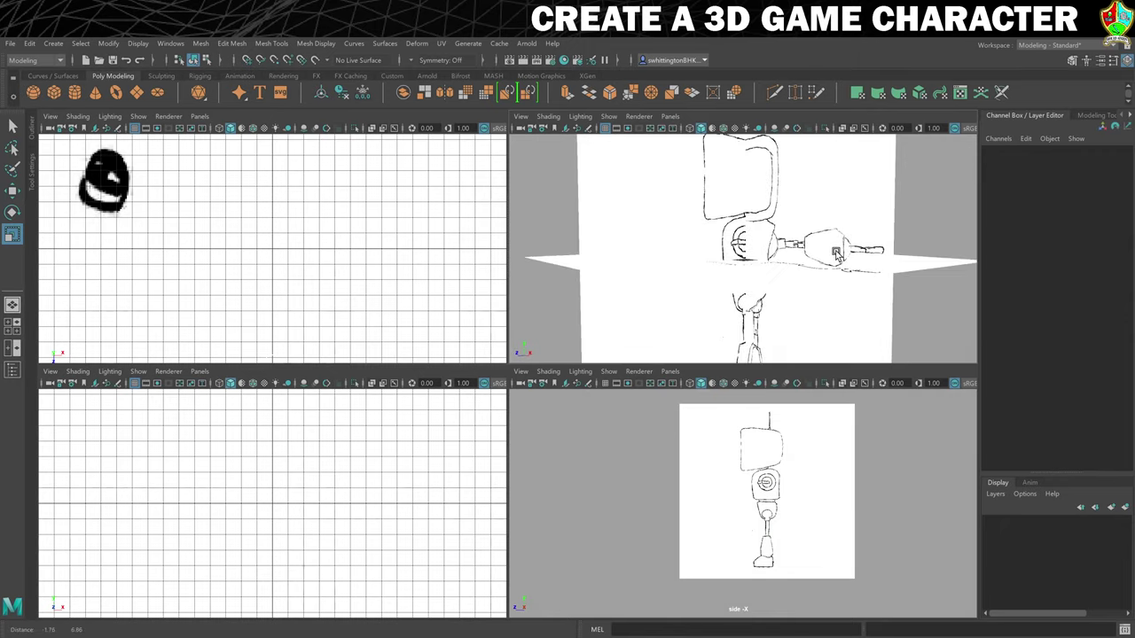
left_click_drag(836, 253, 841, 213, "alt")
middle_click_drag(798, 215, 781, 334, "alt")
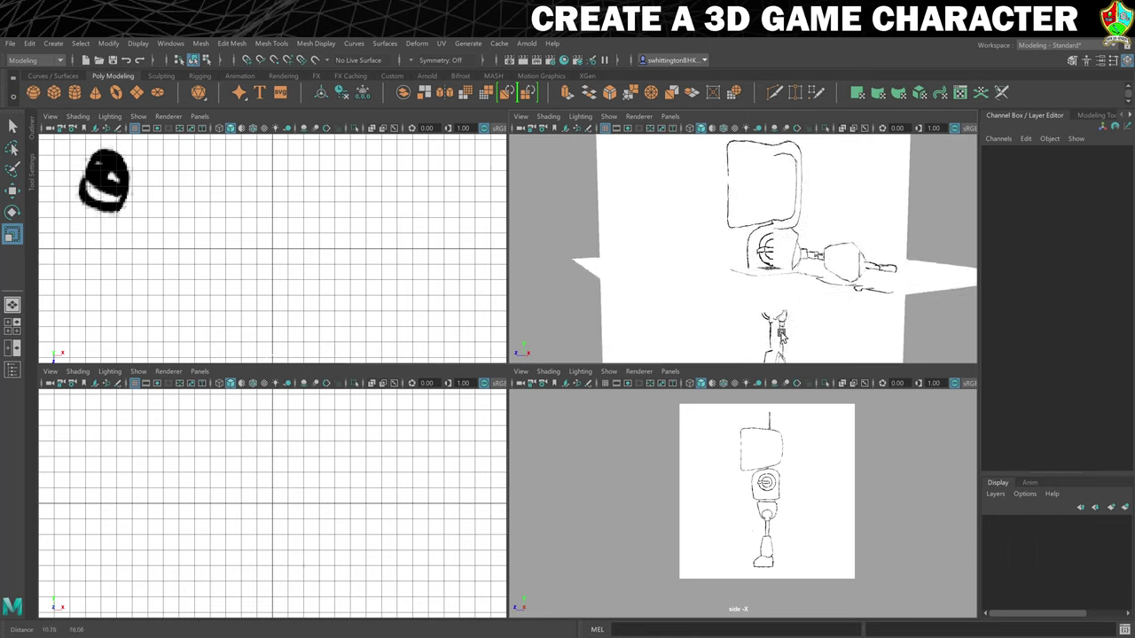
scroll(836, 233, "down", 5)
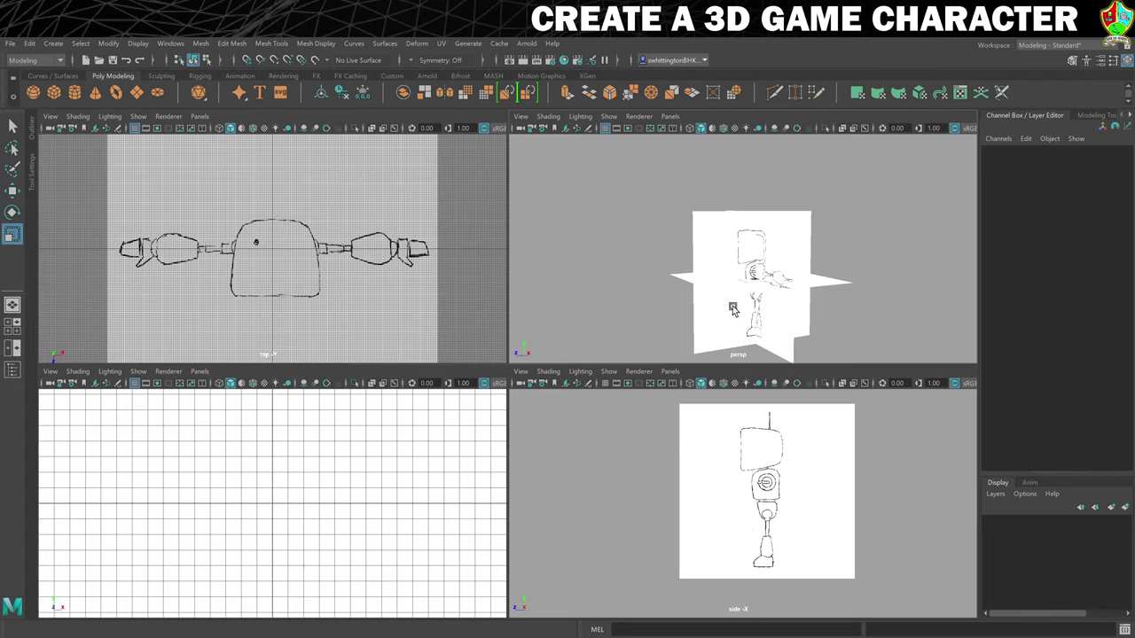
In a maximised perspective view, move the side image plane away along negative X and the front image plane to about -163.6 in Z.
key("space")
left_click_drag(727, 292, 585, 323, "alt")
left_click(584, 324)
key("w")
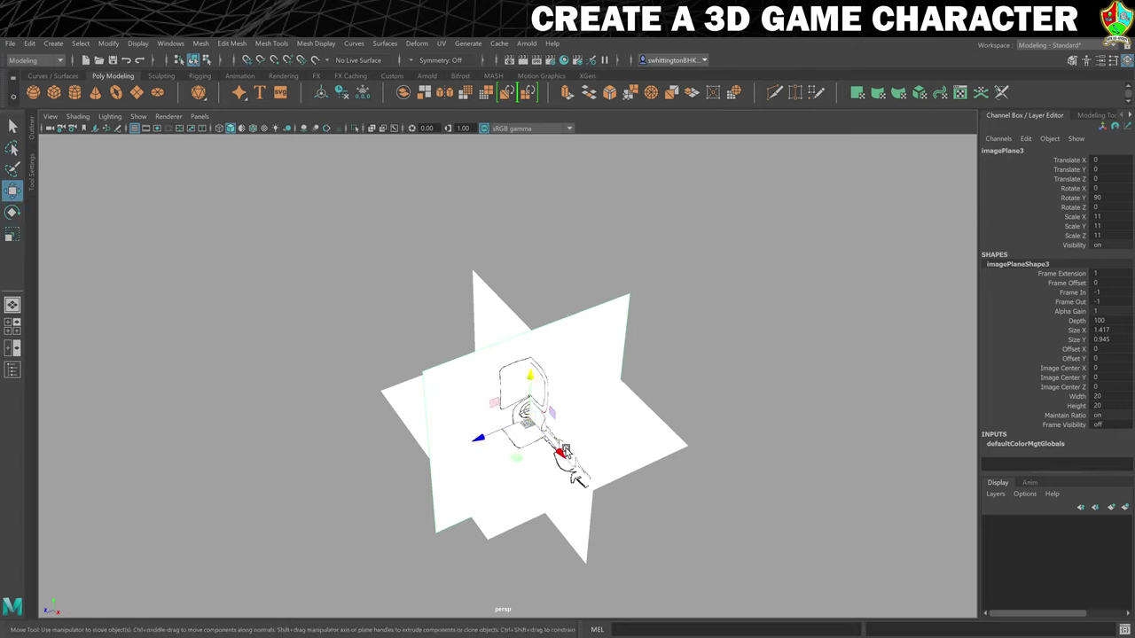
left_click_drag(570, 467, 467, 337)
left_click(532, 348)
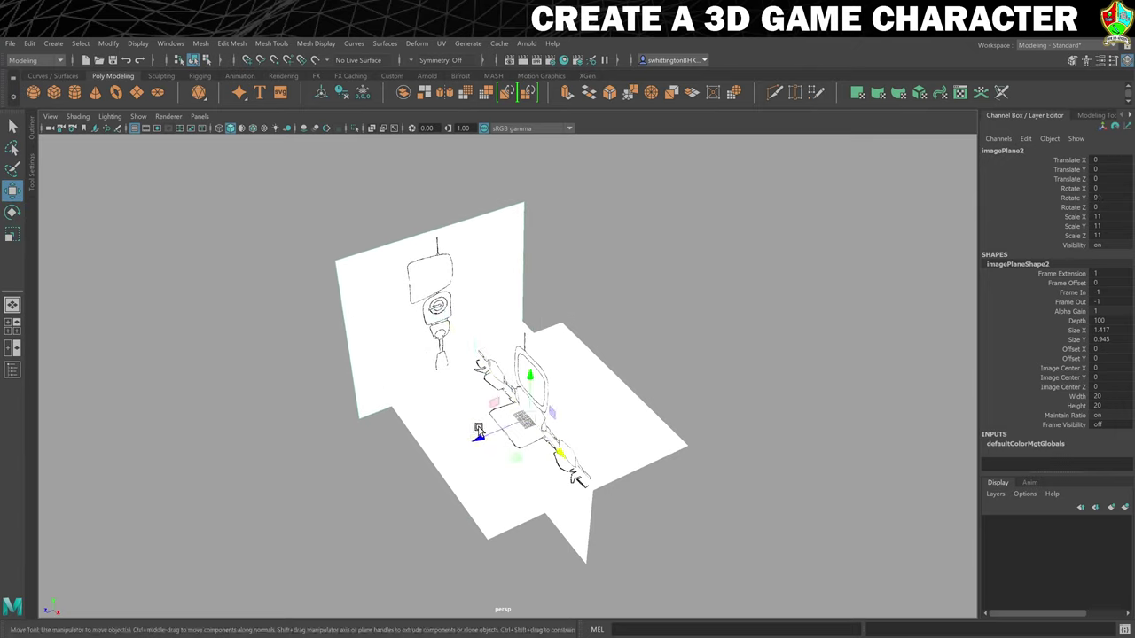
left_click_drag(478, 431, 627, 405)
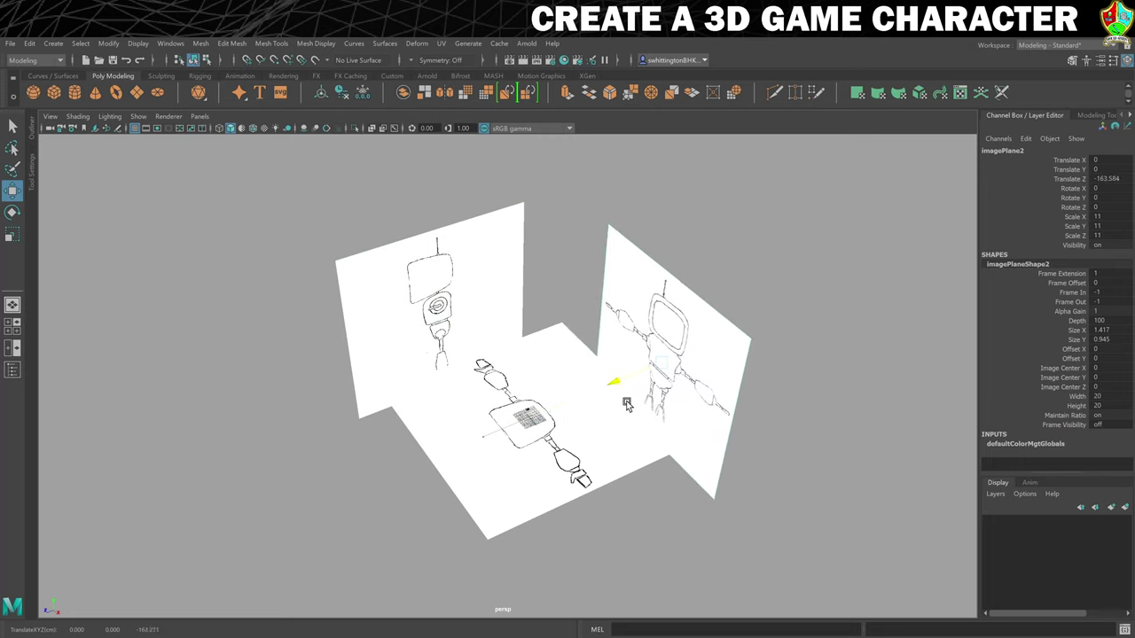
Move the top image plane down along Y, well below the grid, and clear the selection.
left_click(560, 346)
left_click_drag(532, 376, 552, 492)
left_click(873, 355)
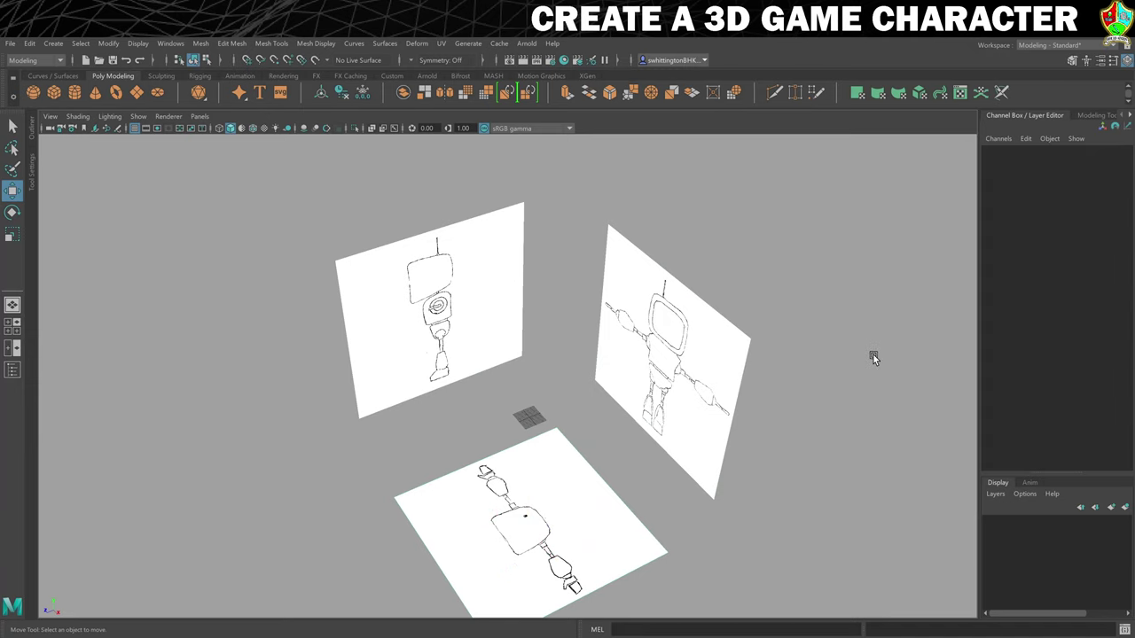
Return to the four-view layout and hide the grid in the front and top views.
scroll(757, 344, "up", 5)
scroll(729, 365, "down", 1)
left_click_drag(730, 367, 624, 299, "alt")
key("space")
scroll(325, 252, "down", 4)
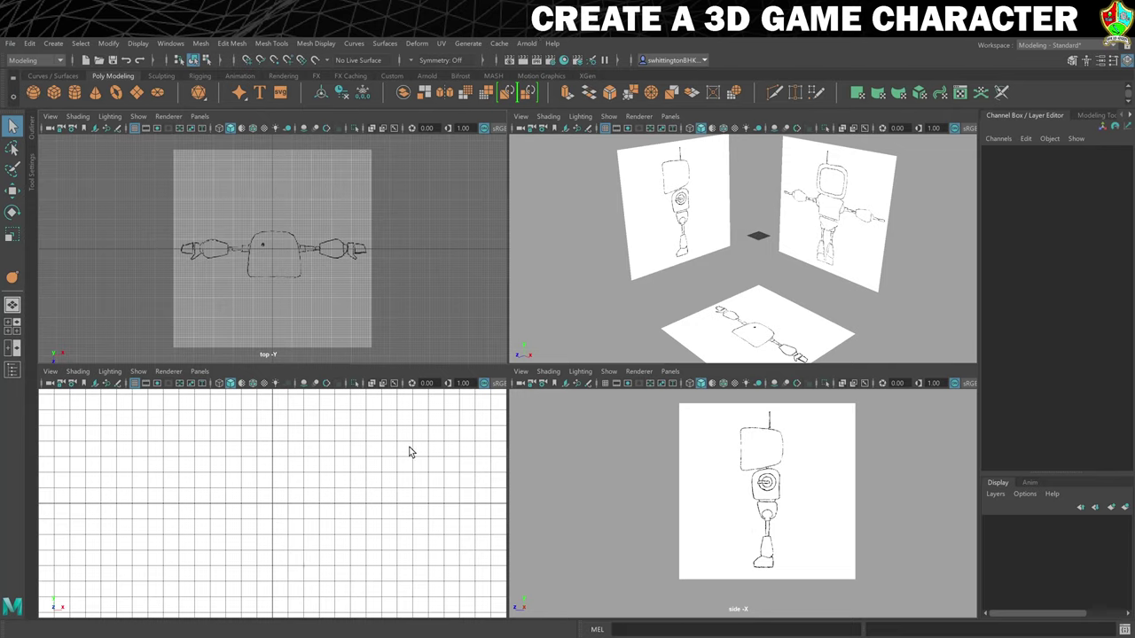
left_click(134, 383)
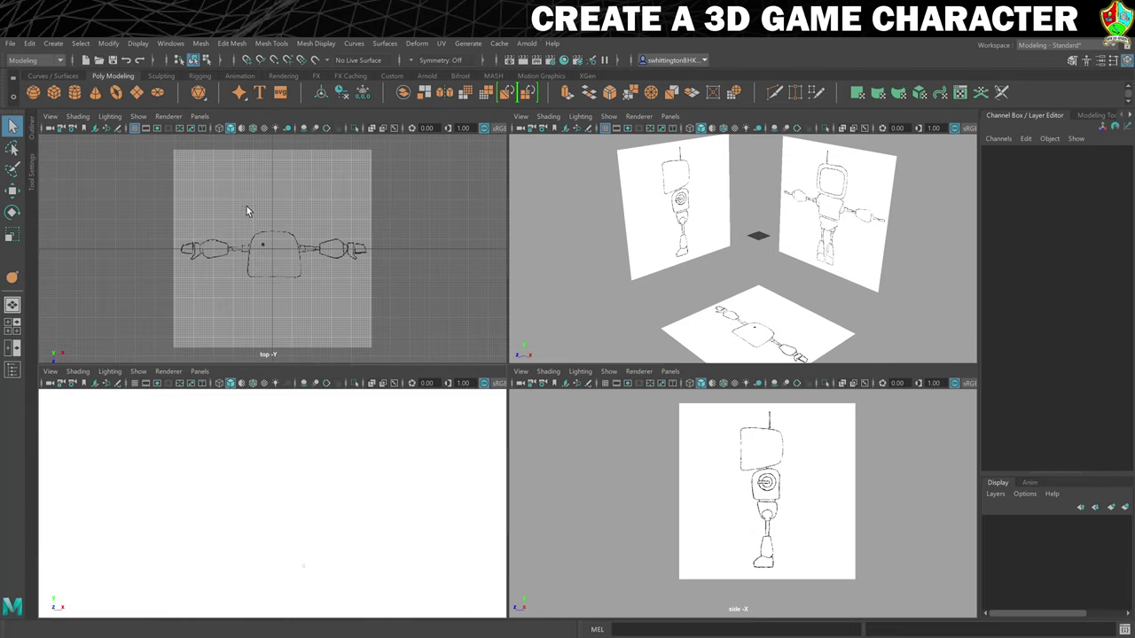
left_click(134, 128)
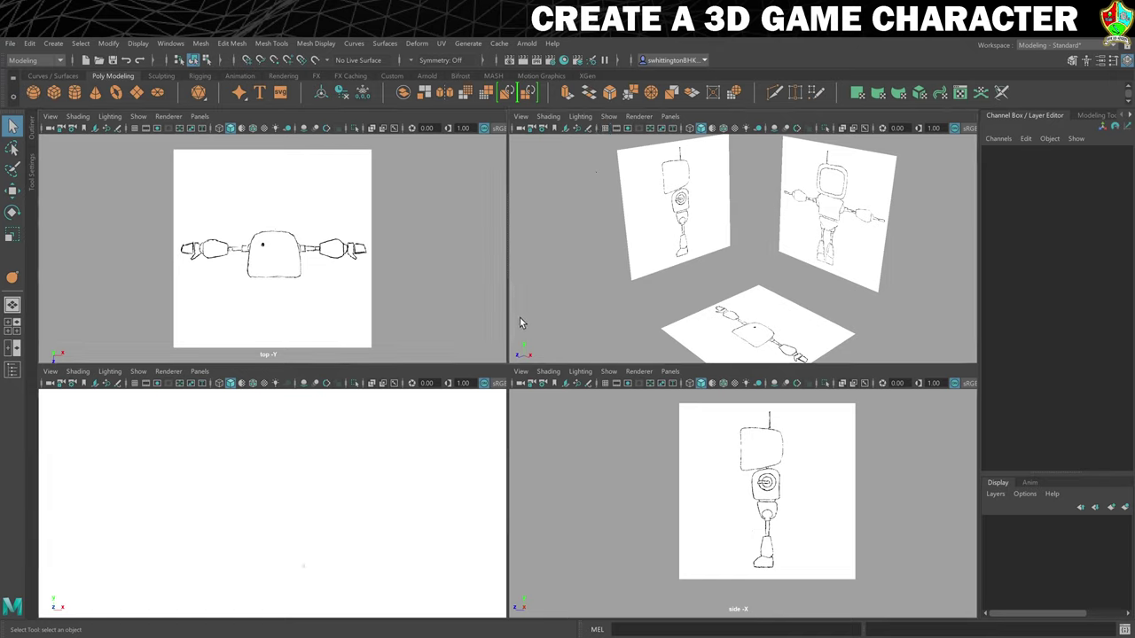
Create a polygon cube, scale it uniformly to about 44 and raise it to about 8.1 in Y over the front drawing's torso.
left_click(54, 92)
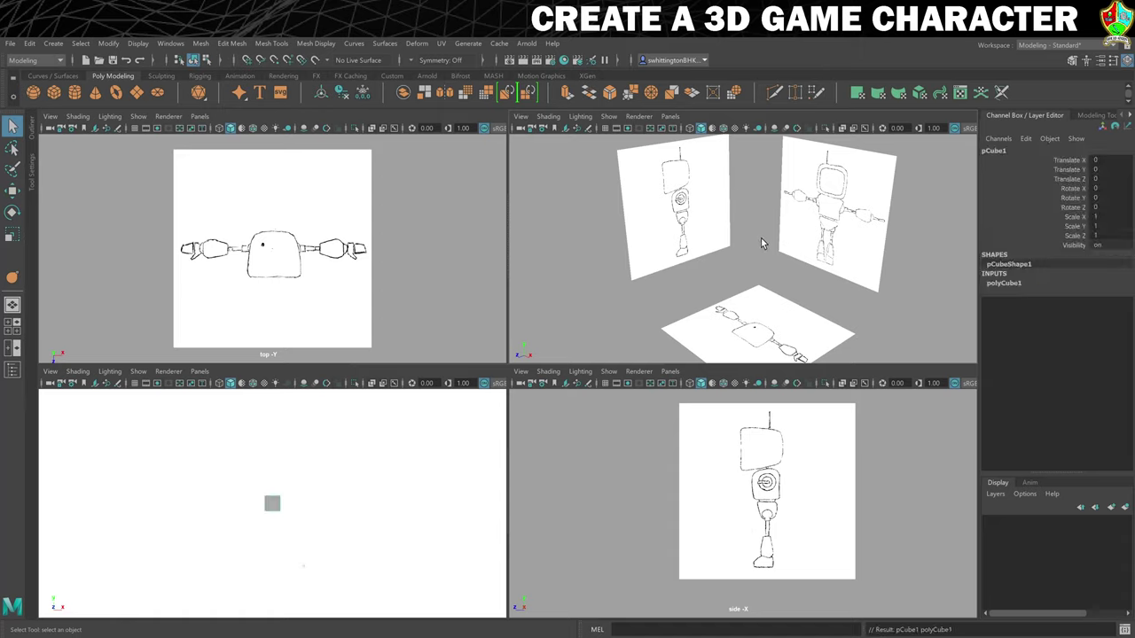
scroll(326, 504, "down", 5)
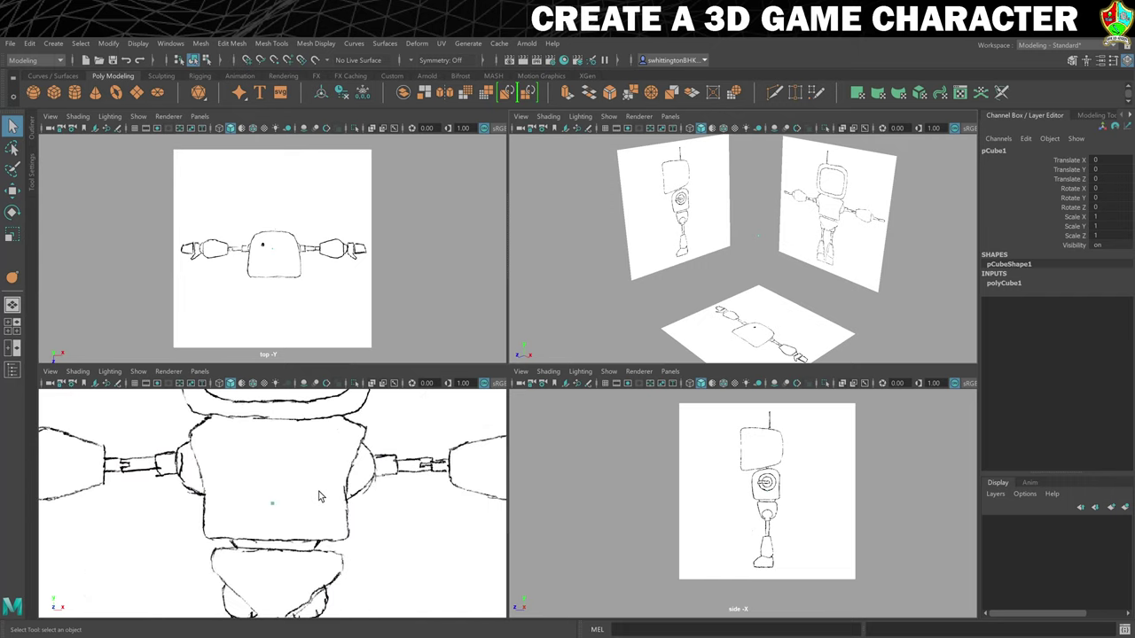
scroll(321, 497, "up", 1)
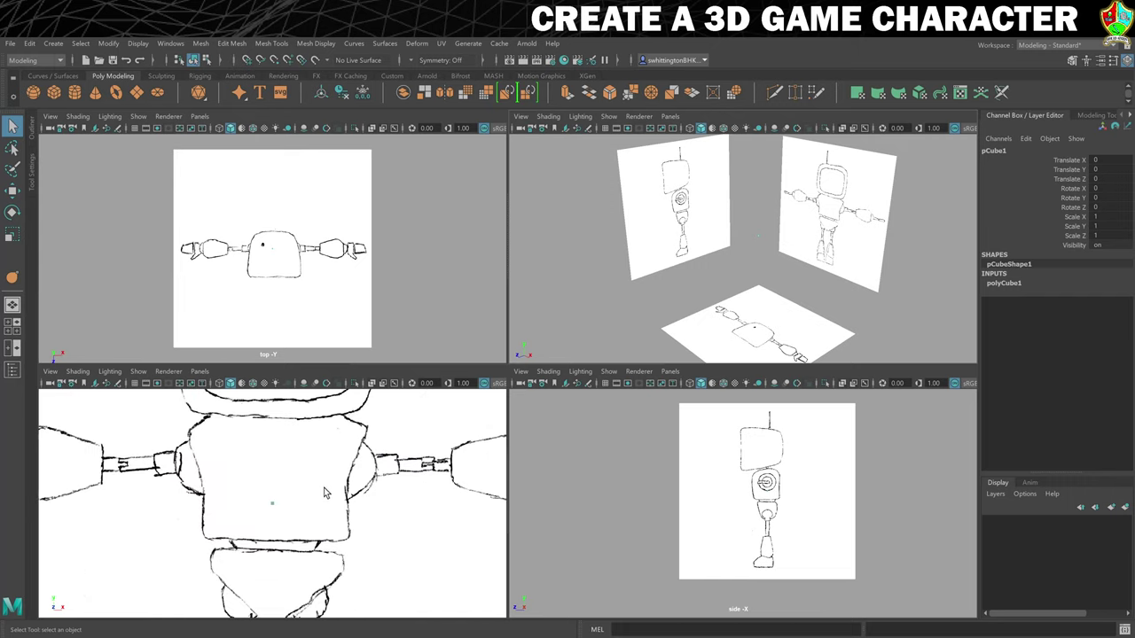
key("r")
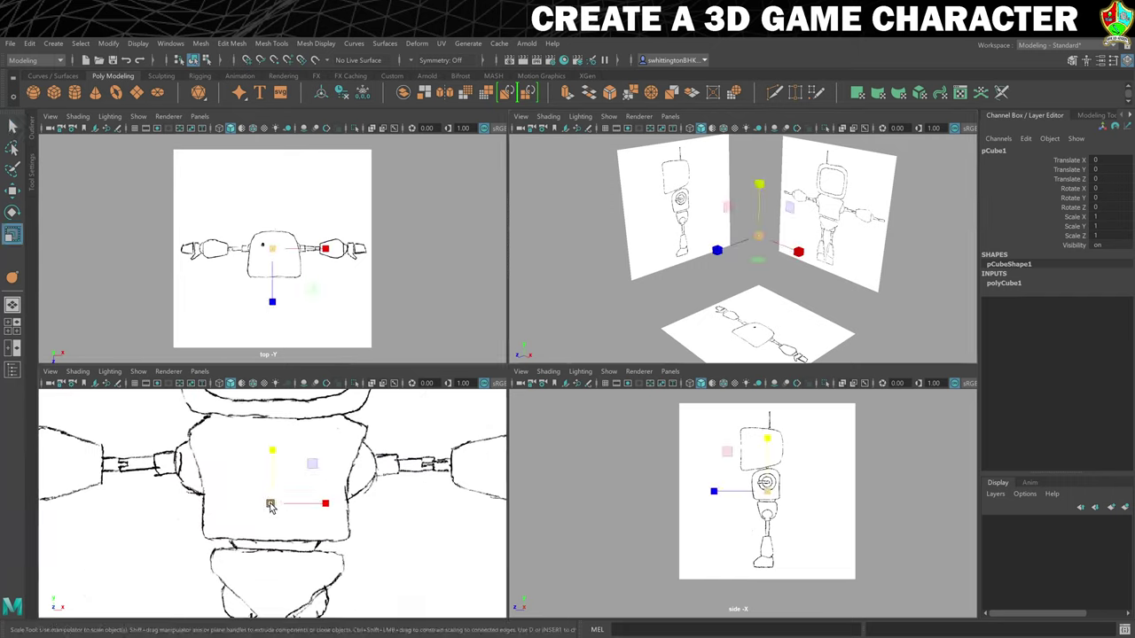
left_click_drag(272, 502, 399, 495)
key("w")
left_click_drag(273, 448, 274, 417)
key("r")
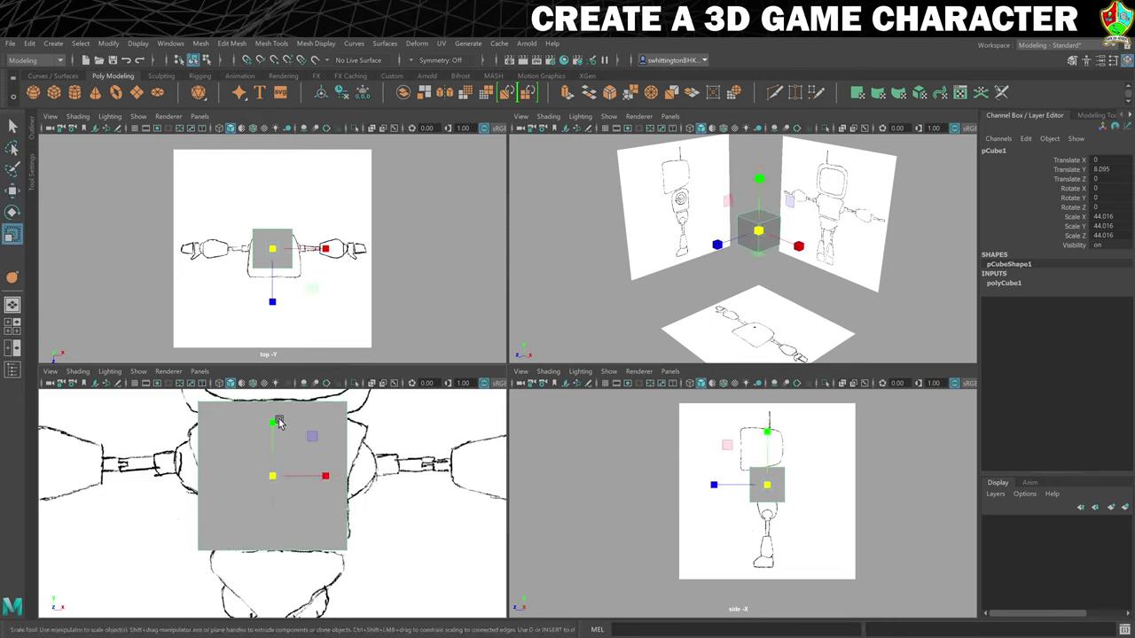
Rename the cube as Torso.
scroll(707, 493, "up", 1)
scroll(707, 493, "up", 2)
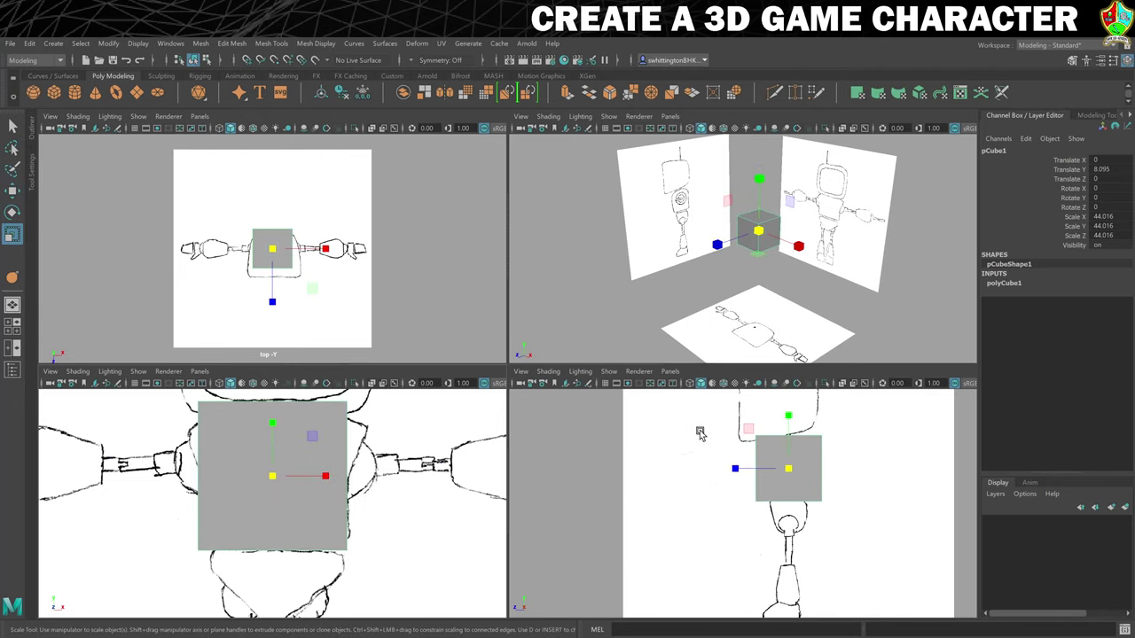
double_click(994, 150)
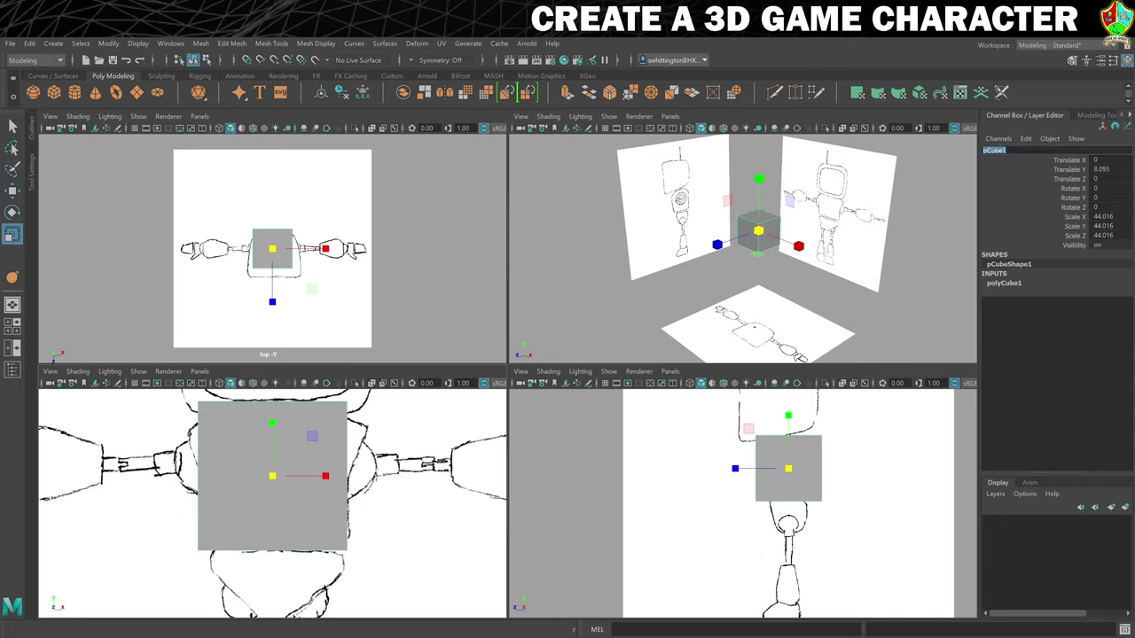
type("Torso")
key("Return")
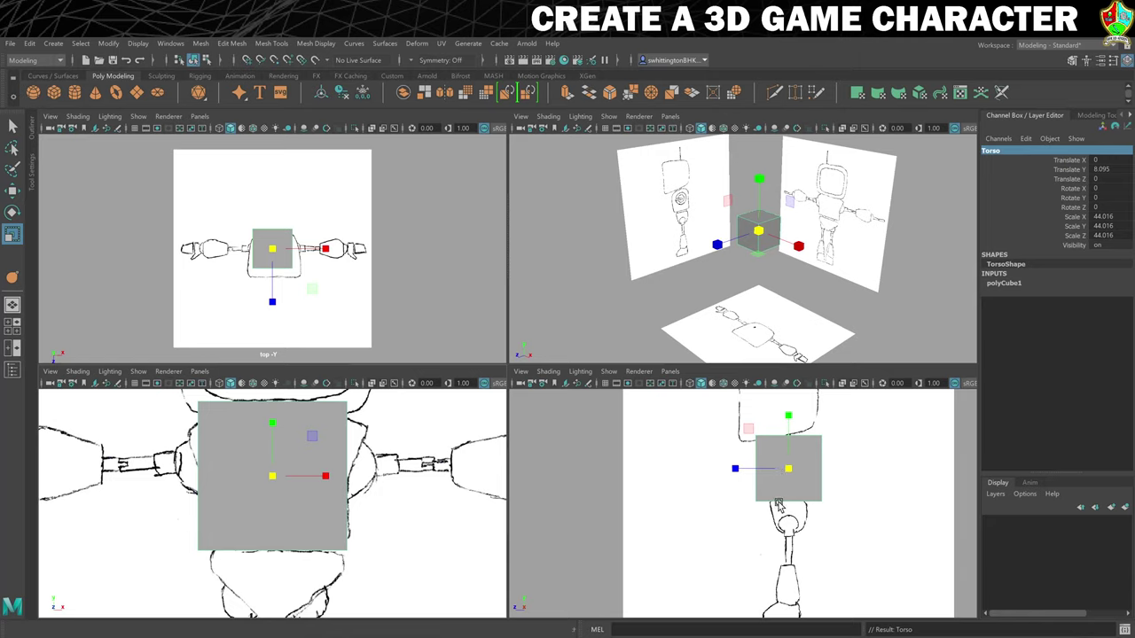
In the side view, scale the torso to about 34.1 in Z and move it to about 2.16 in Z.
key("r")
mouse_move(738, 469)
left_mouse_down()
mouse_move(750, 471)
mouse_move(736, 470)
left_mouse_up()
key("w")
key("r")
left_click_drag(735, 471, 732, 470)
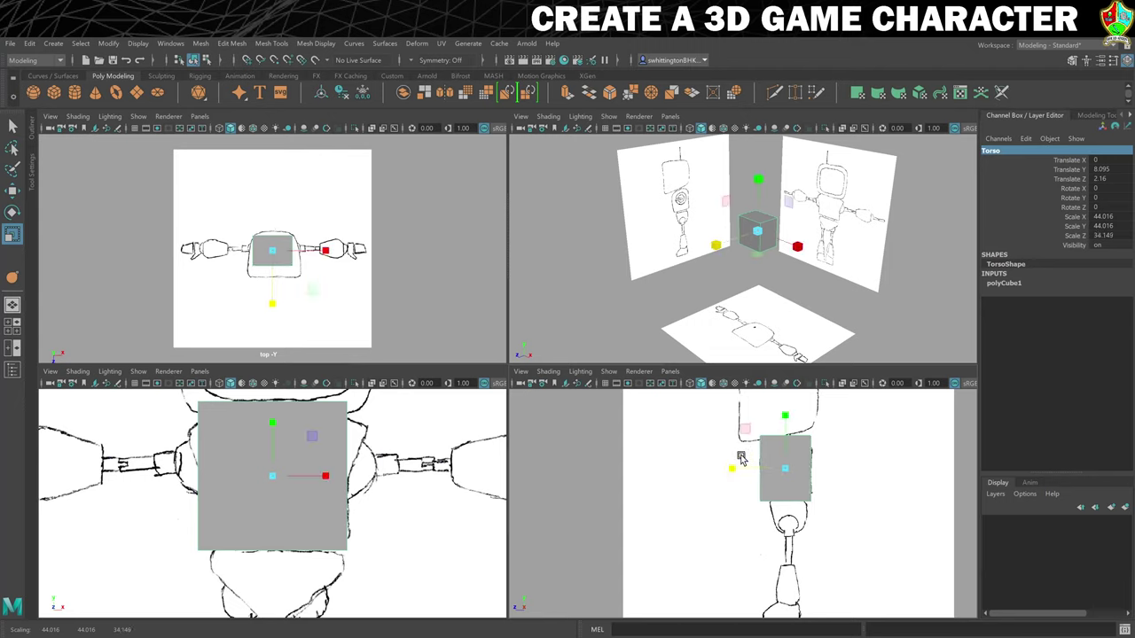
Turn on X-Ray shading in the side view to see the drawing through the torso.
left_click(550, 372)
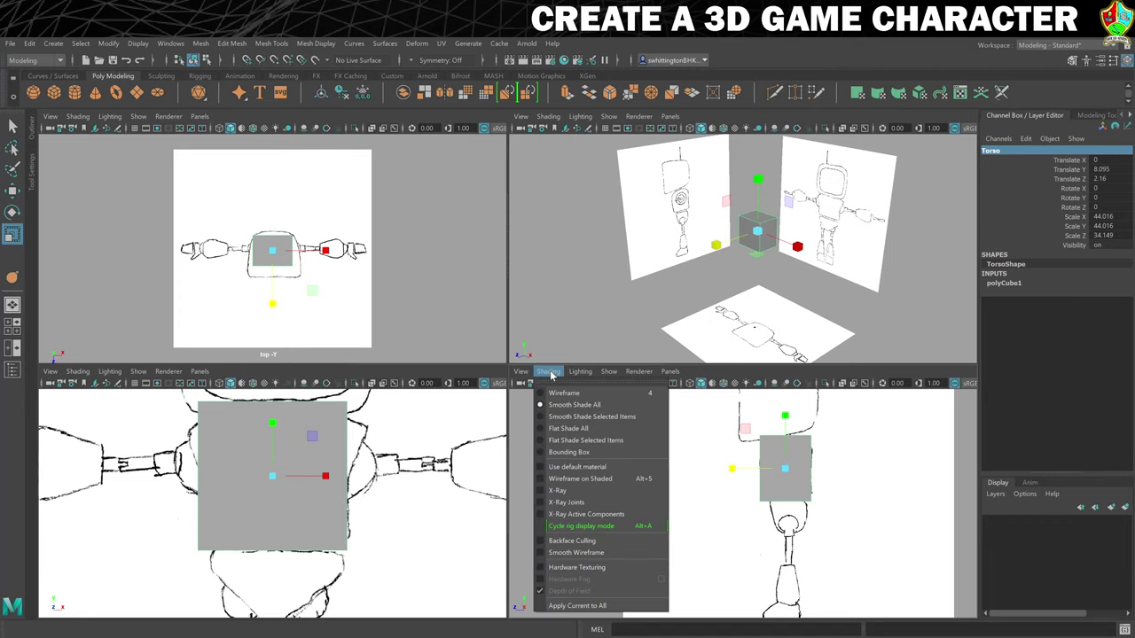
left_click(558, 490)
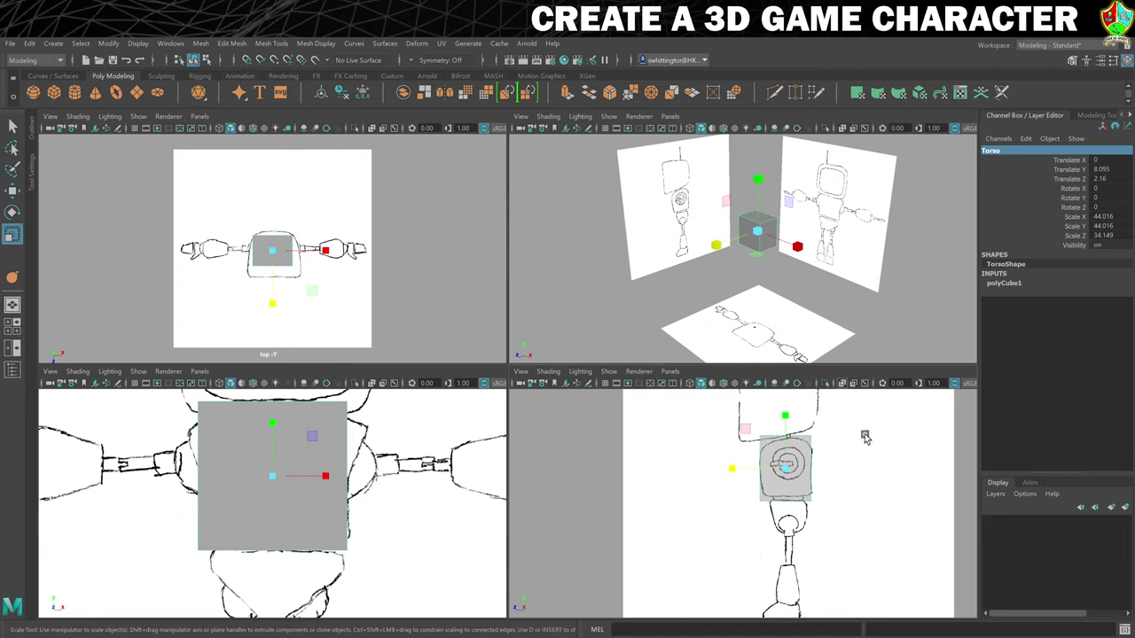
scroll(866, 437, "up", 4)
middle_click_drag(887, 438, 827, 488, "alt")
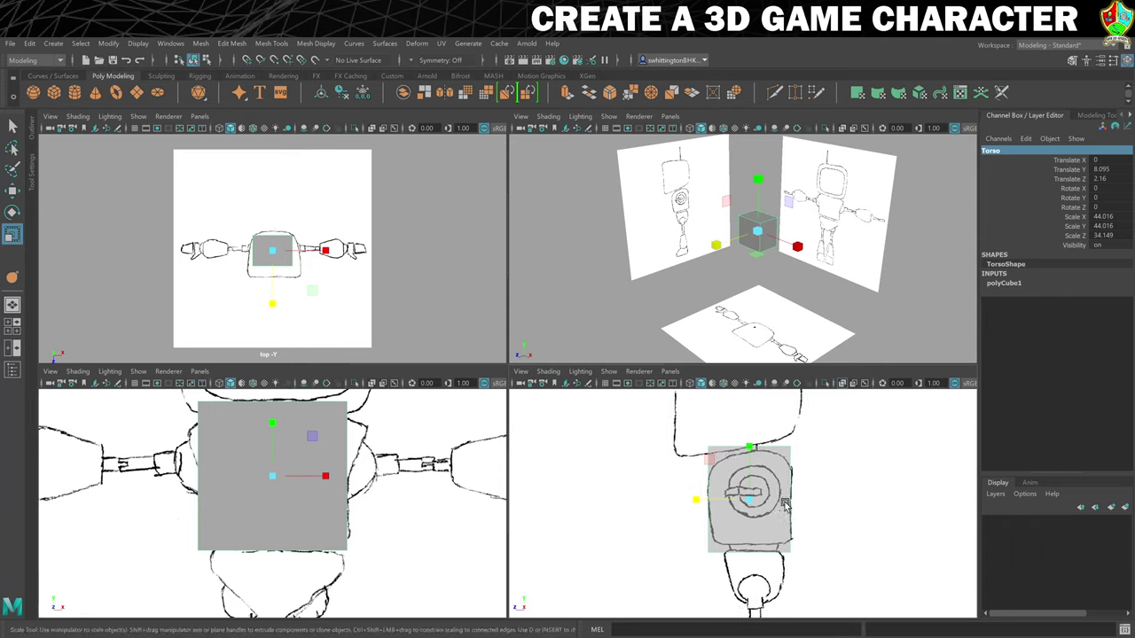
Fit the torso's height to the side drawing, with Scale Y about 39.9 and Translate Y about 8.8.
left_click(750, 449)
left_click_drag(751, 449, 750, 444)
key("w")
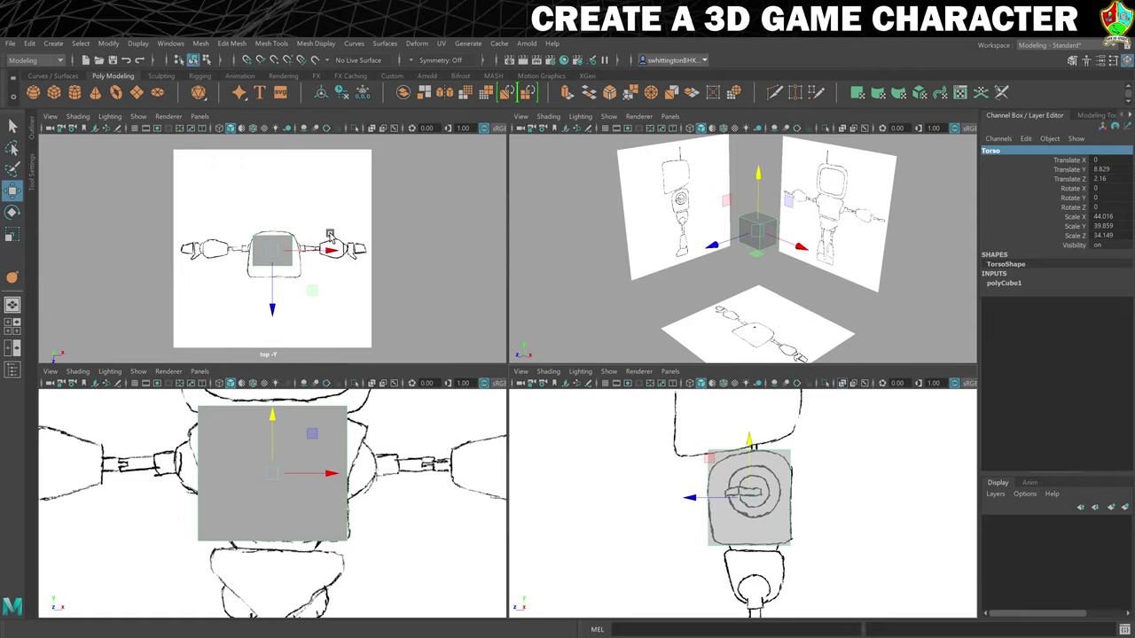
Set the torso cube's Subdivisions Width to 2 and turn on X-Ray shading in the front view.
left_click(1019, 285)
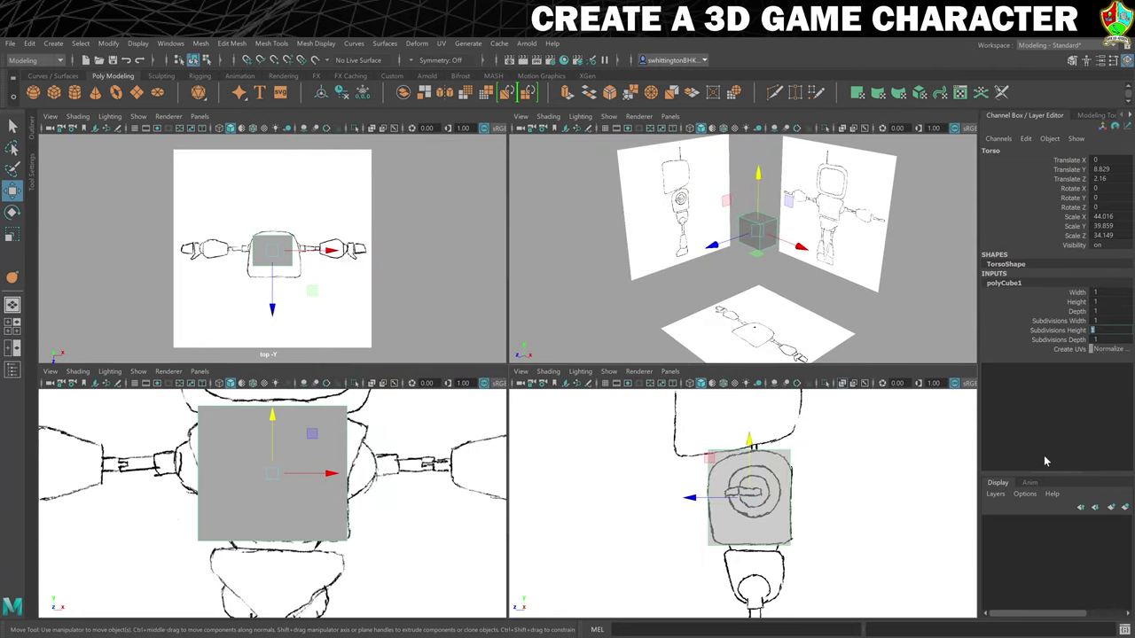
left_click(1098, 320)
type("2")
key("Return")
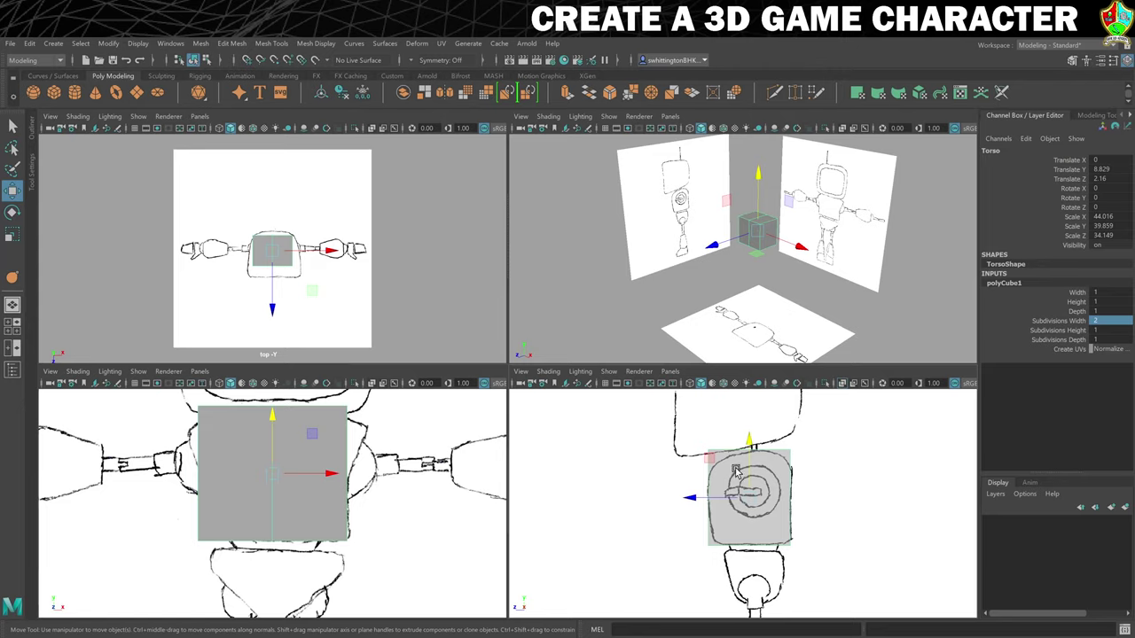
left_click(77, 373)
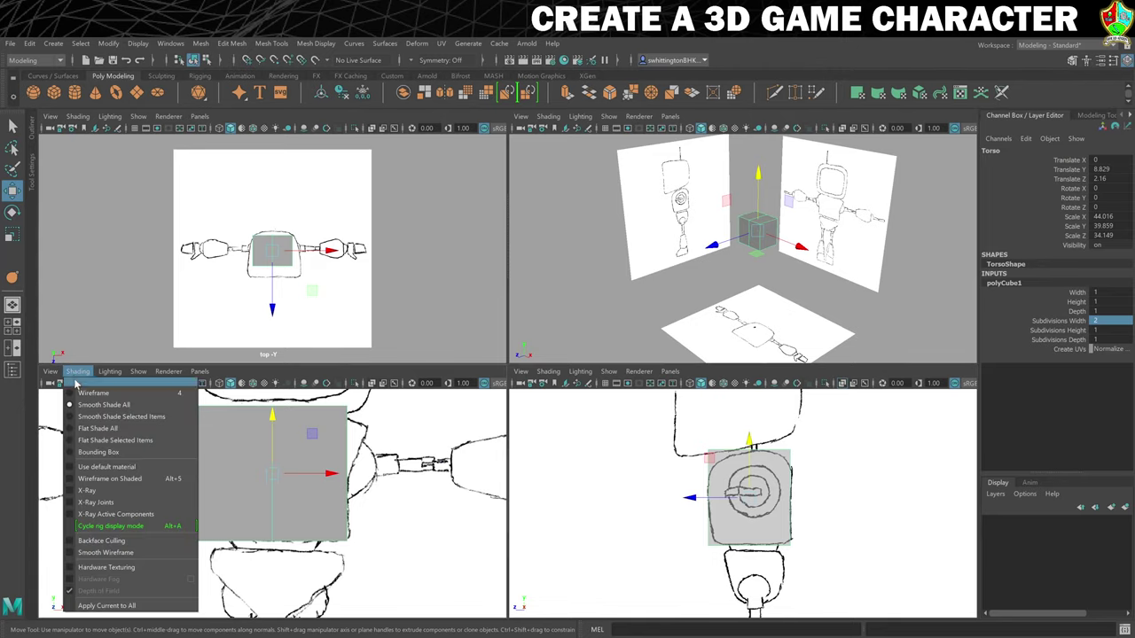
left_click(99, 490)
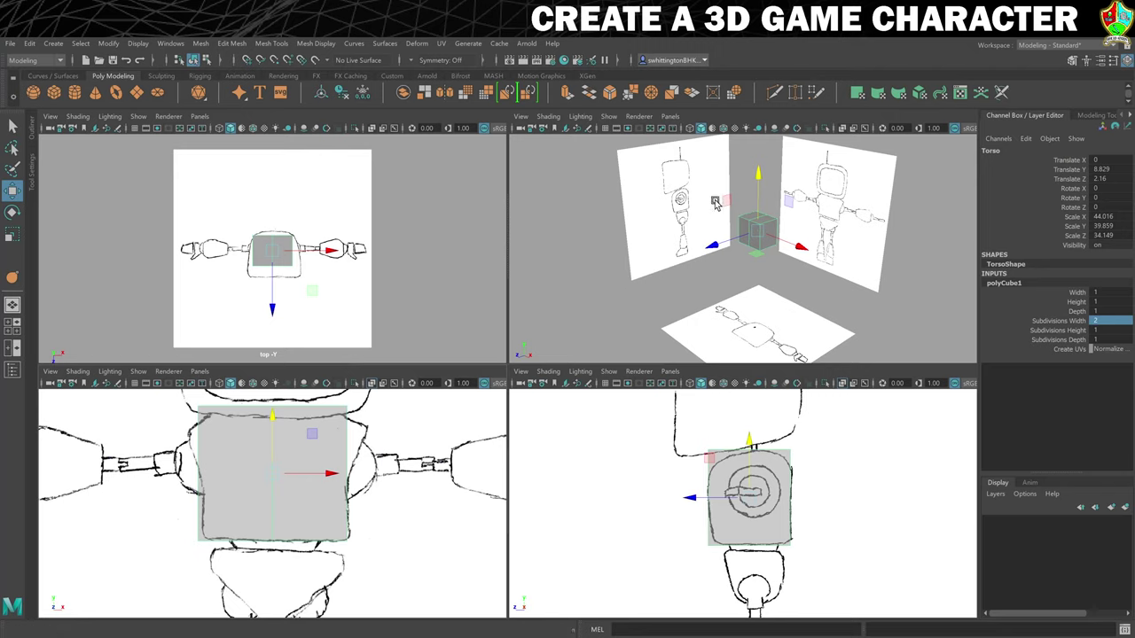
Use Multi-Cut to insert a horizontal edge loop around the torso, about a third of its height above the bottom.
left_click(773, 92)
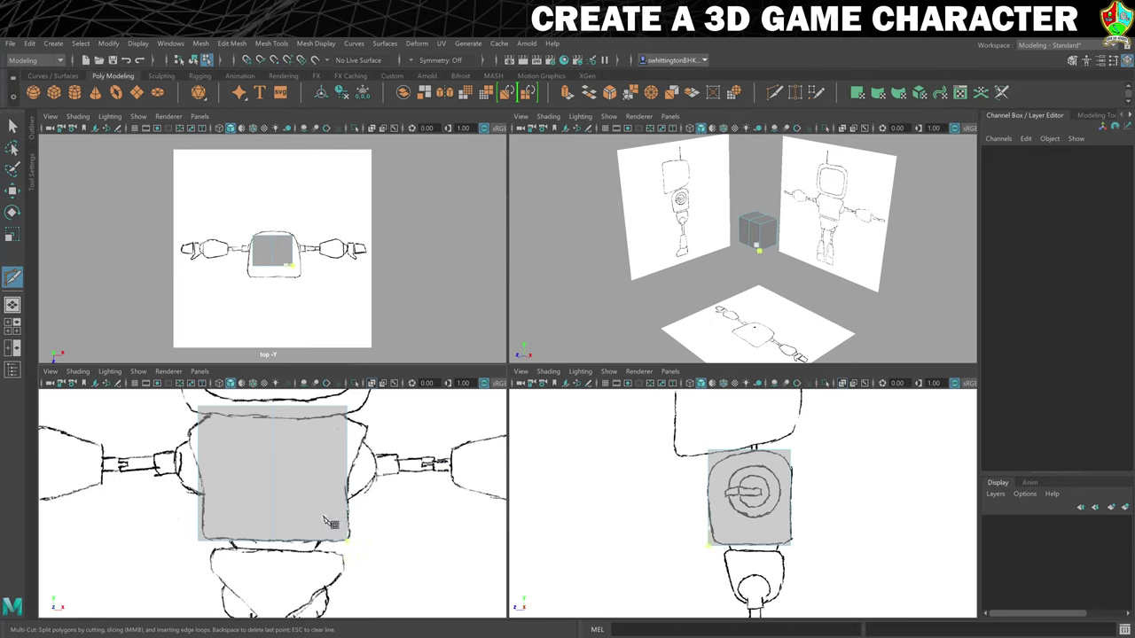
left_click(202, 410)
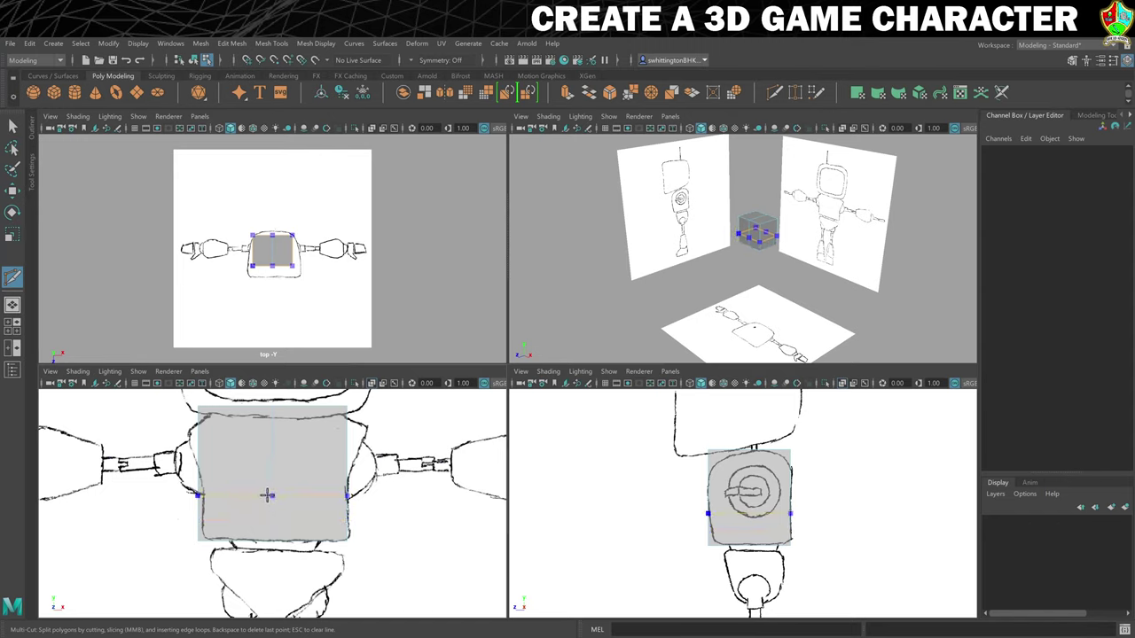
left_click(268, 495, "ctrl")
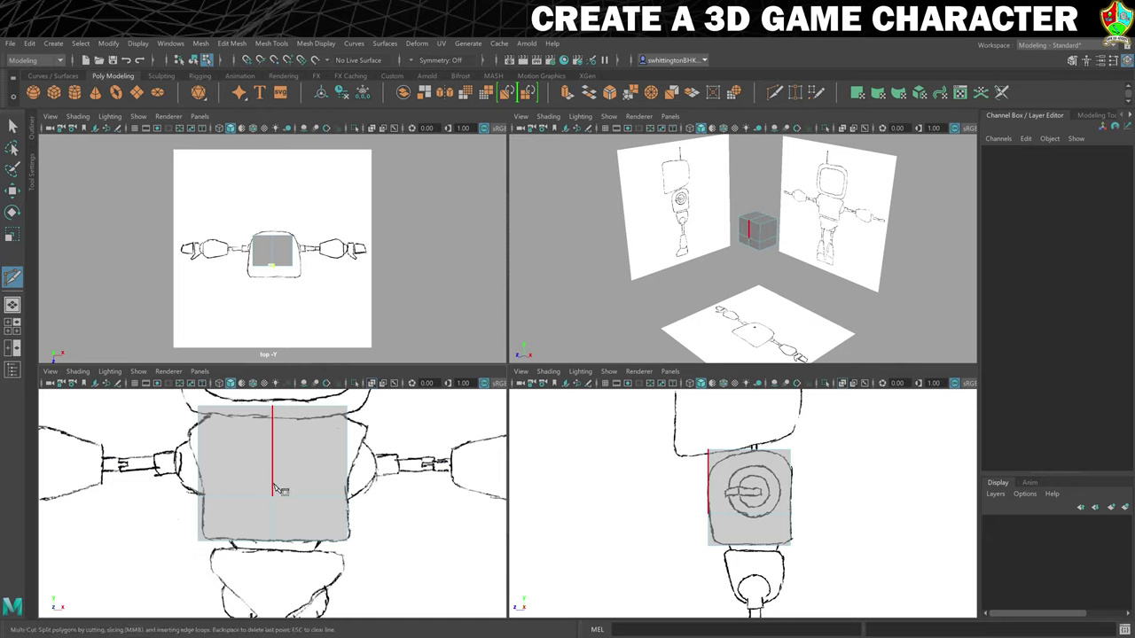
In vertex mode, scale the torso's middle and bottom vertex rows in X to match the front drawing's waist and base.
right_click_drag(282, 493, 255, 344)
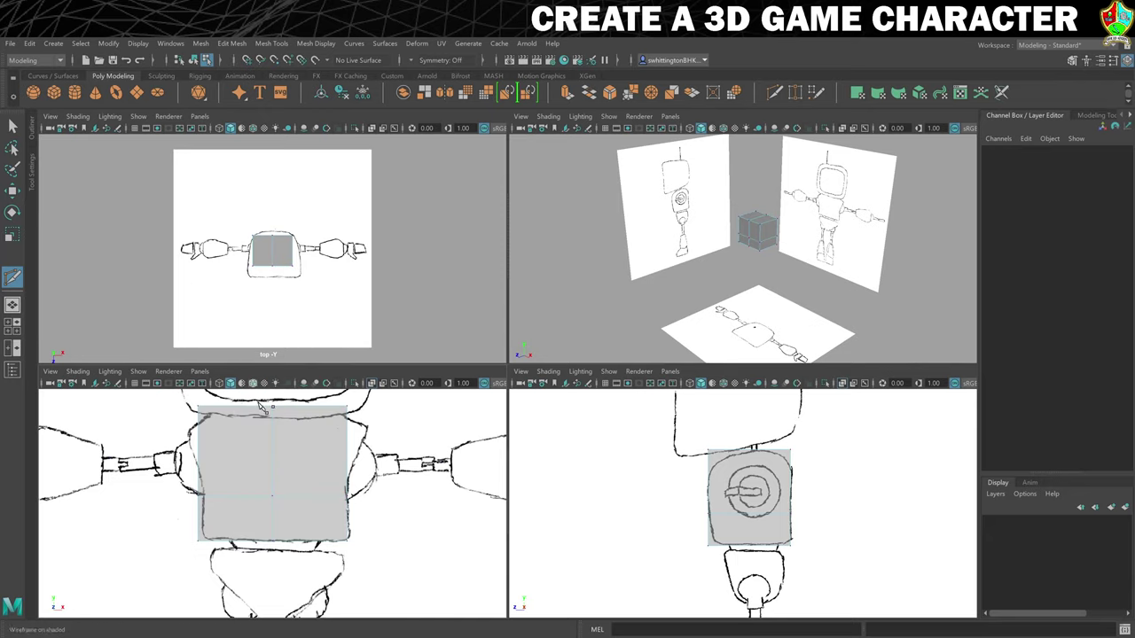
key("w")
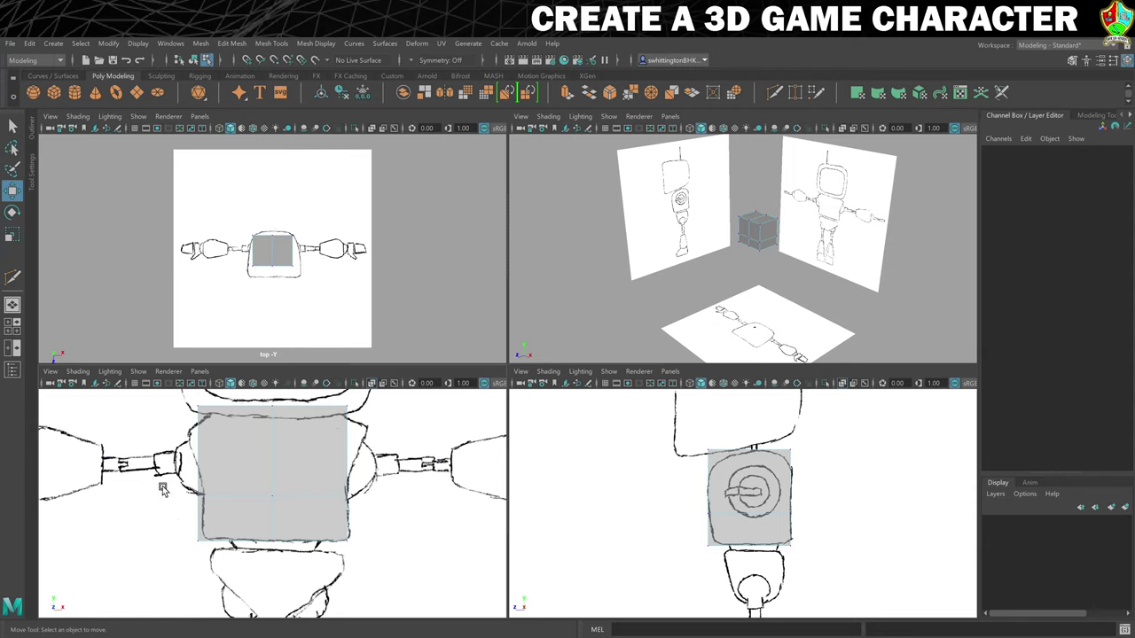
left_click_drag(167, 488, 325, 499)
key("r")
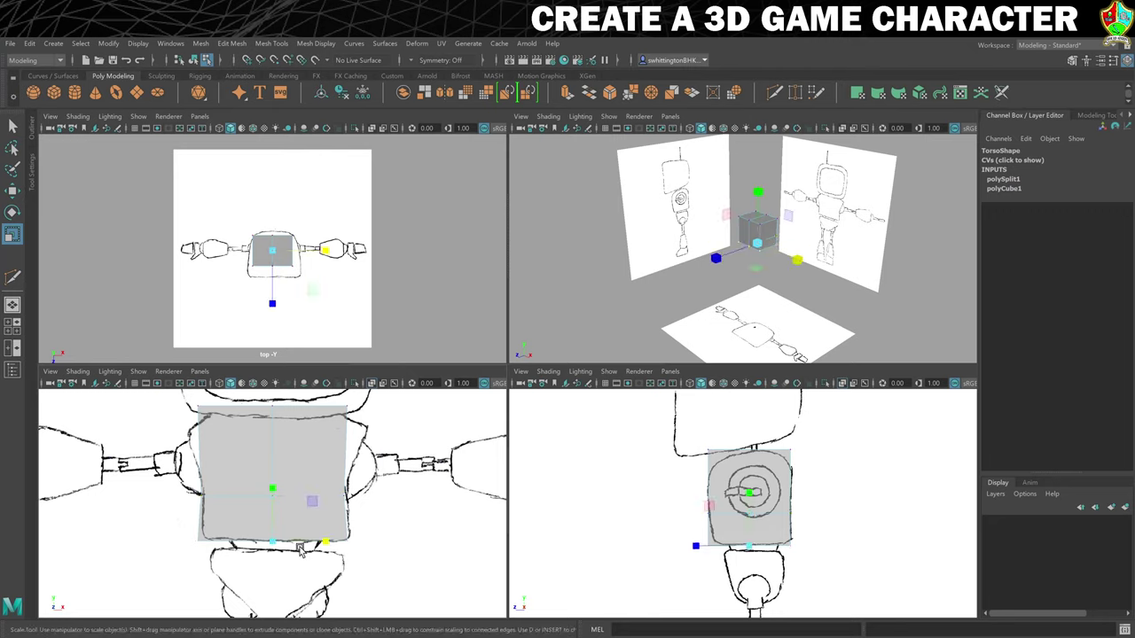
left_click_drag(322, 541, 325, 543)
Widen the torso's top vertex row in X by a factor of about 1.3 and lower the row slightly.
left_click_drag(167, 397, 345, 408)
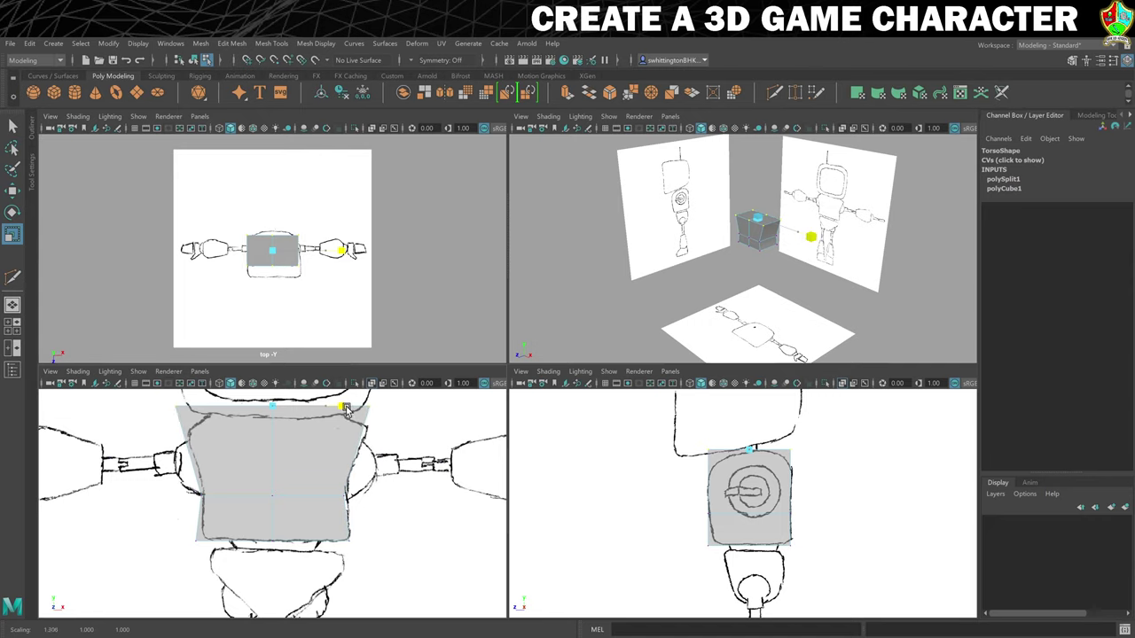
left_click_drag(346, 408, 346, 409)
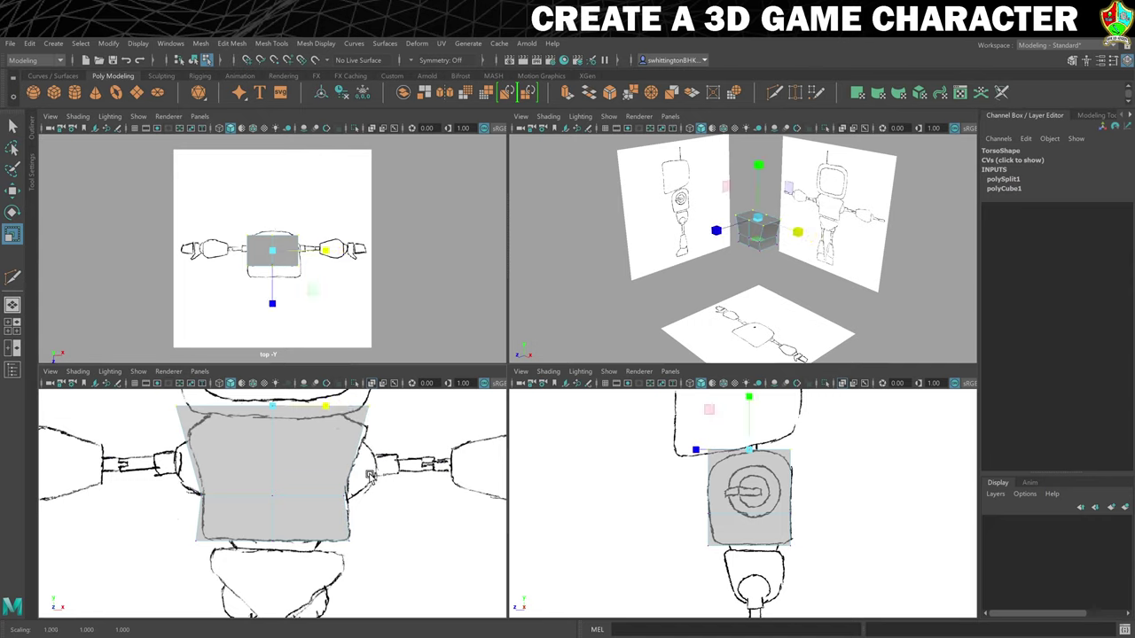
middle_click_drag(351, 480, 362, 501, "alt")
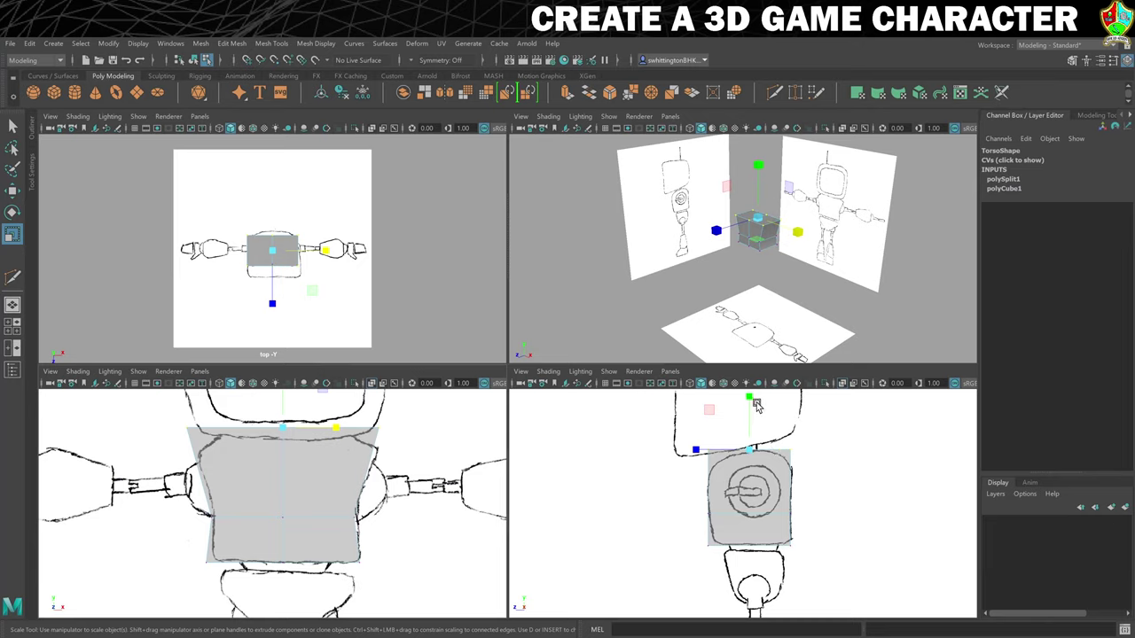
key("w")
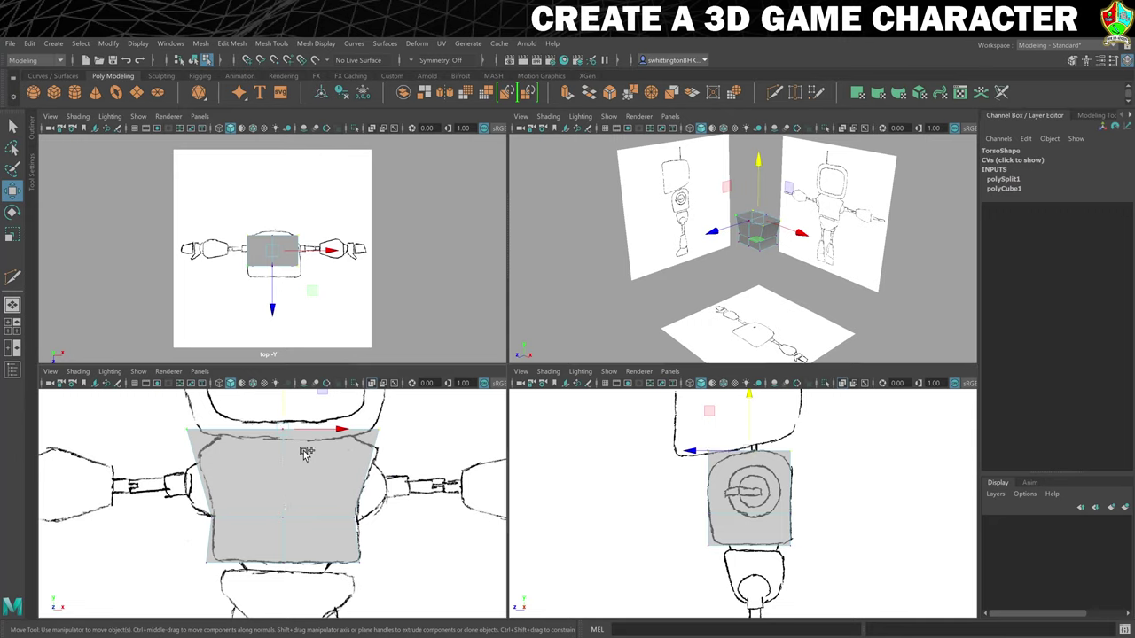
Lower the torso's outer top vertices to slope the shoulders, and narrow them in X by a factor of about 0.96.
scroll(709, 257, "up", 6)
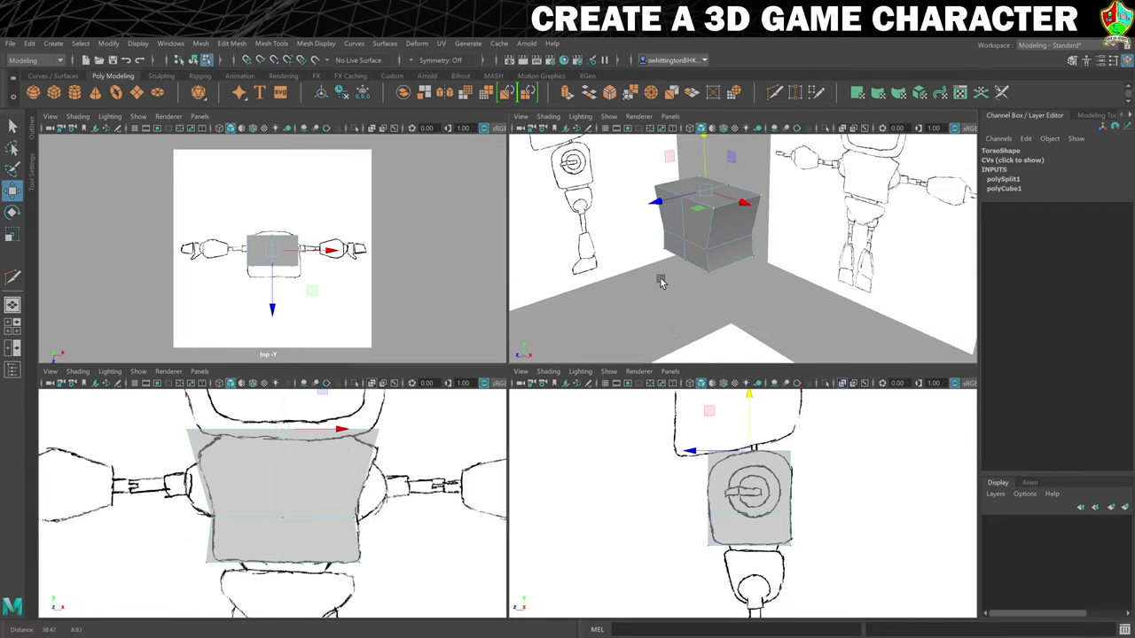
left_click_drag(660, 282, 684, 313, "alt")
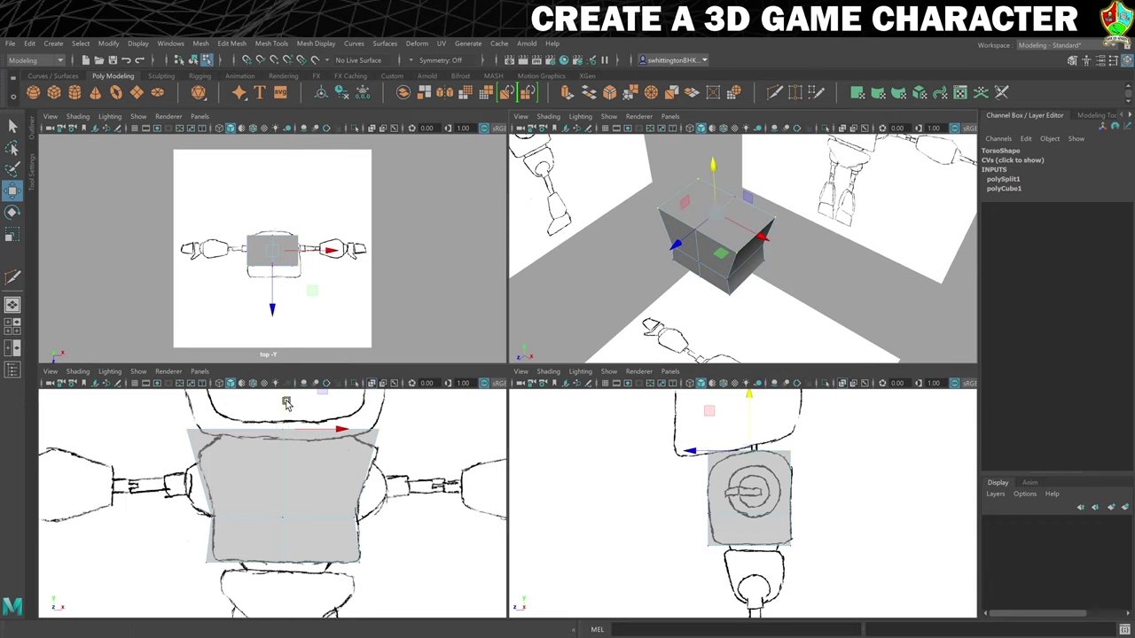
left_click_drag(286, 401, 285, 418)
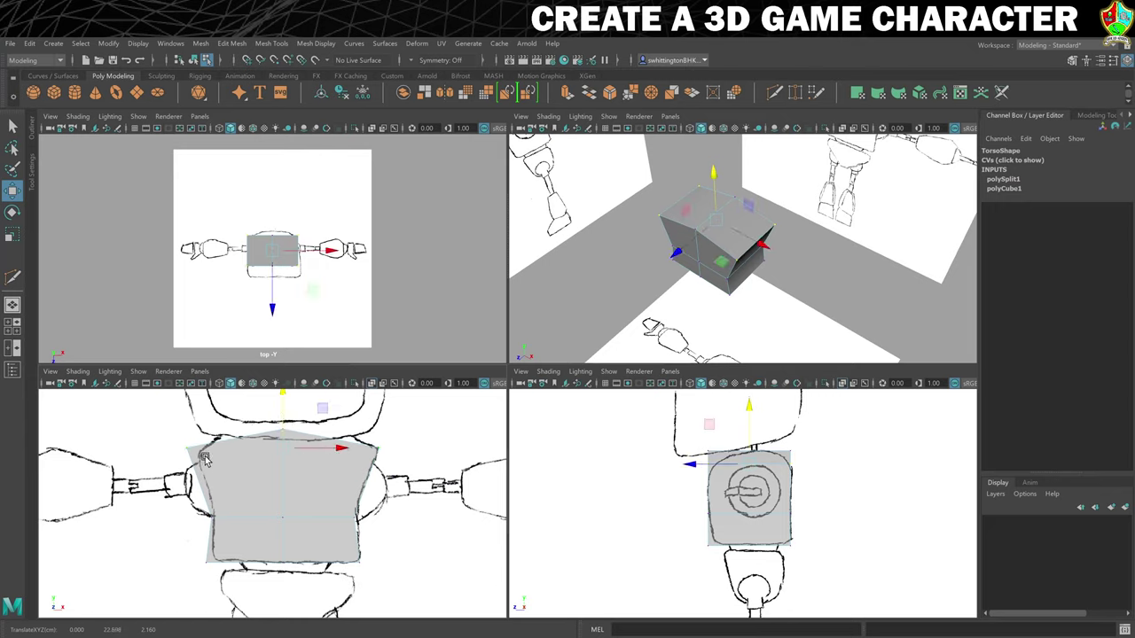
key("r")
left_click_drag(340, 447, 337, 450)
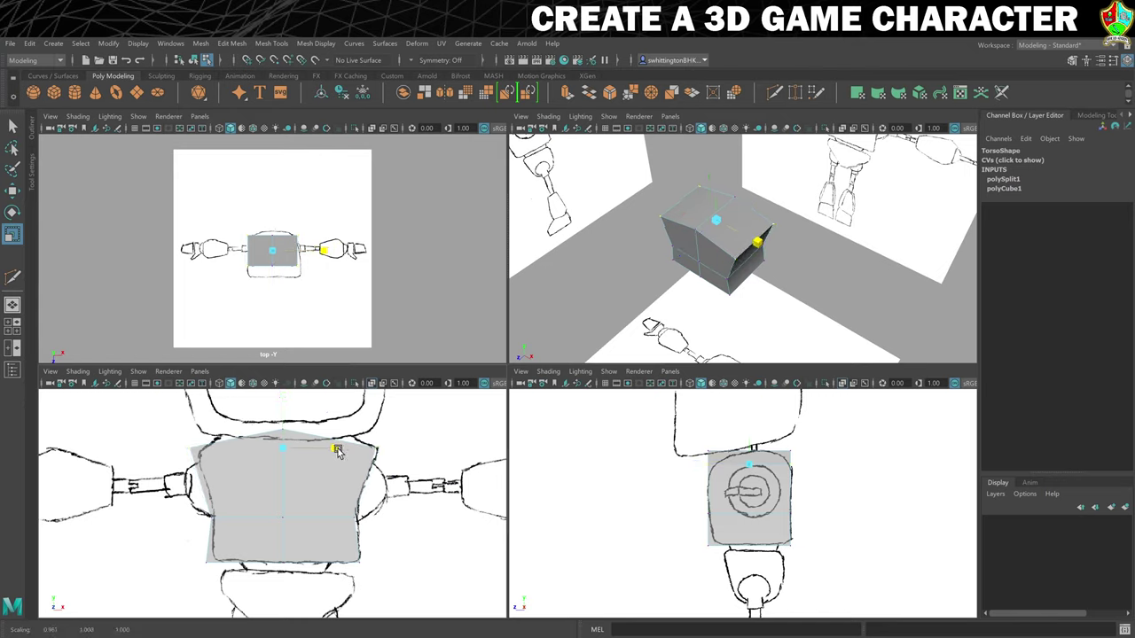
In edge mode, select the torso's vertical corner edges and scale them closer together in Z so the sides taper in depth.
left_click_drag(338, 451, 338, 452)
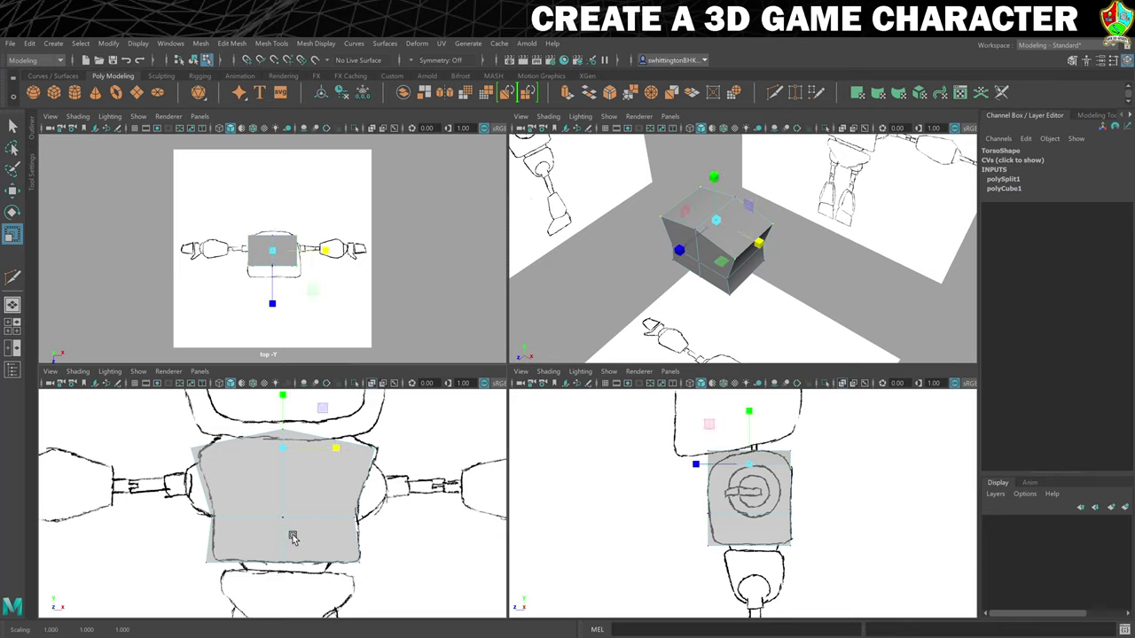
mouse_move(692, 334)
left_mouse_down("alt")
mouse_move(752, 324)
mouse_move(733, 245)
left_mouse_up("alt")
left_click(753, 313)
right_click_drag(727, 251, 726, 209)
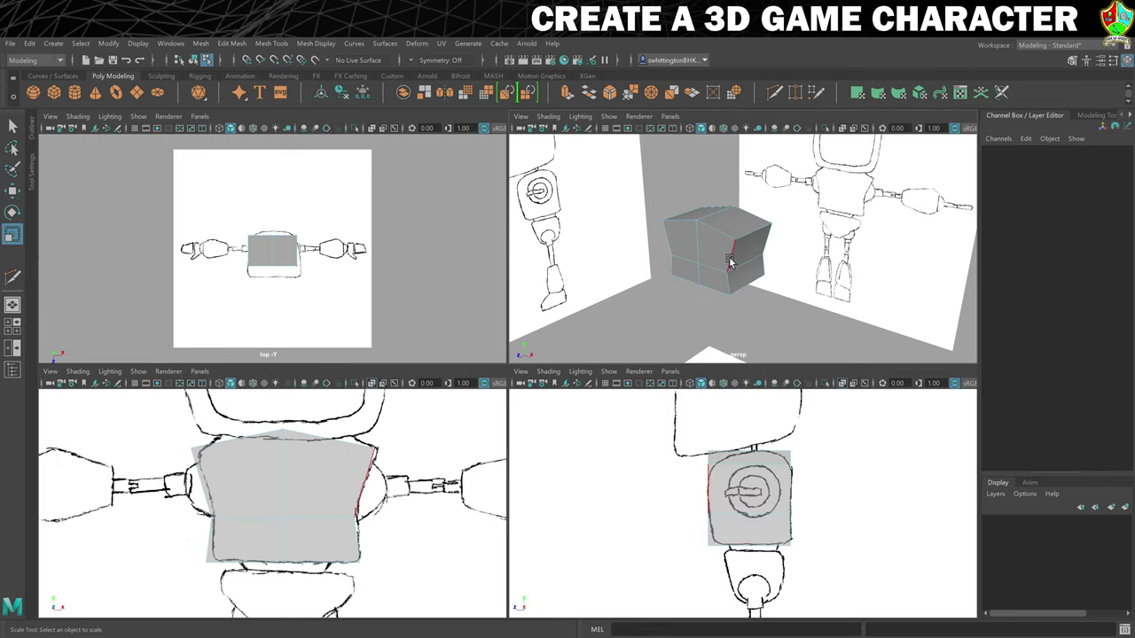
left_click(724, 271)
mouse_move(727, 272)
left_mouse_down("alt")
mouse_move(739, 294)
mouse_move(730, 289)
left_mouse_up("alt")
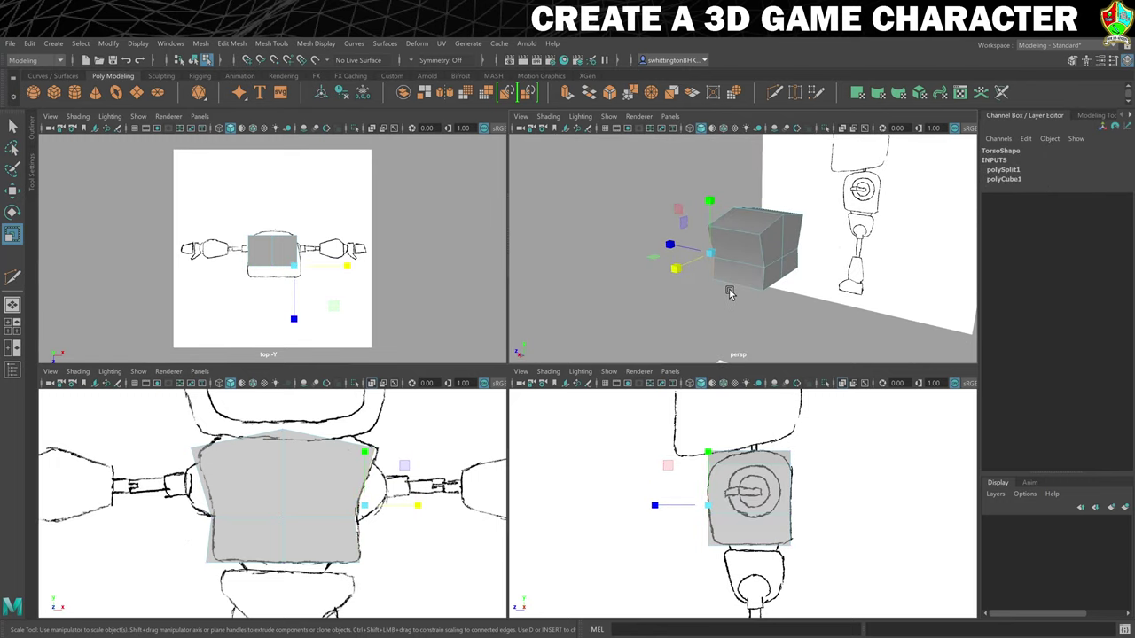
left_click(764, 251, "shift")
left_click_drag(764, 251, 693, 260, "alt")
left_click(693, 260, "shift")
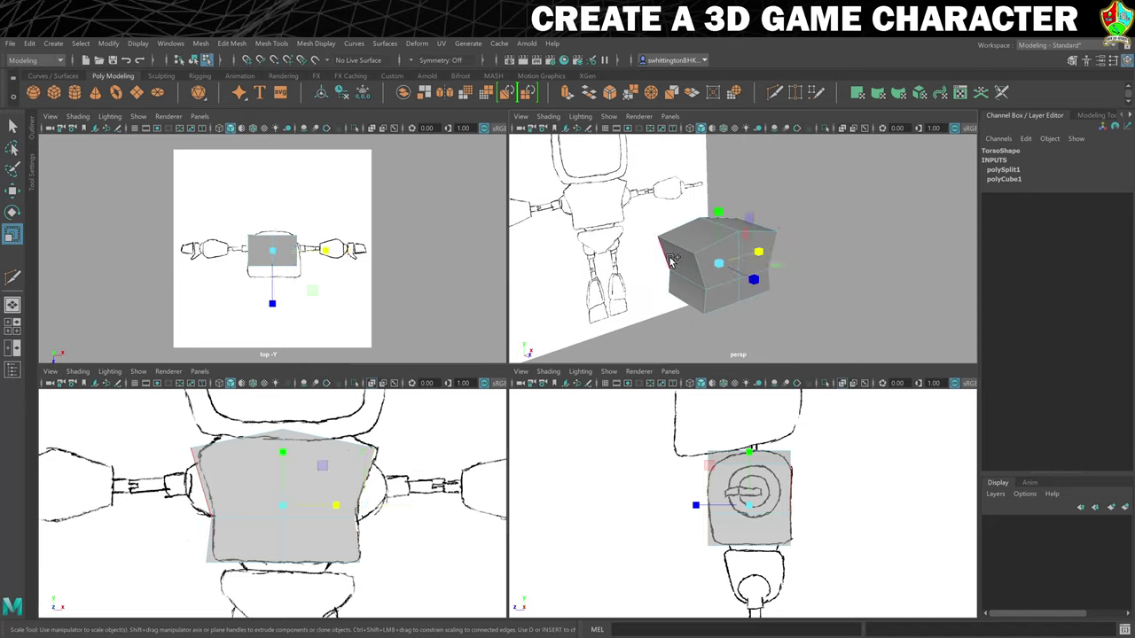
left_click_drag(830, 272, 742, 274, "alt")
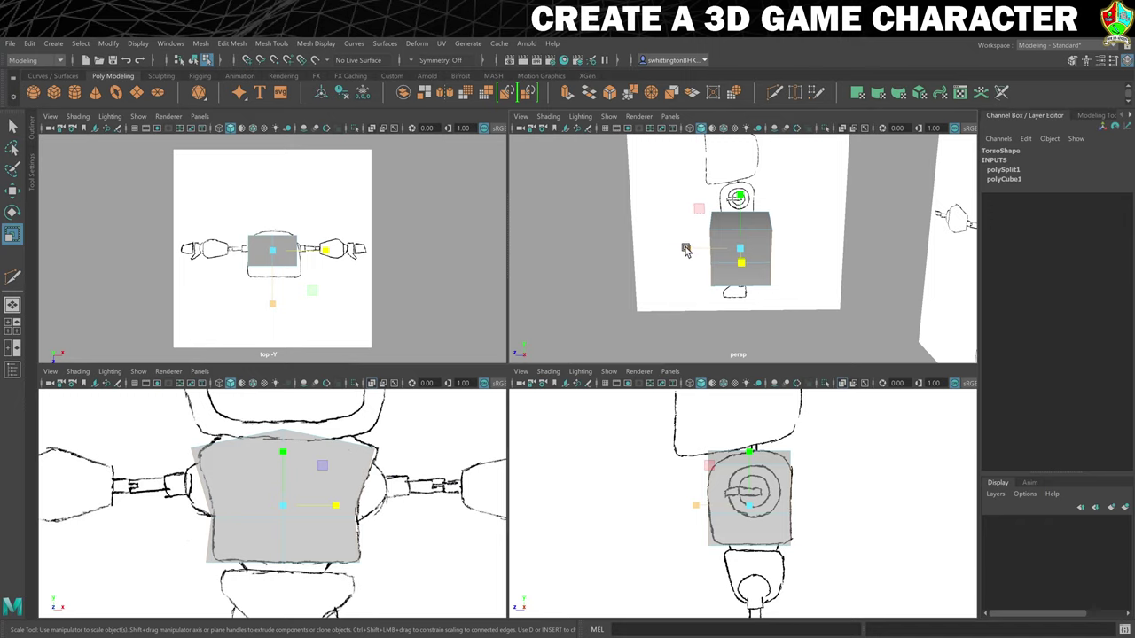
left_click_drag(686, 249, 792, 272)
left_click_drag(686, 261, 685, 260)
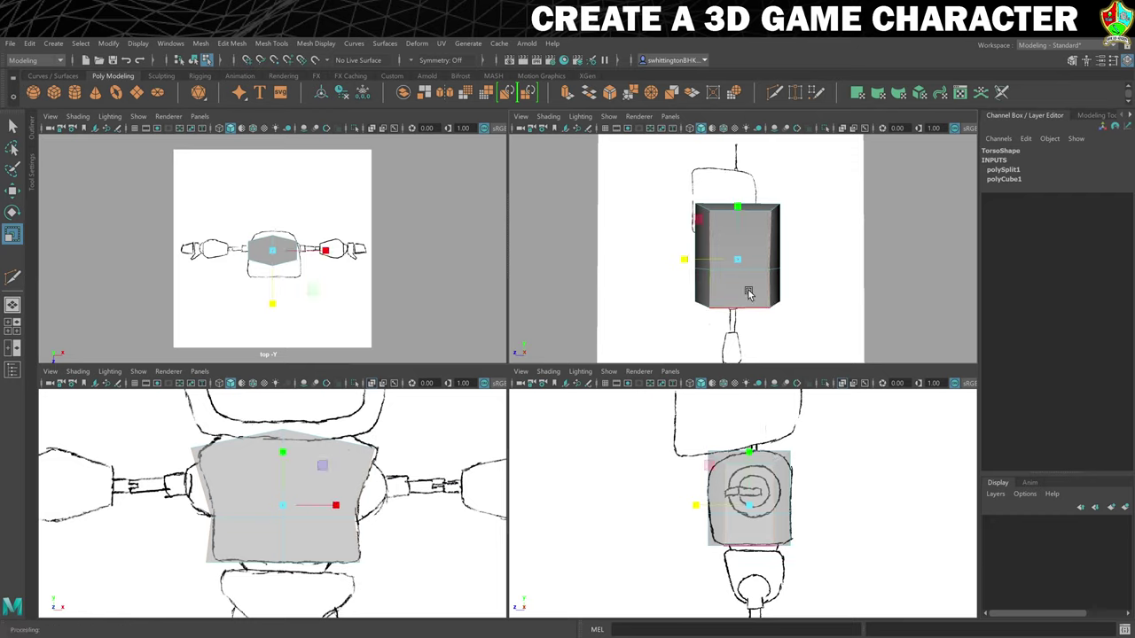
left_click_drag(747, 290, 759, 285, "alt")
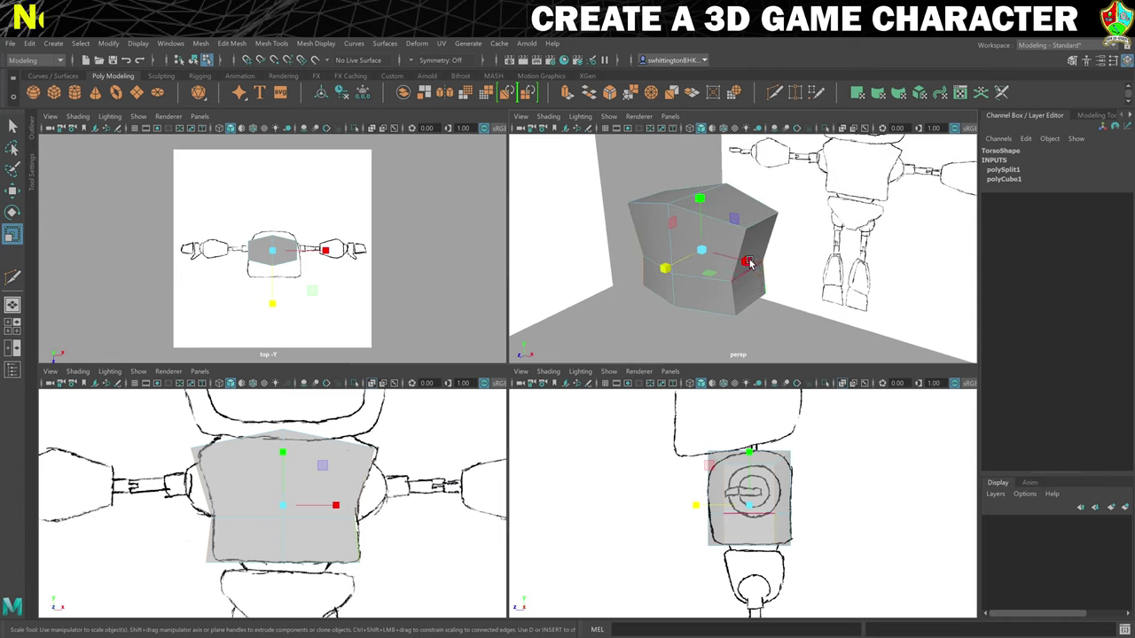
Return to object mode and inspect the tapered torso from several angles, in smooth mesh preview and unsmoothed.
right_click_drag(750, 259, 741, 250)
mouse_move(741, 249)
left_mouse_down("alt")
mouse_move(709, 293)
mouse_move(717, 261)
mouse_move(751, 279)
mouse_move(692, 295)
mouse_move(674, 289)
mouse_move(737, 284)
mouse_move(682, 284)
left_mouse_up("alt")
key("3")
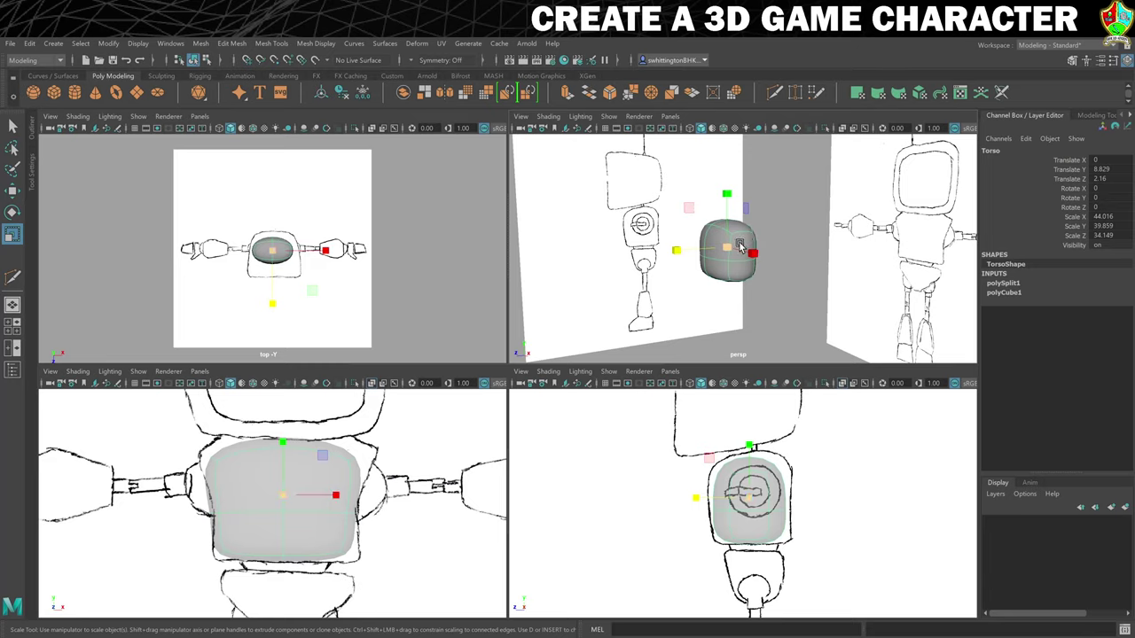
key("1")
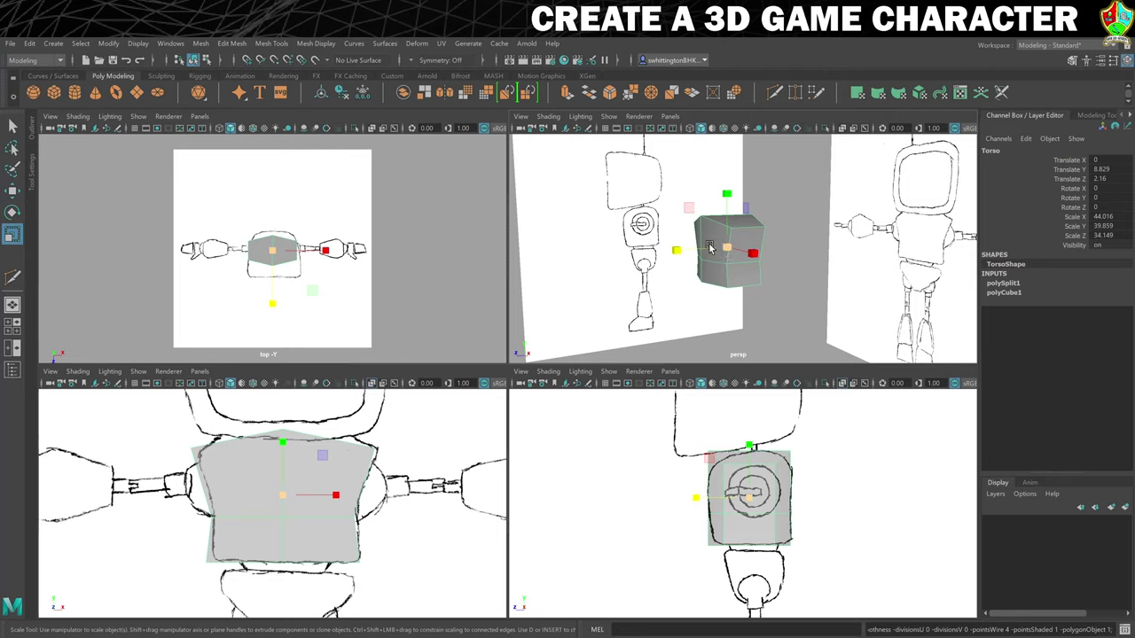
left_click_drag(780, 227, 722, 271, "alt")
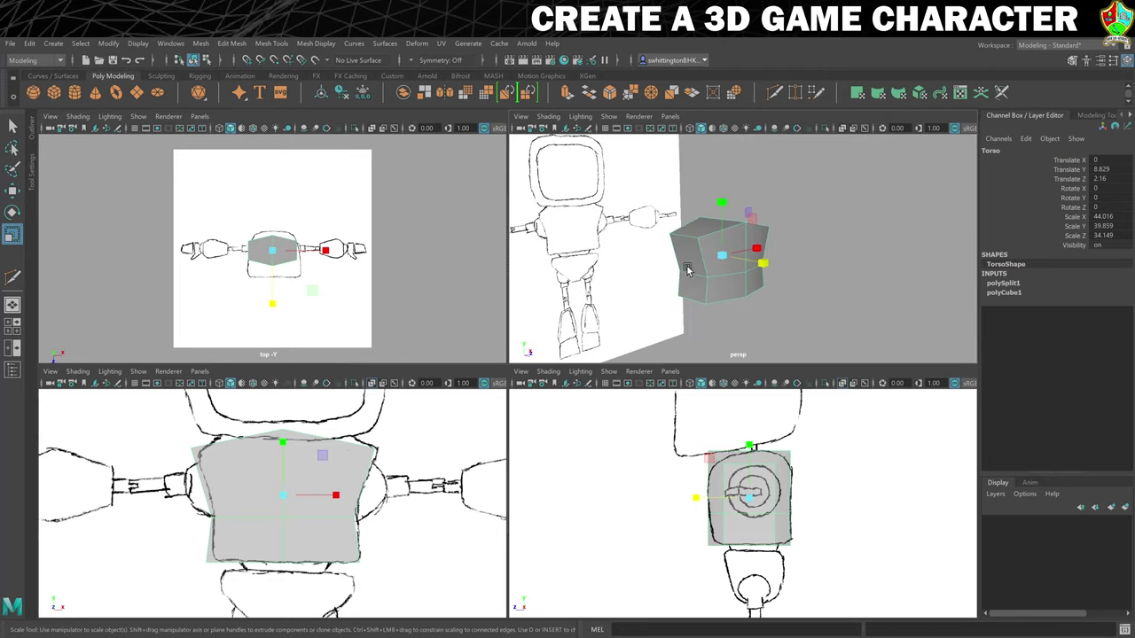
left_click_drag(805, 270, 724, 272, "alt")
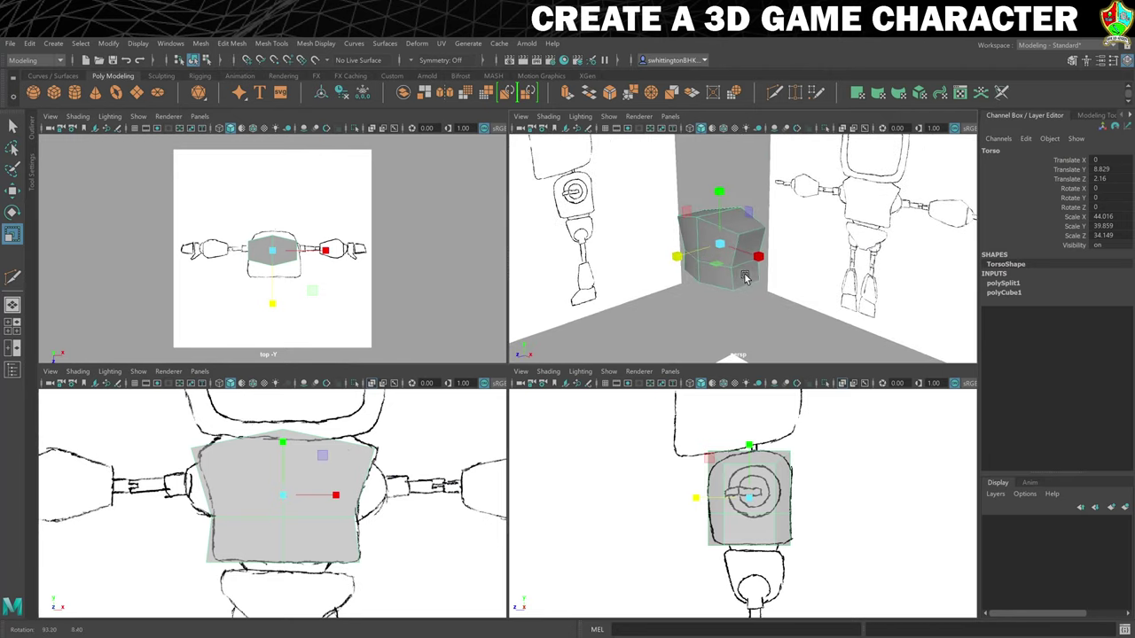
Turn on Object X symmetry for modeling the torso.
left_click(1073, 60)
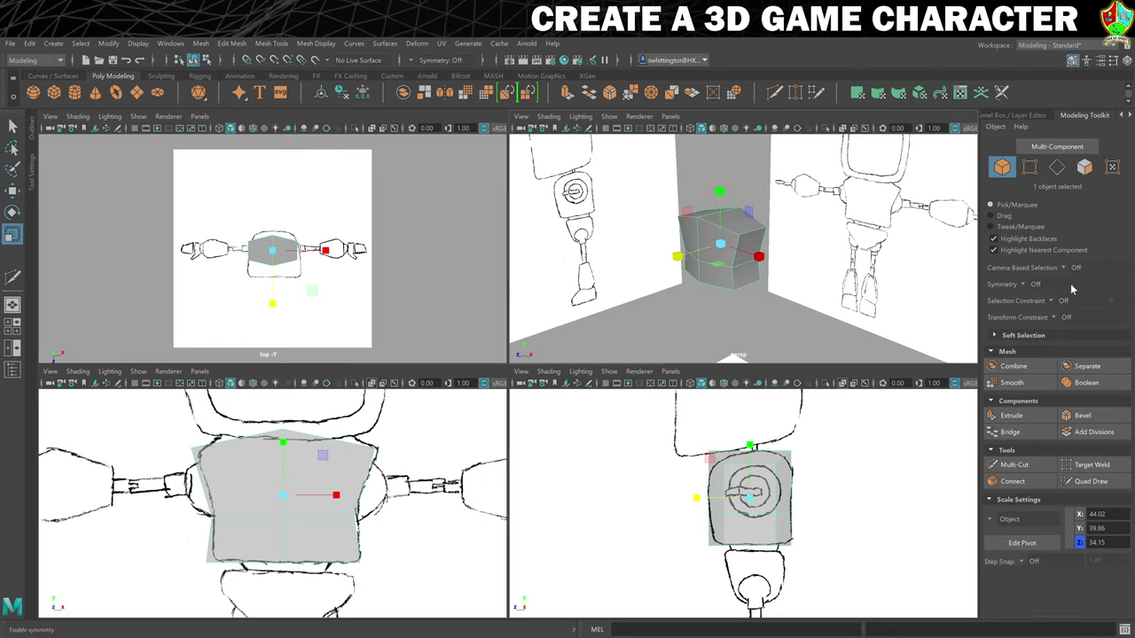
left_click(1027, 285)
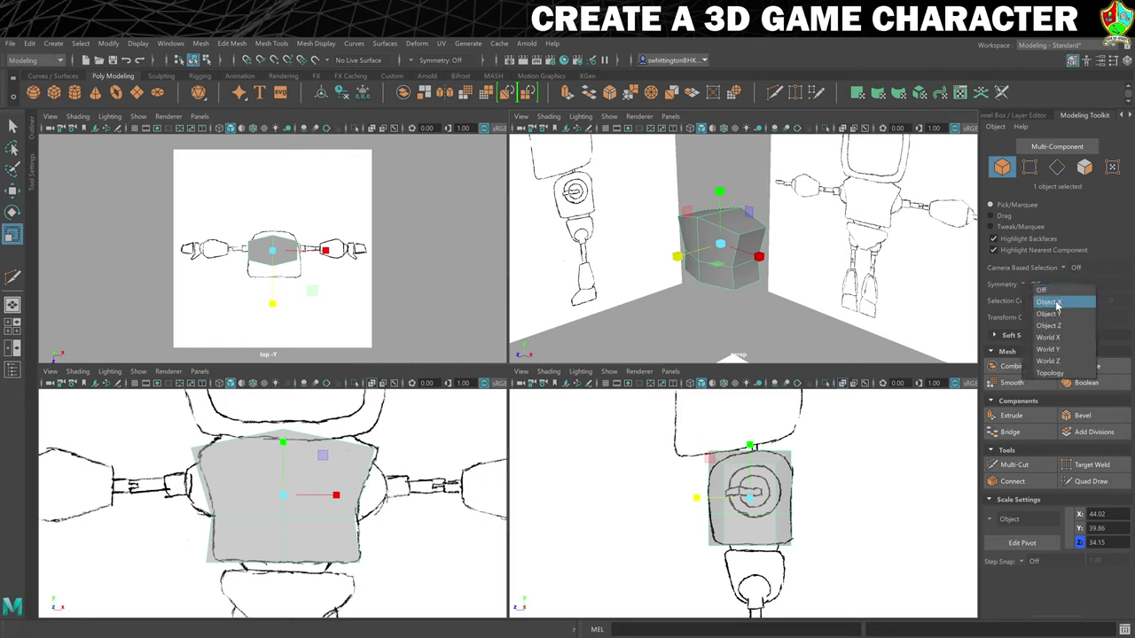
left_click(1051, 302)
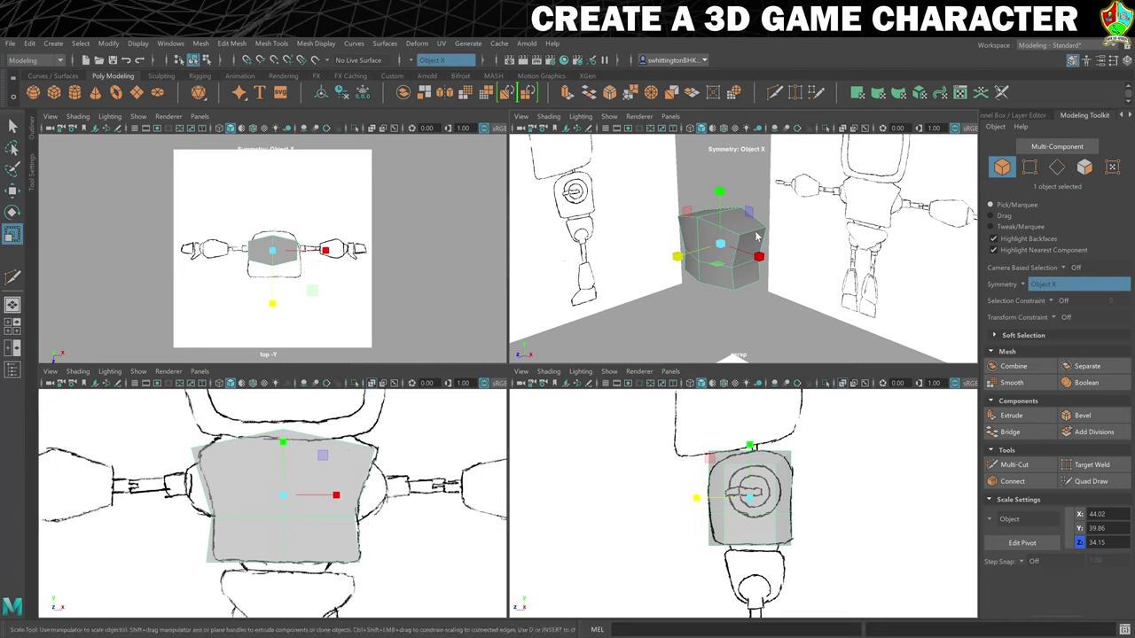
Select the torso's upper side faces in face mode and extrude them with an offset of 3.2.
right_click_drag(758, 236, 752, 258)
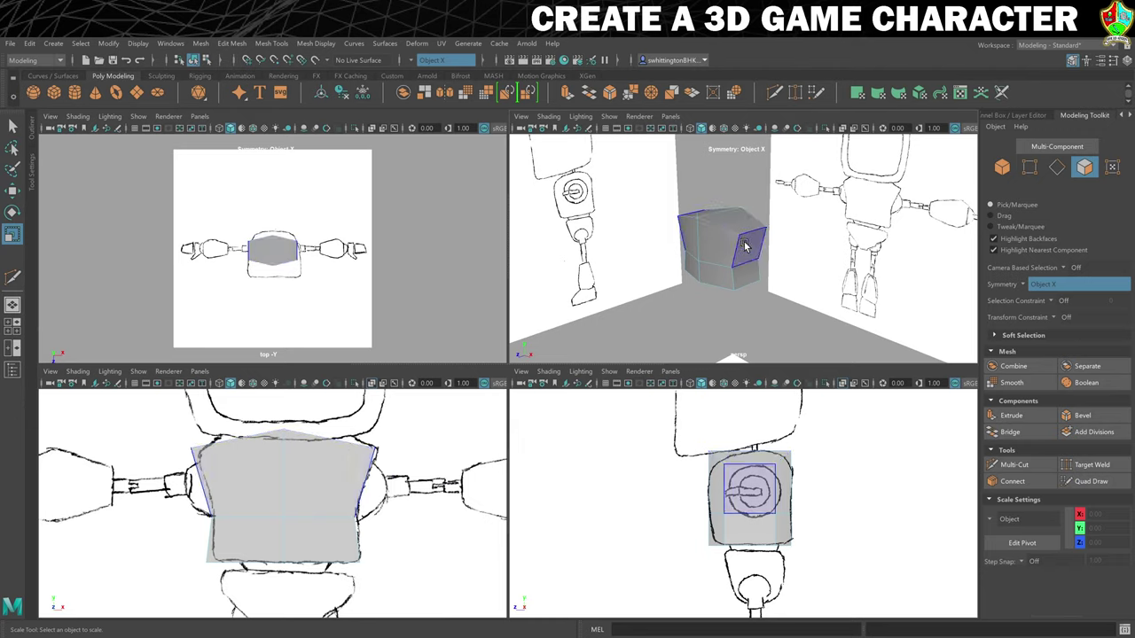
left_click(747, 246)
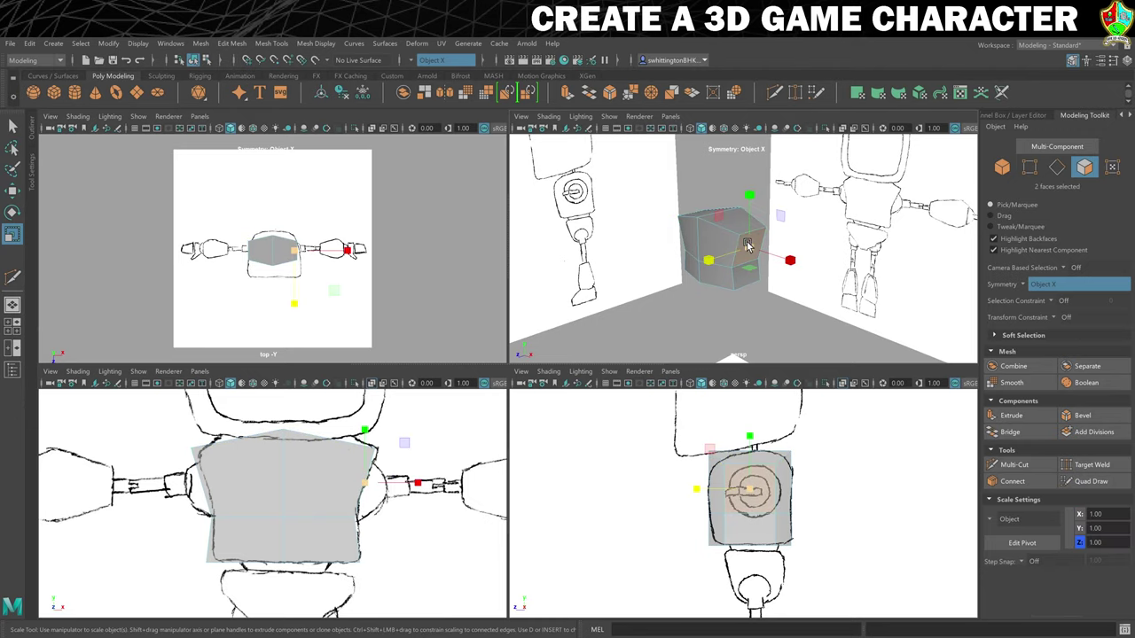
left_click_drag(776, 286, 753, 279, "alt")
right_click_drag(753, 279, 773, 273, "alt")
left_click_drag(773, 273, 840, 284, "alt")
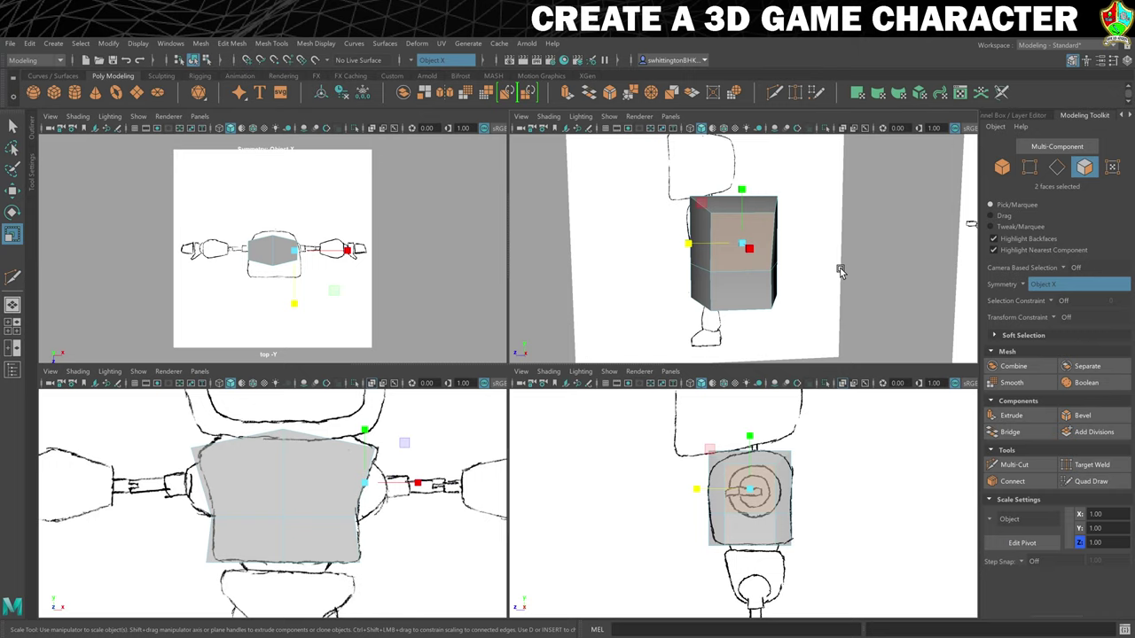
key("ctrl+e")
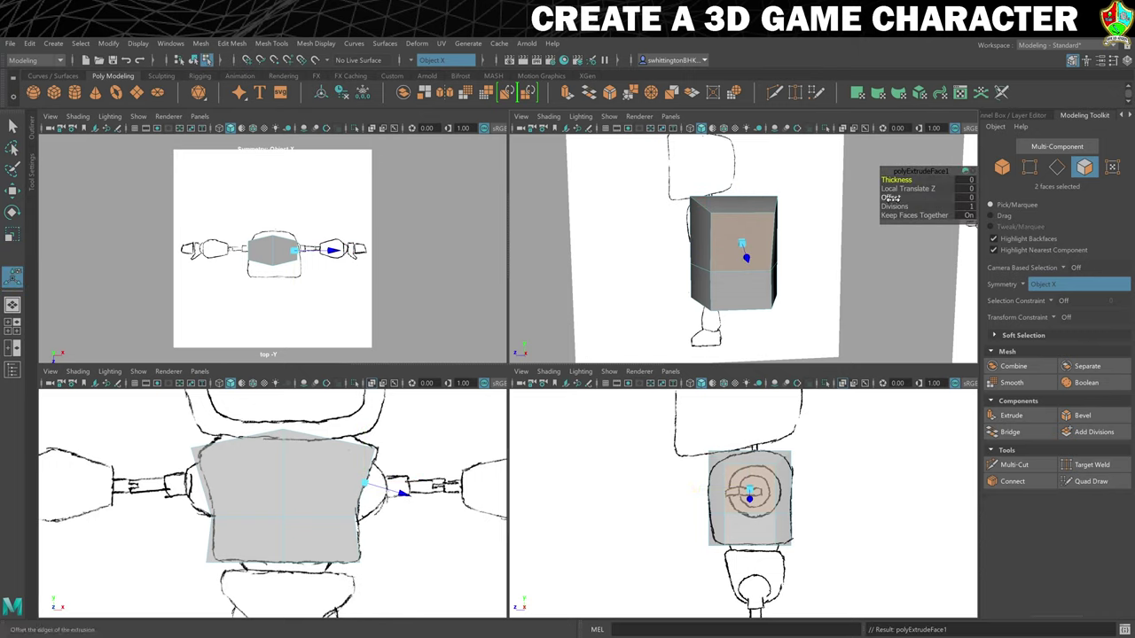
left_click_drag(918, 173, 889, 163)
left_click(866, 187)
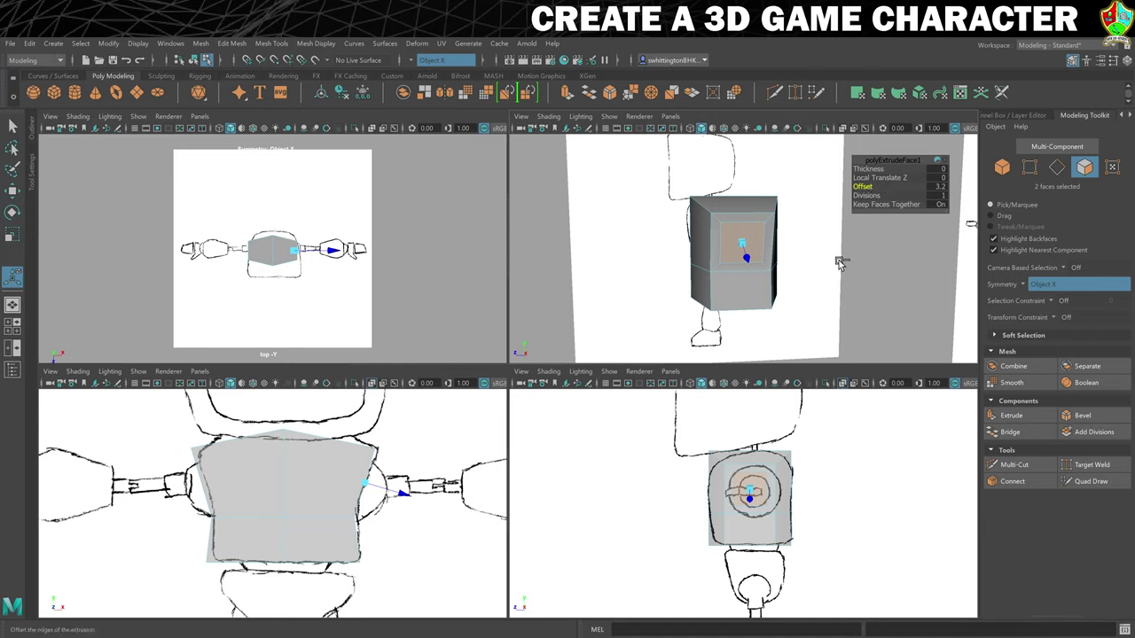
Extrude the inset side faces again with a thickness of -6.1 to recess the arm sockets.
key("ctrl+e")
left_click(869, 168)
left_click_drag(869, 168, 845, 173)
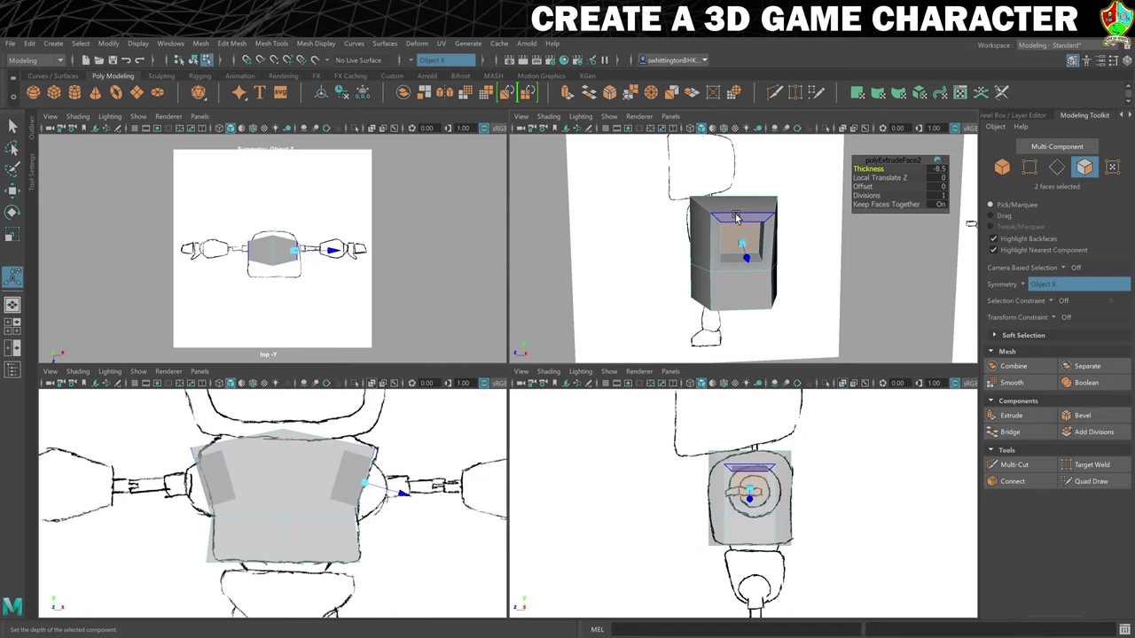
left_click_drag(735, 217, 621, 233, "alt")
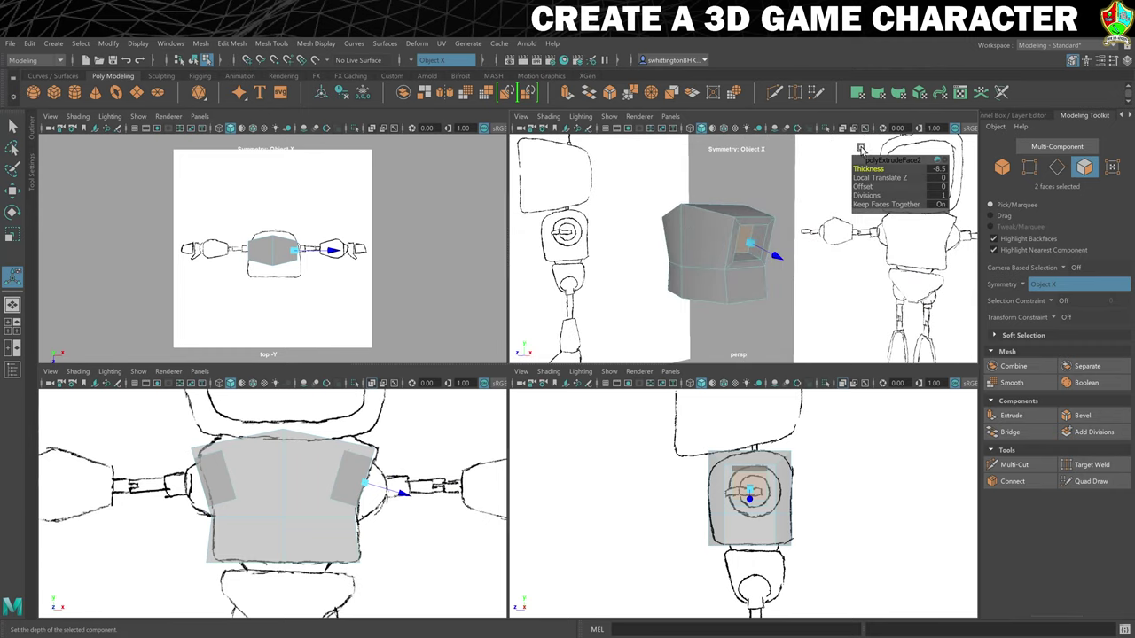
left_click_drag(862, 168, 870, 169)
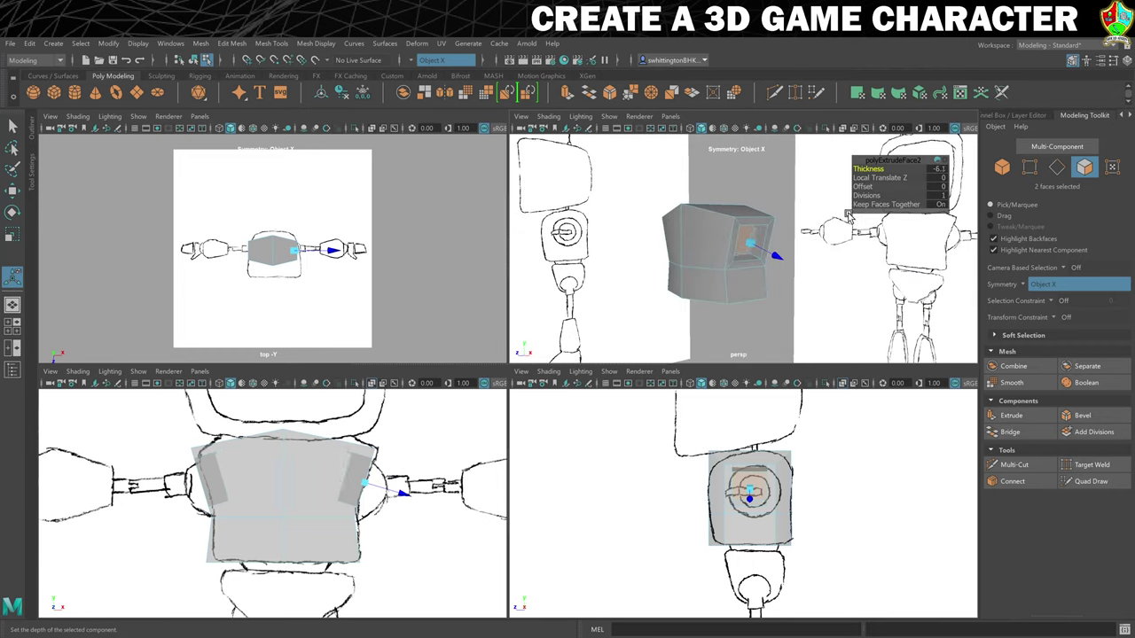
Switch the torso to object mode with smooth mesh preview and examine its arm sockets from several angles.
mouse_move(681, 293)
left_mouse_down("alt")
mouse_move(712, 292)
mouse_move(700, 309)
mouse_move(699, 295)
left_mouse_up("alt")
left_click(701, 247)
right_click_drag(700, 248, 741, 278)
key("3")
scroll(727, 261, "down", 4)
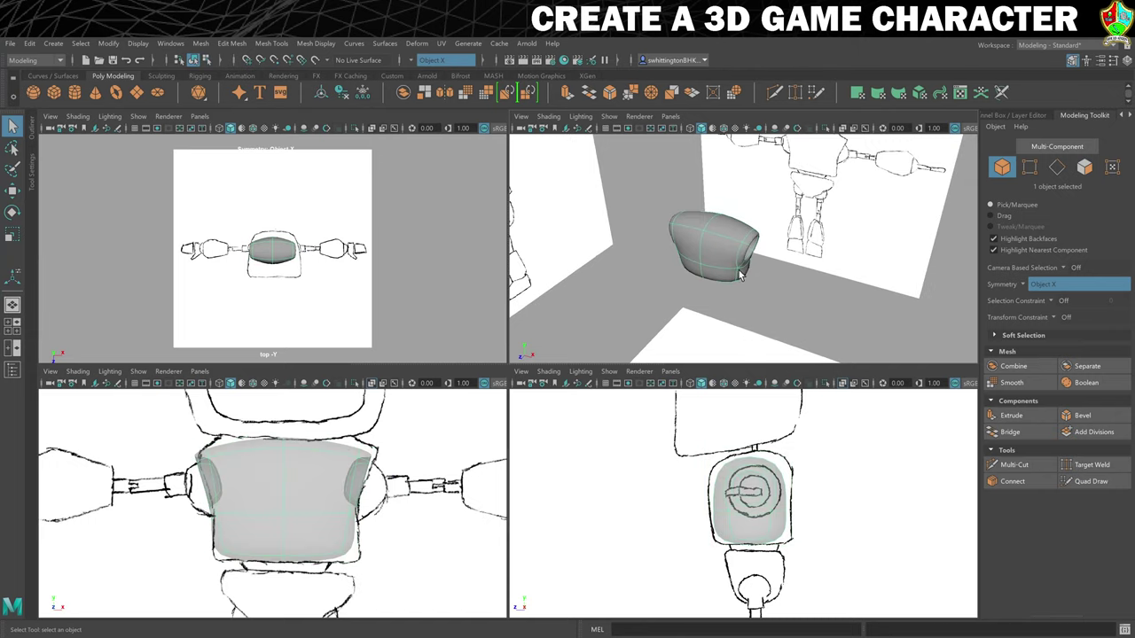
left_click(787, 287)
mouse_move(786, 287)
left_mouse_down("alt")
mouse_move(848, 282)
mouse_move(716, 286)
mouse_move(804, 284)
left_mouse_up("alt")
scroll(812, 285, "up", 4)
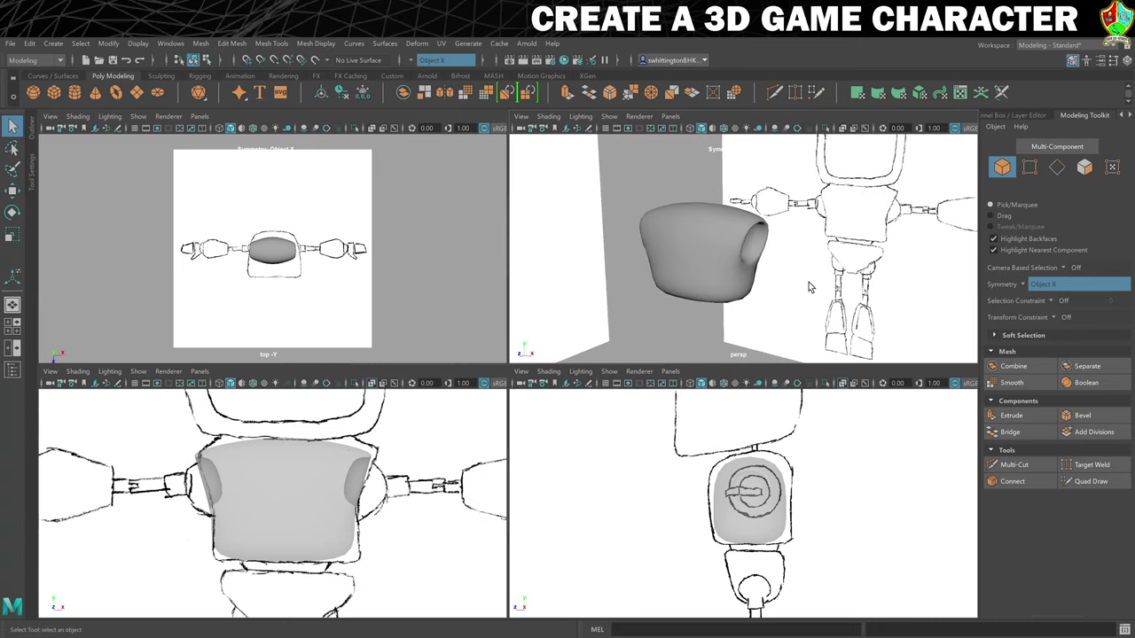
middle_click_drag(810, 284, 865, 256, "alt")
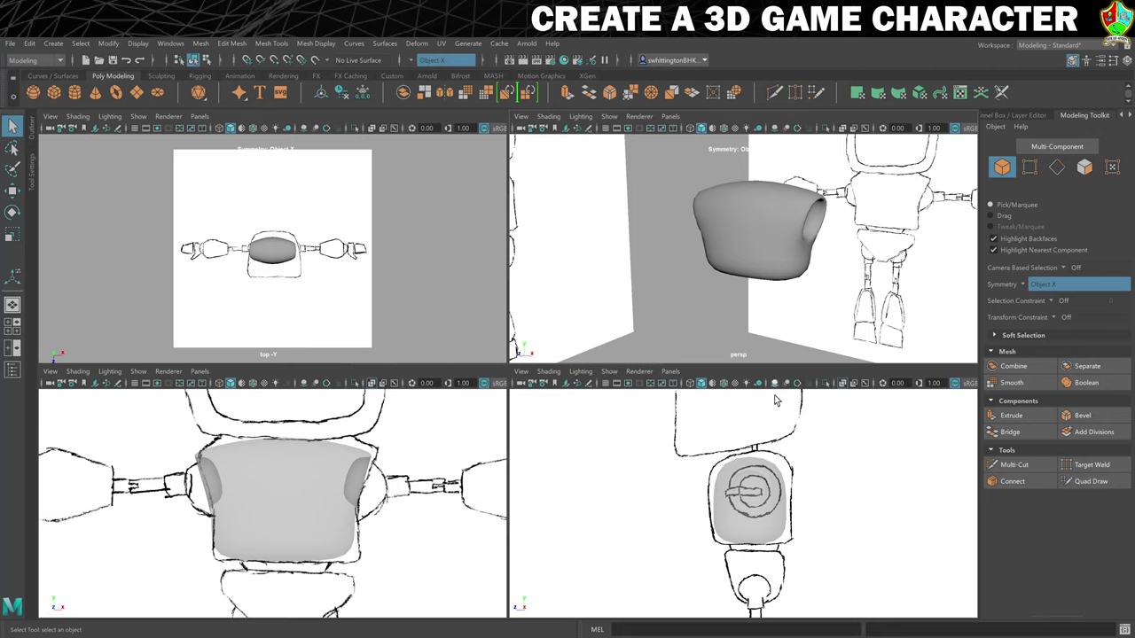
In the side view, move the torso's upper back edges up and outward to about Y 29.35, Z -17.14 to follow the drawing.
left_click(771, 484)
key("f")
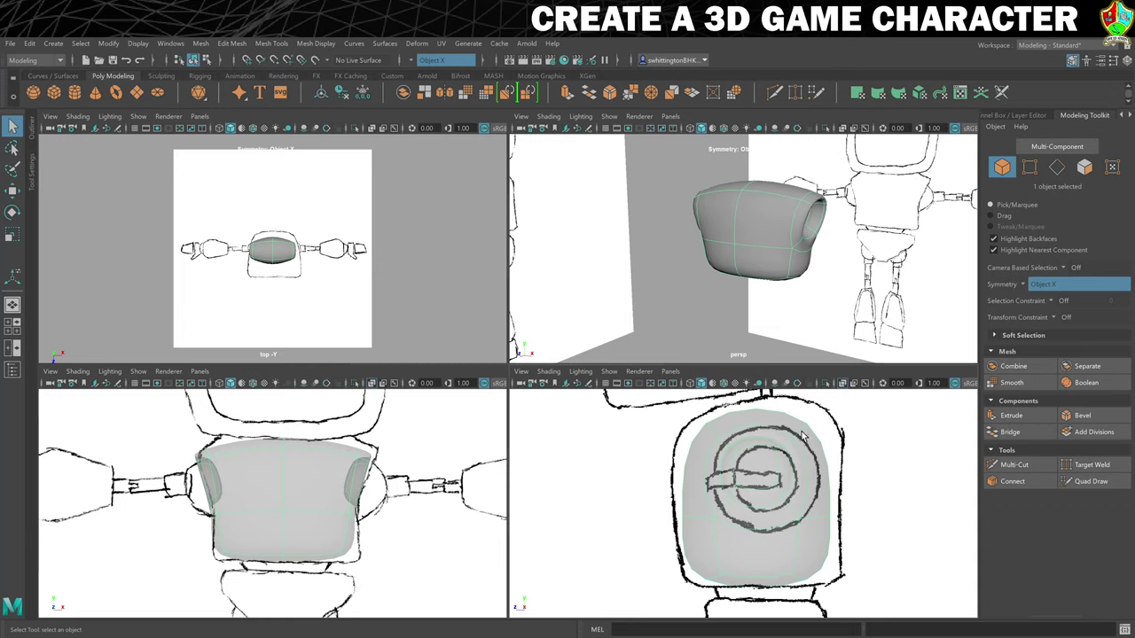
right_click_drag(796, 446, 809, 433)
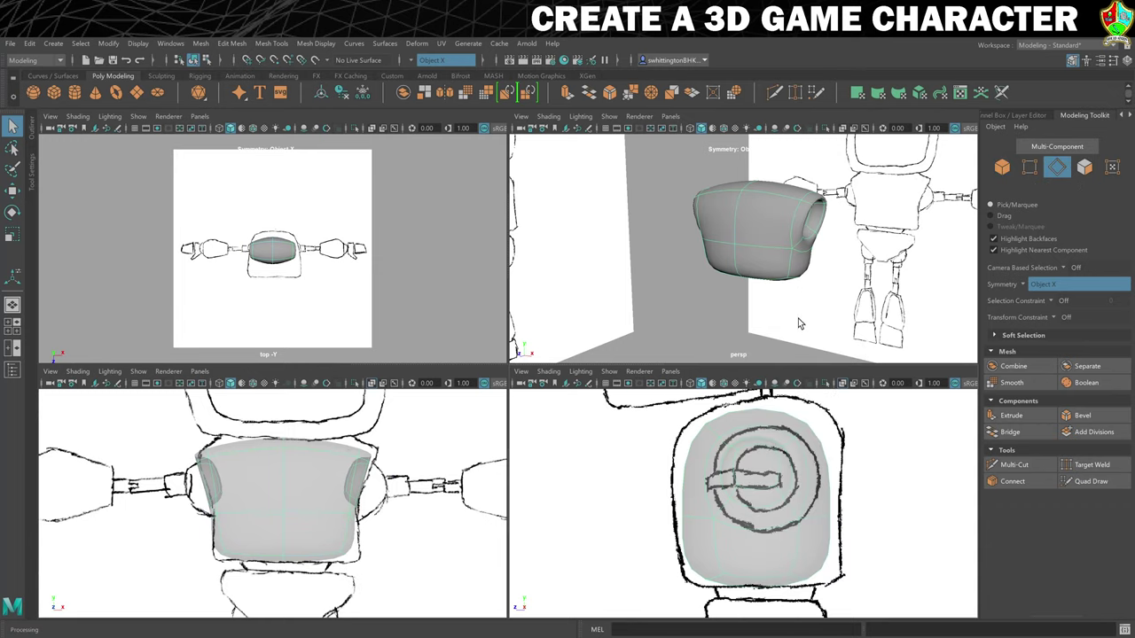
left_click(809, 437)
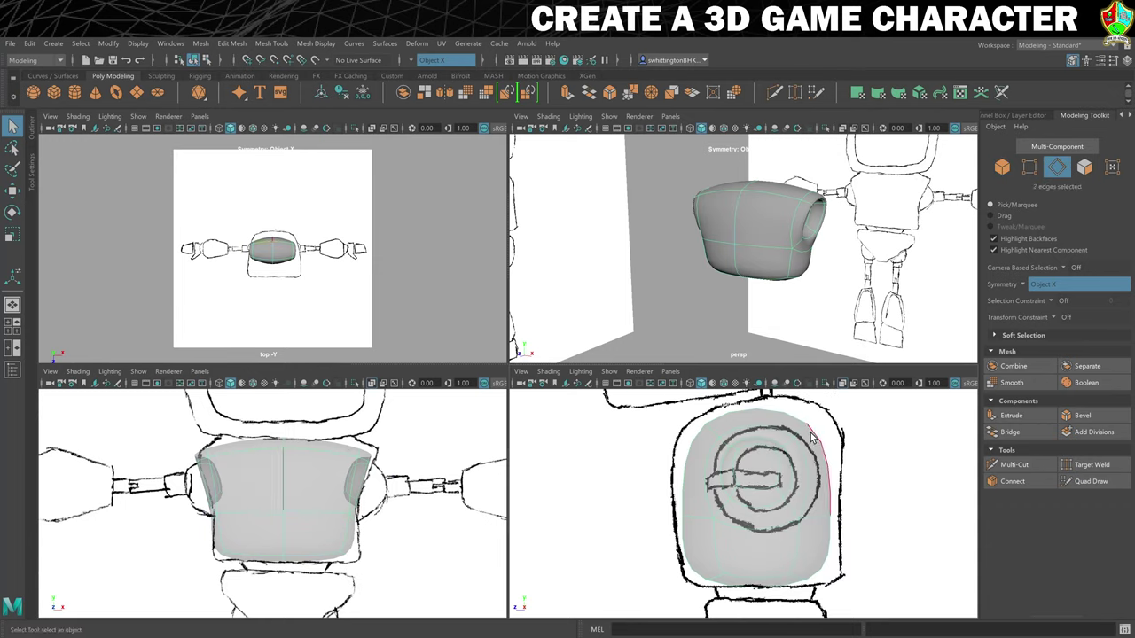
key("w")
scroll(812, 430, "down", 2)
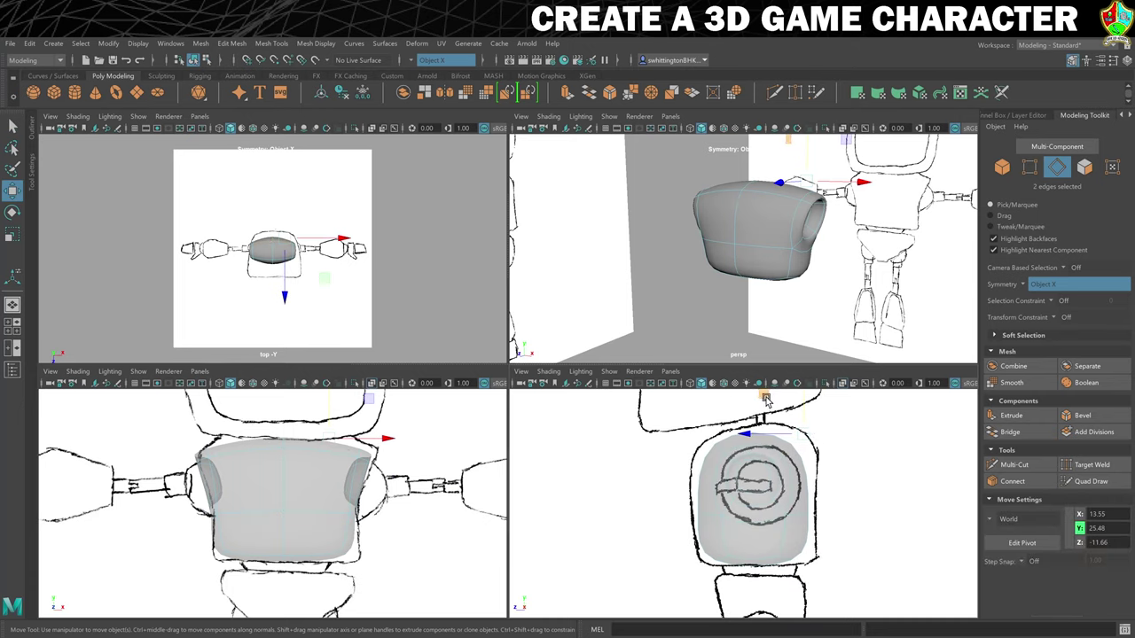
left_click_drag(767, 399, 786, 386)
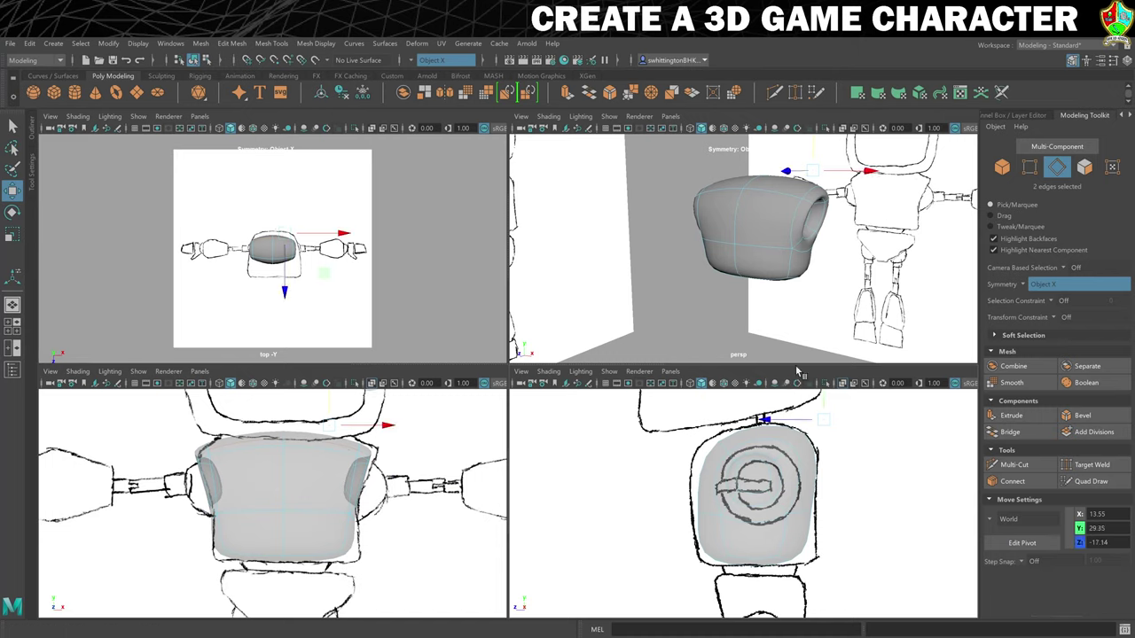
Move the torso's upper front edges outward to about Y 25.24, Z 20.82, and fine-tune the upper back edges against the side drawing.
left_click(722, 448)
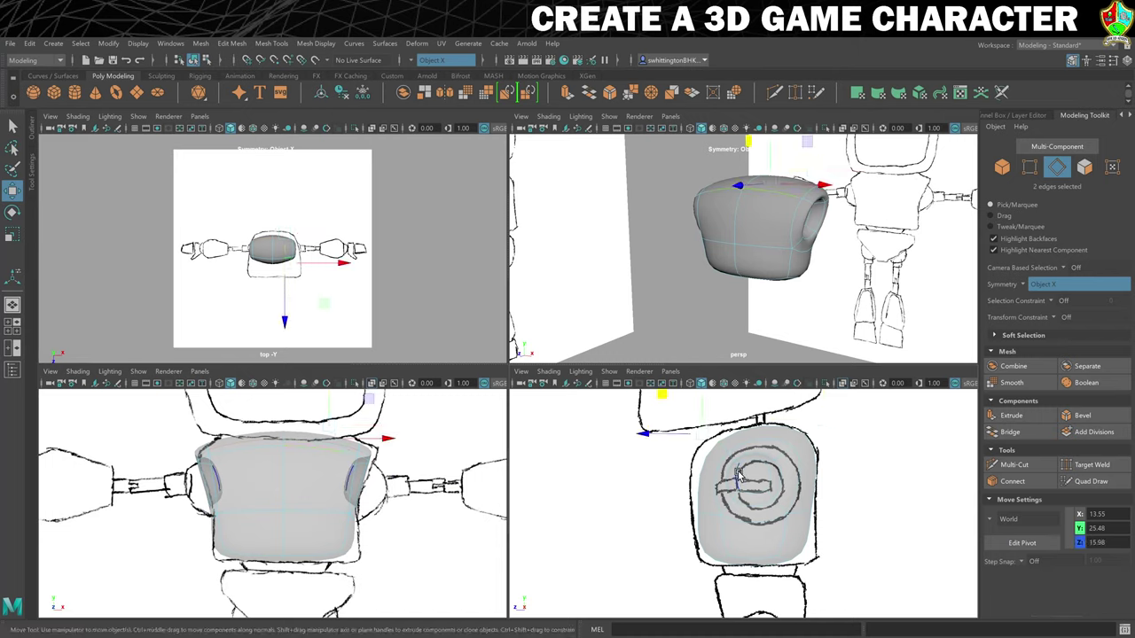
left_click_drag(664, 395, 648, 401)
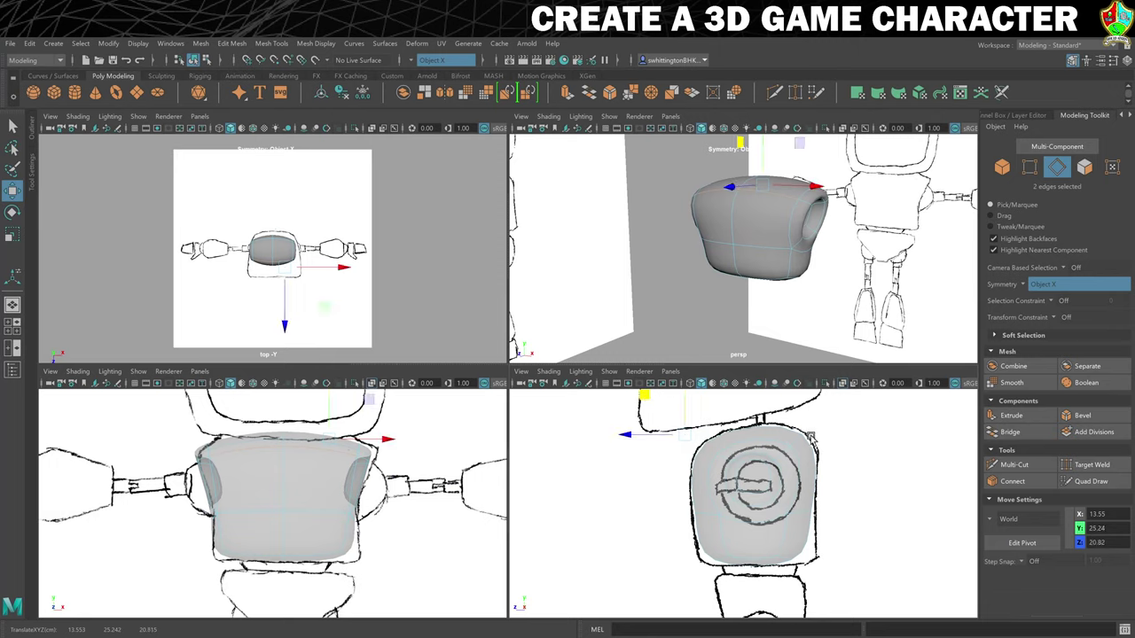
left_click(784, 429)
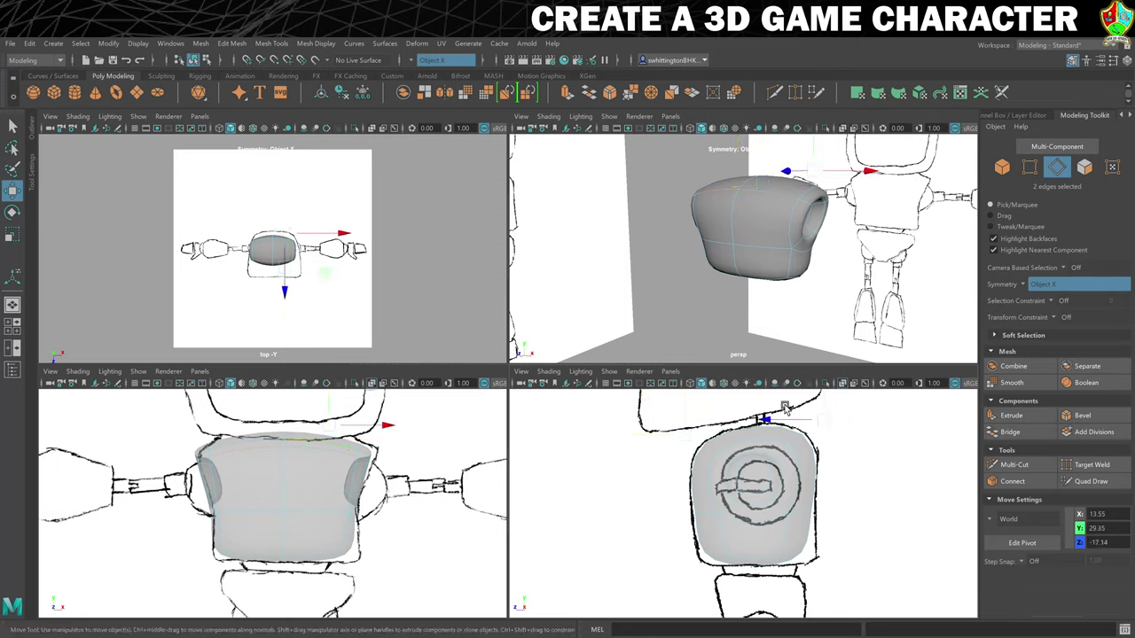
middle_click_drag(827, 399, 813, 435, "alt")
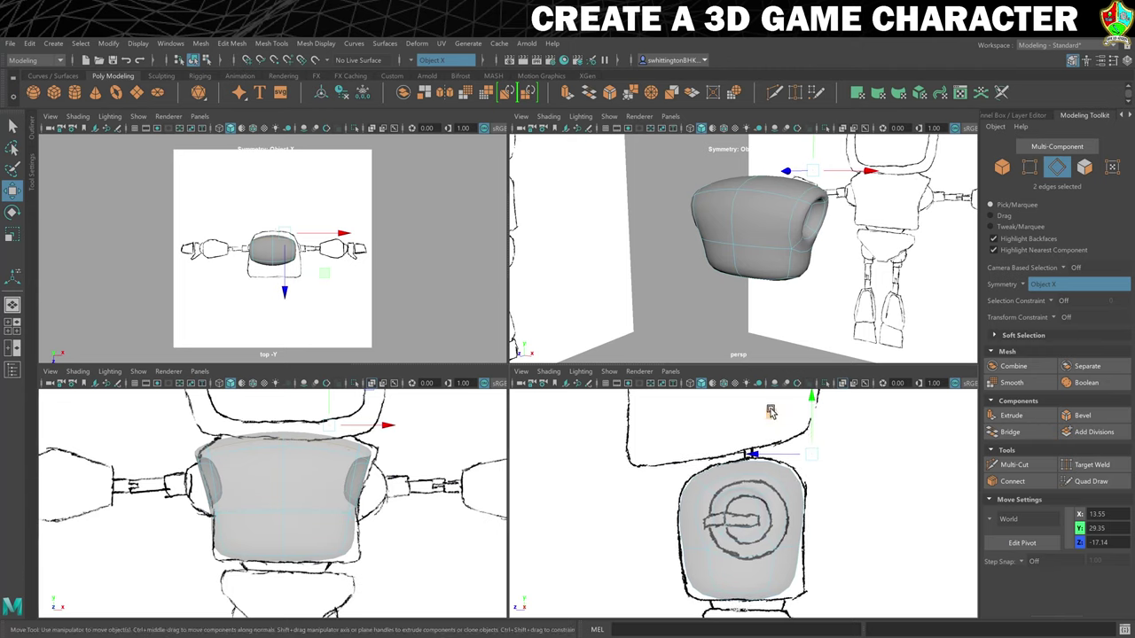
left_click_drag(769, 414, 771, 411)
In the side view, move the torso's lower back edges out to about Z -16.74 and its lower front edges to Y -12.07, Z 18.24.
middle_click_drag(912, 522, 907, 463, "alt")
left_click(780, 498)
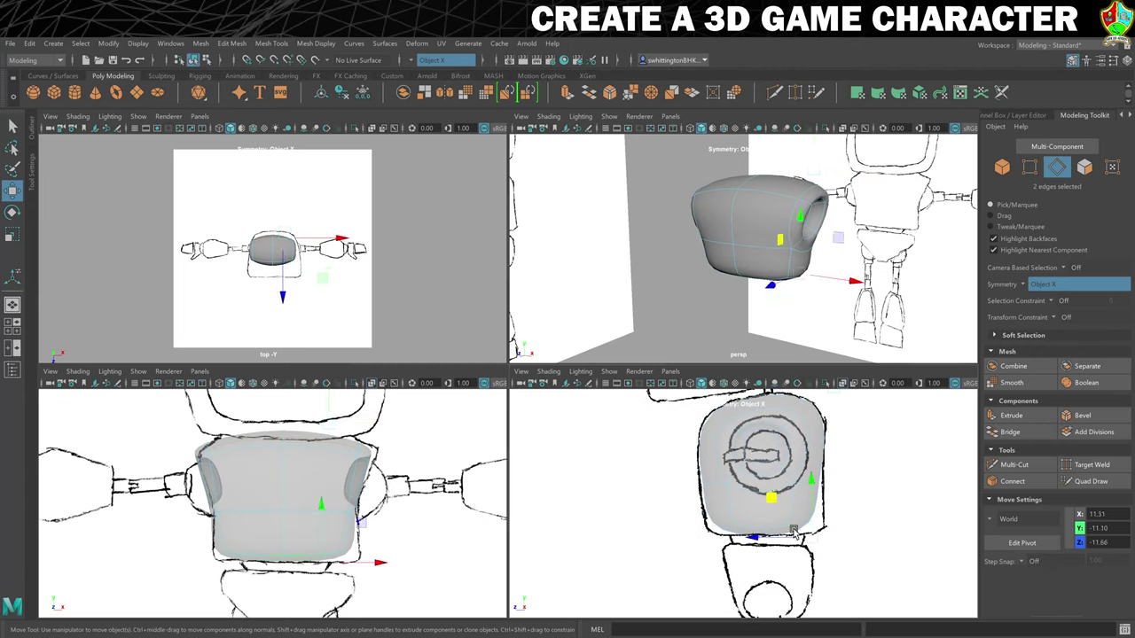
left_click_drag(782, 497, 788, 498)
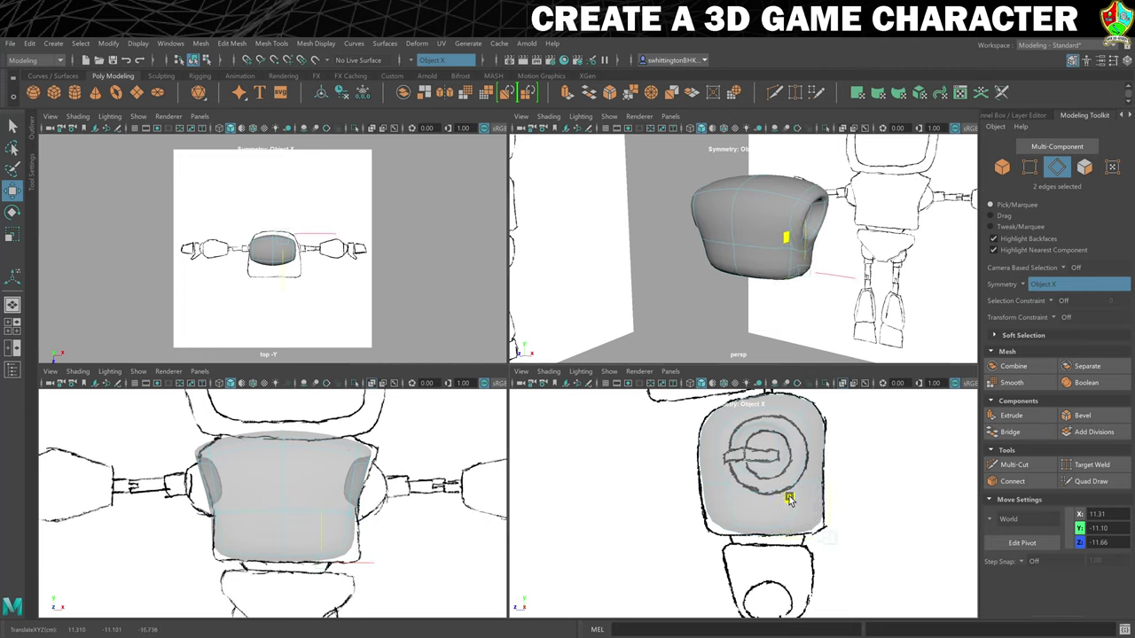
left_click(730, 529)
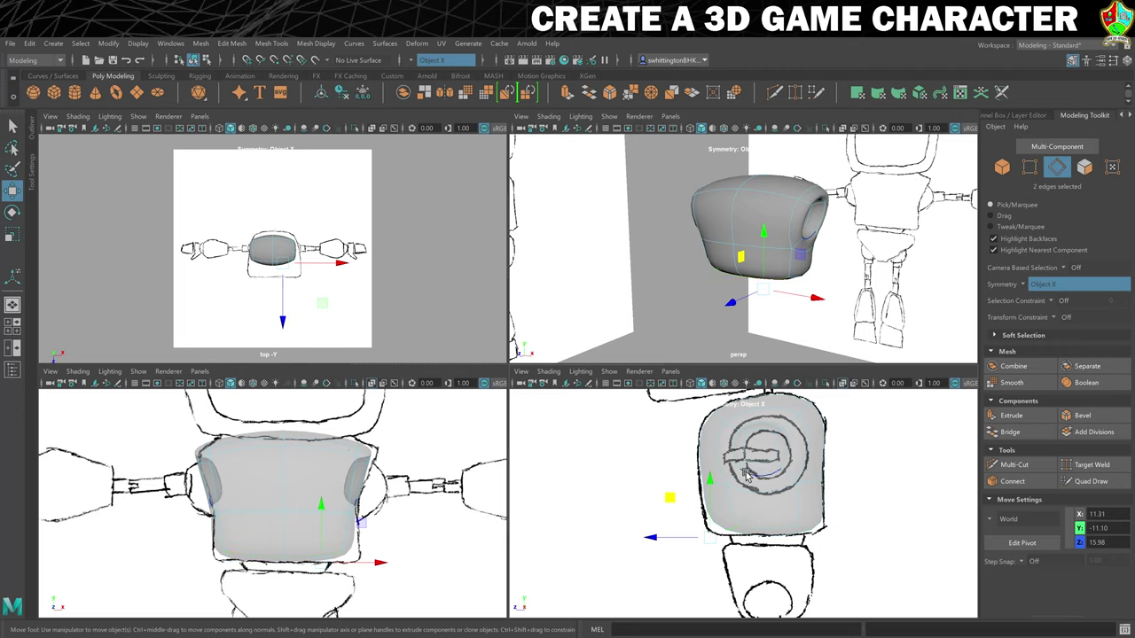
left_click_drag(671, 496, 667, 504)
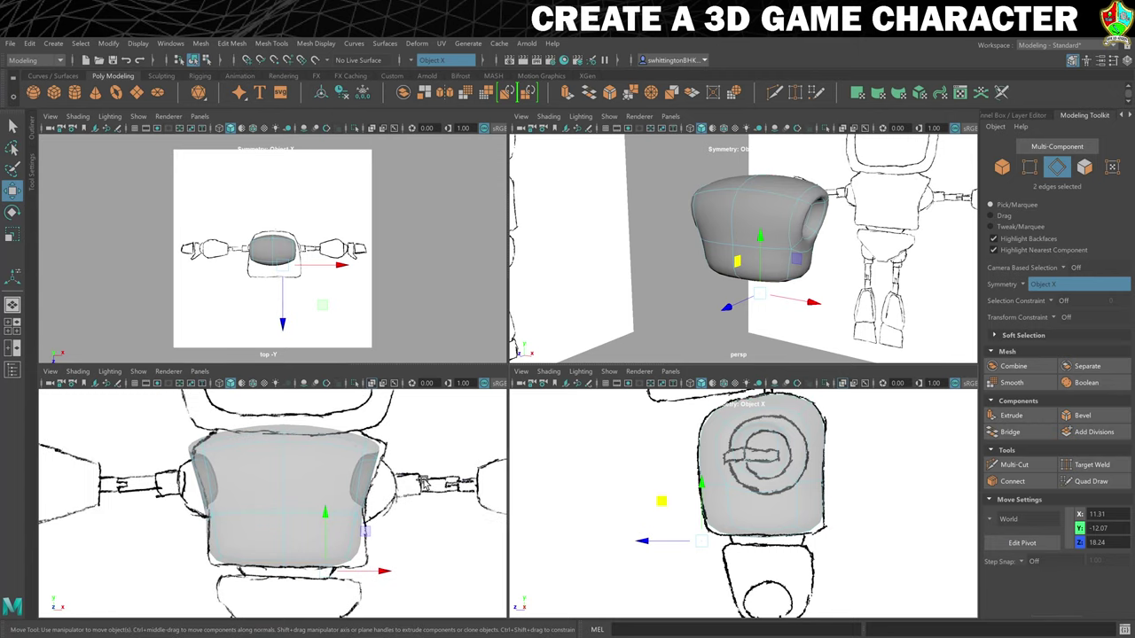
In the front view, move the torso's lower side edges outward to X 25.51, Y -12.11 to follow the drawing.
middle_click_drag(424, 486, 500, 428, "alt")
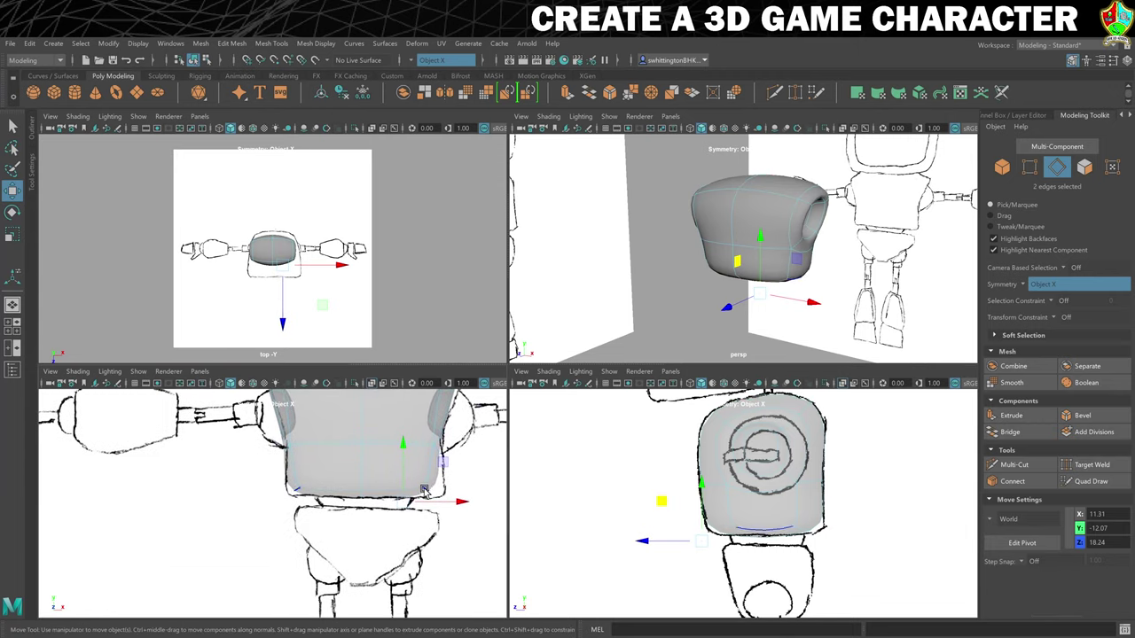
left_click(485, 462)
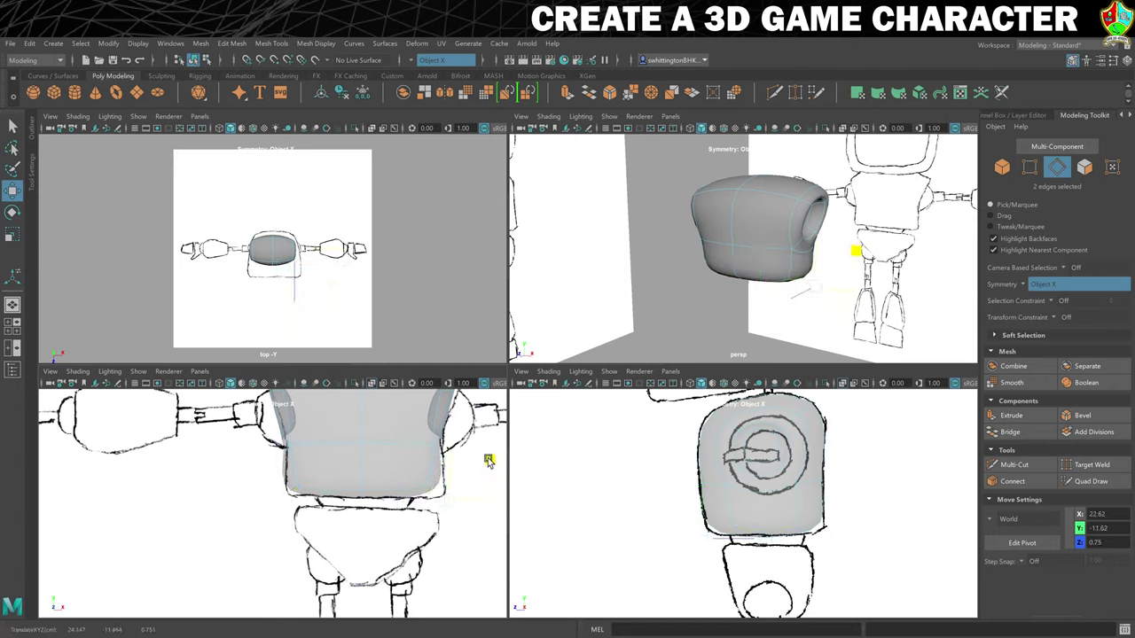
left_click_drag(490, 462, 496, 463)
middle_click_drag(497, 465, 373, 535)
scroll(376, 523, "up", 4)
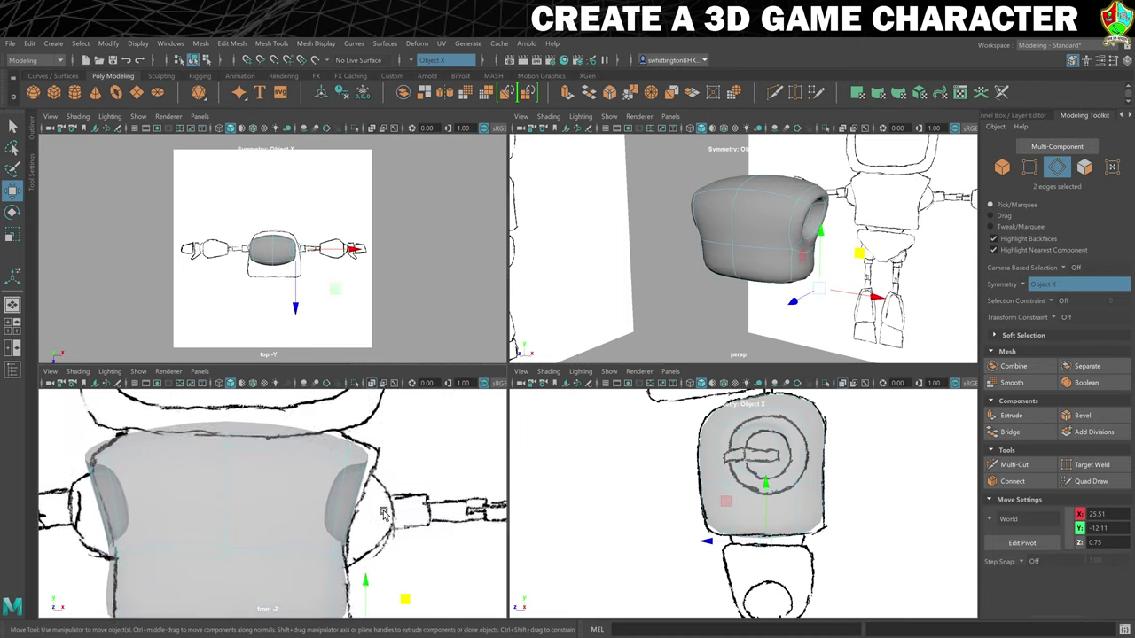
scroll(384, 514, "up", 1)
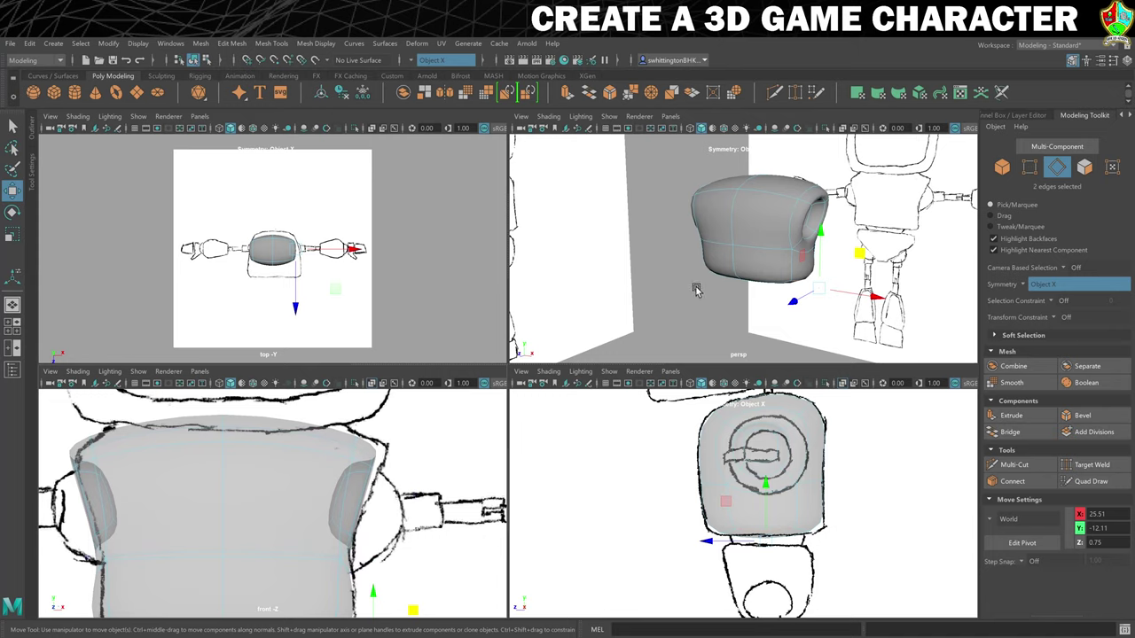
Compare the torso's unsmoothed cage with its smooth mesh preview in object mode, examining the shape from several angles.
mouse_move(696, 291)
left_mouse_down("alt")
mouse_move(718, 300)
mouse_move(701, 303)
left_mouse_up("alt")
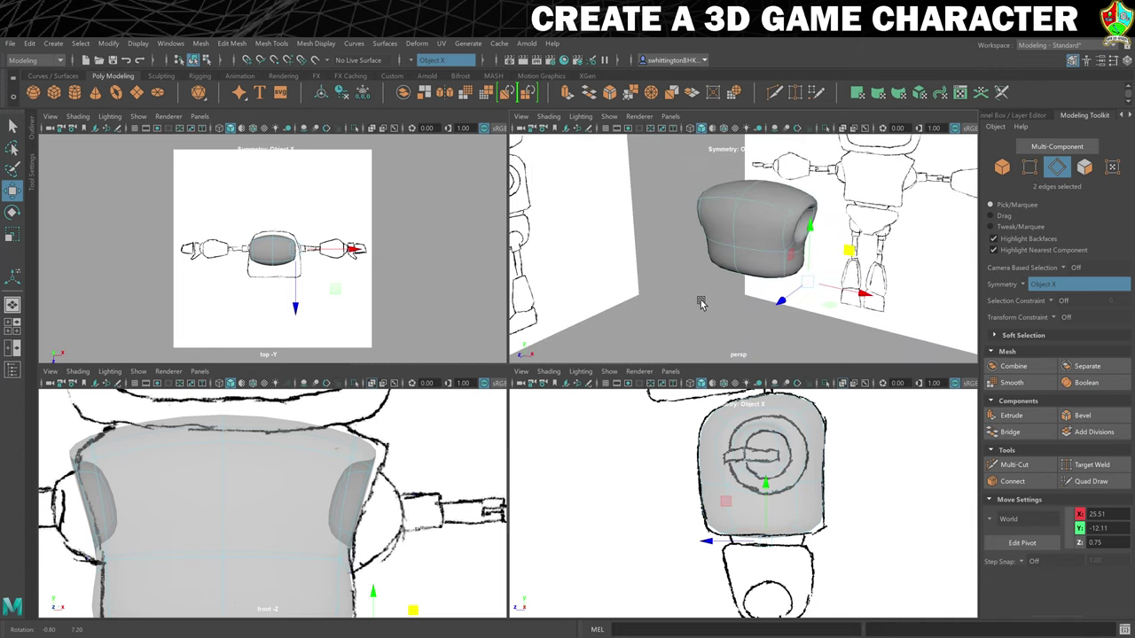
right_click(777, 199)
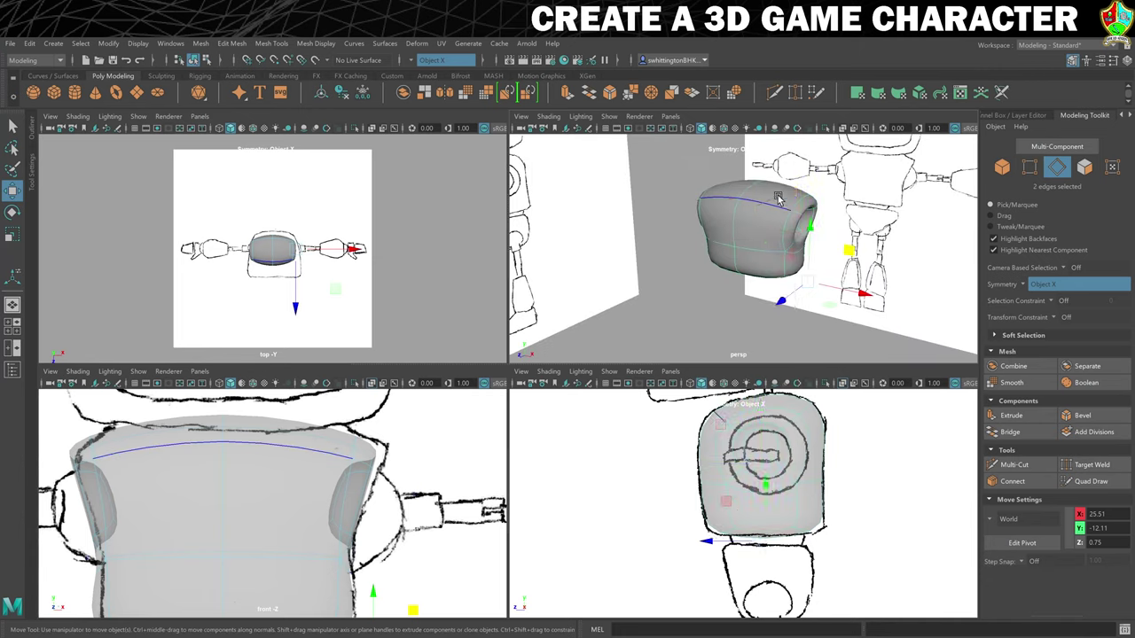
key("F8")
key("1")
left_click(702, 326)
mouse_move(699, 329)
left_mouse_down("alt")
mouse_move(747, 299)
mouse_move(830, 322)
mouse_move(639, 329)
mouse_move(781, 333)
mouse_move(695, 329)
left_mouse_up("alt")
left_click(769, 271)
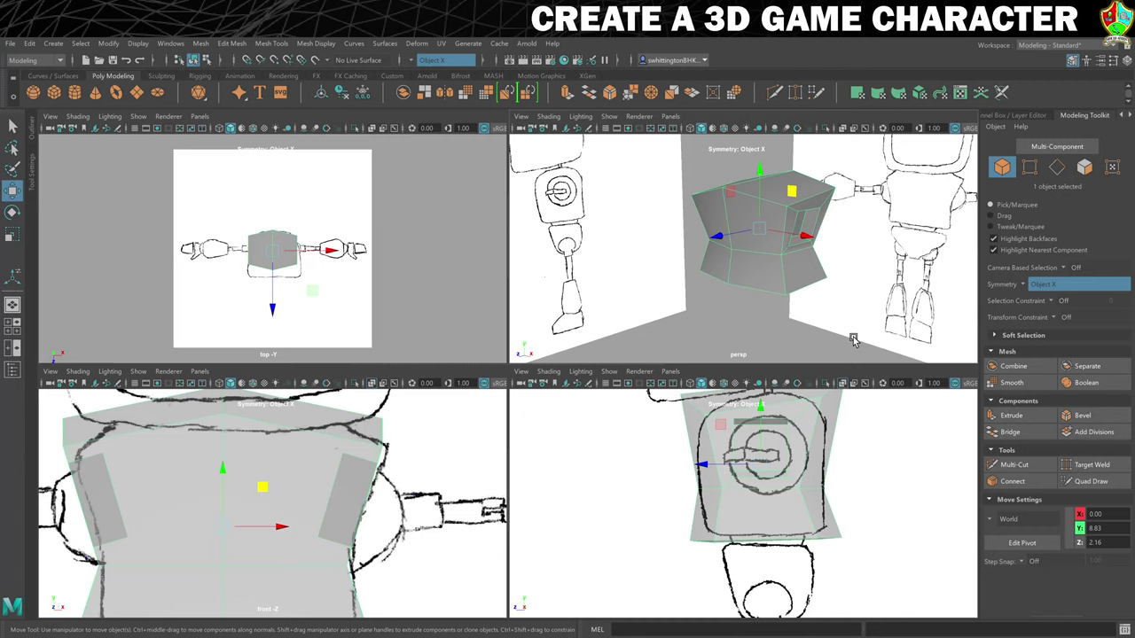
key("3")
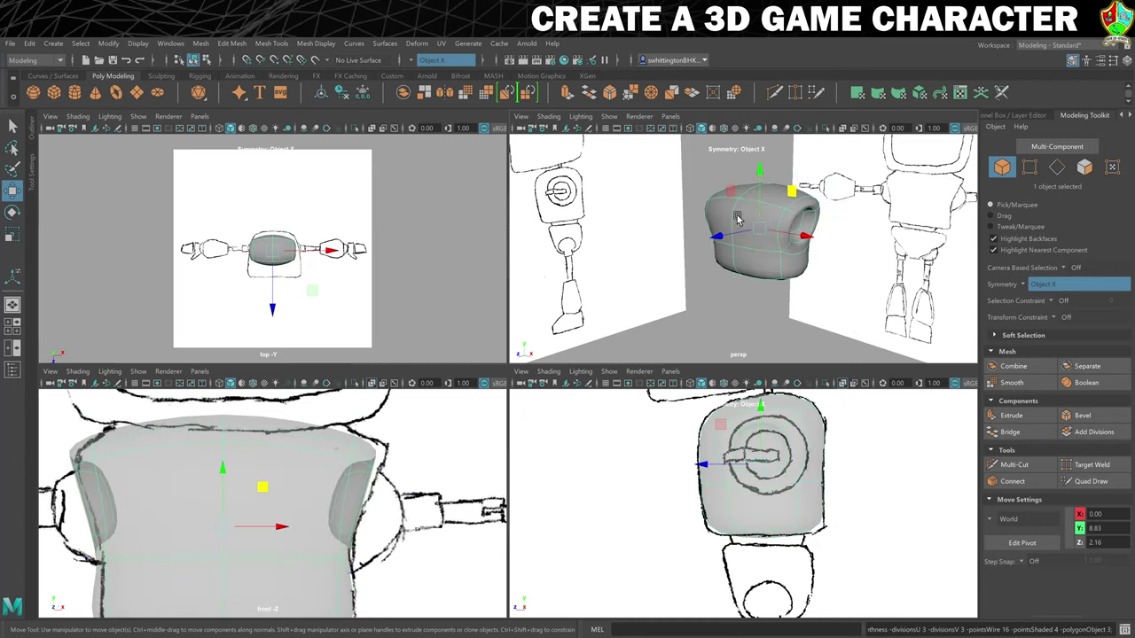
left_click(751, 316)
left_click(769, 217)
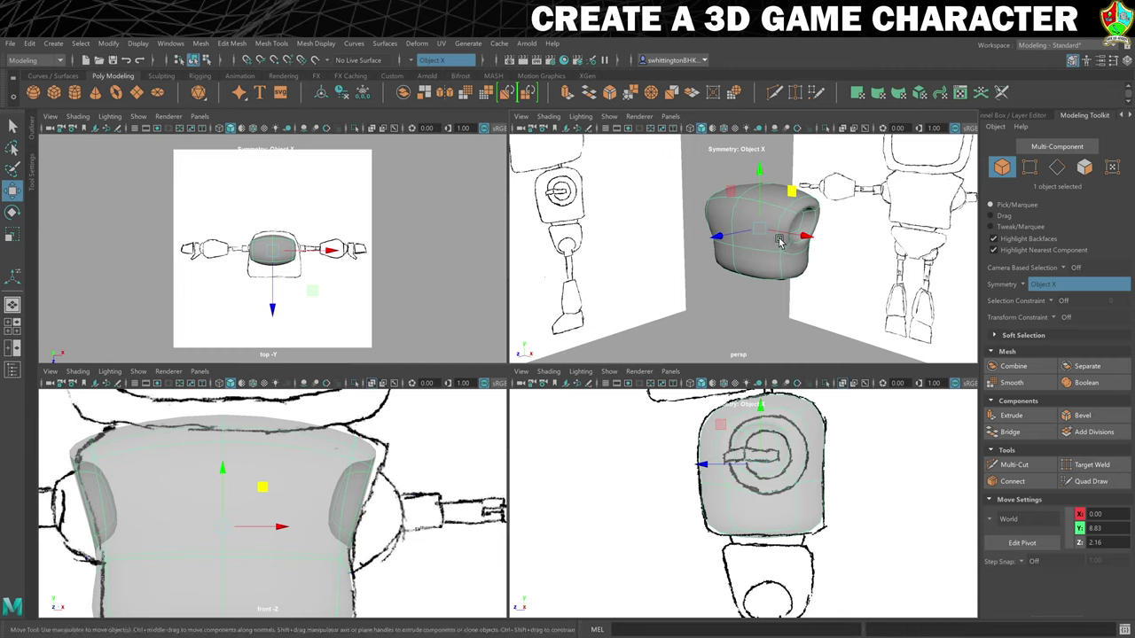
left_click_drag(779, 302, 772, 274, "alt")
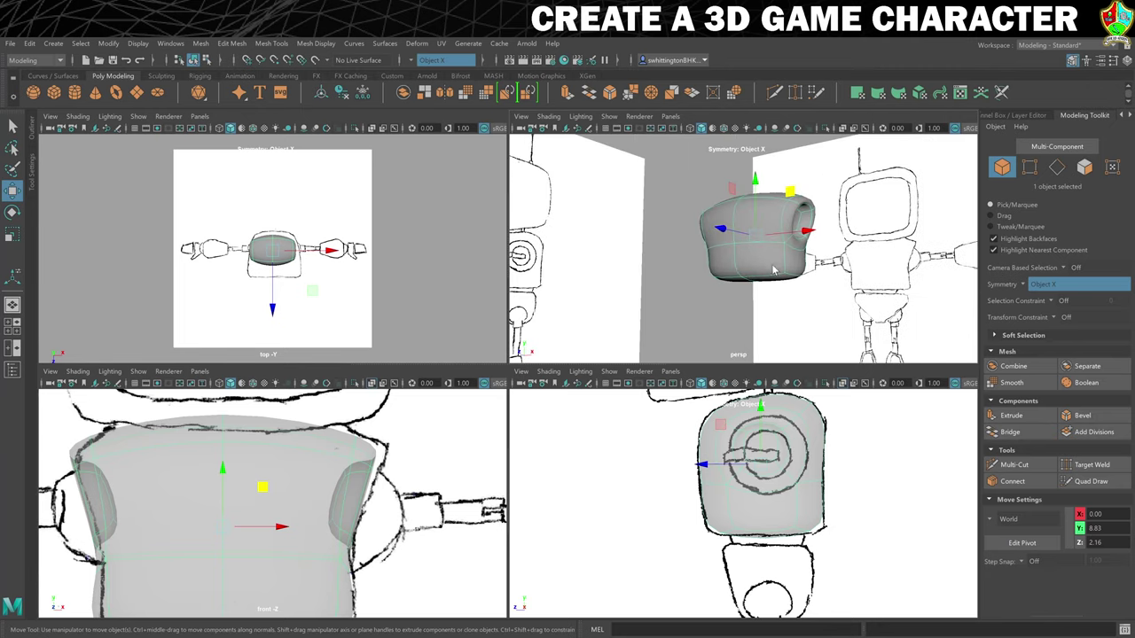
Select the edges around the torso's bottom rim and sharpen them with the Crease Tool to a value of about 0.71.
right_click_drag(771, 271, 781, 281)
double_click(777, 281)
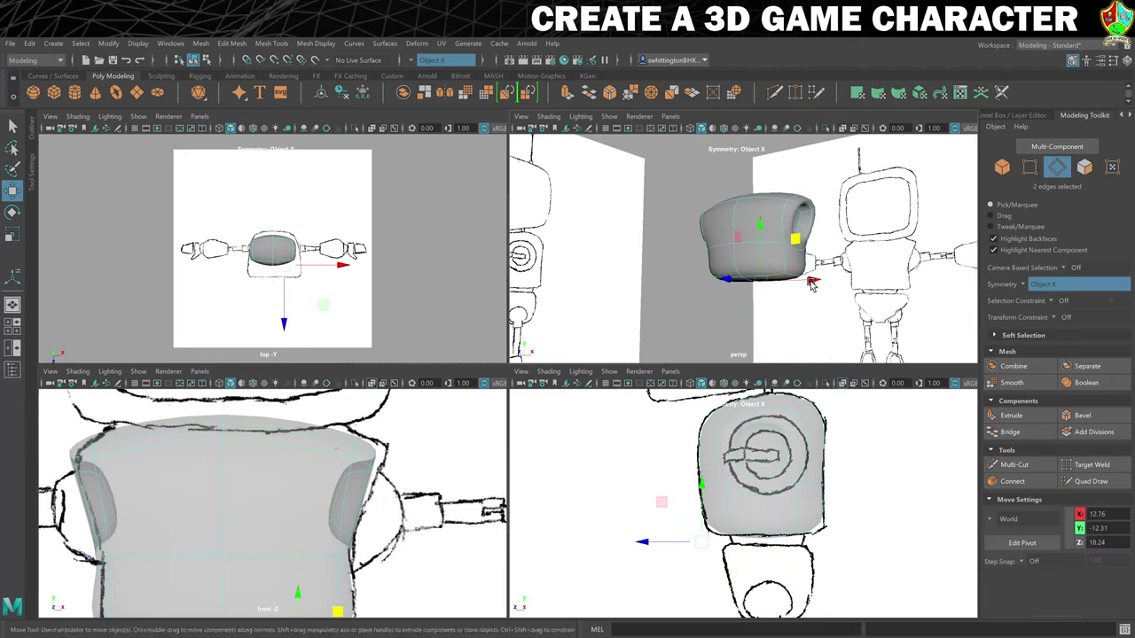
mouse_move(776, 280)
left_mouse_down("alt")
mouse_move(831, 287)
mouse_move(783, 276)
mouse_move(785, 291)
mouse_move(848, 288)
mouse_move(773, 296)
left_mouse_up("alt")
left_click(787, 275, "shift")
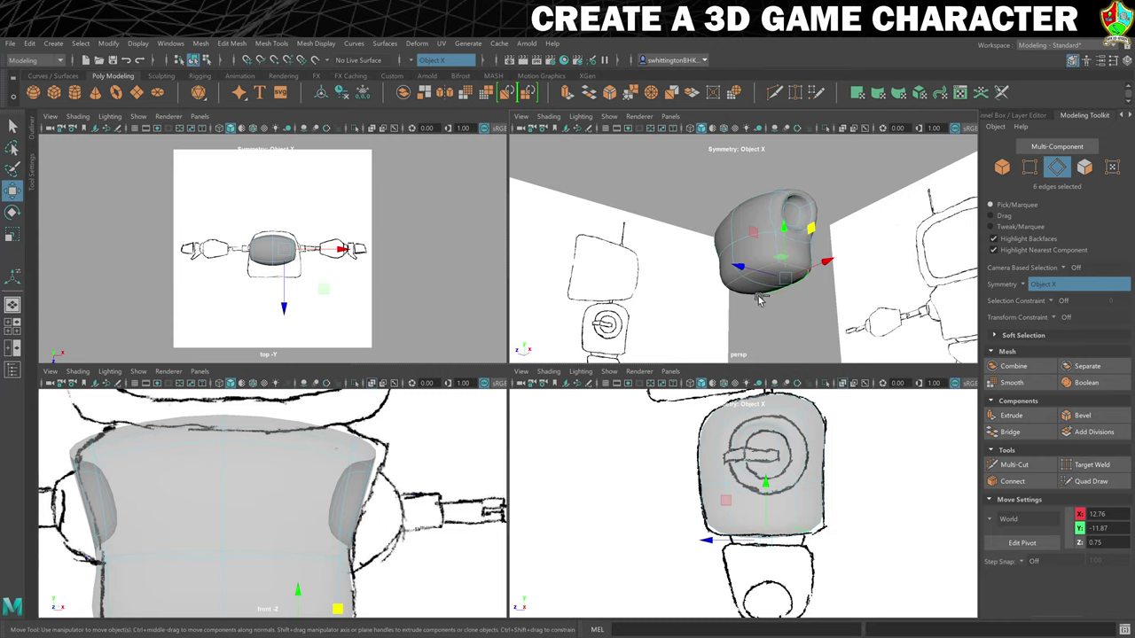
left_click_drag(679, 299, 679, 296, "alt")
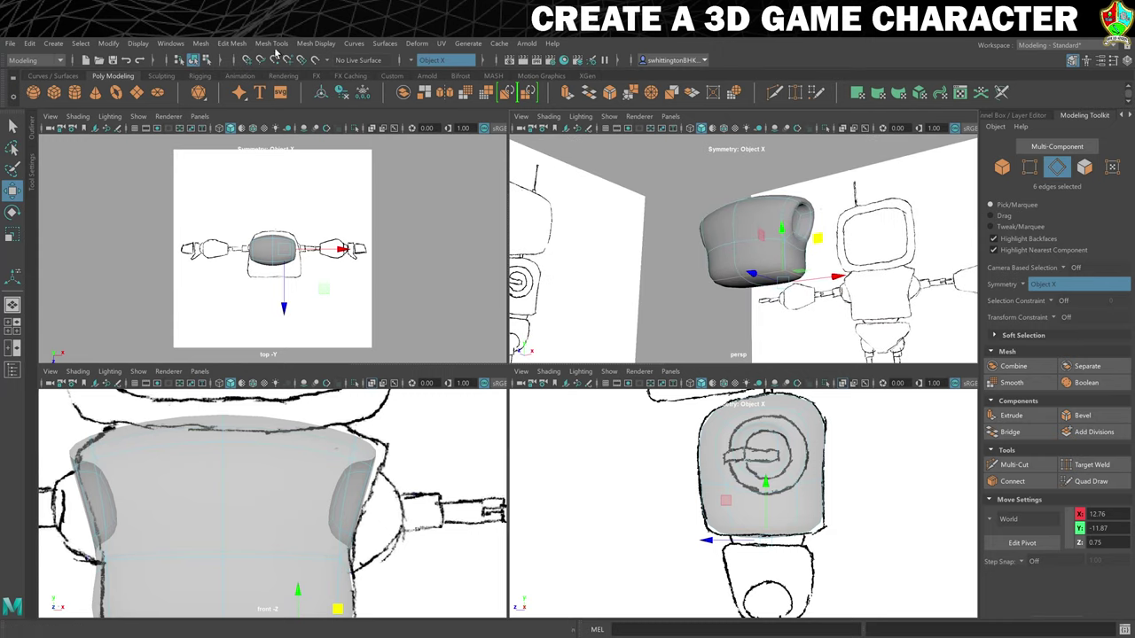
left_click(266, 44)
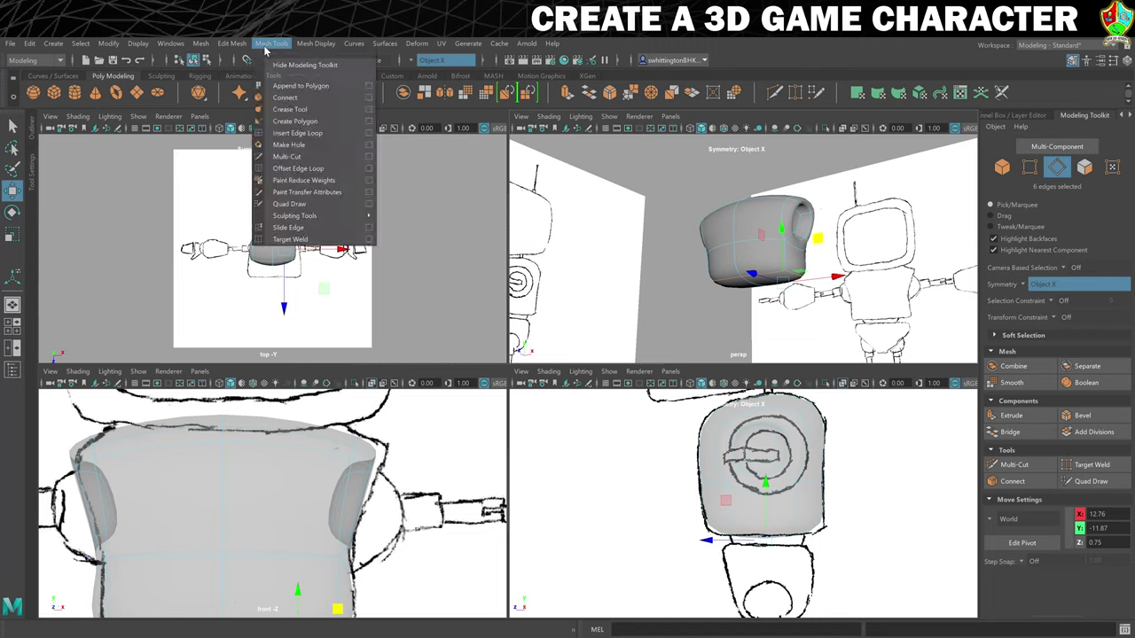
left_click(299, 109)
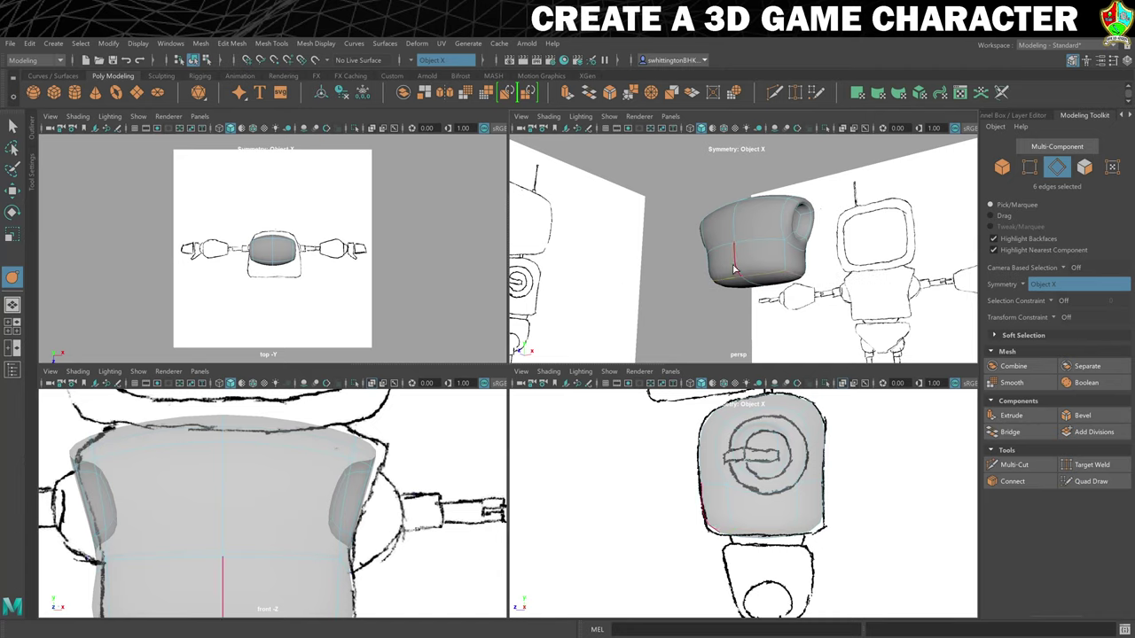
mouse_move(613, 260)
middle_mouse_down()
mouse_move(646, 255)
mouse_move(634, 266)
middle_mouse_up()
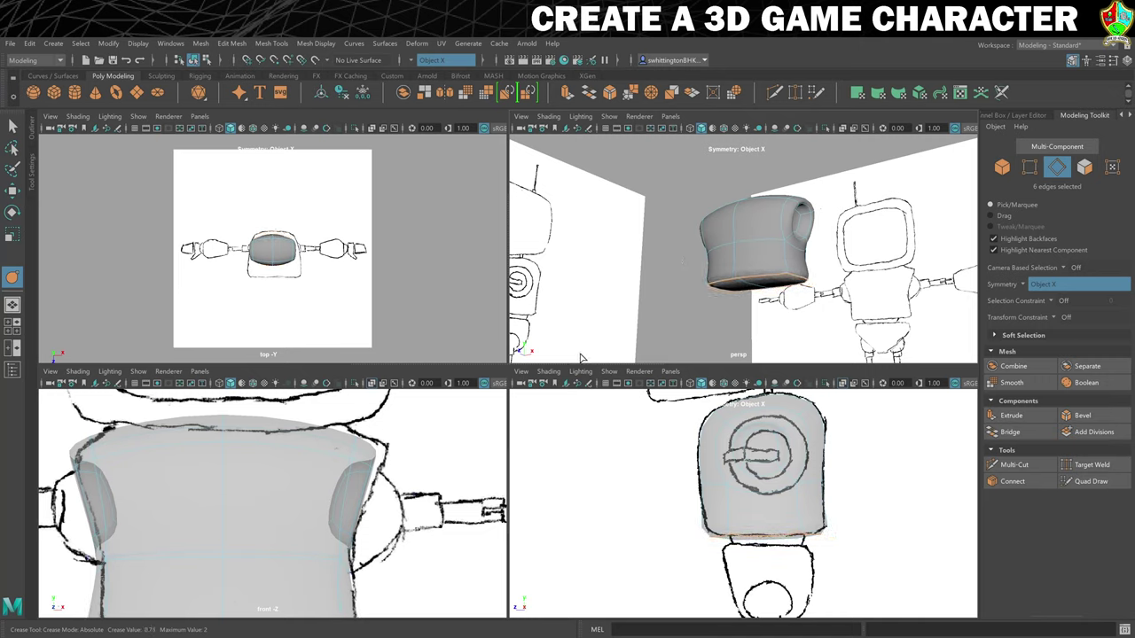
Return the creased torso to object mode, deselect it and examine its sharpened bottom rim.
left_click_drag(606, 324, 821, 282, "alt")
right_click_drag(738, 233, 772, 213)
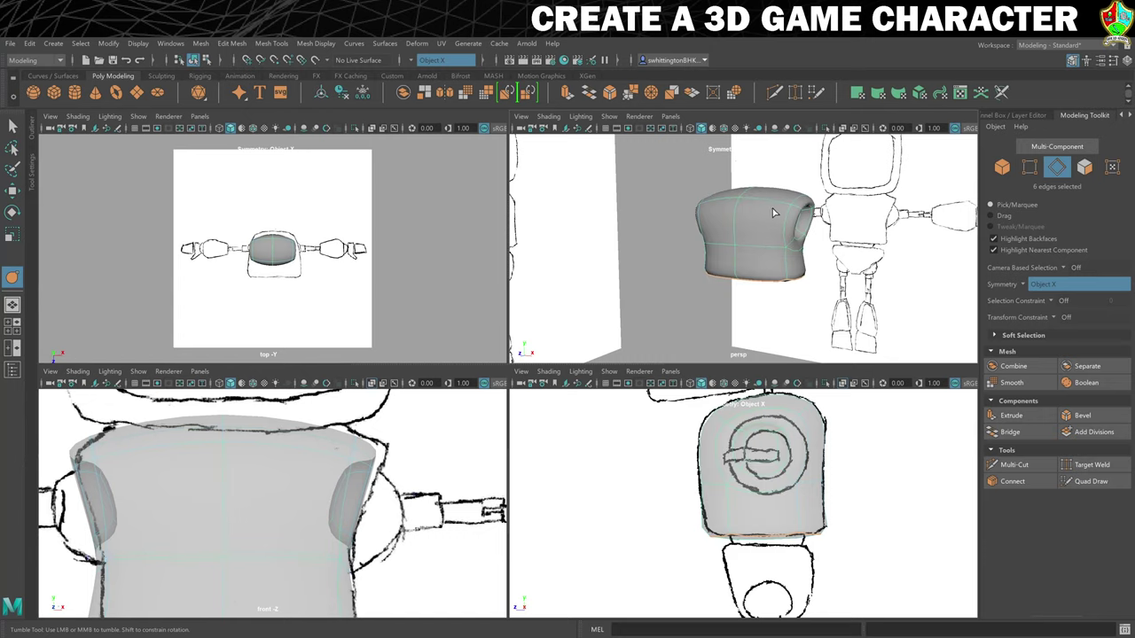
left_click(664, 236)
scroll(712, 296, "down", 2)
mouse_move(711, 298)
left_mouse_down("alt")
mouse_move(765, 281)
mouse_move(701, 292)
left_mouse_up("alt")
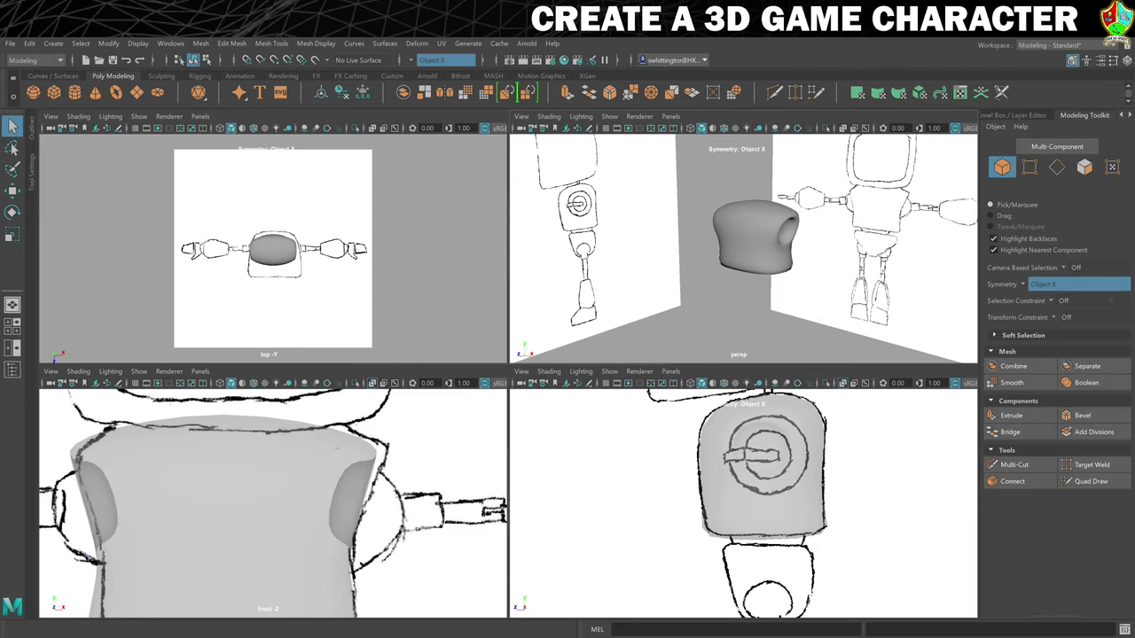
Create a polygon cube for the head and raise it to about Y 50.76, inside the head drawing.
left_click(55, 95)
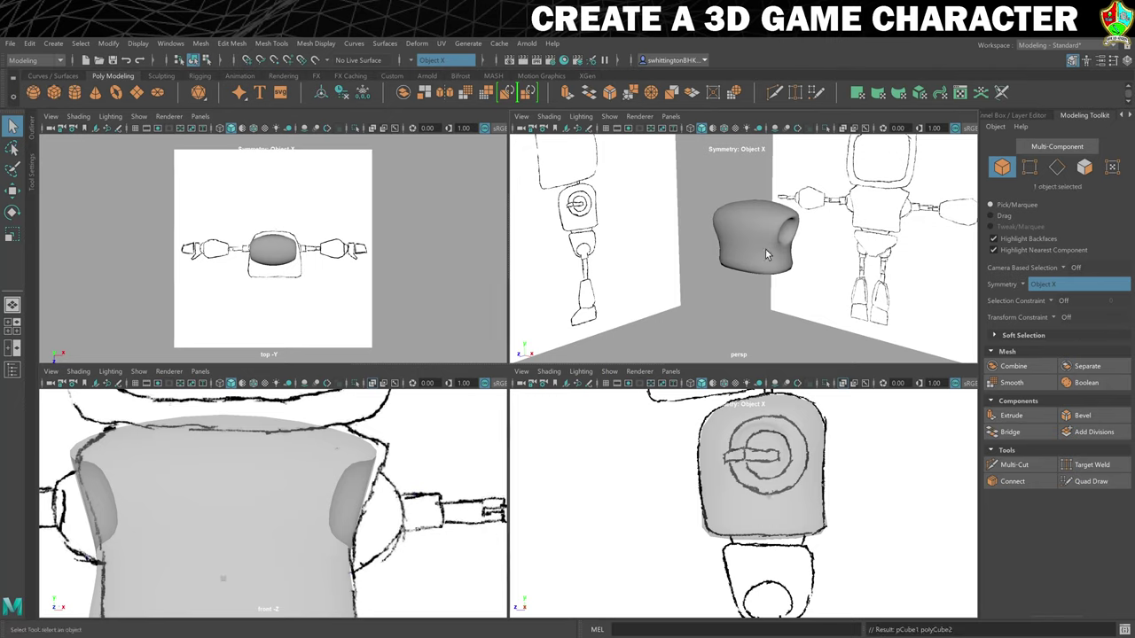
key("w")
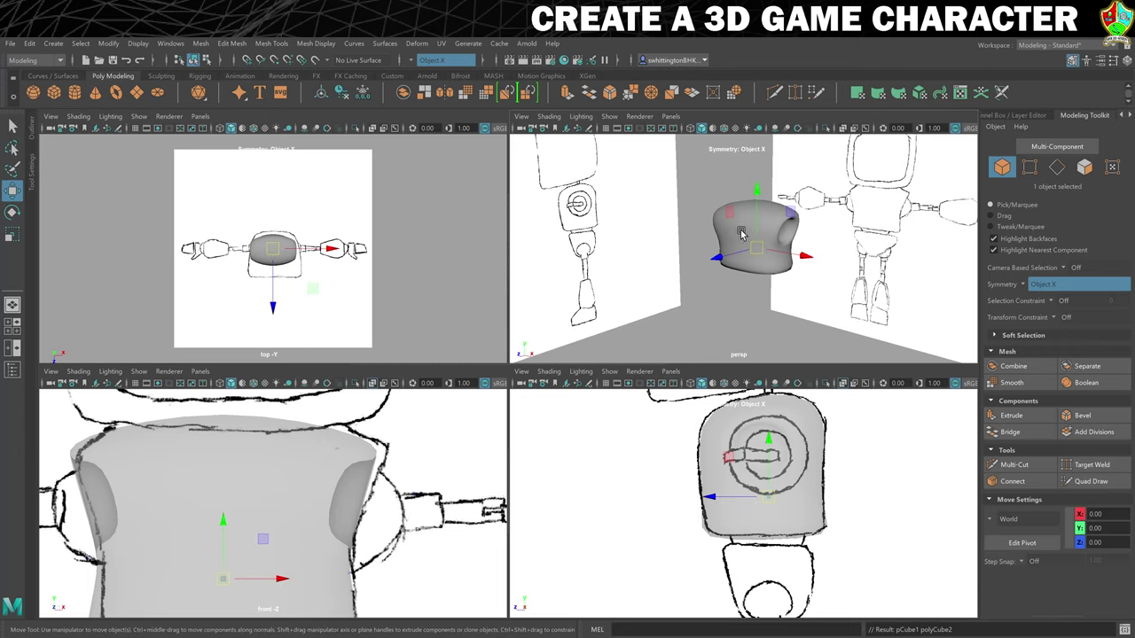
left_click_drag(754, 153, 753, 122)
scroll(796, 452, "down", 2)
scroll(795, 452, "down", 3)
middle_click_drag(792, 454, 788, 512, "alt")
scroll(274, 480, "down", 5)
scroll(274, 479, "down", 3)
scroll(280, 454, "down", 2)
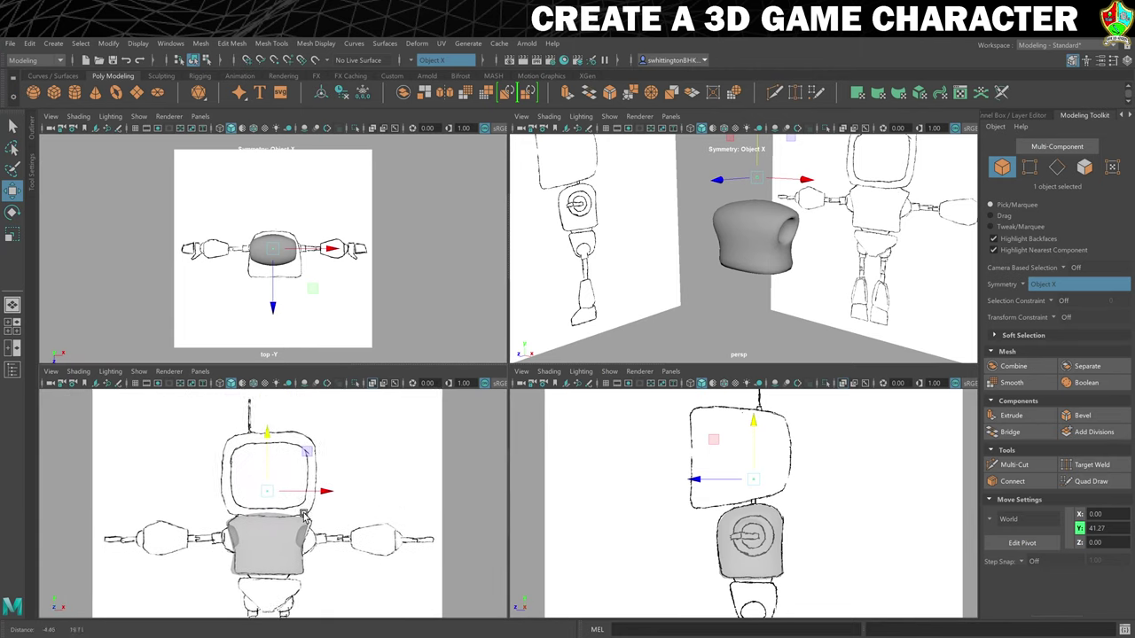
left_click_drag(277, 457, 279, 436)
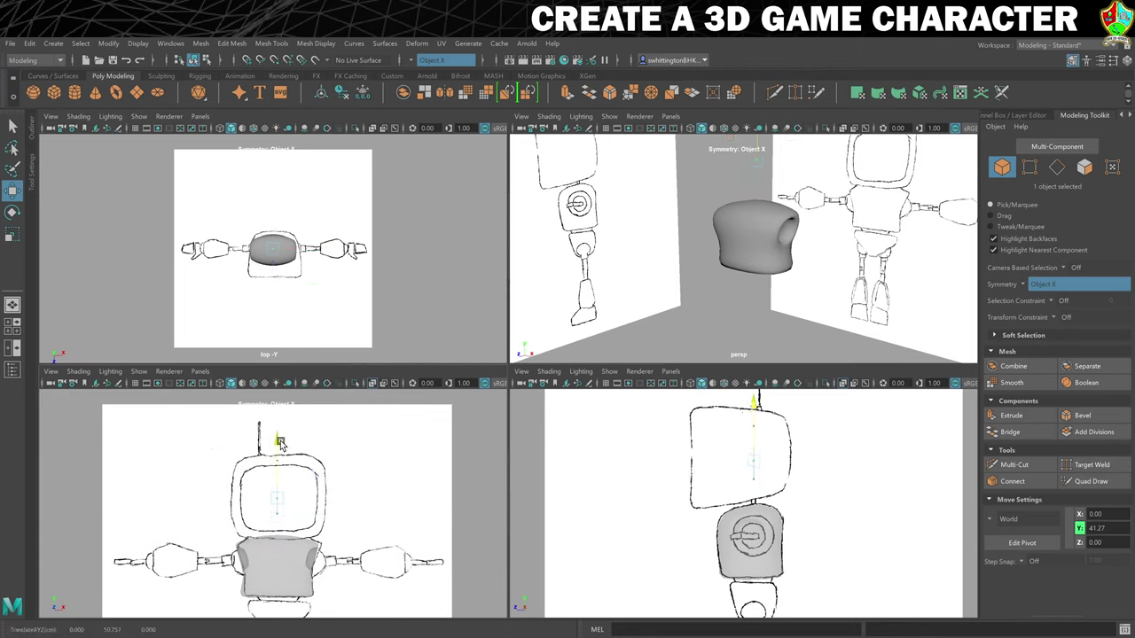
Scale the head cube uniformly to 56.83 and move it forward and up to Y 53.09 against the side drawing.
key("r")
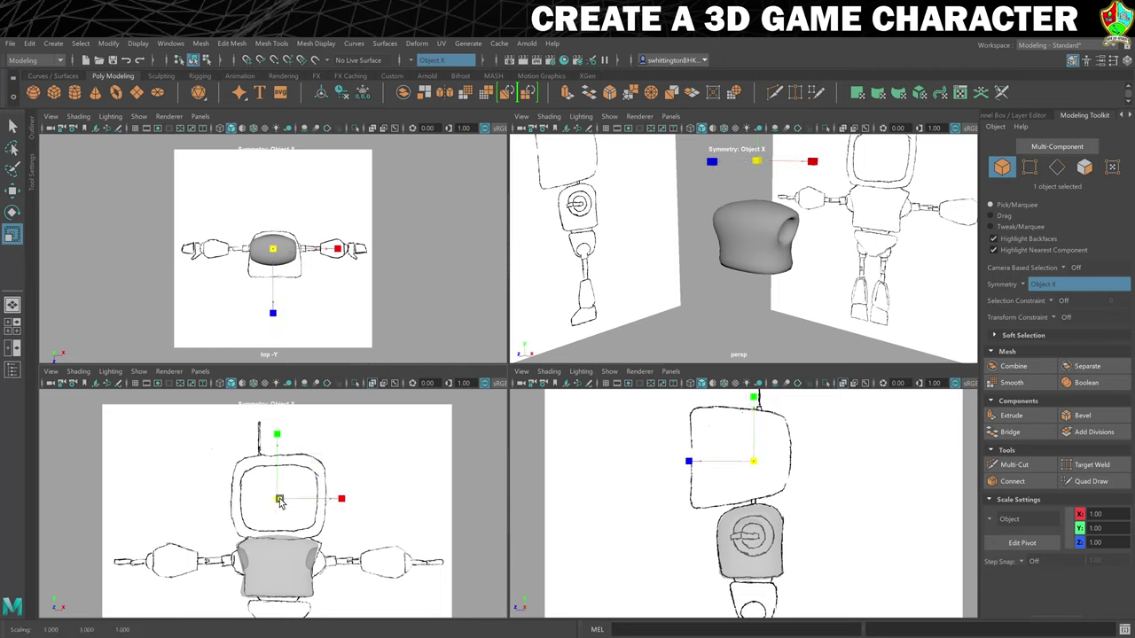
left_click_drag(277, 499, 353, 489)
key("w")
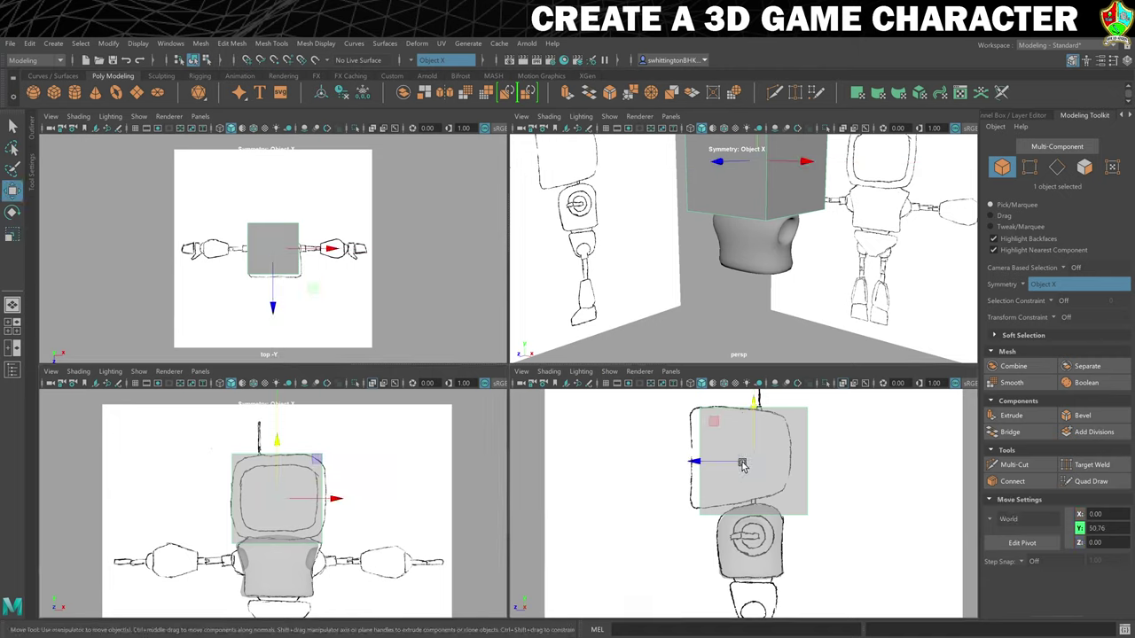
left_click_drag(696, 463, 684, 461)
left_click_drag(745, 409, 746, 402)
Scale the head cube down slightly to the side drawing's outline and position it at Z 6.85.
key("r")
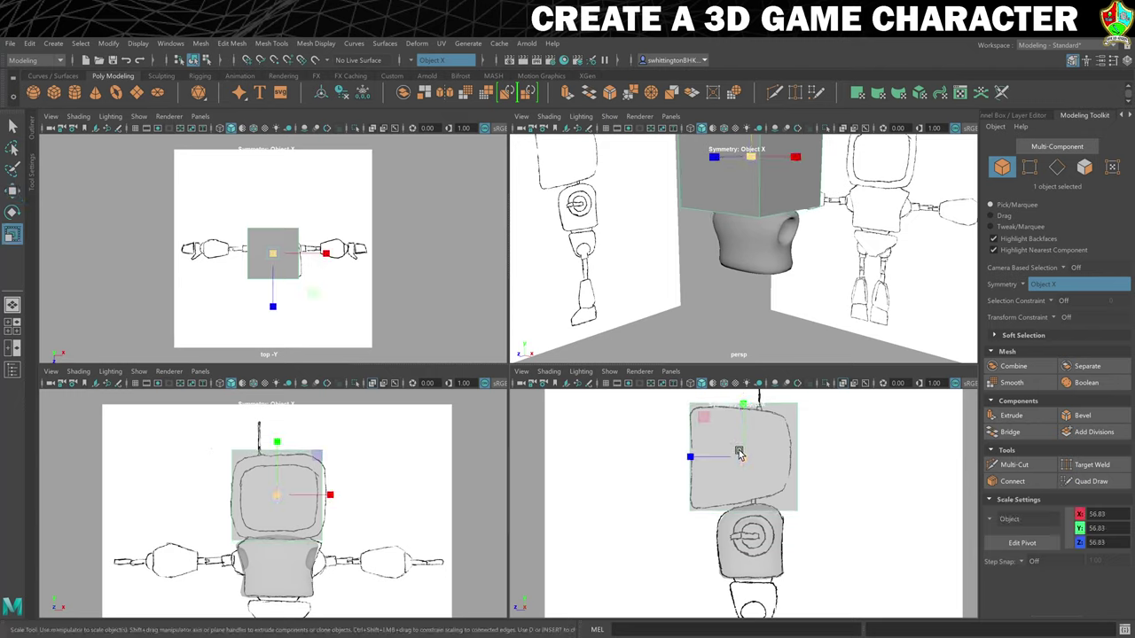
left_click_drag(741, 457, 687, 457)
key("w")
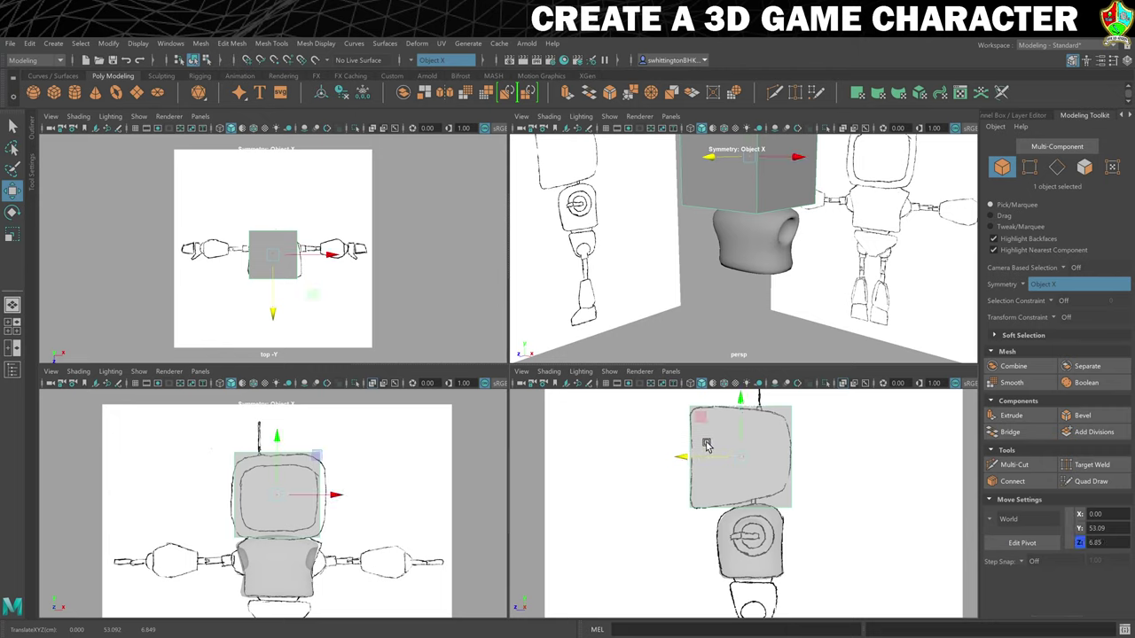
Scale down the head cube's back face and move it forward and up to about Y 55.48, Z -17.70 to follow the side drawing.
middle_click_drag(812, 274, 788, 339, "alt")
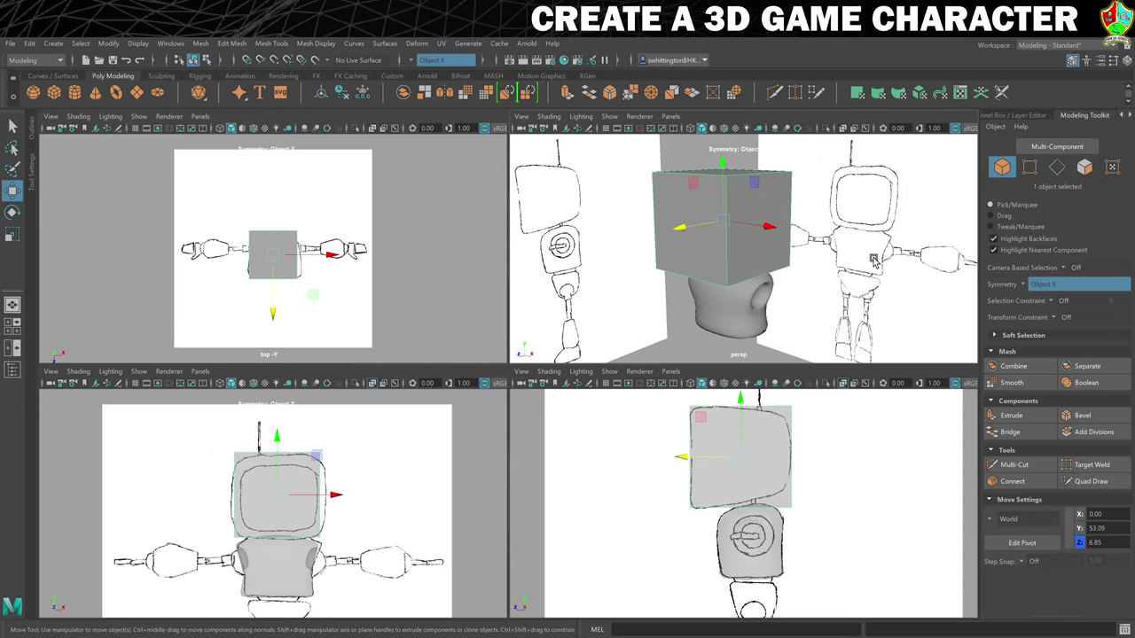
left_click_drag(874, 260, 806, 264, "alt")
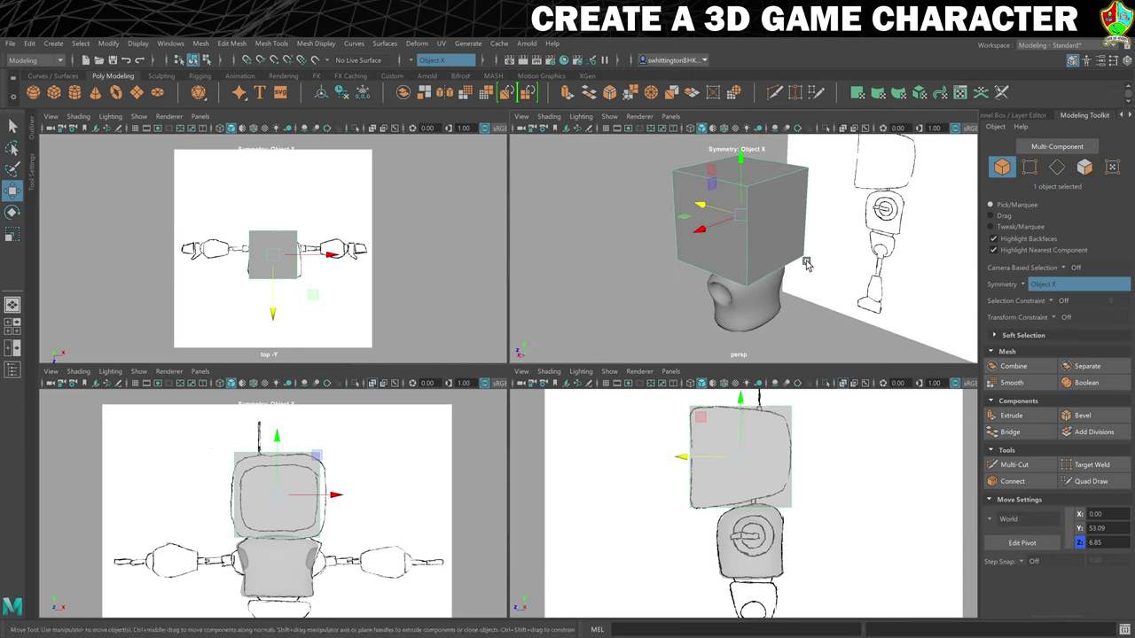
right_click_drag(775, 219, 771, 251)
left_click(786, 222)
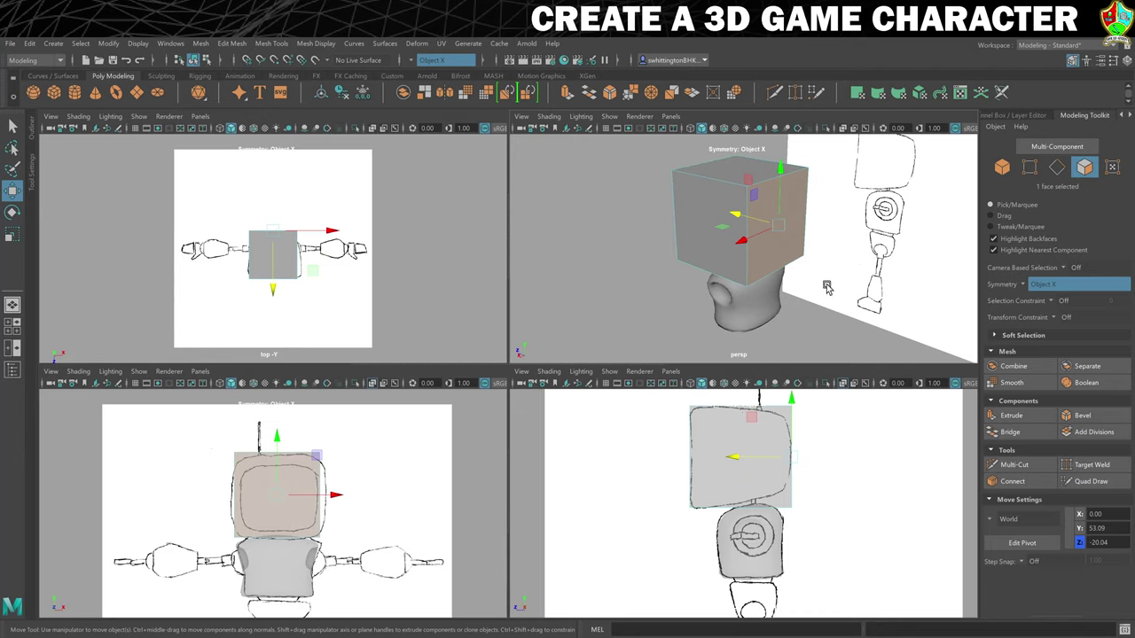
key("r")
left_click_drag(778, 223, 753, 223)
key("w")
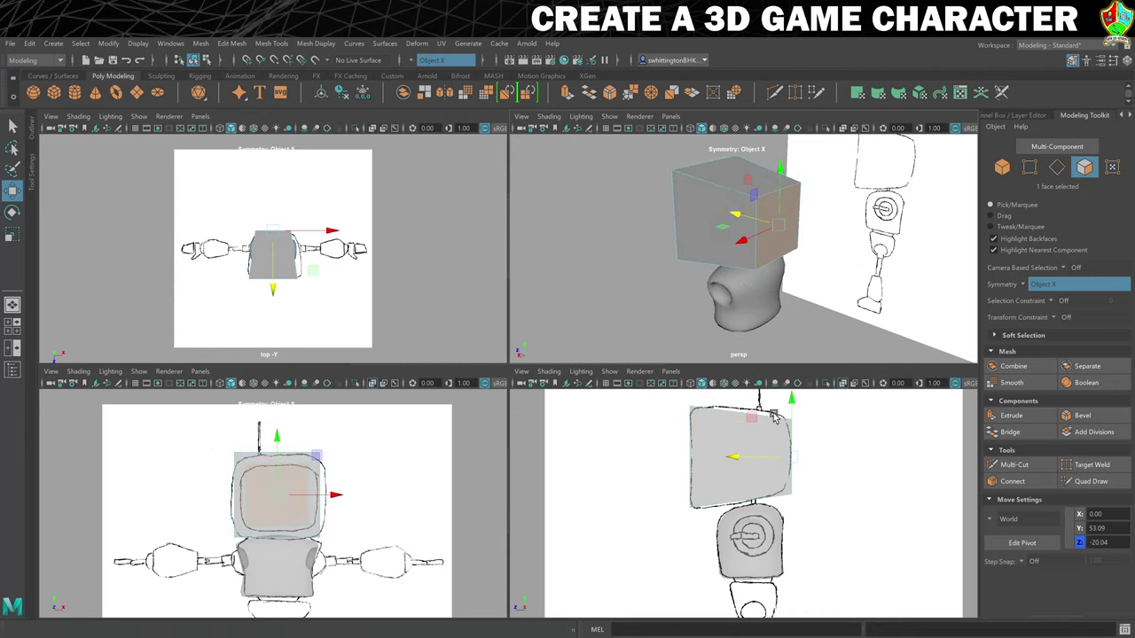
left_click_drag(732, 457, 733, 456)
left_click_drag(787, 407, 786, 403)
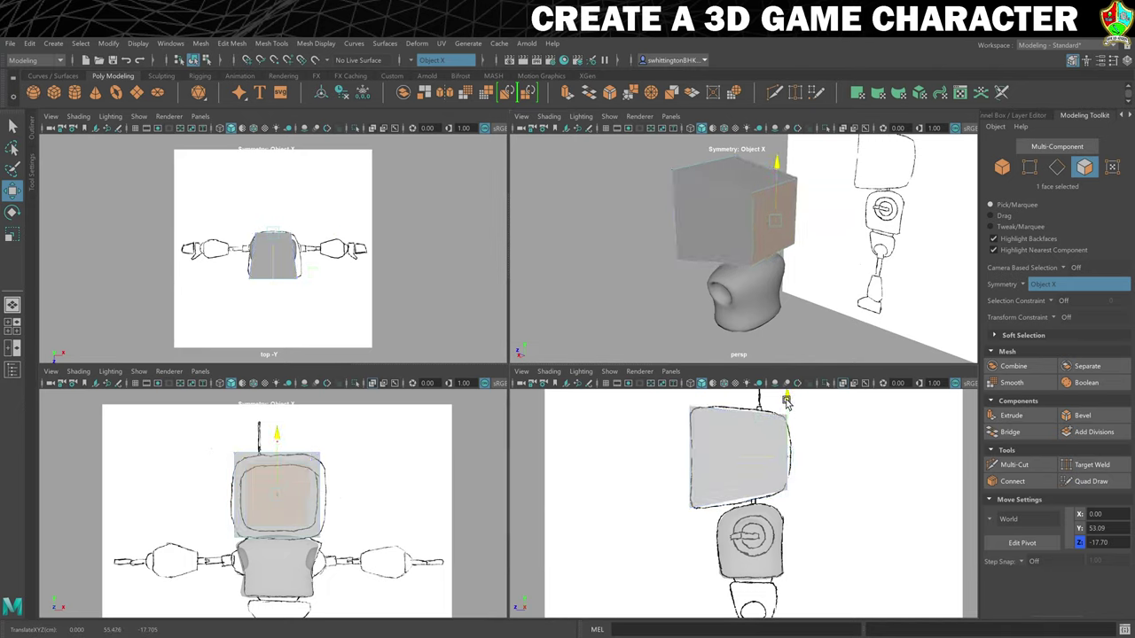
Fine-tune the scale of the head's back face to fit the side and top drawings.
key("r")
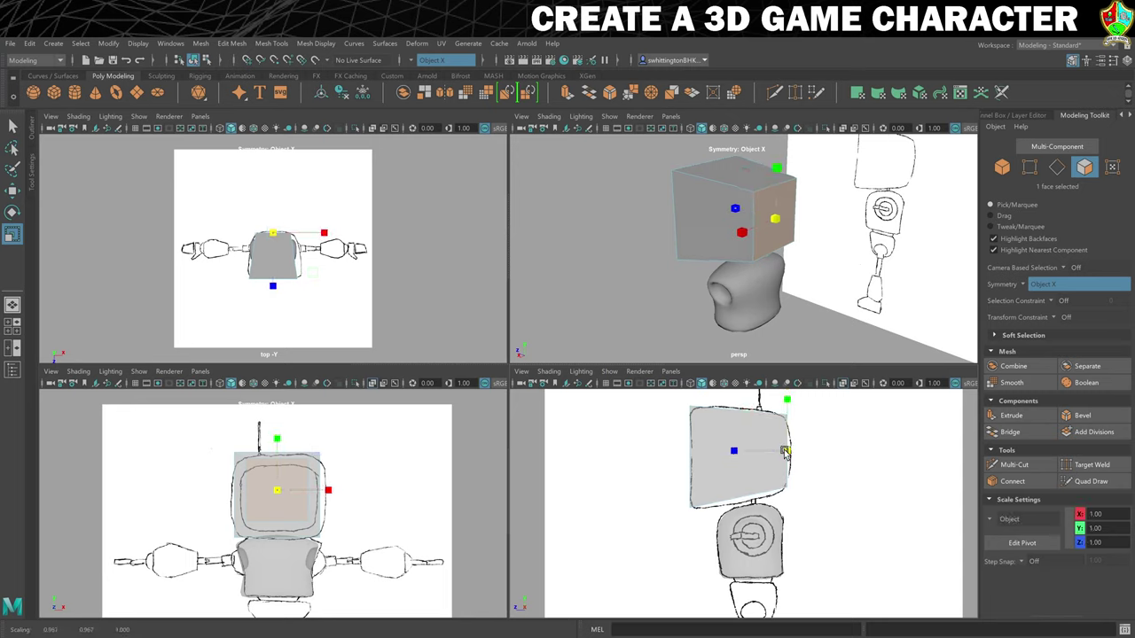
left_click(785, 452)
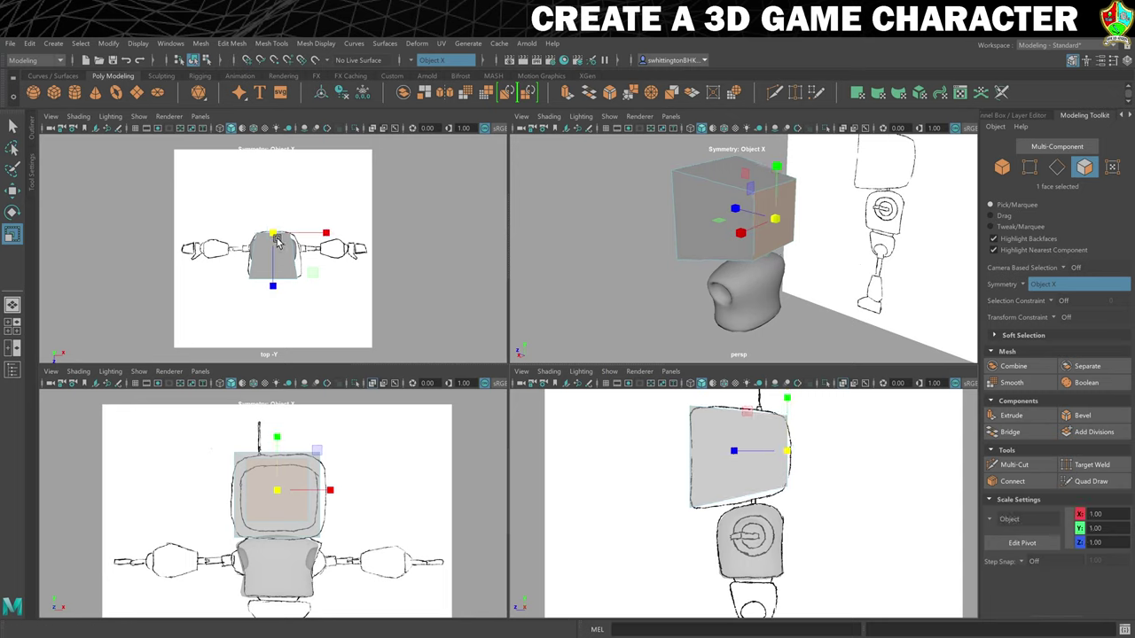
left_click_drag(273, 238, 277, 237)
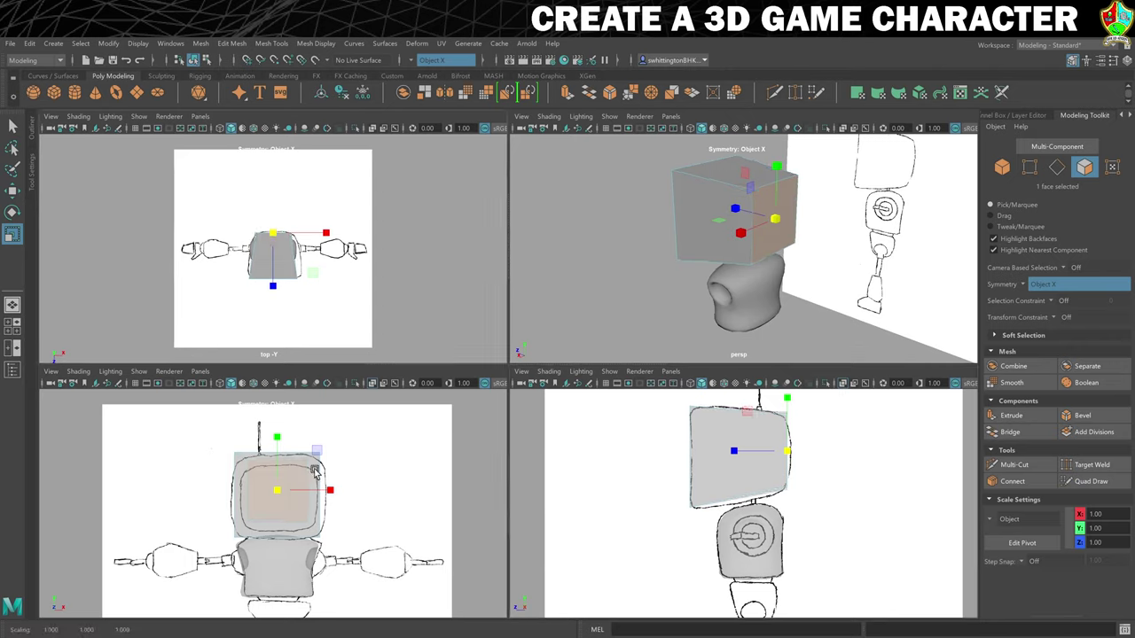
Widen the whole head to an X scale of 59.45 so its sides meet the front drawing's outline.
right_click(706, 208)
left_click(763, 186)
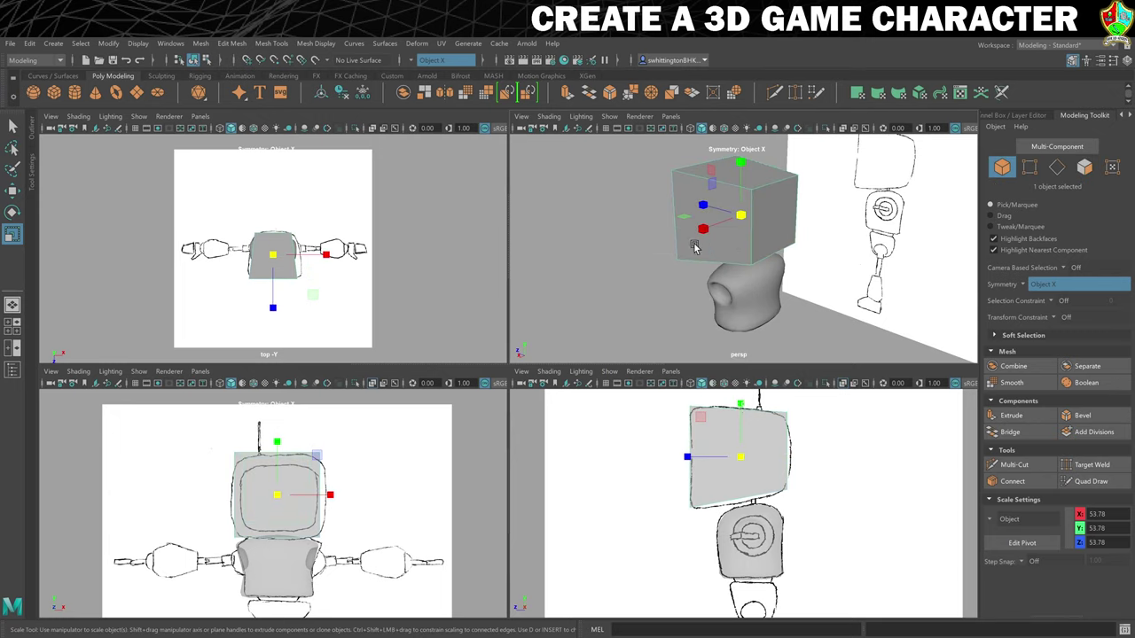
left_click_drag(330, 498, 335, 498)
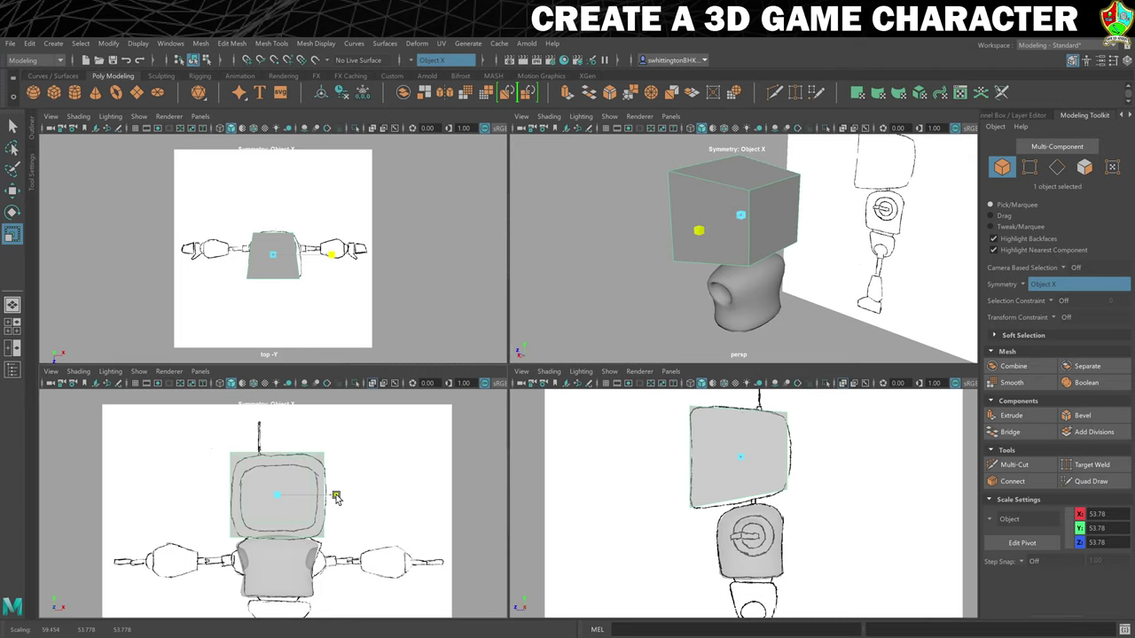
left_click_drag(336, 498, 337, 497)
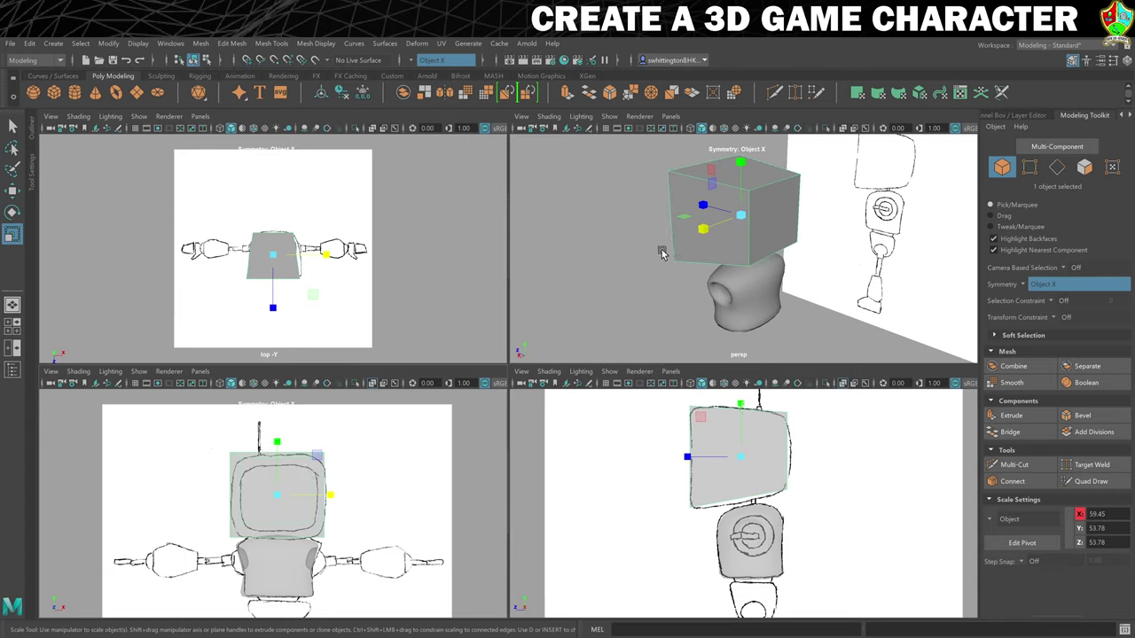
Extrude the head's front face with an offset of 6.7 to frame the screen area.
left_click_drag(644, 223, 679, 217, "alt")
right_click(683, 216)
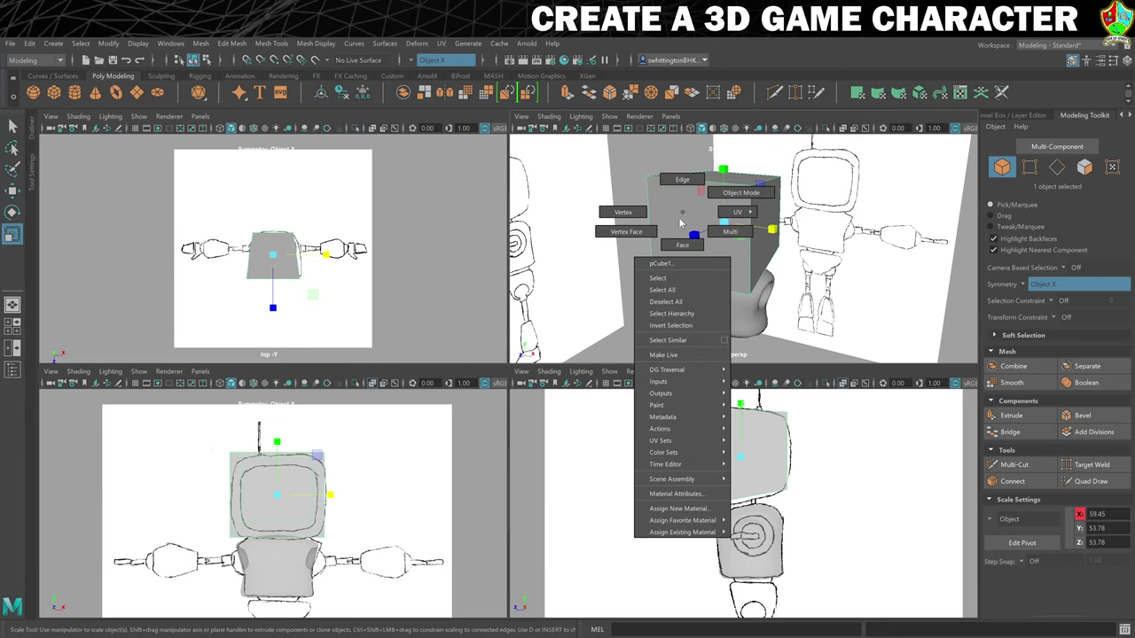
left_click(682, 245)
left_click(671, 258)
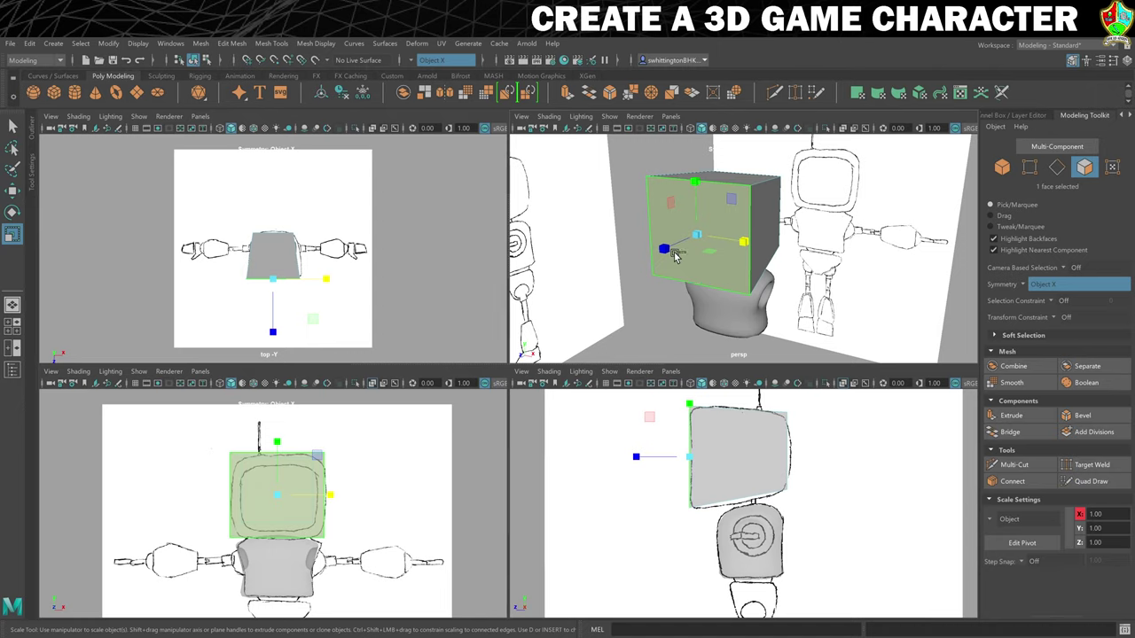
key("ctrl+e")
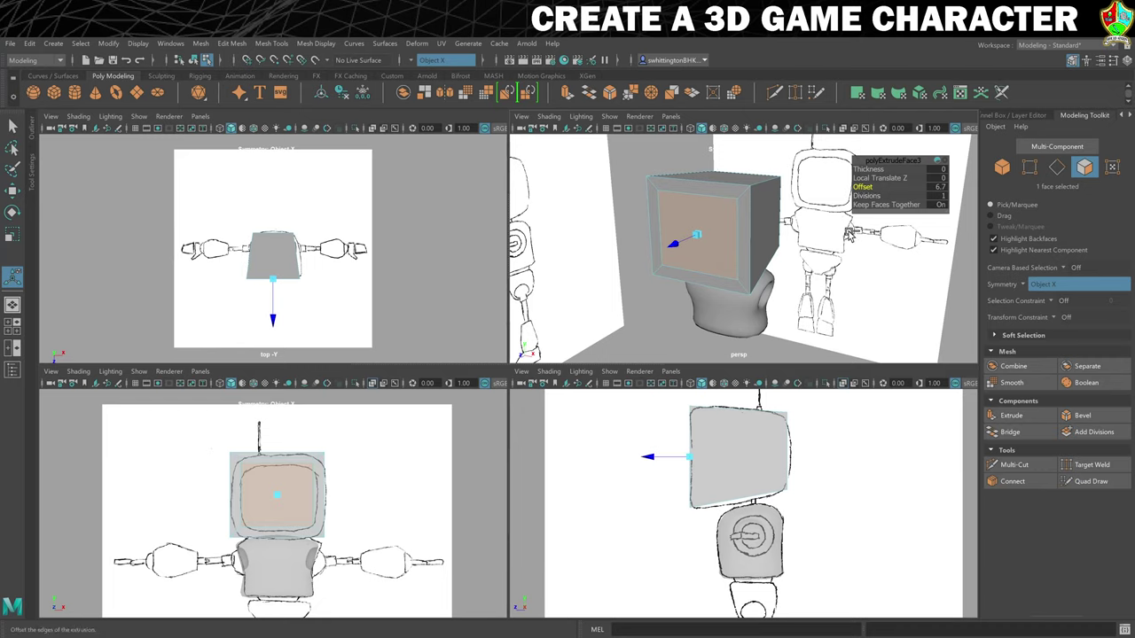
Extrude the inset screen face inward with a thickness of -6.5.
key("ctrl+e")
left_click_drag(862, 169, 850, 168)
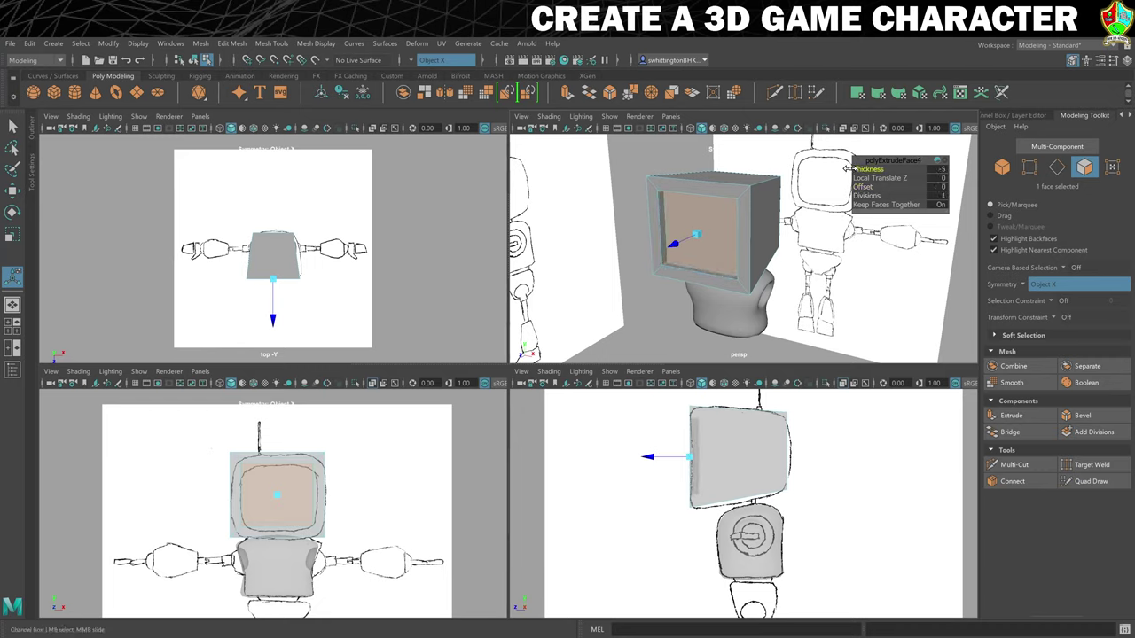
middle_click_drag(849, 166, 842, 168)
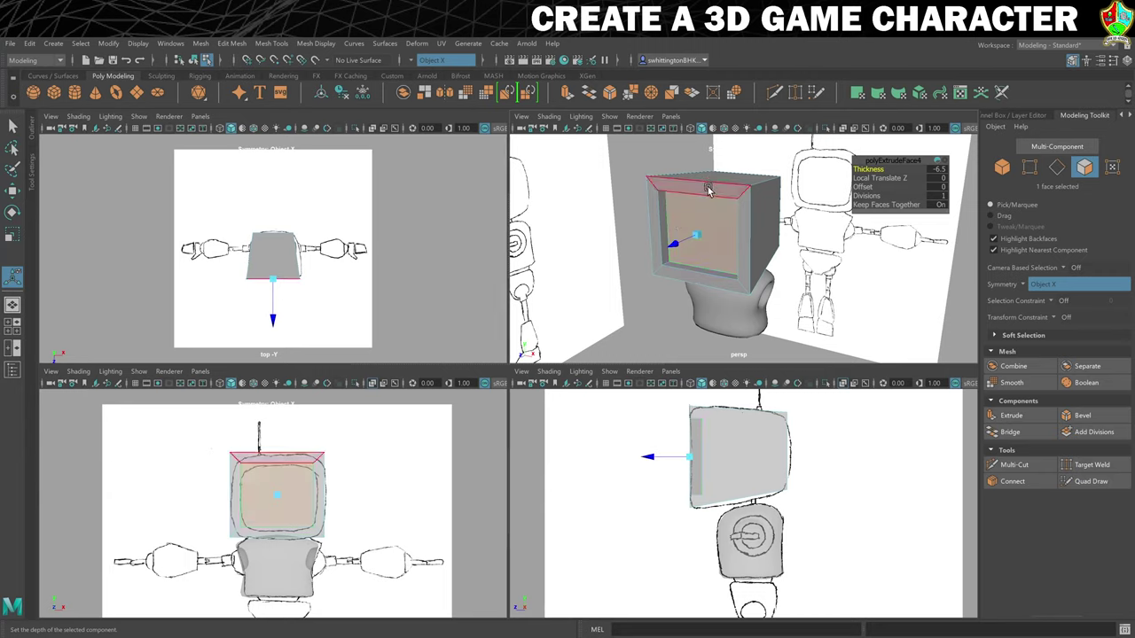
Switch the head to edge selection and turn on its smooth mesh preview.
right_click(707, 189)
left_click(707, 155)
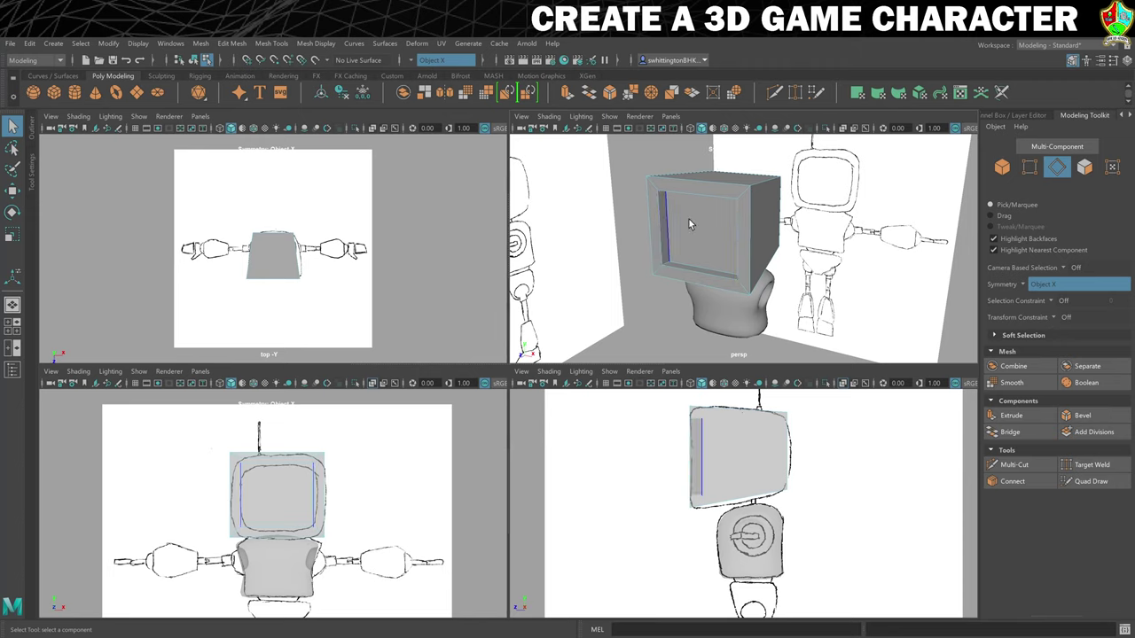
double_click(749, 217)
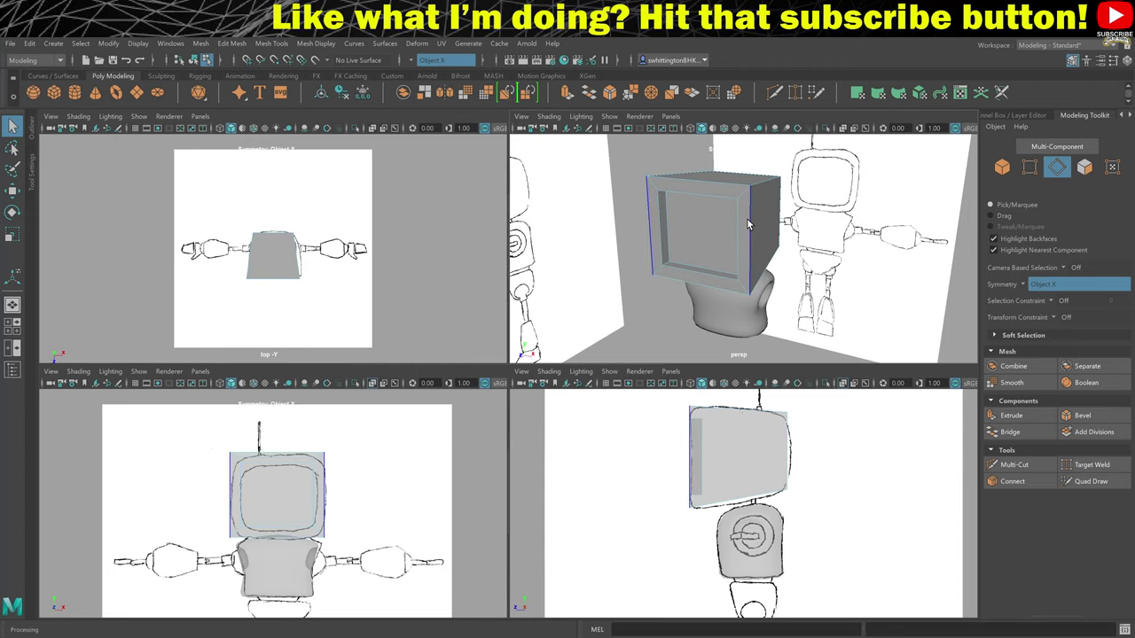
key("3")
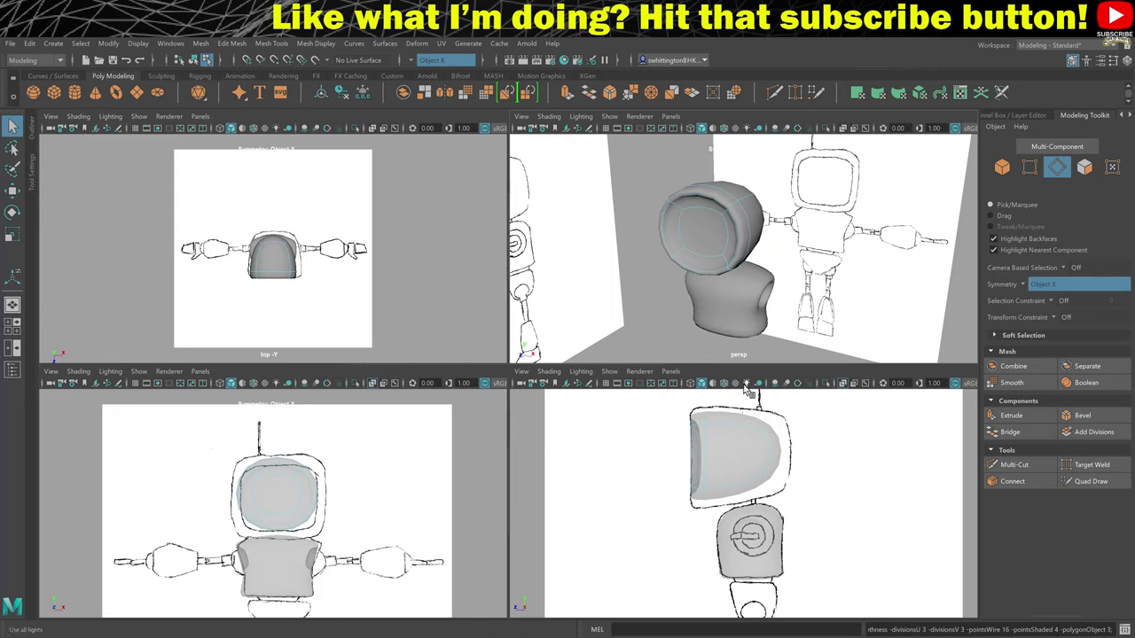
Crease the four edges around the back of the head with the Crease tool until they approach the side outline.
double_click(732, 198)
double_click(722, 225)
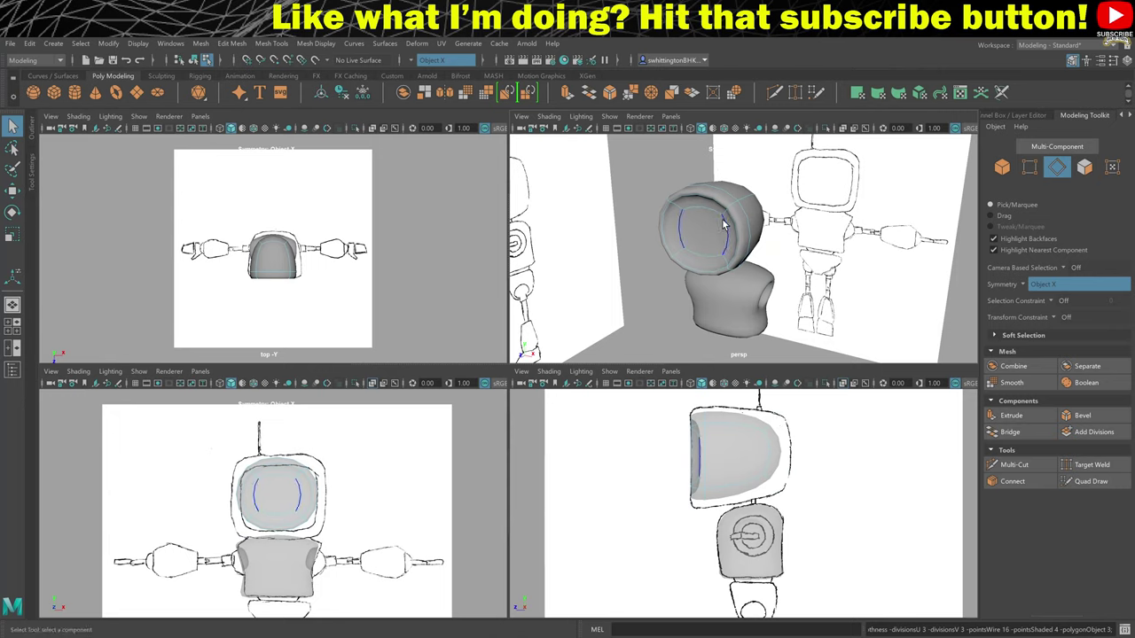
left_click_drag(832, 216, 761, 215, "alt")
left_click(756, 200)
scroll(760, 216, "up", 3)
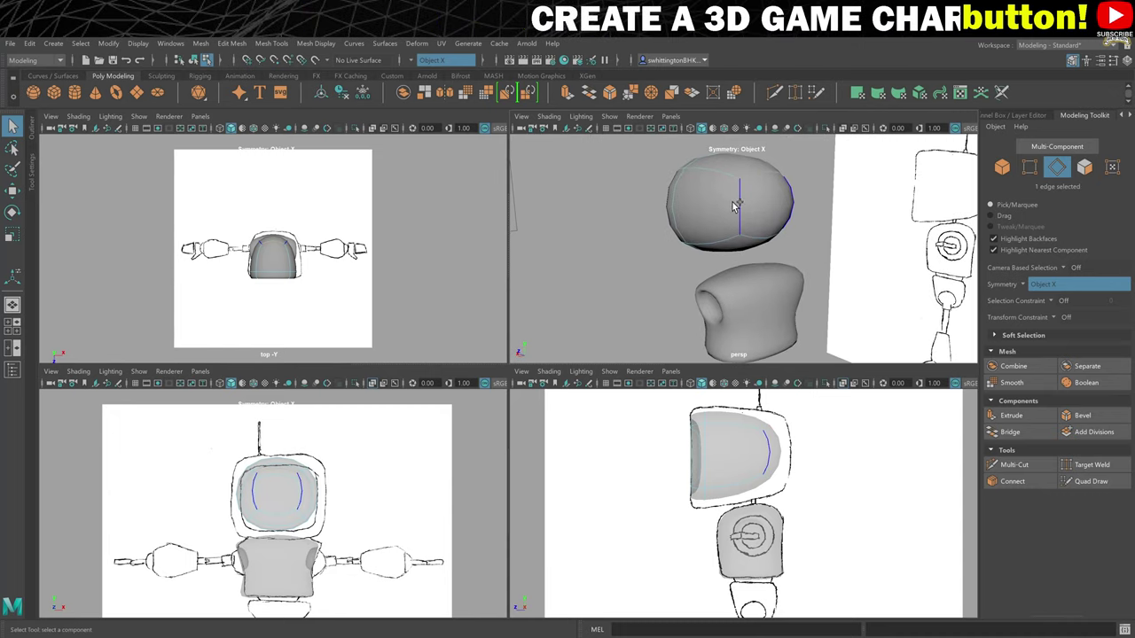
left_click(737, 204, "shift")
left_click(763, 239, "shift")
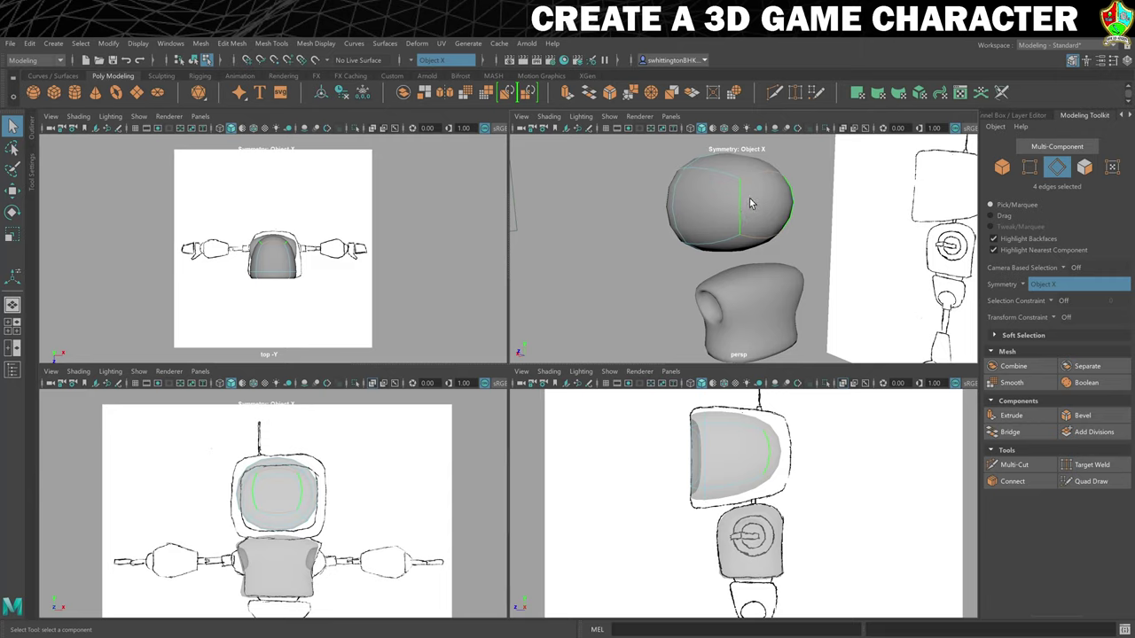
left_click(272, 44)
left_click(299, 110)
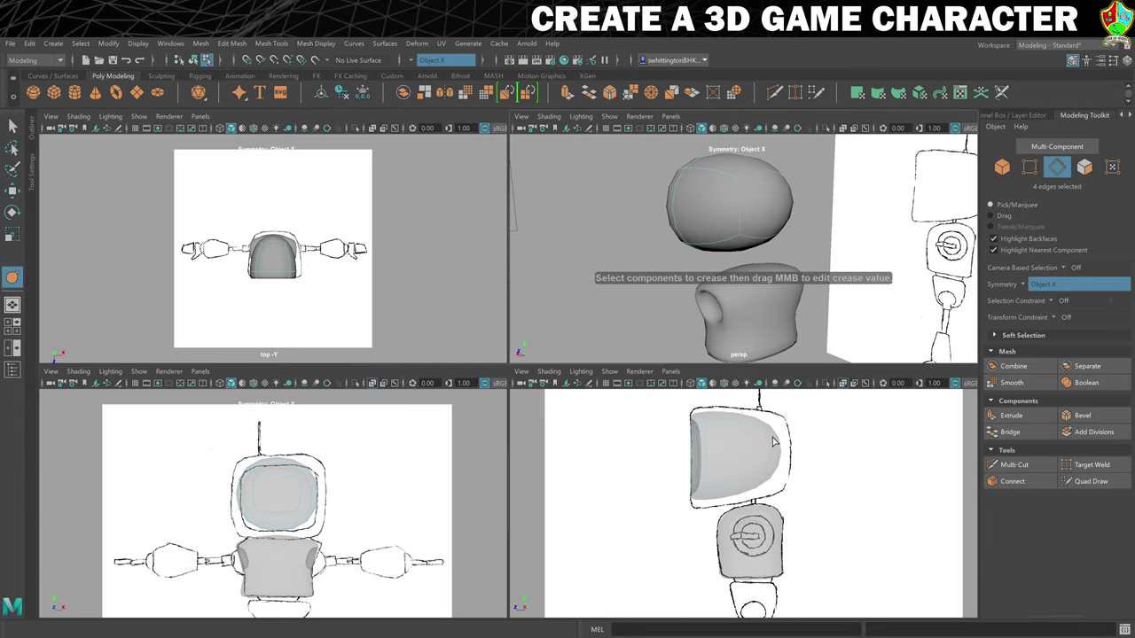
middle_click_drag(608, 487, 649, 488)
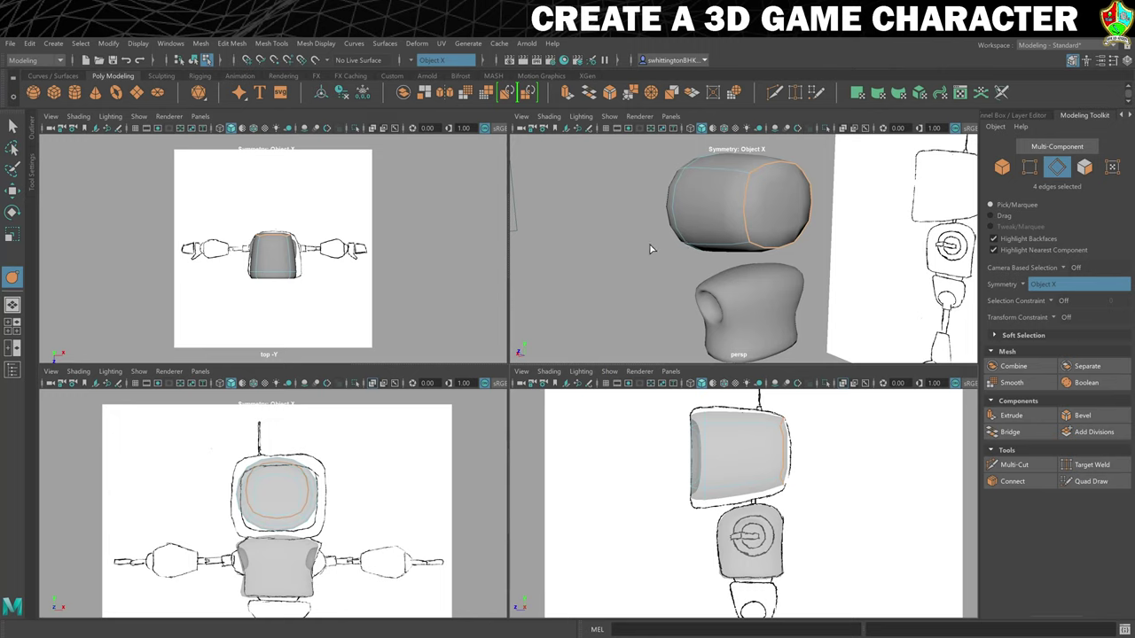
Crease the head's 12 corner edges, running along its length and diagonally across the front frame and screen recess.
left_click_drag(626, 259, 714, 188, "alt")
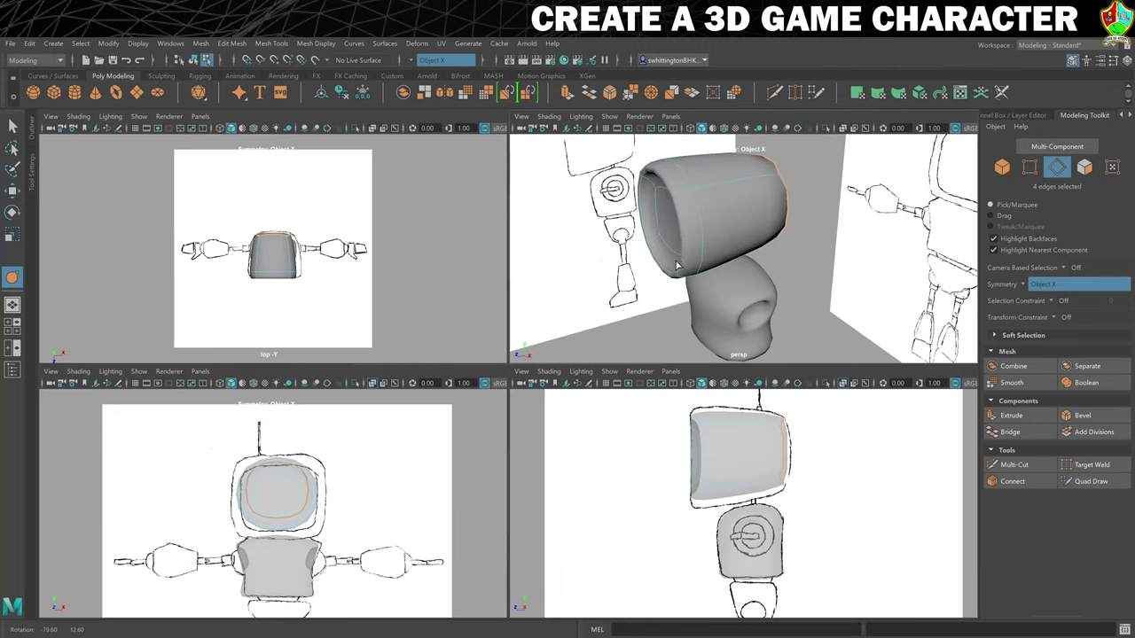
double_click(719, 188)
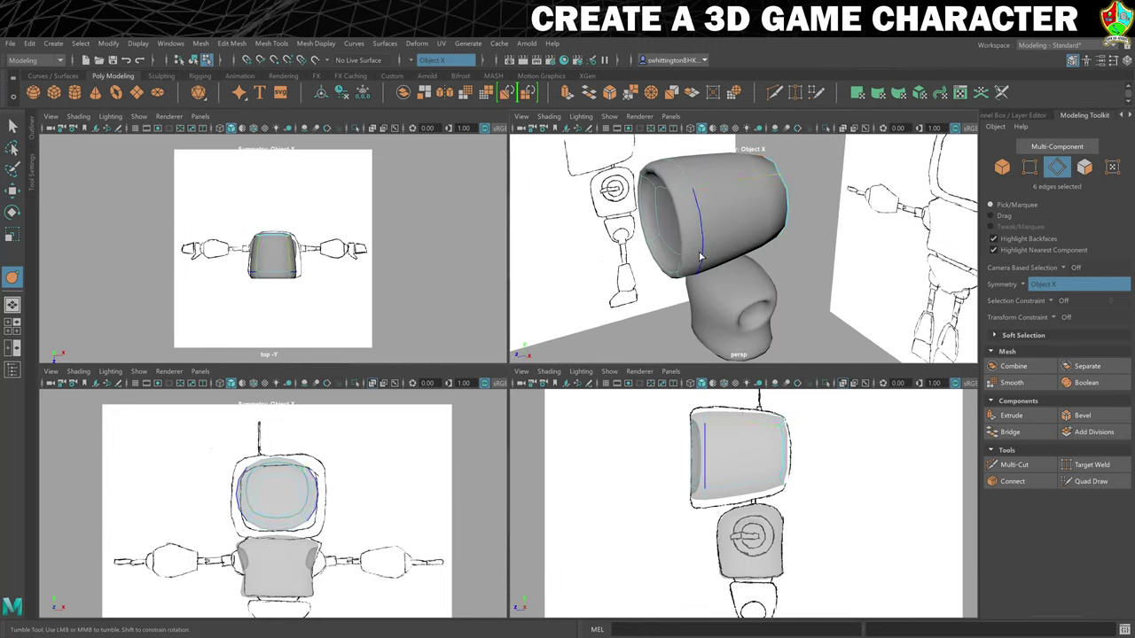
left_click_drag(649, 263, 693, 258, "alt")
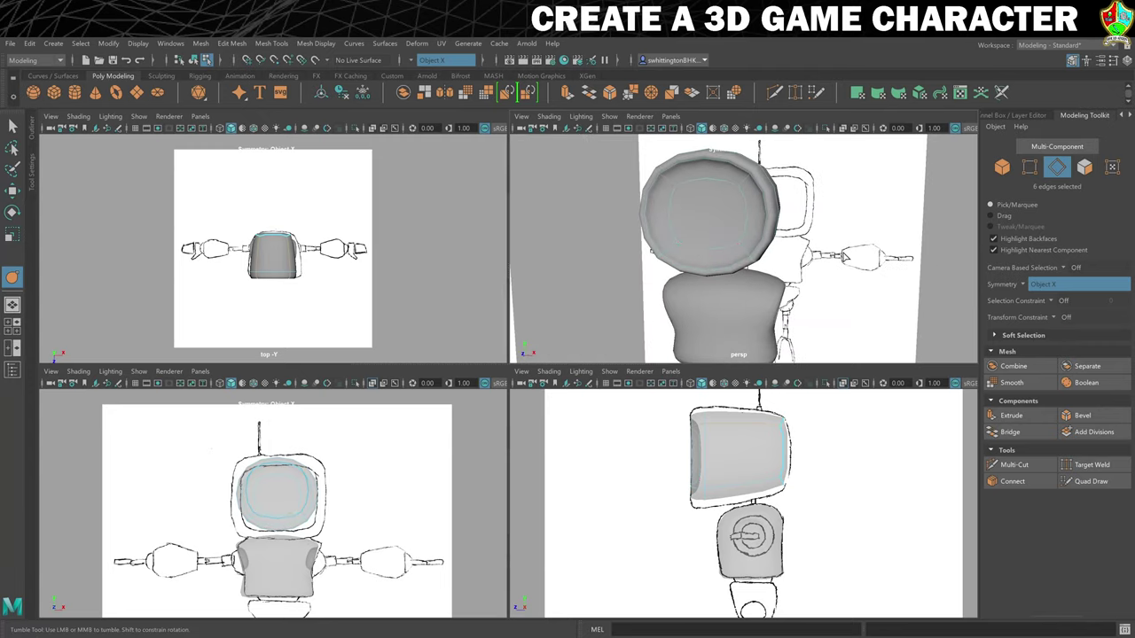
left_click_drag(843, 257, 807, 248, "alt")
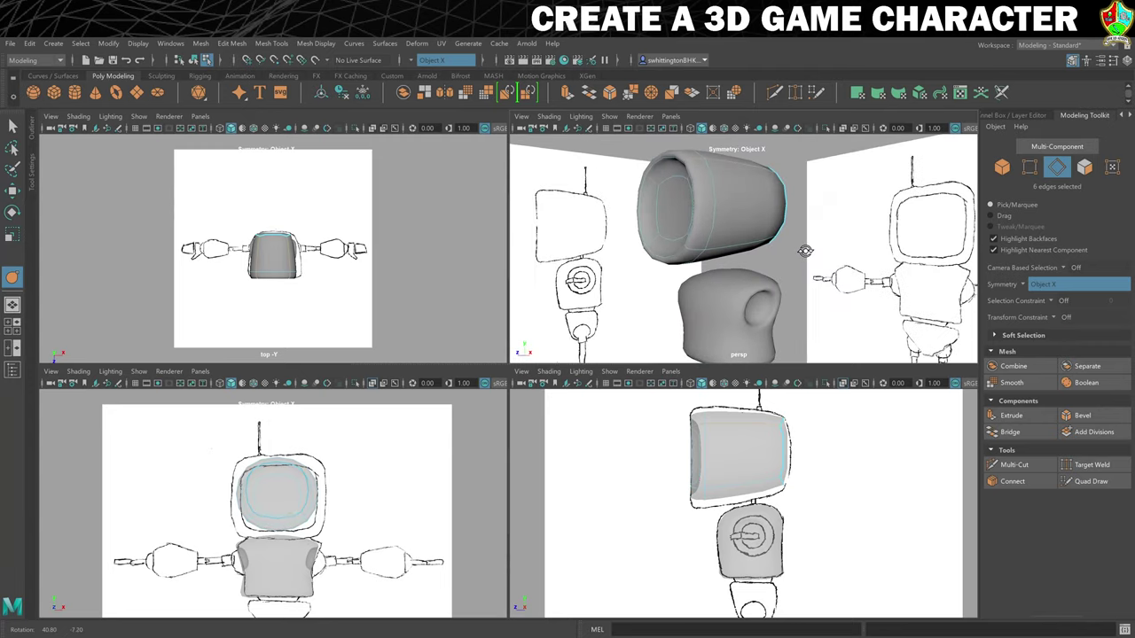
left_click(726, 250, "shift")
left_click(686, 266, "shift")
mouse_move(646, 262)
left_mouse_down("alt")
mouse_move(682, 256)
mouse_move(665, 259)
left_mouse_up("alt")
left_click(666, 260, "shift")
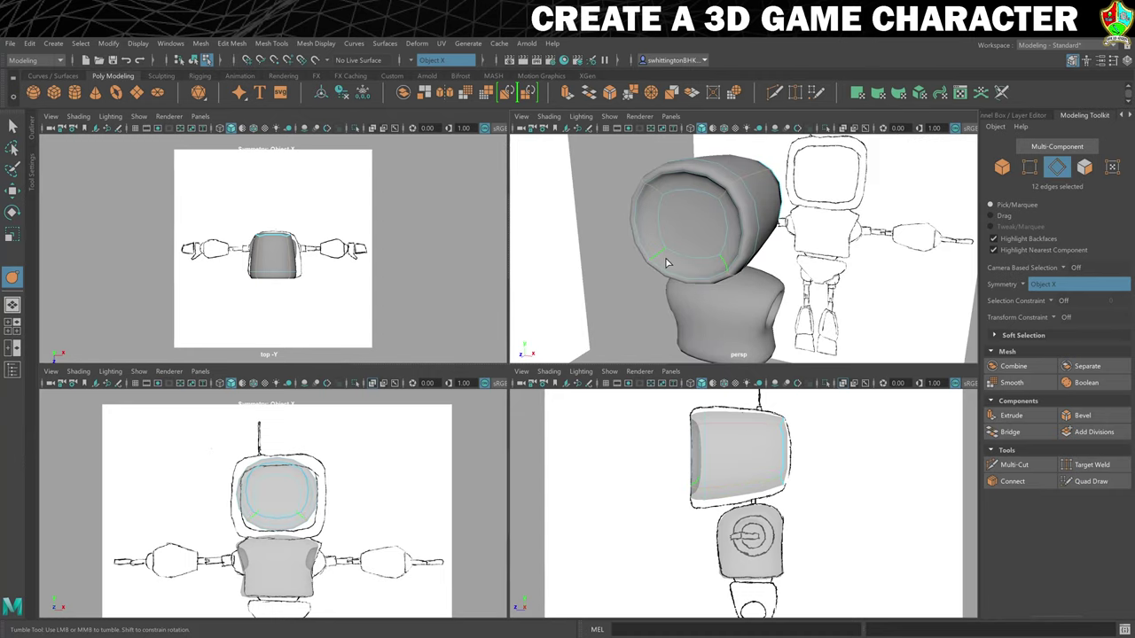
left_click(754, 180)
middle_click_drag(807, 295, 832, 302)
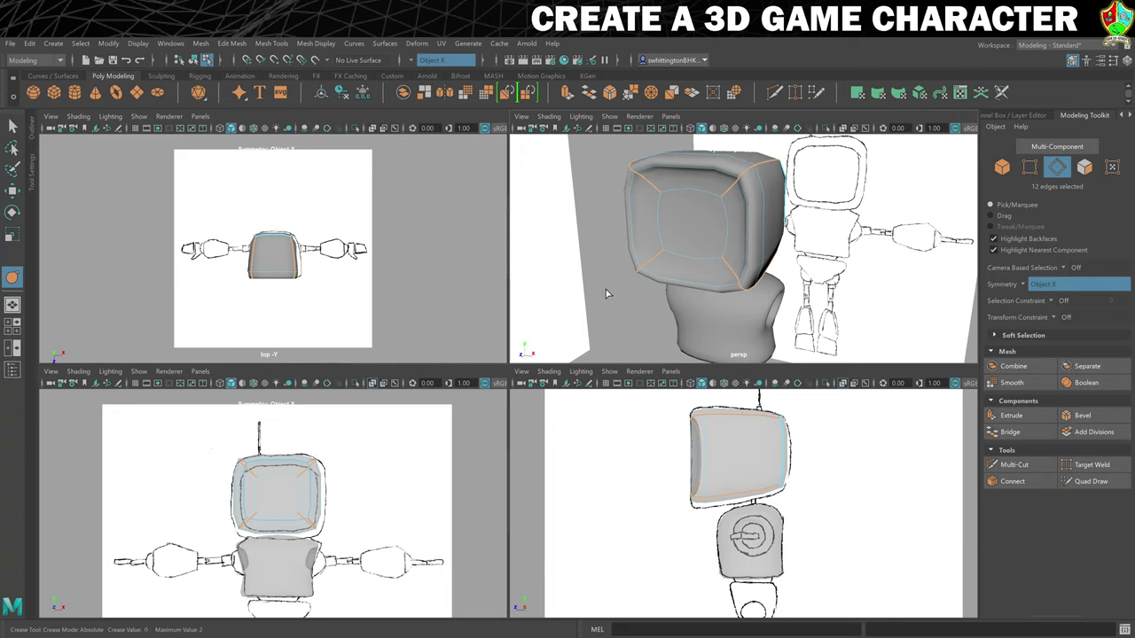
middle_click_drag(605, 291, 635, 300)
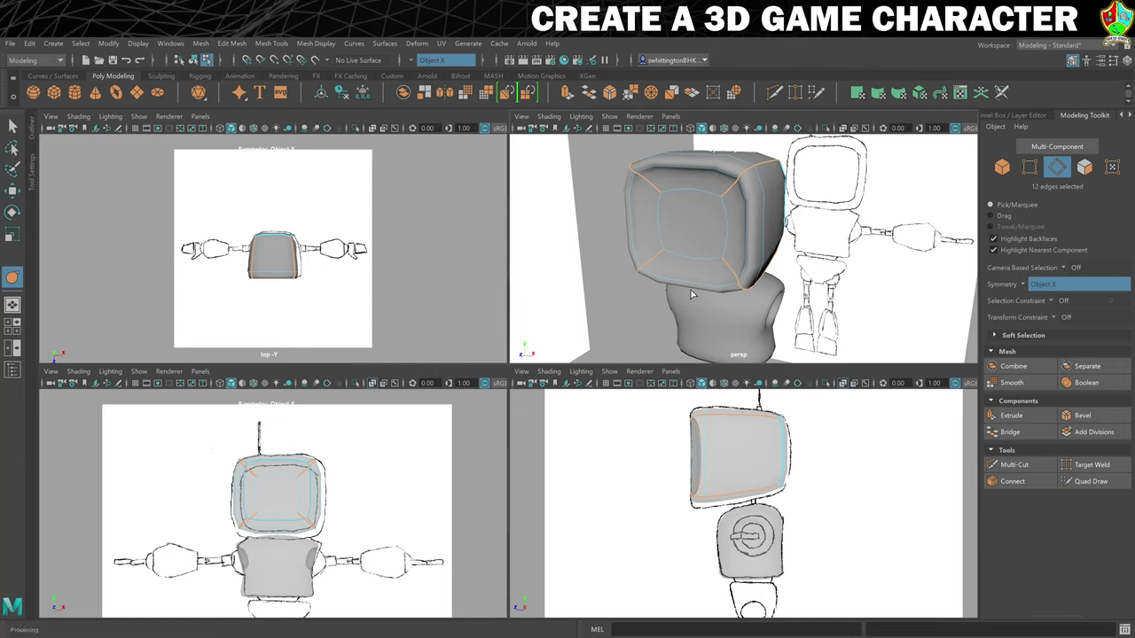
Crease the outer front rim and the screen opening's edge loop to about 0.73.
double_click(706, 157)
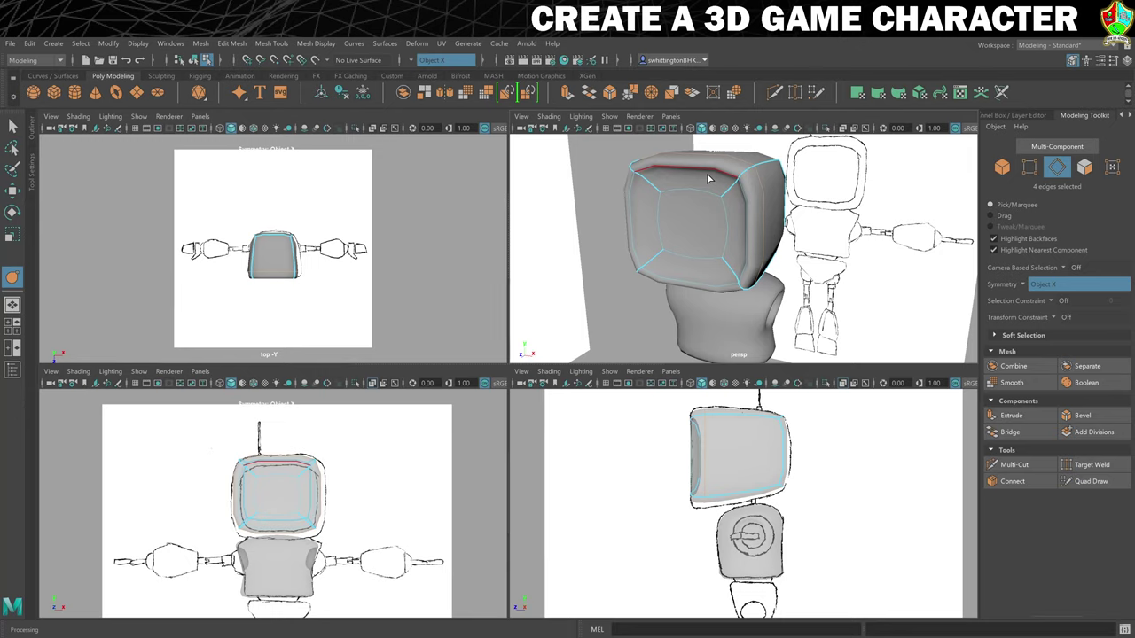
double_click(708, 178, "shift")
middle_click_drag(583, 489, 603, 472)
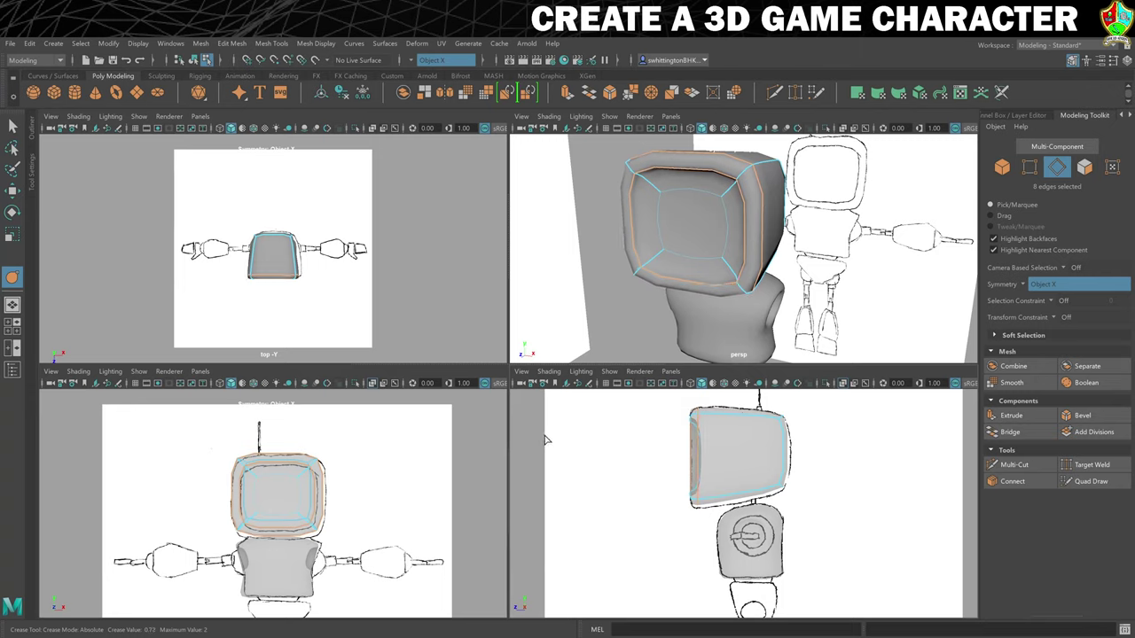
Crease the four edges of the recessed screen face strongly to square off the recess.
left_click(603, 330)
left_click(699, 194)
left_click(727, 227, "shift")
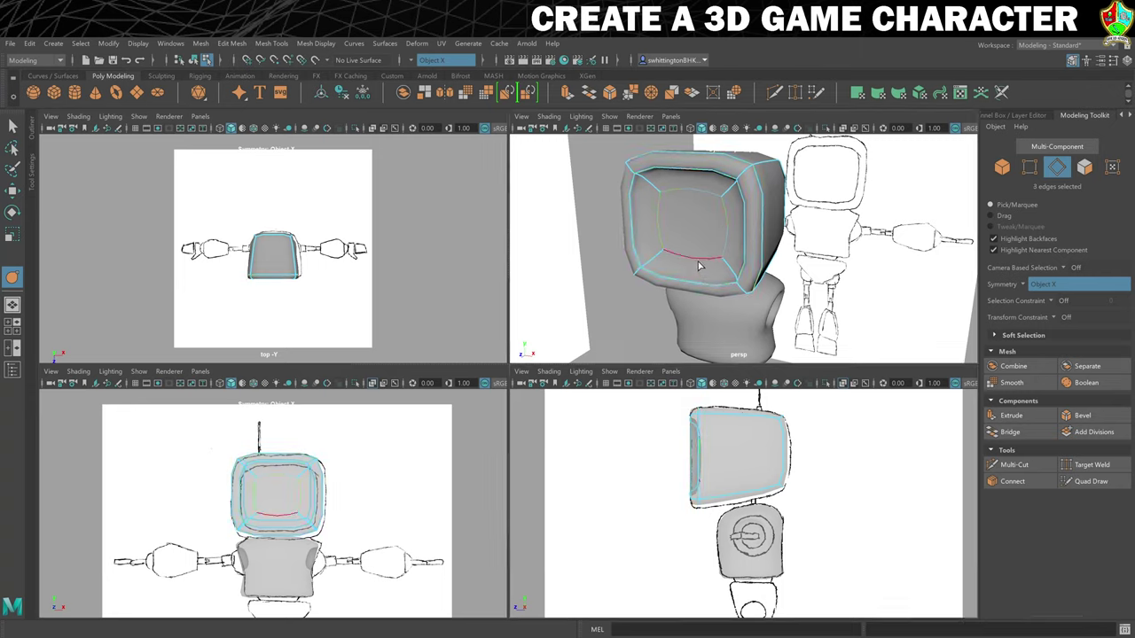
left_click(698, 263, "shift")
middle_click_drag(575, 257, 684, 251)
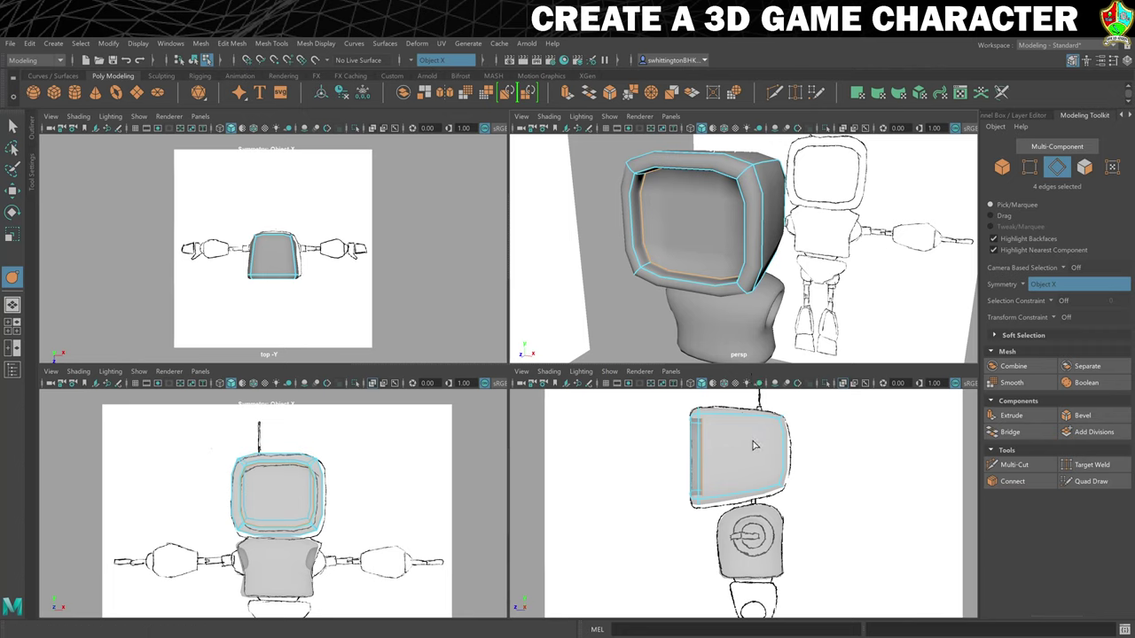
Move the head's lower back corner vertices to about Y 34.55, Z -18.33 to match the side drawing.
key("w")
right_click_drag(755, 462, 707, 337)
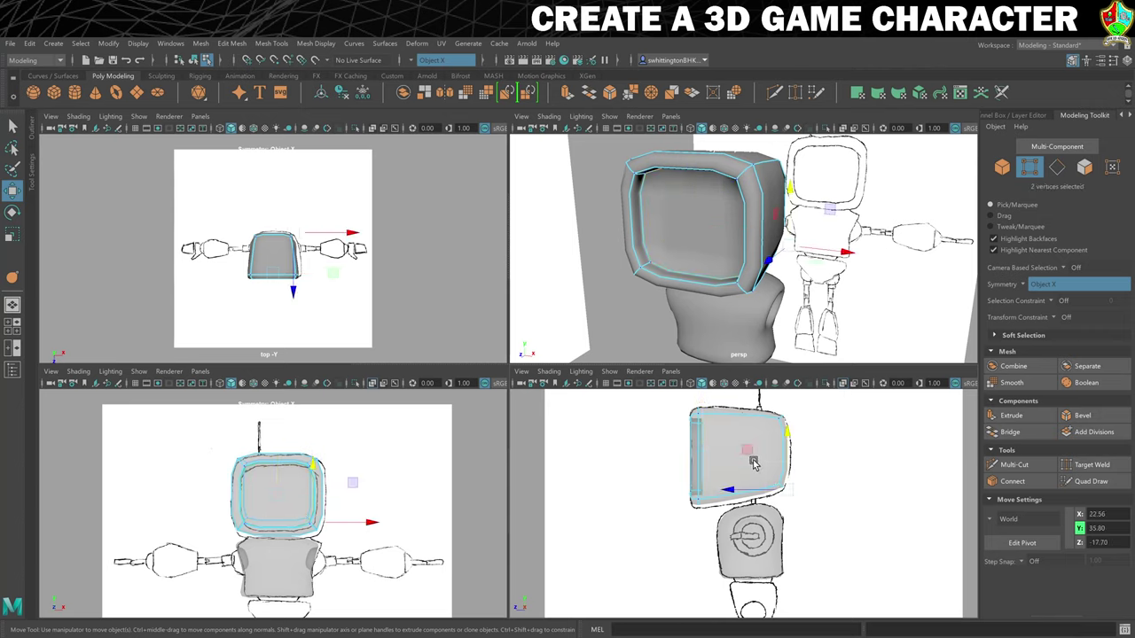
left_click(746, 452)
left_click_drag(746, 453, 747, 454)
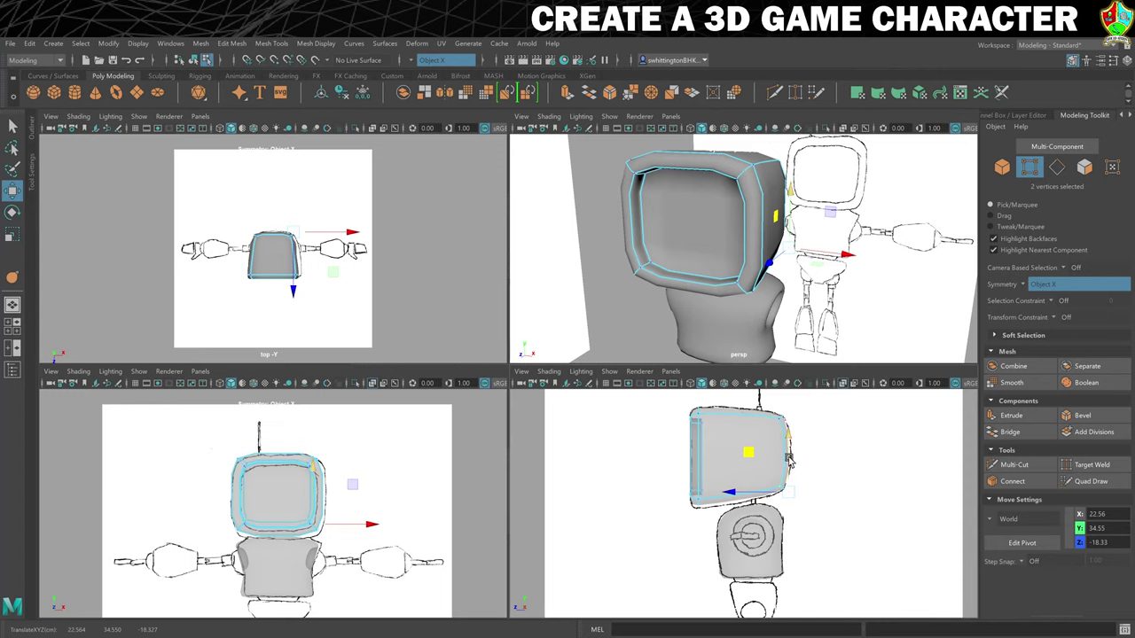
Select the head's eight lower corner vertices and move them down to about Y 29.06, following the front drawing.
scroll(443, 520, "up", 1)
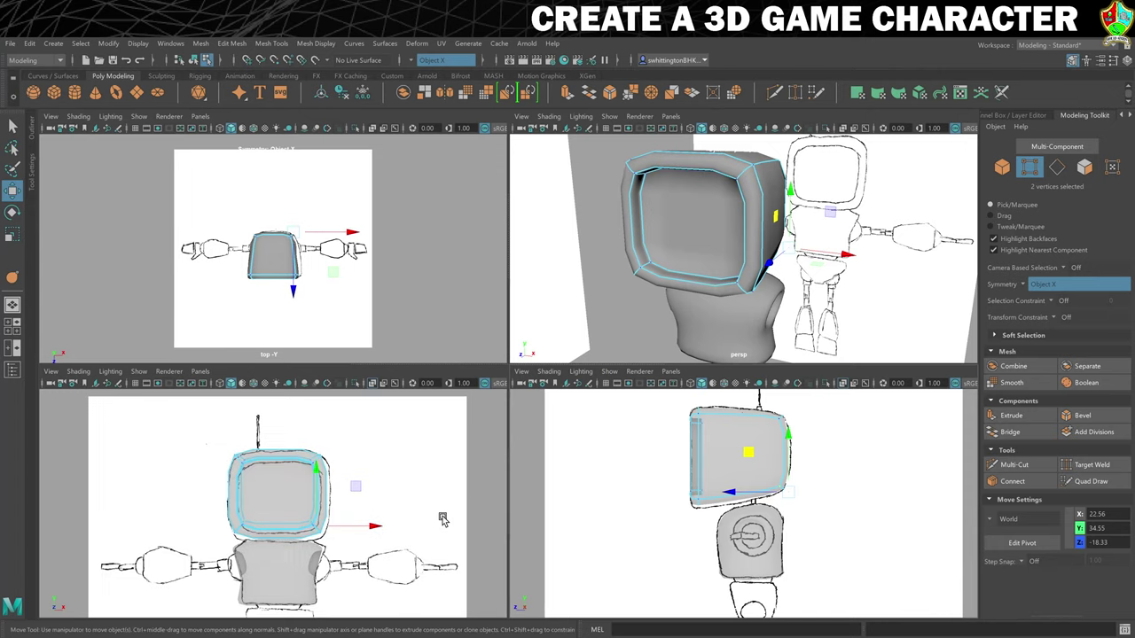
scroll(443, 520, "up", 2)
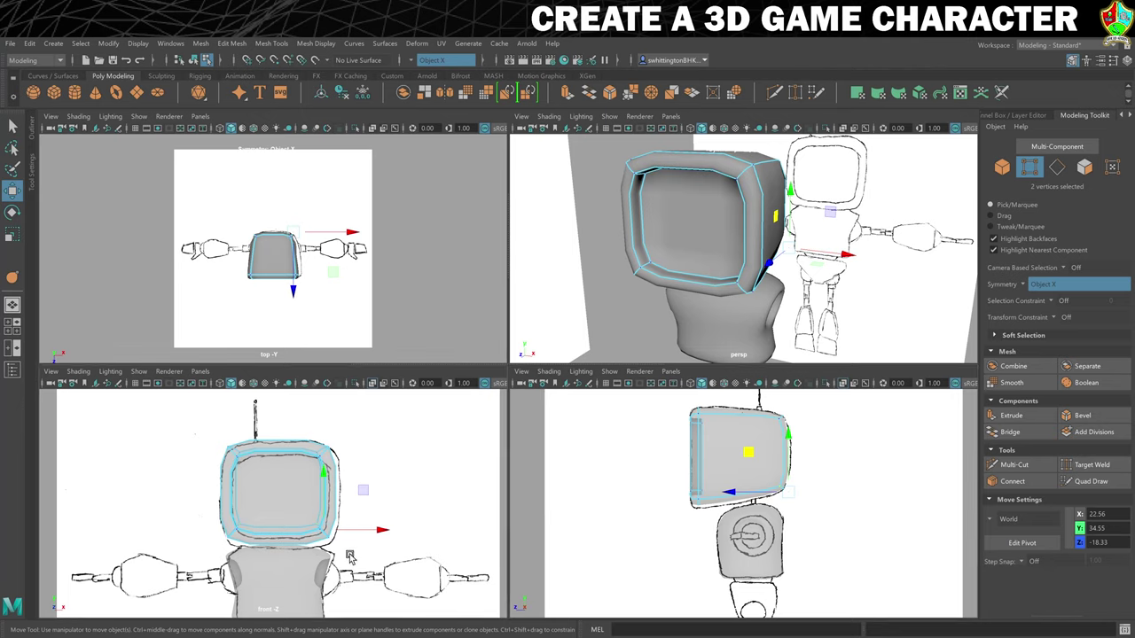
left_click_drag(349, 553, 367, 555)
left_click_drag(331, 479, 331, 489)
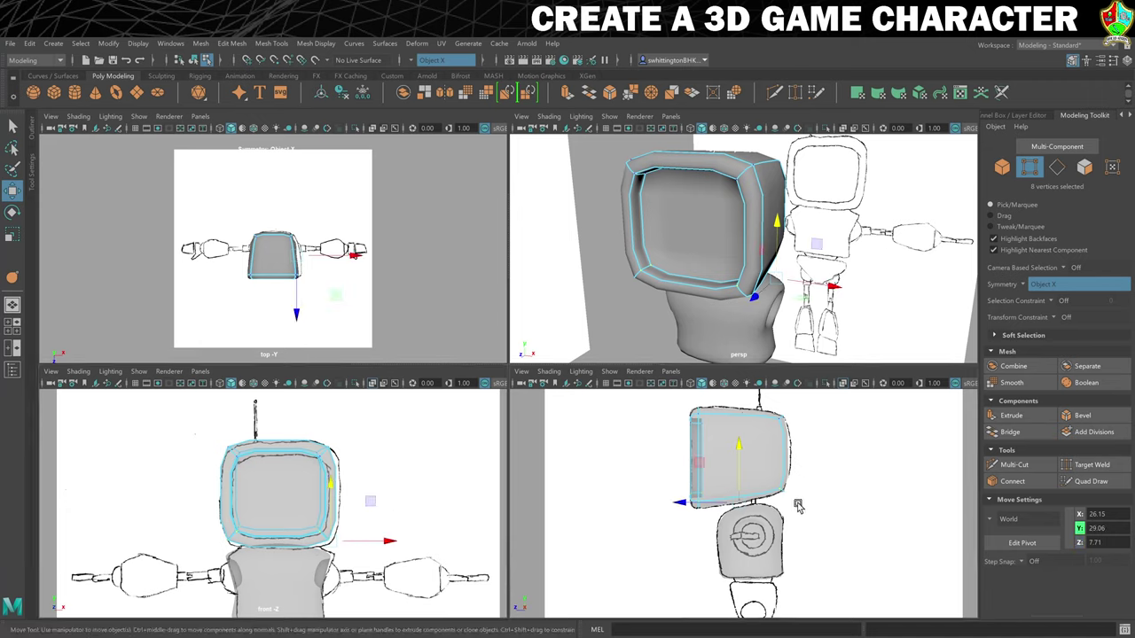
Raise the head's two lower back corner vertices to about Y 34.63 and return the head to object mode.
left_click_drag(797, 505, 788, 436)
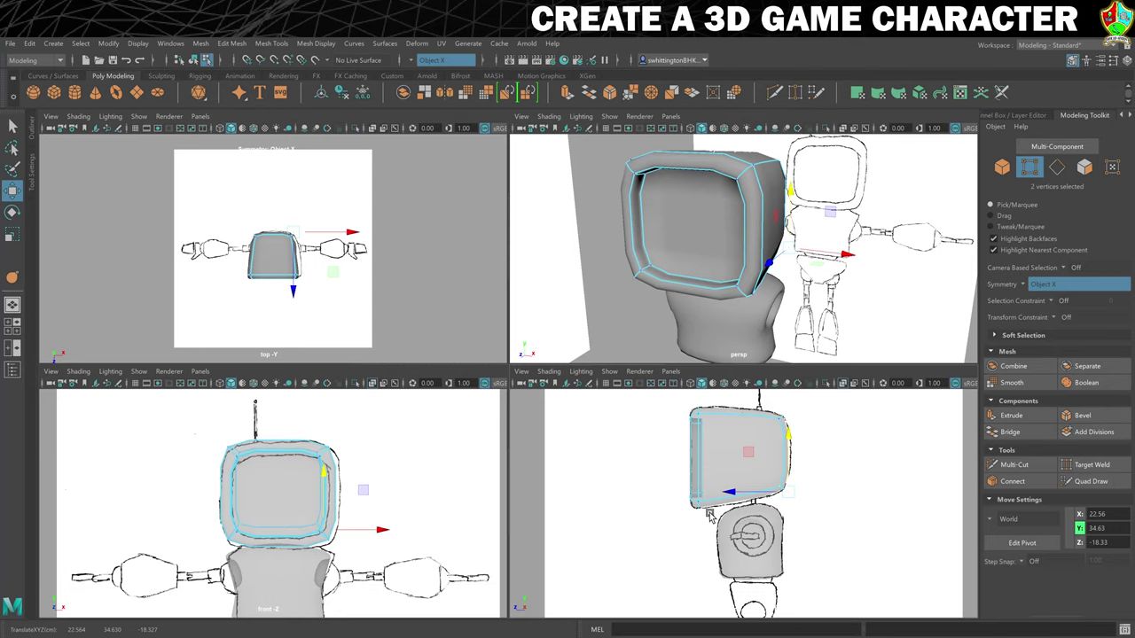
right_click(719, 211)
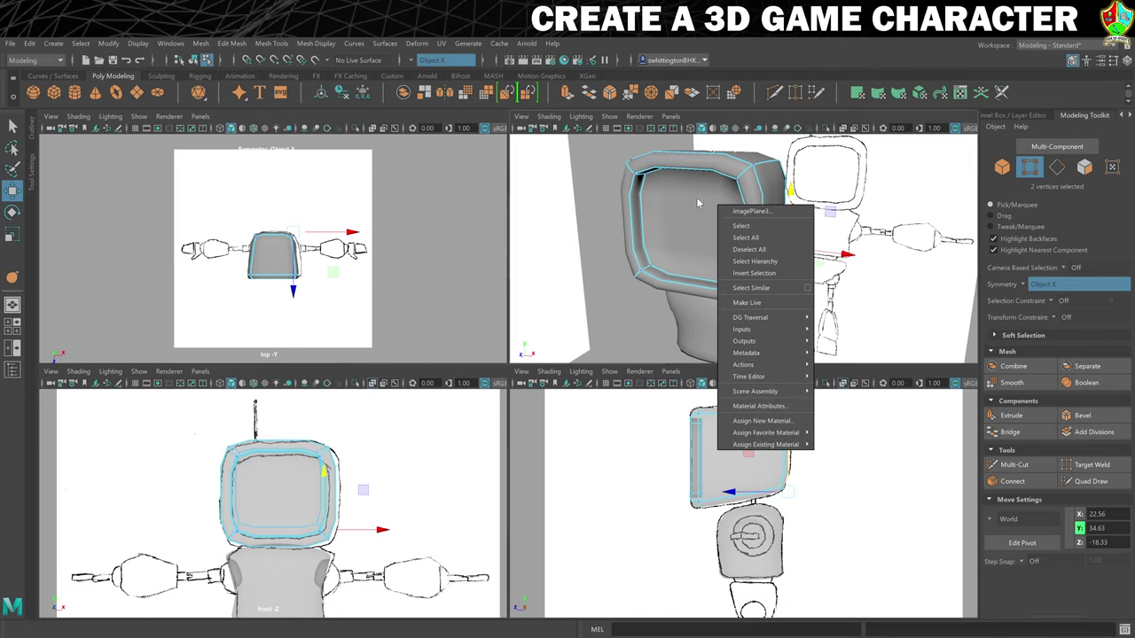
left_click(699, 204)
right_click(690, 220)
left_click(689, 222)
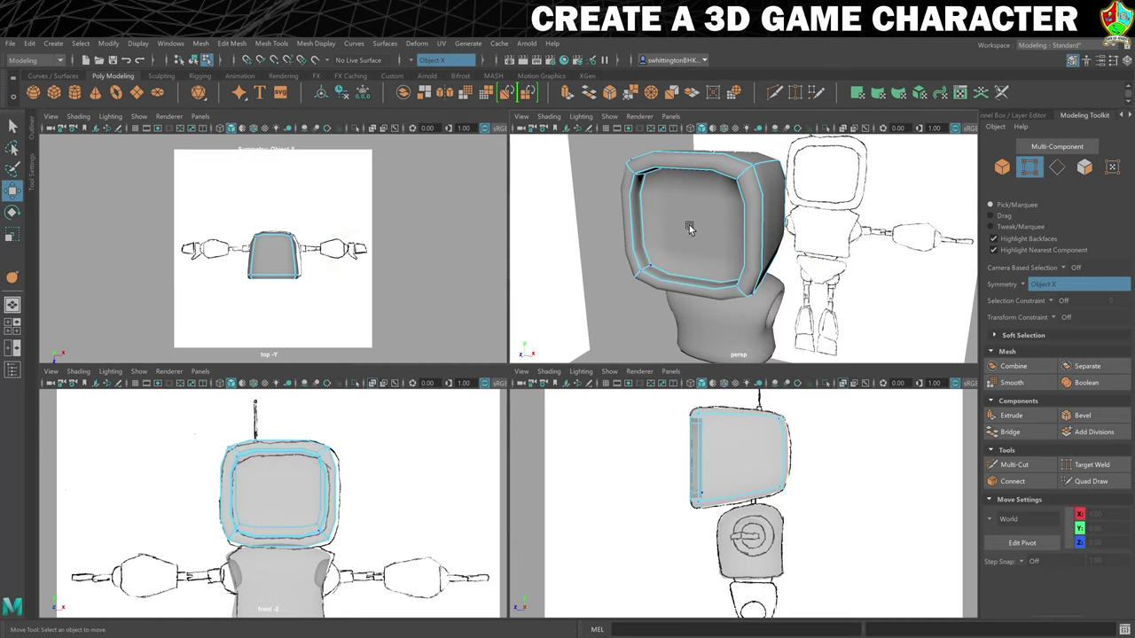
right_click_drag(690, 222, 758, 200)
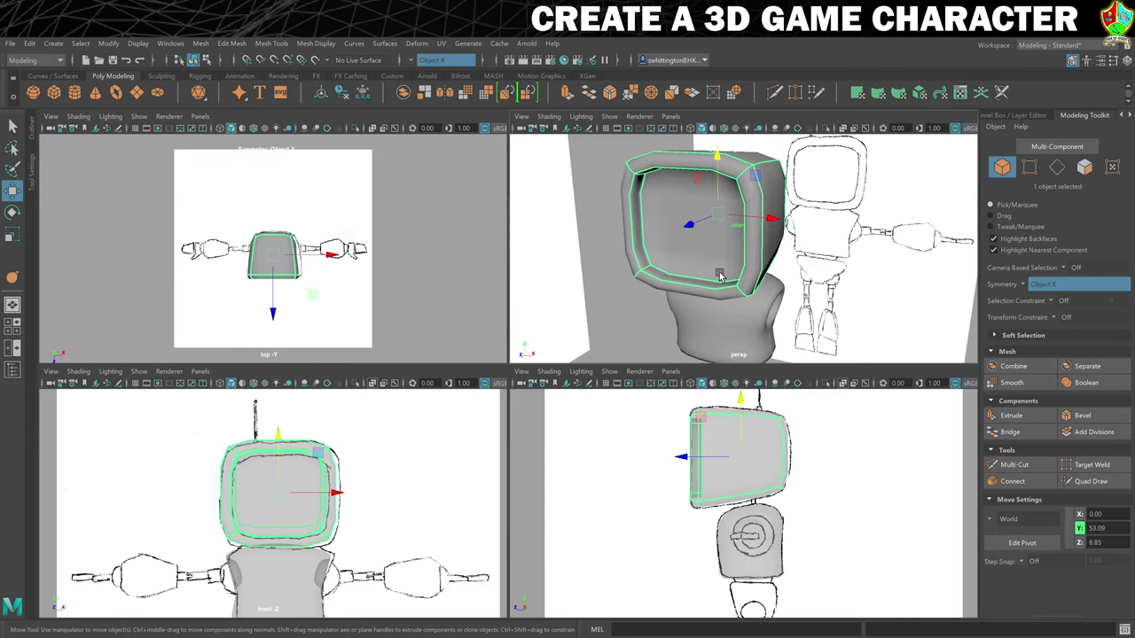
Rename the head object as Head.
left_click(1009, 116)
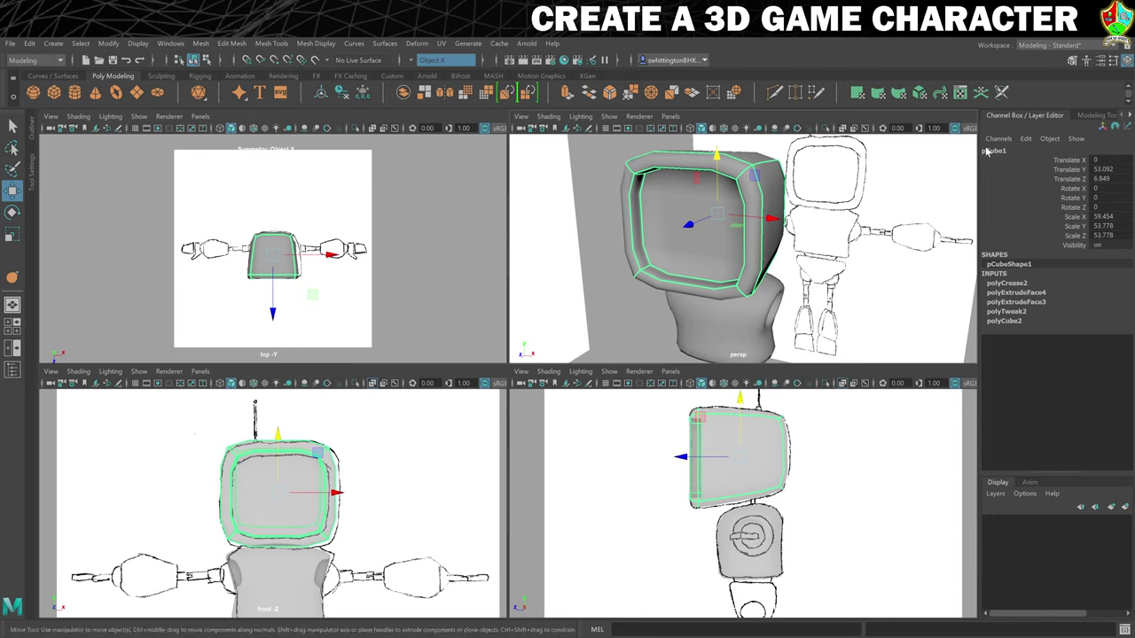
double_click(994, 150)
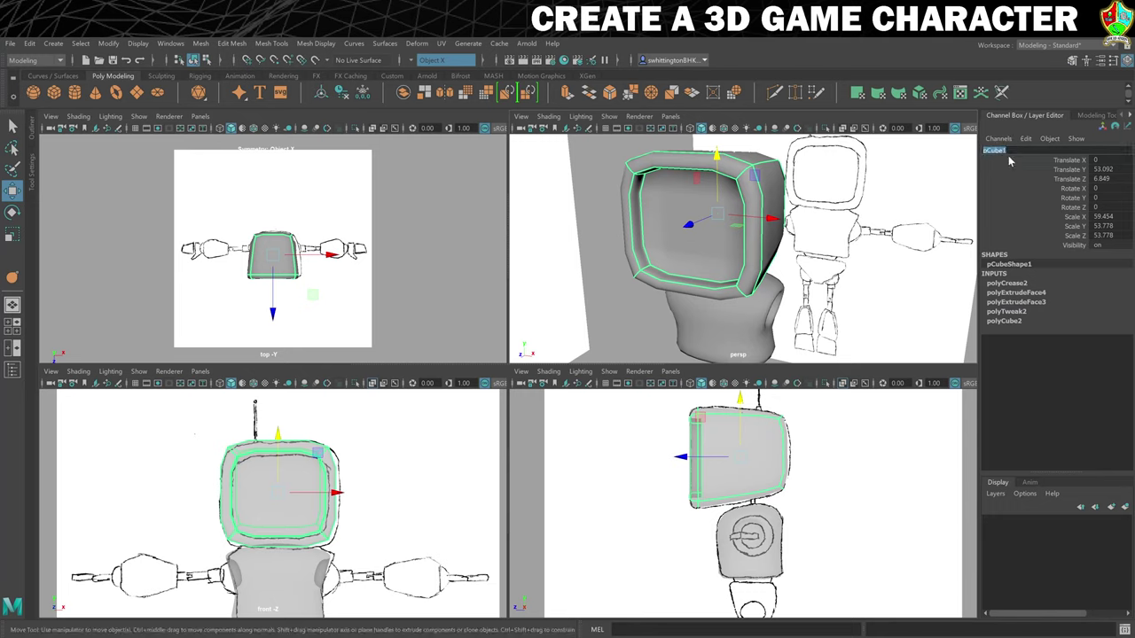
type("HeaD")
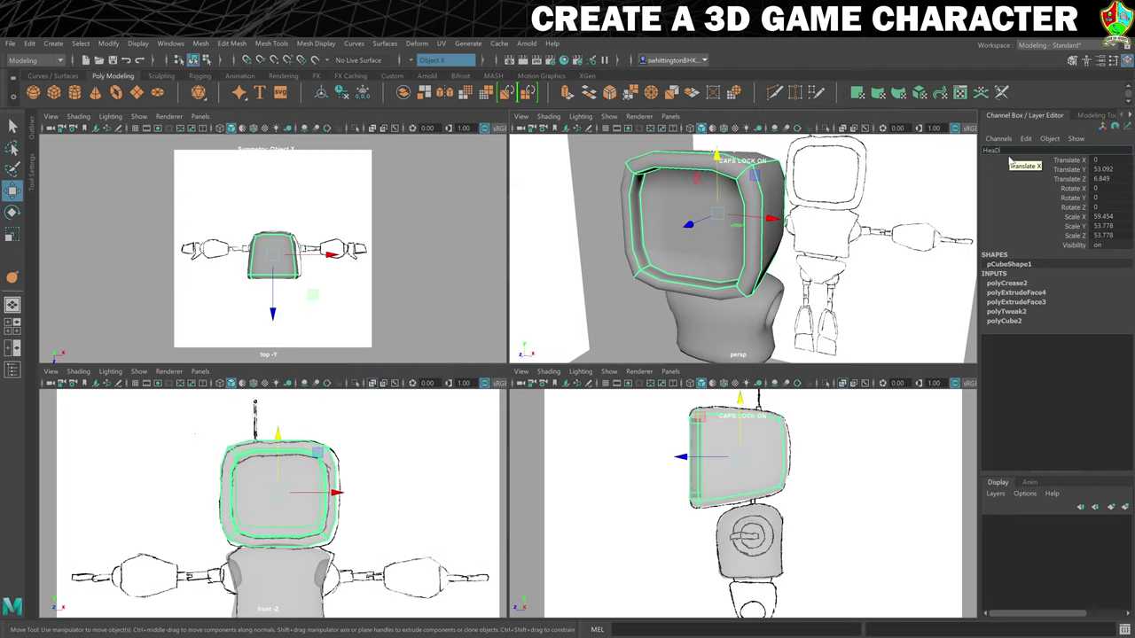
key("Caps_Lock")
key("Return")
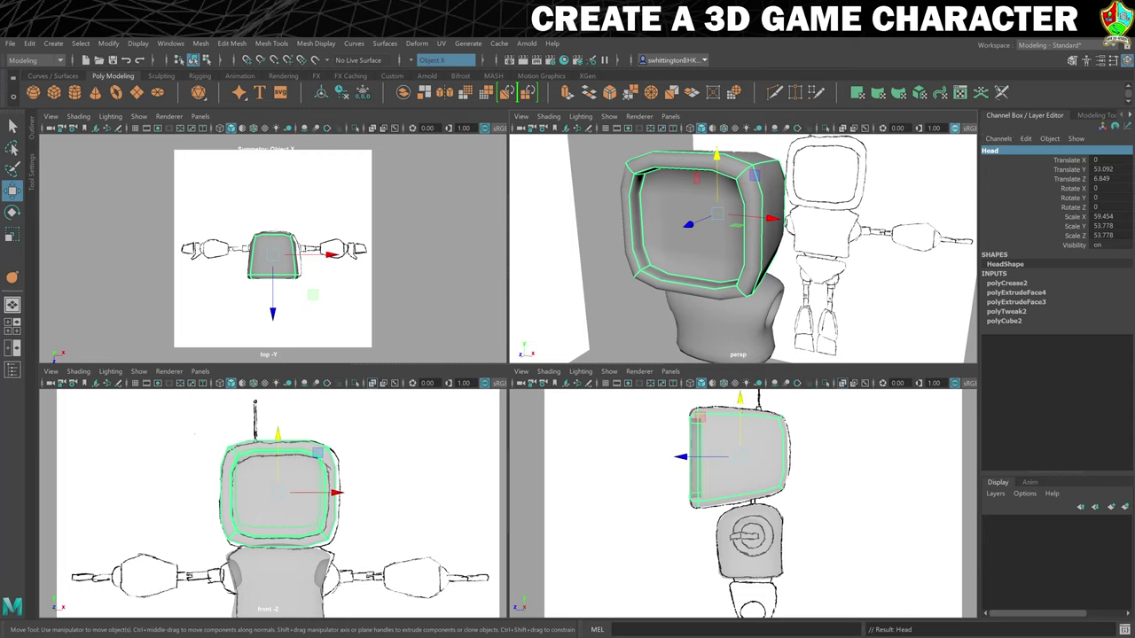
scroll(750, 222, "down", 5)
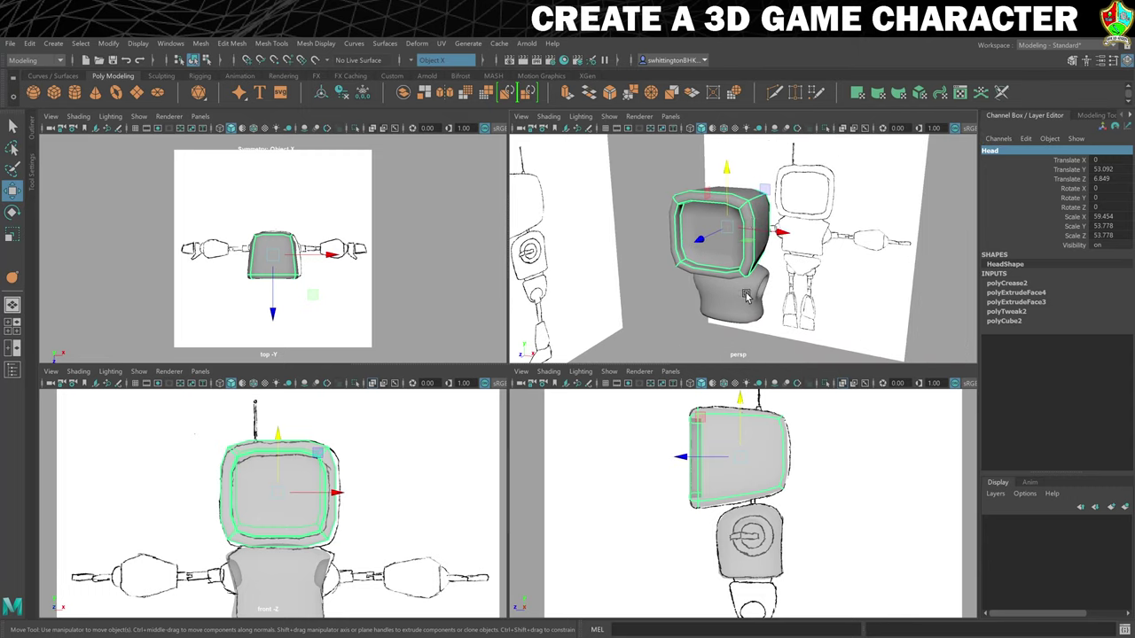
left_click(745, 295)
left_click(700, 221)
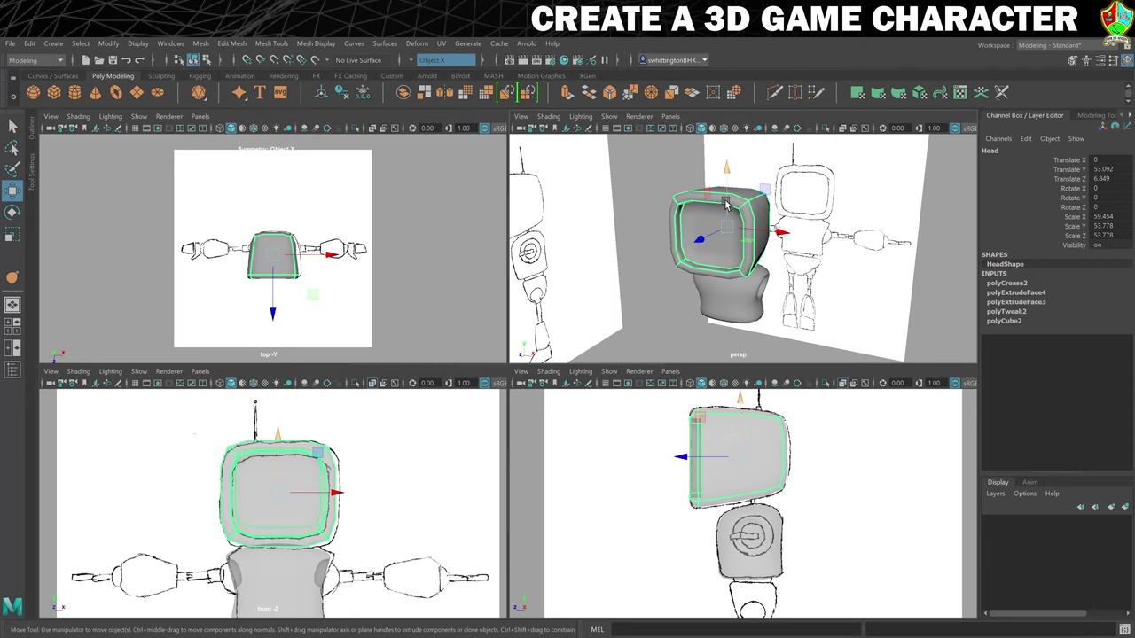
left_click(742, 171)
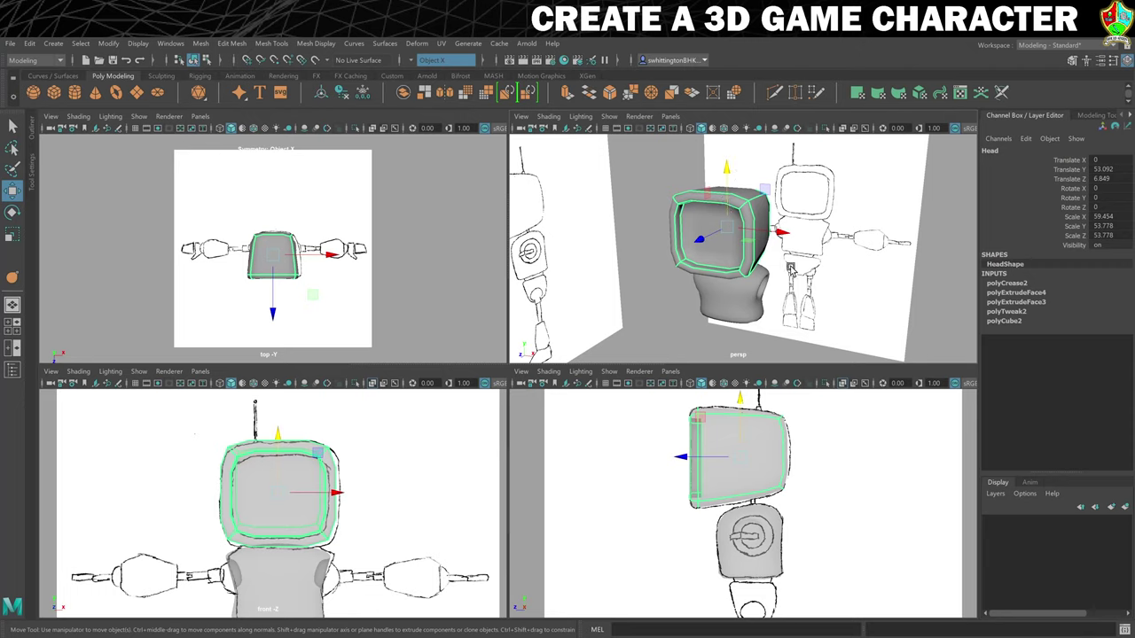
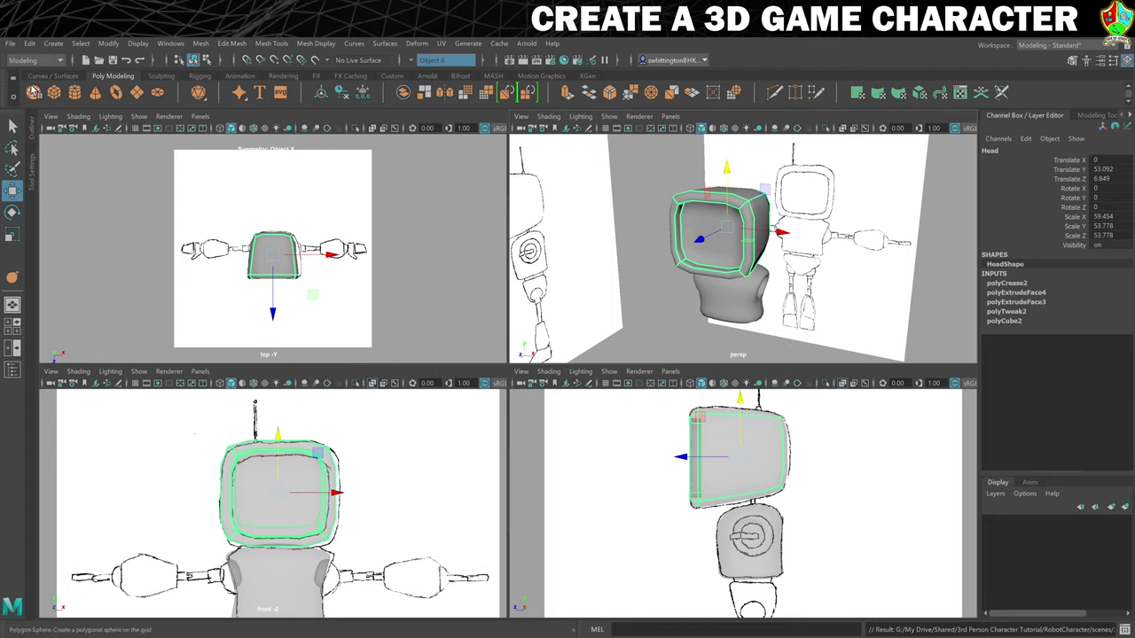
Create a polygon cube, lower it to about Y -26 below the torso, and name it Hips.
left_click(53, 93)
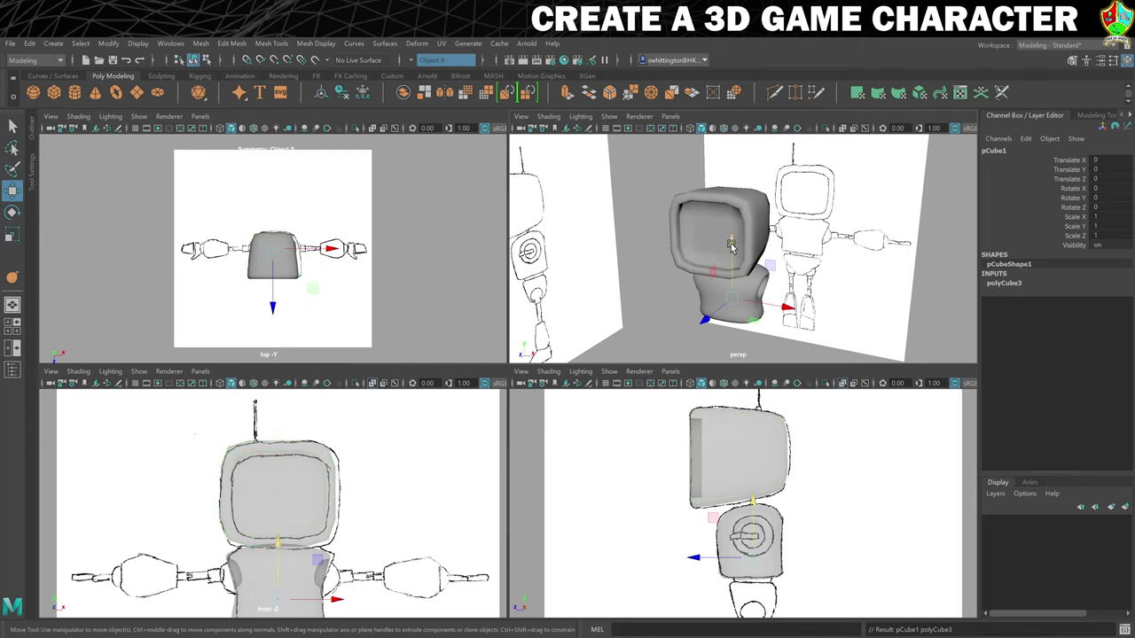
left_click_drag(732, 244, 727, 281)
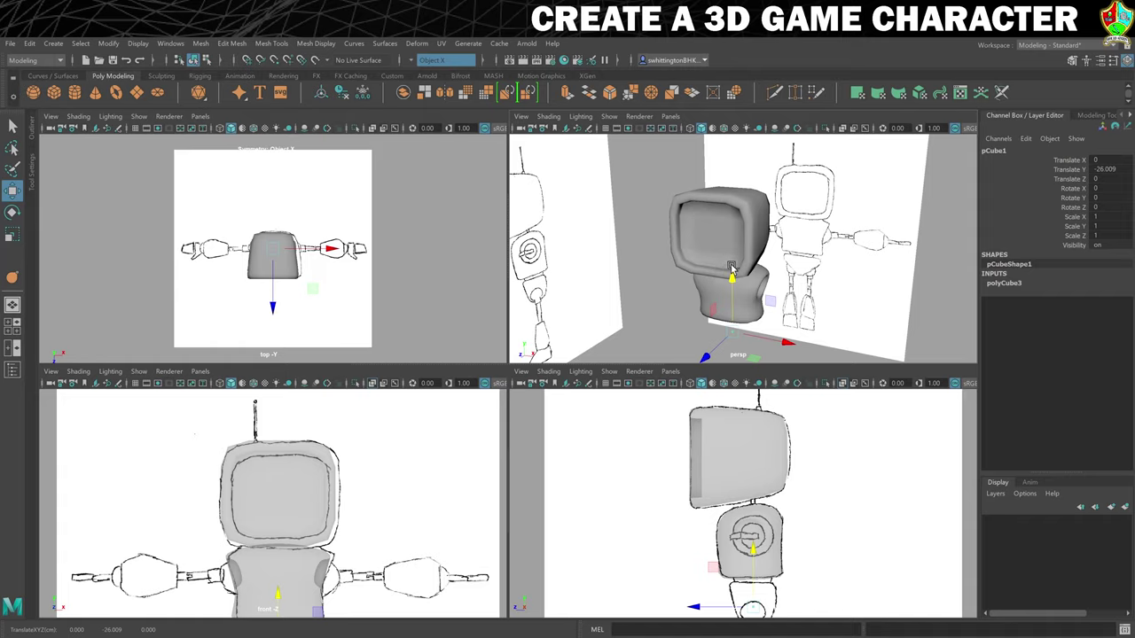
left_click(994, 151)
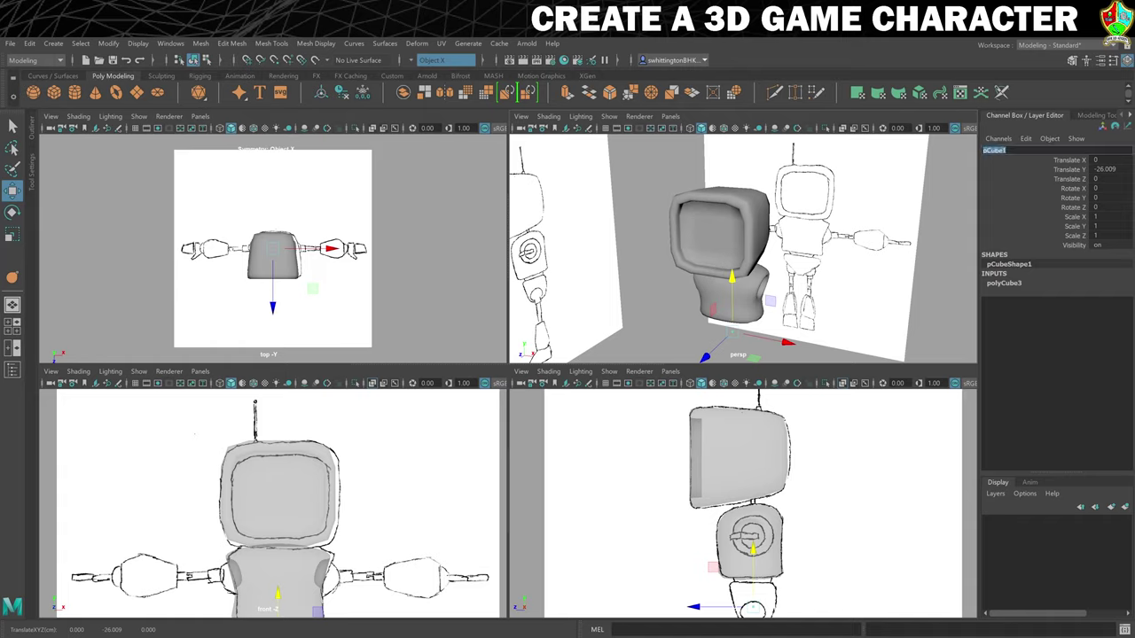
type("Hips")
key("Return")
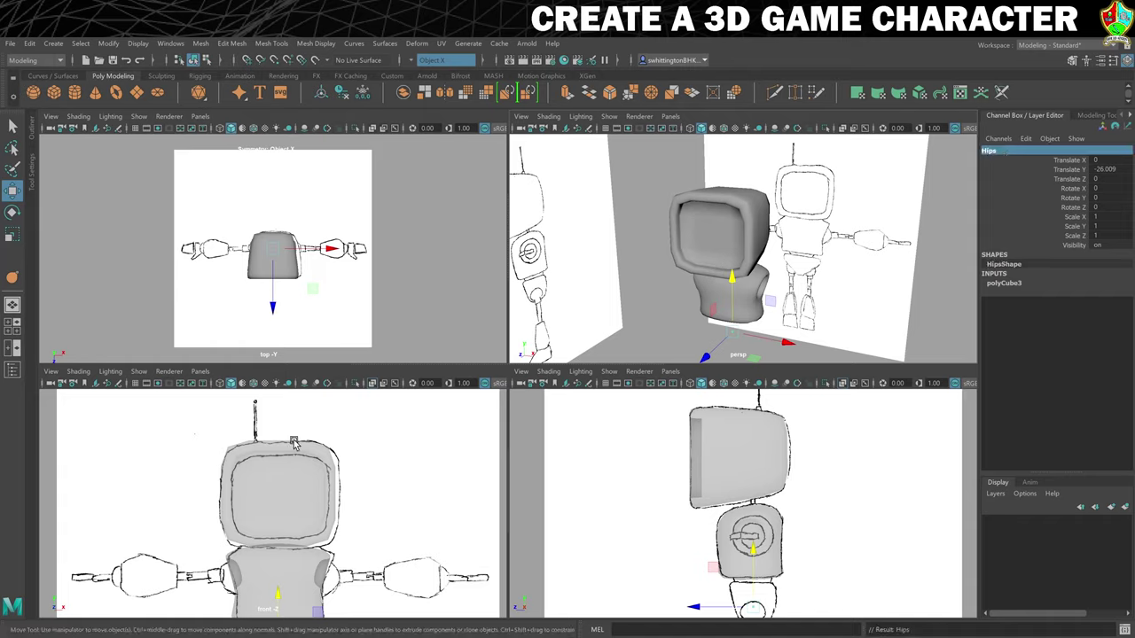
Scale the hips cube uniformly to about 36 over the pelvis in the reference drawings.
scroll(297, 501, "down", 4)
middle_click_drag(344, 551, 358, 458, "alt")
scroll(352, 499, "up", 3)
scroll(352, 501, "up", 5)
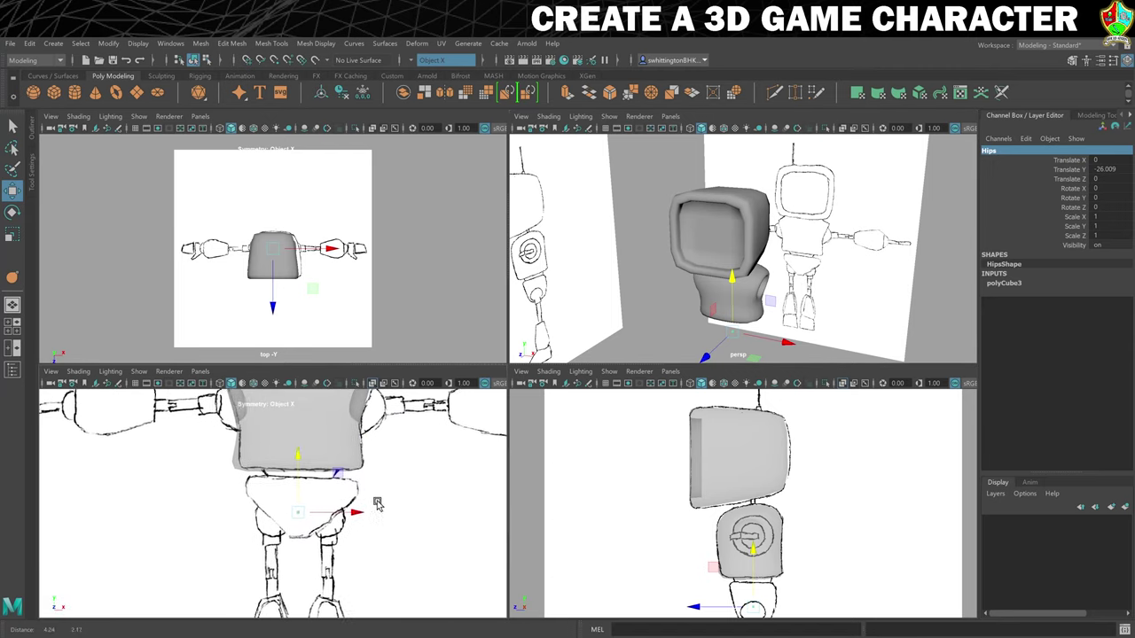
middle_click_drag(839, 575, 818, 499, "alt")
scroll(817, 500, "up", 4)
scroll(817, 501, "up", 1)
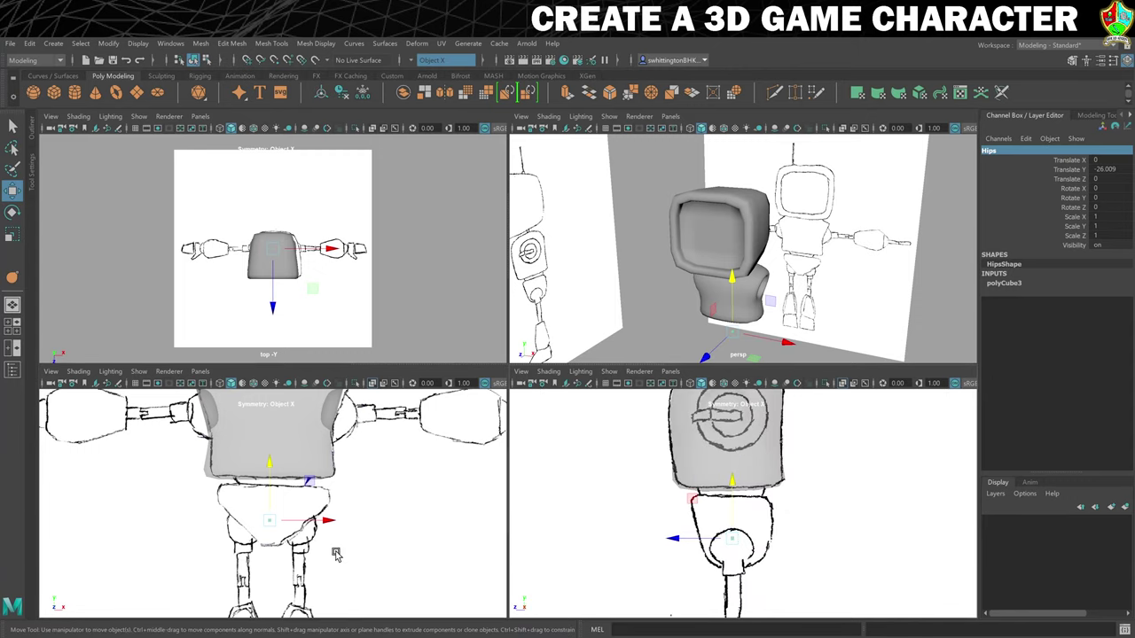
key("r")
left_click_drag(271, 523, 359, 522)
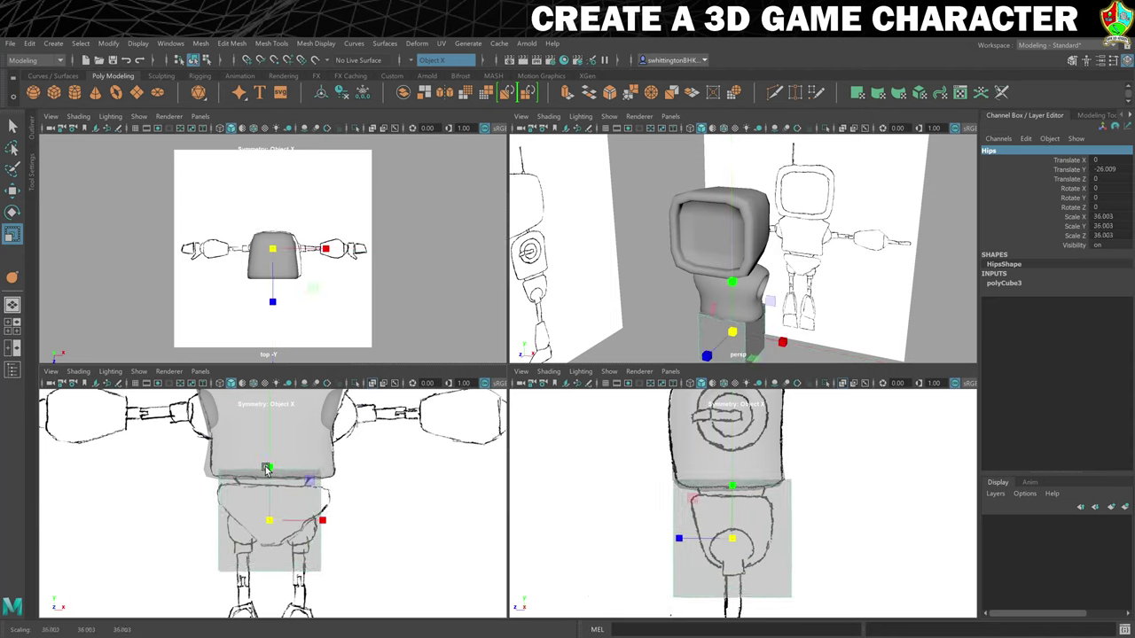
Fit the hips cube to the drawings at about Y -24.04, scaling it to about X 39, Y 21 and Z 24.8.
mouse_move(267, 470)
left_mouse_down()
mouse_move(276, 486)
mouse_move(274, 466)
left_mouse_up()
key("w")
key("r")
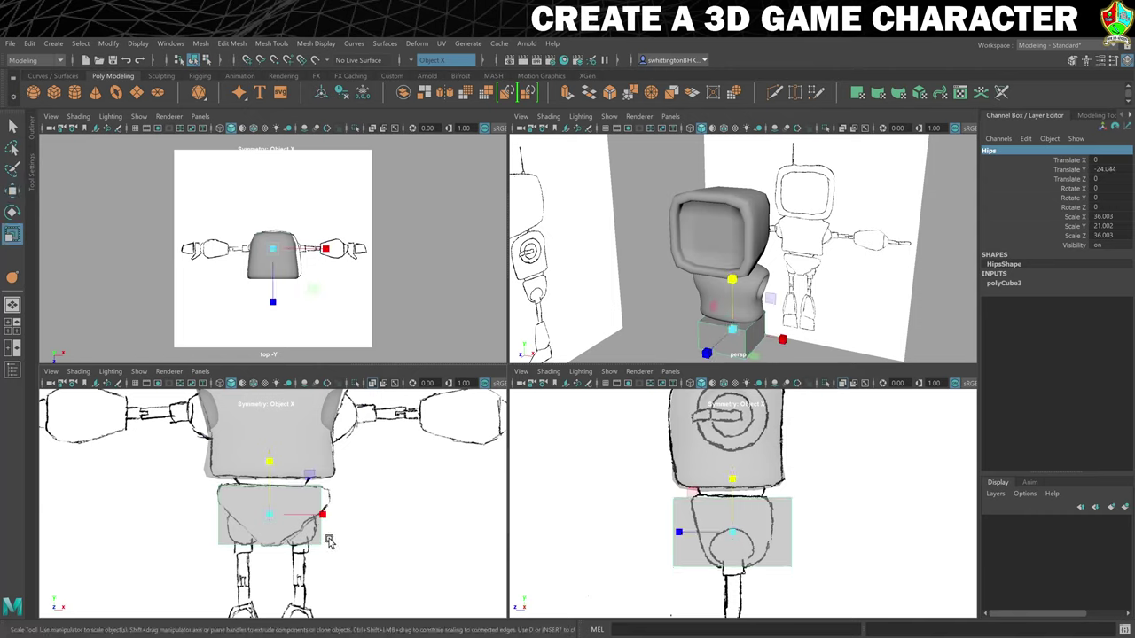
left_click_drag(321, 514, 325, 516)
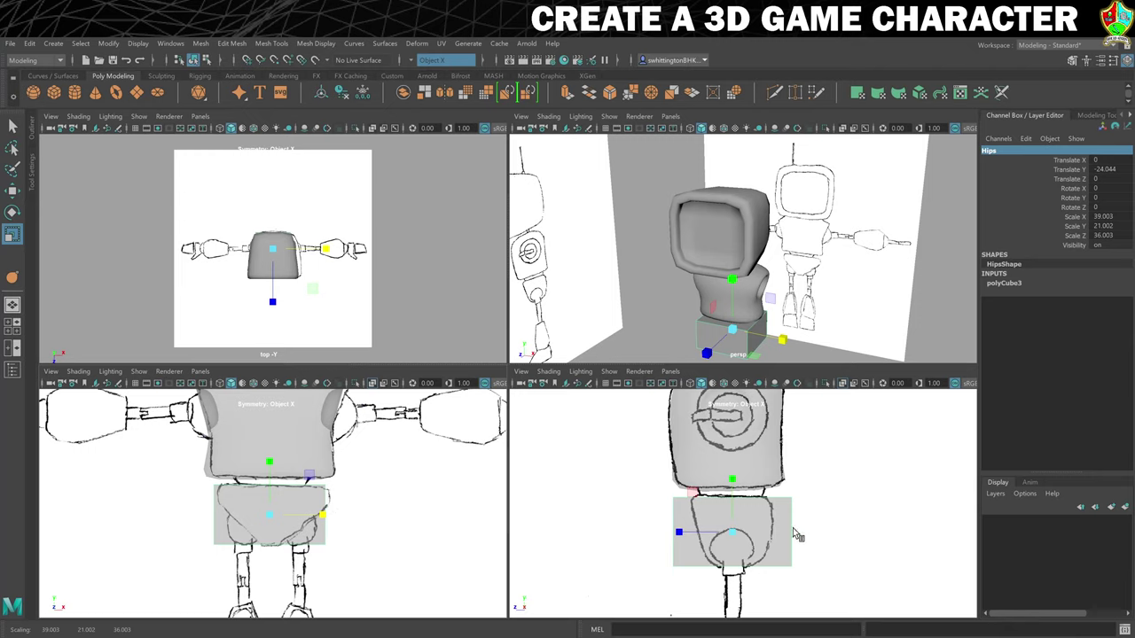
left_click_drag(679, 536, 694, 528)
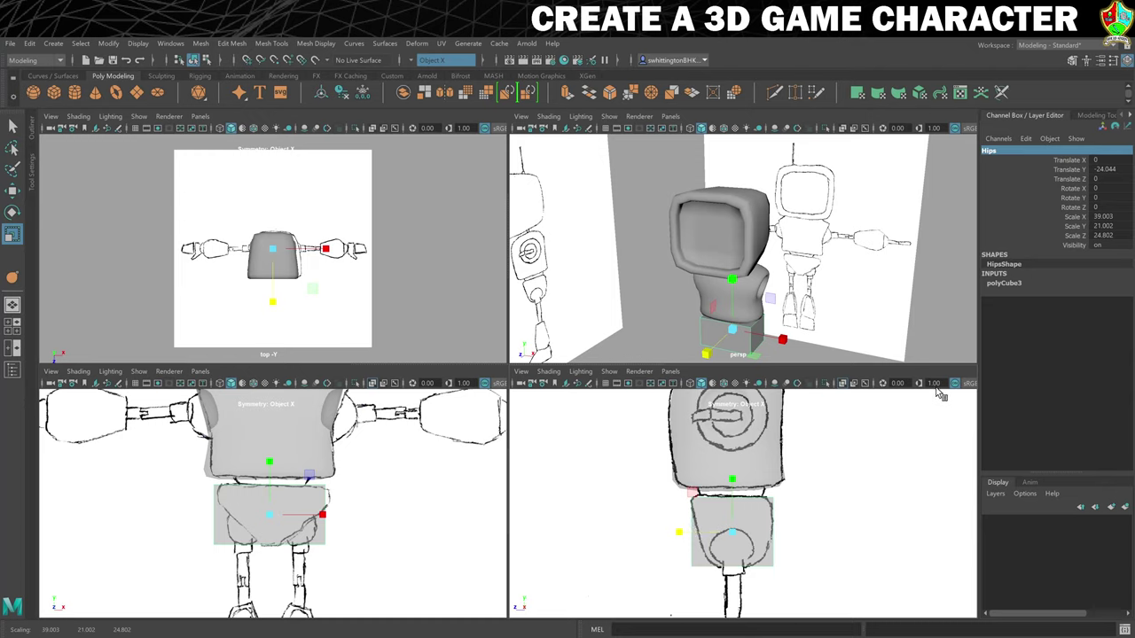
Set the hips cube's width subdivisions to 2.
left_click(1003, 283)
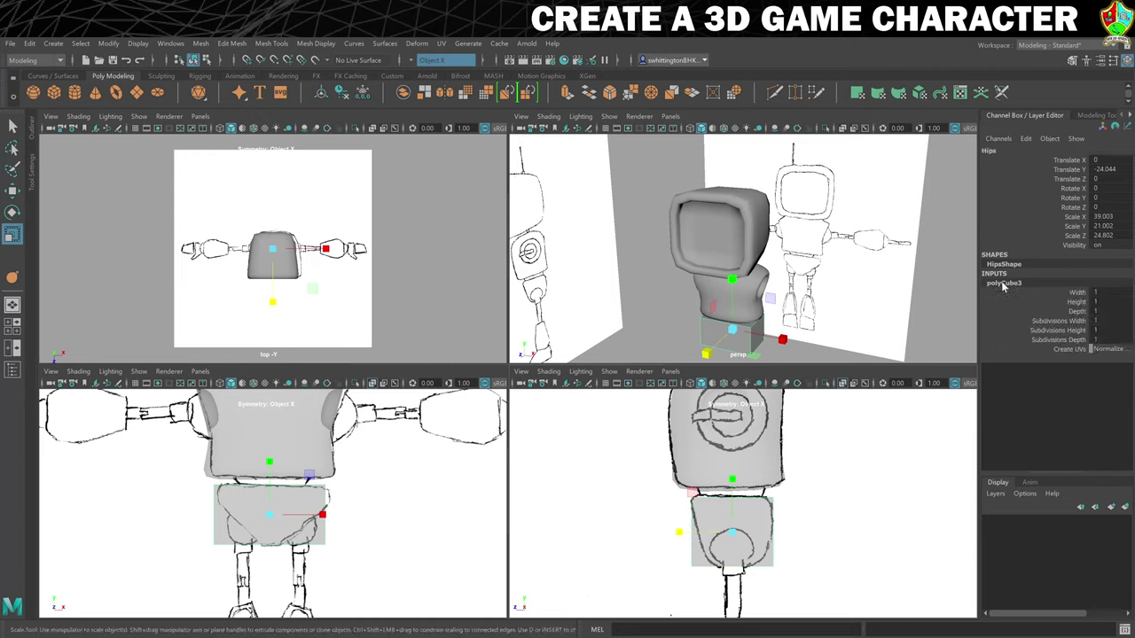
left_click(1108, 321)
key("Return")
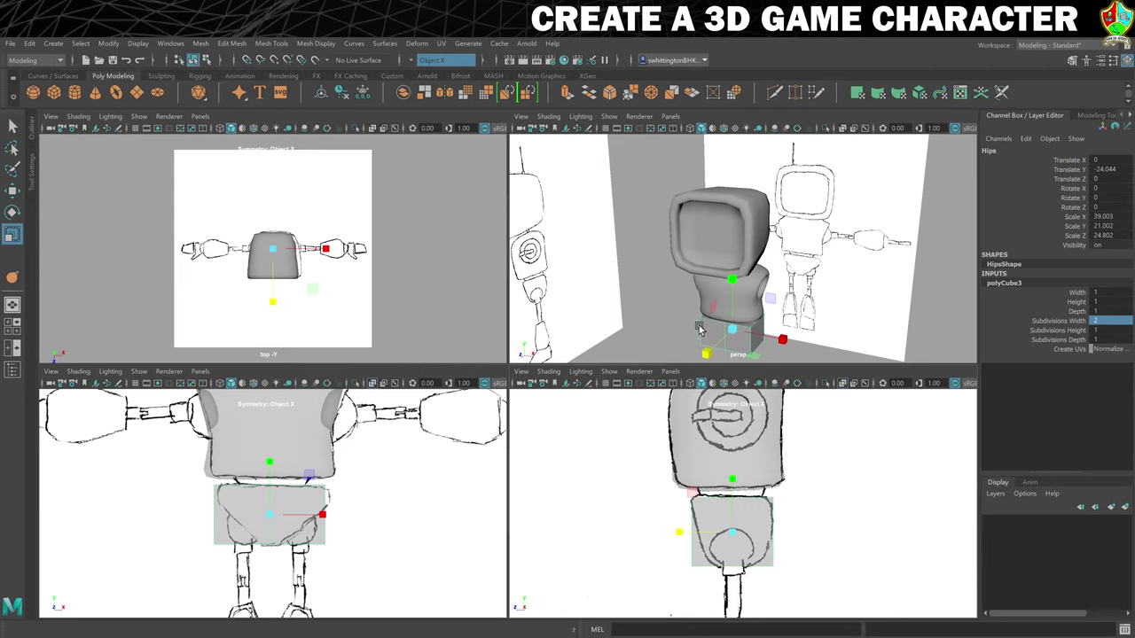
Shrink the hips' outer side faces vertically and raise them to about Y -18.04, tapering the hips toward the bottom centre like the front drawing.
left_click_drag(791, 315, 786, 274, "alt")
right_click_drag(759, 291, 758, 320)
left_click(752, 306)
left_click(752, 306)
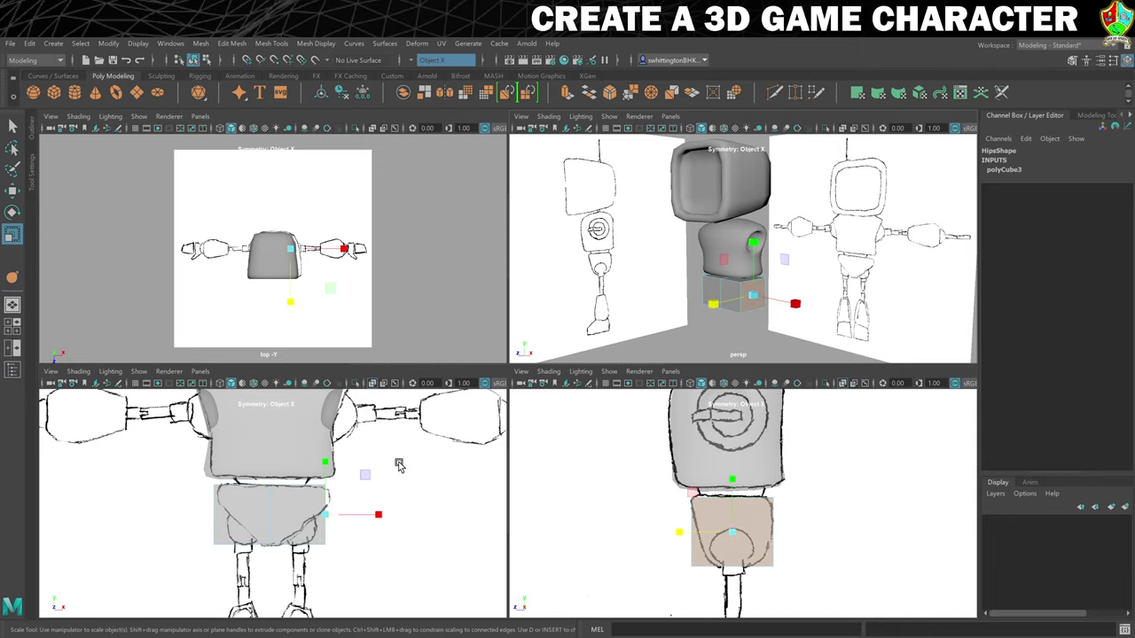
left_click_drag(325, 462, 329, 493)
key("q")
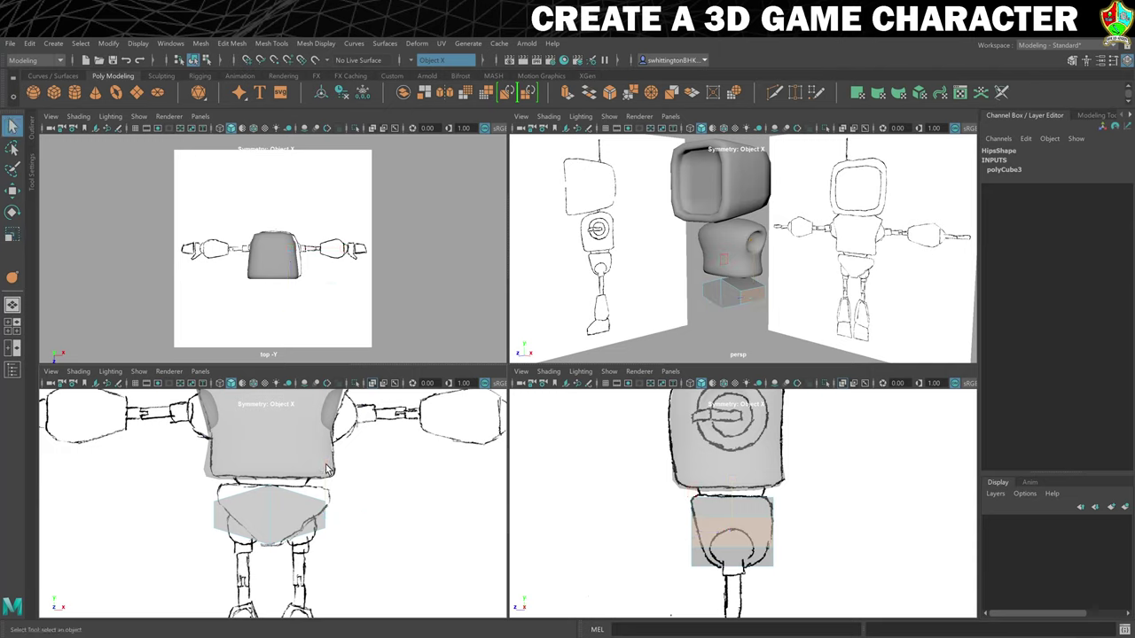
key("w")
left_click_drag(328, 463, 329, 445)
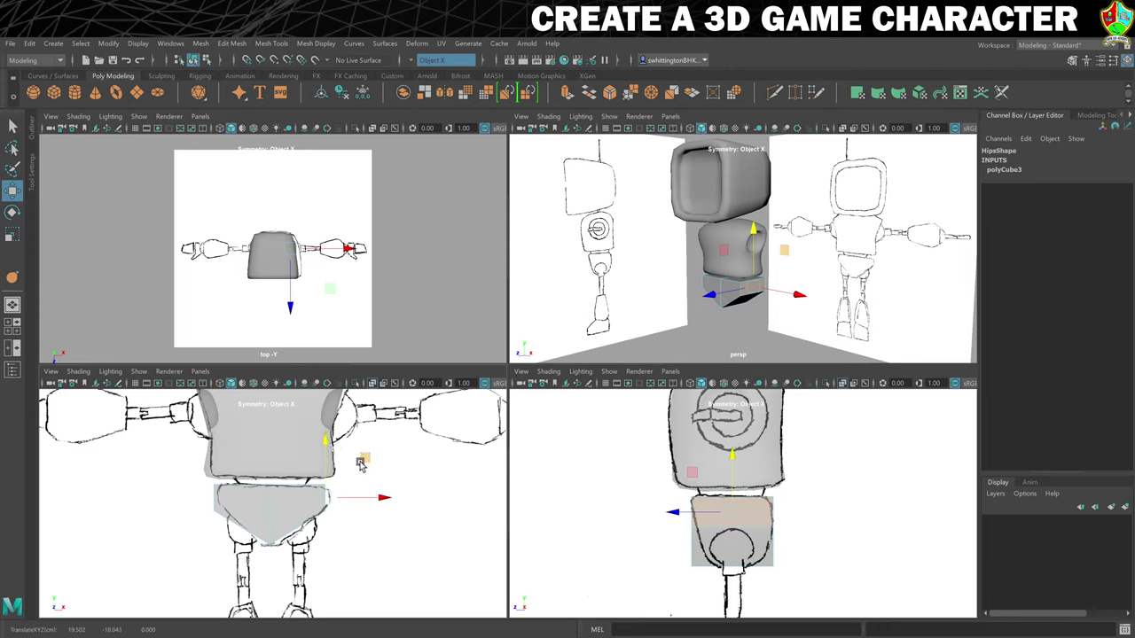
left_click(260, 522)
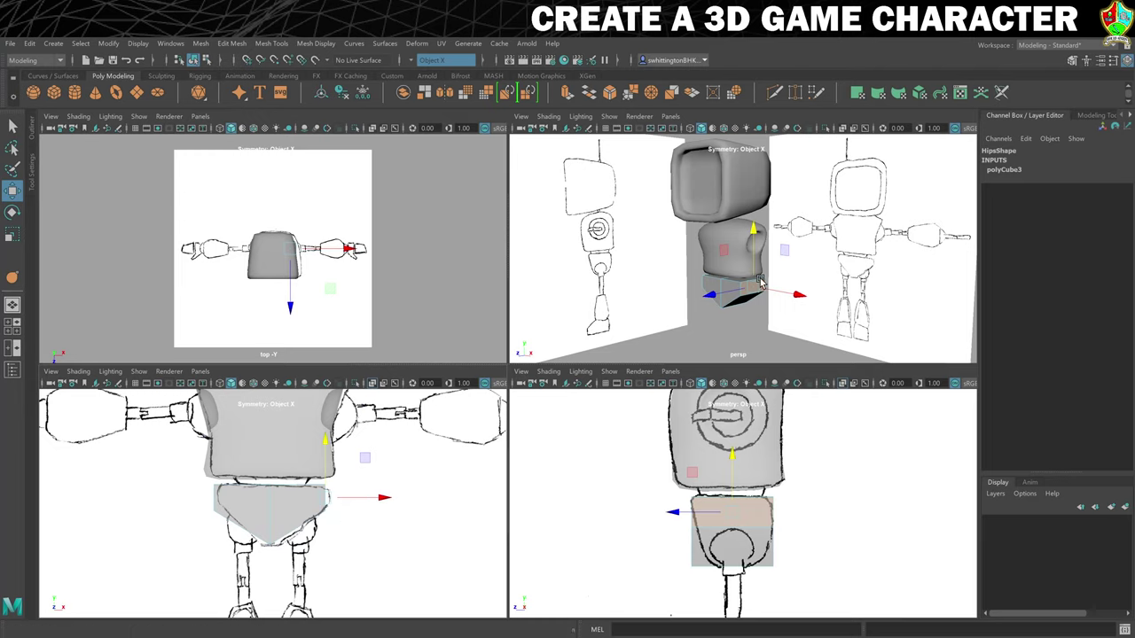
Pull the vertical centre edge on the front of the hips forward to about Z 15.1.
scroll(744, 323, "up", 3)
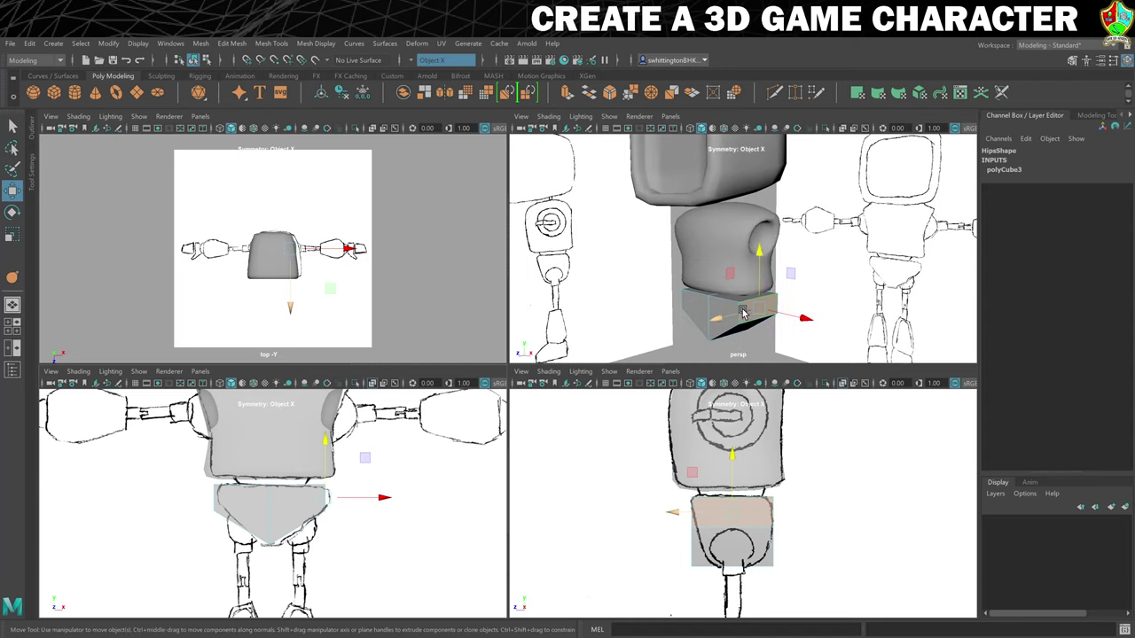
scroll(743, 314, "down", 1)
left_click_drag(743, 313, 727, 309, "alt")
right_click_drag(727, 310, 717, 265)
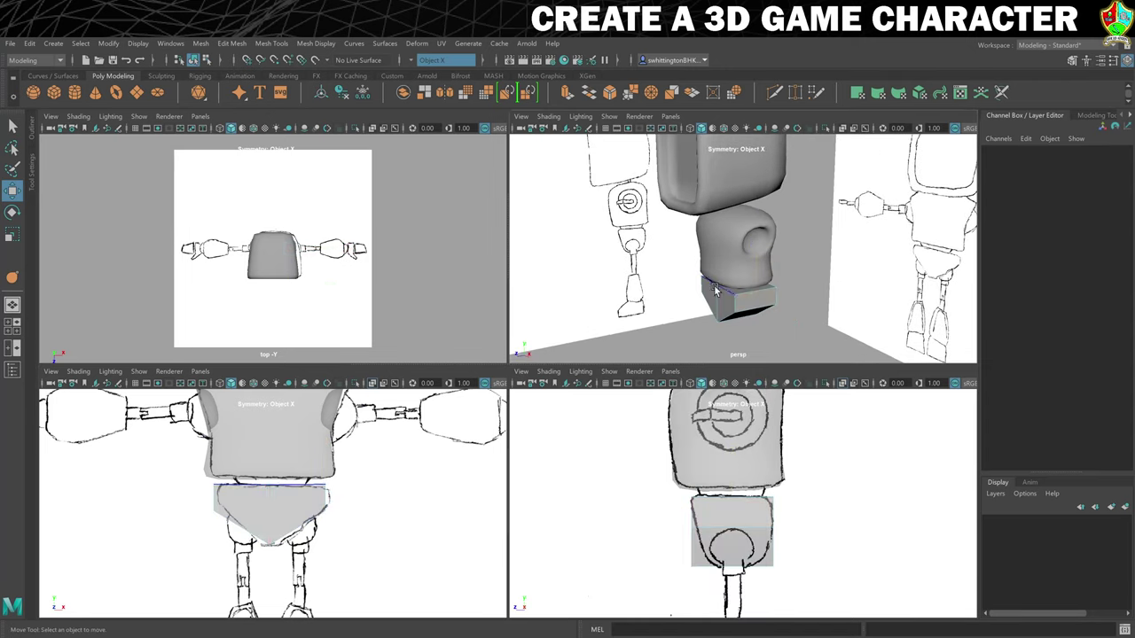
left_click(715, 301)
left_click_drag(659, 317, 654, 317)
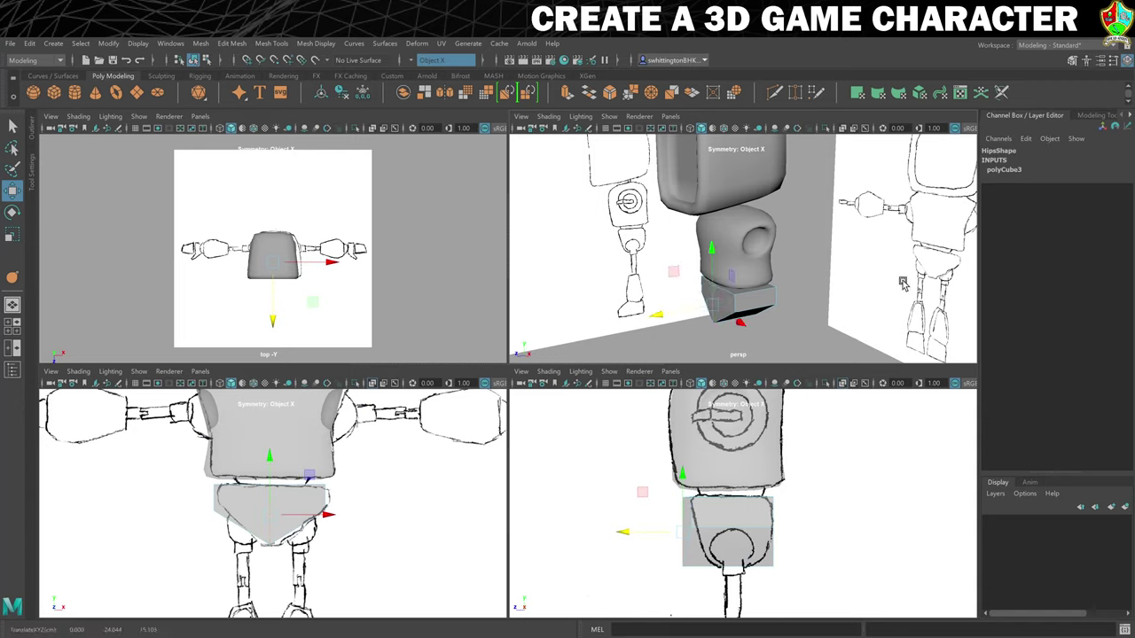
Pull the vertical centre edge on the back of the hips outward by a similar amount.
left_click_drag(903, 282, 839, 288, "alt")
left_click(782, 305)
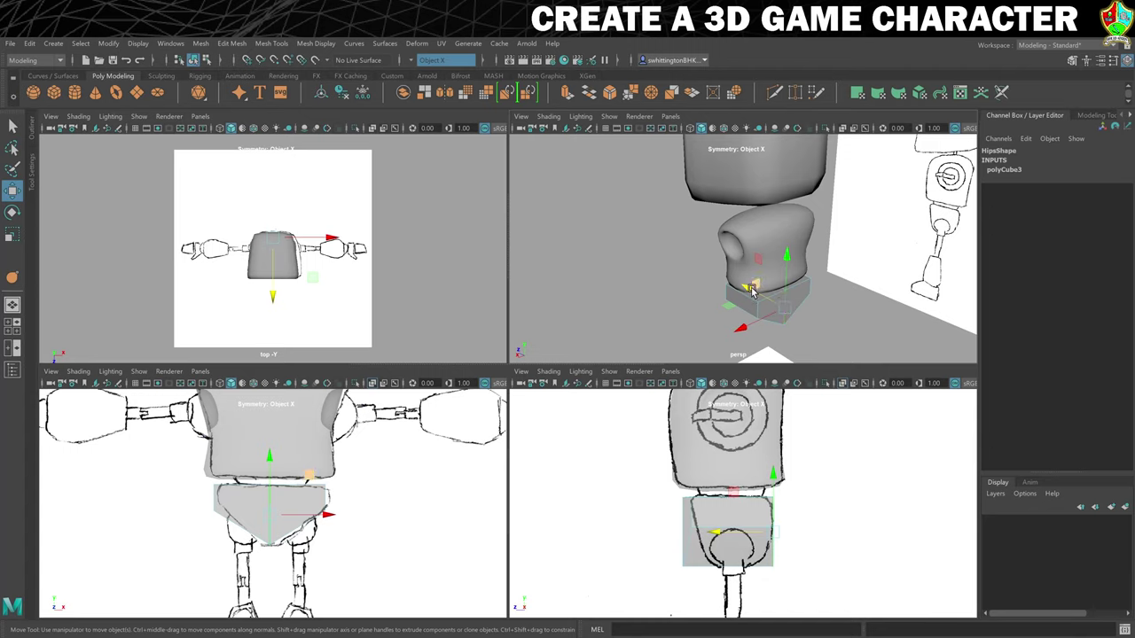
mouse_move(750, 288)
left_mouse_down()
mouse_move(704, 304)
mouse_move(736, 299)
left_mouse_up()
Return the hips to object mode and reduce their depth slightly to fit the side drawing.
right_click(750, 295)
right_click_drag(756, 291, 789, 278)
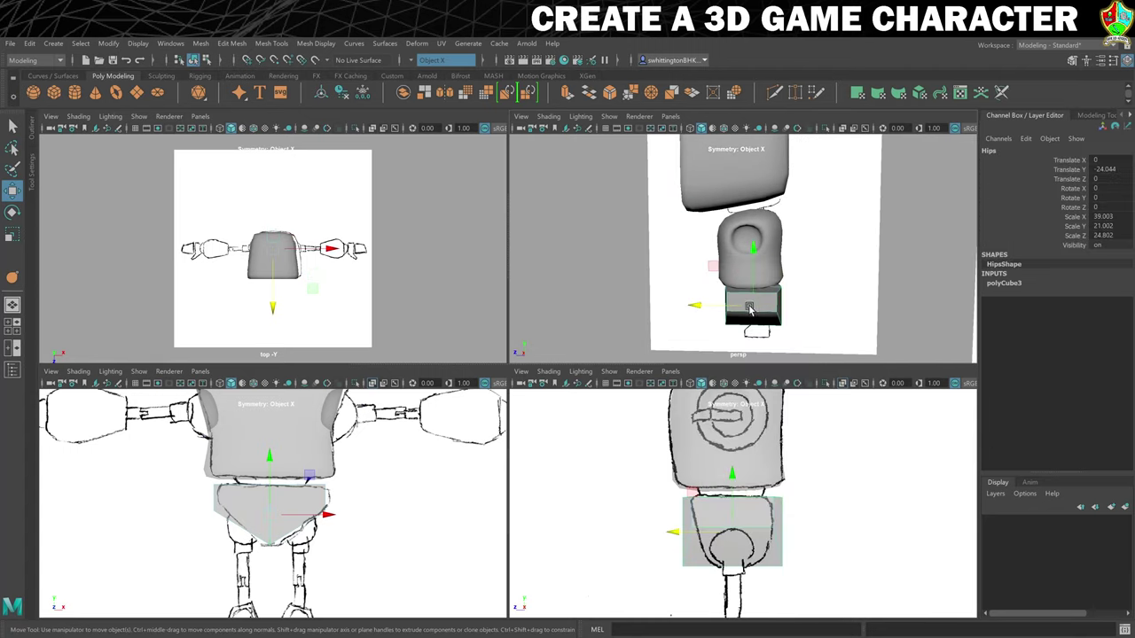
key("r")
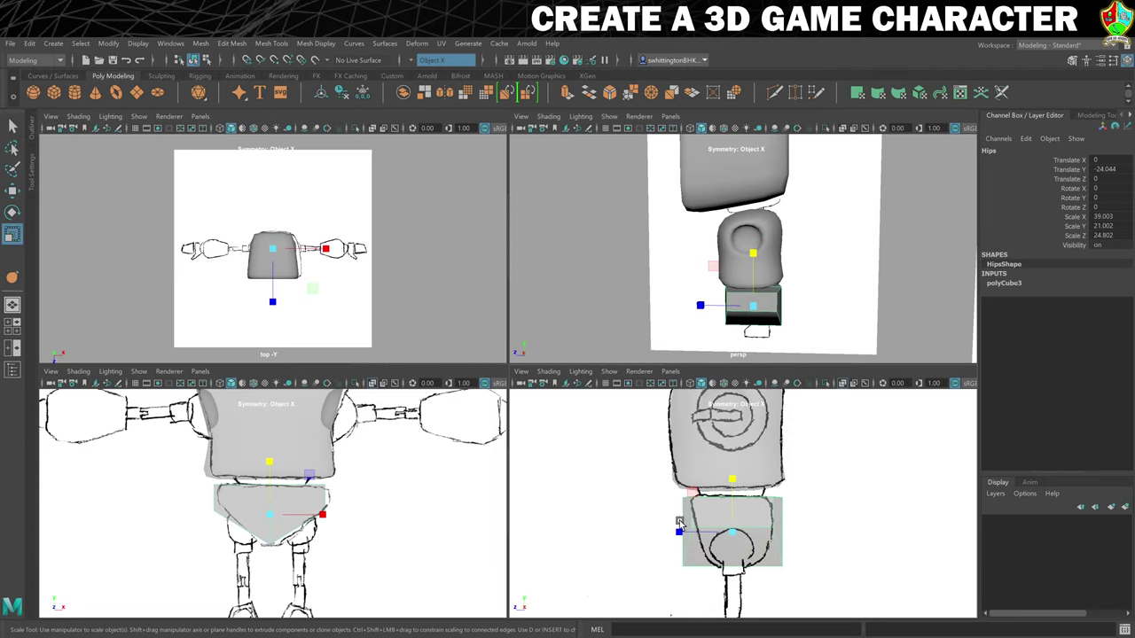
left_click_drag(679, 525, 686, 531)
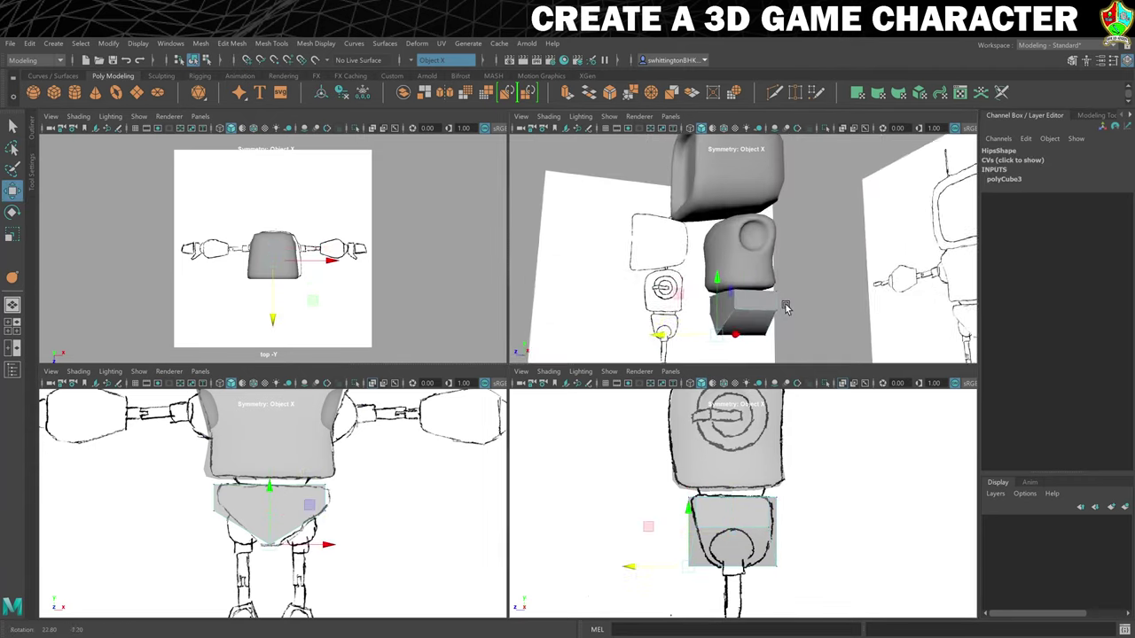
Select the two sloped underside faces of the hips and extrude them with an offset of 2.4.
mouse_move(786, 306)
left_mouse_down("alt")
mouse_move(774, 276)
mouse_move(745, 289)
mouse_move(793, 307)
mouse_move(760, 314)
mouse_move(826, 317)
mouse_move(796, 298)
mouse_move(772, 307)
left_mouse_up("alt")
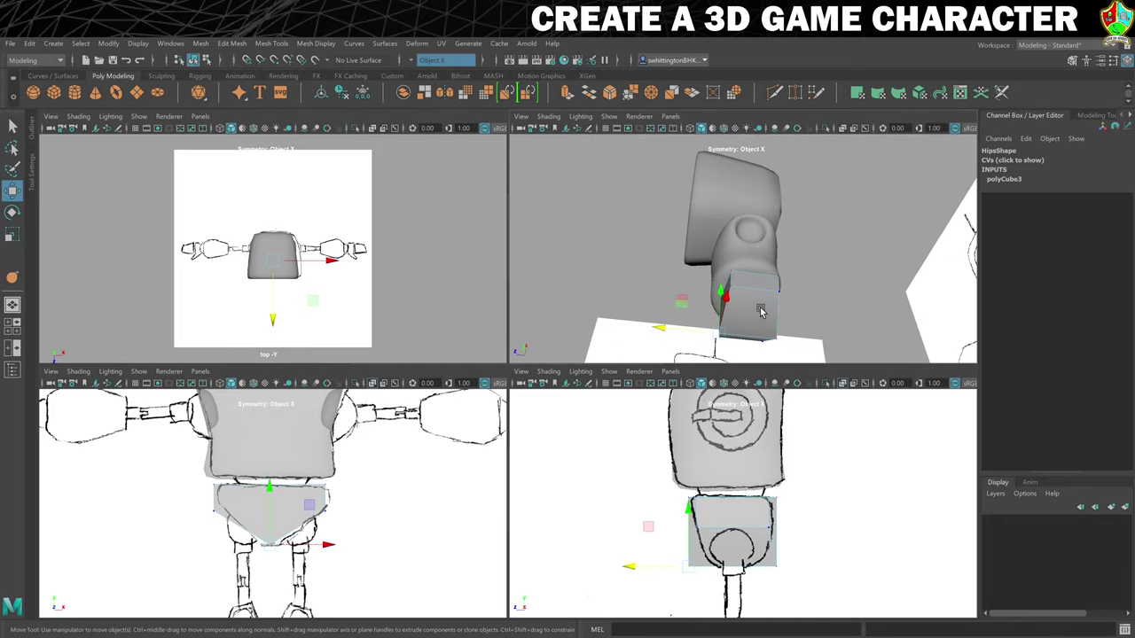
right_click(760, 310)
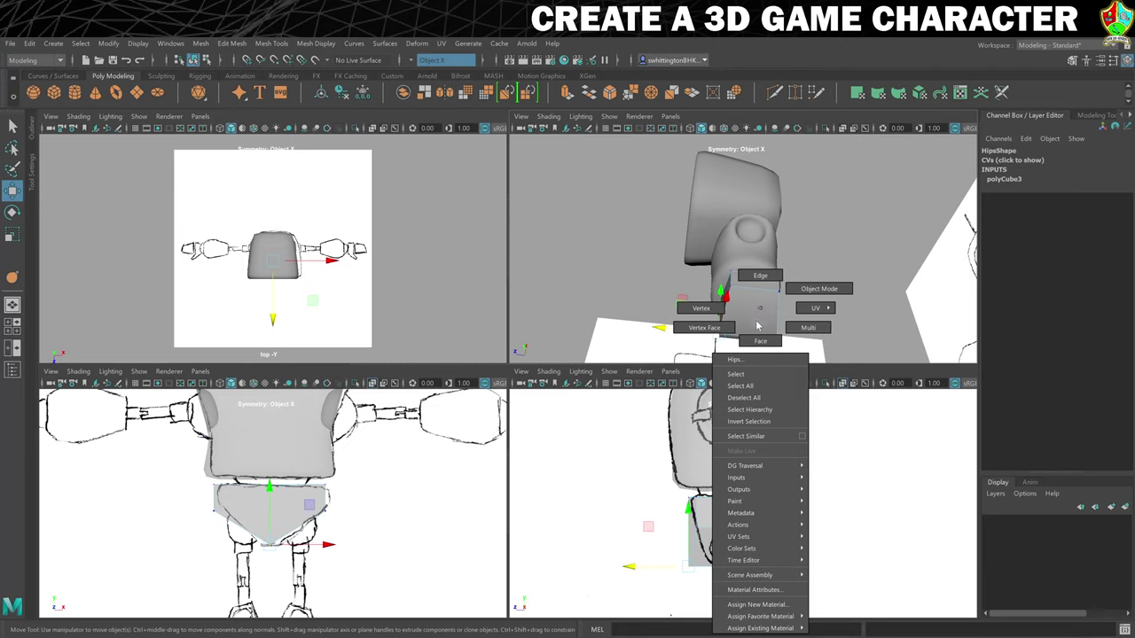
left_click(758, 327)
left_click(752, 316)
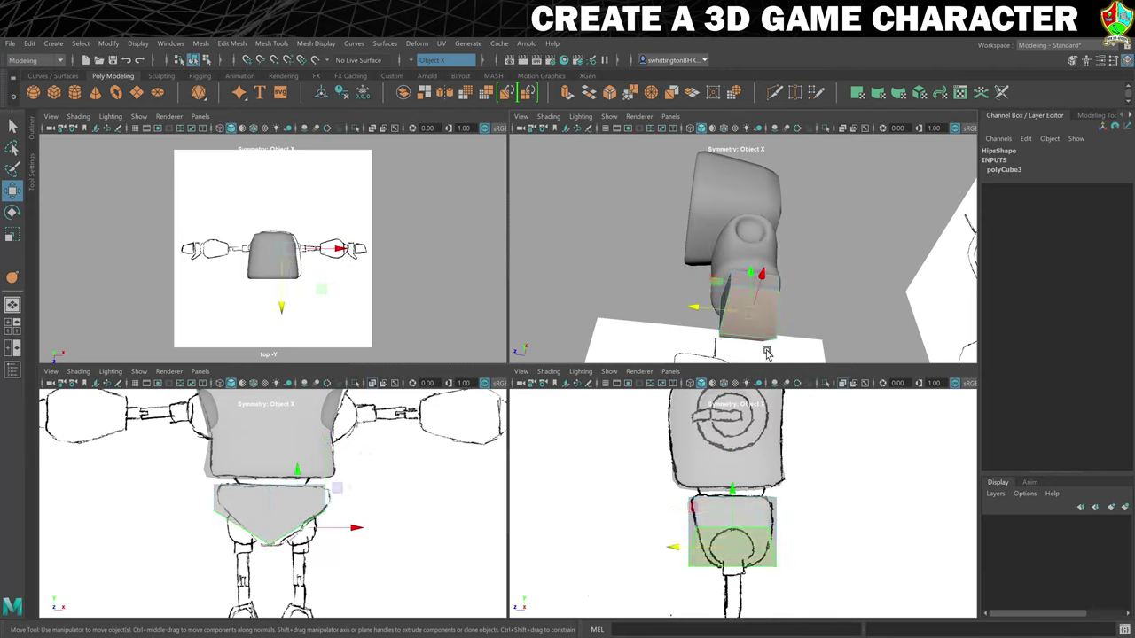
mouse_move(810, 304)
left_mouse_down("alt")
mouse_move(788, 283)
mouse_move(761, 284)
mouse_move(814, 287)
left_mouse_up("alt")
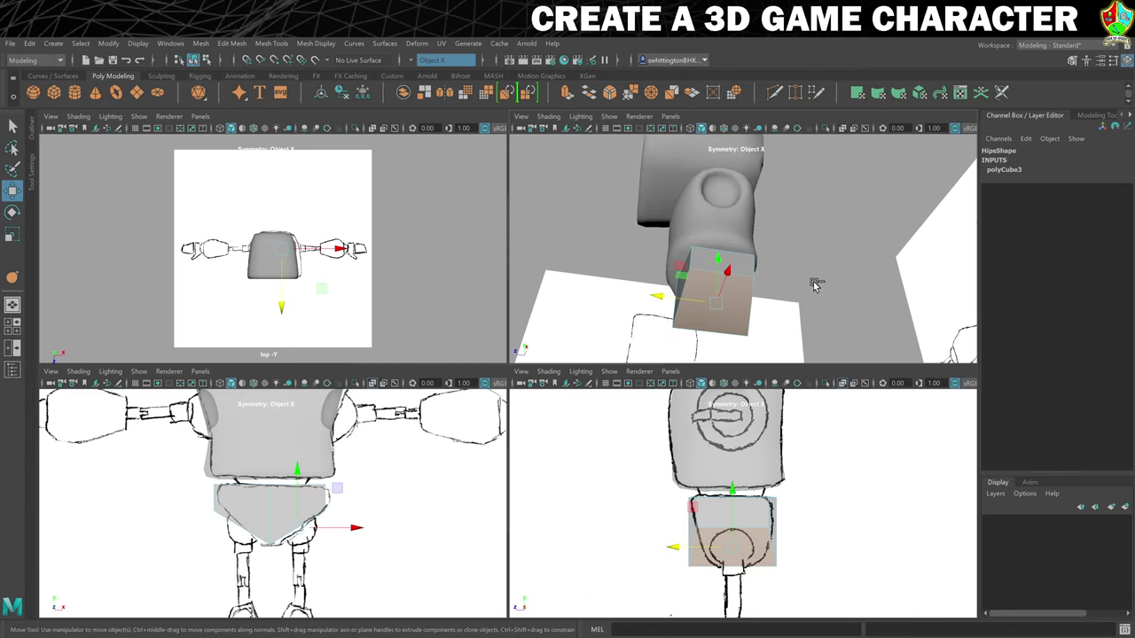
key("ctrl+e")
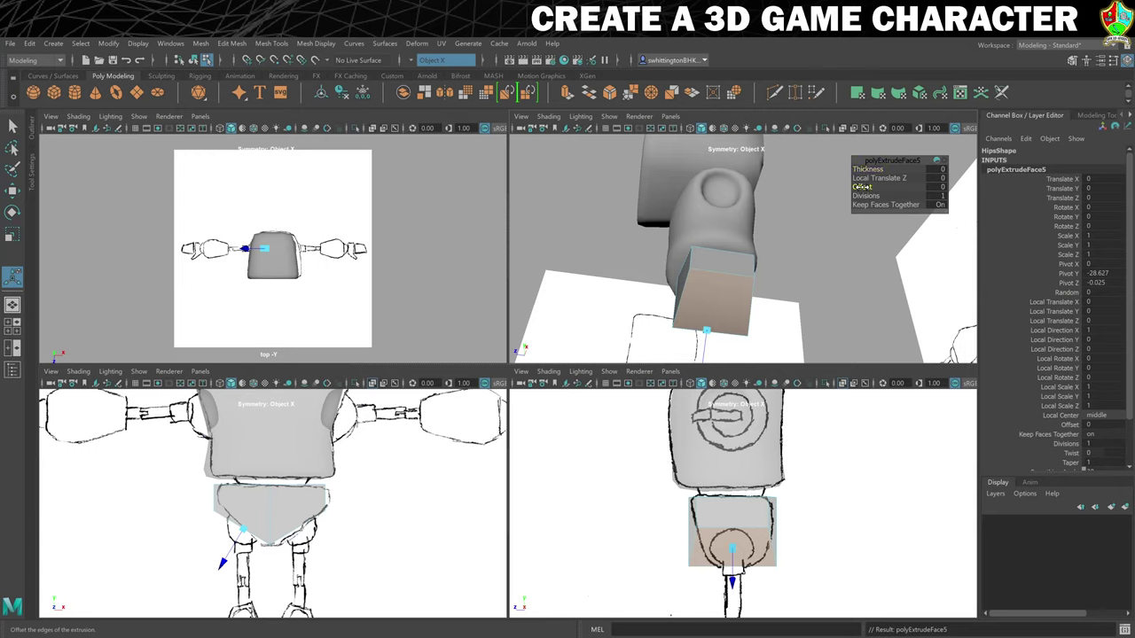
left_click_drag(862, 188, 870, 186)
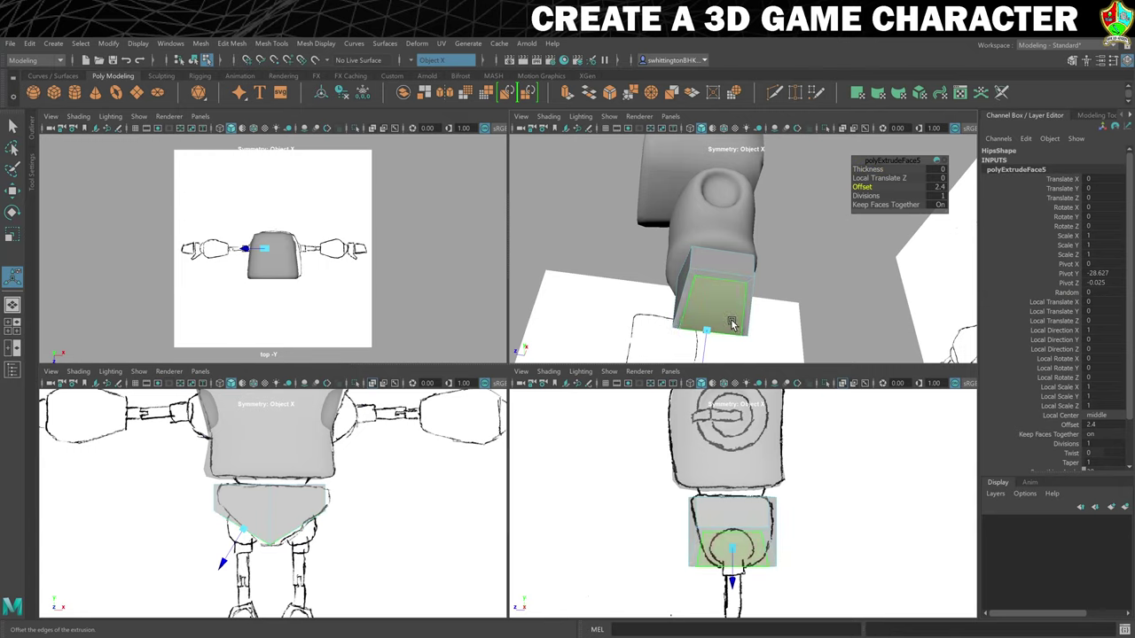
Turn off Keep Faces Together for the underside extrusion and set its offset to 3.5, giving each leg a separate inset.
left_click_drag(731, 325, 780, 299, "alt")
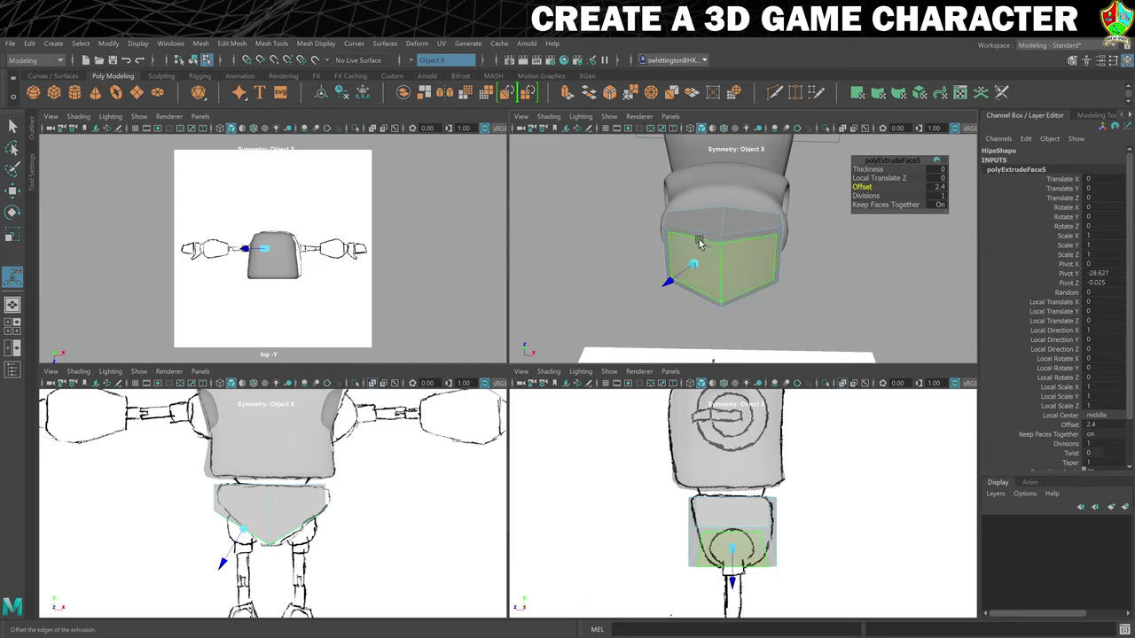
left_click(882, 205)
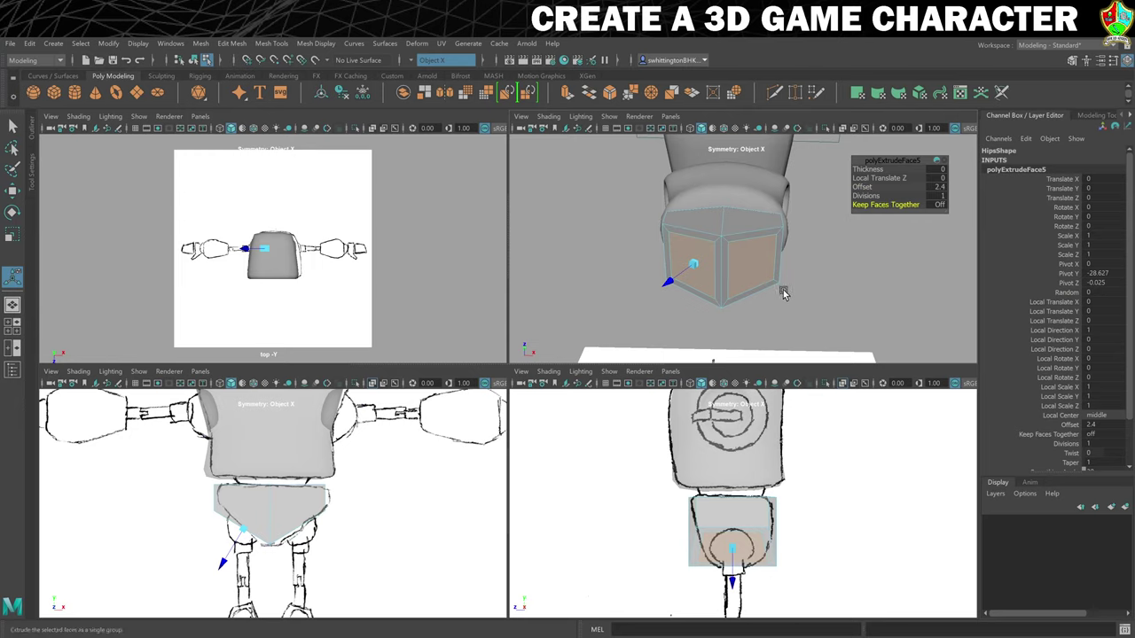
left_click_drag(826, 280, 802, 283, "alt")
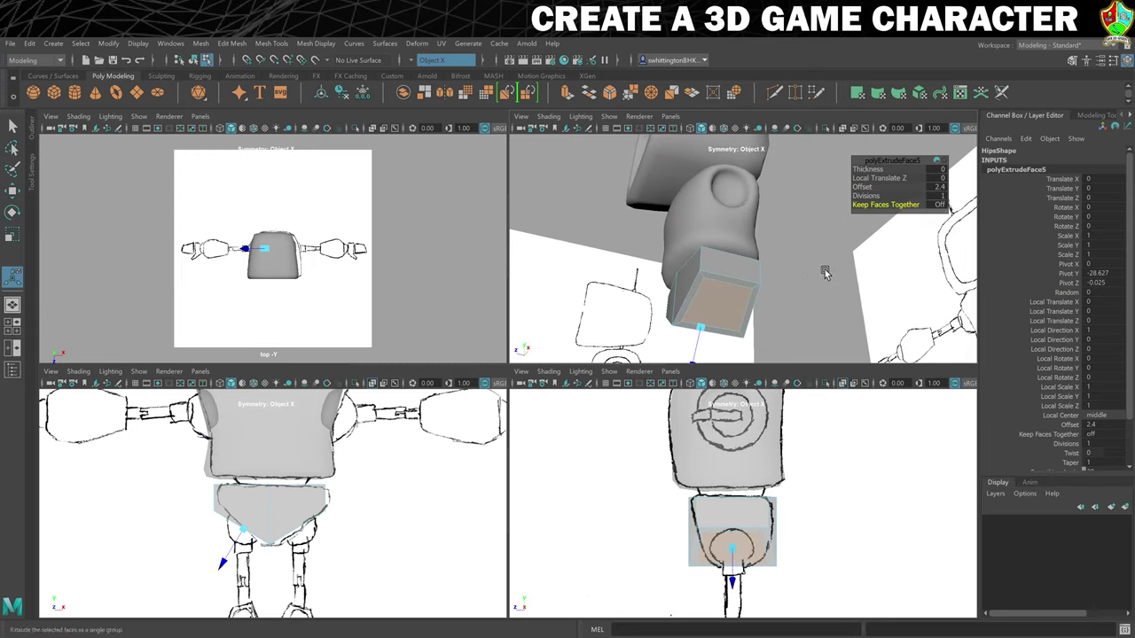
left_click_drag(862, 187, 866, 187)
left_click_drag(833, 250, 727, 271, "alt")
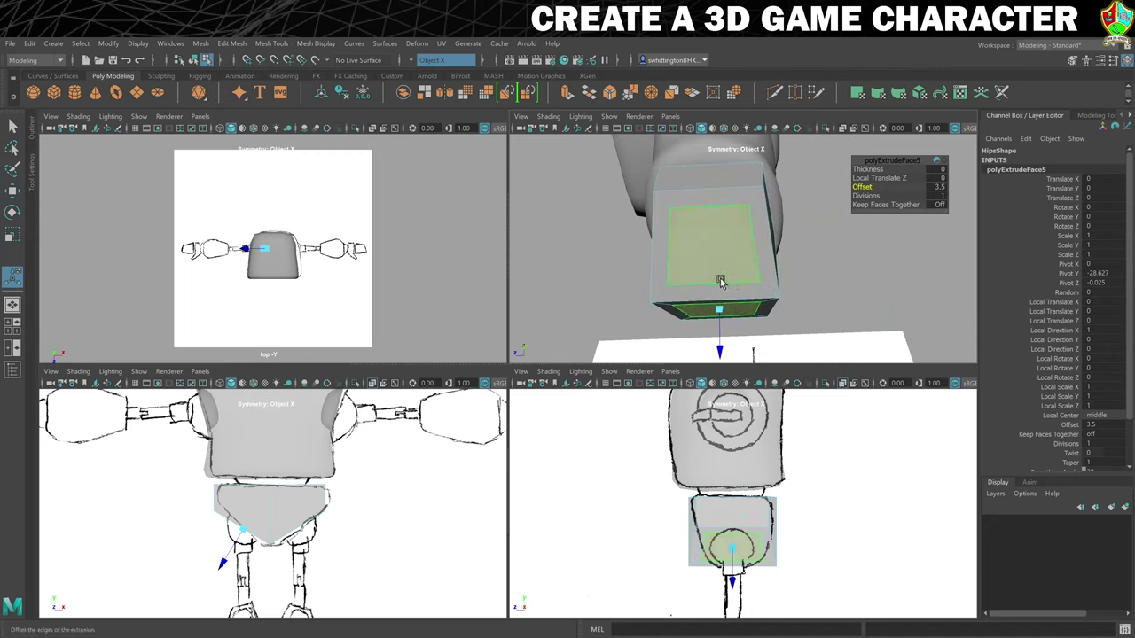
Narrow the lower inner edges of the underside insets slightly along the Z axis.
right_click_drag(727, 271, 722, 248)
left_click(791, 296)
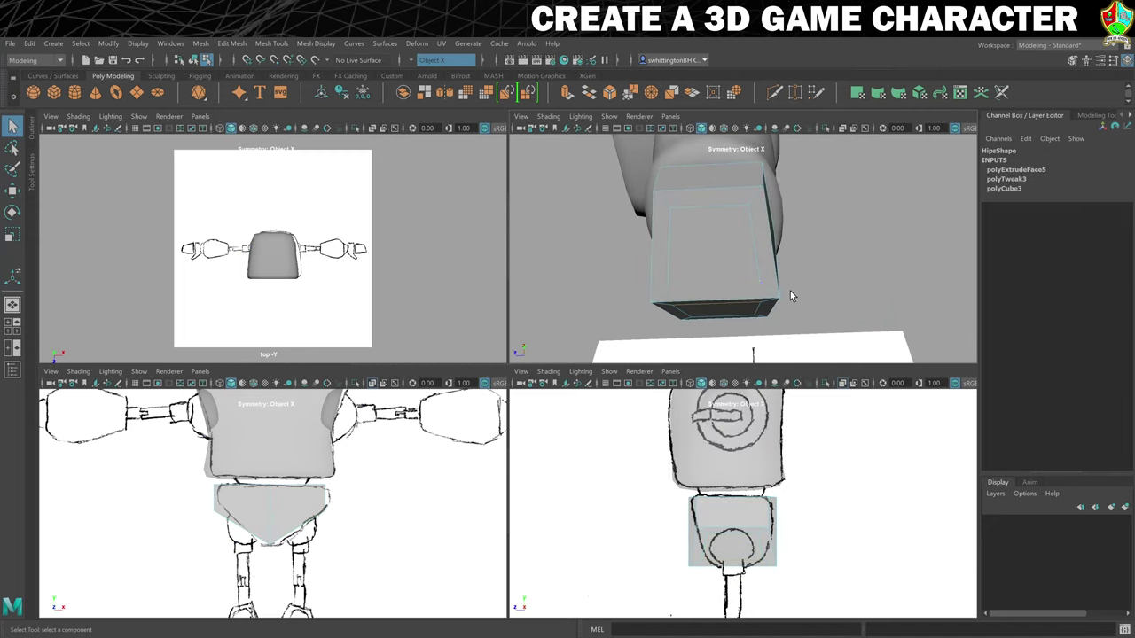
key("r")
left_click_drag(656, 287, 659, 287)
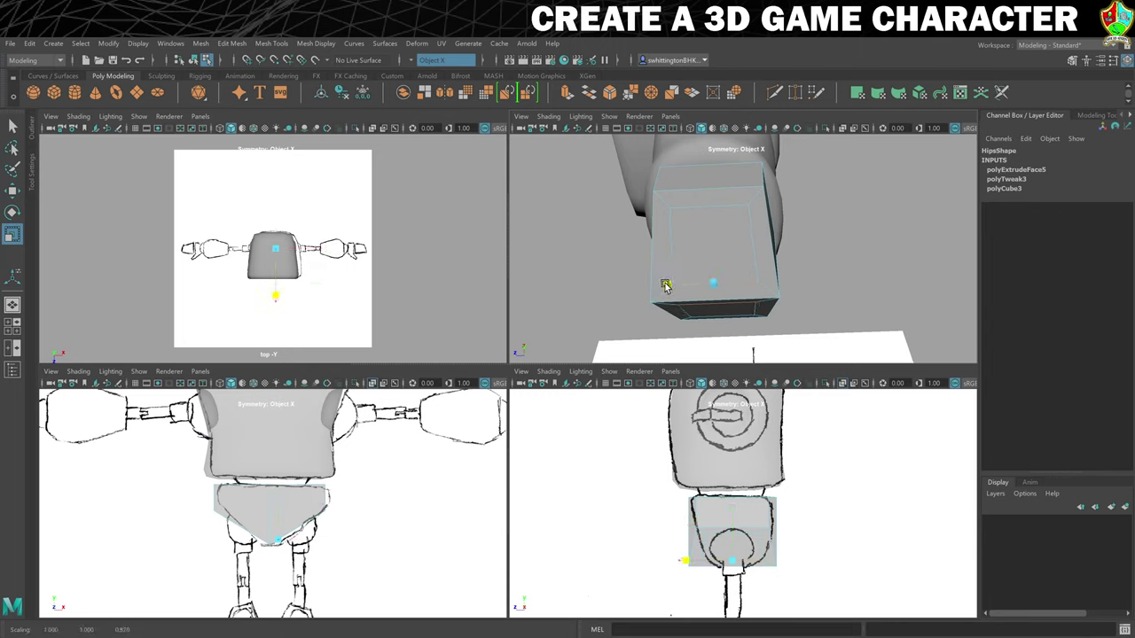
left_click_drag(665, 285, 666, 285)
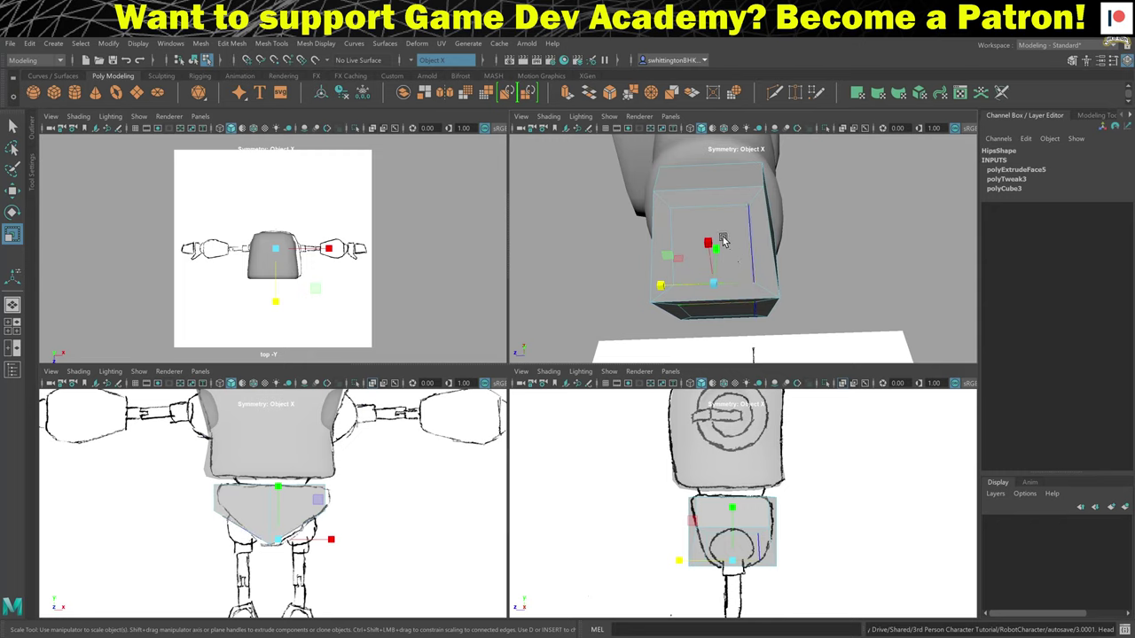
Extrude the inset underside faces into the hips with thickness -4.3 and offset 1.3, and check the leg sockets in smooth preview.
left_click_drag(722, 248, 755, 266, "alt")
right_click(760, 270)
right_click_drag(760, 270, 760, 301)
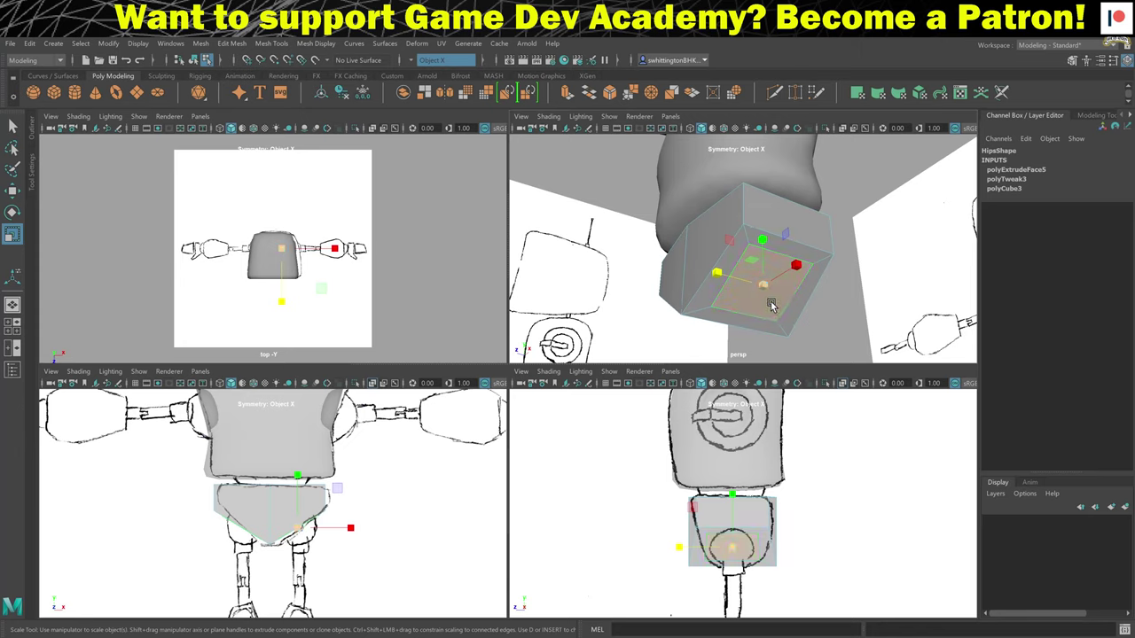
key("ctrl+e")
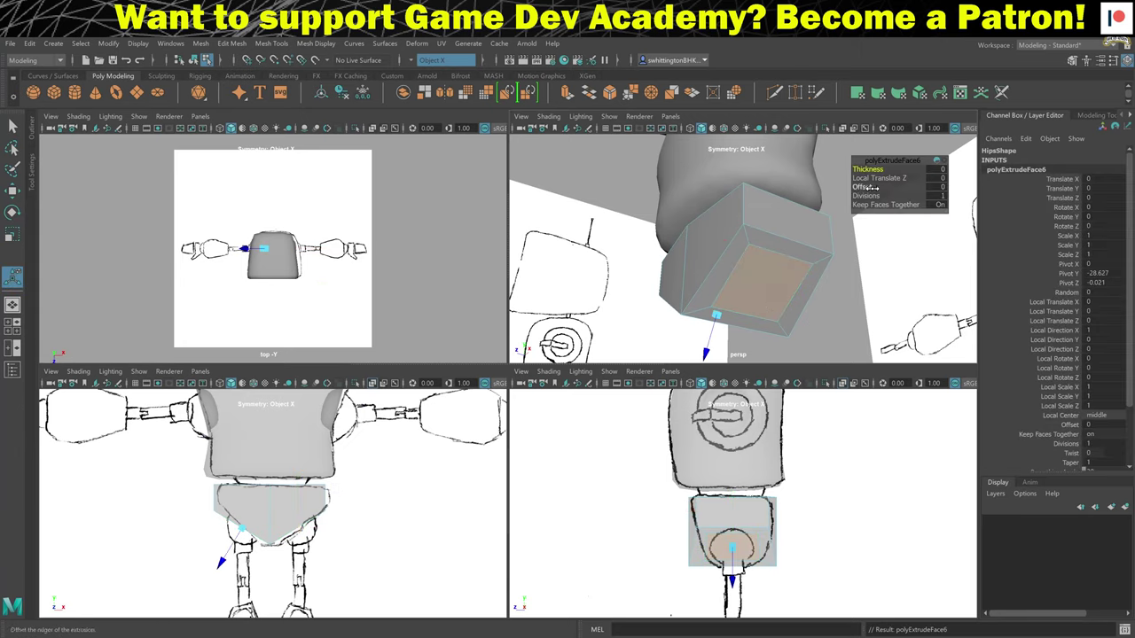
left_click_drag(872, 169, 857, 169)
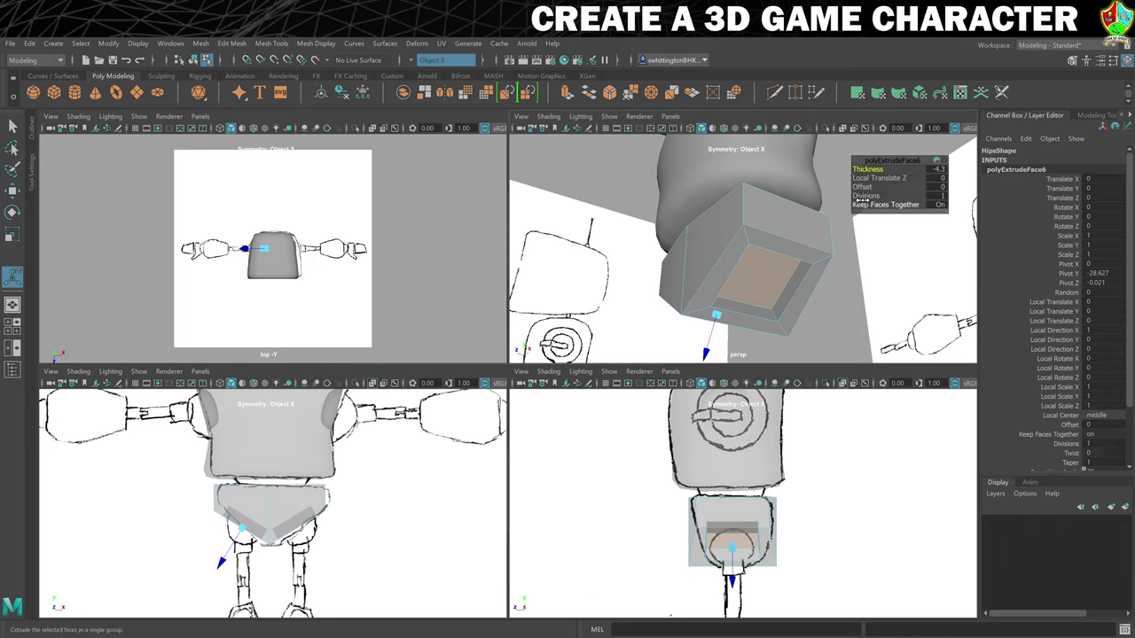
left_click_drag(862, 187, 871, 187)
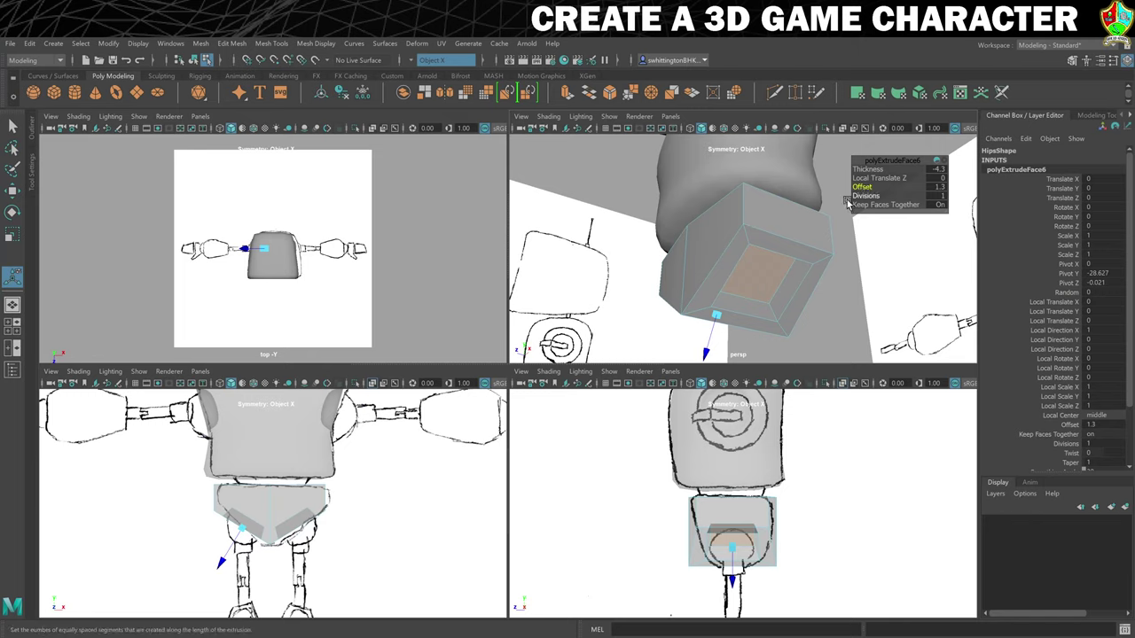
key("3")
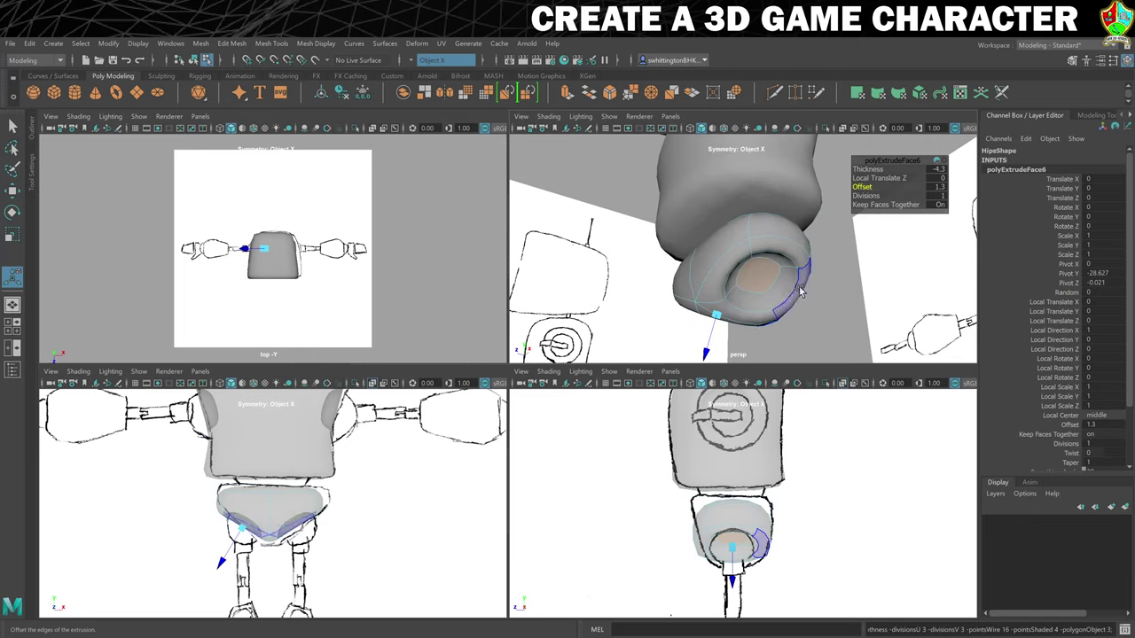
key("1")
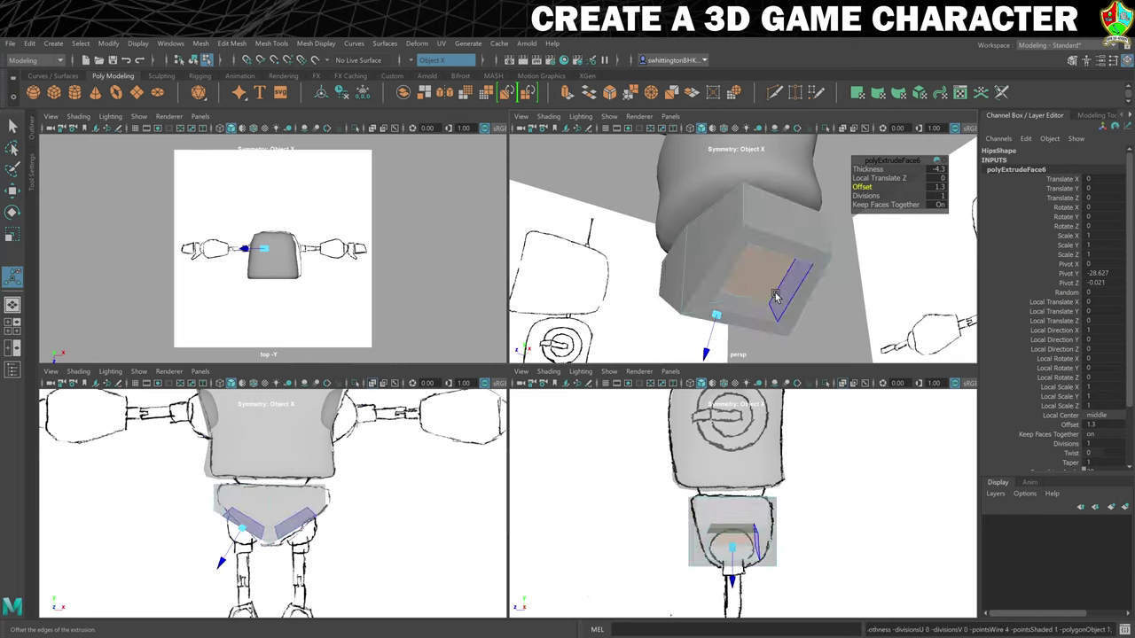
Return the hips to object mode and move them down clear of the torso, to about Y -47.19.
mouse_move(760, 287)
left_mouse_down("alt")
mouse_move(727, 248)
mouse_move(756, 271)
left_mouse_up("alt")
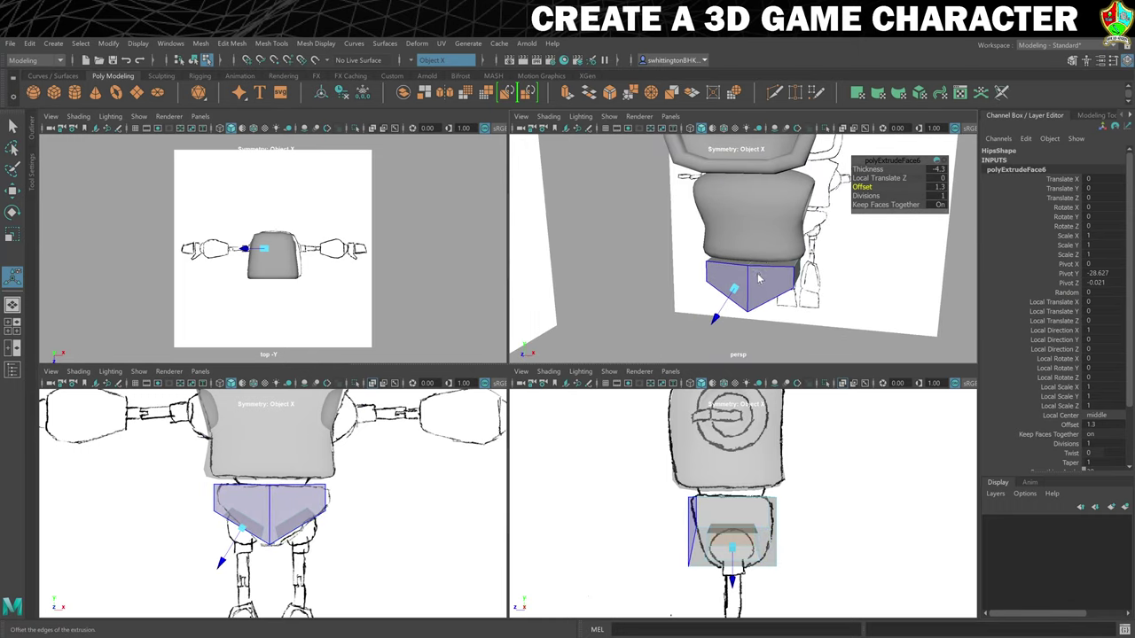
right_click_drag(758, 279, 767, 293)
left_click(764, 287)
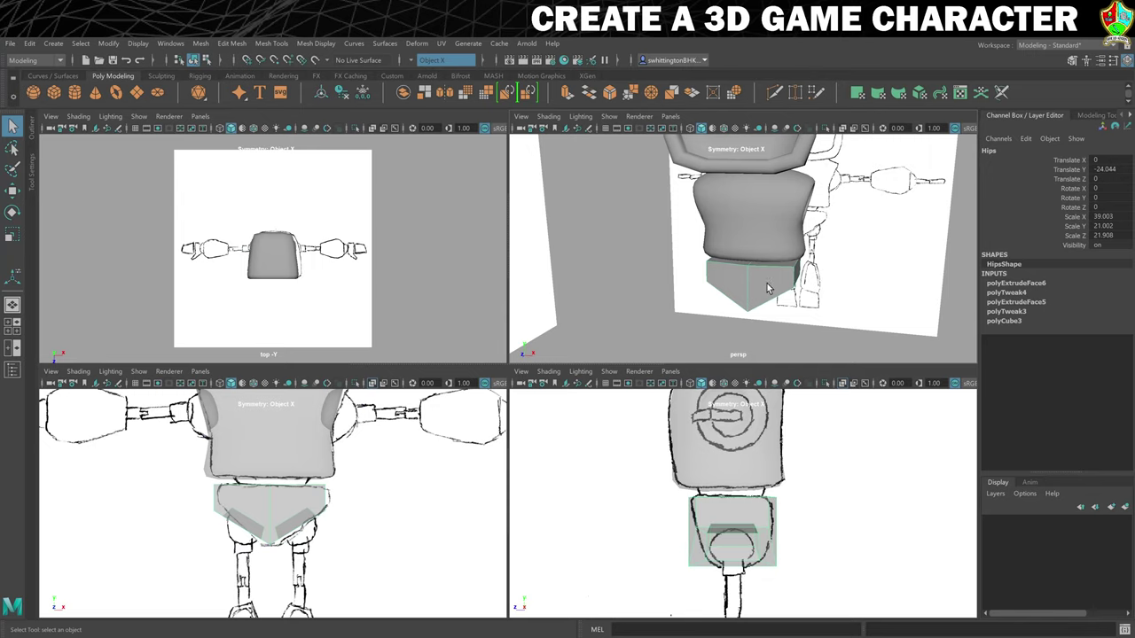
key("w")
left_click_drag(754, 266, 768, 307)
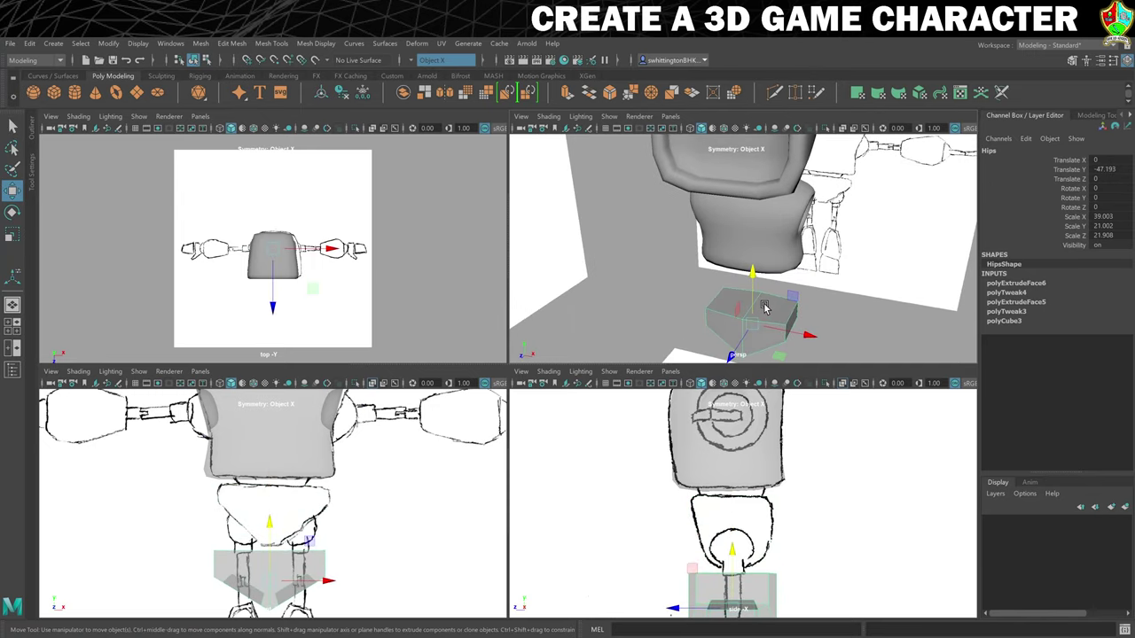
Select the top faces of the hips and extrude them with an offset of 3.2.
right_click(764, 305)
left_click(764, 338)
left_click(771, 306)
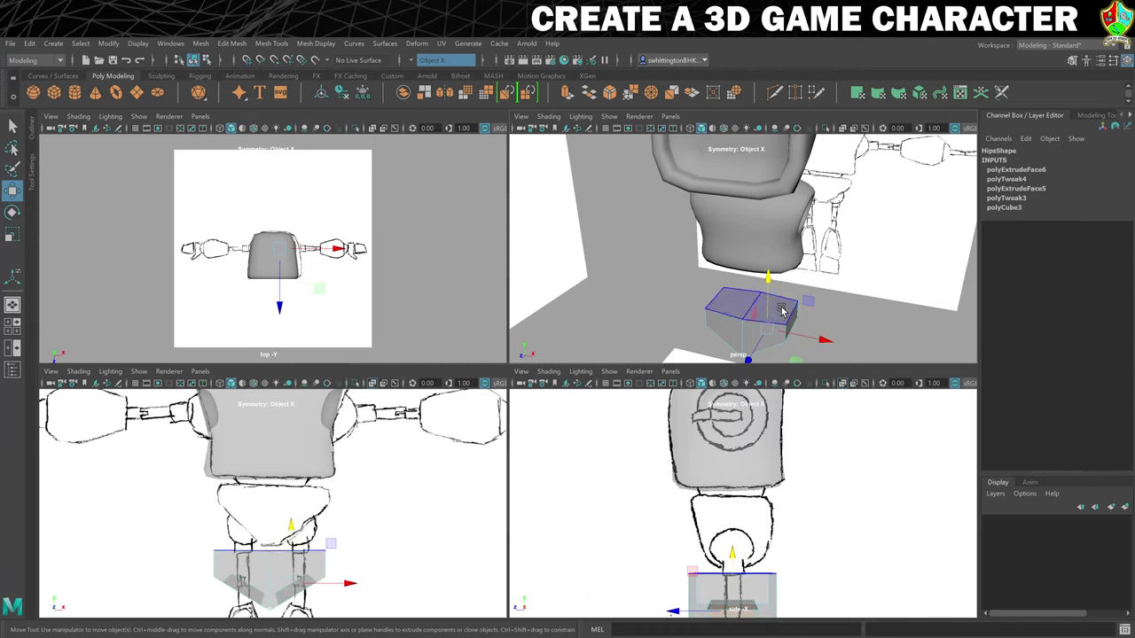
left_click(781, 308)
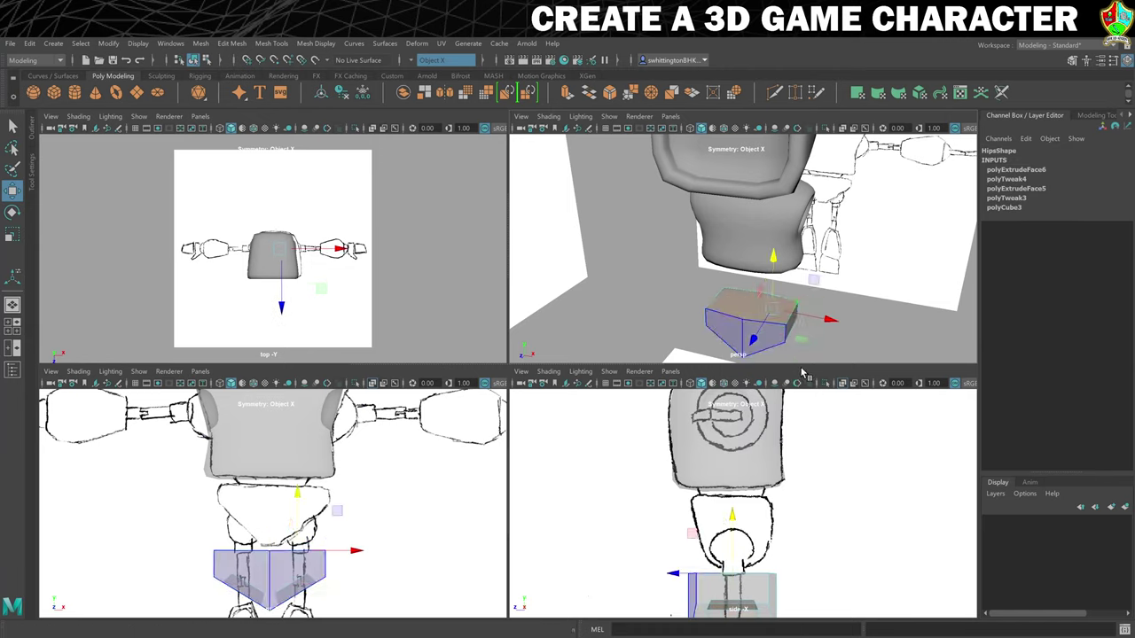
key("ctrl+e")
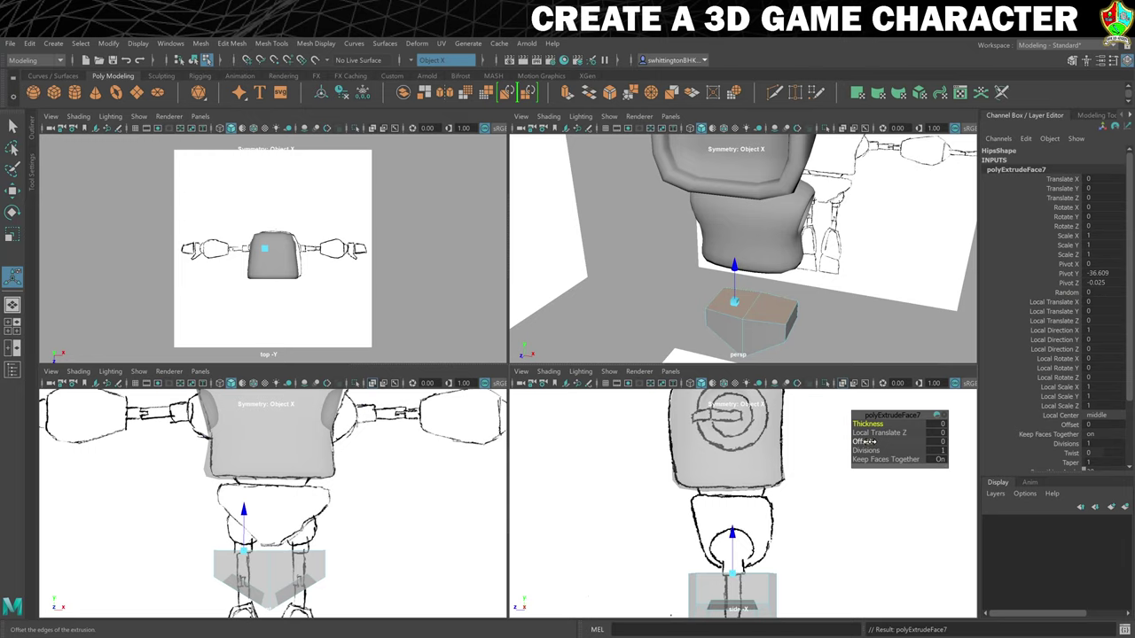
left_click_drag(869, 441, 871, 442)
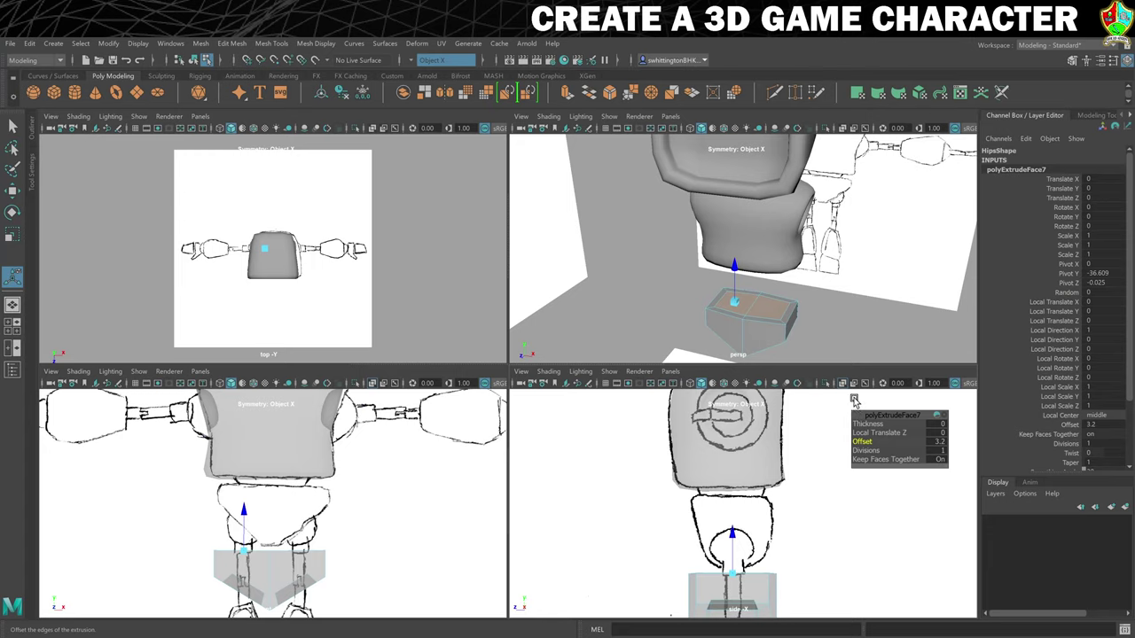
Scale the inset top faces of the hips slightly narrower along the X axis.
key("r")
left_click_drag(822, 320, 820, 321)
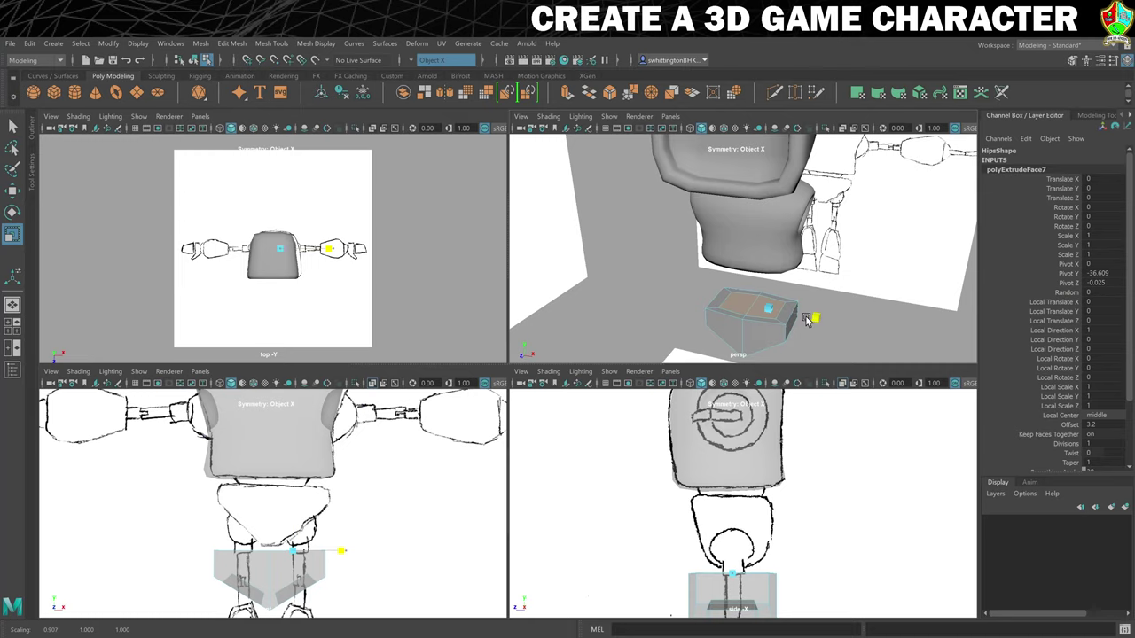
left_click_drag(809, 320, 810, 321)
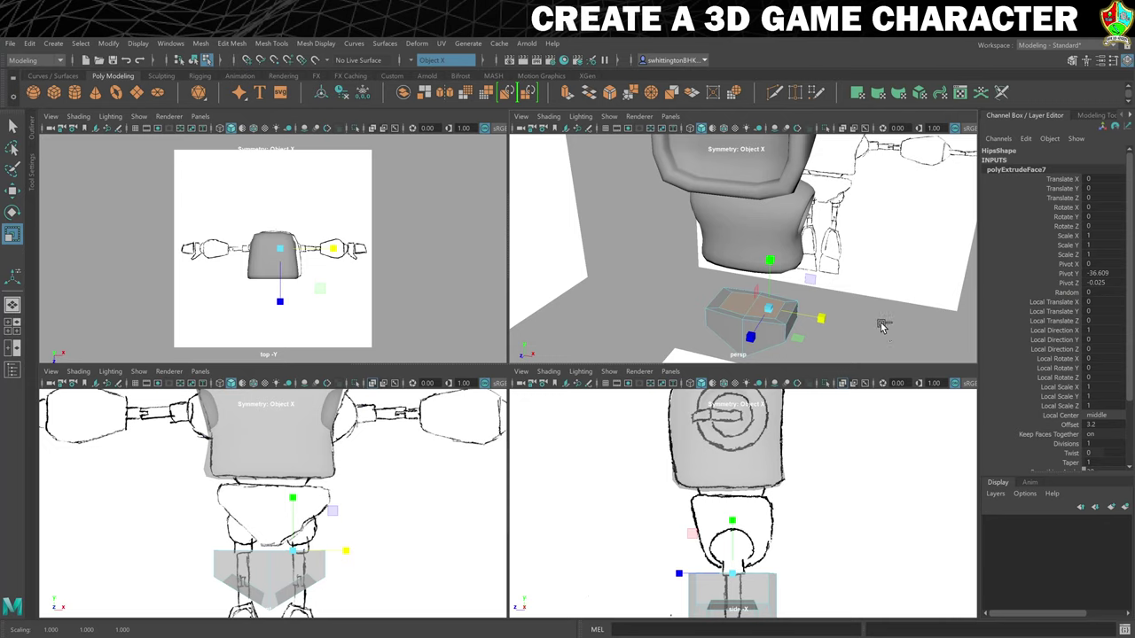
Extrude the inset top faces into the hips with thickness -3.3 and offset 1.5, and adjust the recess width along X.
key("ctrl+e")
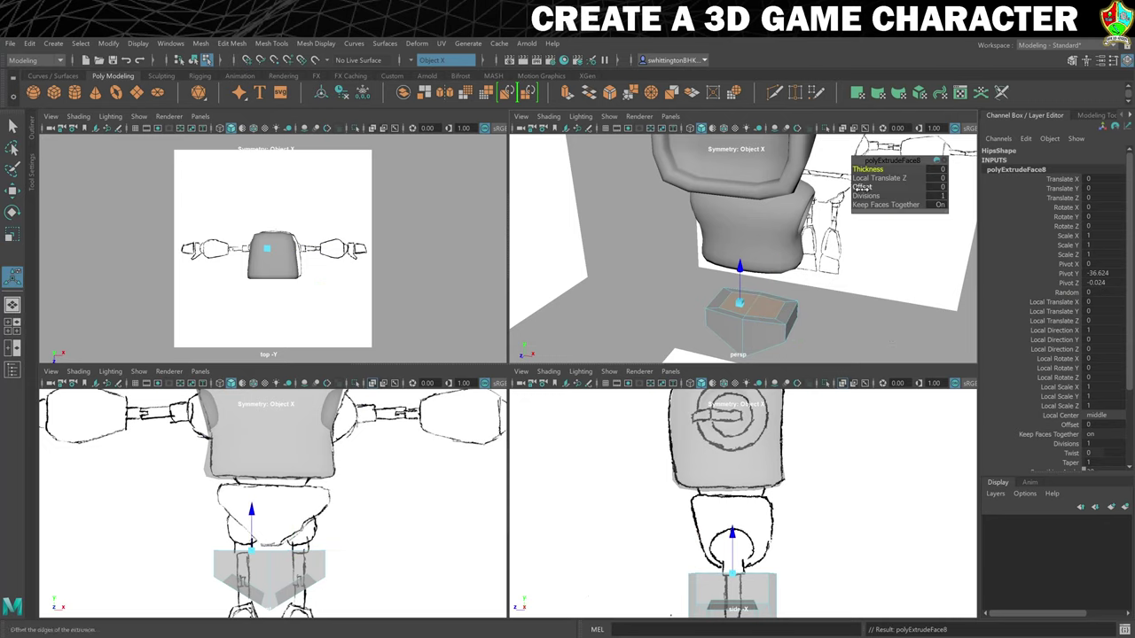
left_click_drag(862, 188, 862, 169)
key("ctrl+z")
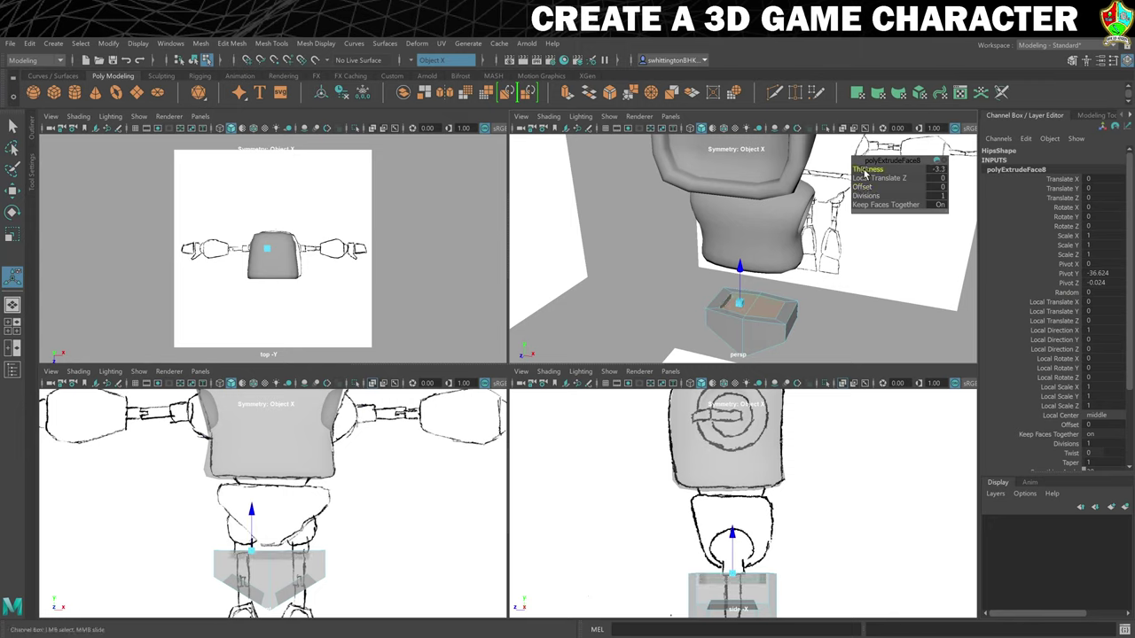
left_click_drag(861, 187, 864, 187)
key("r")
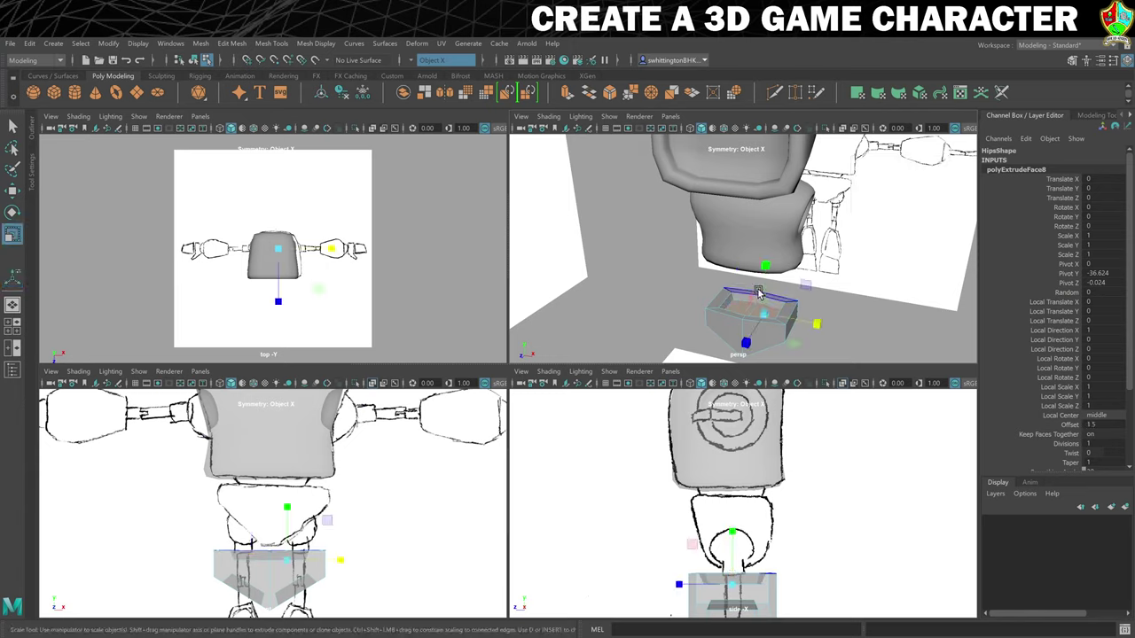
left_click_drag(819, 326, 815, 325)
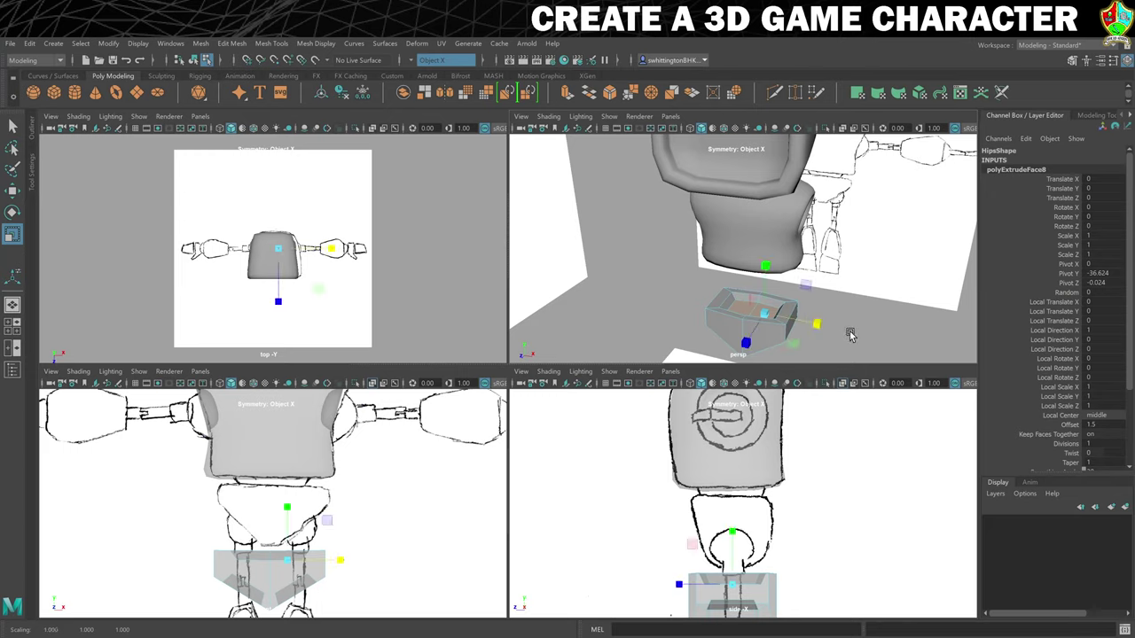
Examine the hips in smooth preview from the front, and return to the unsmoothed mesh to view the leg sockets from below.
key("3")
left_click(852, 322)
left_click_drag(793, 335, 789, 284, "alt")
left_click(788, 283)
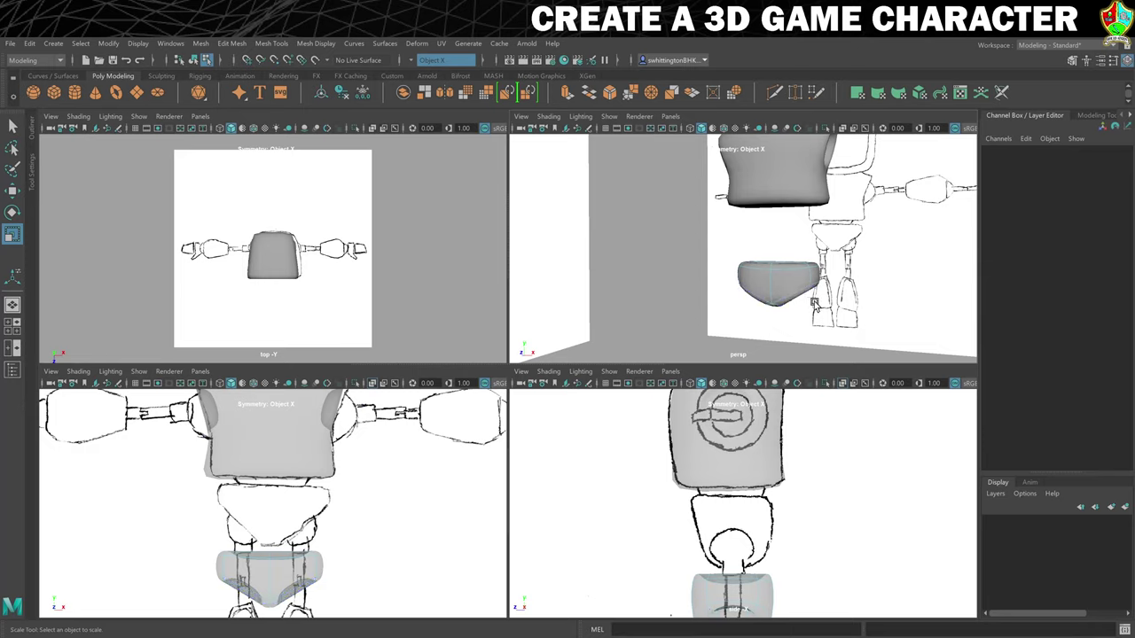
right_click_drag(791, 284, 791, 245)
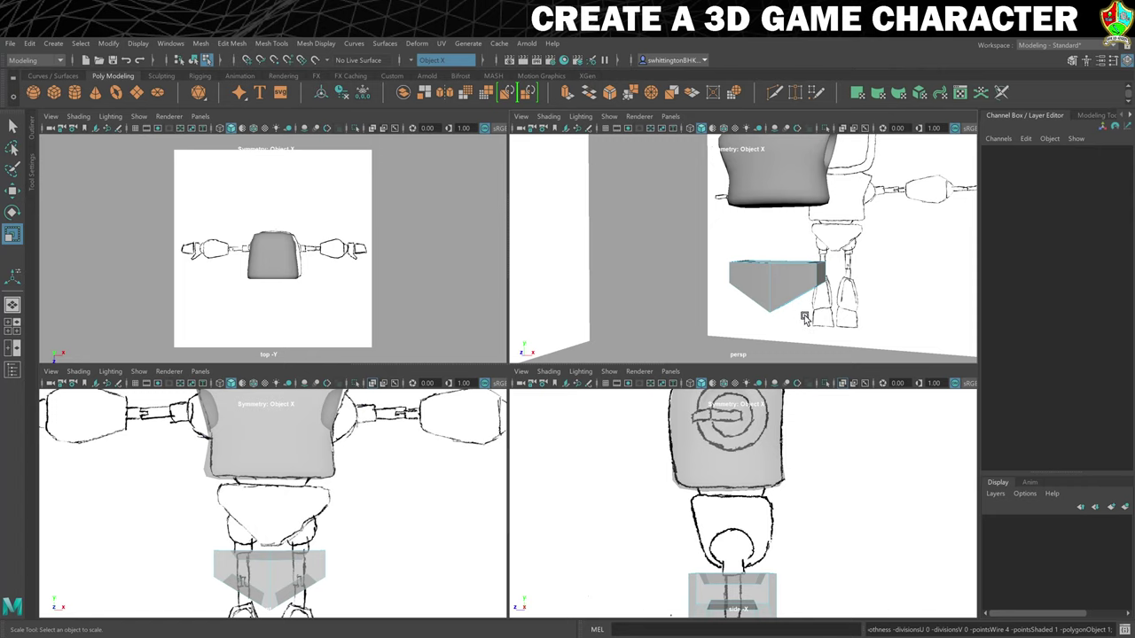
left_click_drag(805, 320, 785, 282, "alt")
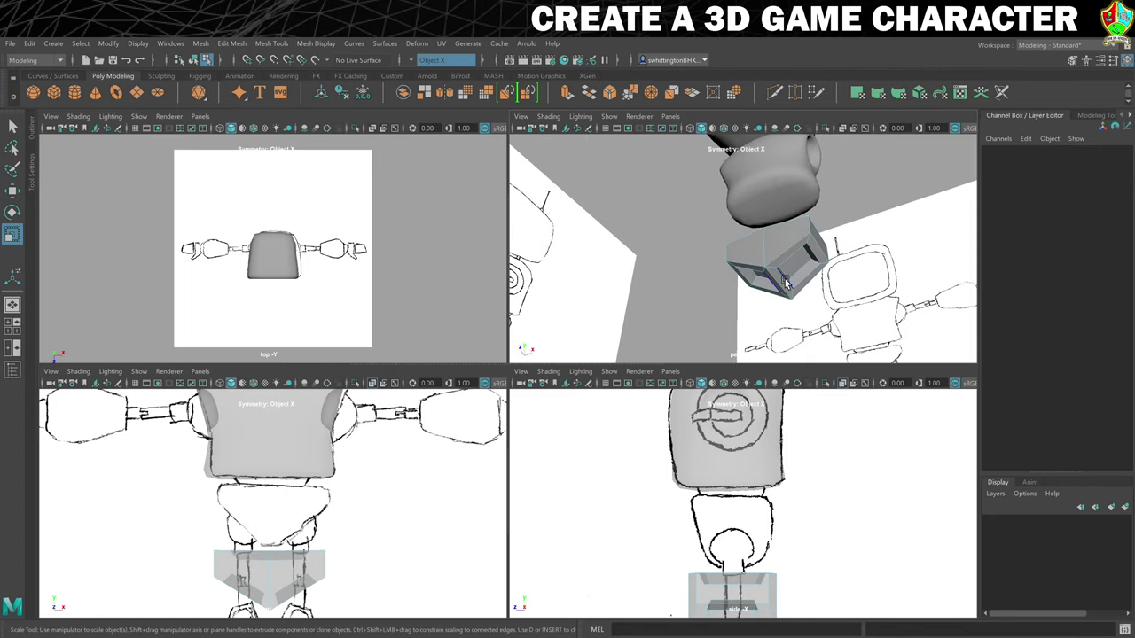
Select the edge loop between the leg sockets under the hips and lower it slightly in smooth preview.
double_click(785, 282)
scroll(789, 293, "up", 3)
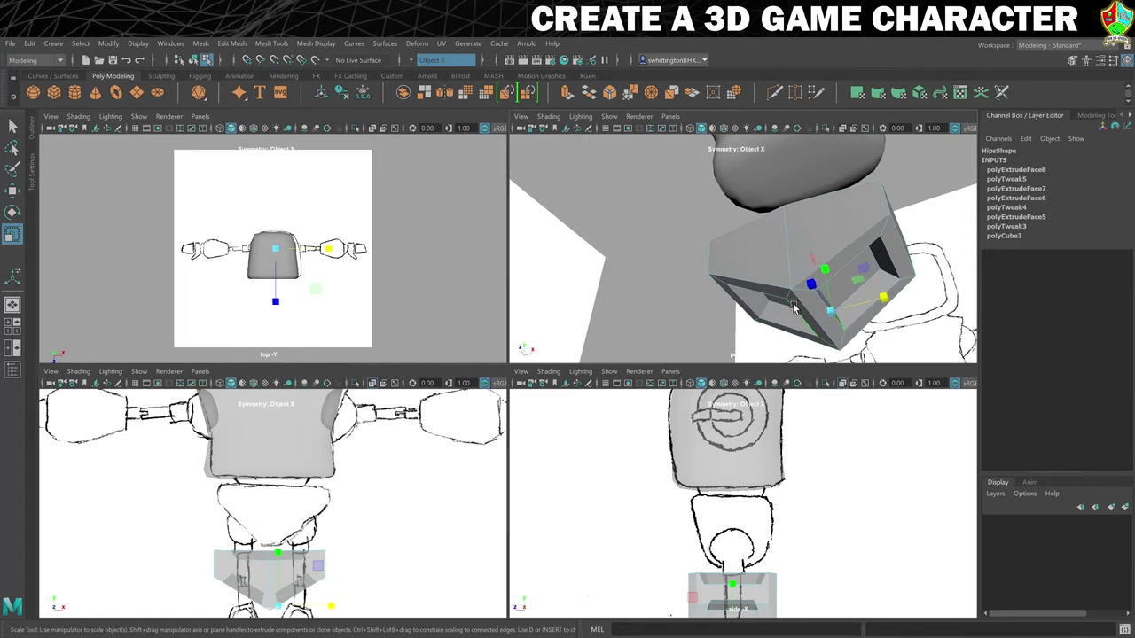
mouse_move(792, 309)
left_mouse_down("alt")
mouse_move(801, 317)
mouse_move(790, 295)
left_mouse_up("alt")
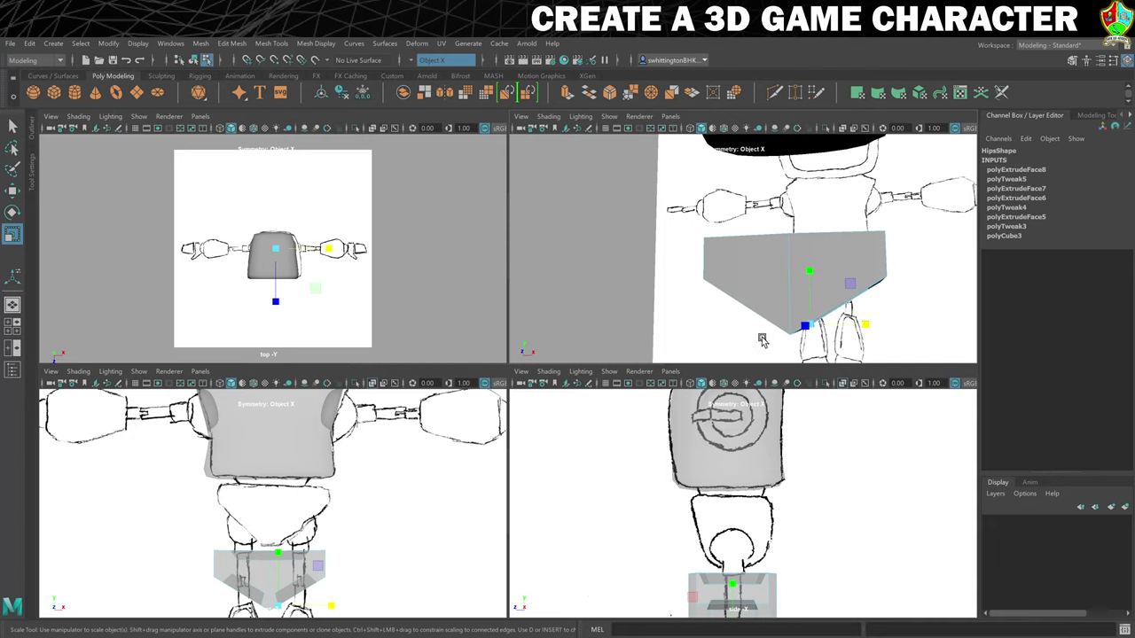
key("3")
left_click_drag(768, 339, 794, 330, "alt")
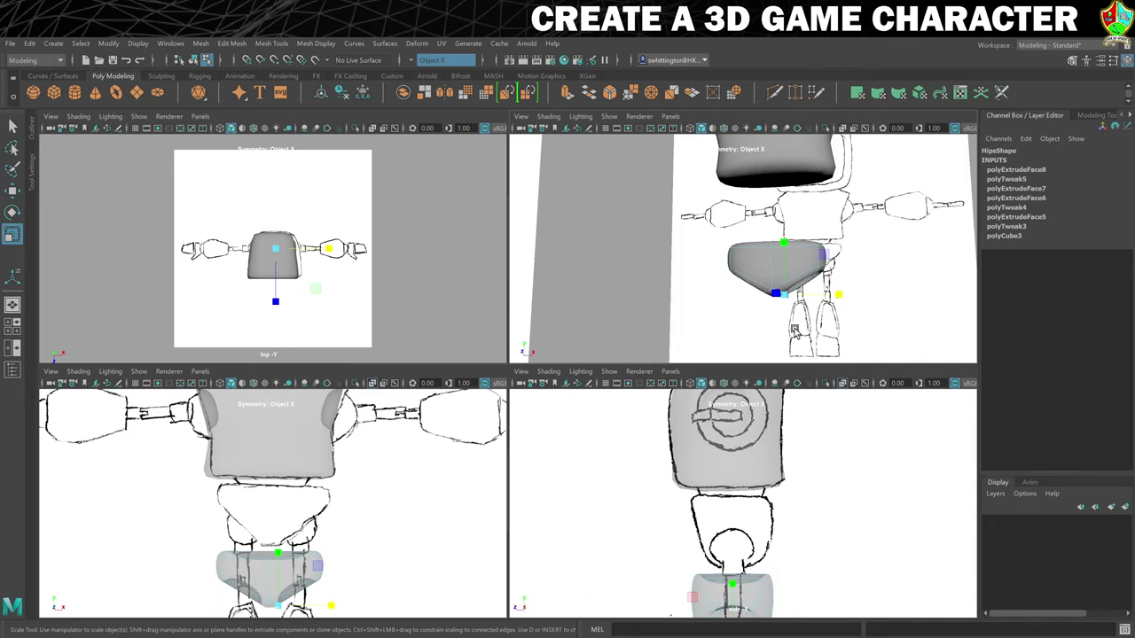
scroll(348, 547, "up", 2)
middle_click_drag(344, 547, 390, 409, "alt")
scroll(390, 457, "up", 1)
scroll(388, 470, "up", 3)
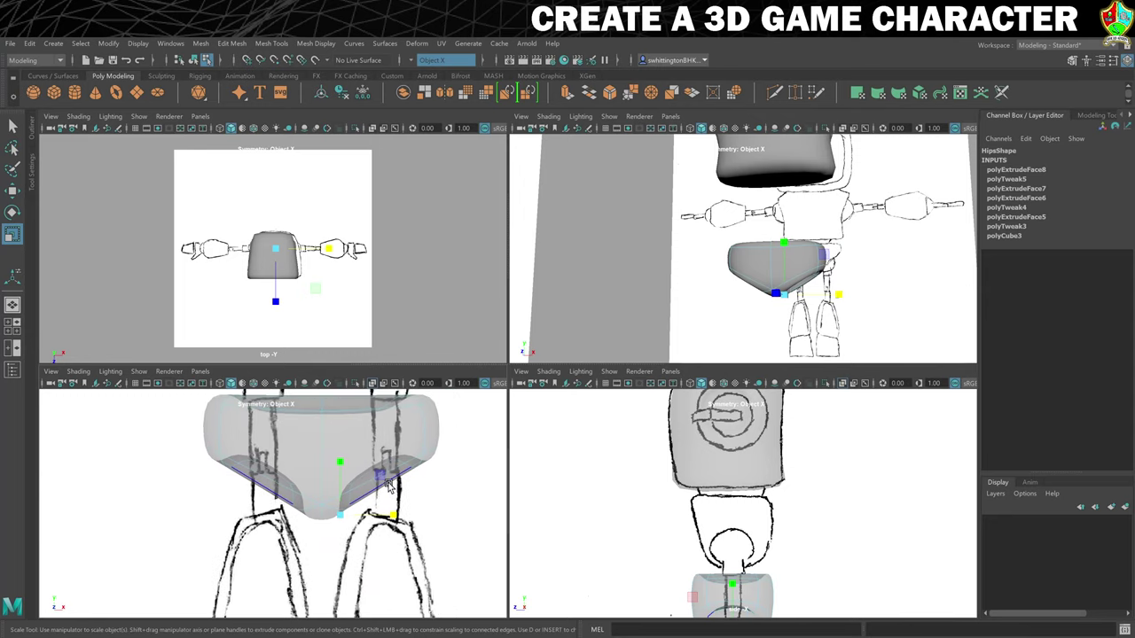
key("w")
mouse_move(348, 467)
left_mouse_down()
mouse_move(331, 464)
mouse_move(332, 476)
left_mouse_up()
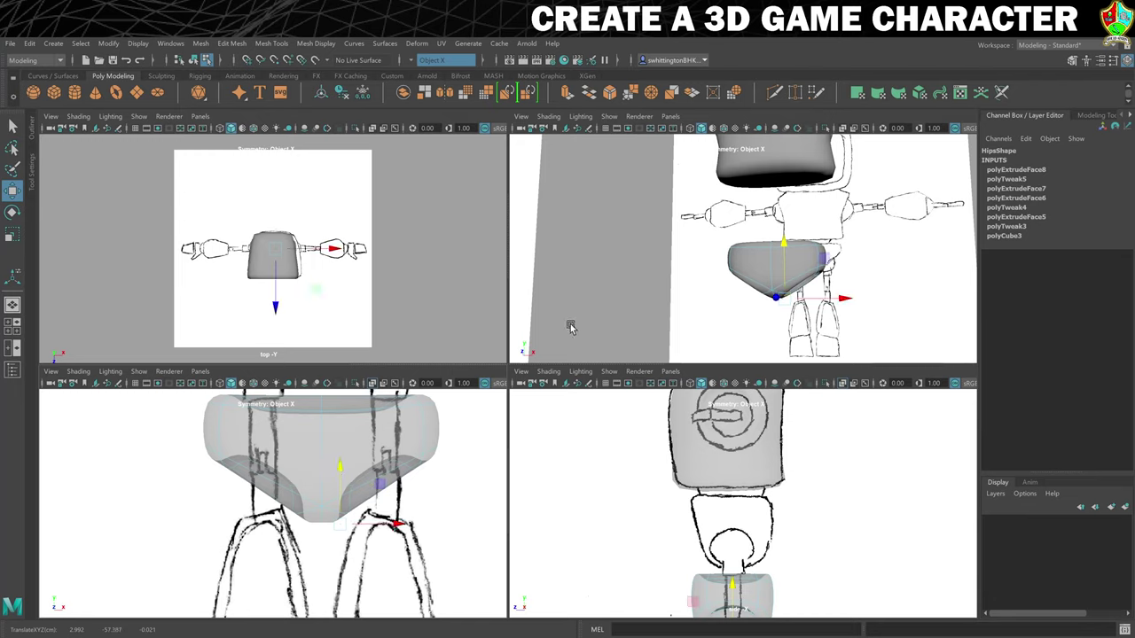
Move the hips up below the torso to about -24.4 in Y and scale their height to about 23.3 to match the side reference.
right_click(808, 253)
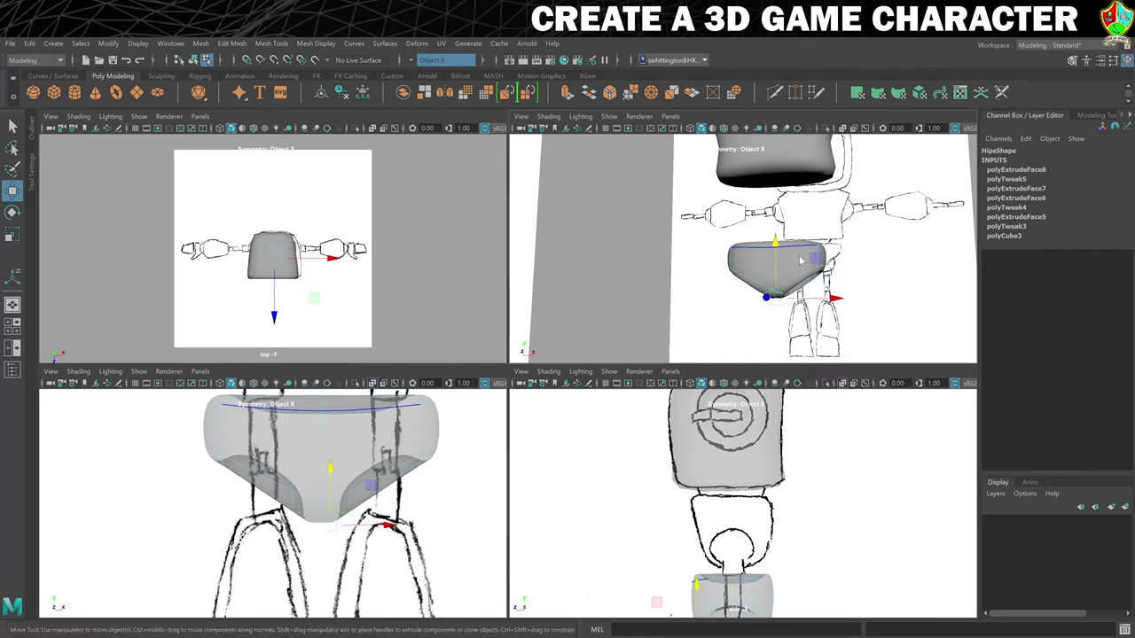
right_click_drag(800, 261, 772, 268)
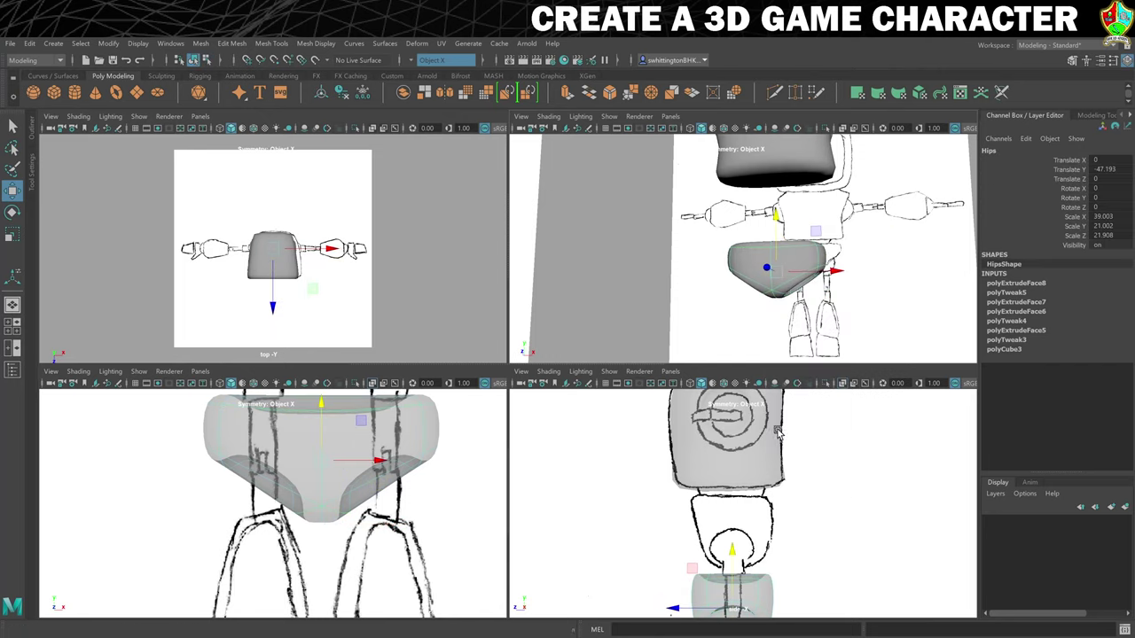
left_click_drag(732, 551, 735, 475)
scroll(739, 479, "up", 2)
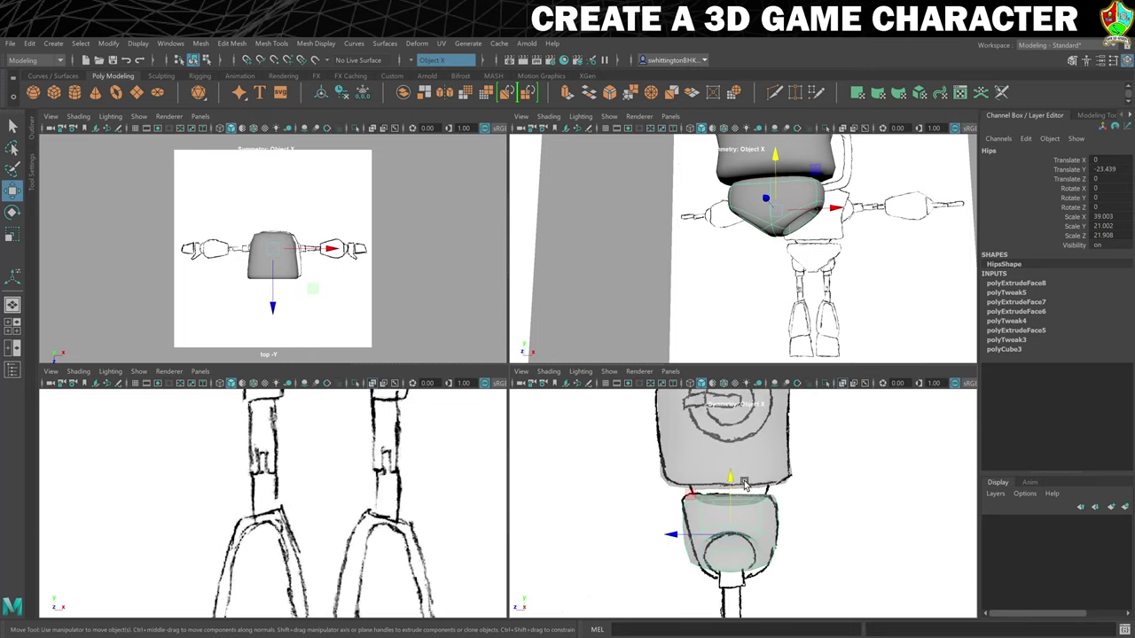
middle_click_drag(741, 517, 775, 457, "alt")
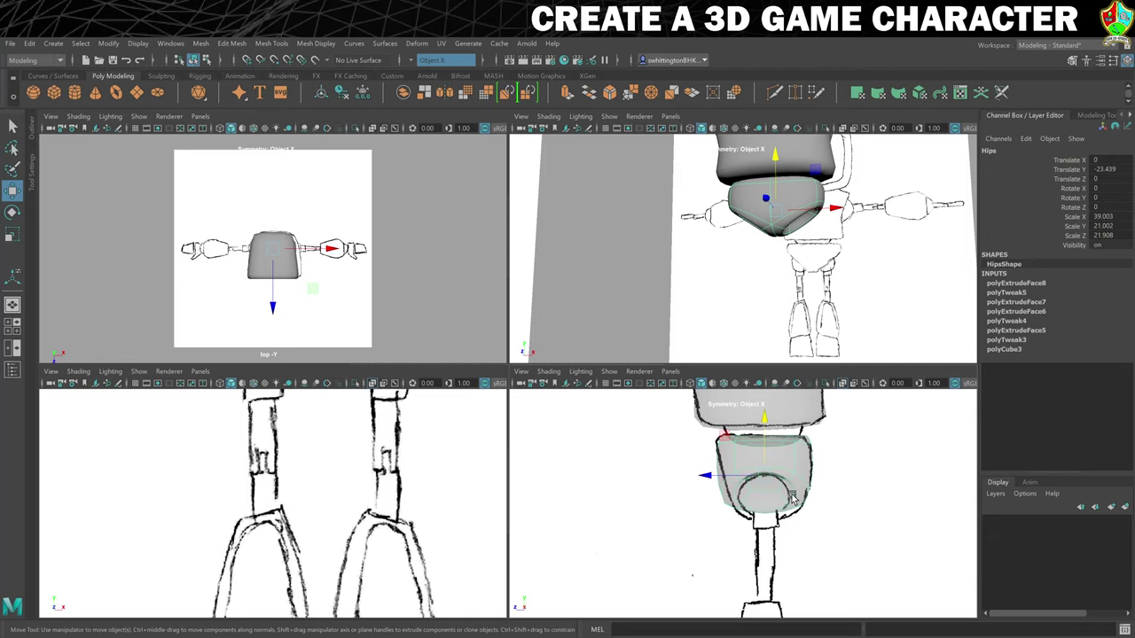
left_click_drag(770, 425, 764, 423)
key("r")
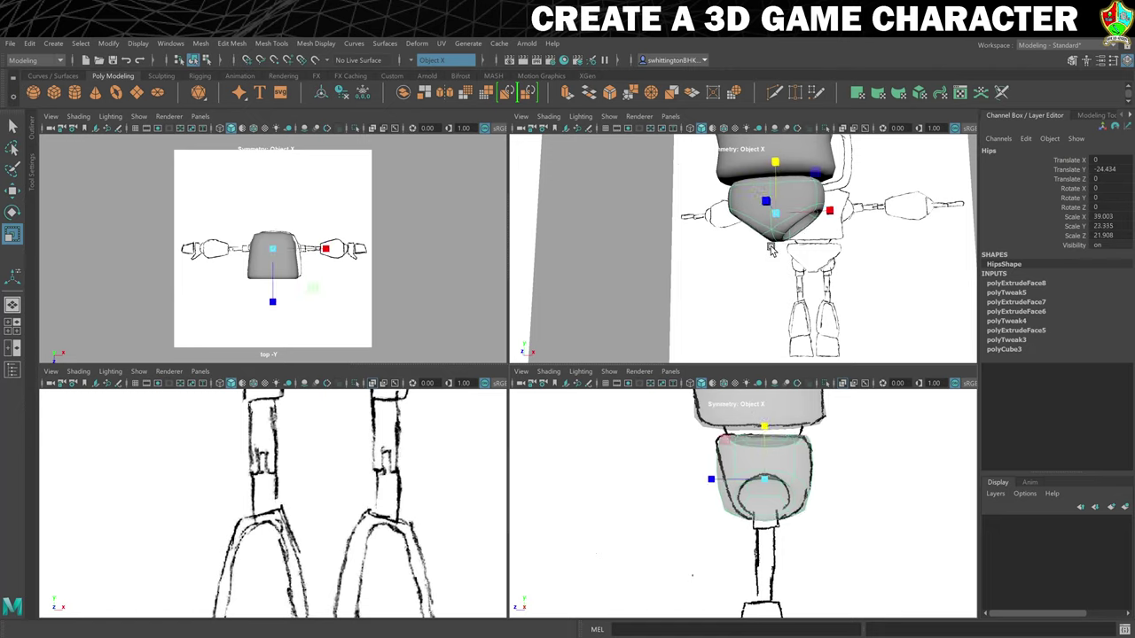
Pull the lower front and back vertices of the hips inward to follow the side reference outline.
left_click_drag(798, 245, 767, 240, "alt")
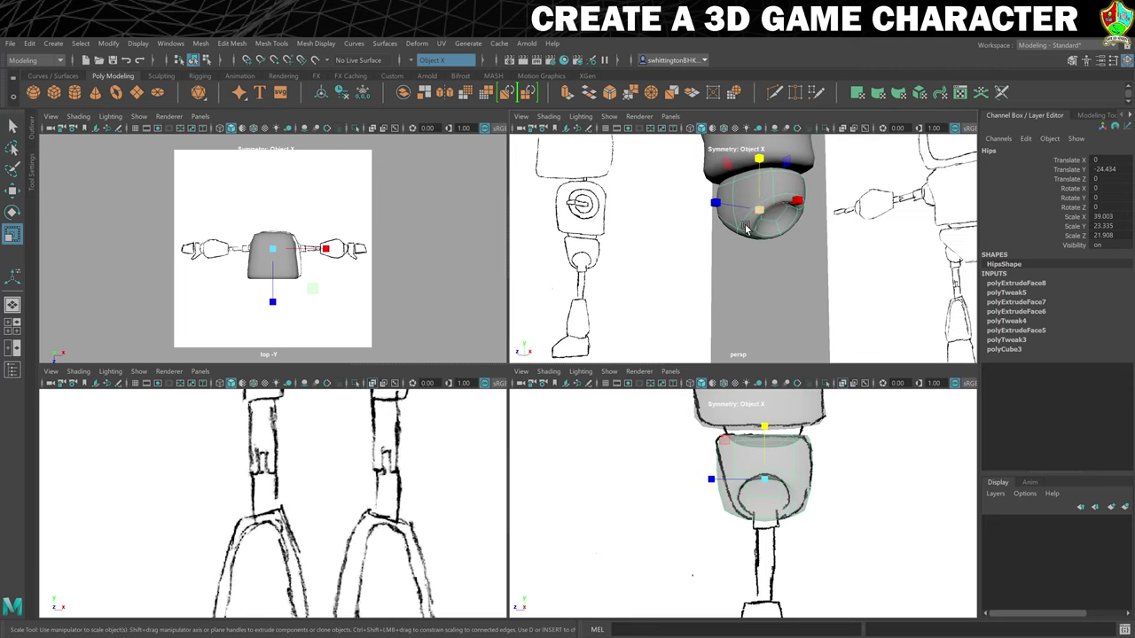
right_click_drag(746, 229, 724, 233)
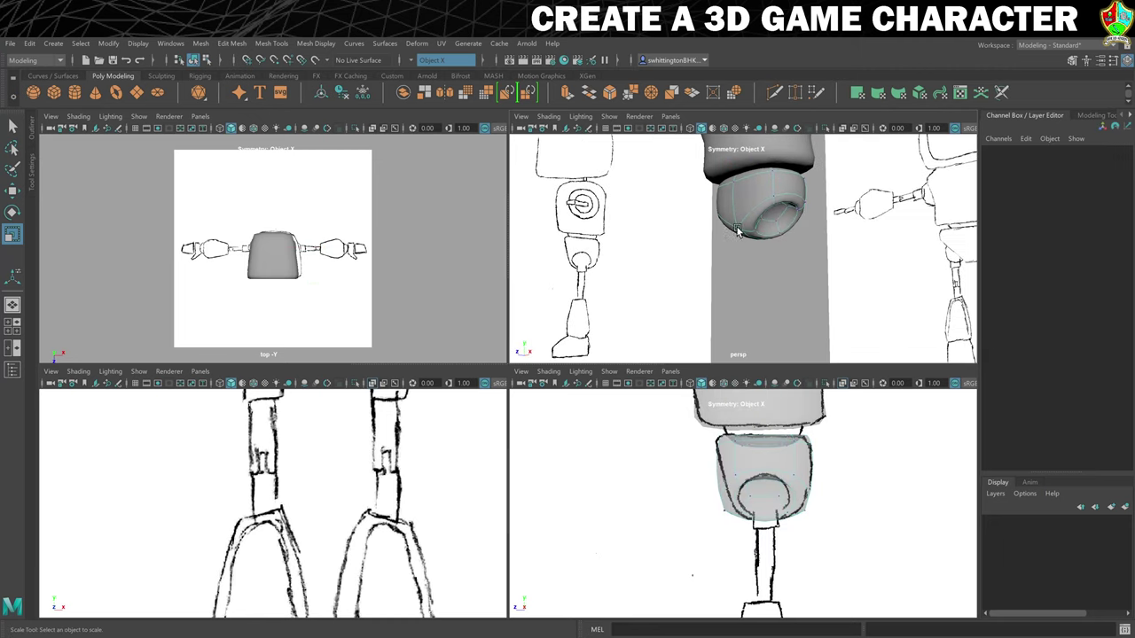
left_click(737, 231)
key("w")
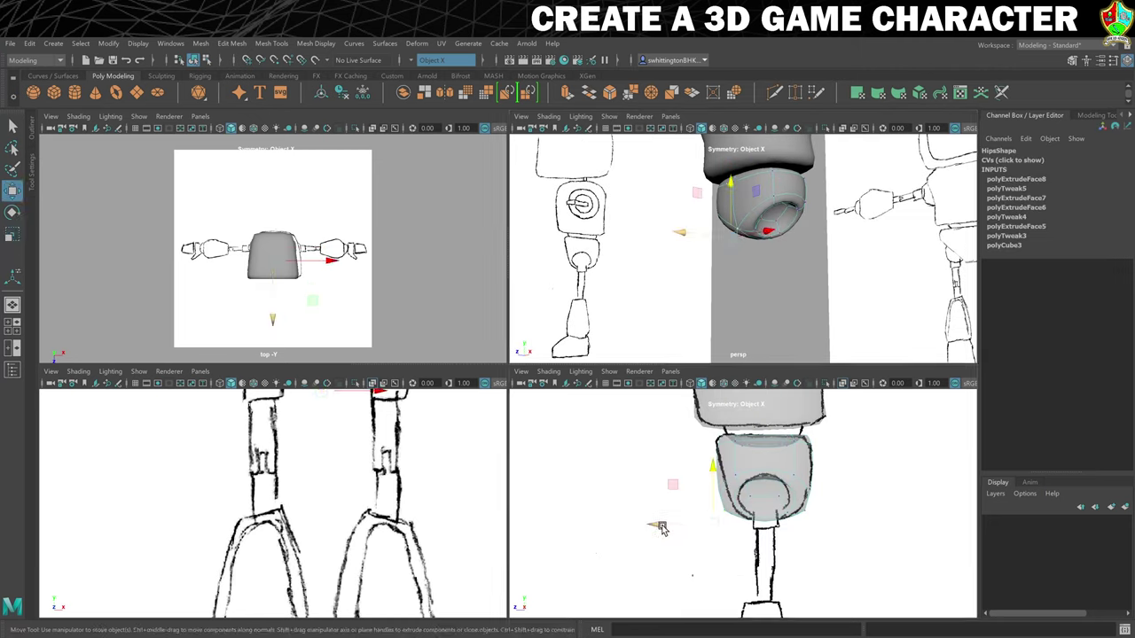
left_click_drag(654, 526, 674, 522)
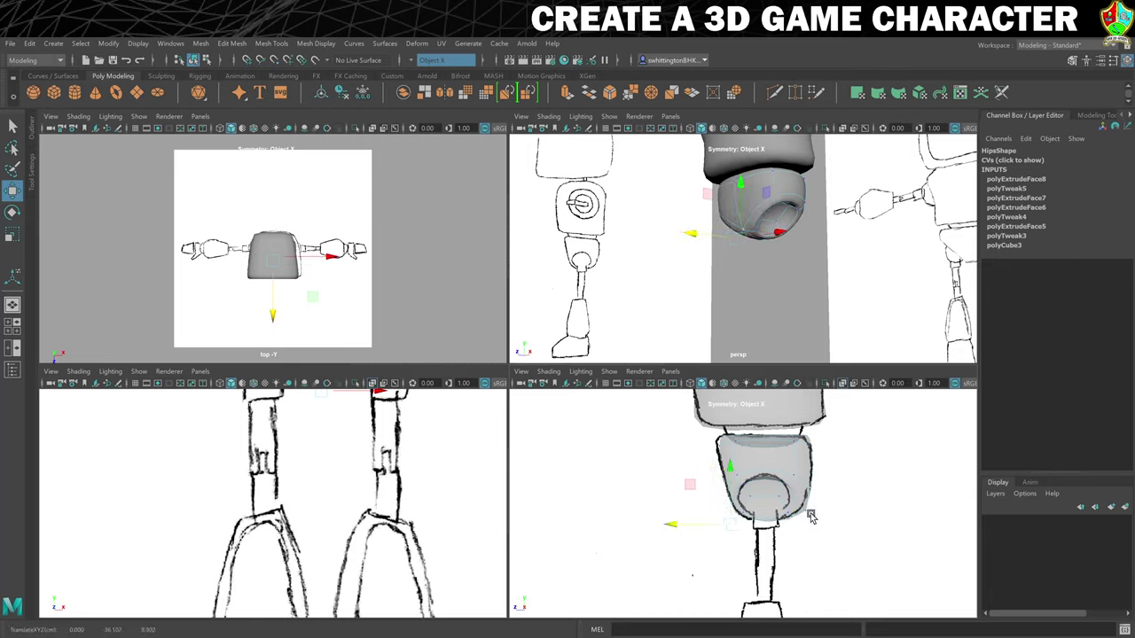
left_click_drag(806, 513, 823, 525)
left_click_drag(754, 524, 749, 519)
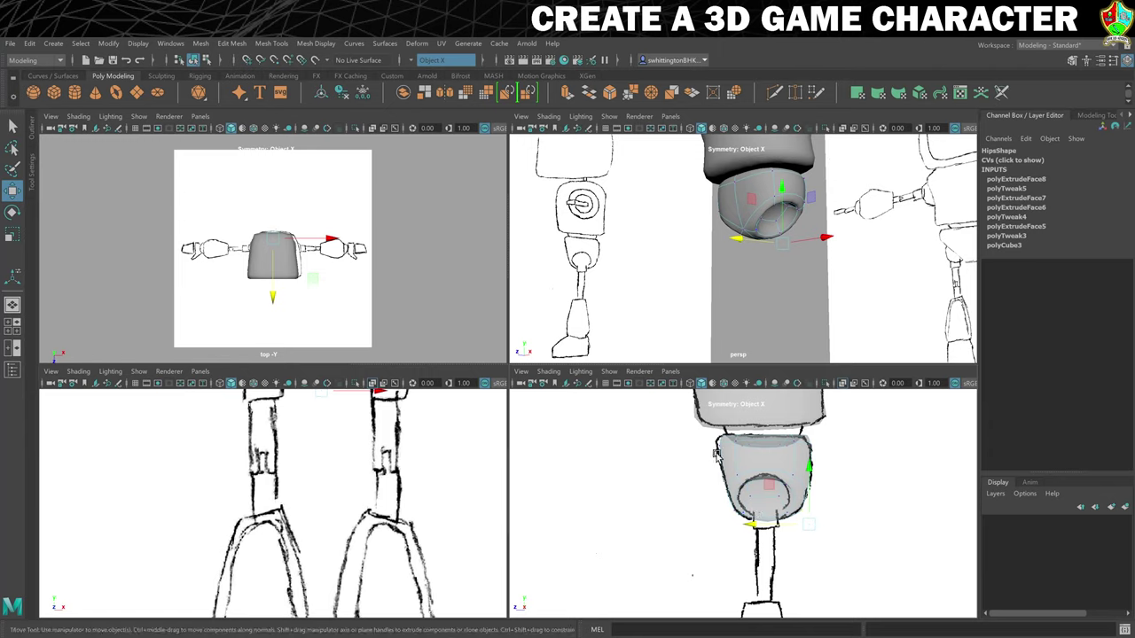
Shift the upper front and back vertices of the hips slightly outward to match the side reference, and reselect the hips object.
left_click_drag(724, 452, 722, 465)
left_click_drag(662, 436, 655, 435)
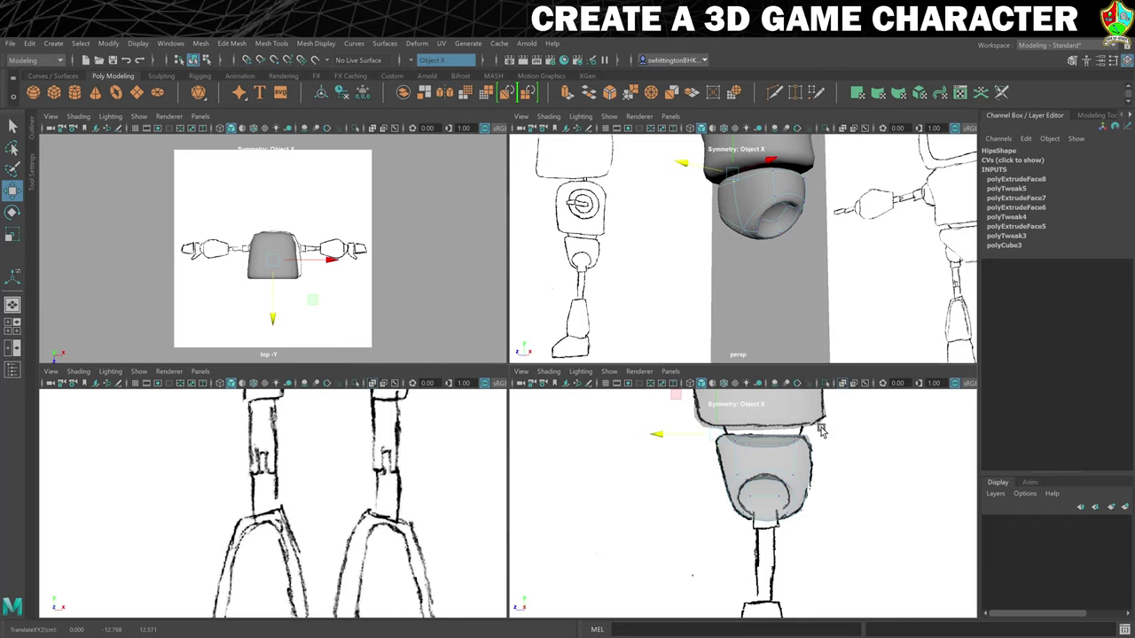
left_click(805, 450)
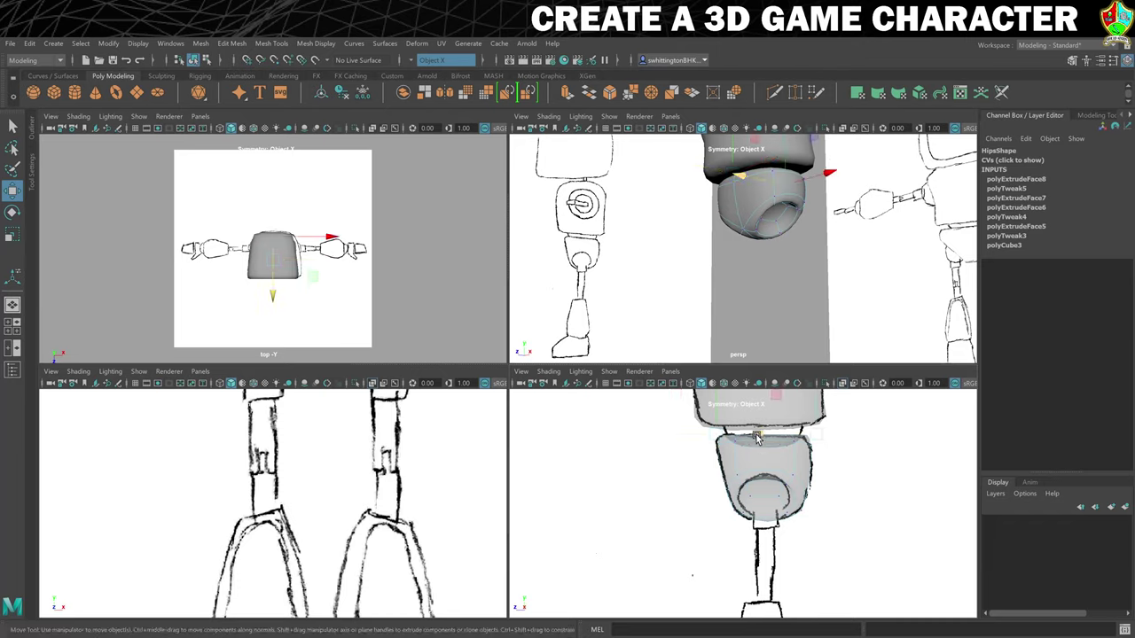
left_click_drag(758, 434, 755, 433)
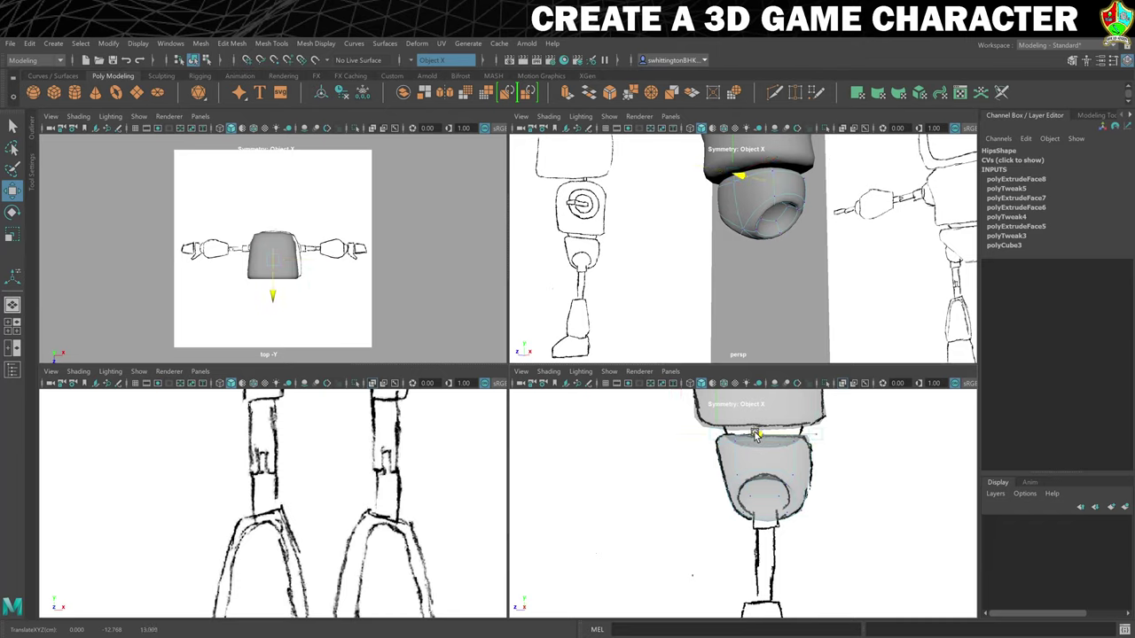
left_click(906, 438)
left_click_drag(649, 256, 770, 275, "alt")
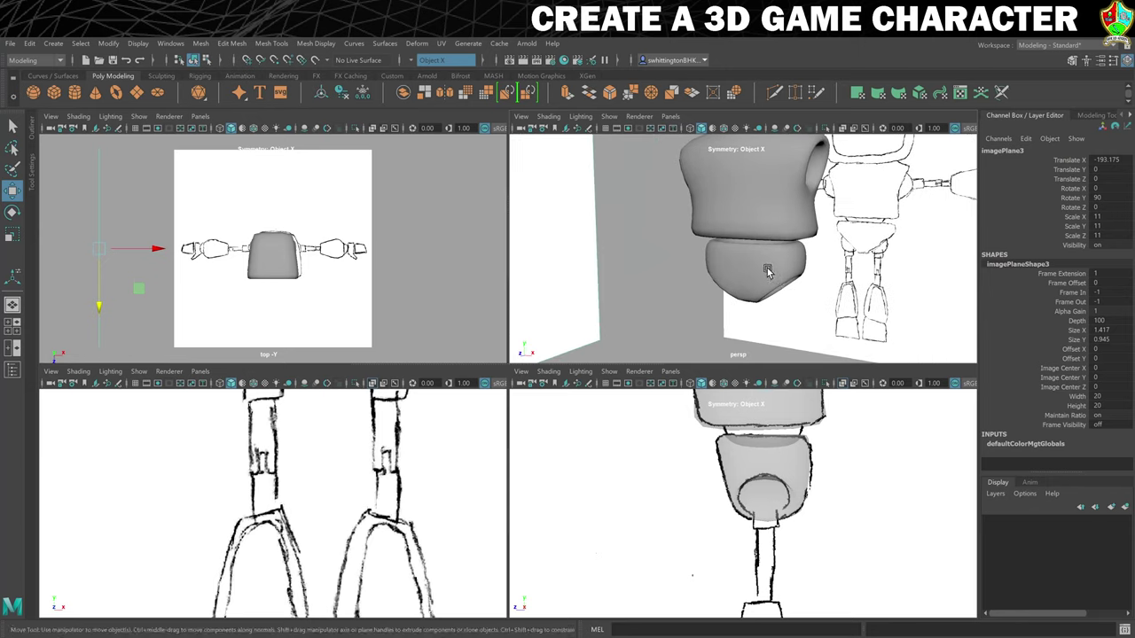
left_click(767, 273)
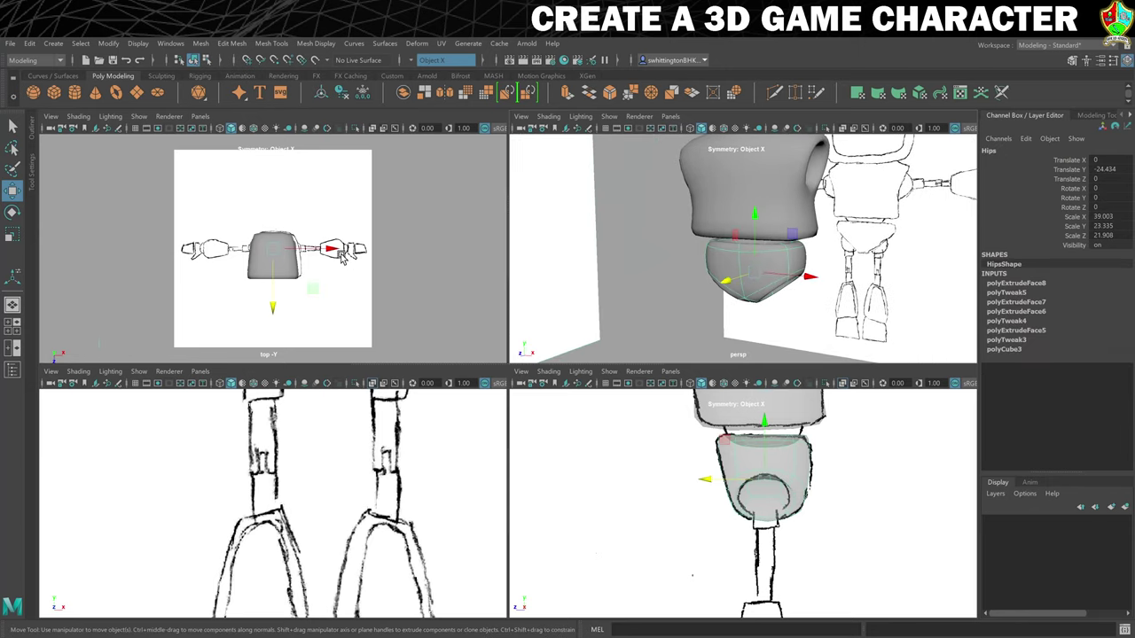
Create a polygon sphere and move it down to about -13.3 in Y, between the torso and the hips.
left_click(33, 93)
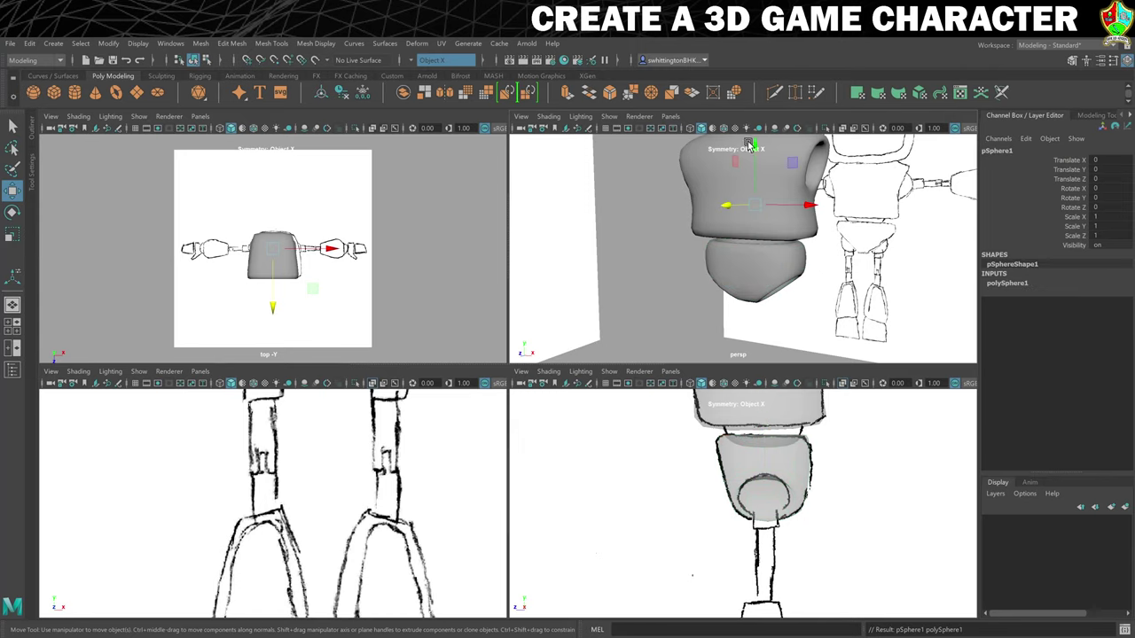
left_click_drag(752, 143, 759, 184)
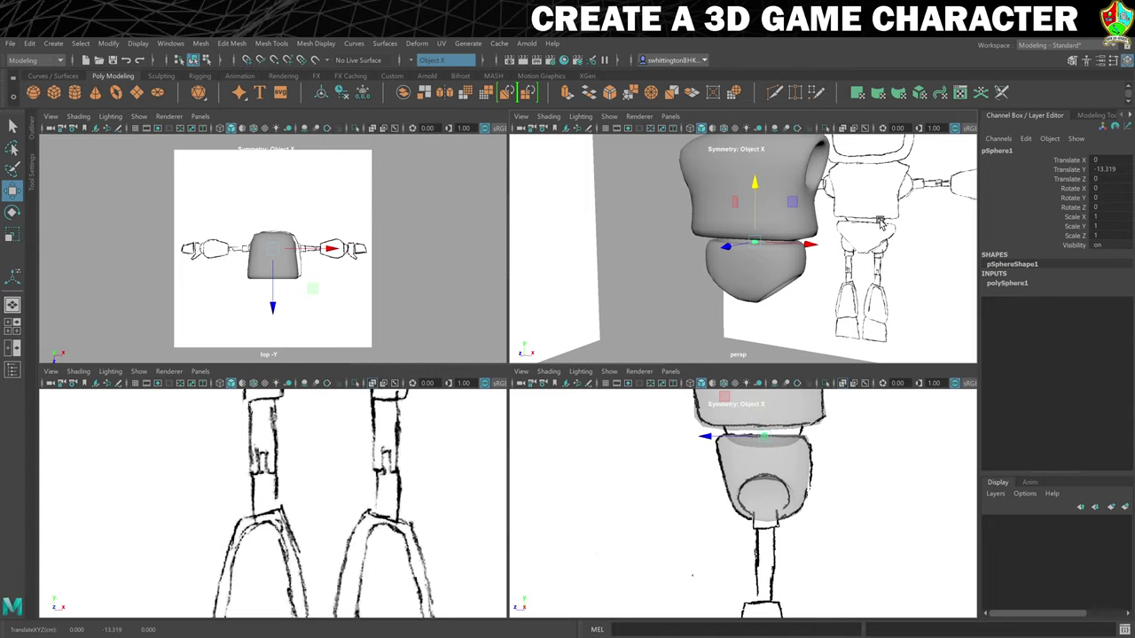
scroll(842, 226, "up", 2)
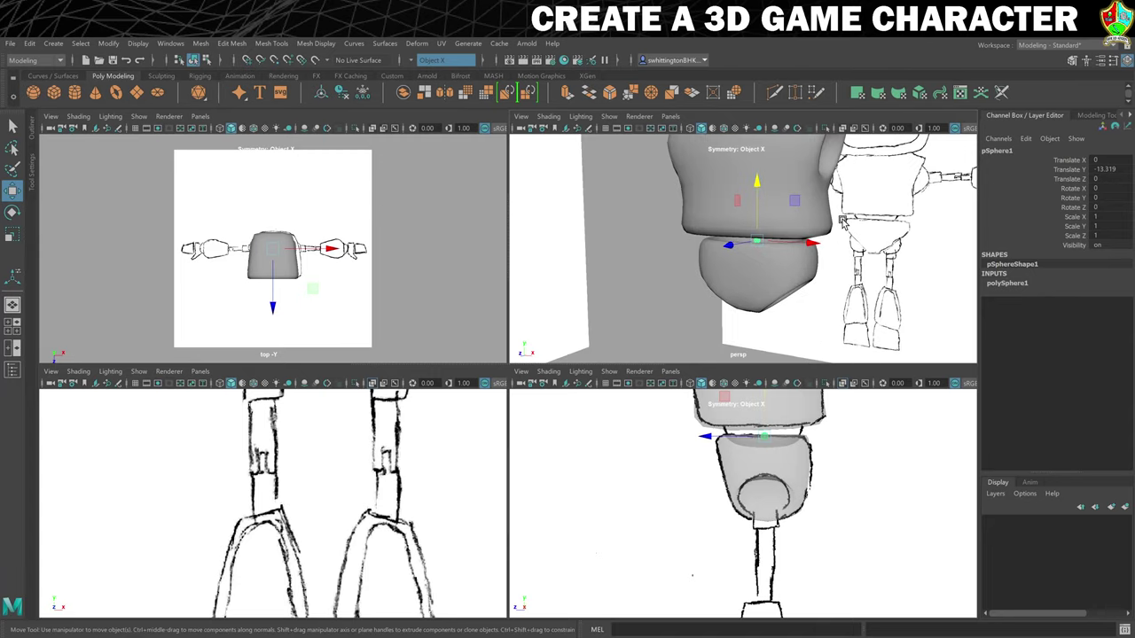
left_click_drag(843, 229, 756, 248, "alt")
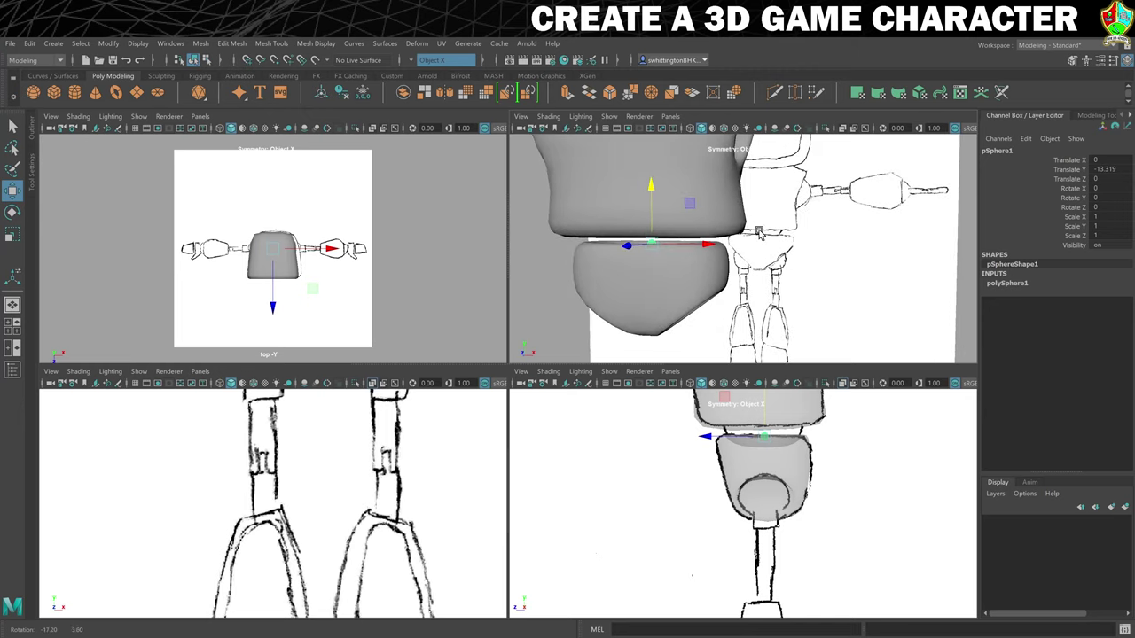
Rename the sphere LowerBack and set its axis and height subdivisions to 8.
left_click(996, 152)
type("L")
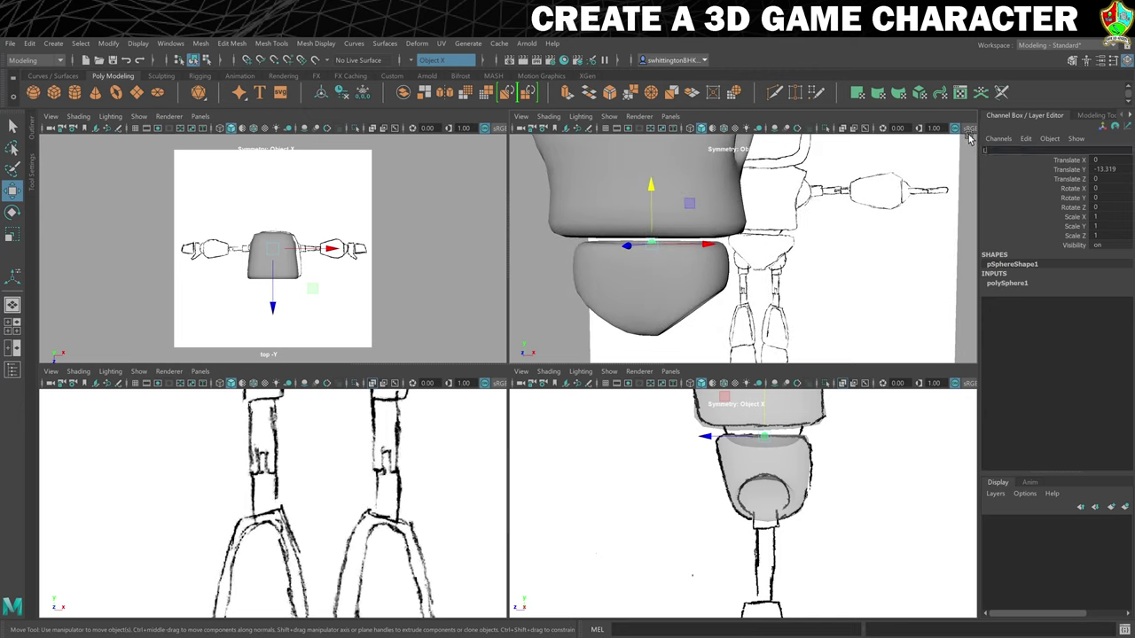
type("owerBack")
key("Return")
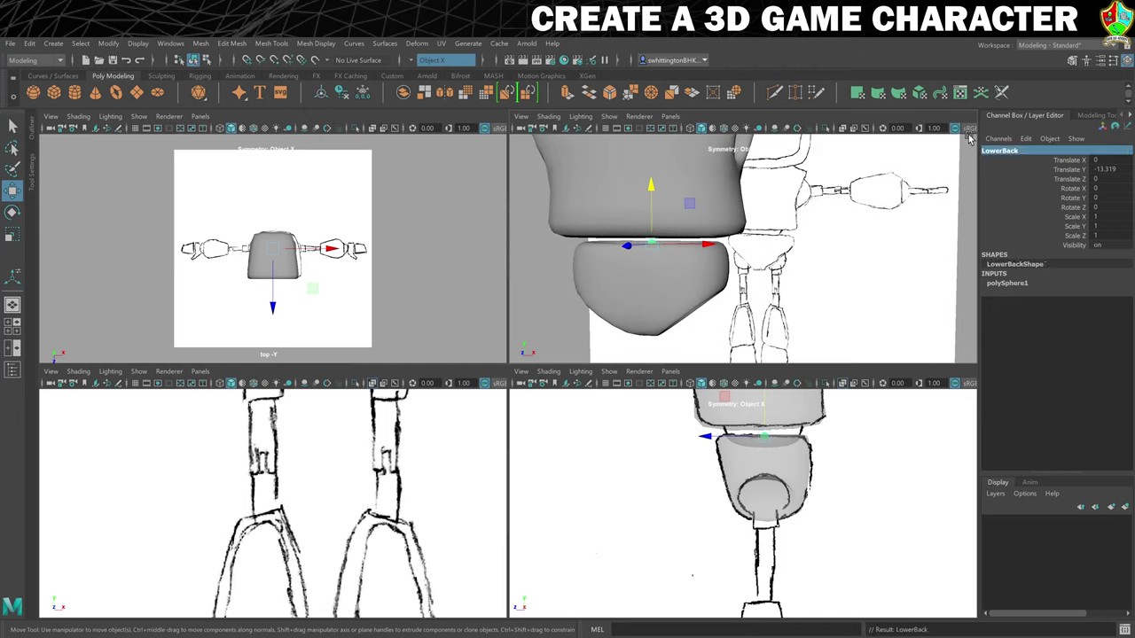
left_click(1021, 284)
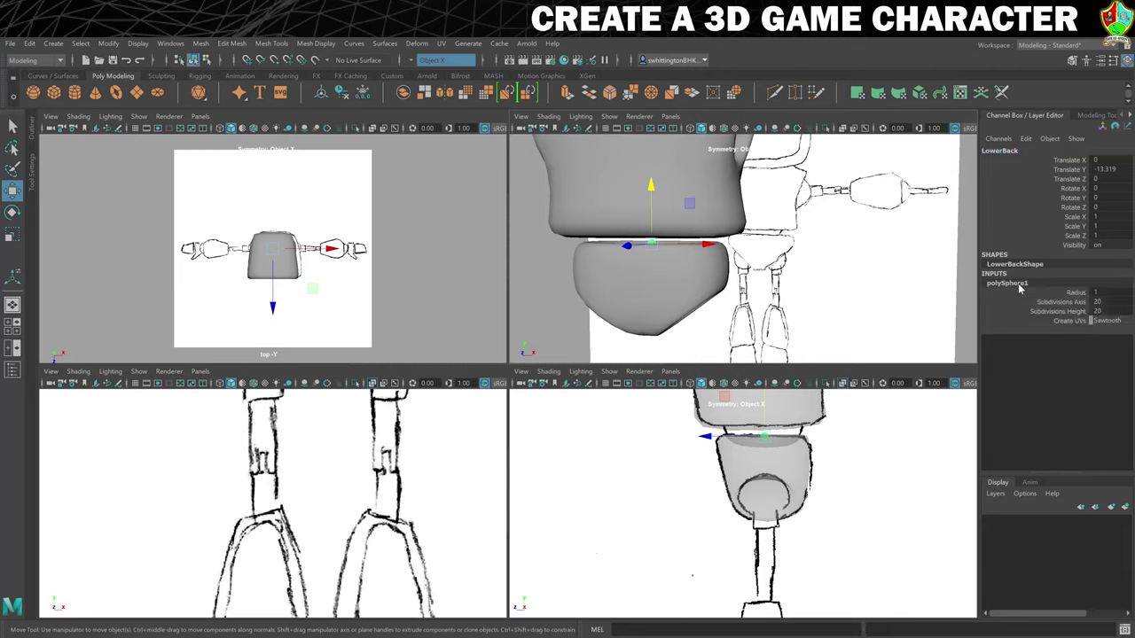
left_click_drag(1104, 304, 1102, 312)
type("8")
key("Return")
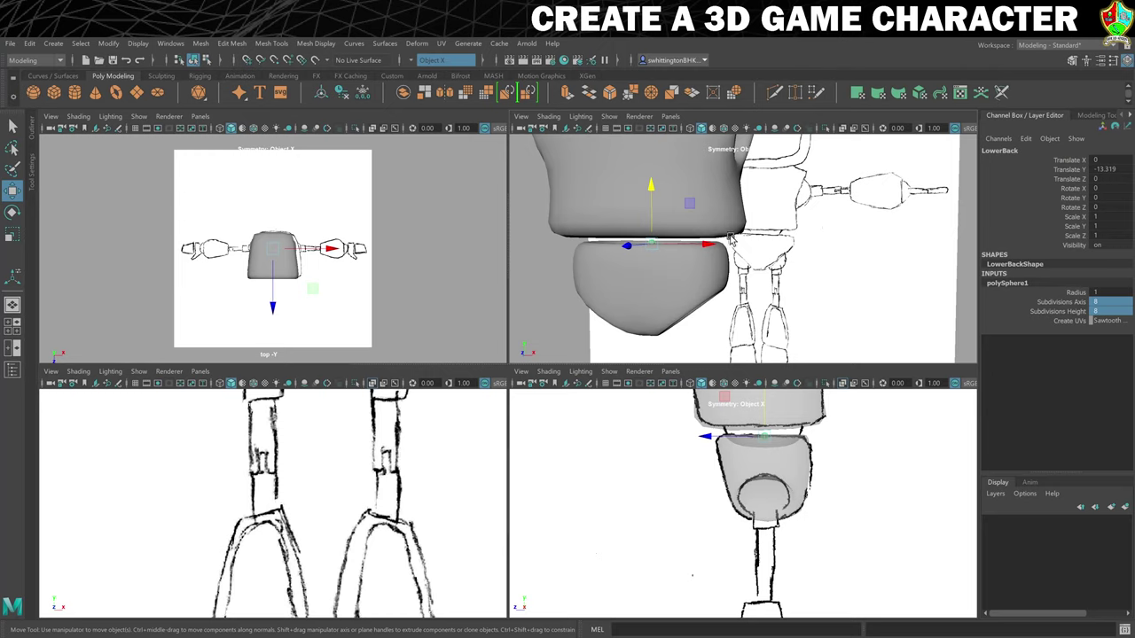
Scale the LowerBack sphere uniformly to about 10.4 and raise it to about -9.5 in Y to fill the waist gap.
key("r")
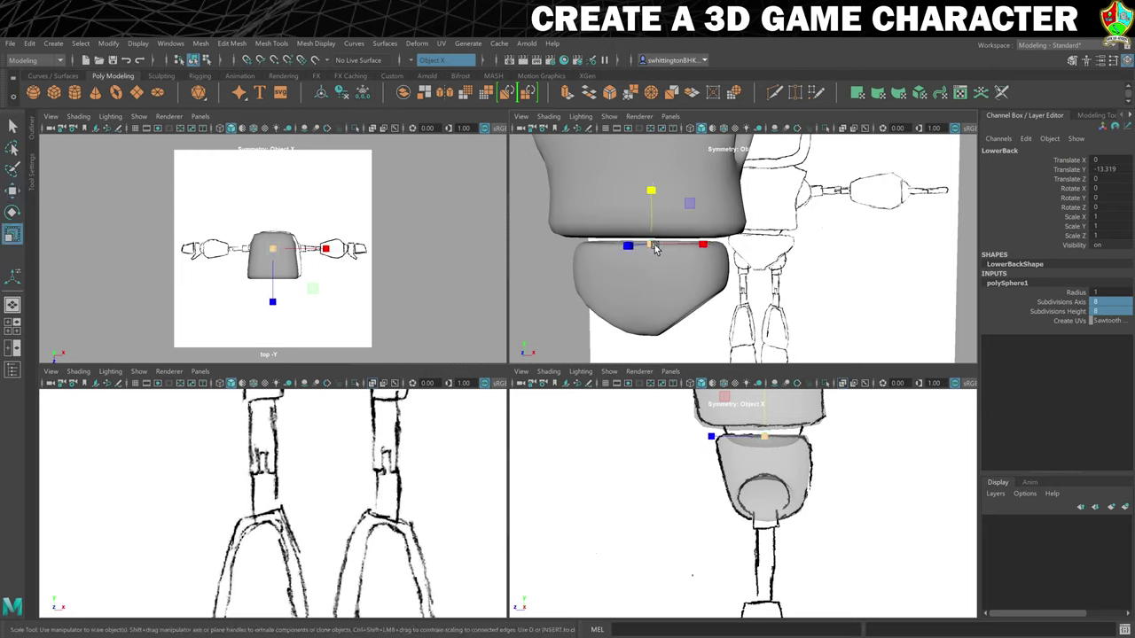
left_click_drag(653, 246, 712, 249)
key("w")
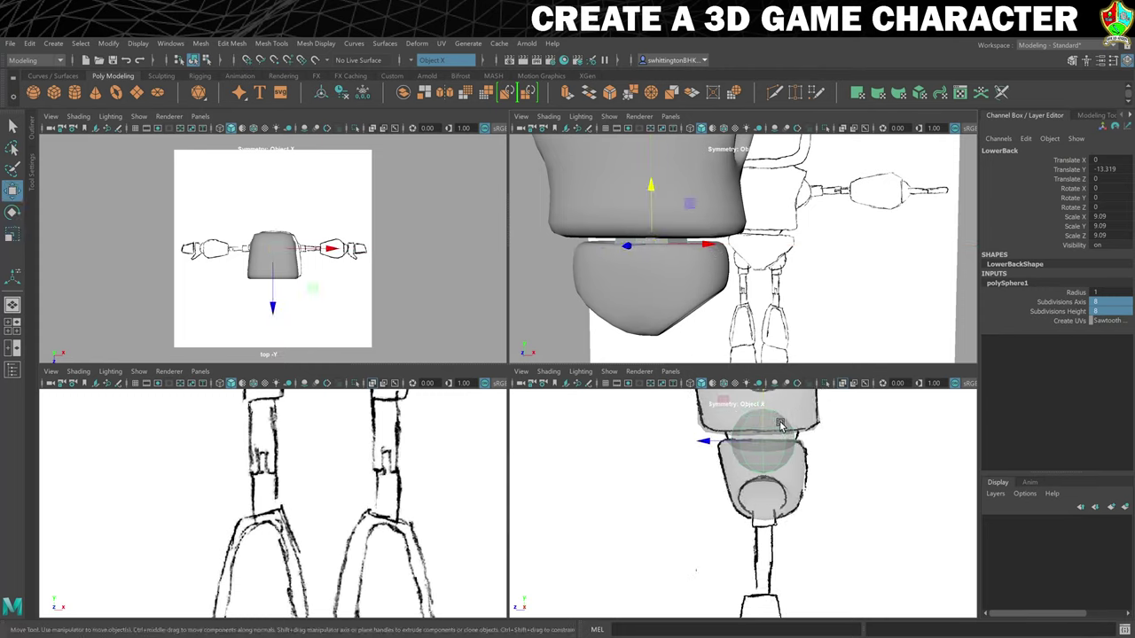
middle_click_drag(795, 422, 803, 465, "alt")
left_click_drag(769, 430, 774, 417)
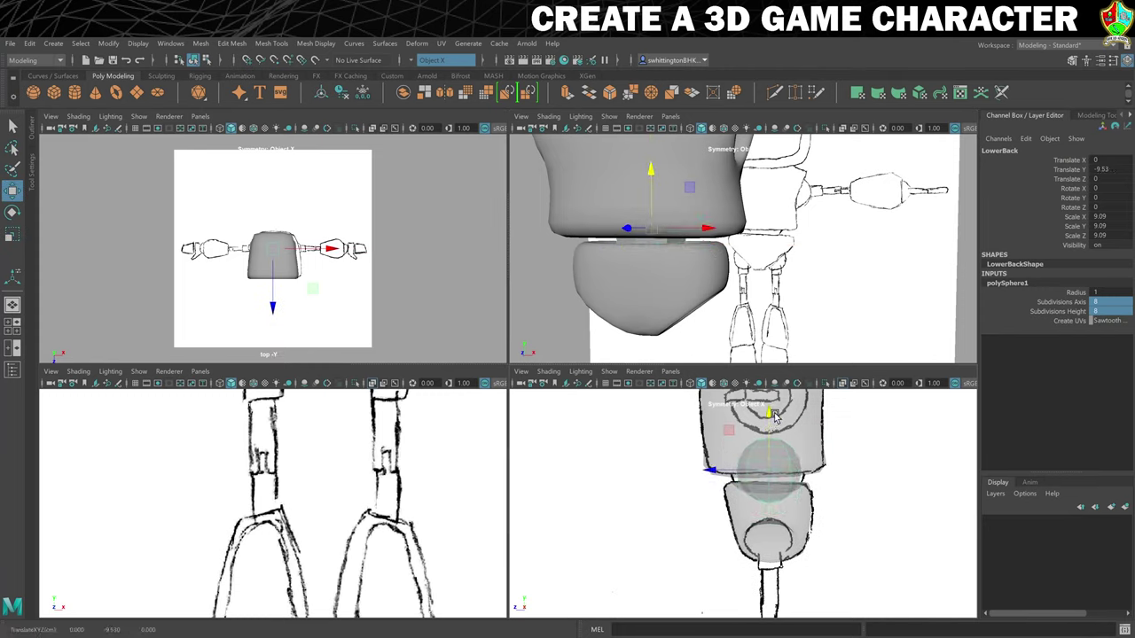
key("r")
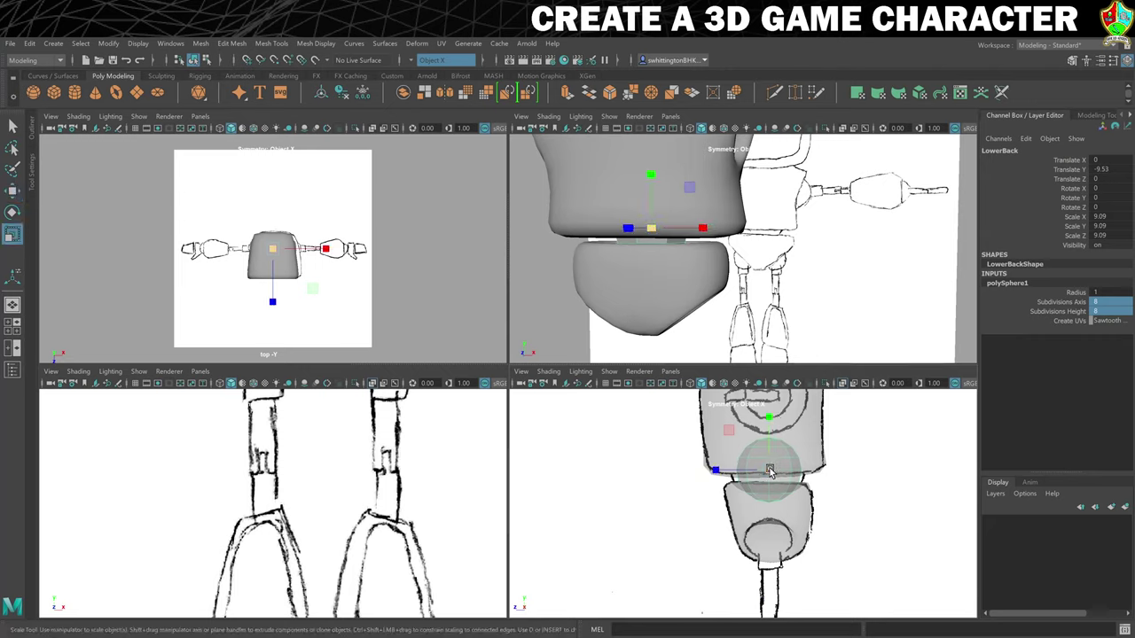
left_click_drag(769, 469, 774, 464)
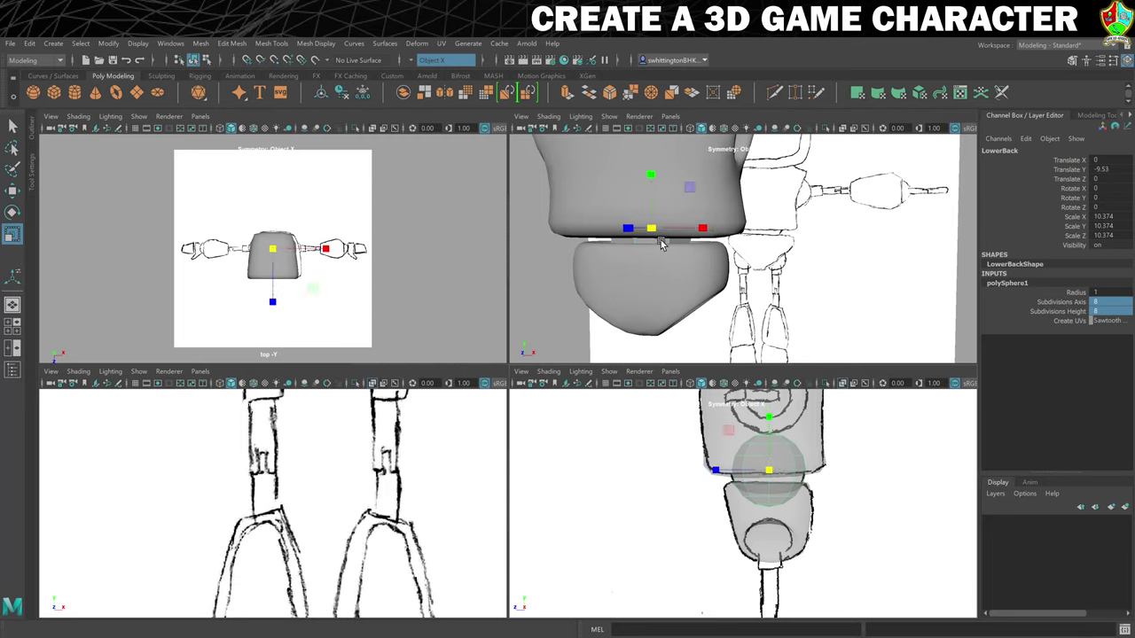
Stretch the LowerBack sphere to a scale of about 11.5 in Z and 14.4 in X to match the waist in the references.
right_click_drag(660, 244, 676, 222)
right_click(645, 248)
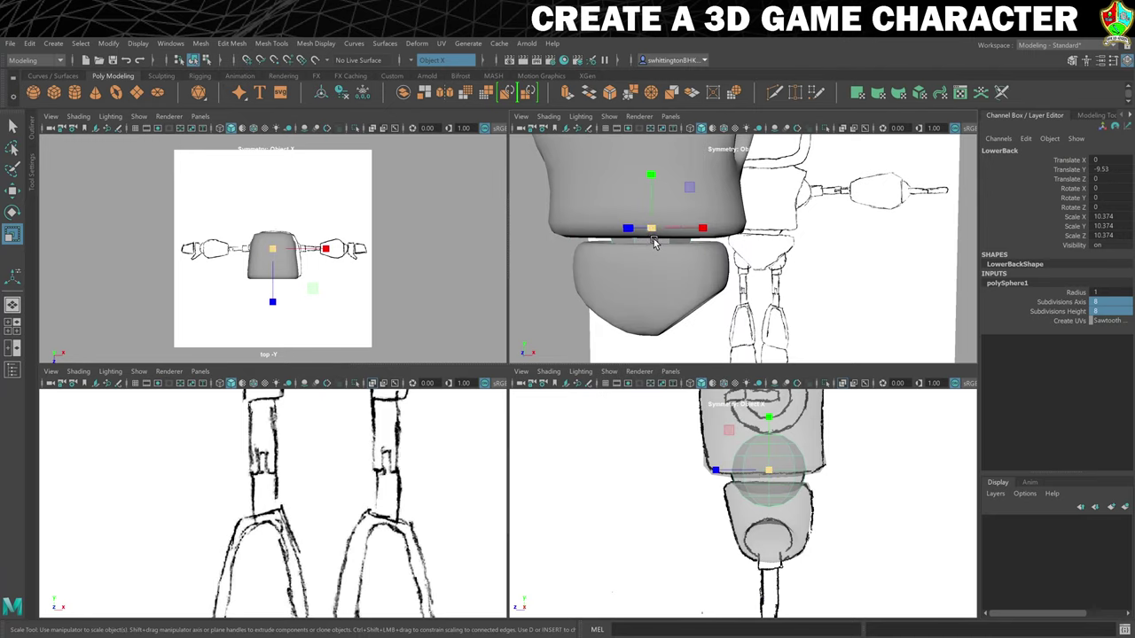
left_click_drag(713, 469, 712, 468)
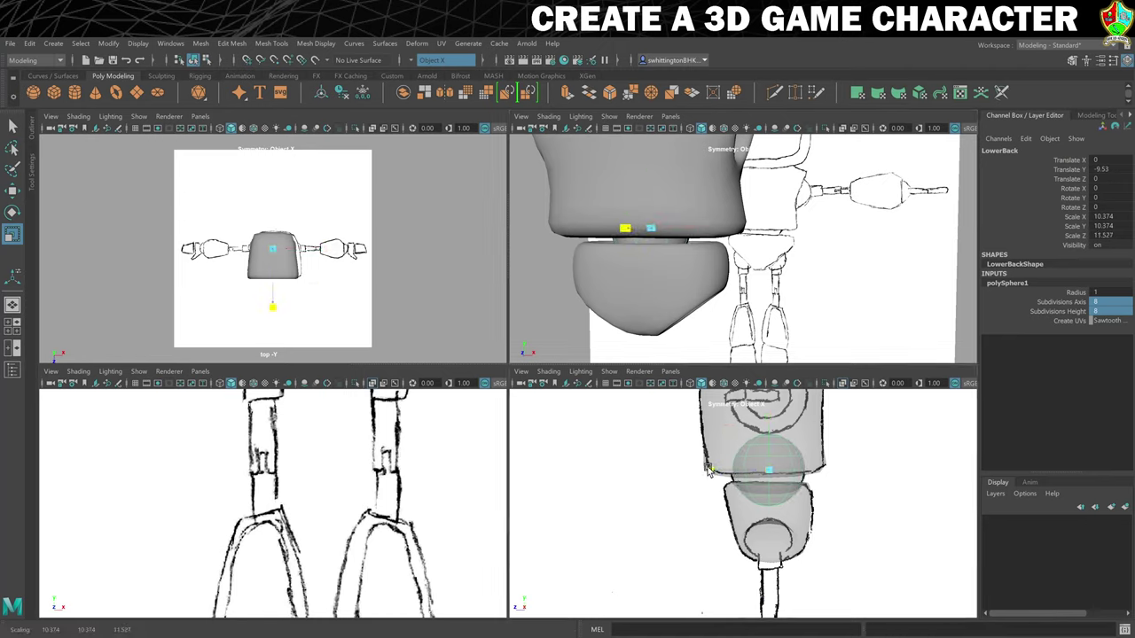
left_click_drag(708, 470, 712, 467)
scroll(344, 437, "down", 5)
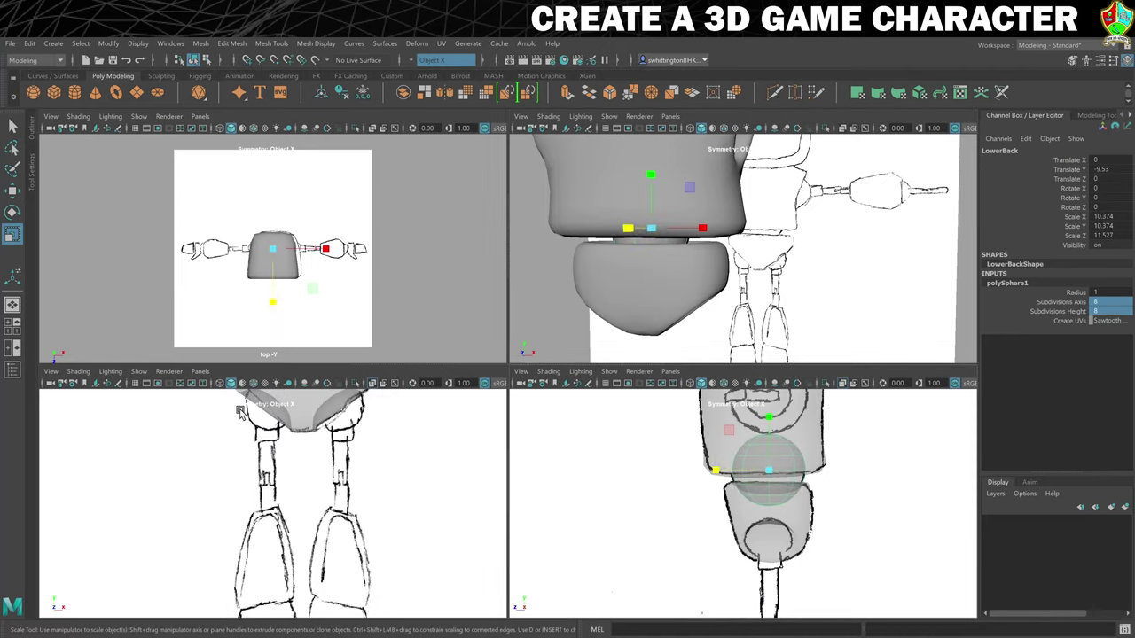
middle_click_drag(345, 438, 366, 530, "alt")
left_click_drag(371, 467, 393, 465)
scroll(443, 486, "up", 4)
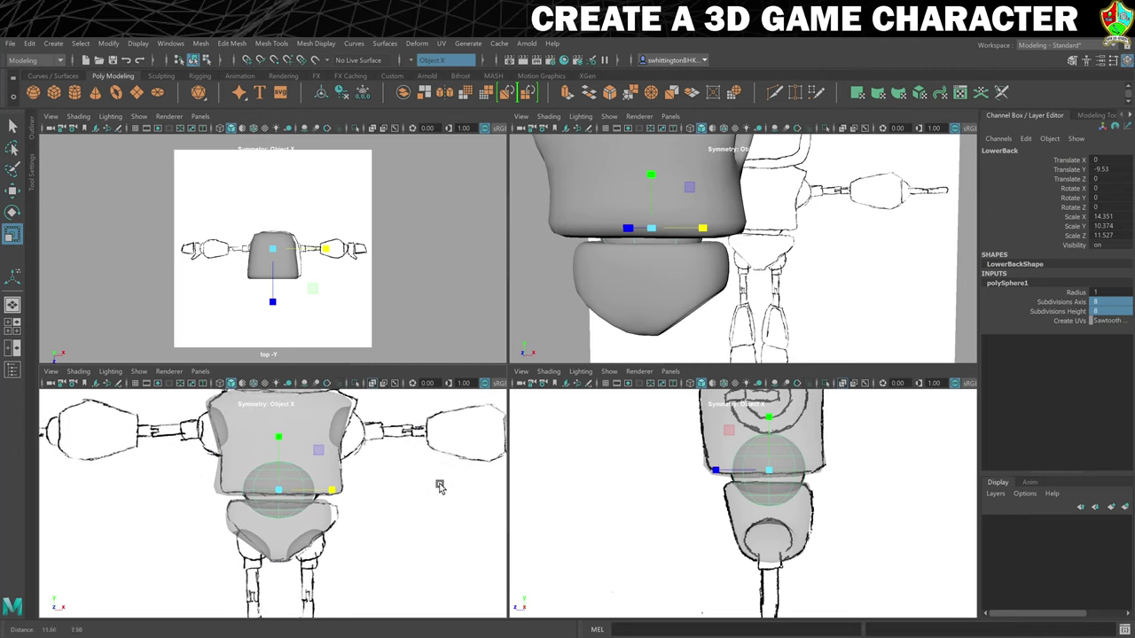
Place a new polygon cube over the sketched upper arm at about X 41.8, Y 11.3 and name it L_UpperArm.
scroll(608, 347, "down", 5)
left_click_drag(775, 307, 735, 313, "alt")
left_click(716, 290)
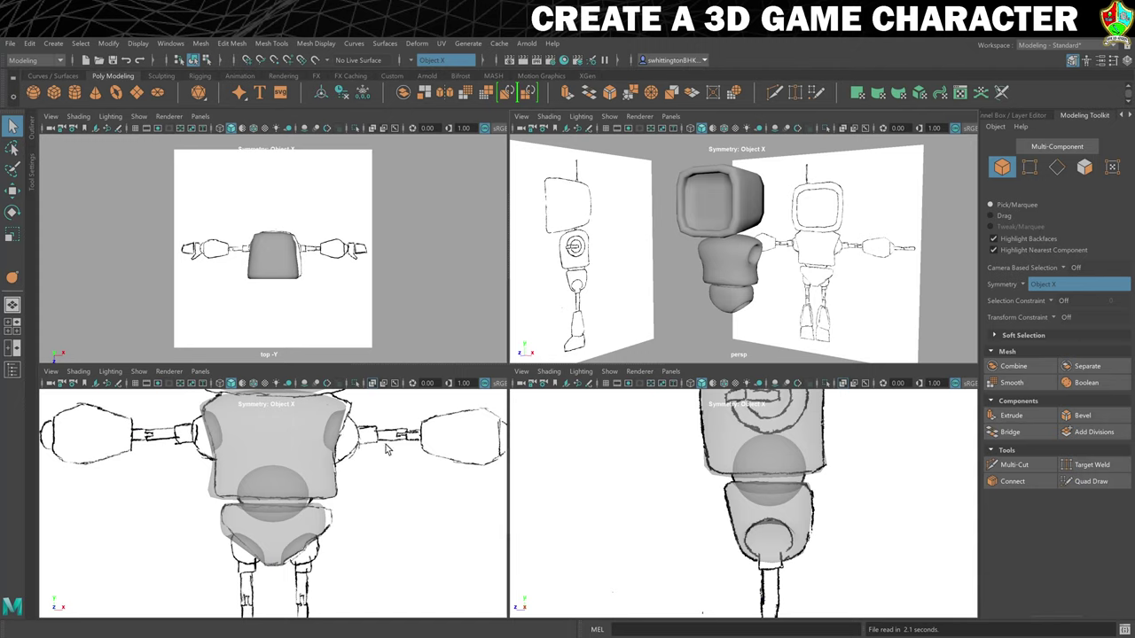
scroll(412, 447, "up", 3)
middle_click_drag(417, 453, 346, 531, "alt")
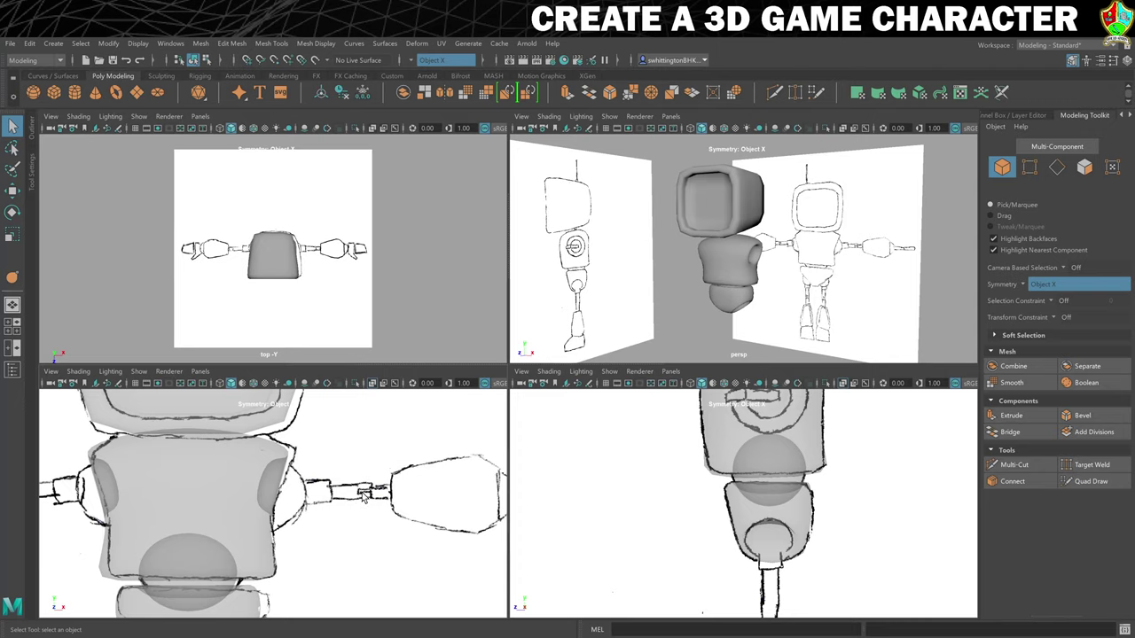
left_click(55, 92)
scroll(335, 535, "down", 5)
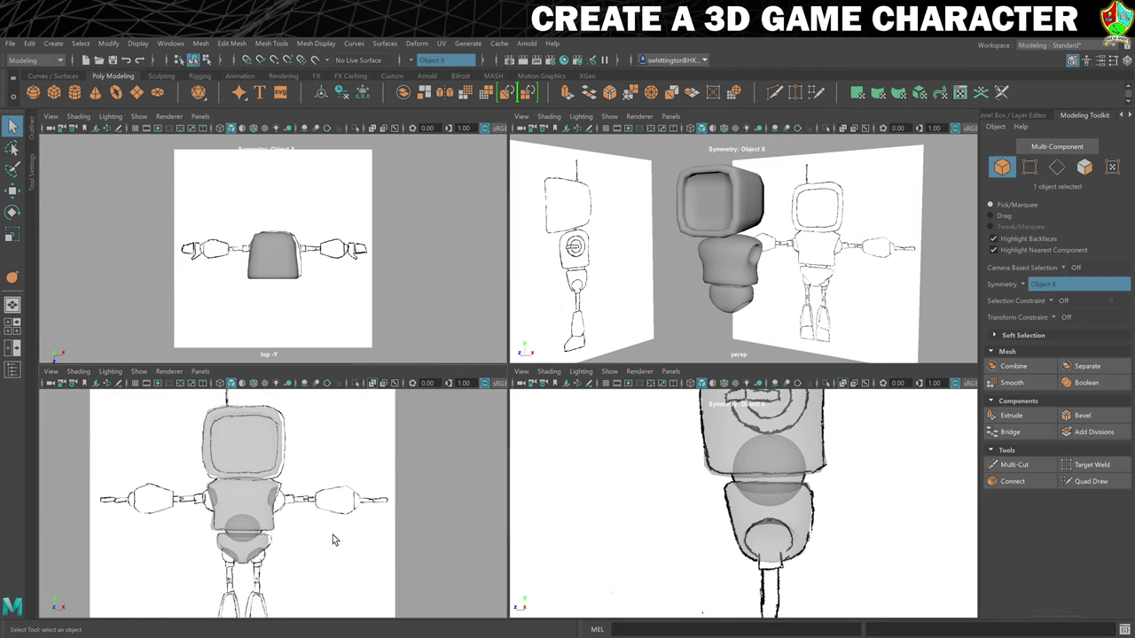
key("w")
left_click_drag(283, 474, 339, 460)
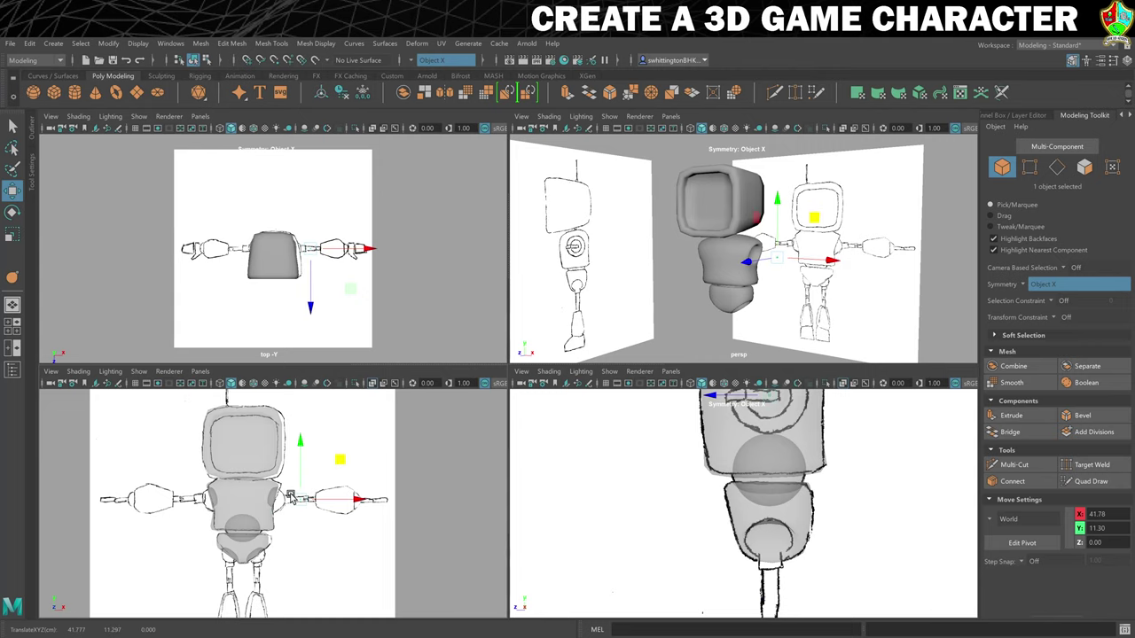
left_click(1017, 115)
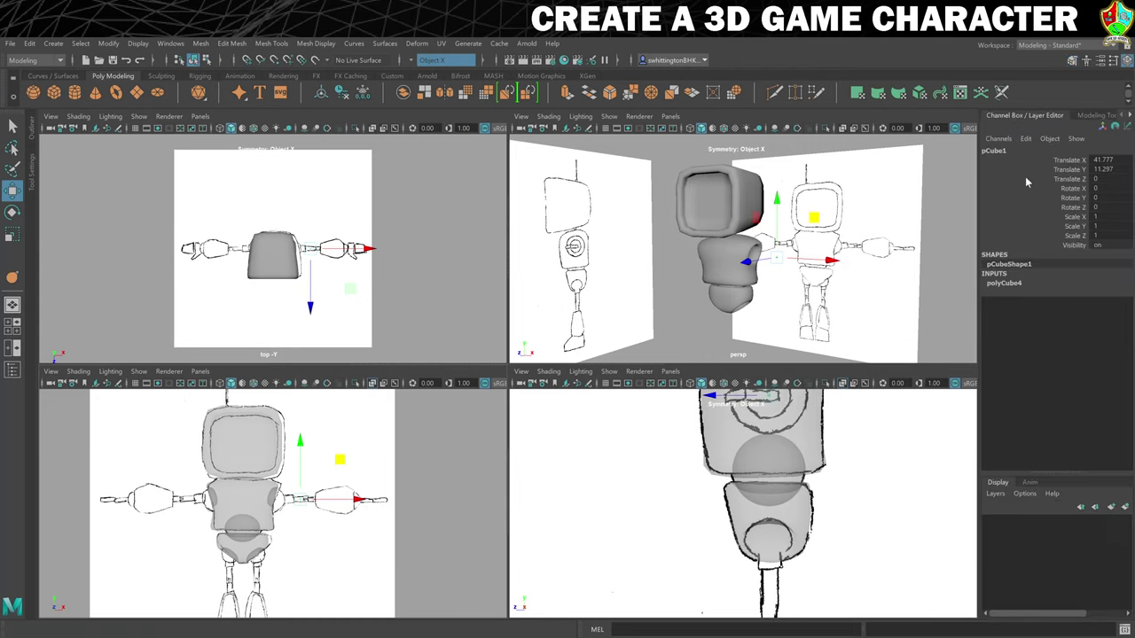
double_click(999, 151)
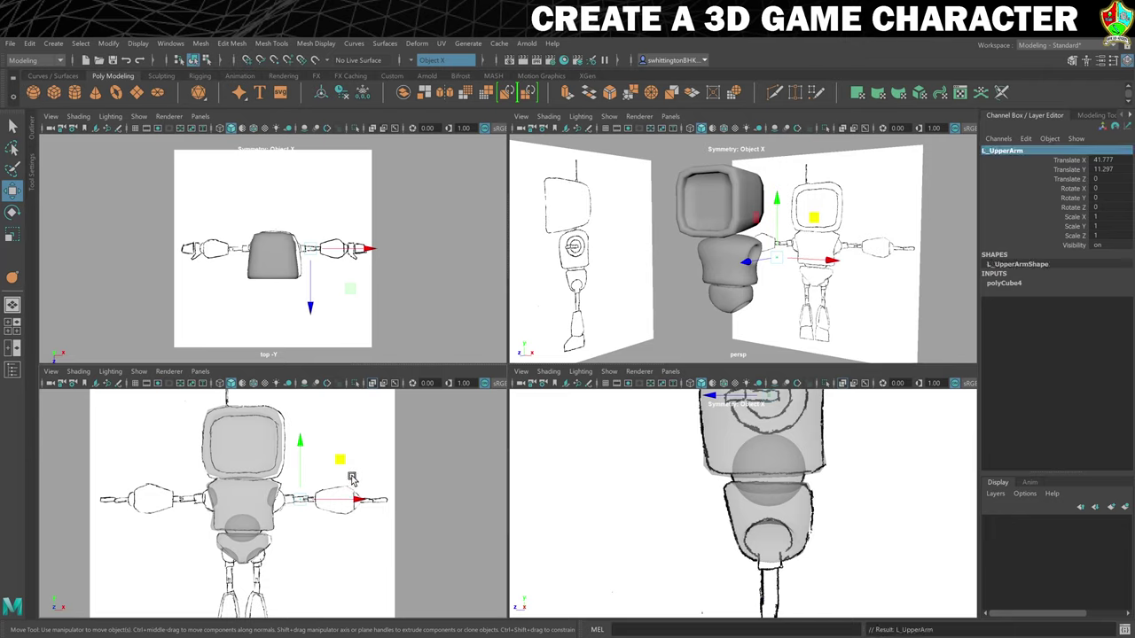
Scale the cube to about 7.4 × 3.8 × 3.8 and shift it to about X 40.5 to fit the upper arm sketch.
scroll(359, 507, "up", 3)
scroll(358, 507, "up", 5)
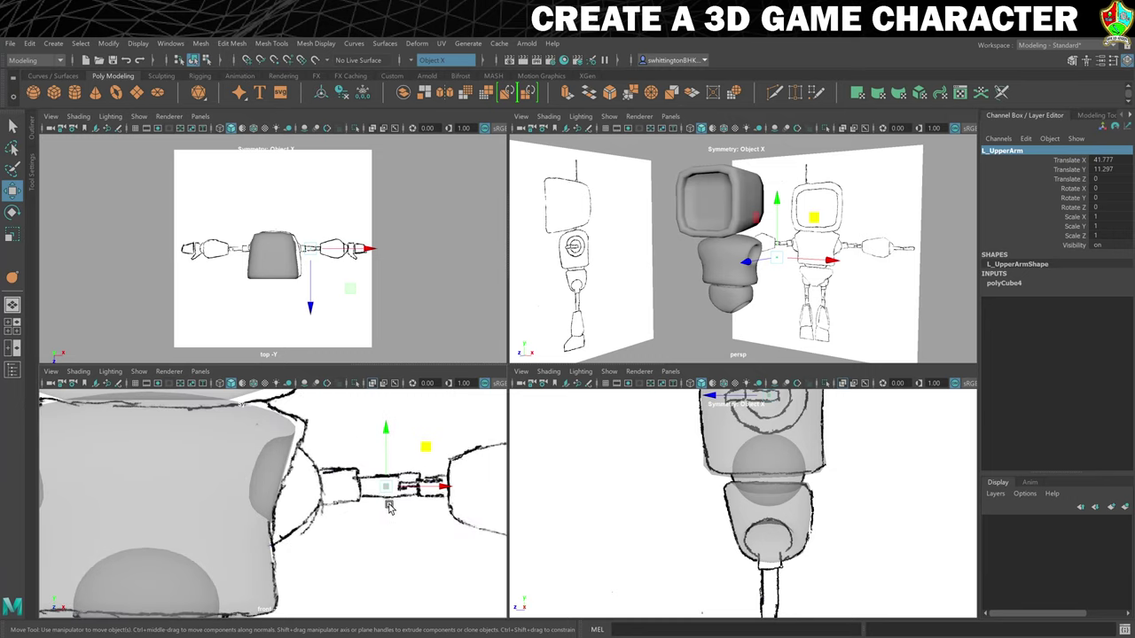
key("r")
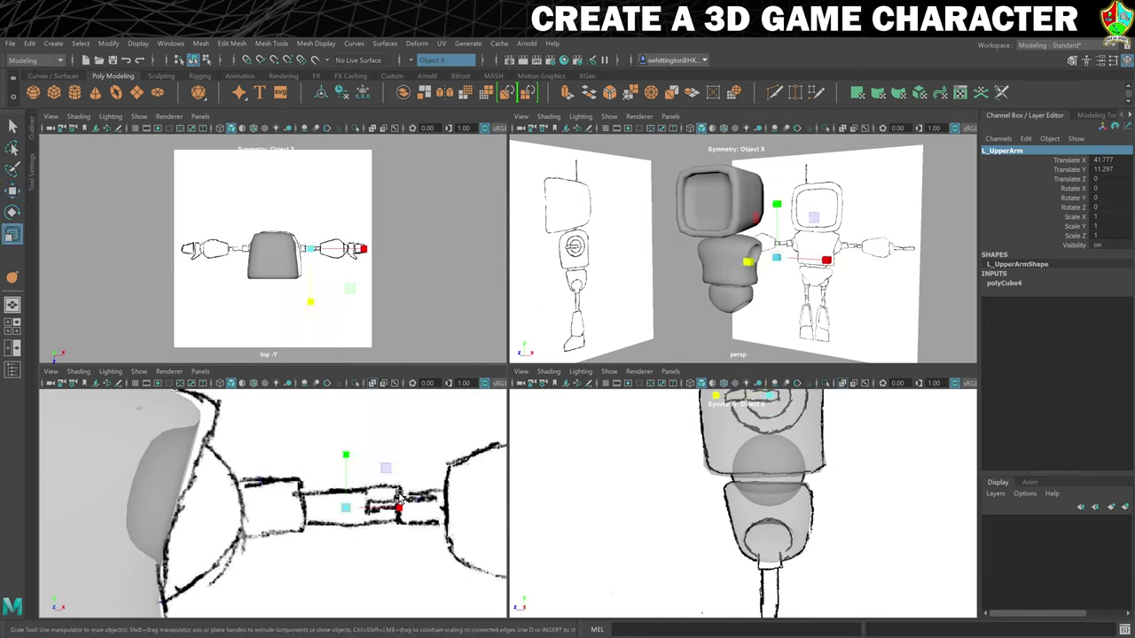
left_click_drag(345, 508, 391, 512)
key("w")
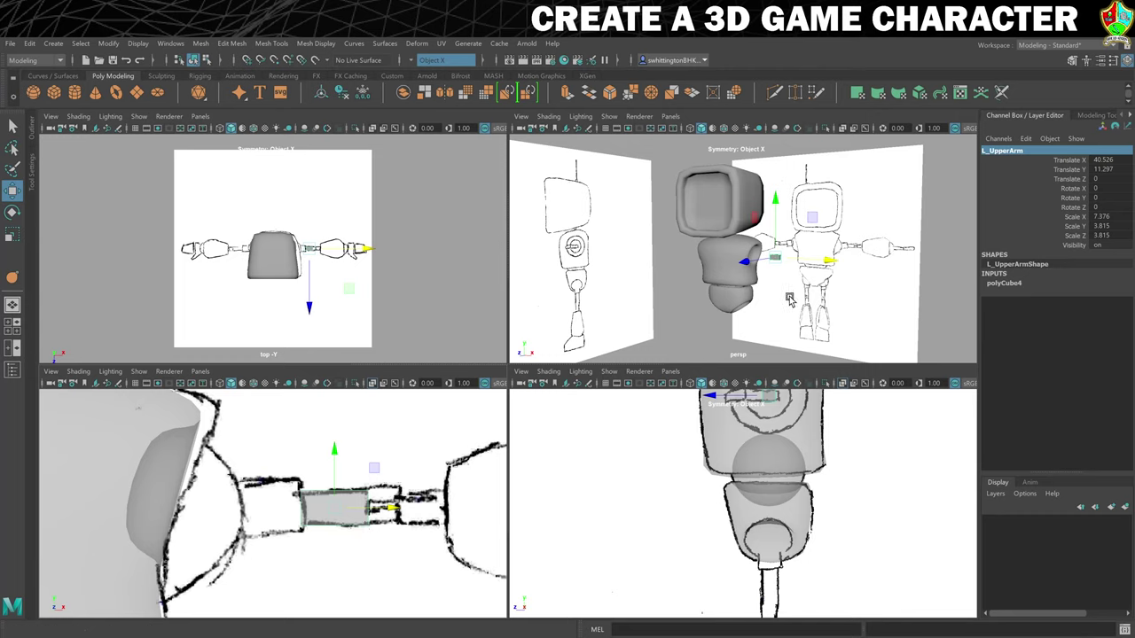
Set the upper arm cube's height subdivisions to 3.
scroll(792, 300, "up", 6)
middle_click_drag(775, 274, 765, 264, "alt")
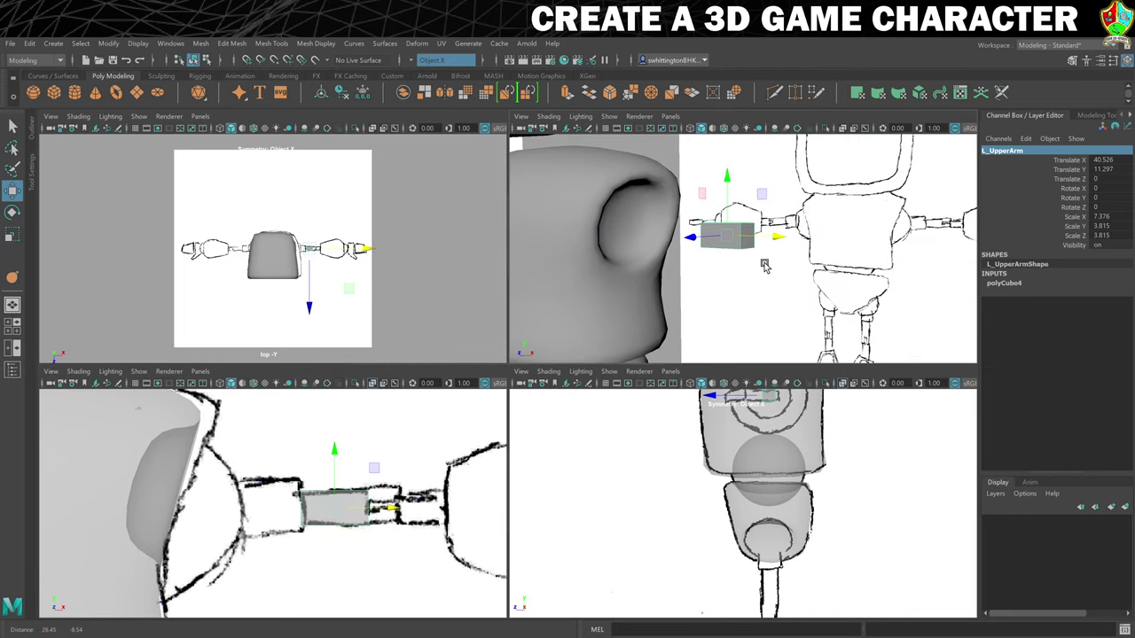
left_click(1004, 285)
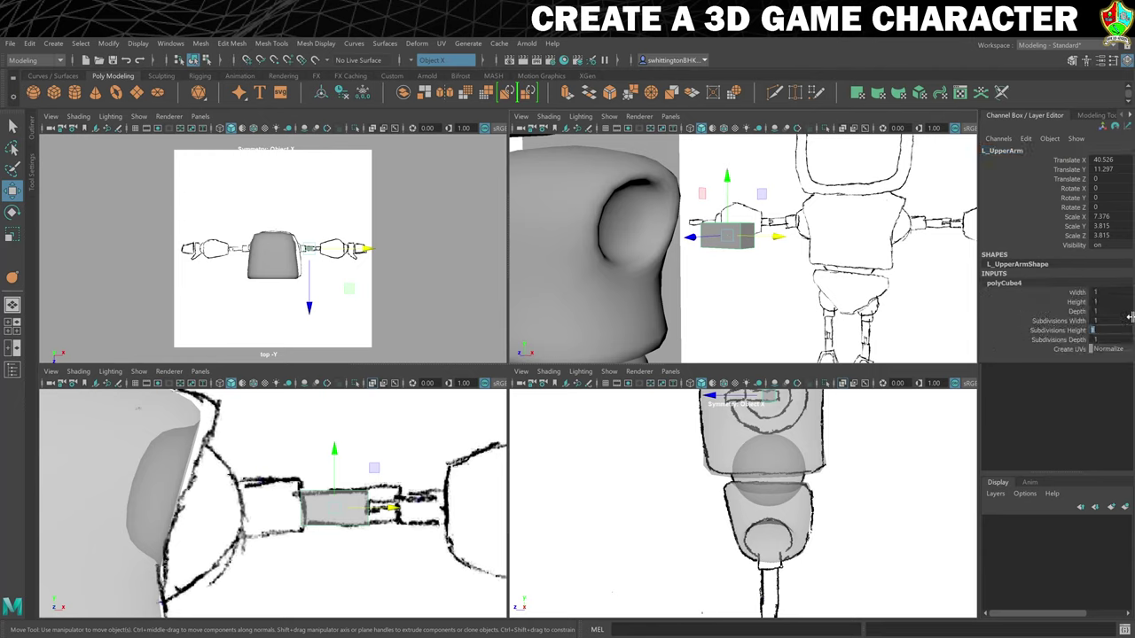
key("Return")
Select the upper arm's top and bottom faces and scale them inward along Z to give it an octagonal profile.
mouse_move(782, 255)
left_mouse_down("alt")
mouse_move(717, 247)
mouse_move(802, 259)
mouse_move(753, 254)
mouse_move(722, 233)
left_mouse_up("alt")
right_click_drag(723, 233, 721, 258)
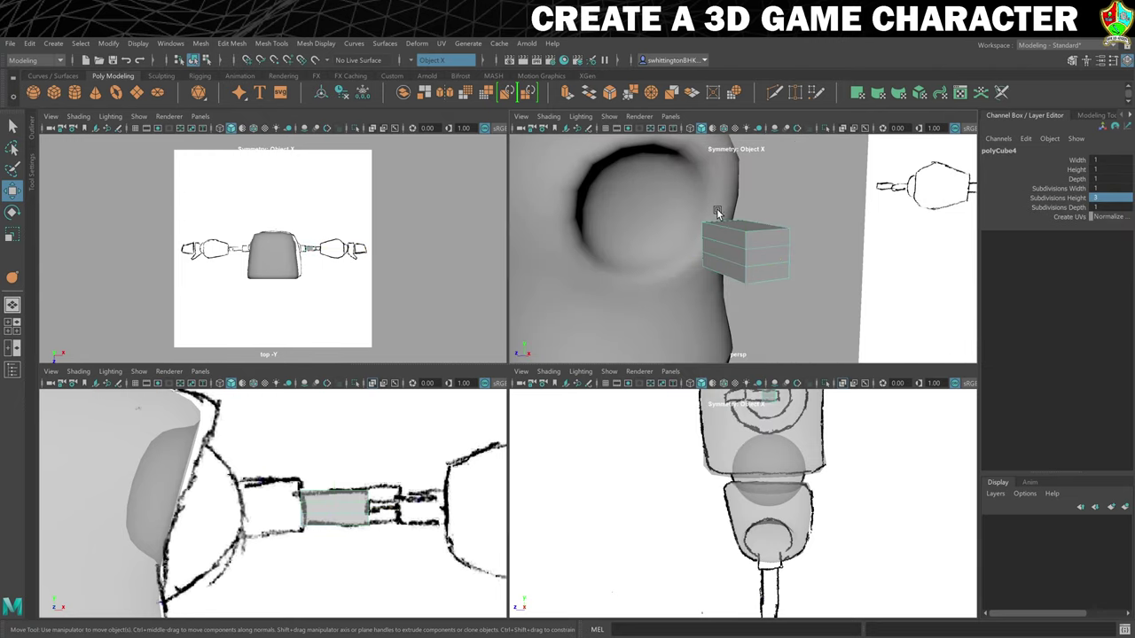
left_click(753, 229)
left_click_drag(753, 230, 768, 314, "alt")
left_click(765, 270, "shift")
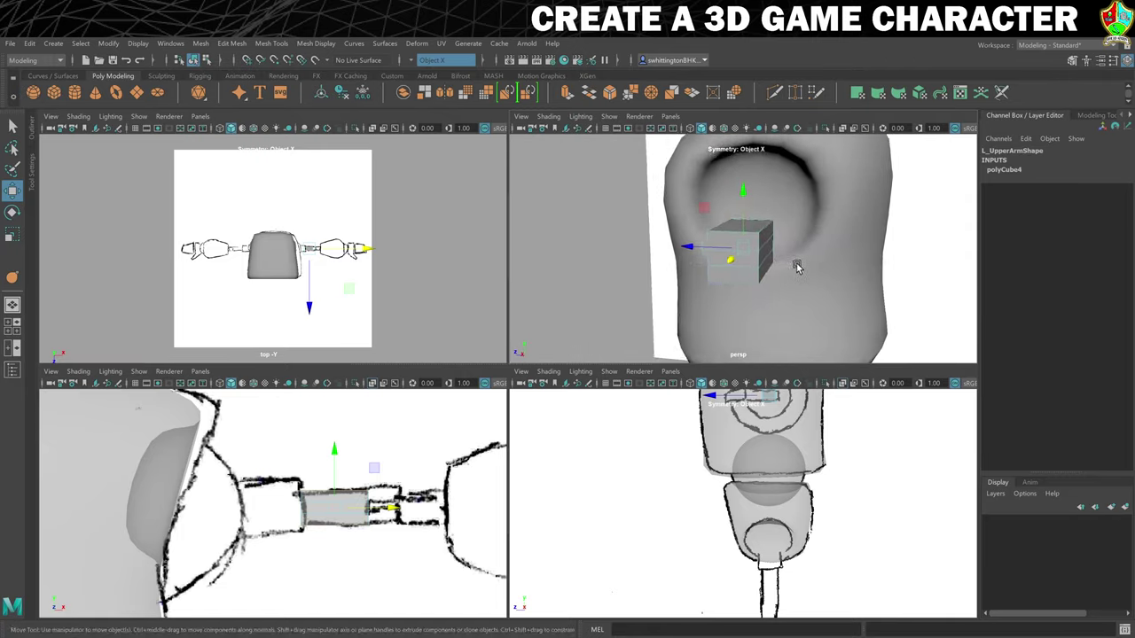
key("r")
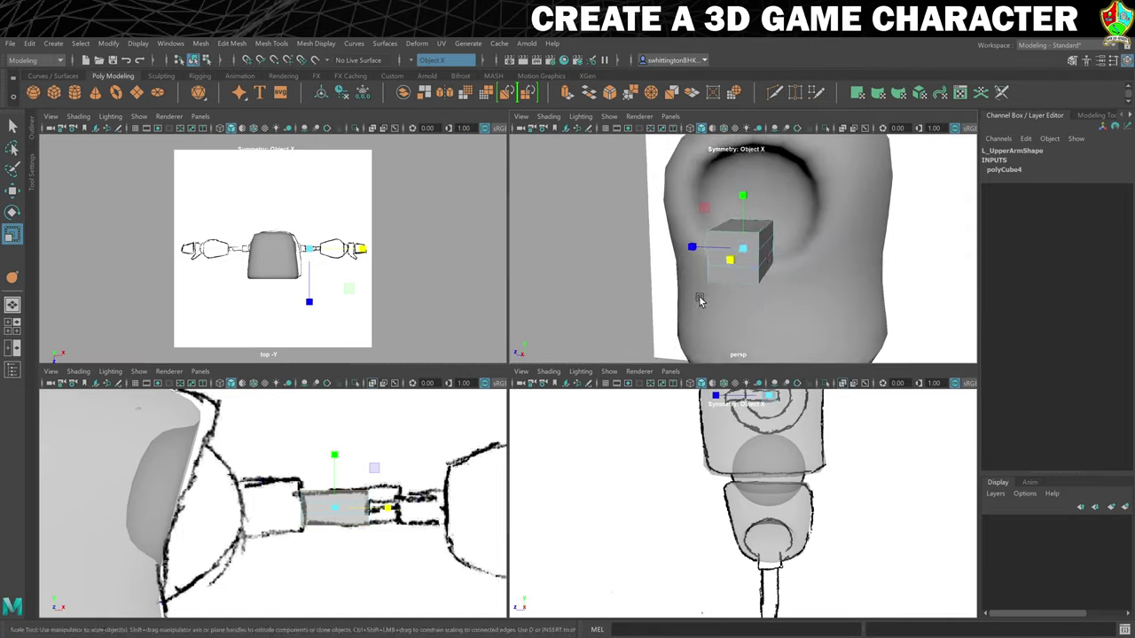
left_click_drag(699, 301, 709, 299, "alt")
left_click_drag(690, 249, 721, 250)
left_click_drag(709, 291, 821, 292, "alt")
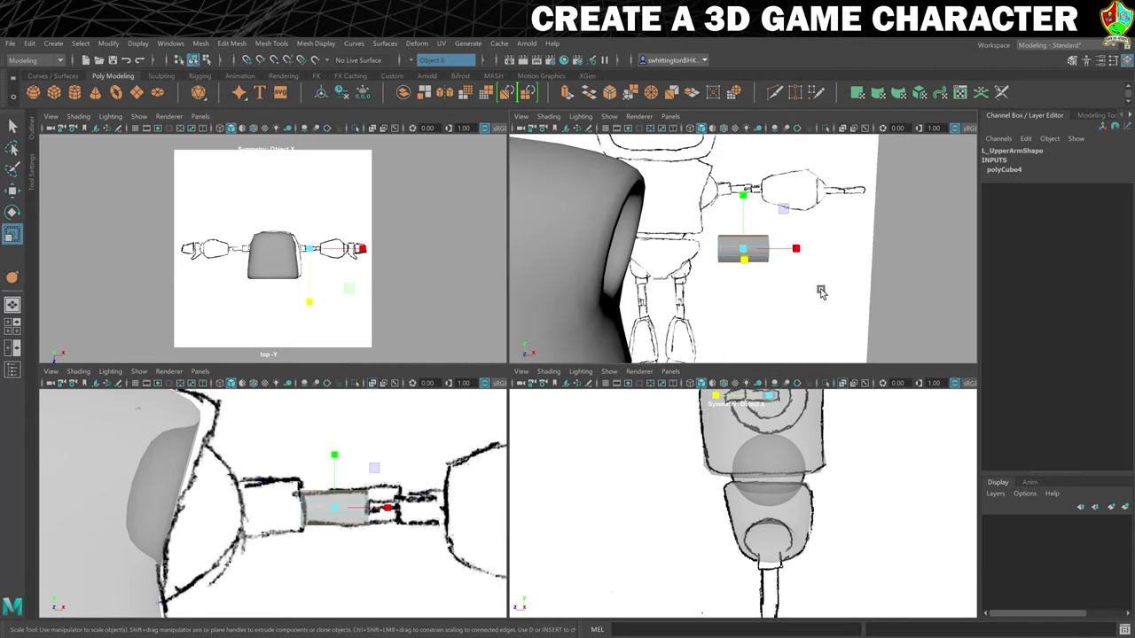
Duplicate the upper arm, name the copy L_LowerArm and move it outward along X to about 60.7.
right_click_drag(723, 249, 760, 259)
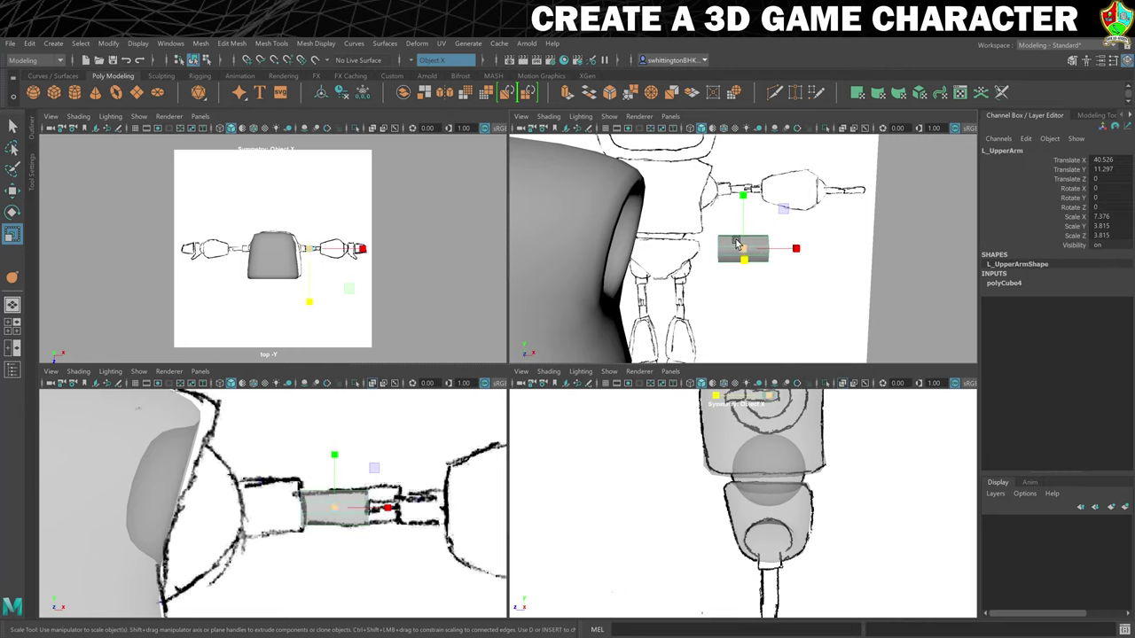
key("ctrl+d")
key("w")
left_click_drag(793, 252, 873, 249)
double_click(1011, 150)
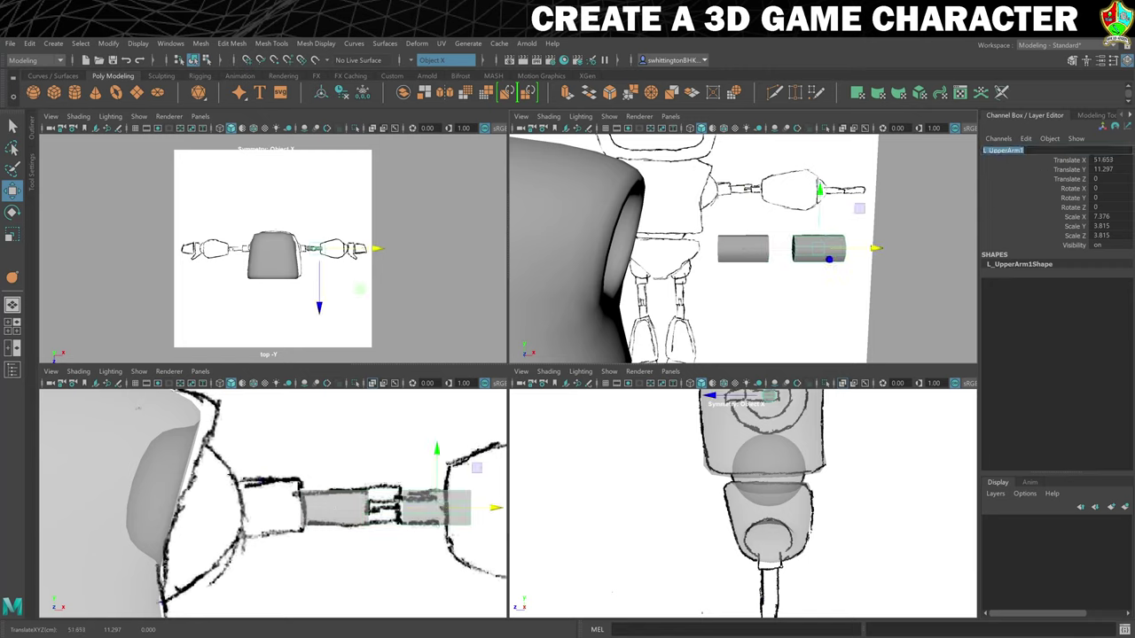
left_click(1025, 151)
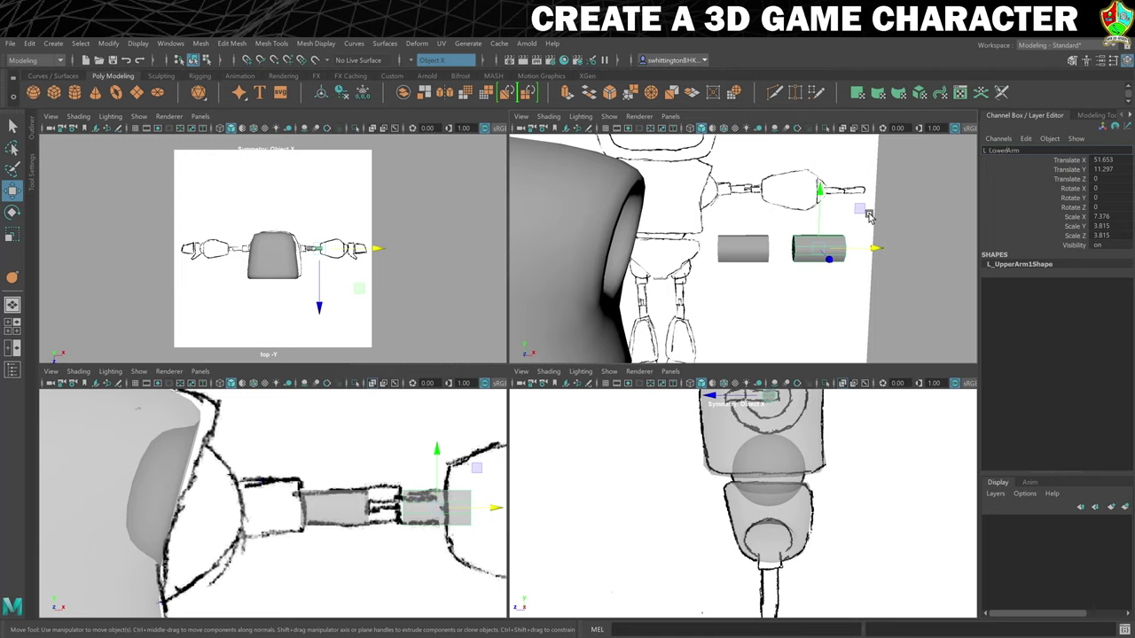
key("Return")
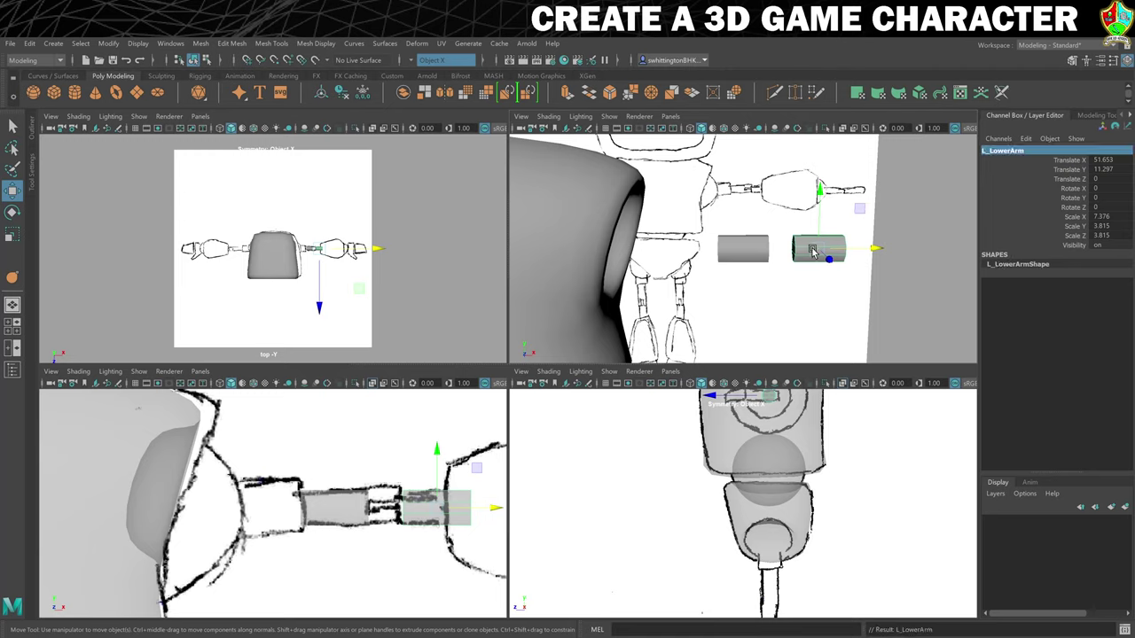
left_click_drag(875, 248, 925, 246)
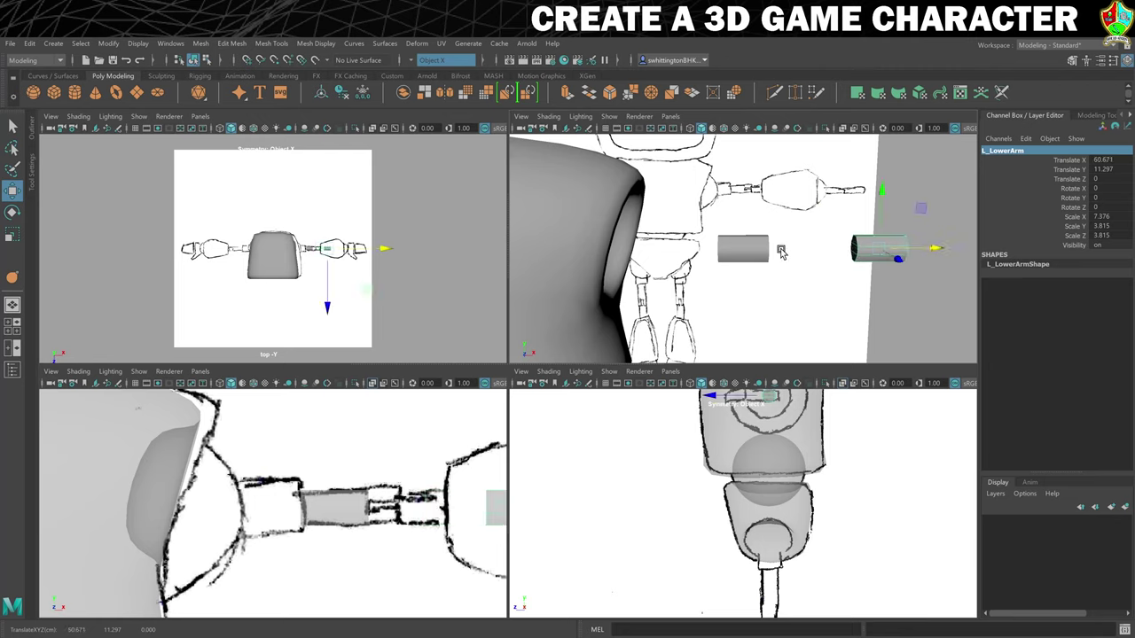
Switch the upper arm to face selection and turn off symmetry so its end faces can be selected independently.
left_click(756, 250)
scroll(752, 251, "up", 4)
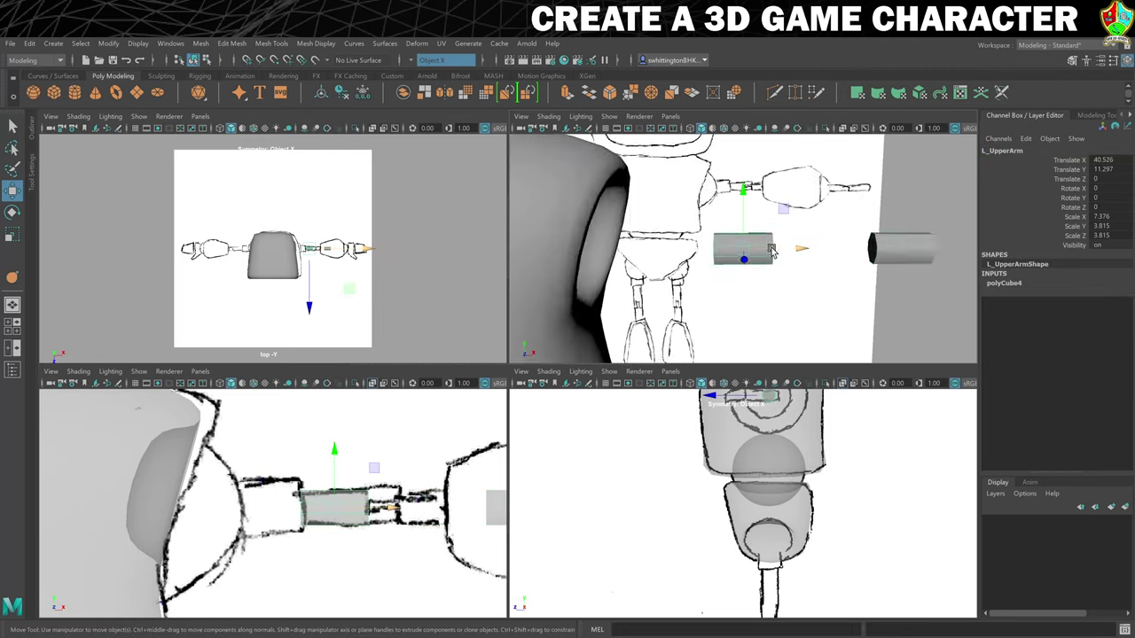
mouse_move(797, 254)
left_mouse_down("alt")
mouse_move(780, 259)
mouse_move(794, 262)
left_mouse_up("alt")
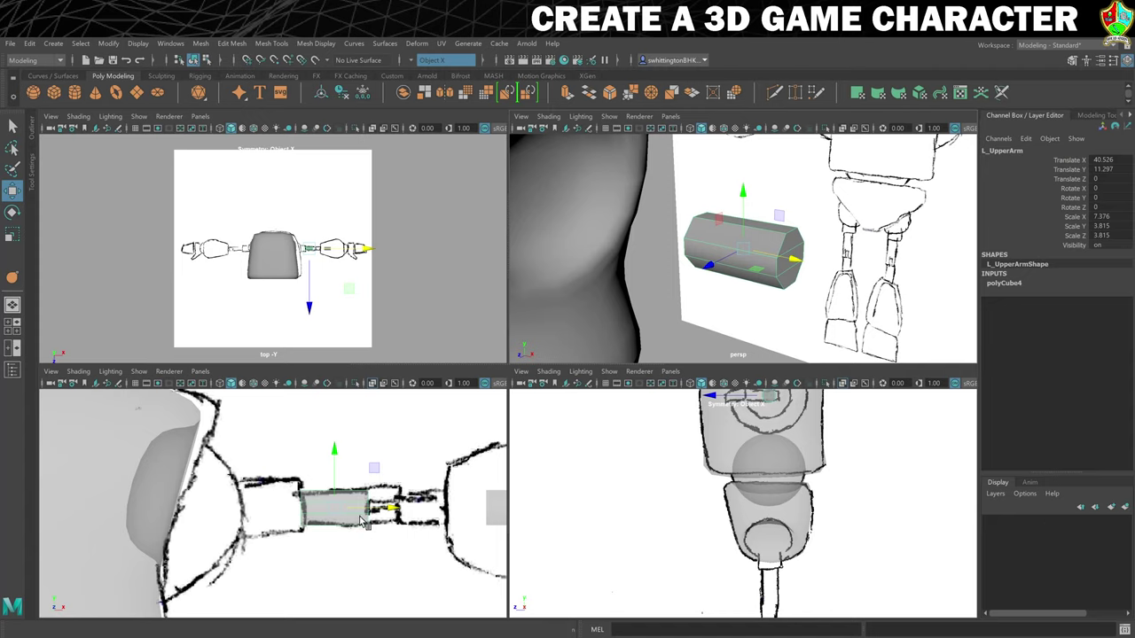
right_click_drag(797, 247, 796, 273)
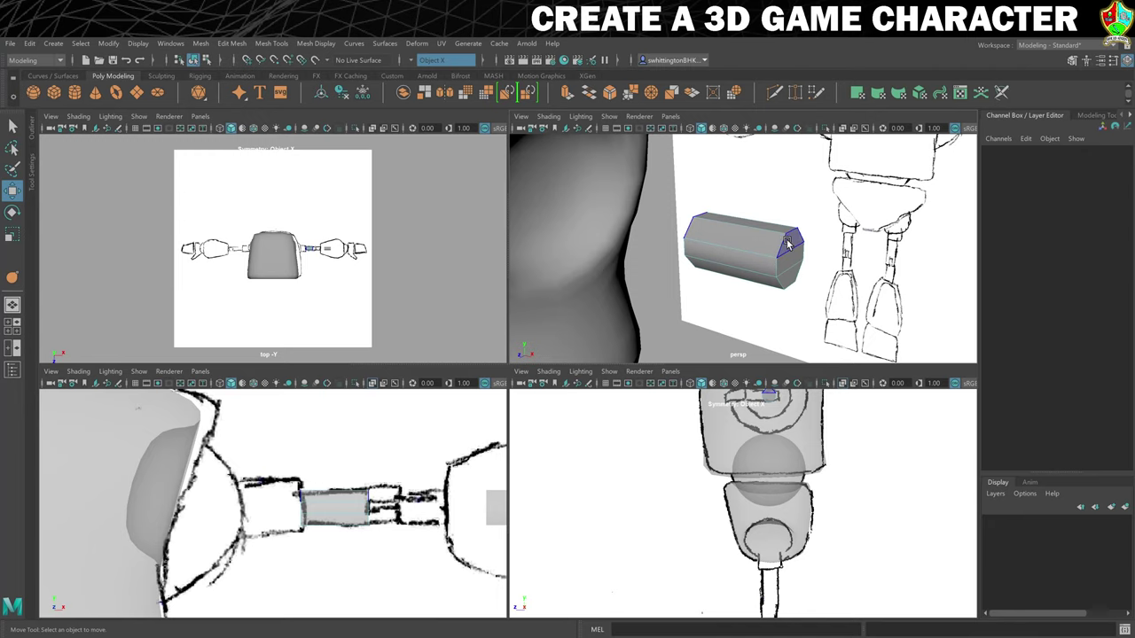
left_click(788, 245)
left_click(729, 275)
mouse_move(696, 266)
left_mouse_down("alt")
mouse_move(732, 254)
mouse_move(859, 283)
mouse_move(836, 285)
left_mouse_up("alt")
left_click(694, 236)
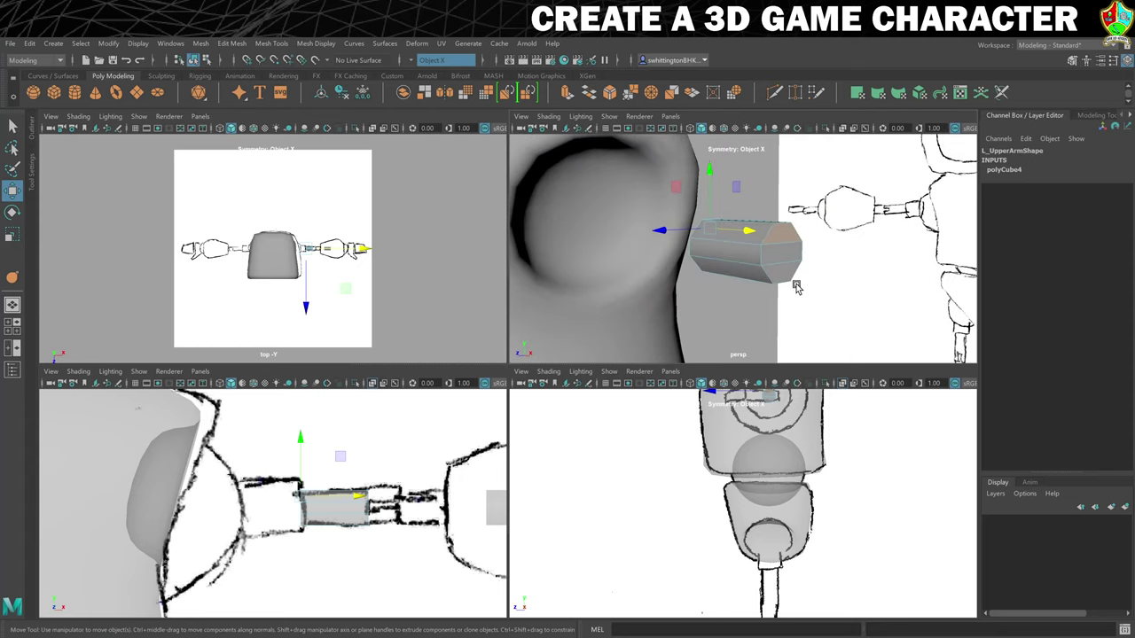
left_click(1090, 116)
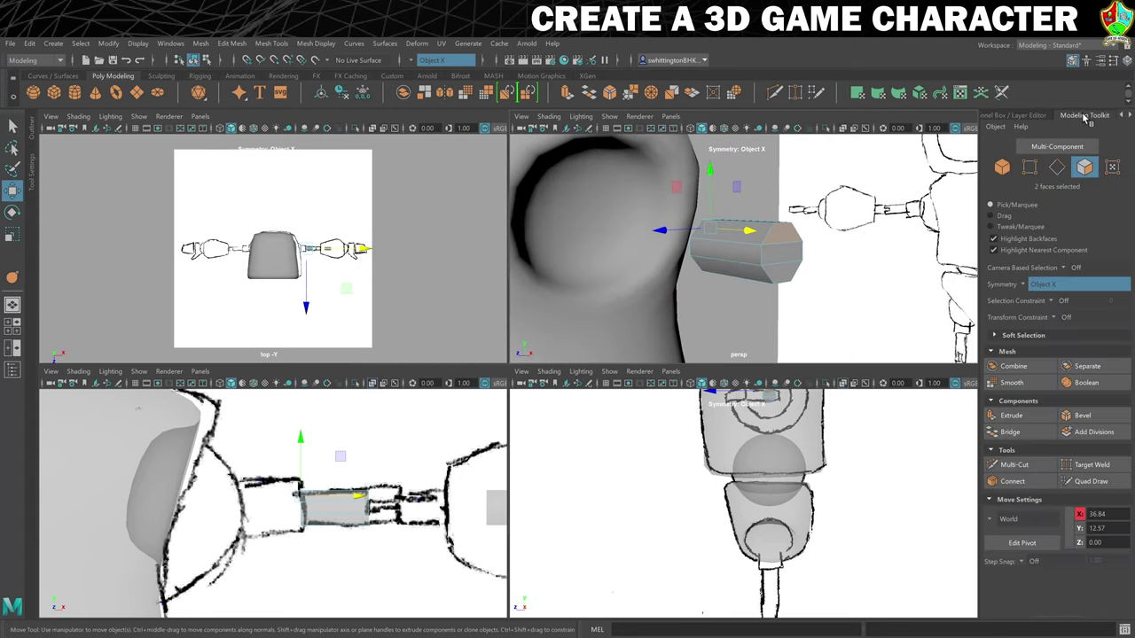
left_click(1022, 286)
left_click(1037, 294)
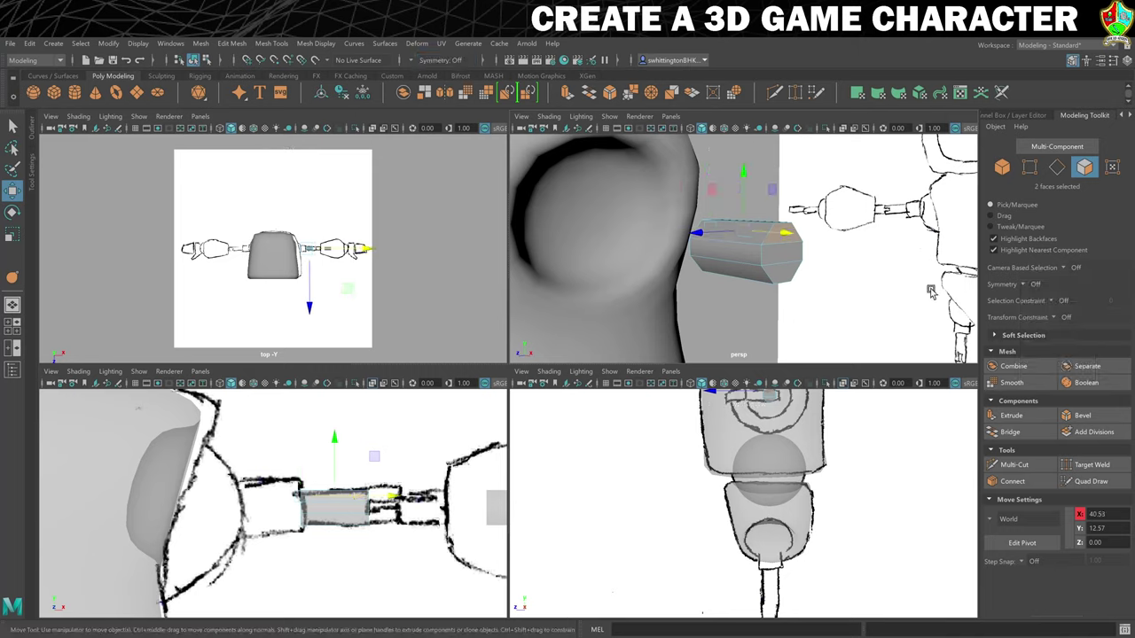
Extrude the upper and lower faces of the upper arm's outer end to form two elbow prongs matching the sketch.
left_click(790, 273)
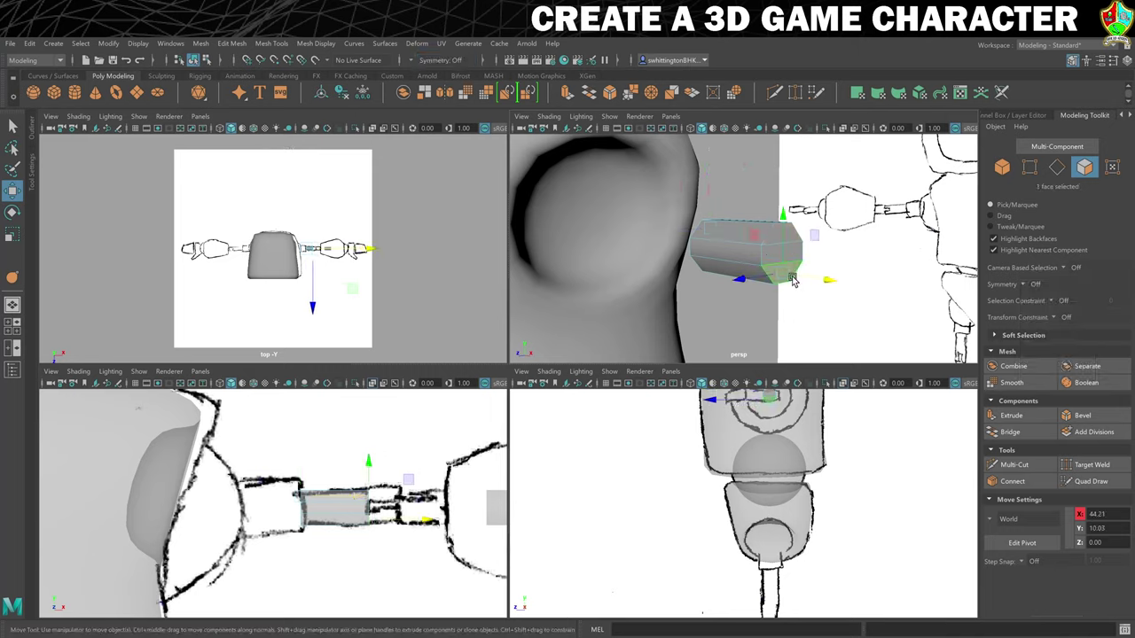
left_click(774, 238, "shift")
left_click_drag(737, 280, 750, 284, "alt")
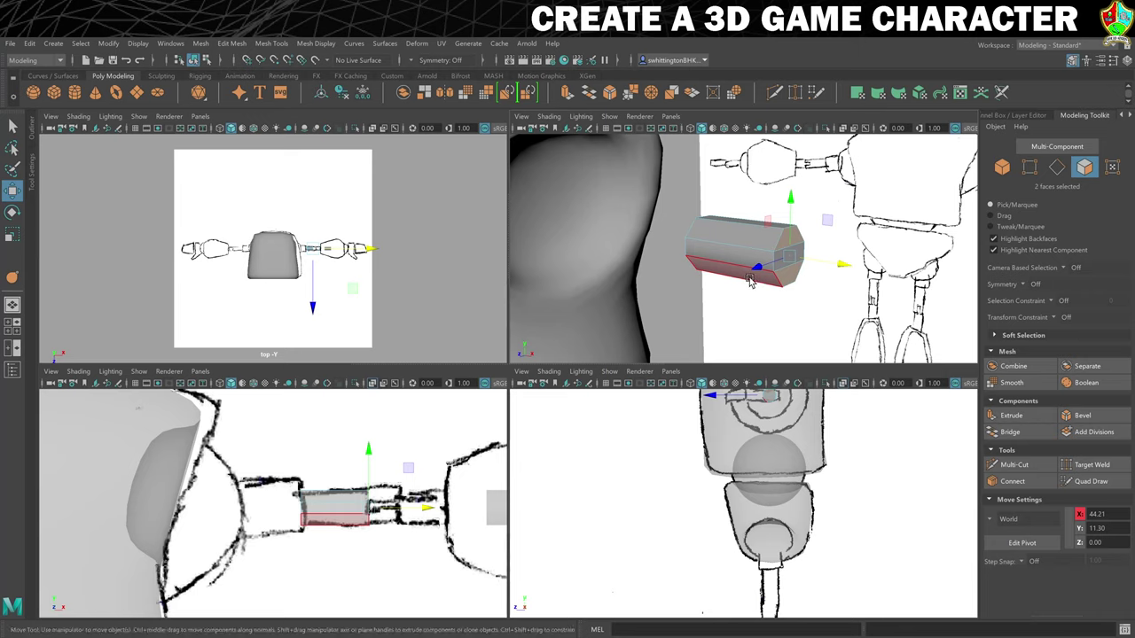
key("ctrl+e")
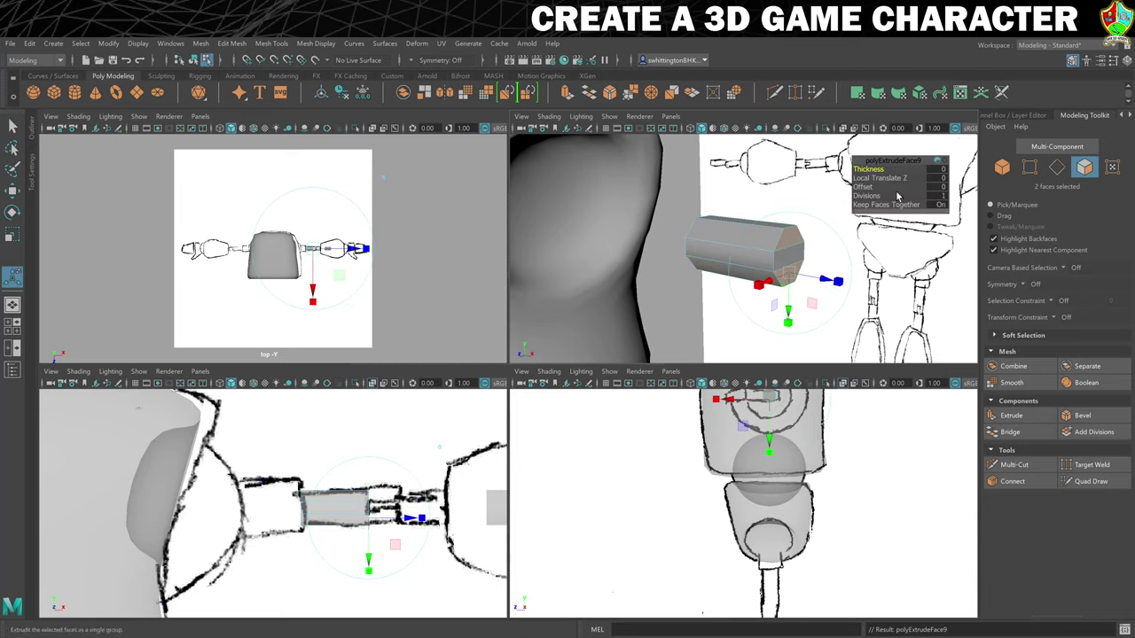
left_click_drag(865, 169, 876, 169)
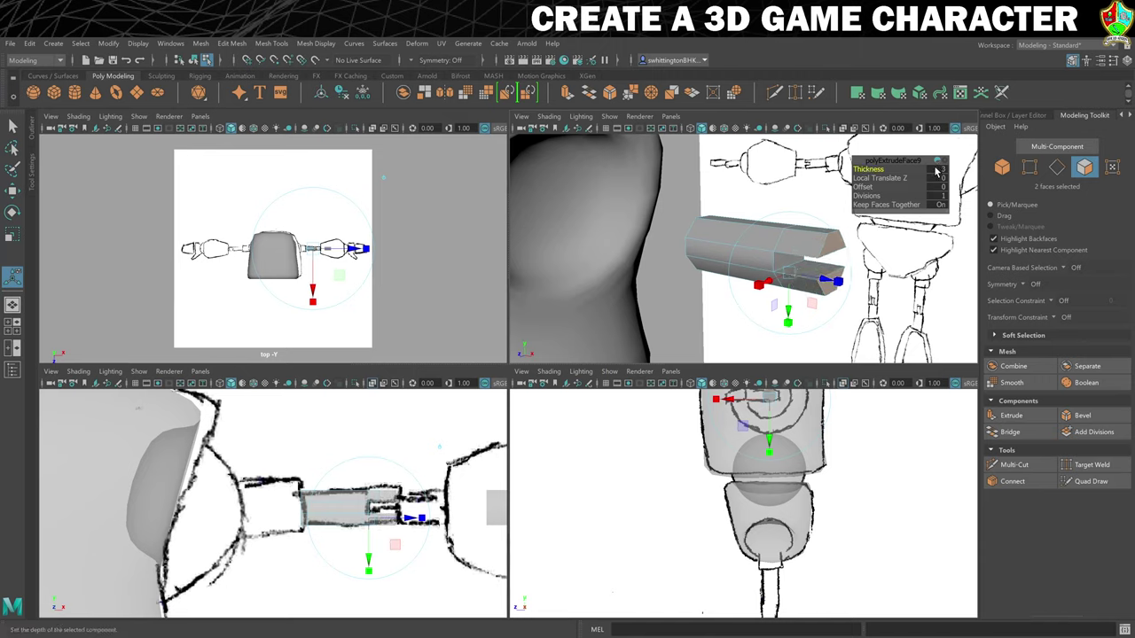
Extrude the three faces at the upper arm's inner end with an offset of -1.4 to form a wider rim.
left_click_drag(780, 257, 760, 259, "alt")
left_click(702, 242)
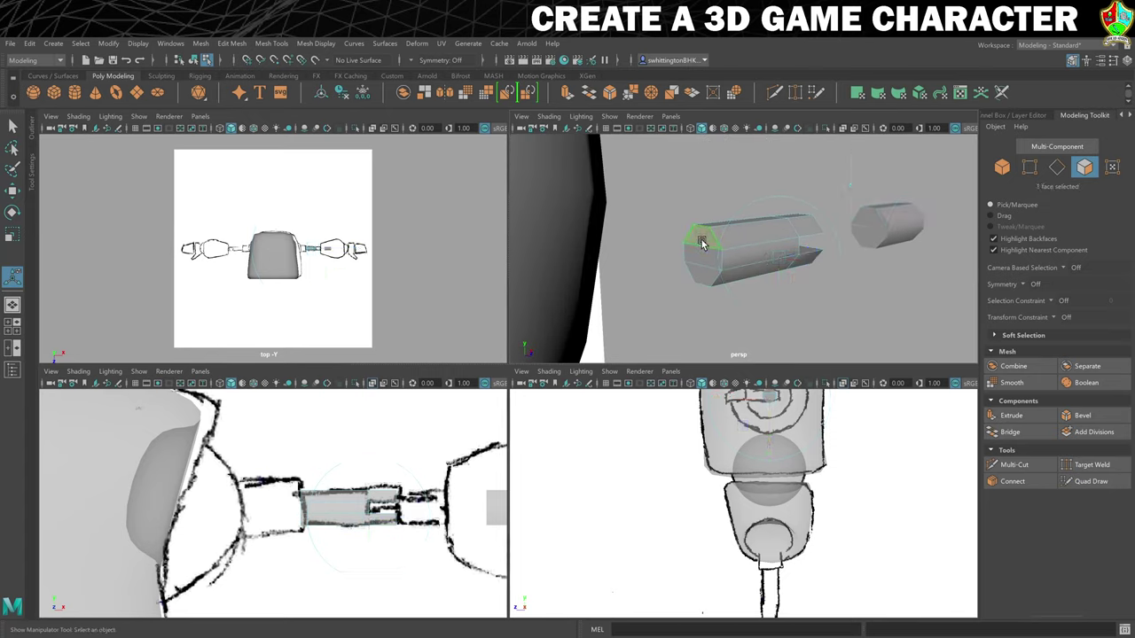
left_click(702, 259, "shift")
left_click(700, 277, "shift")
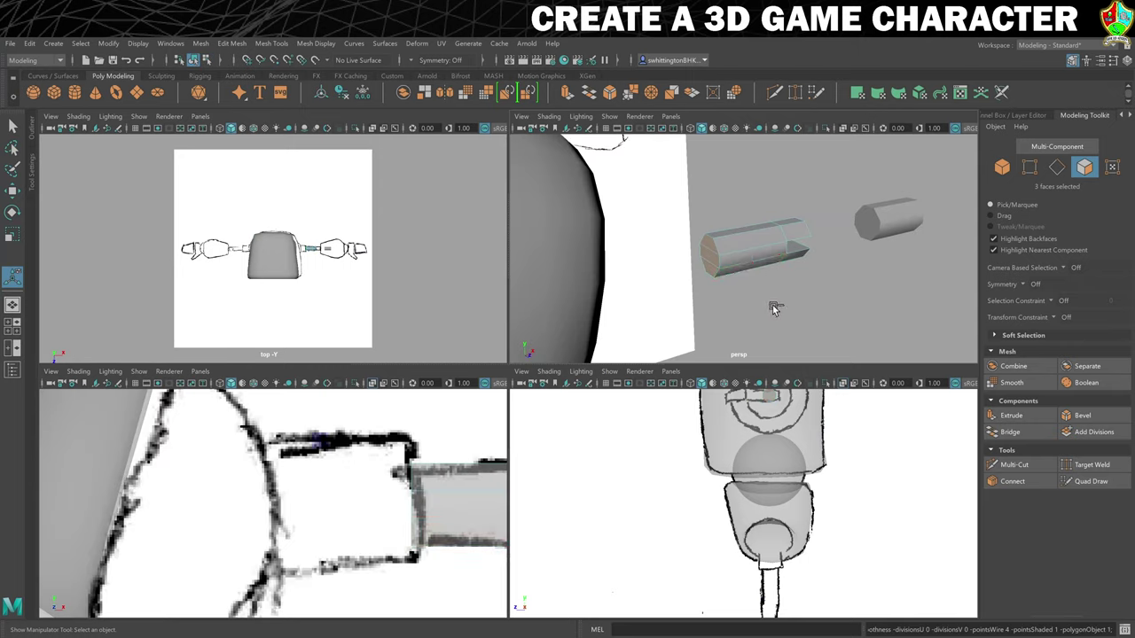
key("ctrl+e")
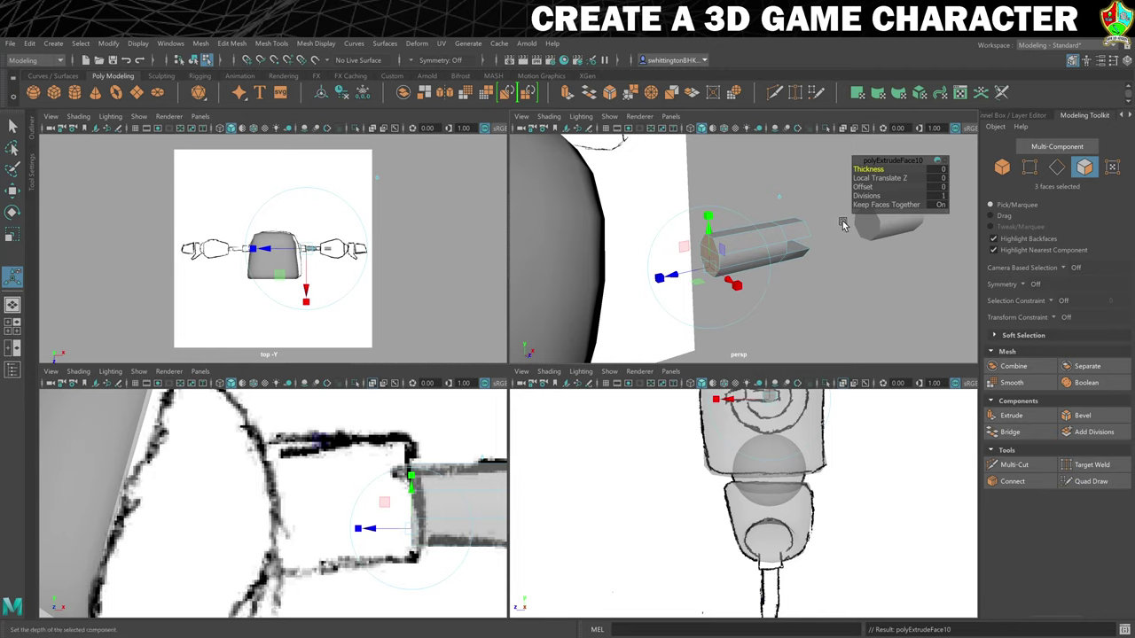
left_click(862, 187)
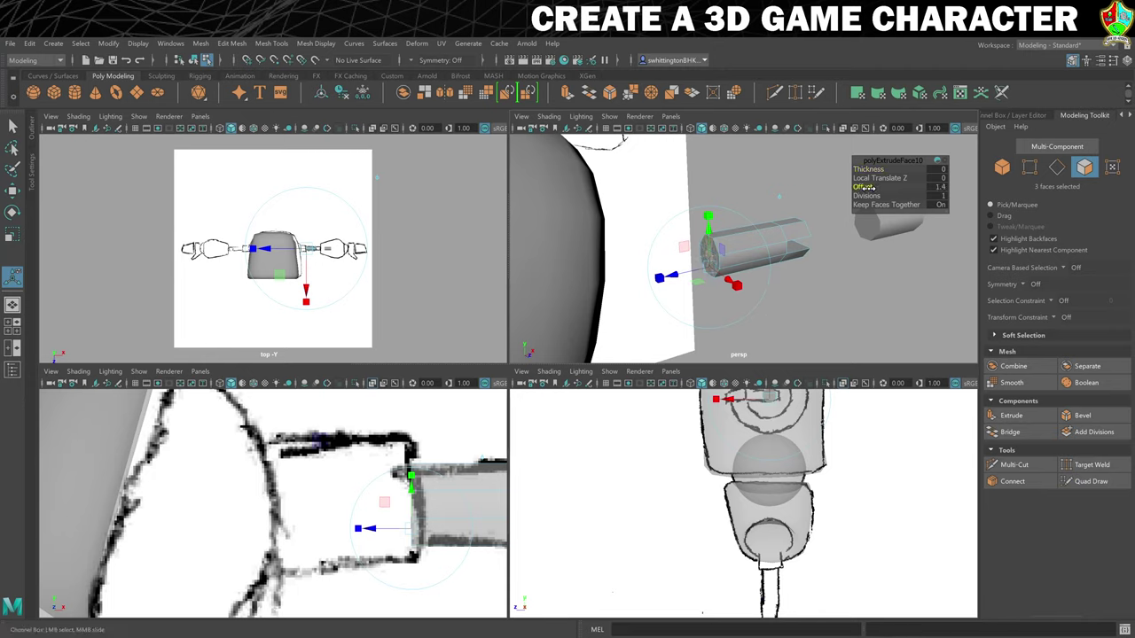
left_click_drag(874, 187, 861, 186)
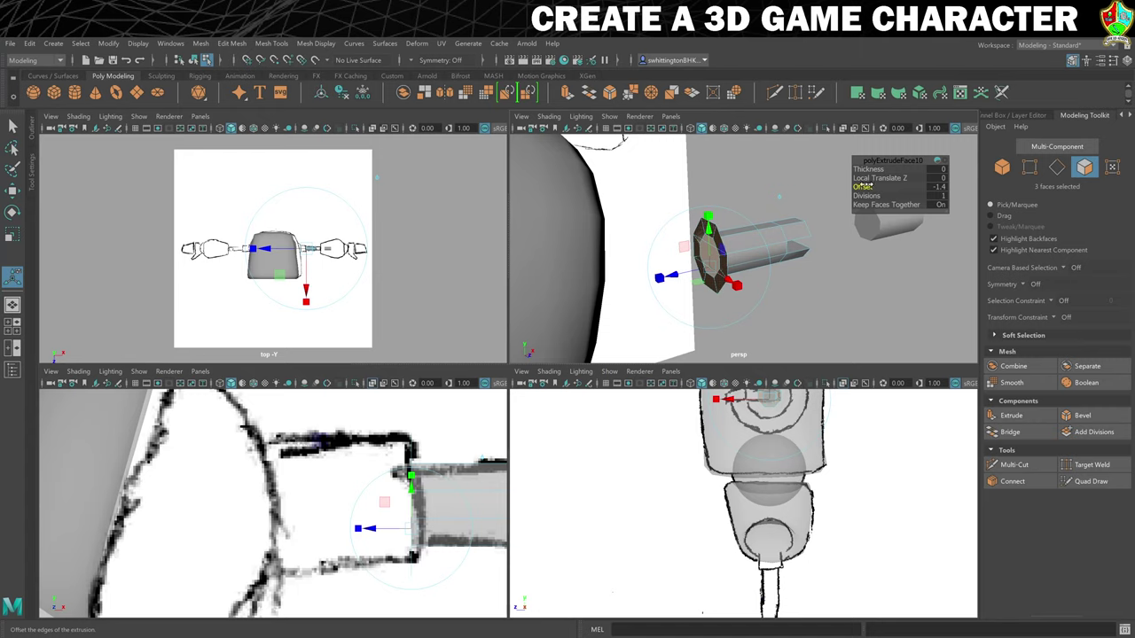
Set the rim's extrusion offset to -1.3, and extrude the inner-end faces toward the body with a thickness of 10.7.
left_click_drag(868, 187, 871, 187)
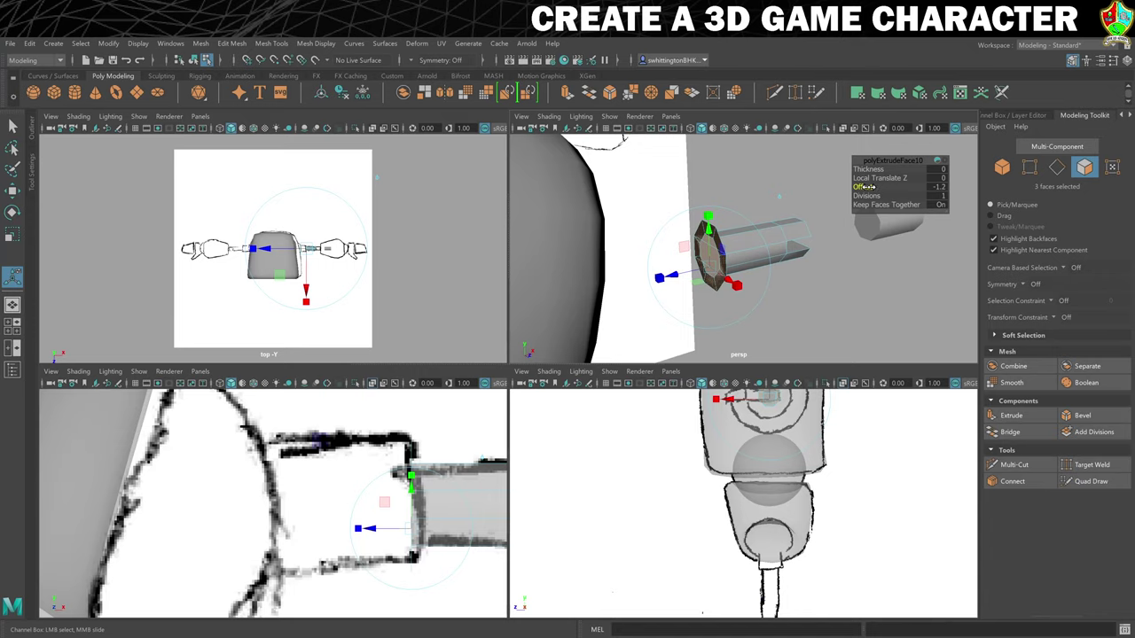
left_click_drag(869, 187, 871, 187)
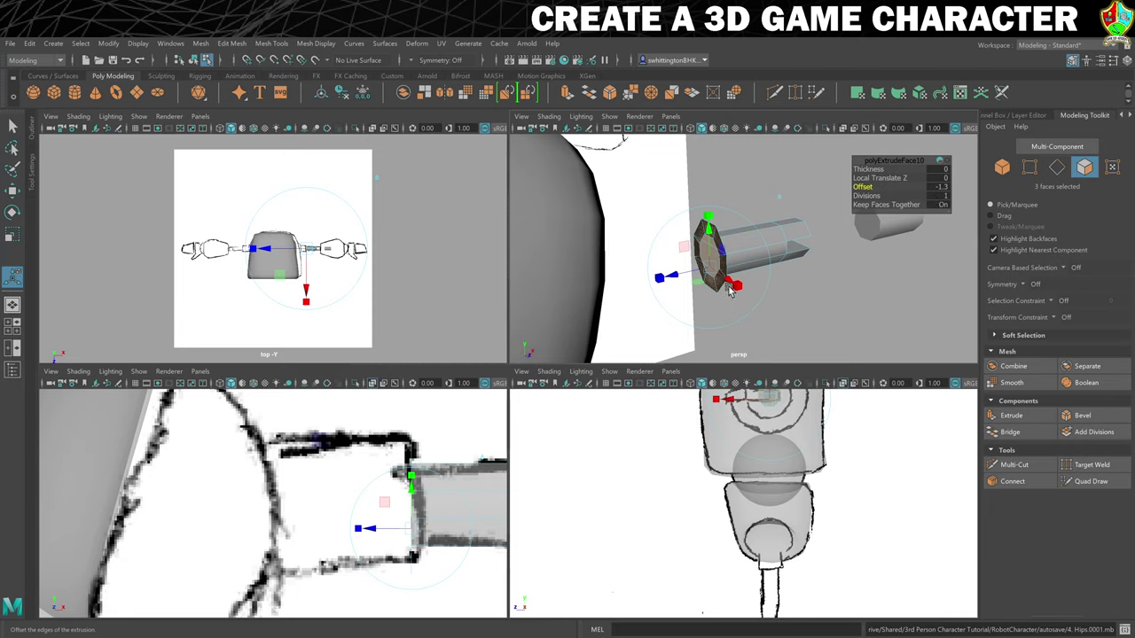
key("ctrl+e")
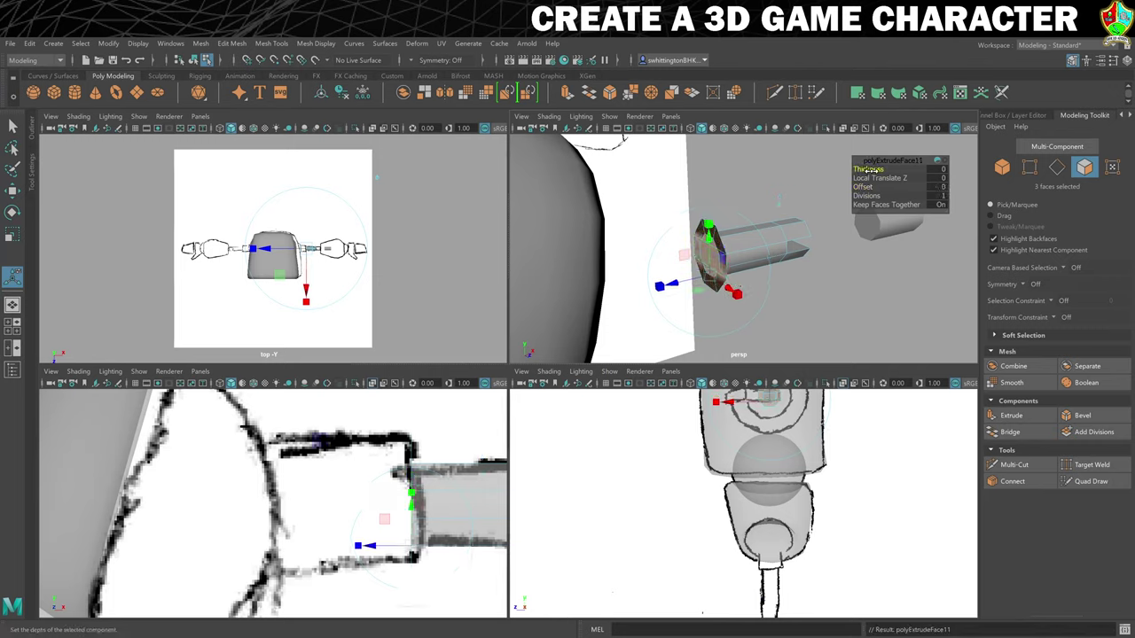
left_click_drag(869, 168, 837, 198)
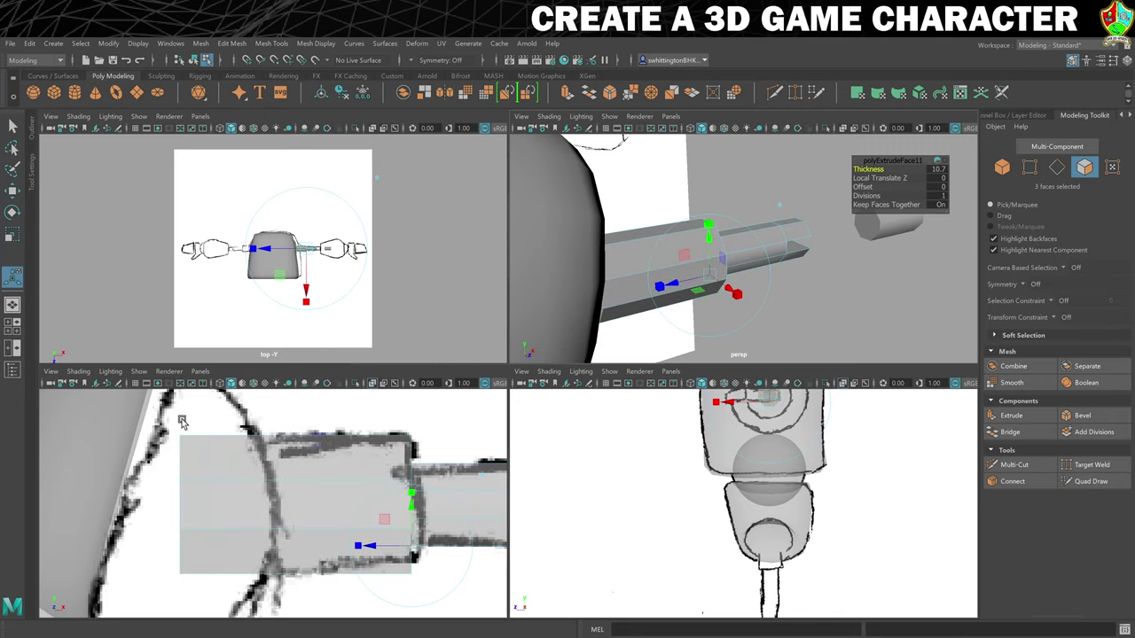
Switch the upper arm to smooth preview and delete the three end faces on its body side.
key("3")
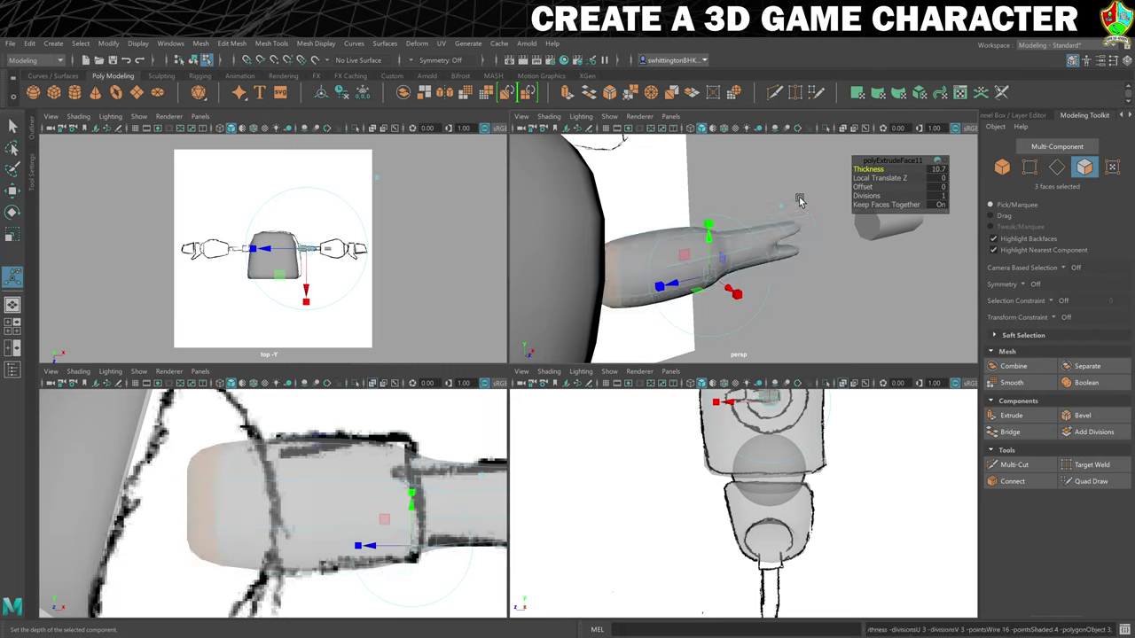
left_click_drag(805, 286, 561, 222, "alt")
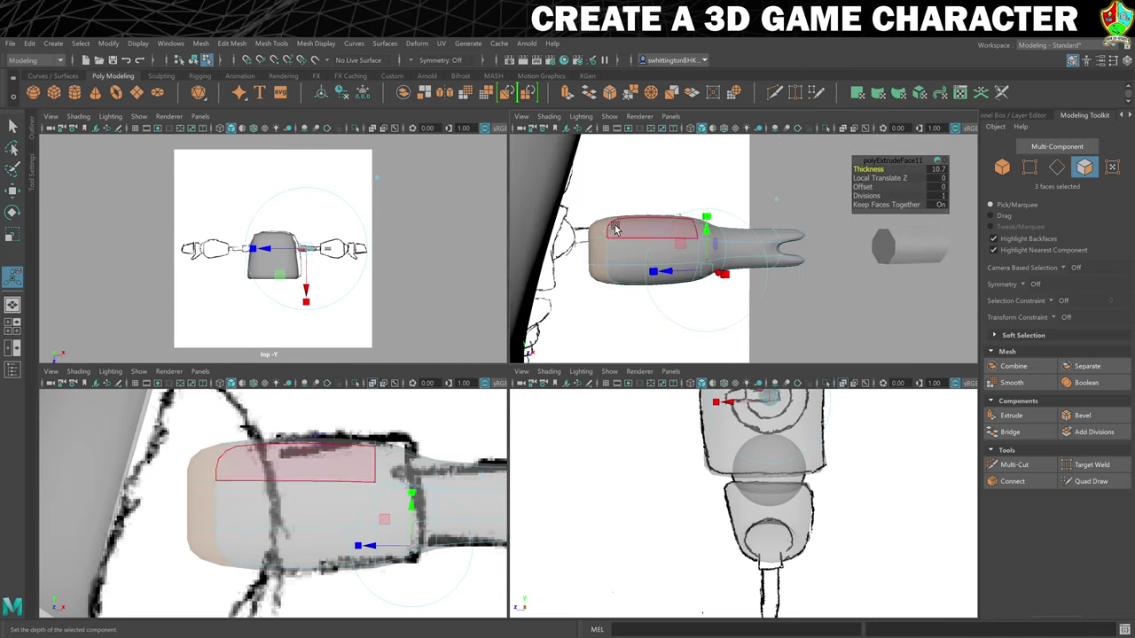
key("Delete")
left_click_drag(638, 197, 651, 227, "alt")
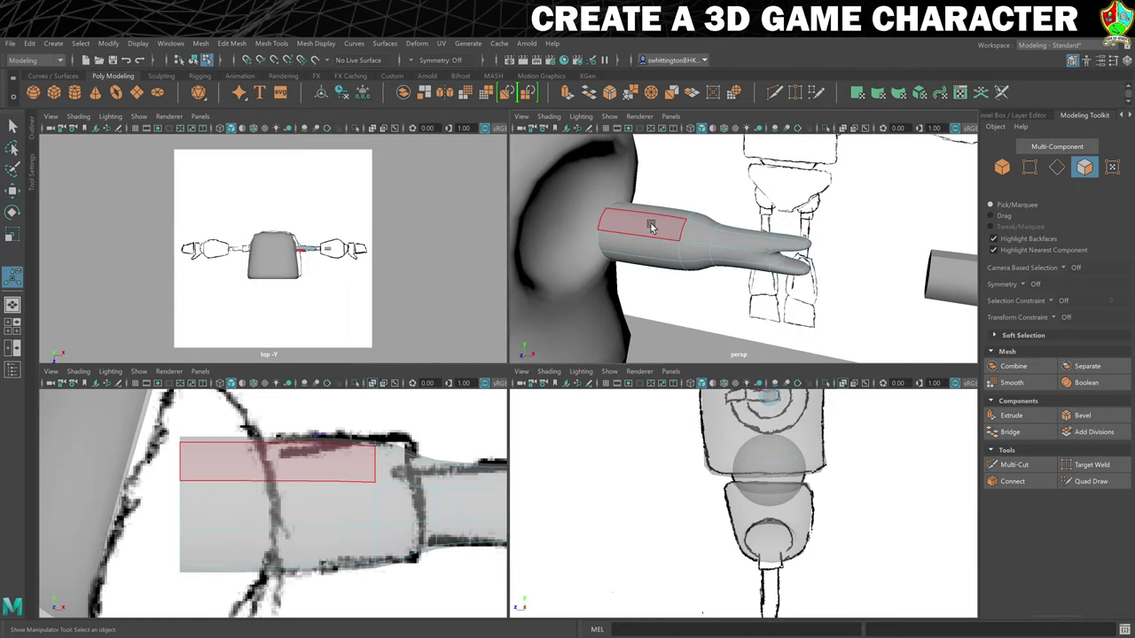
Crease the two edge loops where the upper arm steps from the wide sleeve down to the narrow section.
right_click(705, 248)
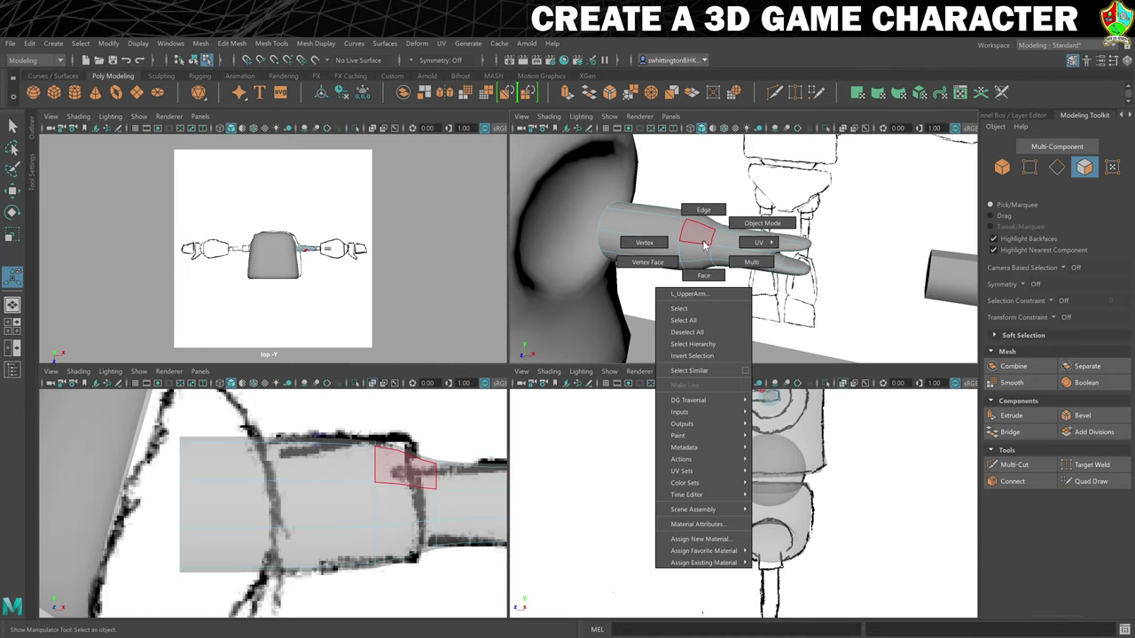
left_click(703, 210)
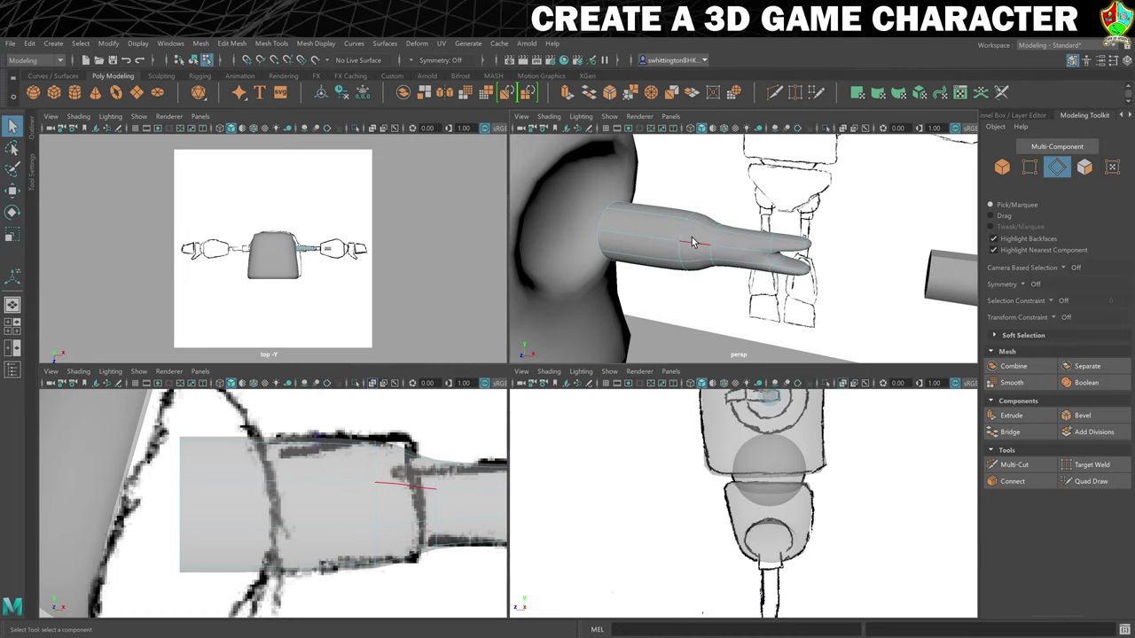
double_click(679, 231)
left_click_drag(774, 274, 754, 262, "alt")
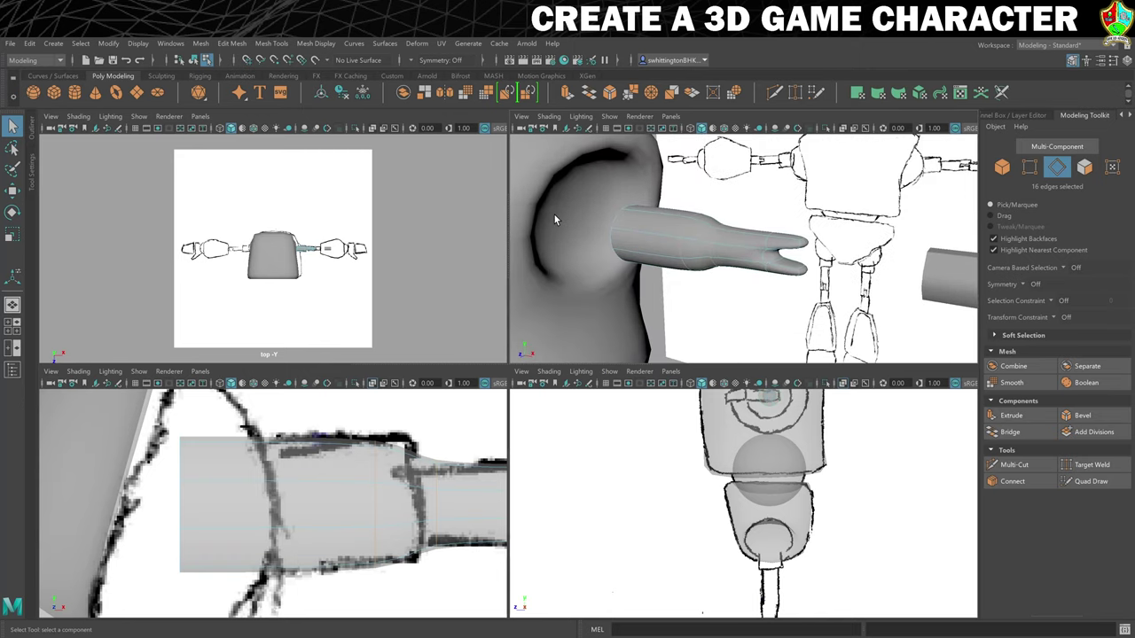
left_click(271, 43)
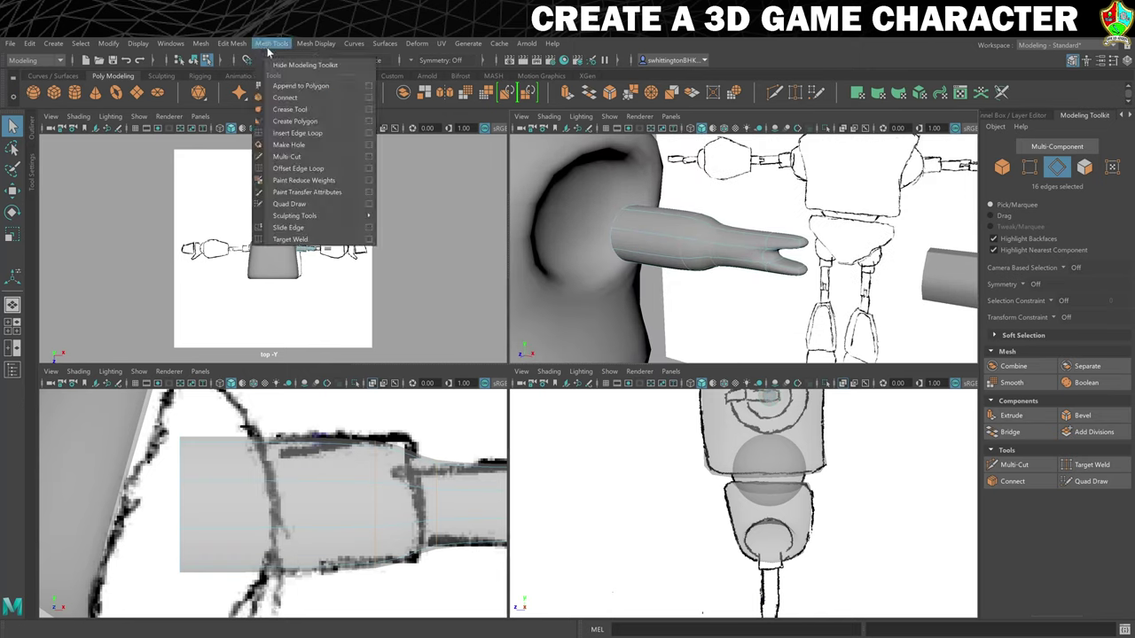
left_click(304, 119)
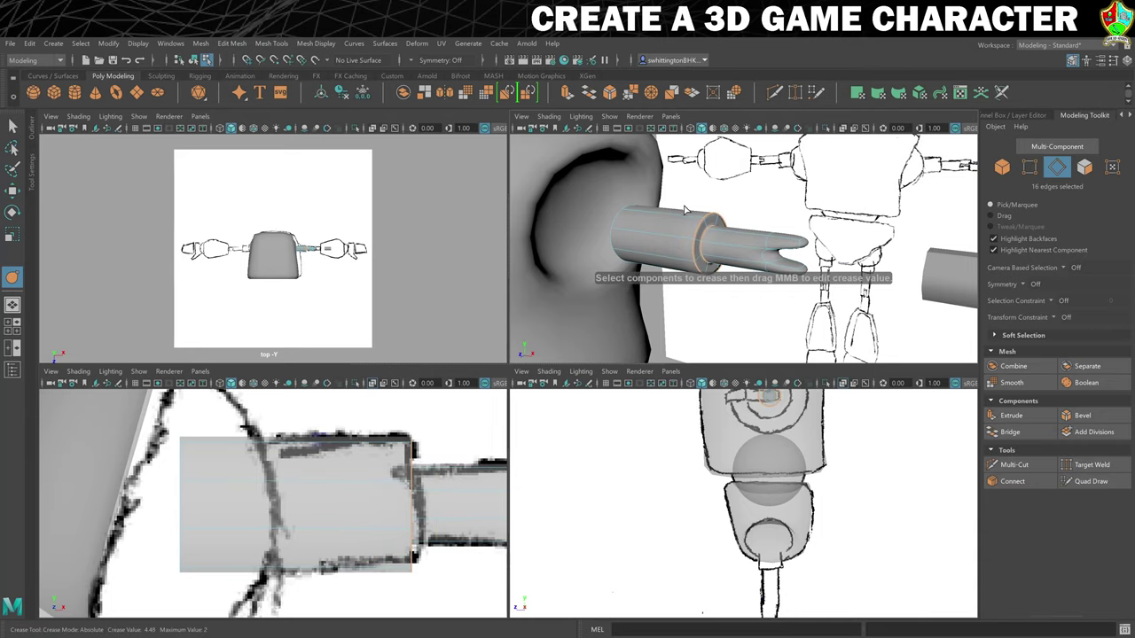
mouse_move(802, 267)
left_mouse_down("alt")
mouse_move(846, 268)
mouse_move(764, 259)
left_mouse_up("alt")
Crease the edges around the upper arm where the two elbow prongs begin.
double_click(771, 249)
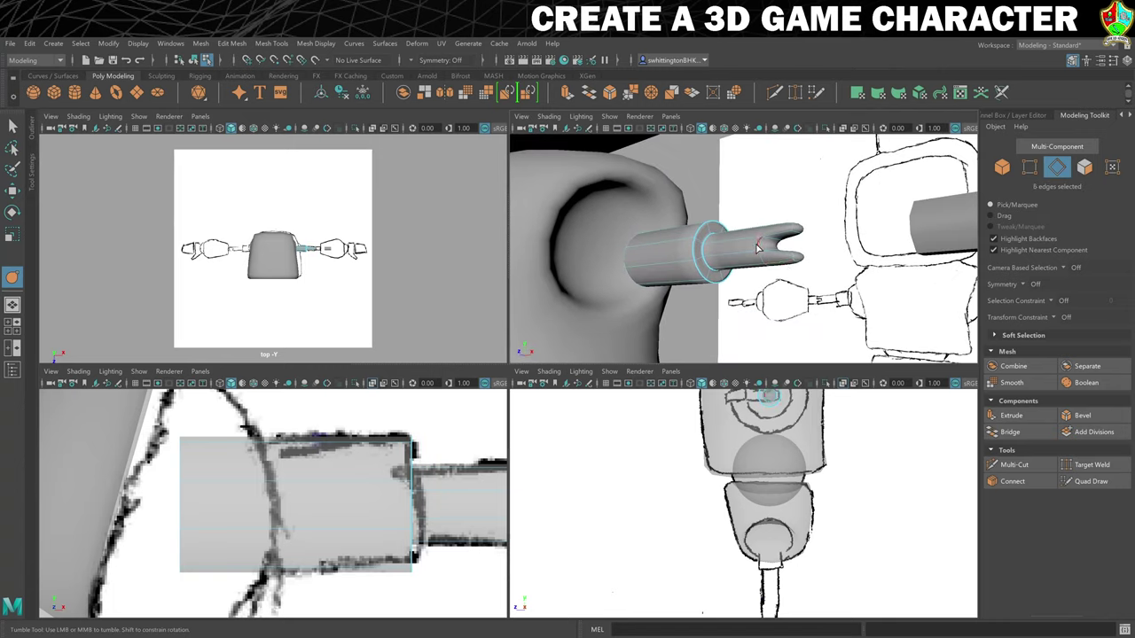
left_click(758, 248, "shift")
mouse_move(832, 272)
left_mouse_down("alt")
mouse_move(767, 275)
mouse_move(768, 264)
mouse_move(756, 292)
mouse_move(839, 274)
mouse_move(794, 318)
left_mouse_up("alt")
left_click(739, 251, "shift")
middle_click_drag(721, 309, 765, 306)
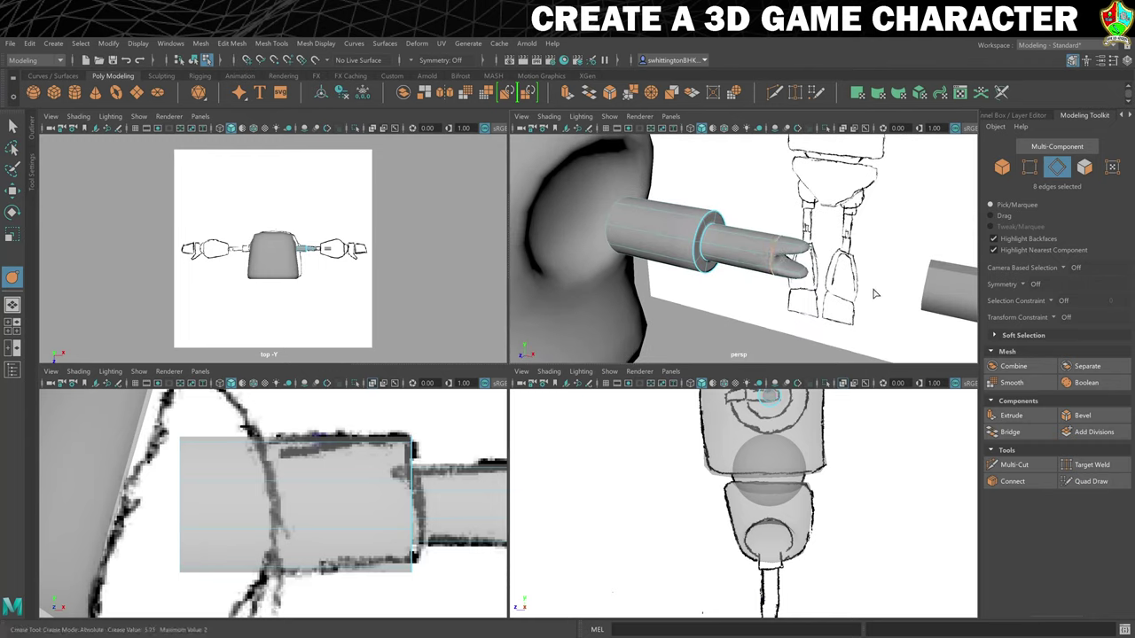
Crease the edges lining the slot between the two elbow prongs.
mouse_move(875, 294)
left_mouse_down("alt")
mouse_move(851, 263)
mouse_move(779, 254)
mouse_move(787, 274)
mouse_move(728, 260)
mouse_move(770, 268)
mouse_move(789, 241)
left_mouse_up("alt")
left_click(786, 268, "shift")
mouse_move(784, 232)
left_mouse_down("alt")
mouse_move(805, 238)
mouse_move(718, 252)
mouse_move(762, 257)
mouse_move(704, 309)
mouse_move(714, 304)
left_mouse_up("alt")
left_click(719, 241, "shift")
left_click(762, 257, "shift")
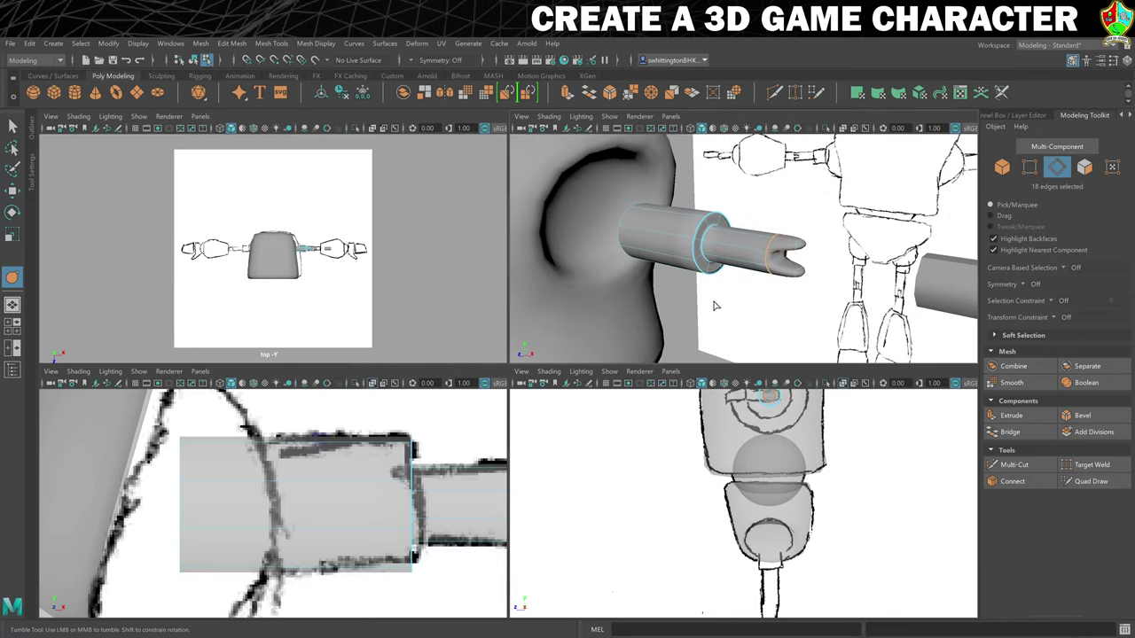
mouse_move(827, 295)
left_mouse_down("alt")
mouse_move(722, 283)
mouse_move(818, 293)
left_mouse_up("alt")
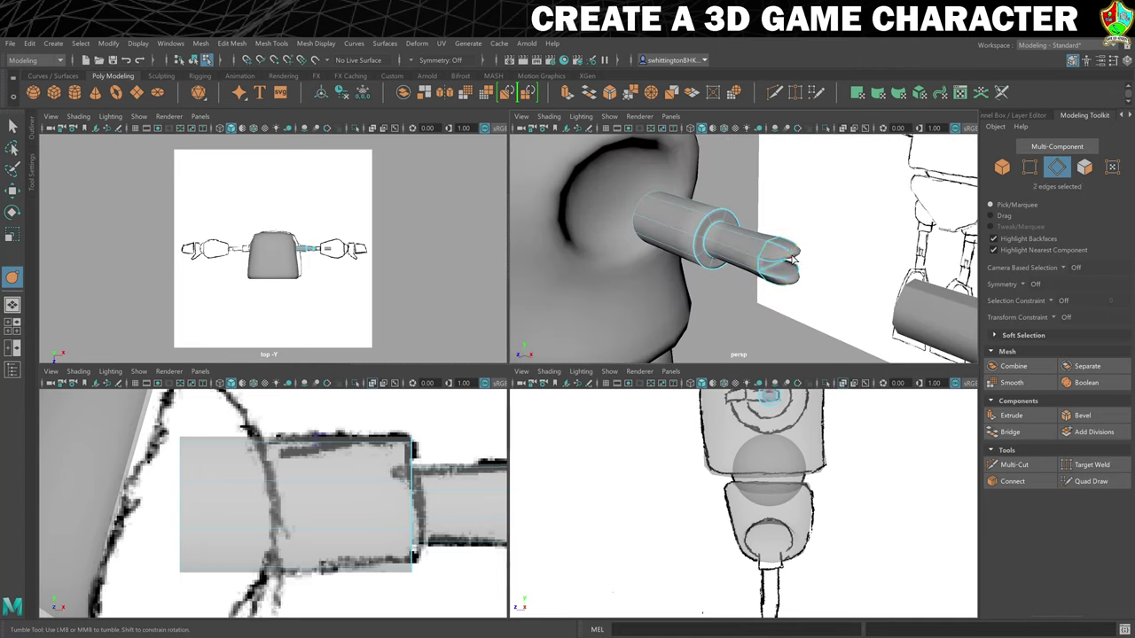
Crease the edges at the tips of both elbow prongs to square off their ends.
left_click_drag(801, 263, 840, 264, "alt")
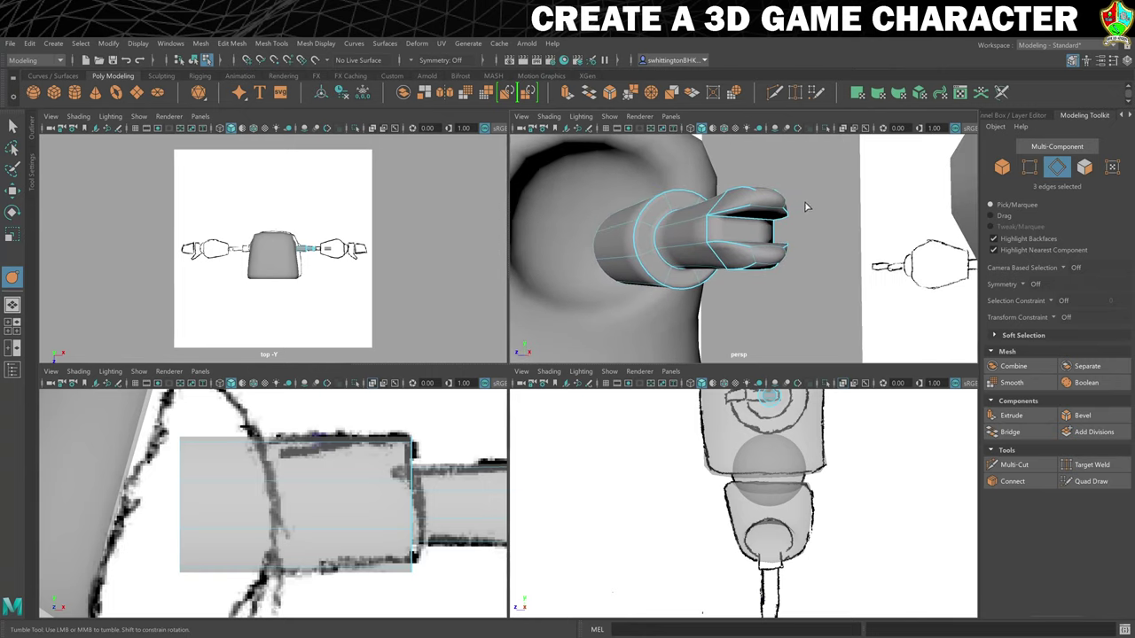
left_click_drag(806, 206, 762, 221, "alt")
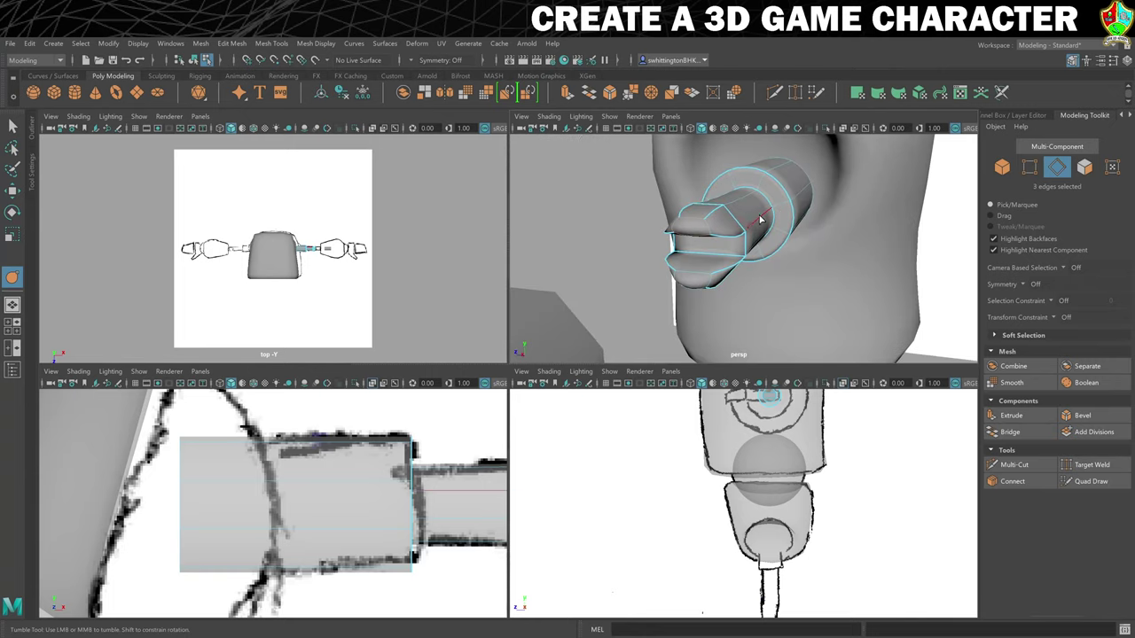
left_click(705, 267, "shift")
left_click_drag(671, 282, 771, 282, "alt")
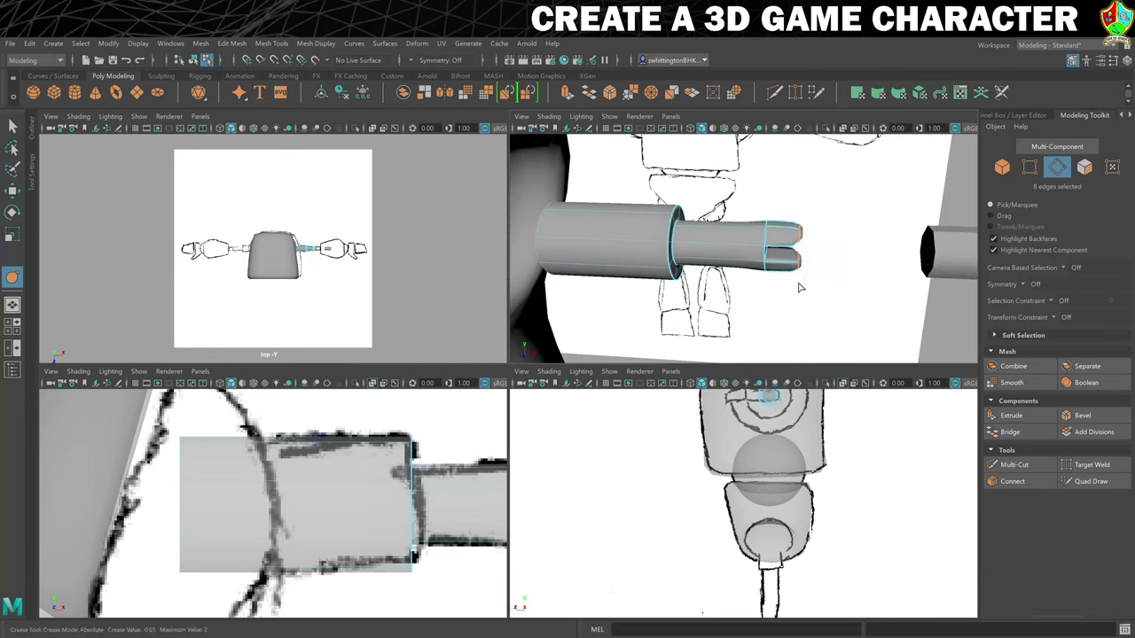
middle_click_drag(799, 287, 867, 284)
Activate the Move tool and select the lower arm in object mode.
left_click_drag(847, 284, 820, 291, "alt")
scroll(820, 291, "down", 5)
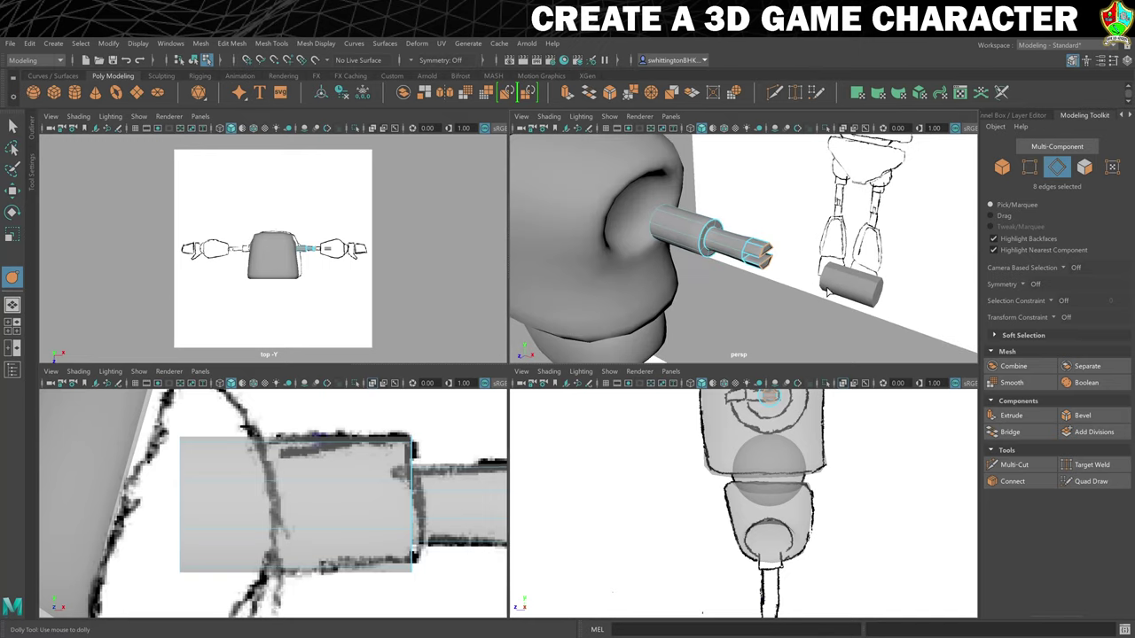
left_click_drag(765, 286, 732, 287, "alt")
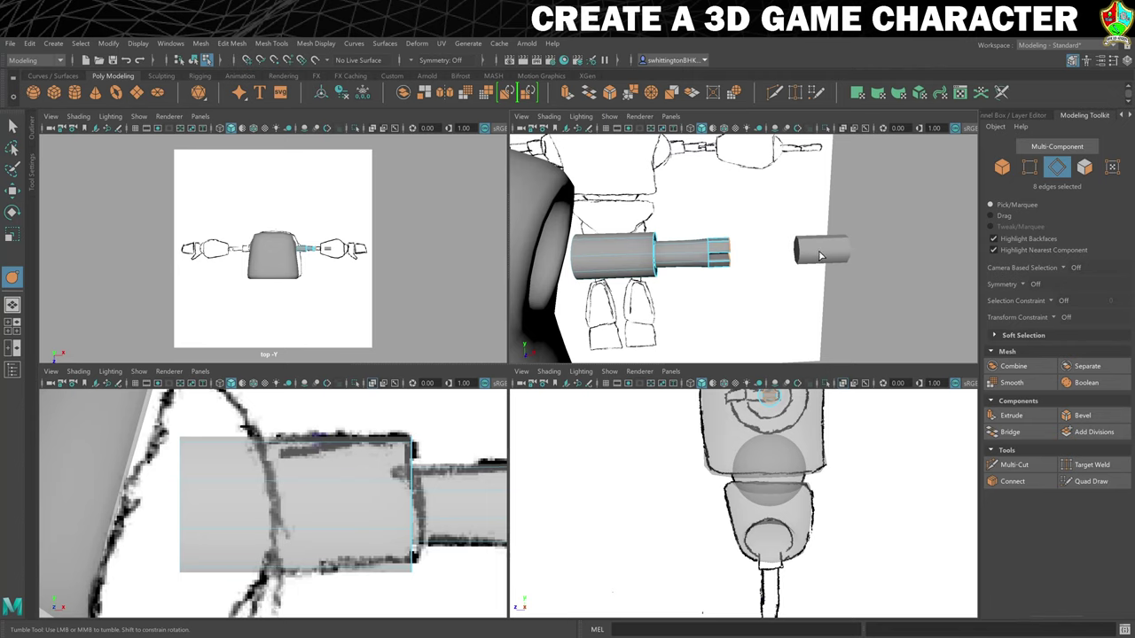
key("w")
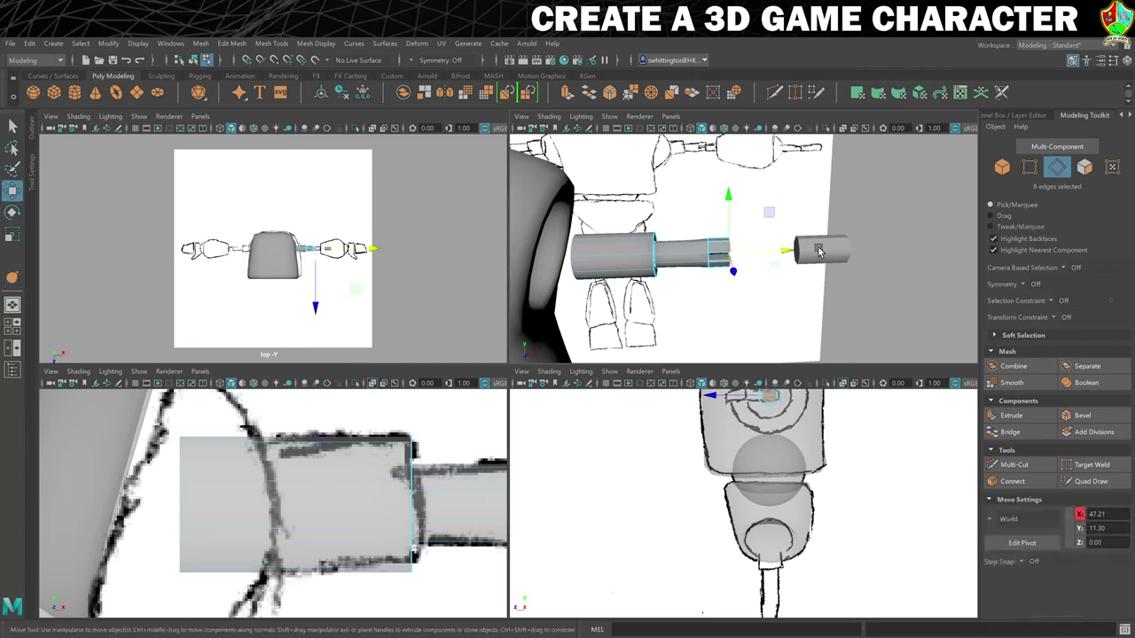
double_click(818, 250)
right_click(827, 249)
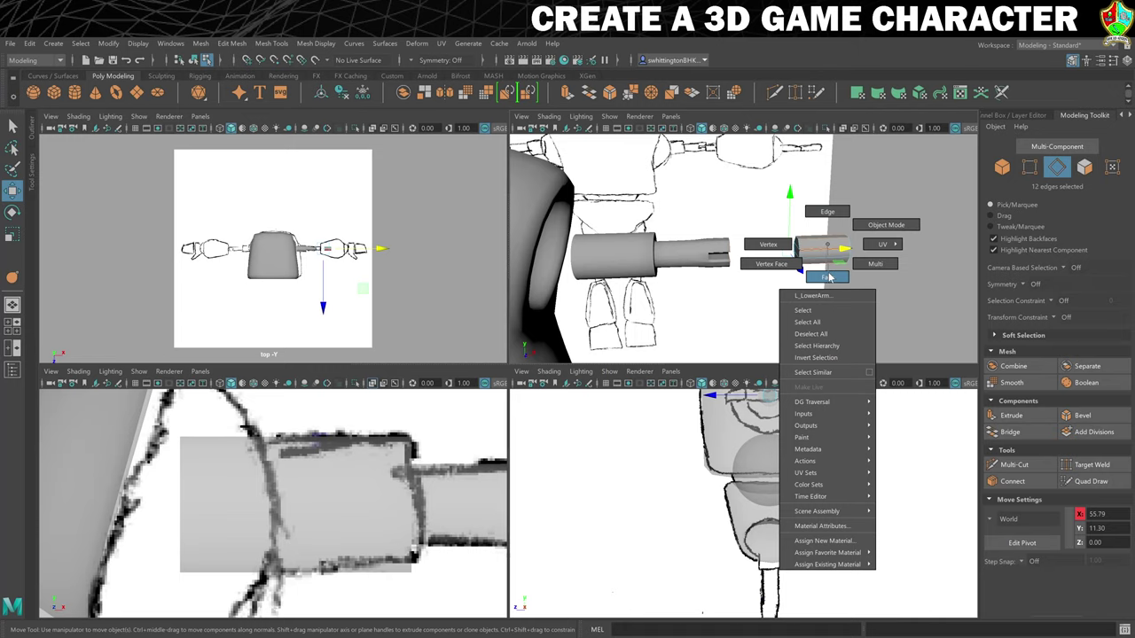
left_click(828, 277)
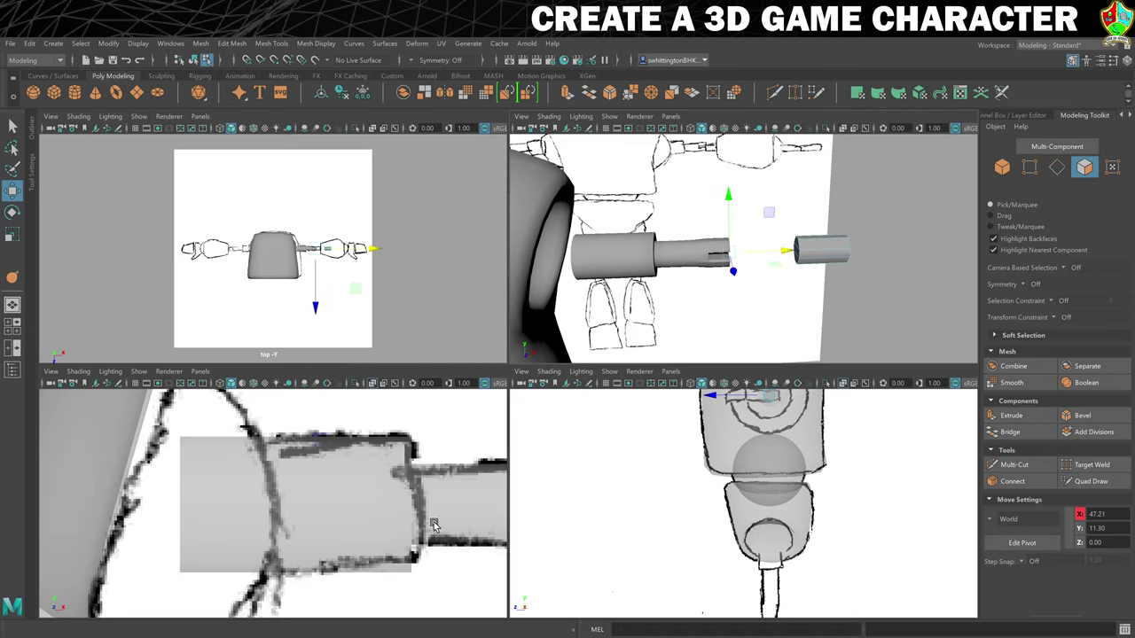
scroll(432, 525, "down", 5)
scroll(416, 526, "down", 2)
left_click(401, 527)
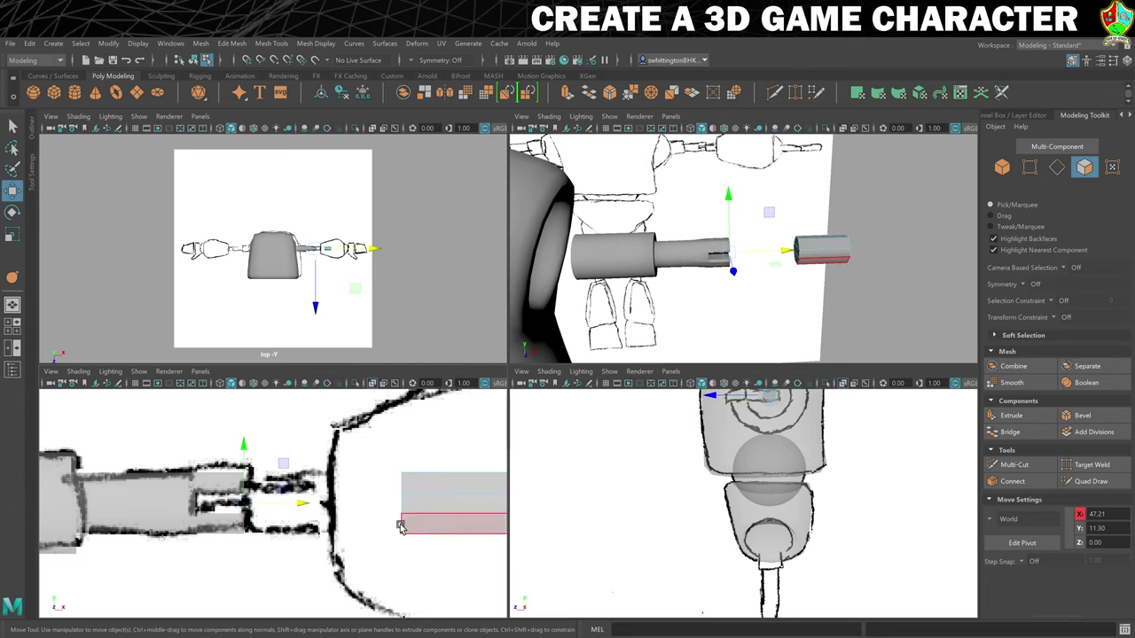
right_click(419, 505)
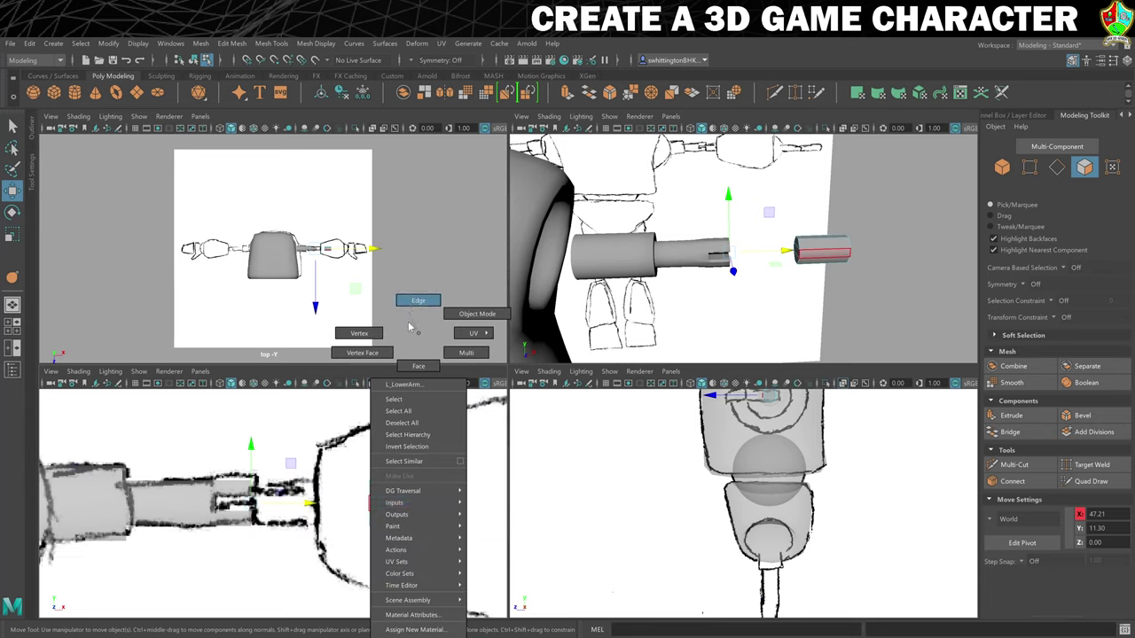
left_click(465, 316)
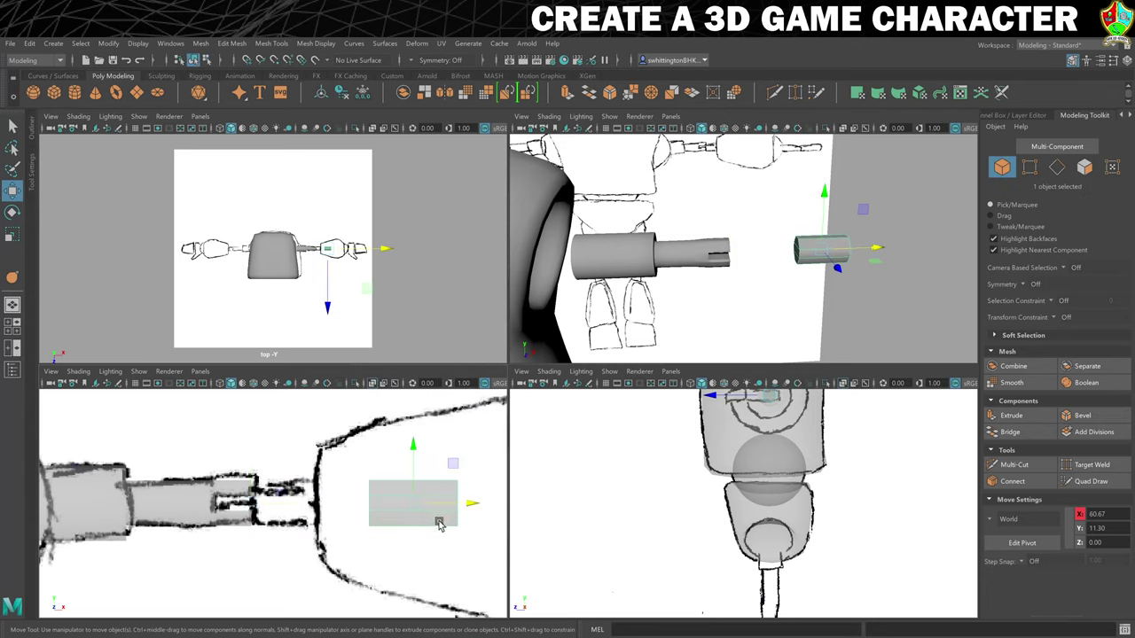
Move only the lower arm inward along X to 51.00 so it meets the elbow prongs.
left_click_drag(472, 506, 505, 503)
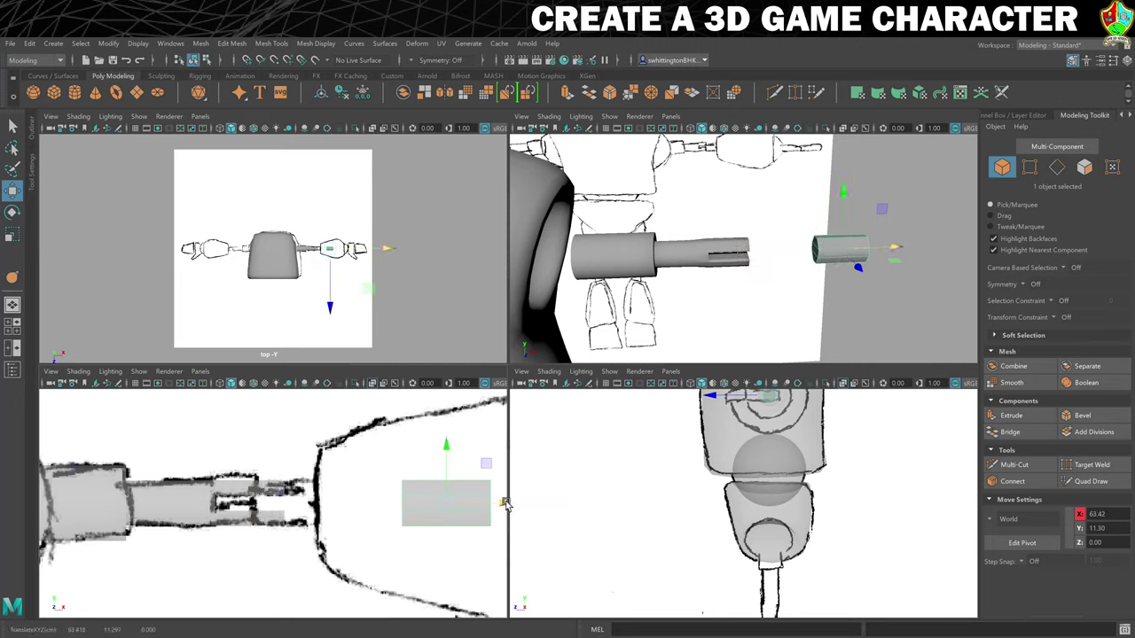
key("ctrl+z")
left_click(894, 223)
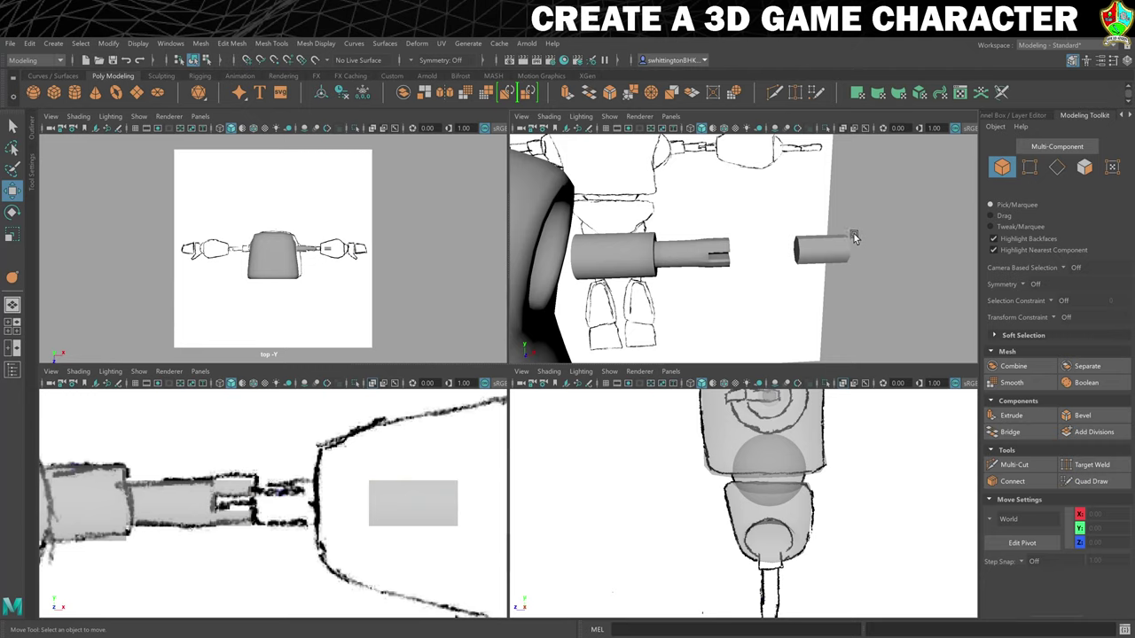
left_click(841, 251)
mouse_move(874, 252)
left_mouse_down()
mouse_move(810, 255)
mouse_move(854, 254)
left_mouse_up()
Extrude two faces of the lower arm, including the middle end face at the elbow slot, with a thickness of 2.9.
scroll(808, 257, "up", 5)
left_click_drag(767, 274, 780, 273, "alt")
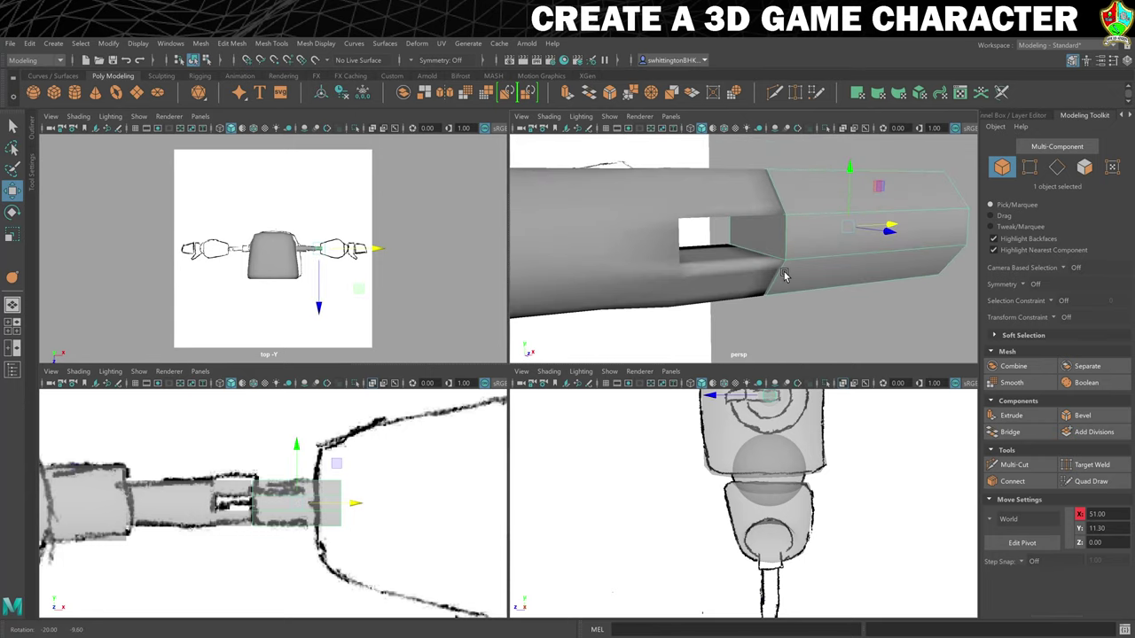
right_click(777, 235)
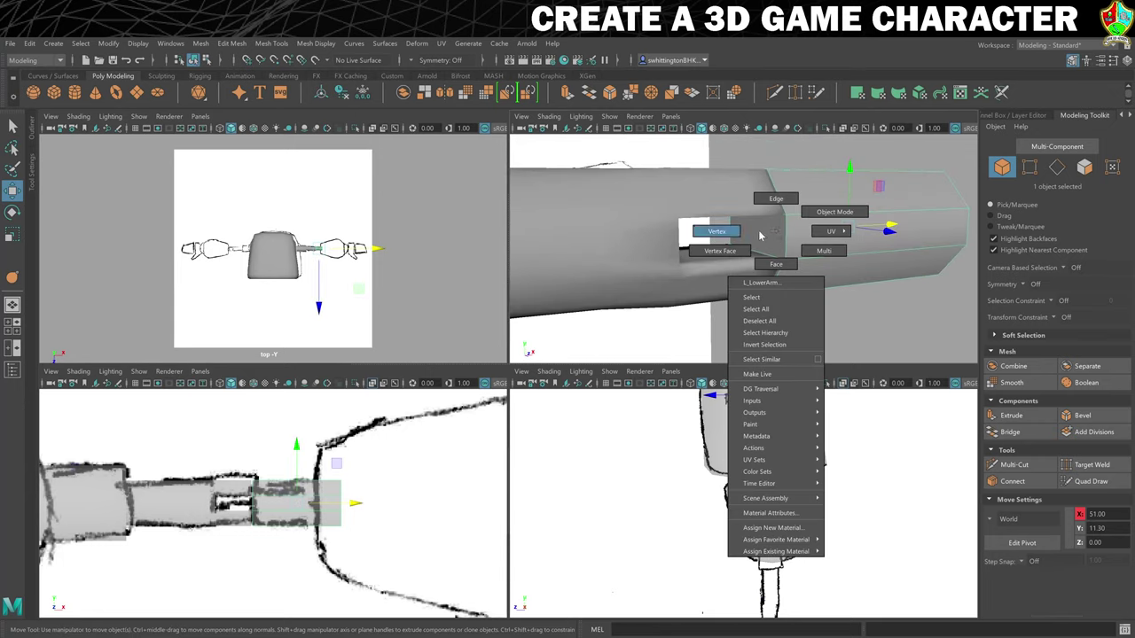
left_click(776, 264)
left_click(792, 266)
scroll(863, 286, "down", 5)
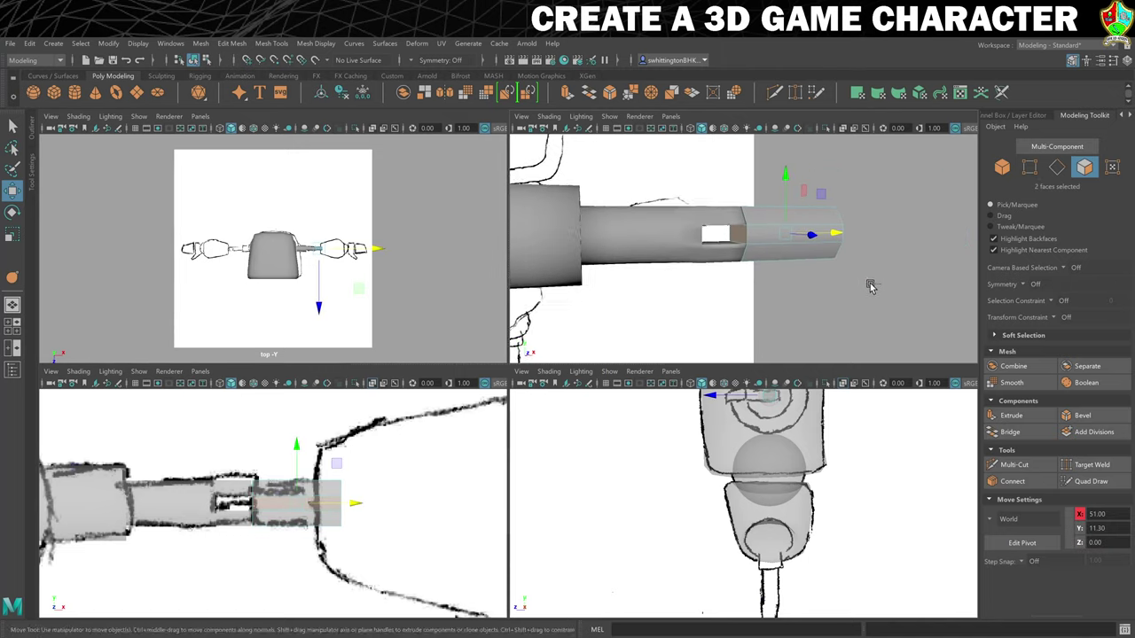
key("ctrl+e")
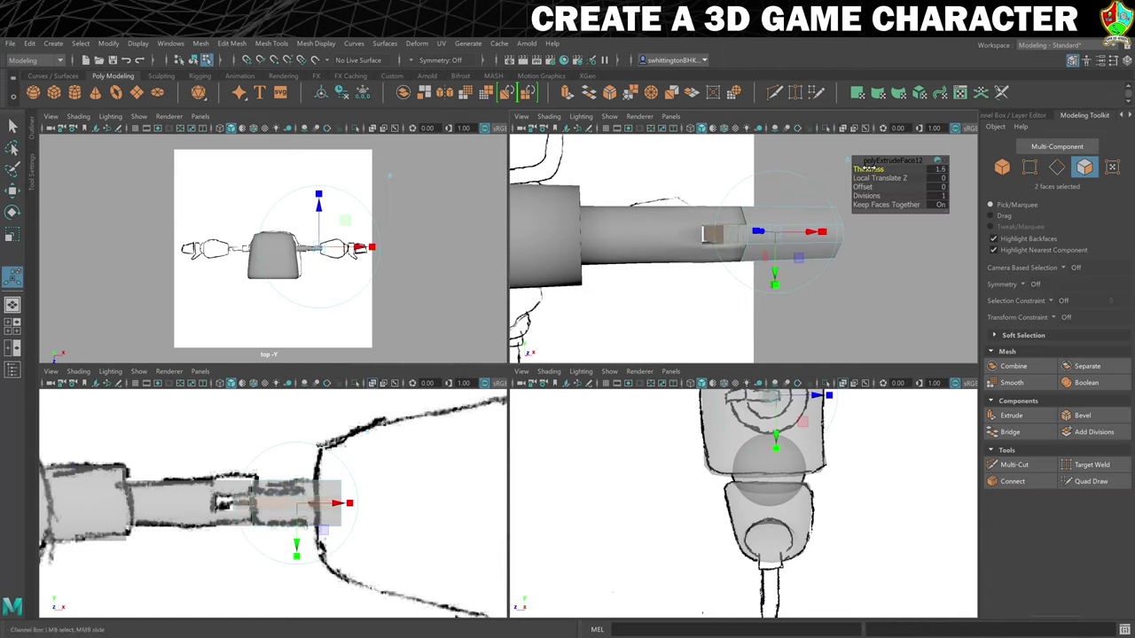
left_click_drag(870, 169, 871, 169)
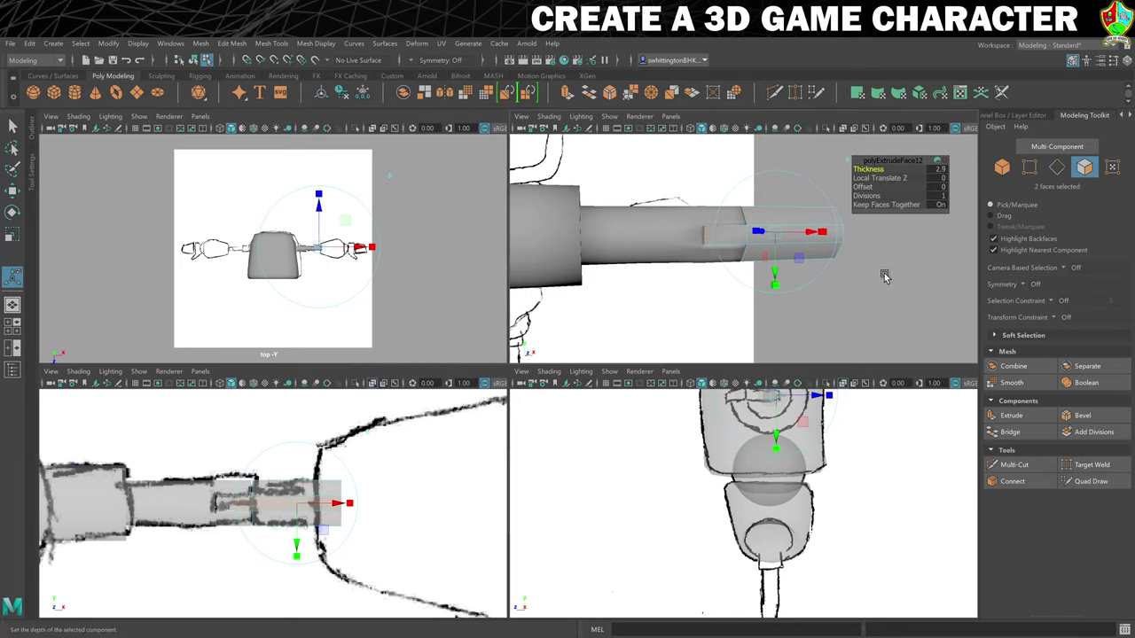
left_click_drag(884, 276, 771, 284, "alt")
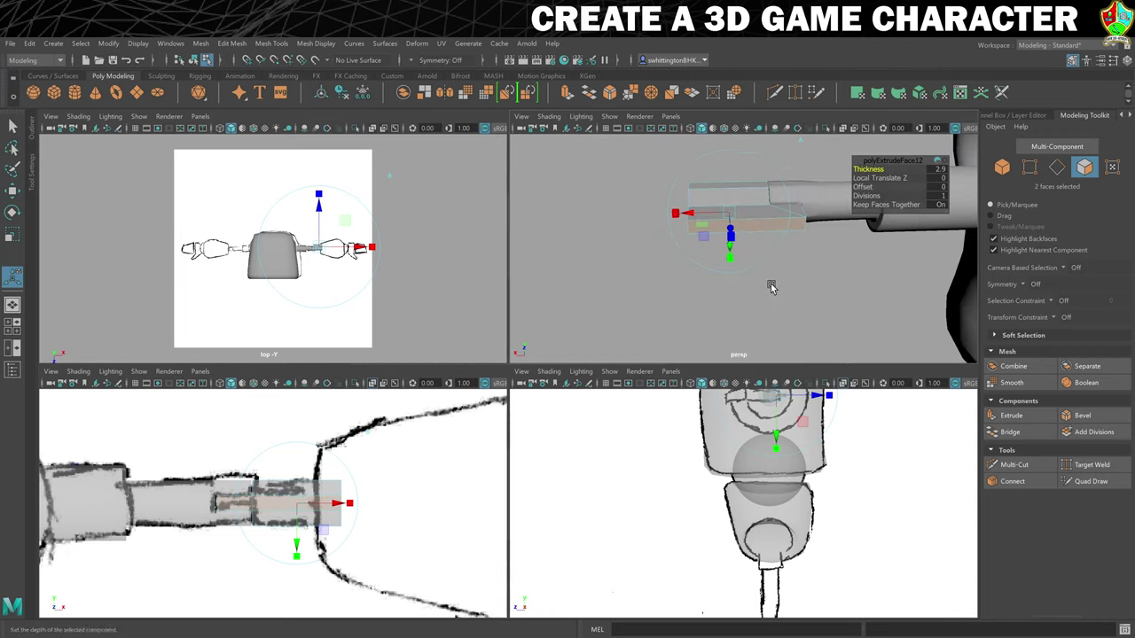
Undo the two-face extrusion of the lower arm and restore the selection of a single end face.
key("ctrl+z")
left_click_drag(821, 238, 790, 277, "alt")
key("ctrl+z")
key("ctrl+z")
key("ctrl+z")
key("ctrl+z")
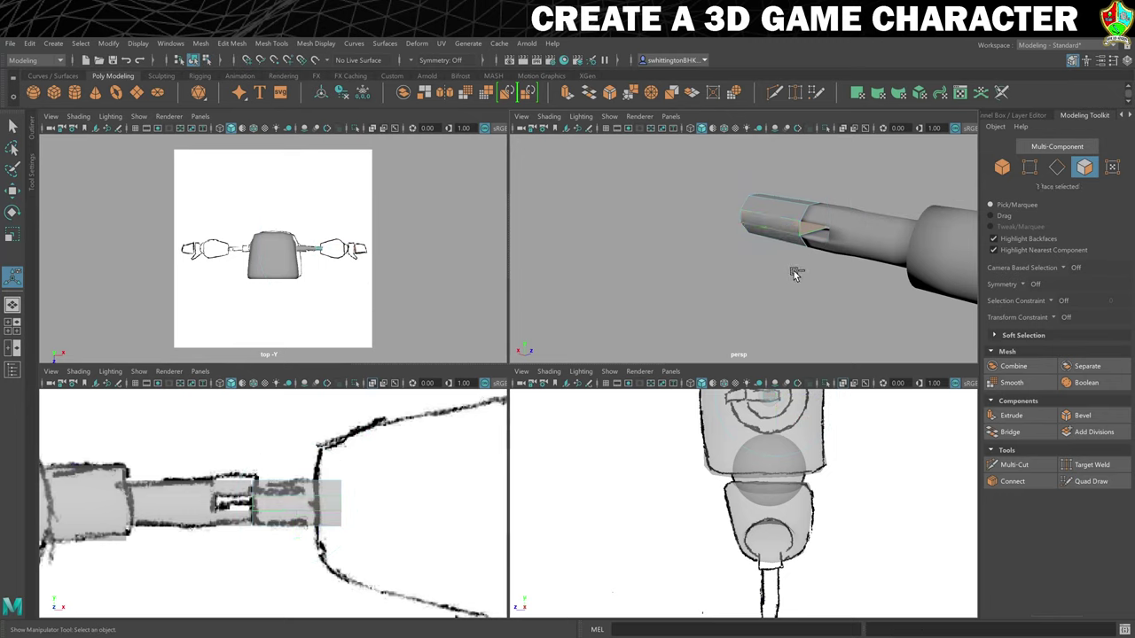
Extrude only the middle end face of the lower arm into the elbow slot with a thickness of 2.9.
key("ctrl+e")
left_click_drag(868, 170, 880, 169)
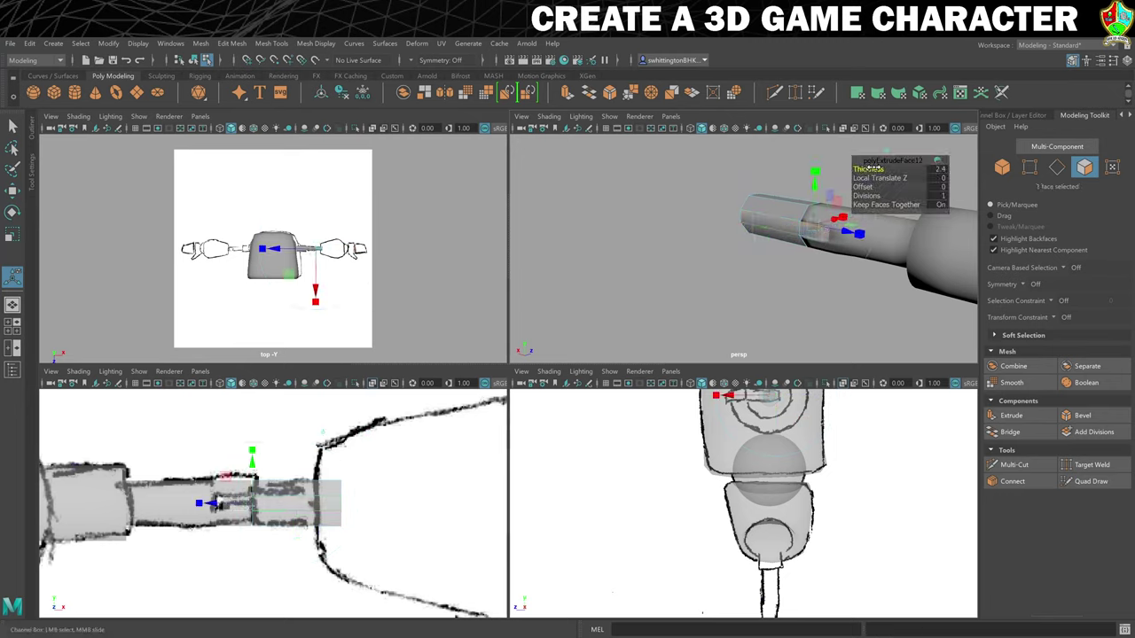
mouse_move(857, 257)
left_mouse_down("alt")
mouse_move(758, 254)
mouse_move(773, 252)
left_mouse_up("alt")
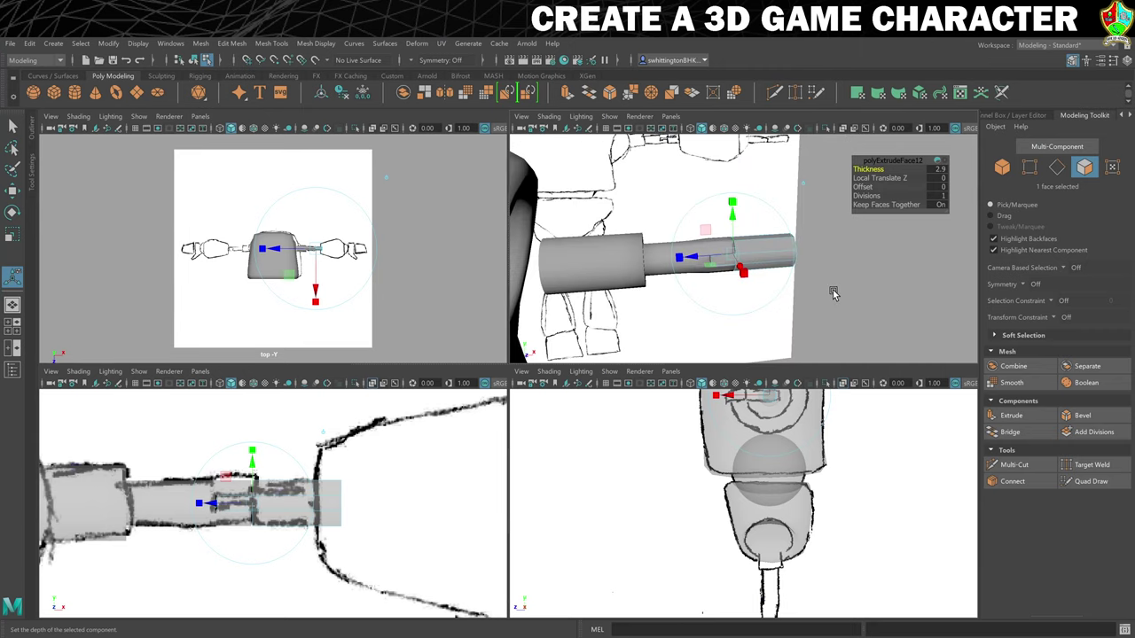
left_click_drag(834, 293, 820, 293, "alt")
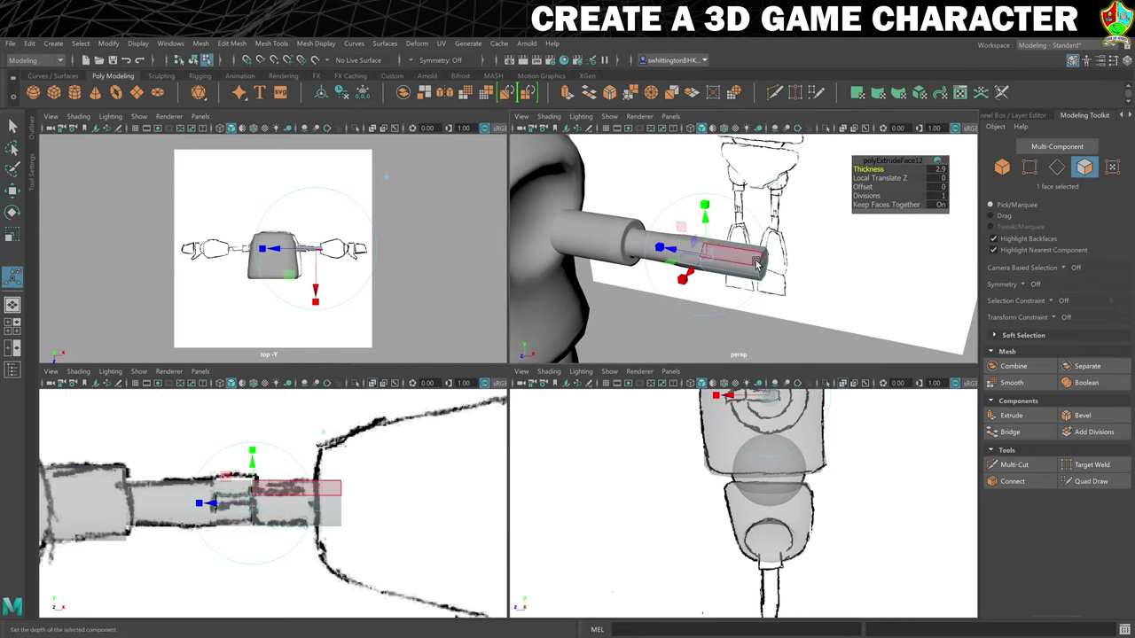
Lengthen the lower arm by moving its outer end faces along X to 58.50, and clear the selection.
right_click_drag(760, 263, 761, 296)
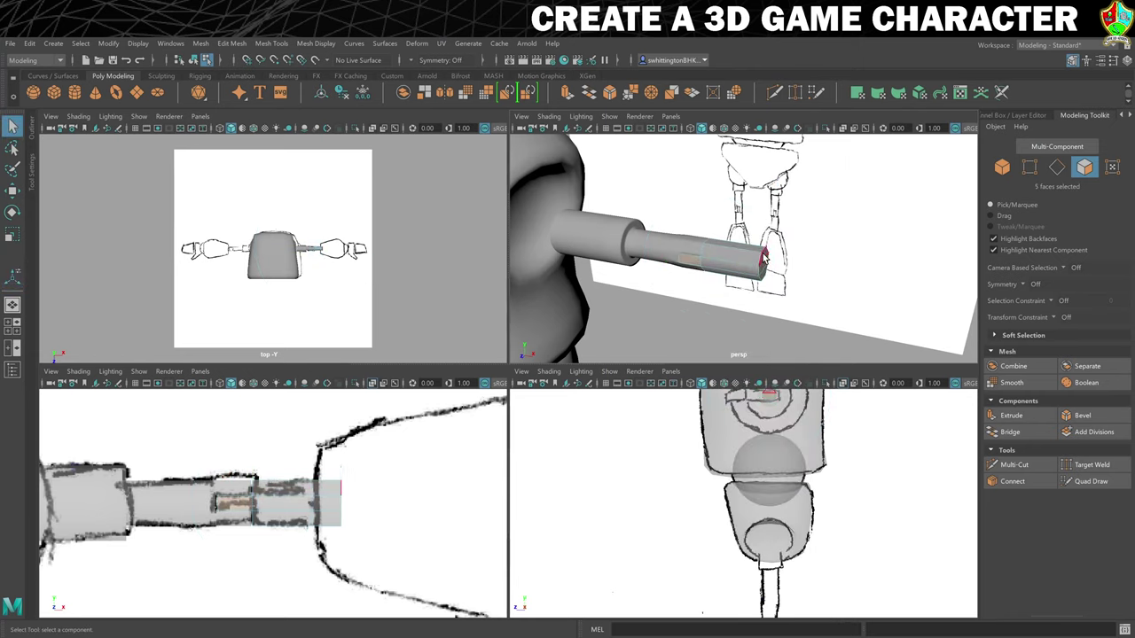
left_click(767, 273, "shift")
key("w")
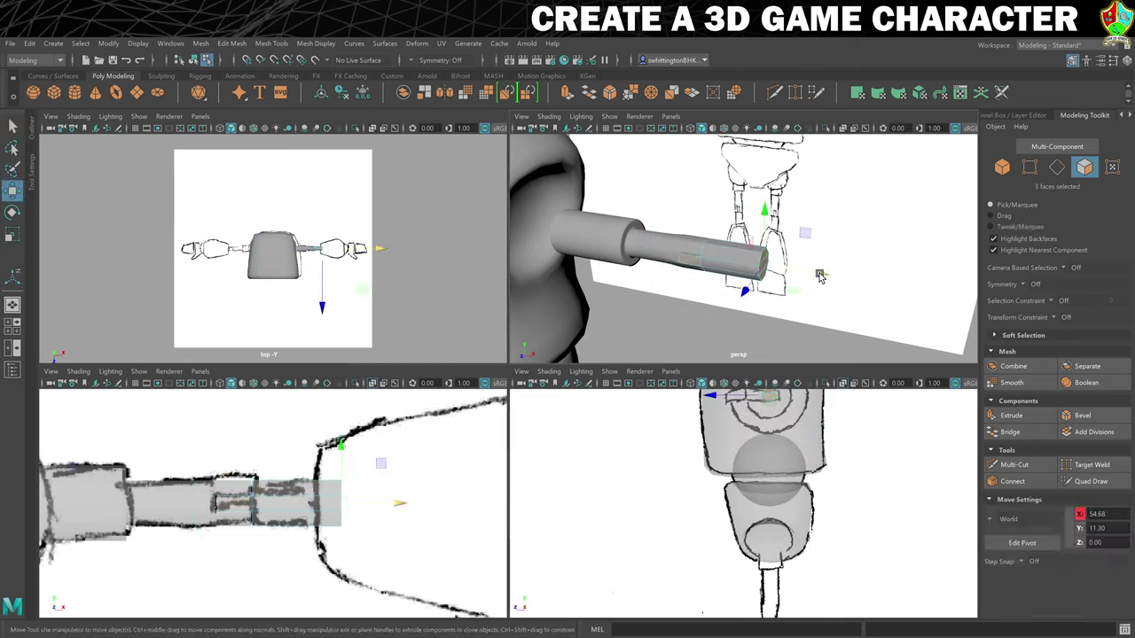
left_click_drag(821, 276, 854, 278)
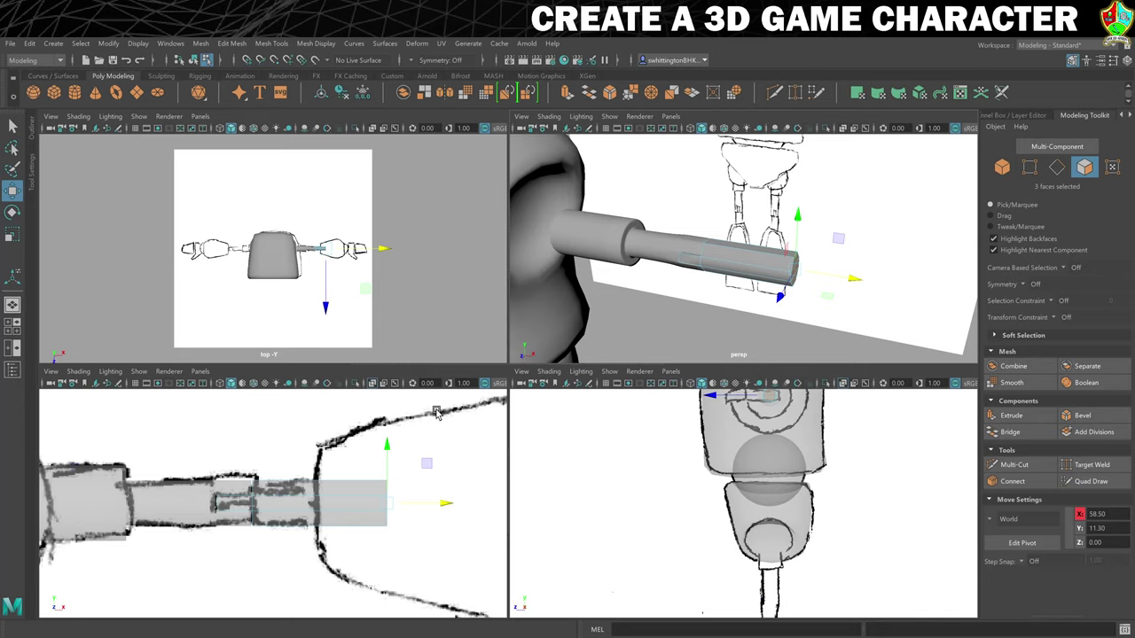
left_click(437, 413)
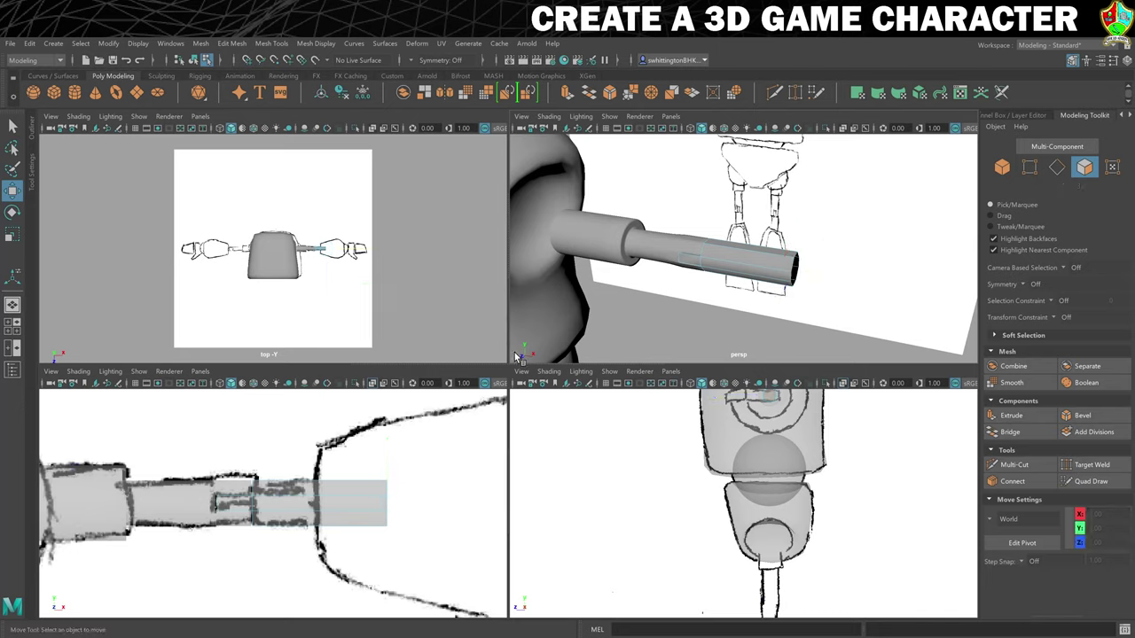
Display the lower arm in smooth preview and switch it to edge selection.
key("3")
scroll(703, 321, "up", 3)
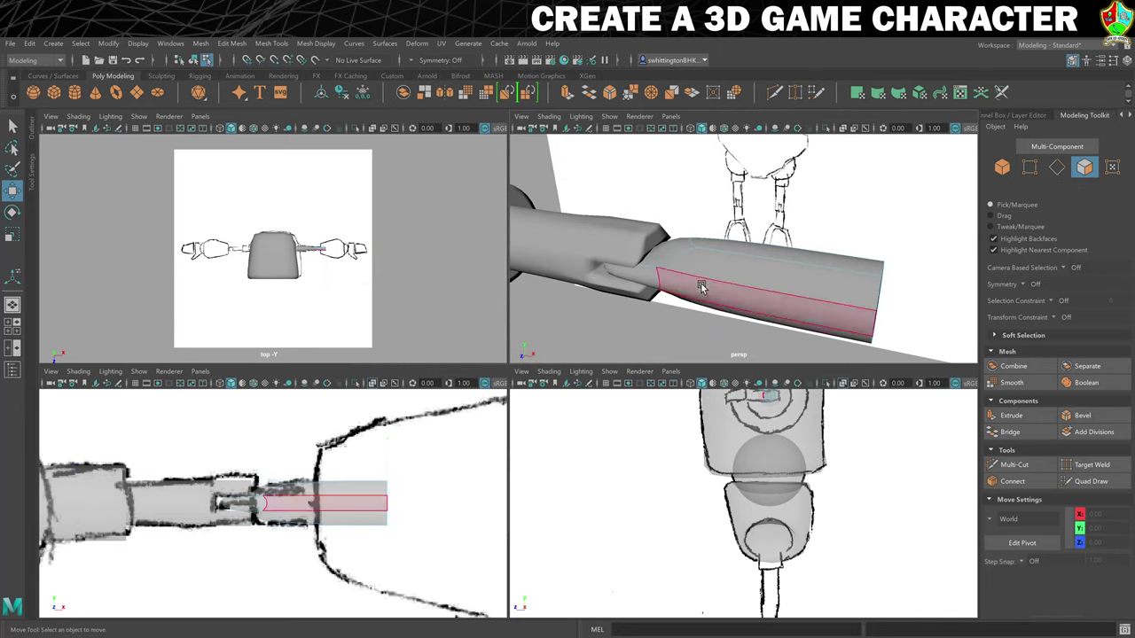
left_click_drag(707, 286, 823, 220, "alt")
left_click(823, 219)
right_click_drag(823, 220, 825, 183)
Crease four edges at the base of the tongue where it meets the lower arm's body, using the Crease Tool.
left_click(780, 243)
left_click(768, 239)
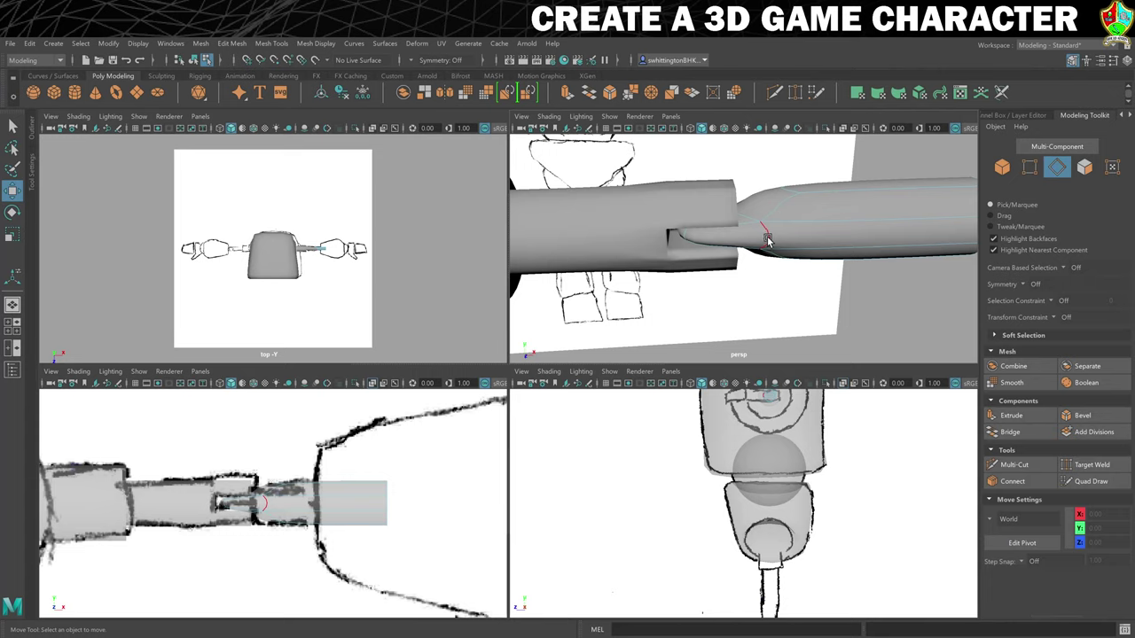
left_click(768, 240)
left_click_drag(768, 239, 778, 256, "alt")
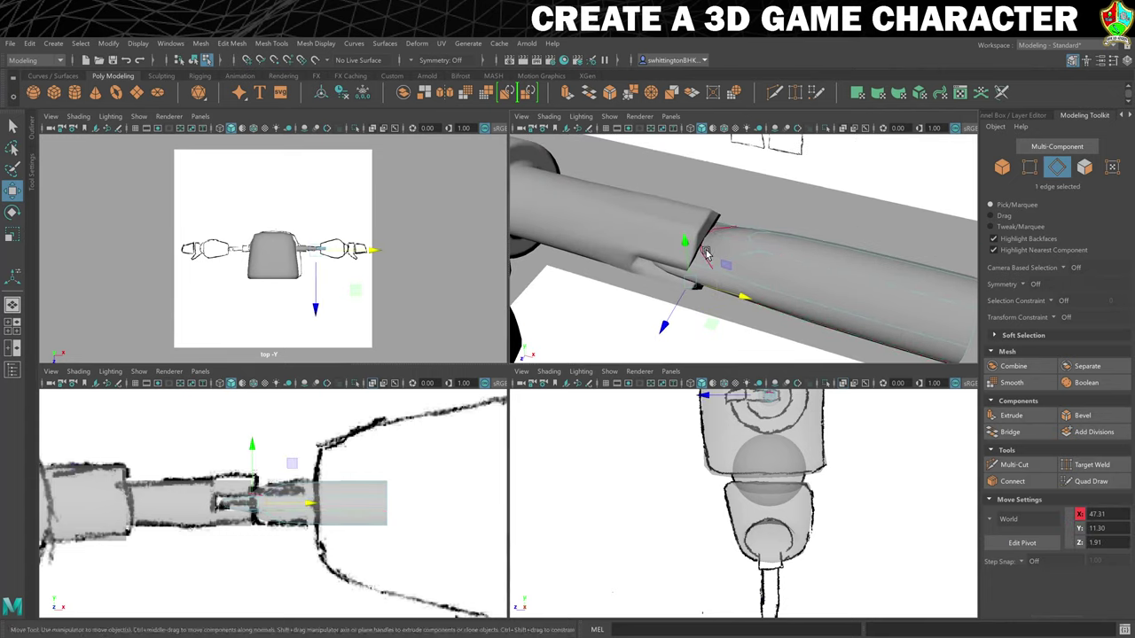
left_click(707, 252, "shift")
left_click_drag(904, 234, 829, 317, "alt")
key("q")
left_click(749, 258, "shift")
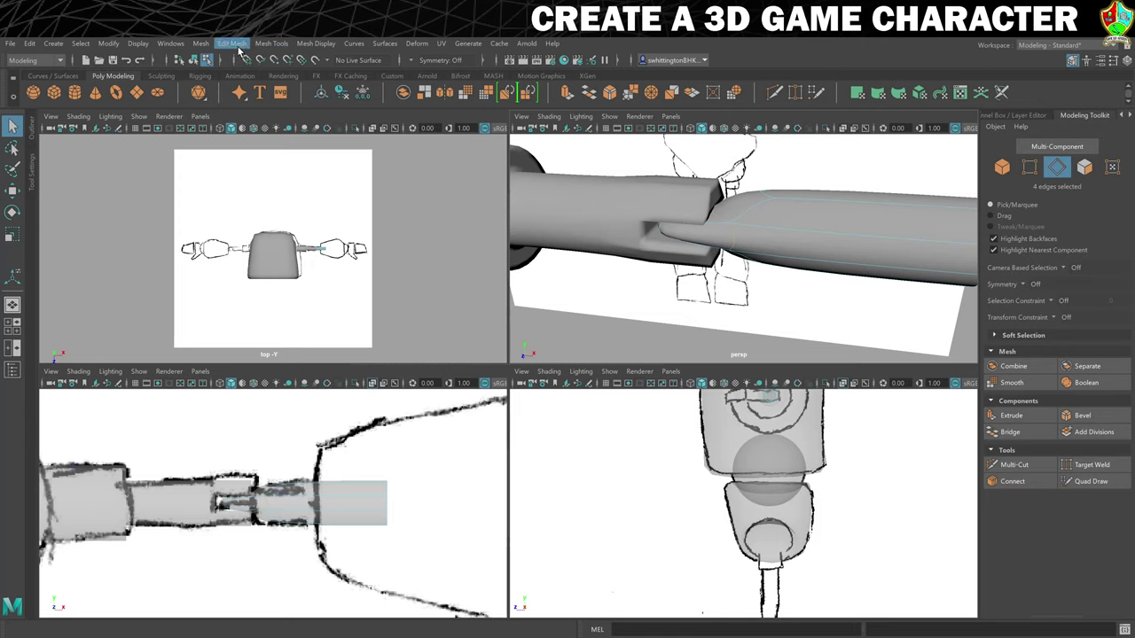
left_click(272, 43)
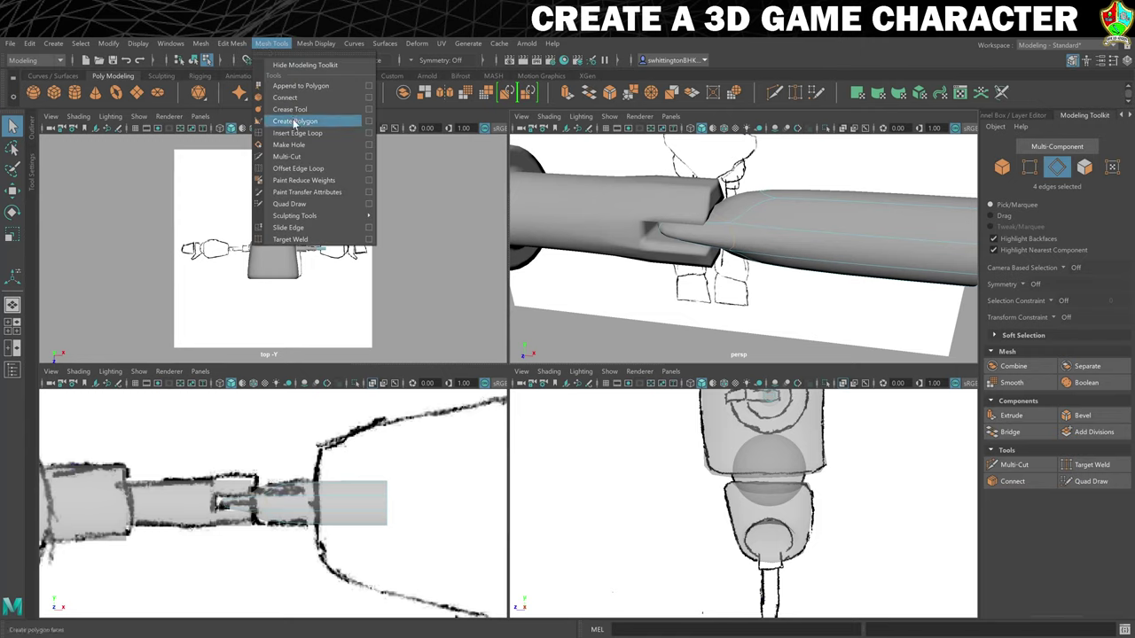
left_click(298, 109)
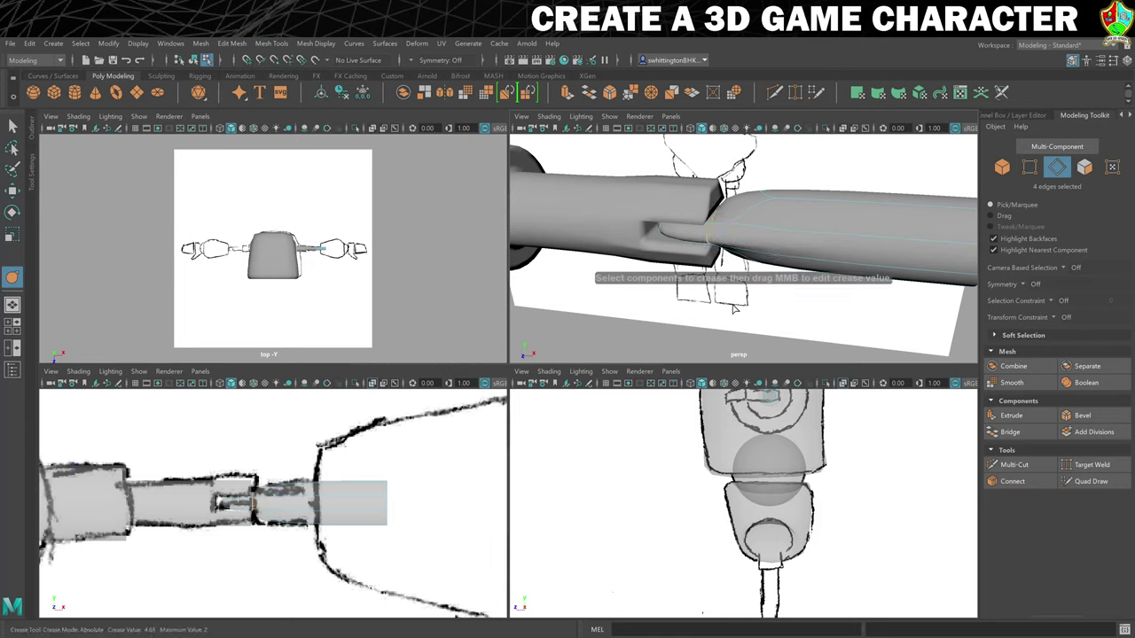
left_click_drag(735, 308, 755, 245, "alt")
Crease the remaining edges around the lower arm's inner rim on both sides of the tongue.
left_click(754, 246)
left_click_drag(851, 223, 720, 214, "alt")
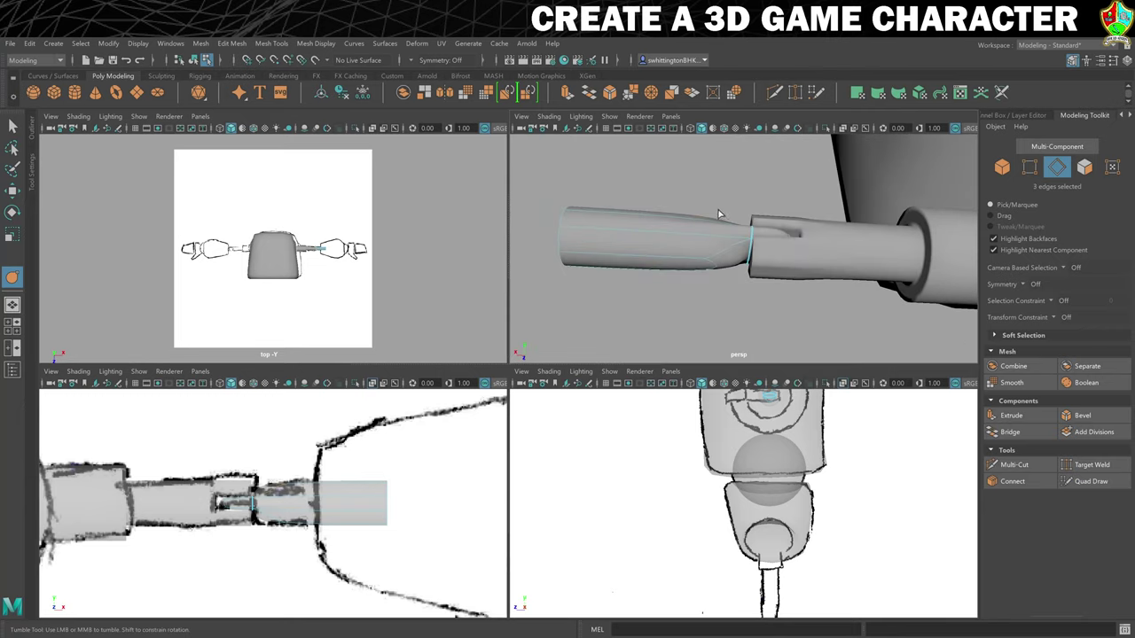
left_click_drag(743, 283, 714, 264, "alt")
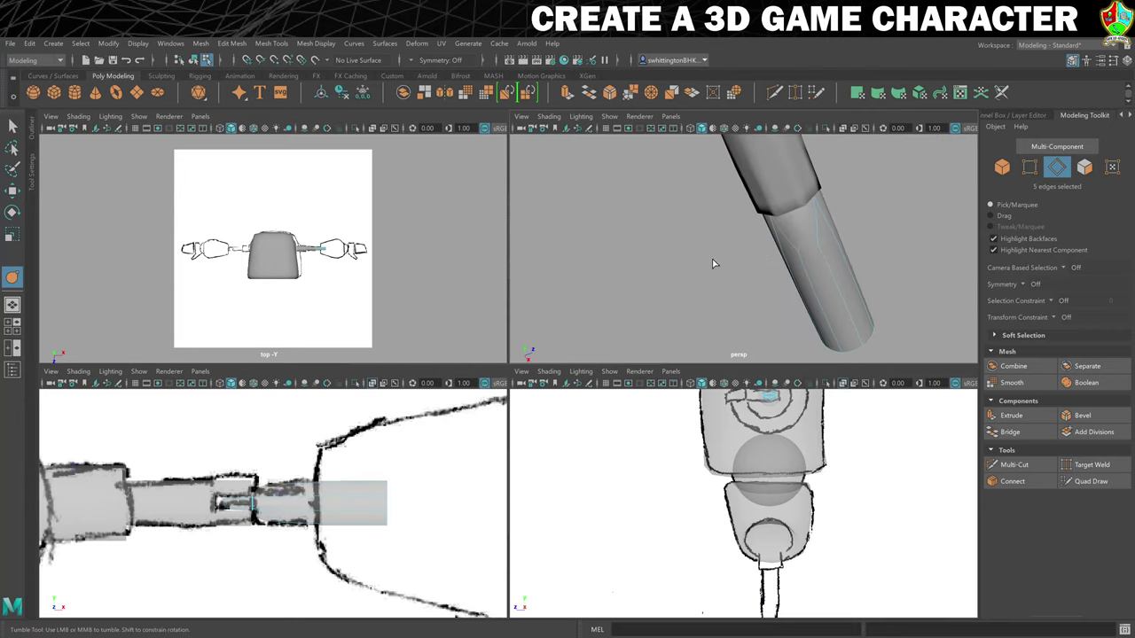
left_click_drag(888, 207, 847, 242, "alt")
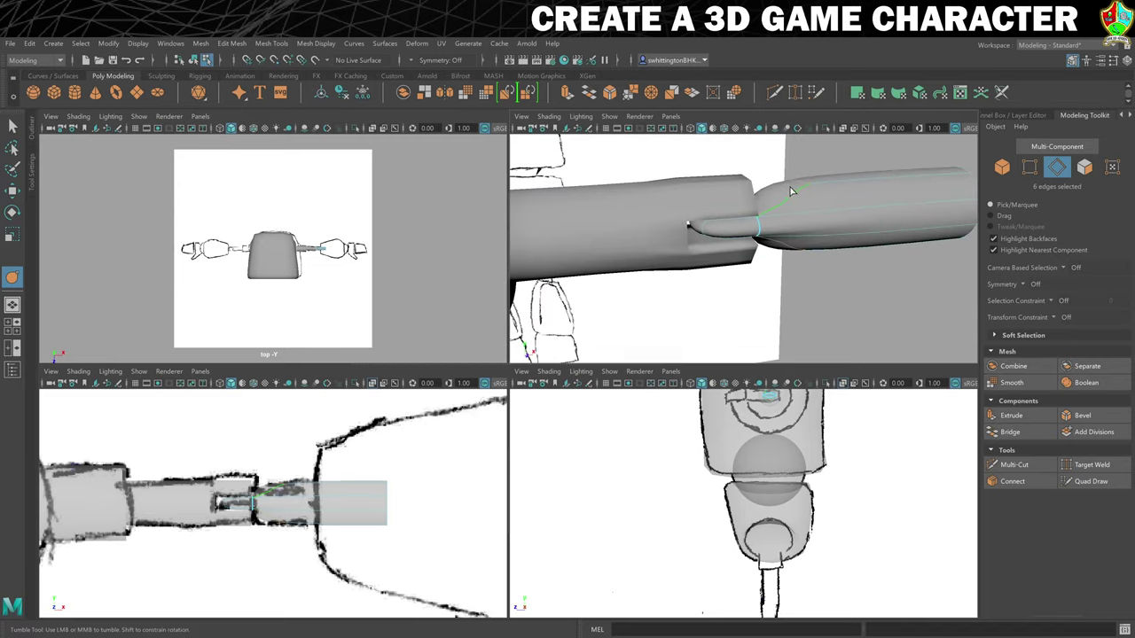
middle_click_drag(750, 162, 832, 164)
Crease the two long edges along the side of the lower arm's tongue.
scroll(825, 178, "down", 3)
left_click_drag(821, 180, 773, 212, "alt")
left_click(724, 224)
left_click(723, 234, "shift")
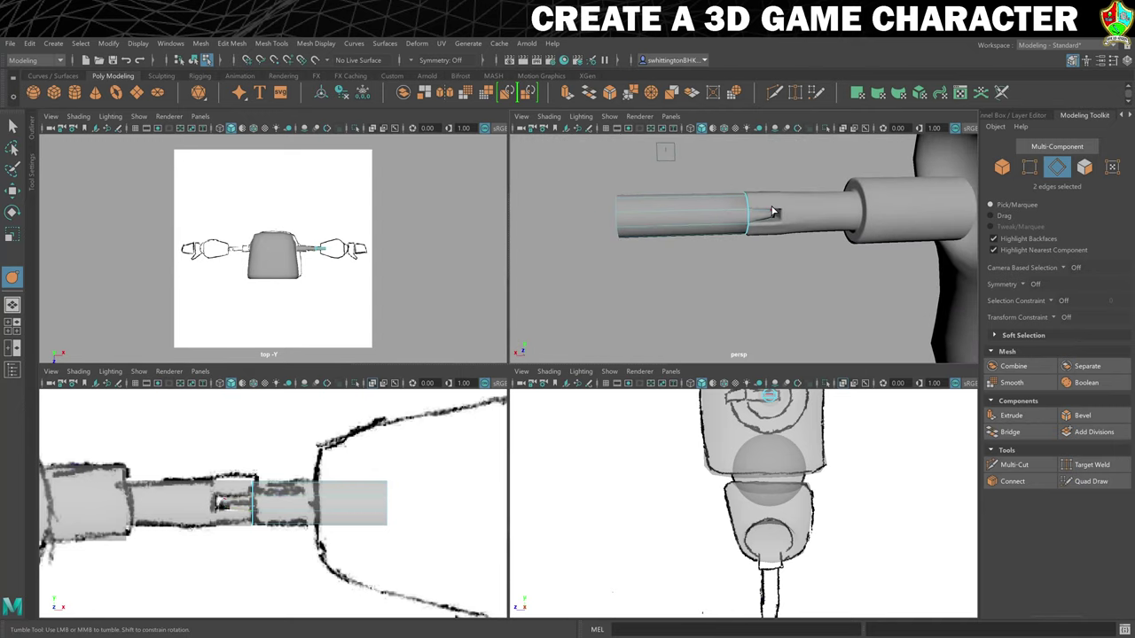
middle_click_drag(693, 270, 792, 263)
Crease the edges at the tip of the lower arm's tongue to square off its end.
left_click_drag(866, 256, 787, 222, "alt")
right_click_drag(786, 249, 872, 245, "alt")
middle_click_drag(872, 245, 690, 378, "alt")
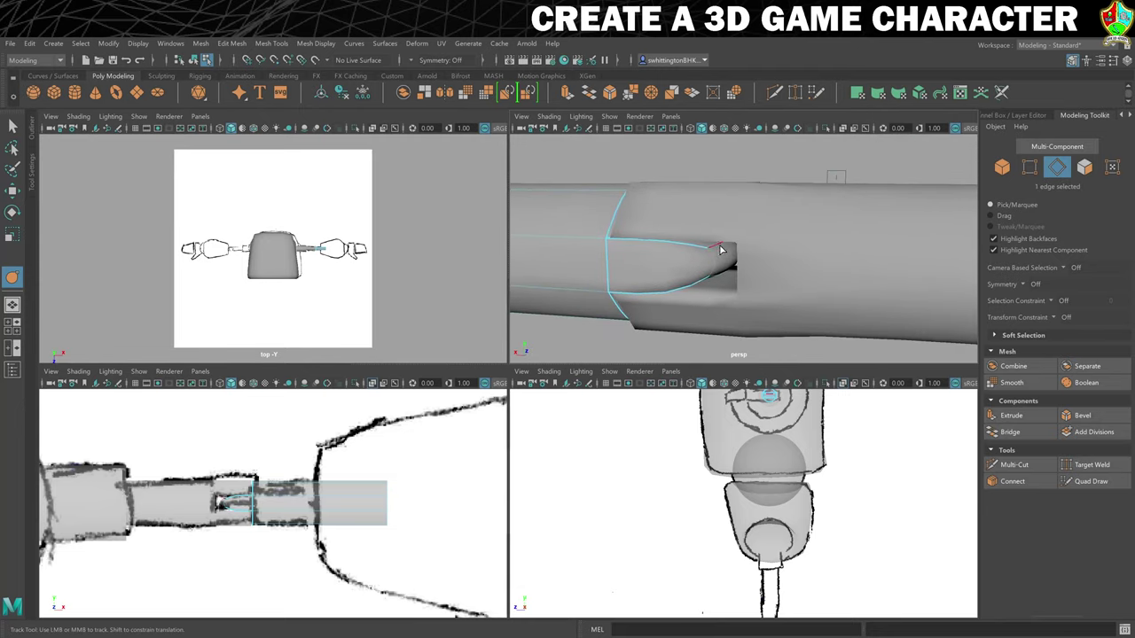
scroll(725, 278, "down", 3)
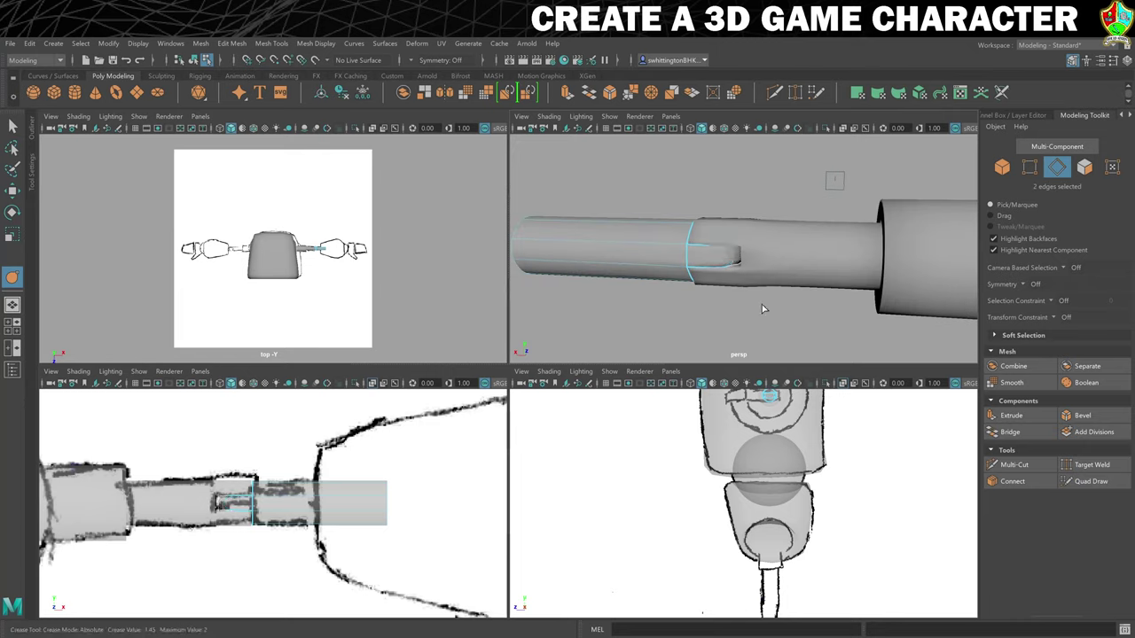
left_click_drag(820, 307, 723, 254, "alt")
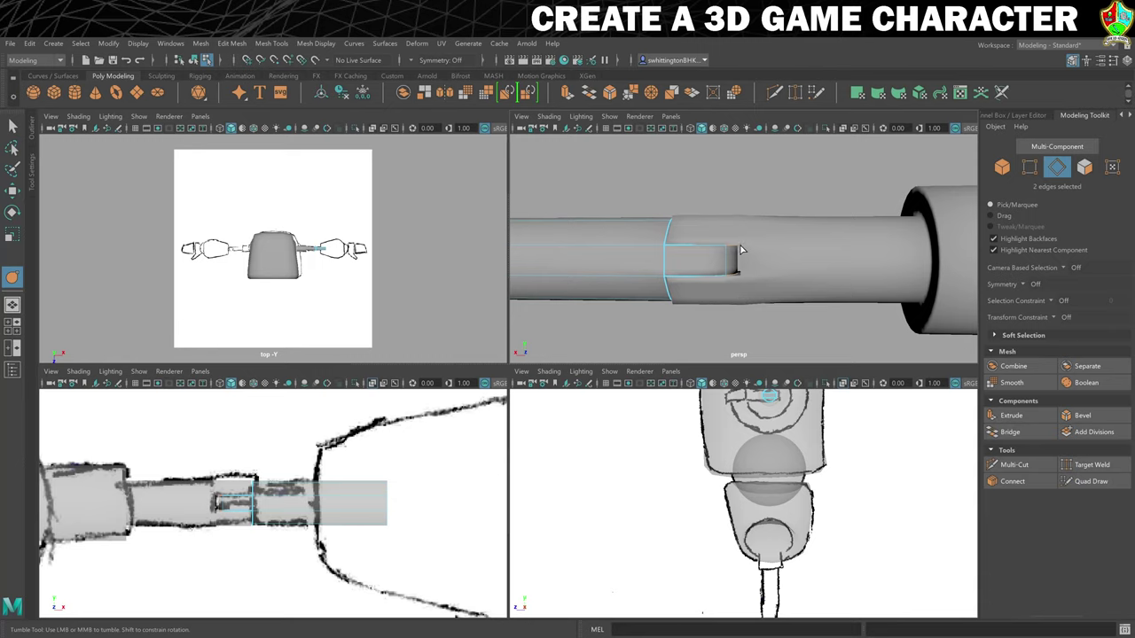
Move the whole lower arm outward along X, clear of the elbow prongs.
right_click_drag(710, 280, 716, 236, "alt")
key("w")
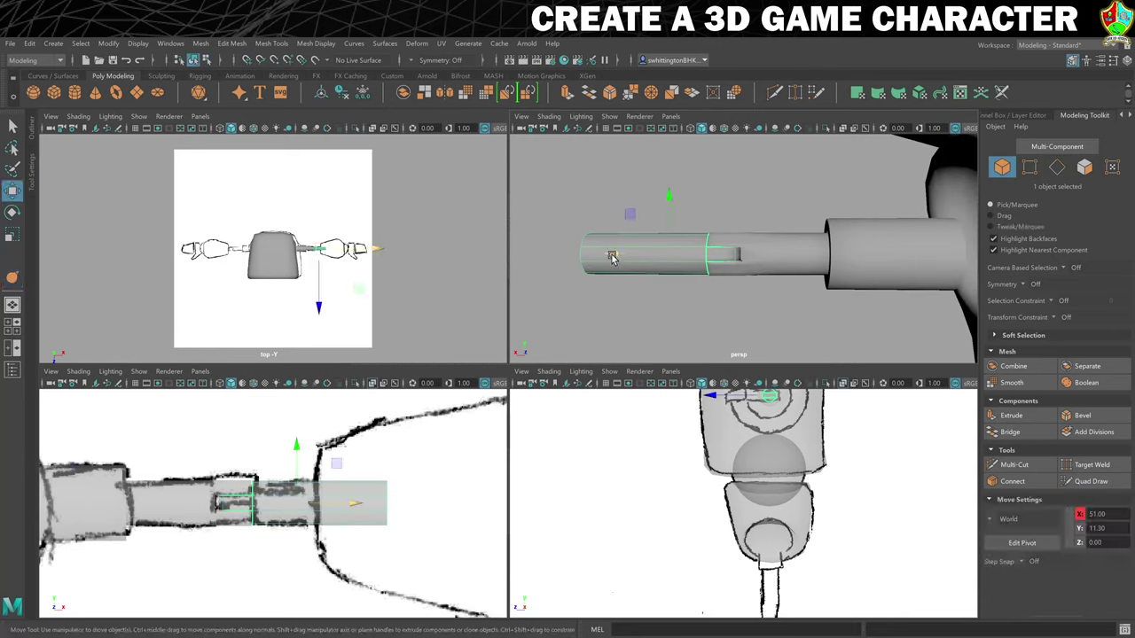
left_click_drag(612, 256, 548, 255)
Crease four corner edges at the ends of the upper arm's two elbow prongs with the Crease Tool.
left_click_drag(658, 244, 753, 279, "alt")
left_click(768, 269)
scroll(775, 282, "up", 3)
right_click_drag(751, 278, 752, 249)
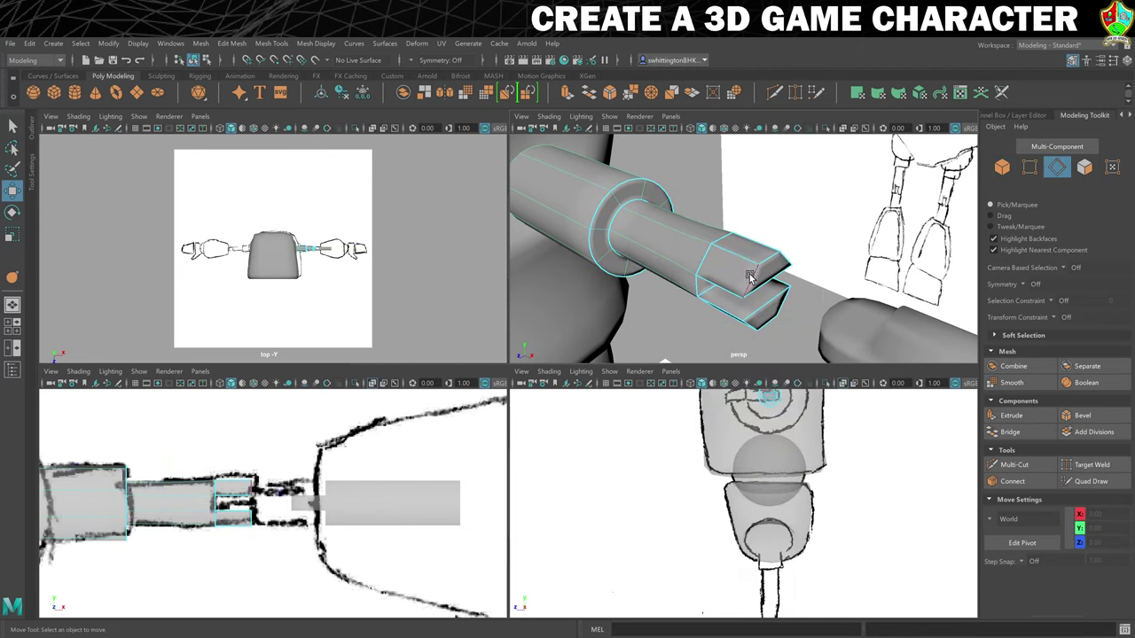
left_click(750, 278)
left_click(788, 274)
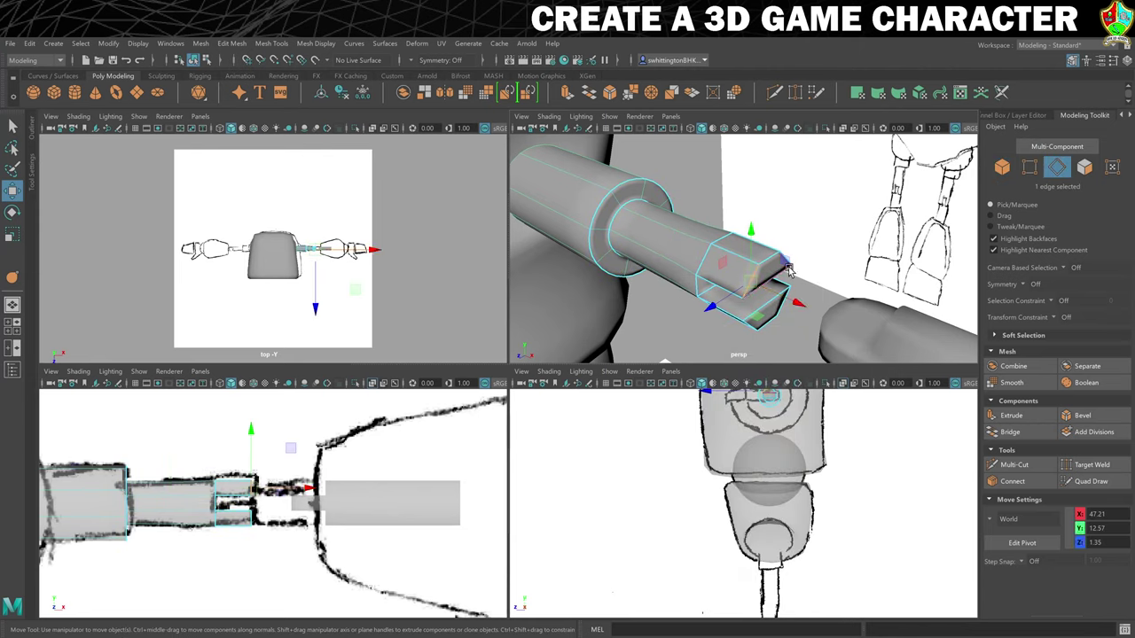
key("q")
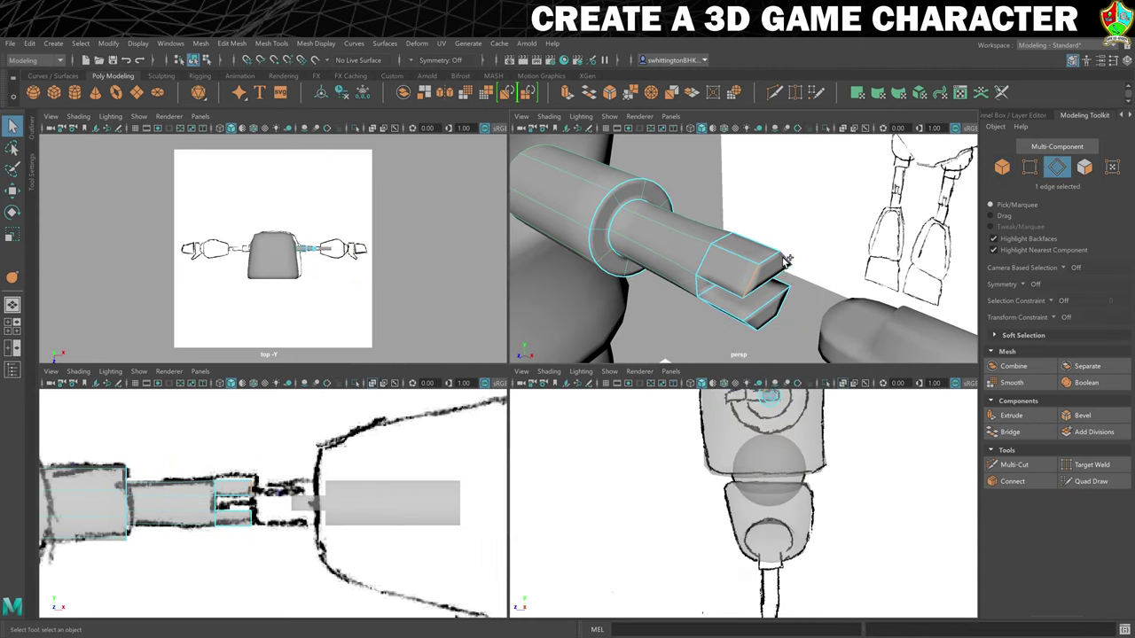
left_click(747, 324, "shift")
scroll(780, 307, "down", 2)
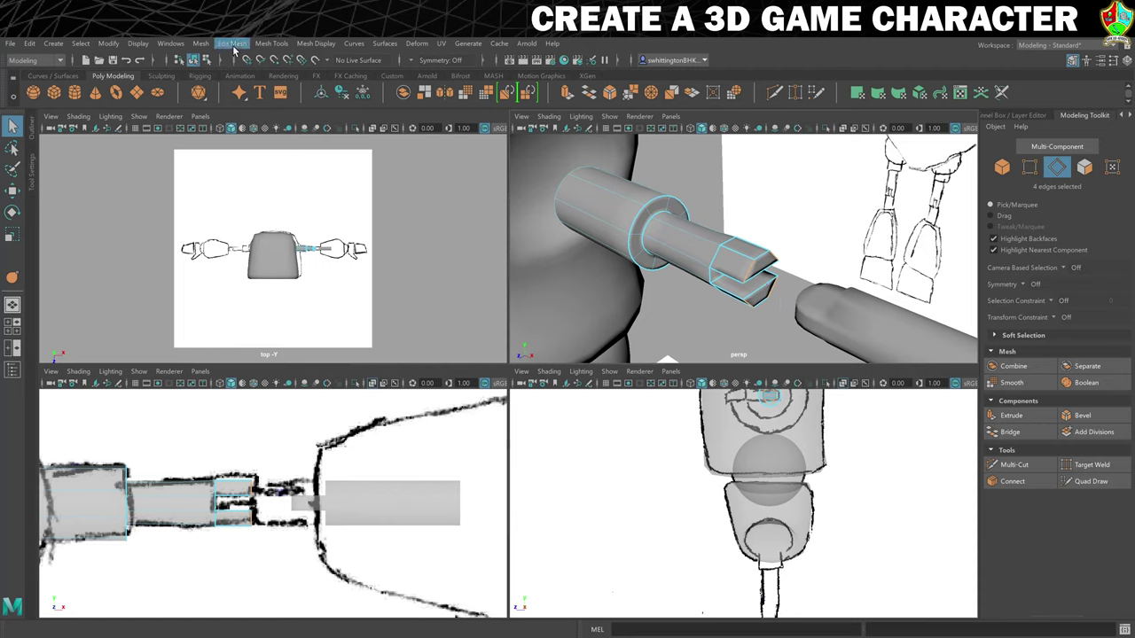
left_click(12, 278)
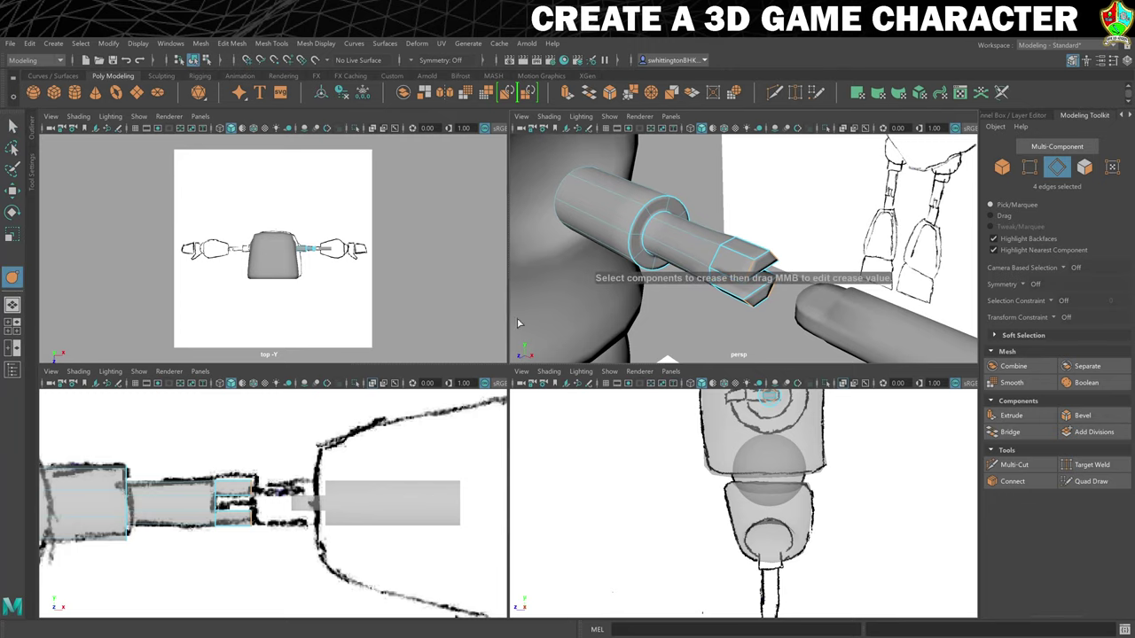
left_click_drag(647, 306, 689, 316, "alt")
middle_click_drag(700, 320, 731, 320)
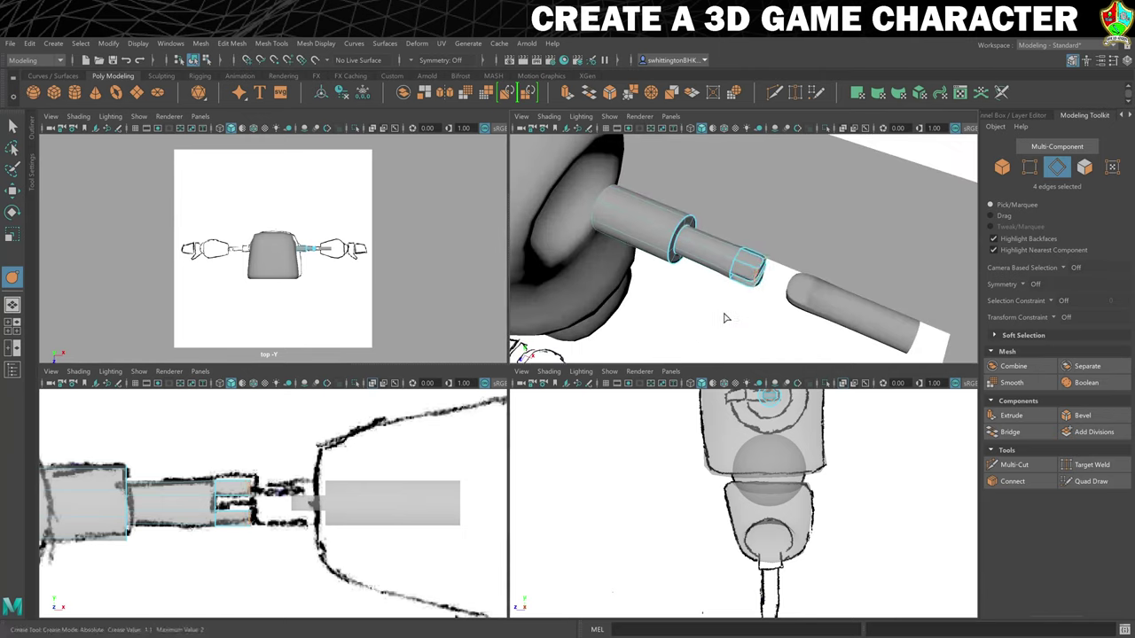
Select the lower arm in object mode and move it back along X until its tongue fits into the elbow slot.
left_click_drag(724, 317, 750, 282, "alt")
right_click_drag(723, 251, 745, 248)
left_click_drag(717, 304, 742, 306, "alt")
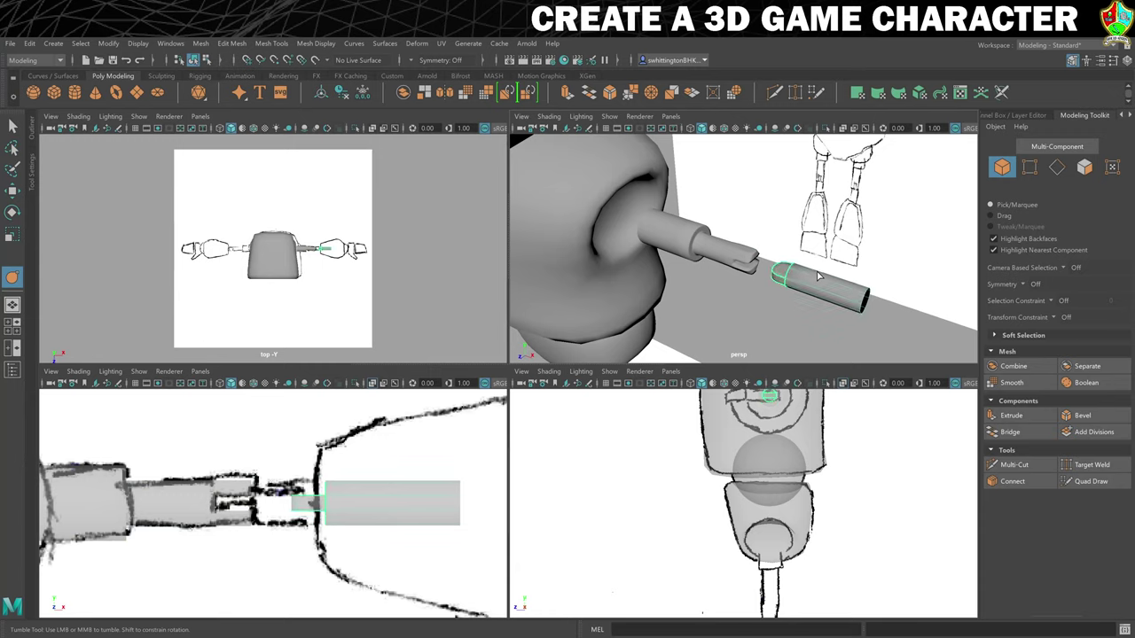
key("w")
left_click_drag(857, 303, 827, 295)
left_click_drag(826, 295, 825, 295)
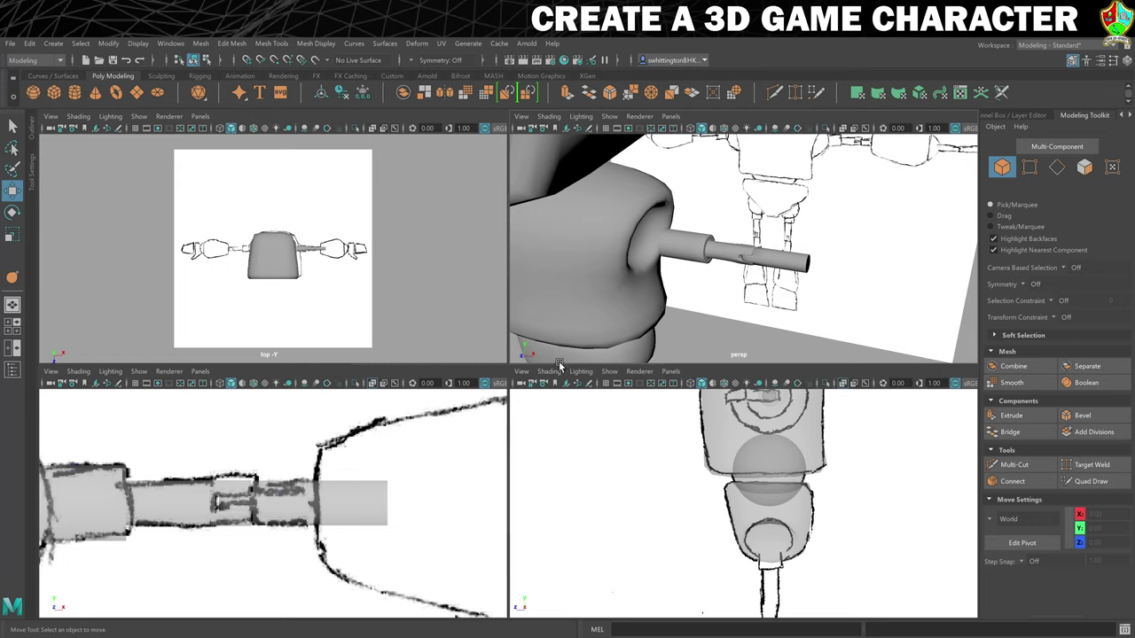
Frame the forearm sketch in the front view and create a polygon cylinder.
scroll(451, 480, "down", 5)
mouse_move(449, 494)
middle_mouse_down("alt")
mouse_move(406, 479)
mouse_move(370, 489)
middle_mouse_up("alt")
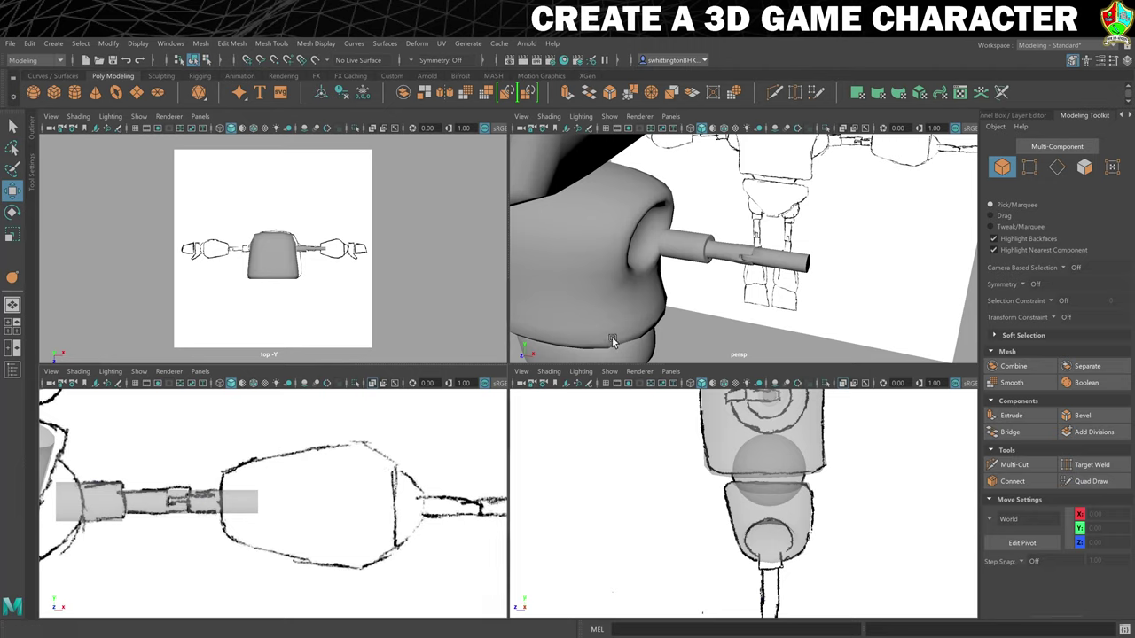
left_click(77, 94)
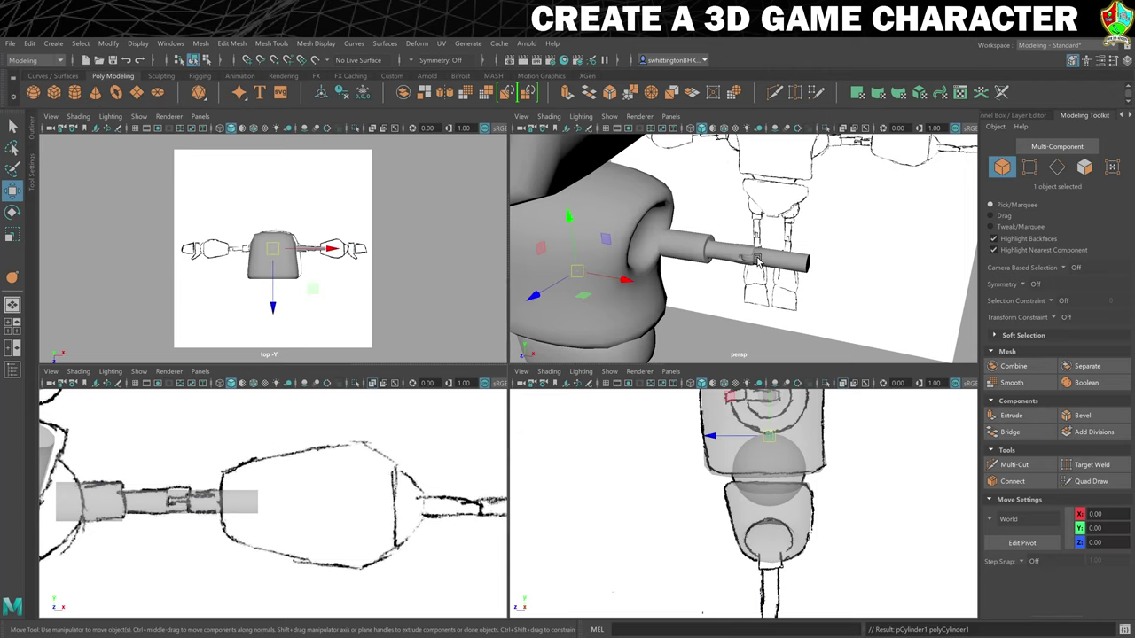
mouse_move(758, 262)
left_mouse_down("alt")
mouse_move(736, 266)
mouse_move(754, 256)
left_mouse_up("alt")
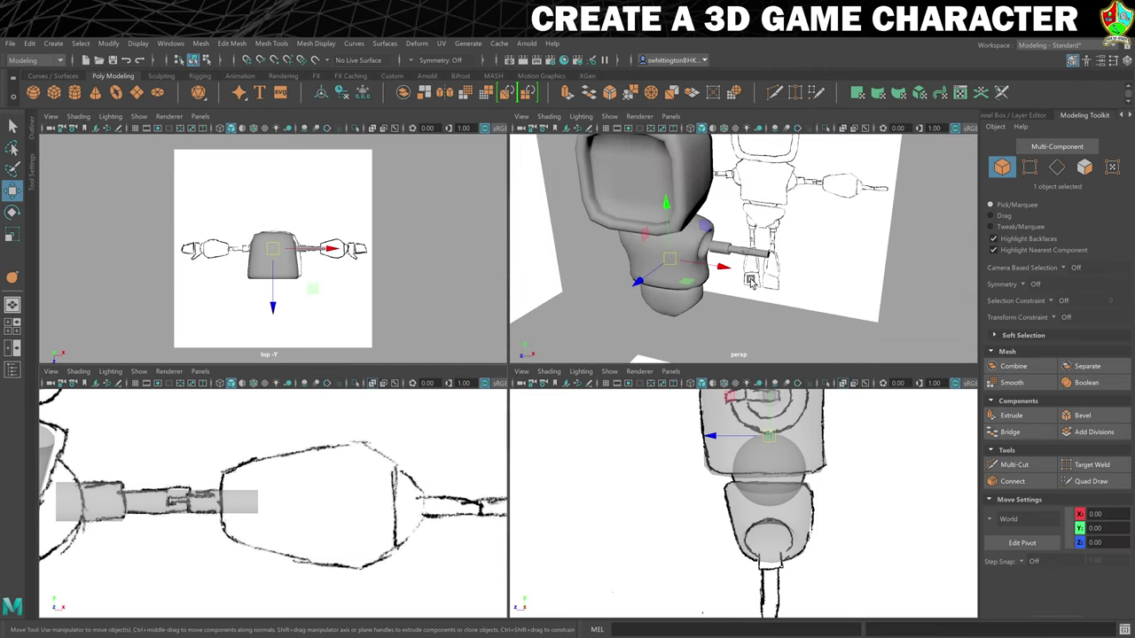
Move the new cylinder outward along X to below the lower arm's end and scale it uniformly to 6.82.
key("r")
key("w")
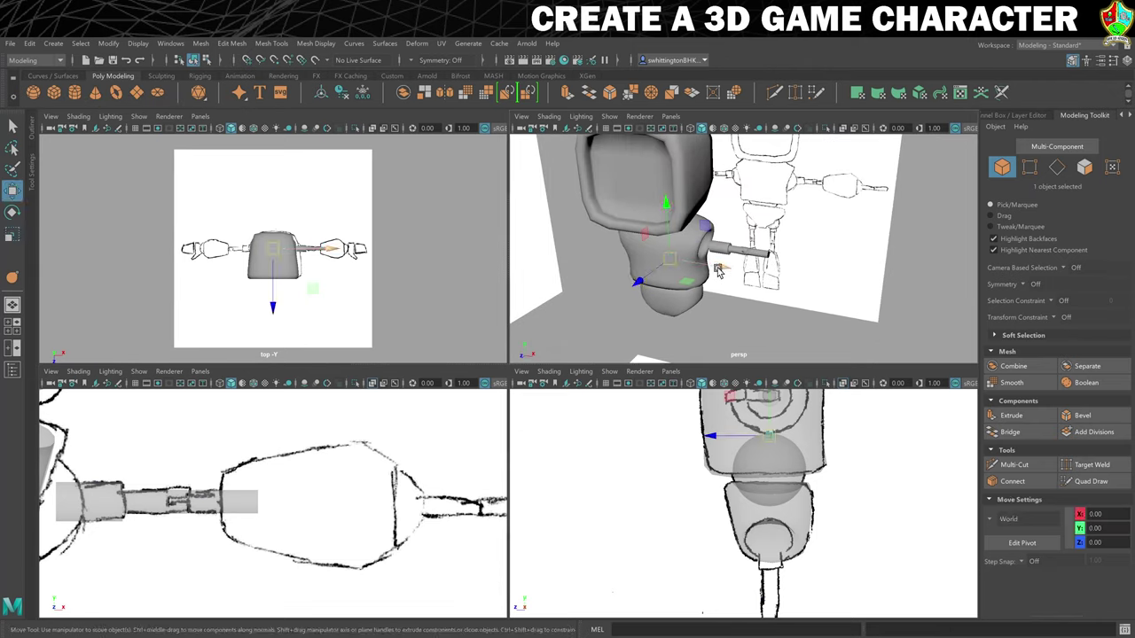
left_click_drag(718, 270, 788, 274)
key("r")
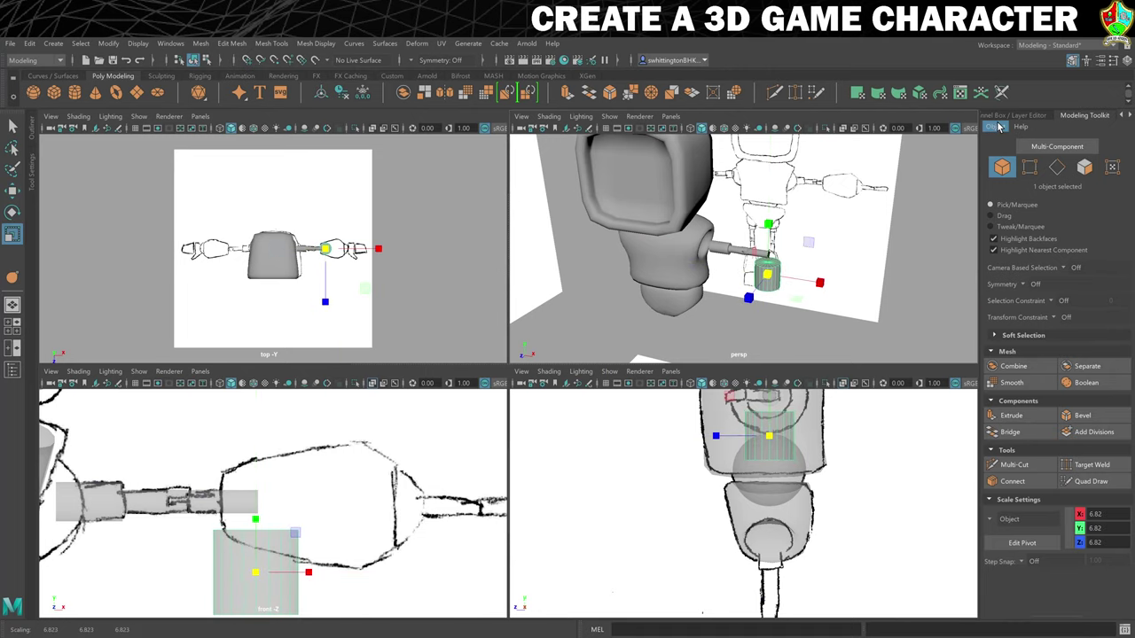
Rename the new cylinder as L_LowerArm2.
left_click(1004, 115)
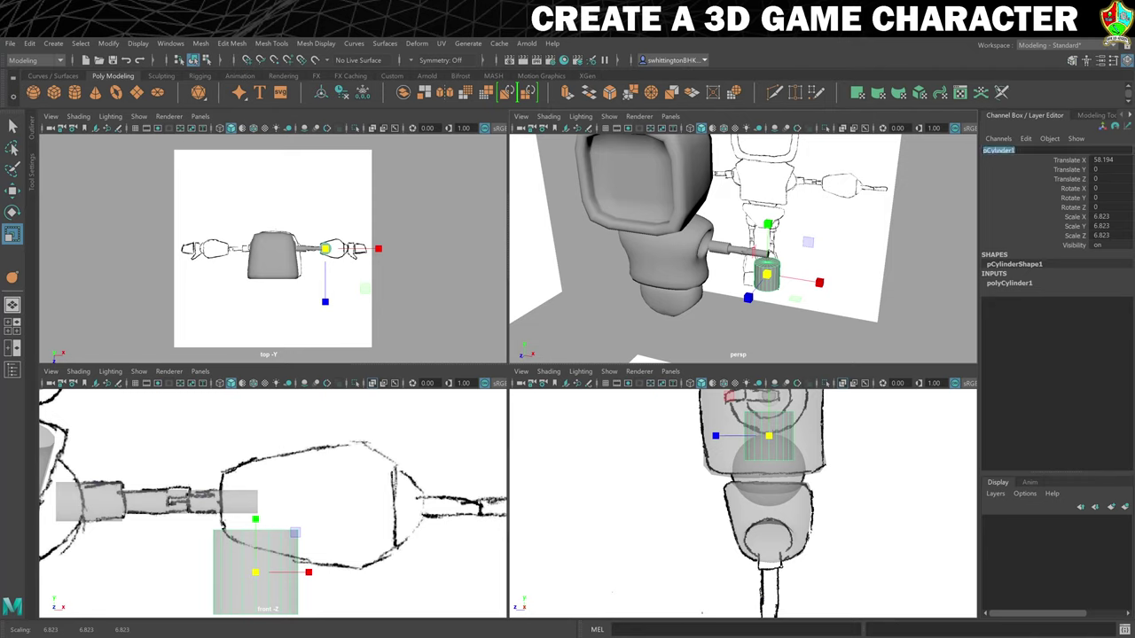
type("L_LowerArm2")
key("Return")
Set the cylinder's axis subdivisions to 8 in its polyCylinder1 construction inputs.
left_click(1026, 284)
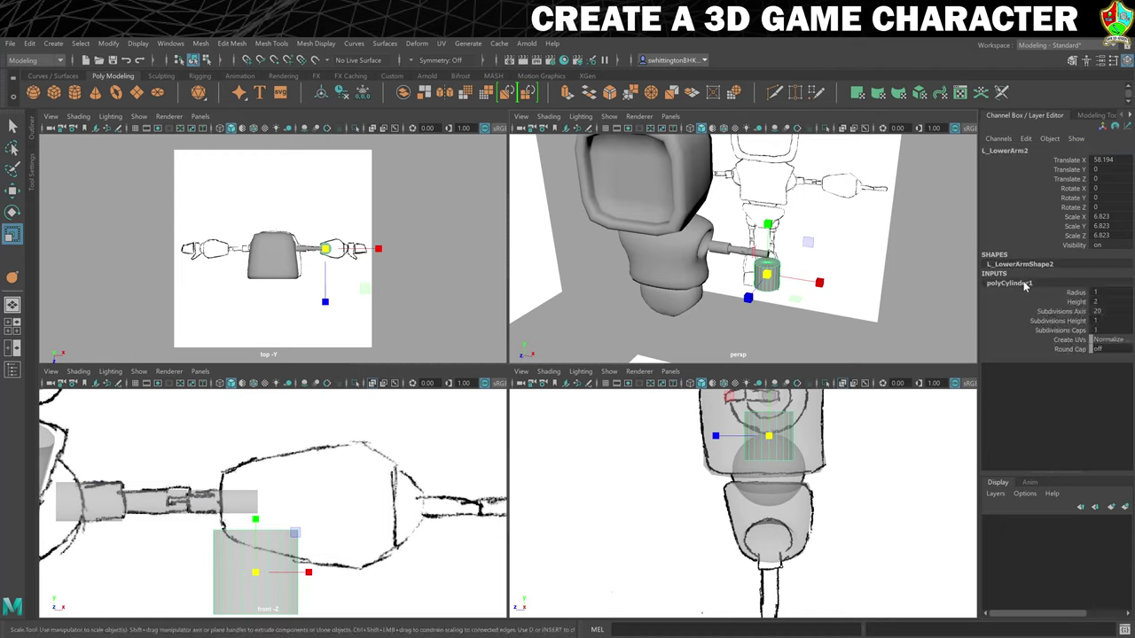
double_click(1096, 312)
type("4")
key("Return")
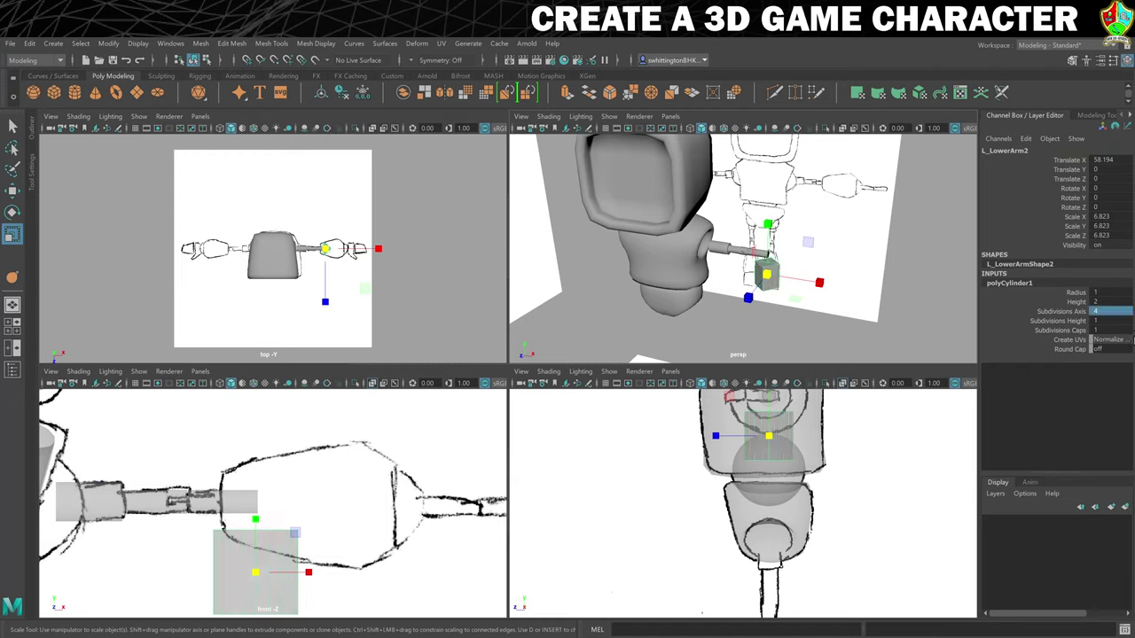
double_click(1105, 309)
type("8")
key("Return")
Rotate the cylinder about Z and set Rotate Z to exactly 90 so it lies along the arm.
scroll(857, 271, "up", 5)
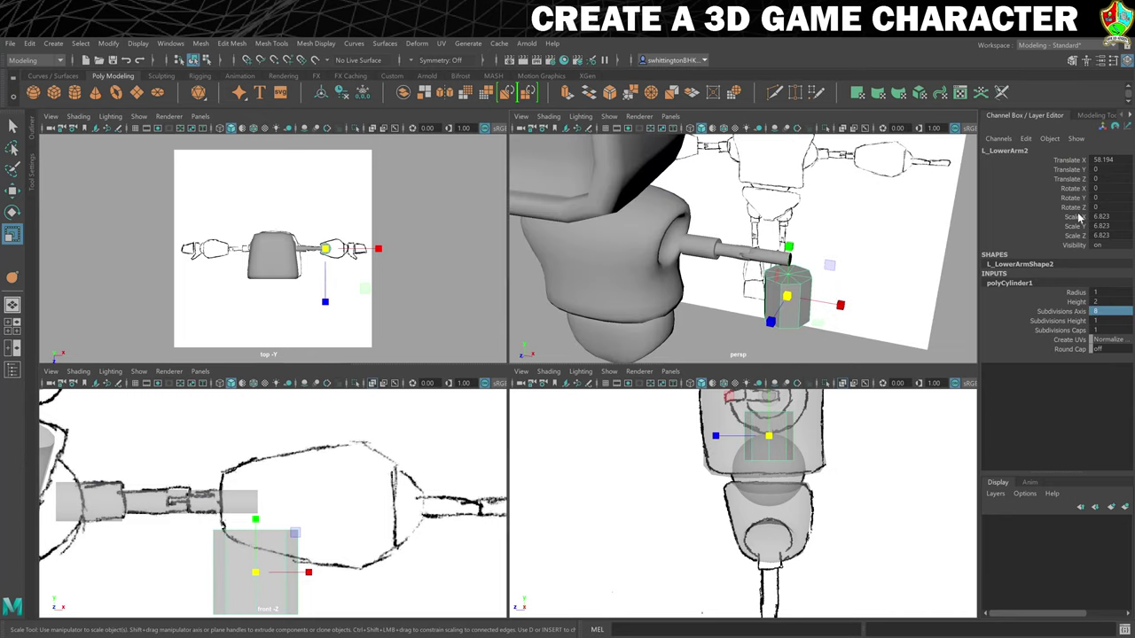
key("e")
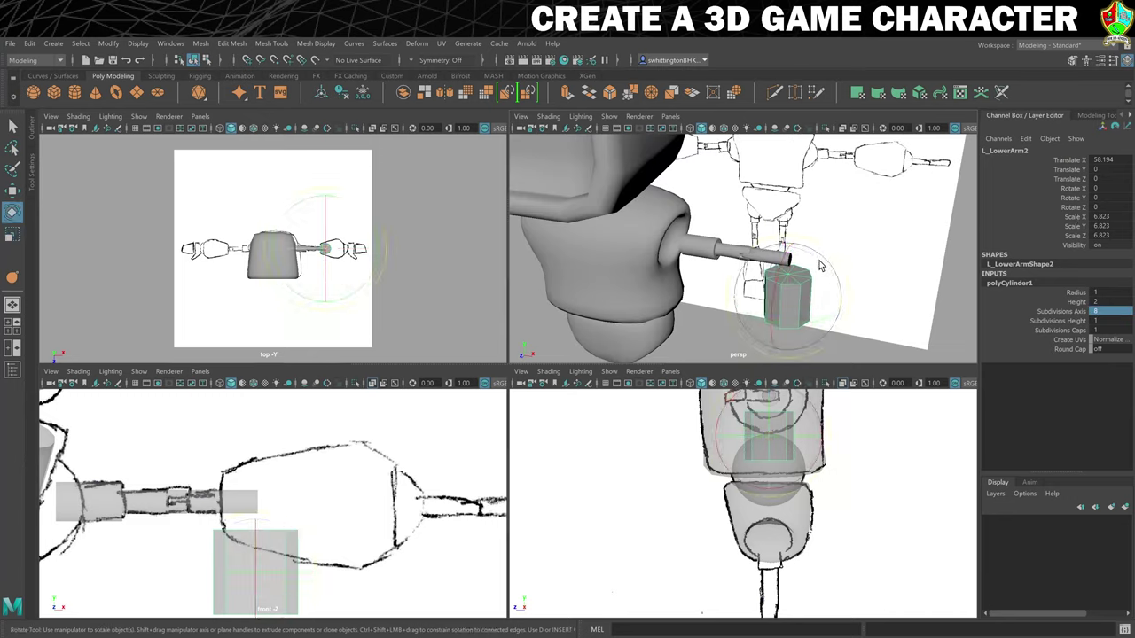
left_click_drag(821, 266, 767, 265)
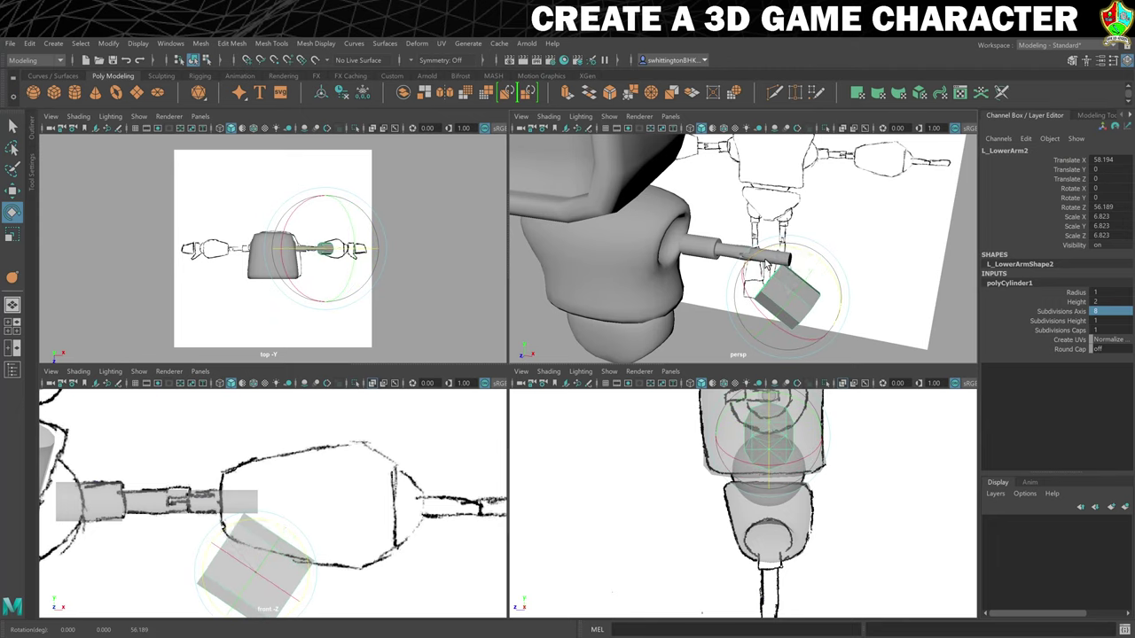
left_click(1102, 207)
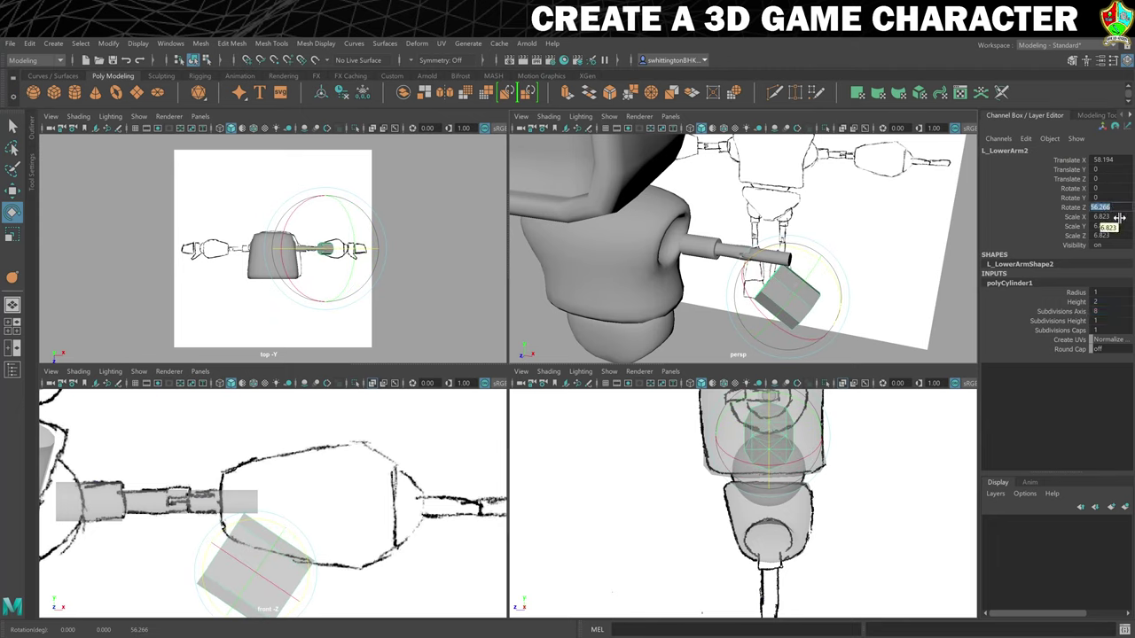
type("90")
key("Return")
Move the cylinder to about X 59.5 and Y 10.8, aligning its inner end with the forearm sketch.
scroll(540, 441, "down", 3)
scroll(302, 508, "up", 3)
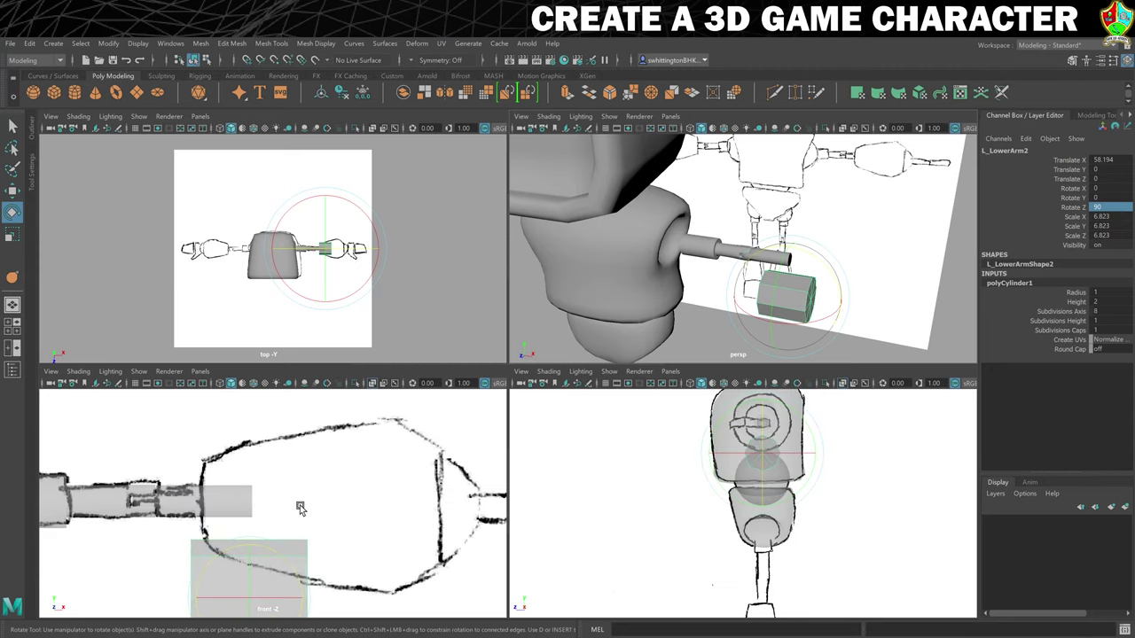
scroll(352, 526, "down", 2)
middle_click_drag(355, 523, 378, 502, "alt")
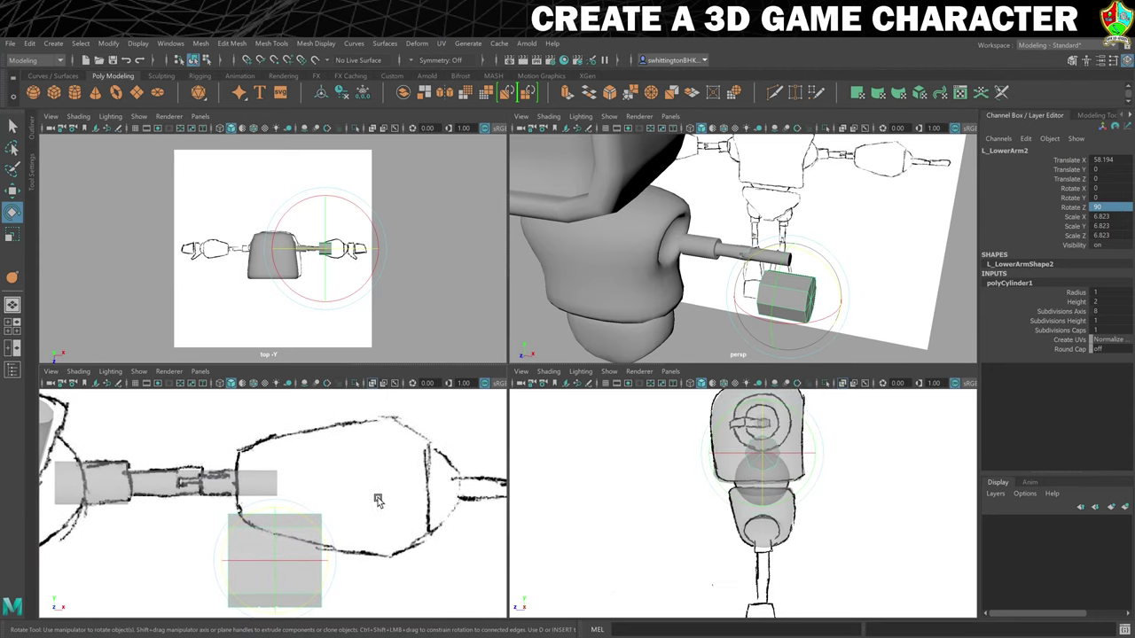
key("w")
left_click_drag(278, 508, 297, 432)
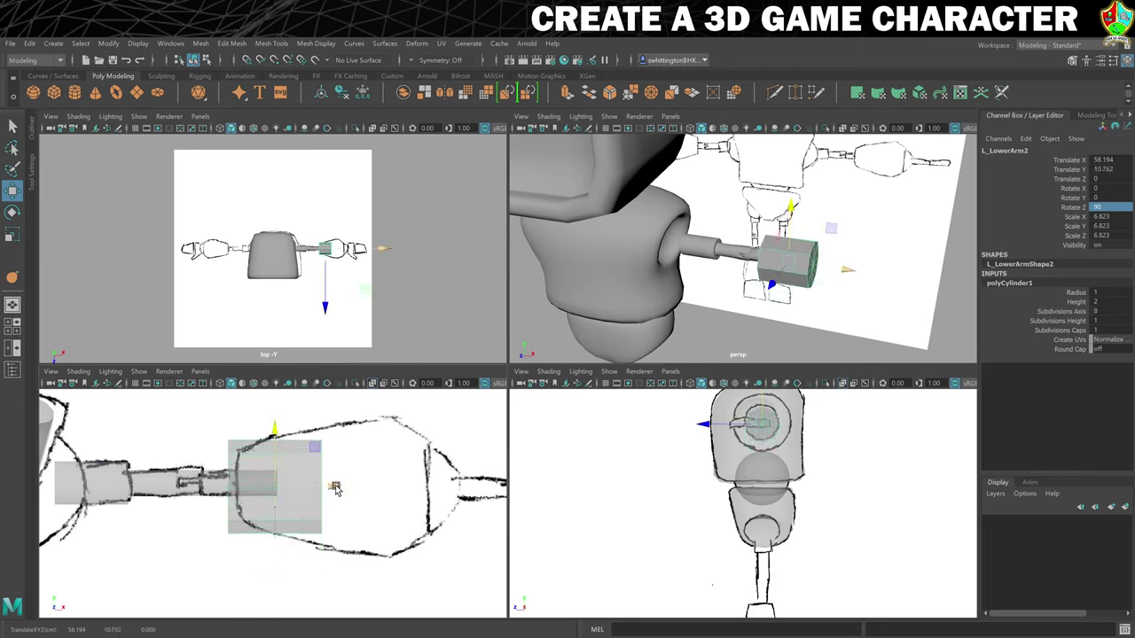
left_click_drag(334, 488, 344, 489)
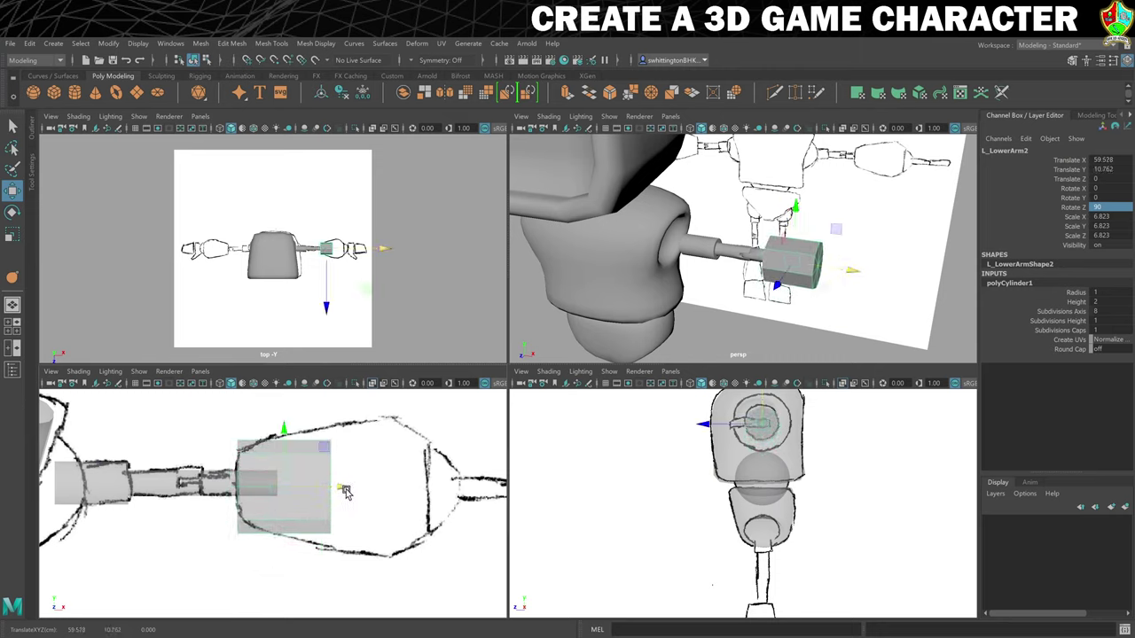
Scale only the cylinder's cross-section to about 5.385 in X and Z to fit the forearm's narrow end.
key("r")
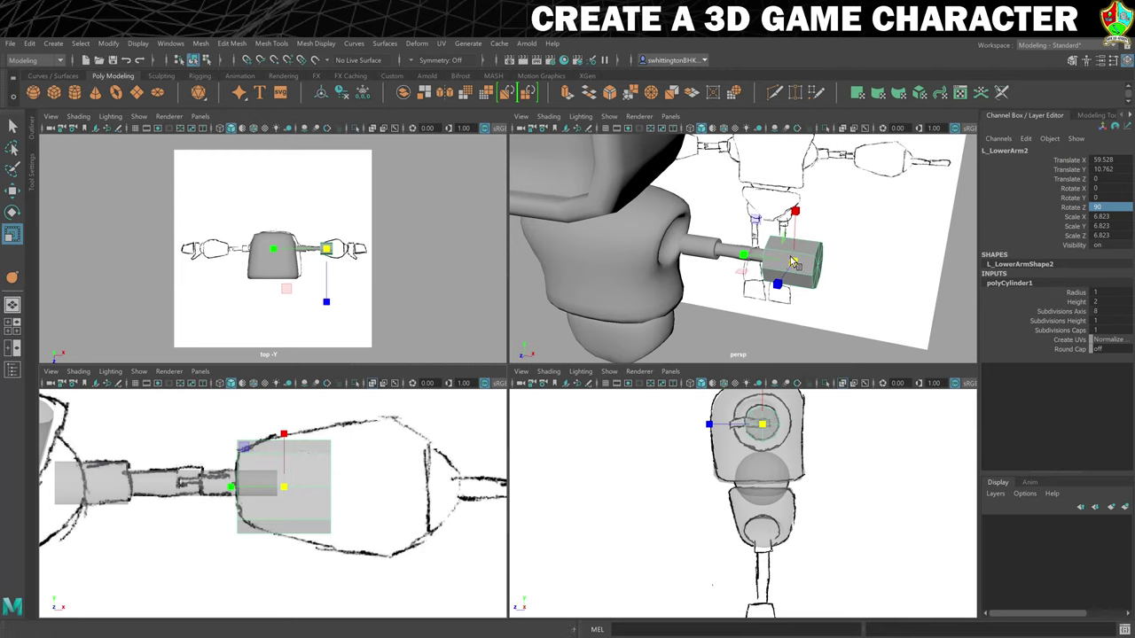
left_click_drag(853, 295, 816, 278, "alt")
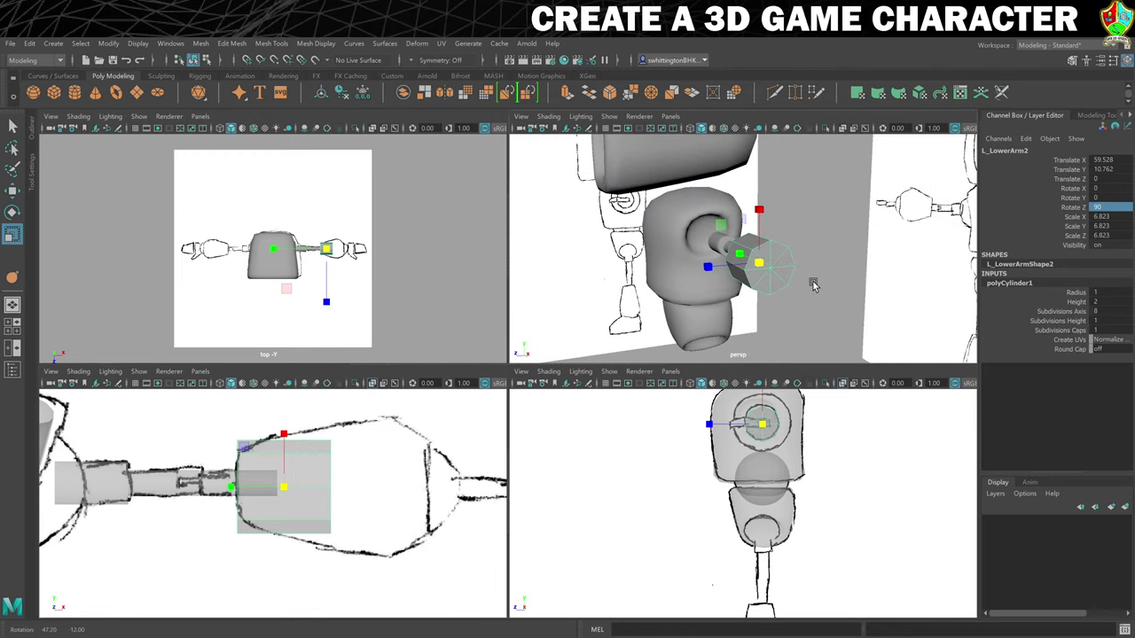
left_click(720, 225)
left_click_drag(721, 225, 706, 228, "ctrl")
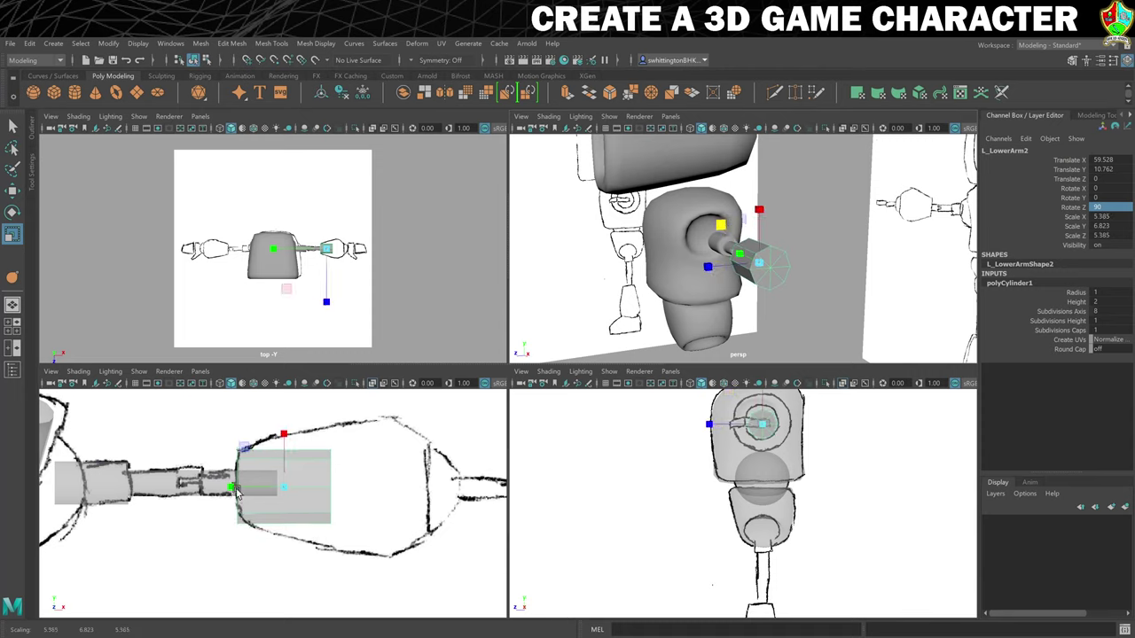
Move the cylinder's outer cap faces along X to the forearm sketch's widest point and scale them up to match the outline.
right_click_drag(773, 265, 774, 297)
left_click(773, 259)
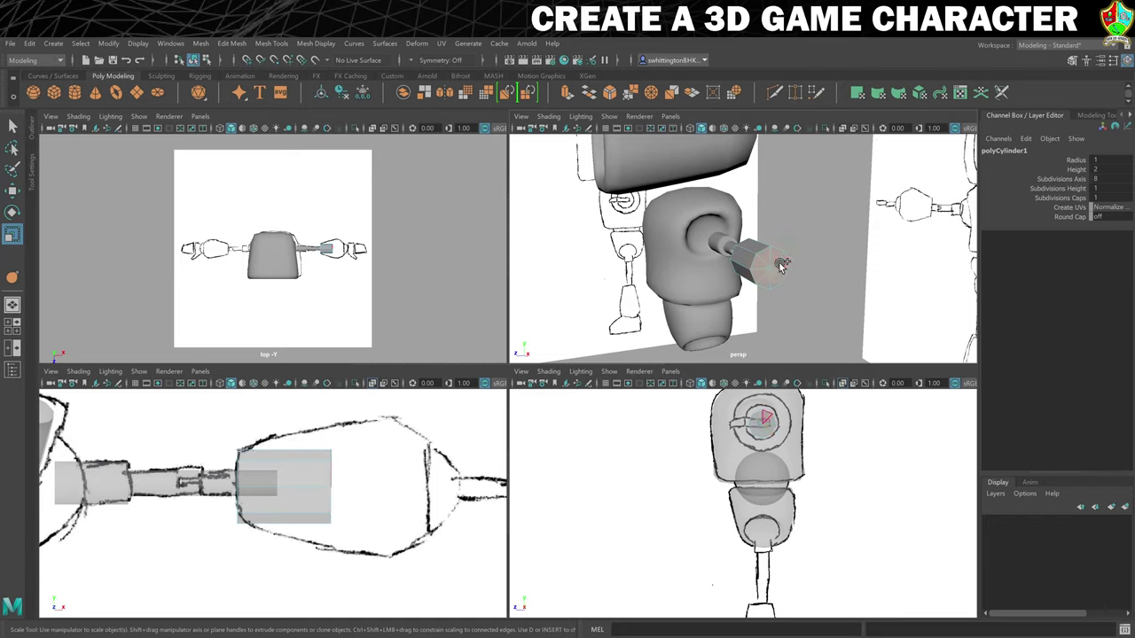
left_click(782, 265)
key("w")
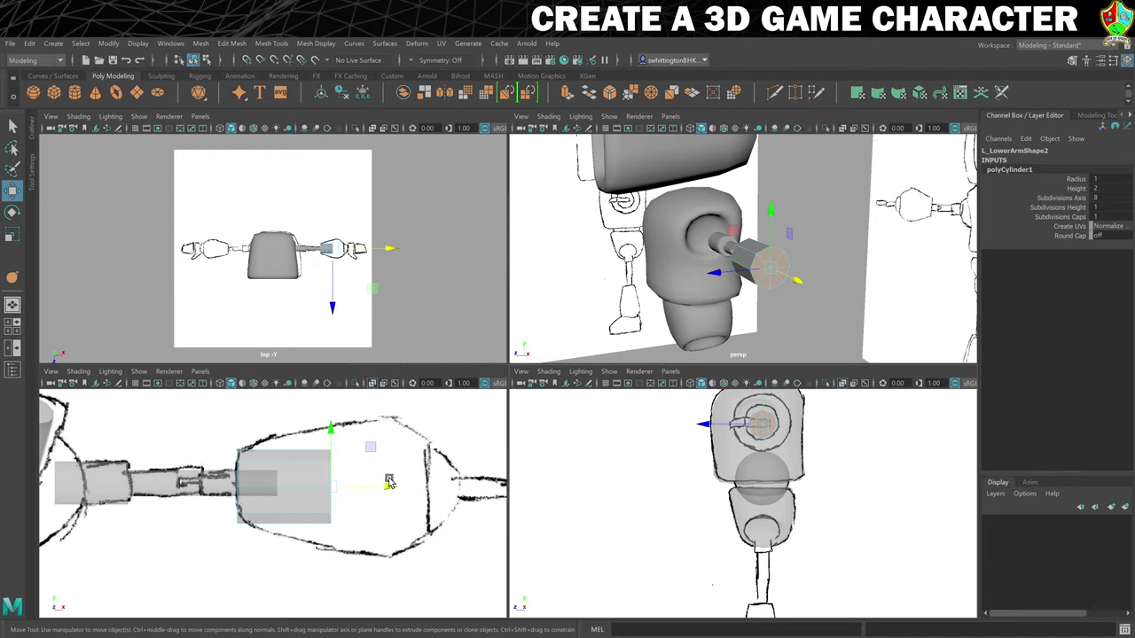
left_click_drag(388, 481, 446, 472)
key("r")
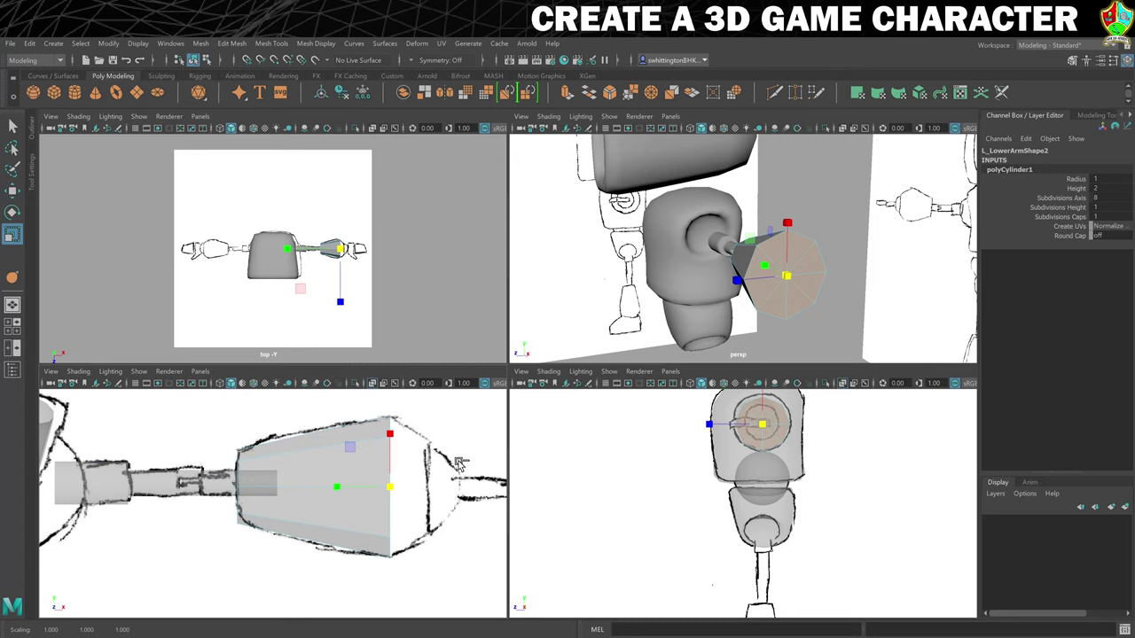
Extrude the outer cap faces with thickness 5.5 and offset 3.3 to form the taper toward the wrist.
key("ctrl+e")
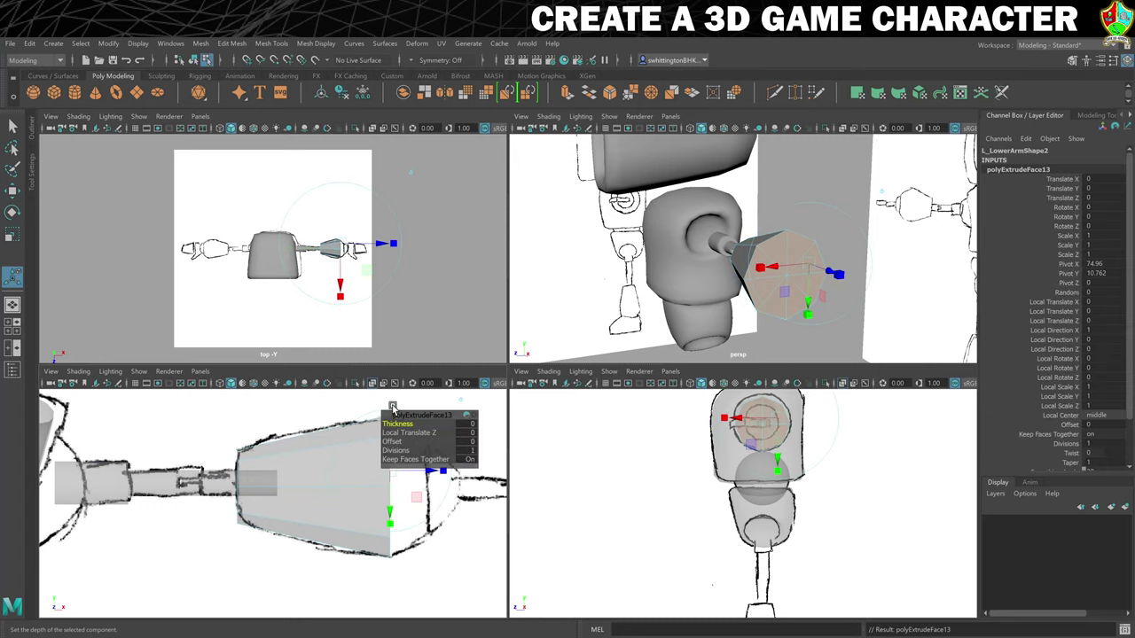
left_click_drag(408, 419, 252, 436)
mouse_move(656, 292)
left_mouse_down("alt")
mouse_move(626, 299)
mouse_move(666, 295)
mouse_move(656, 299)
left_mouse_up("alt")
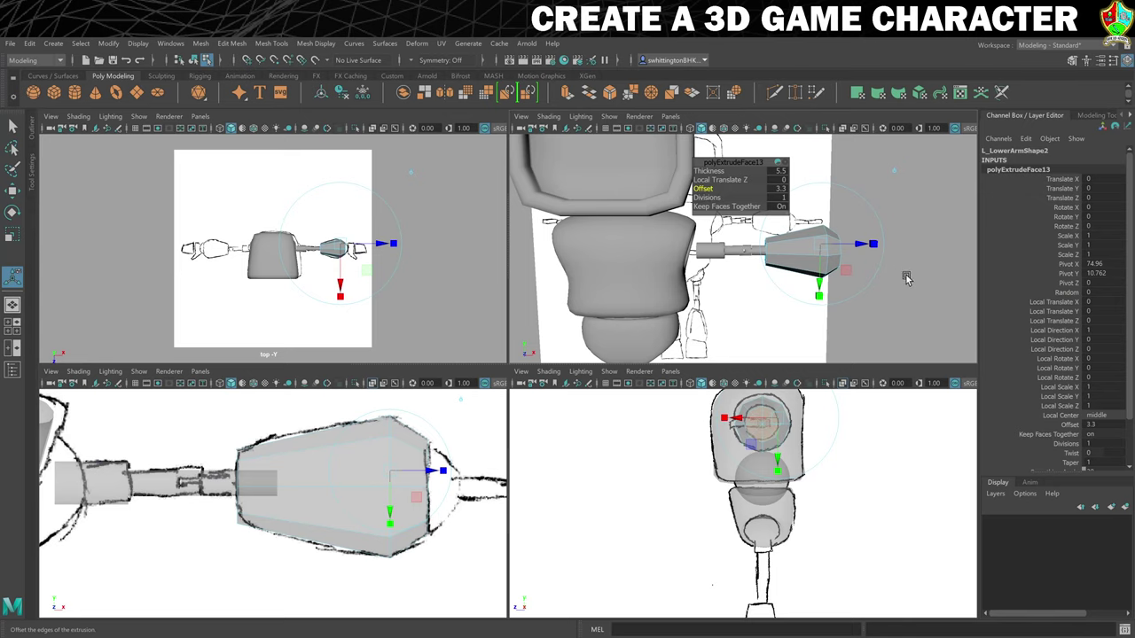
Inset the forearm's wrist-end faces with an extrusion of offset 1.
left_click_drag(918, 274, 890, 268, "alt")
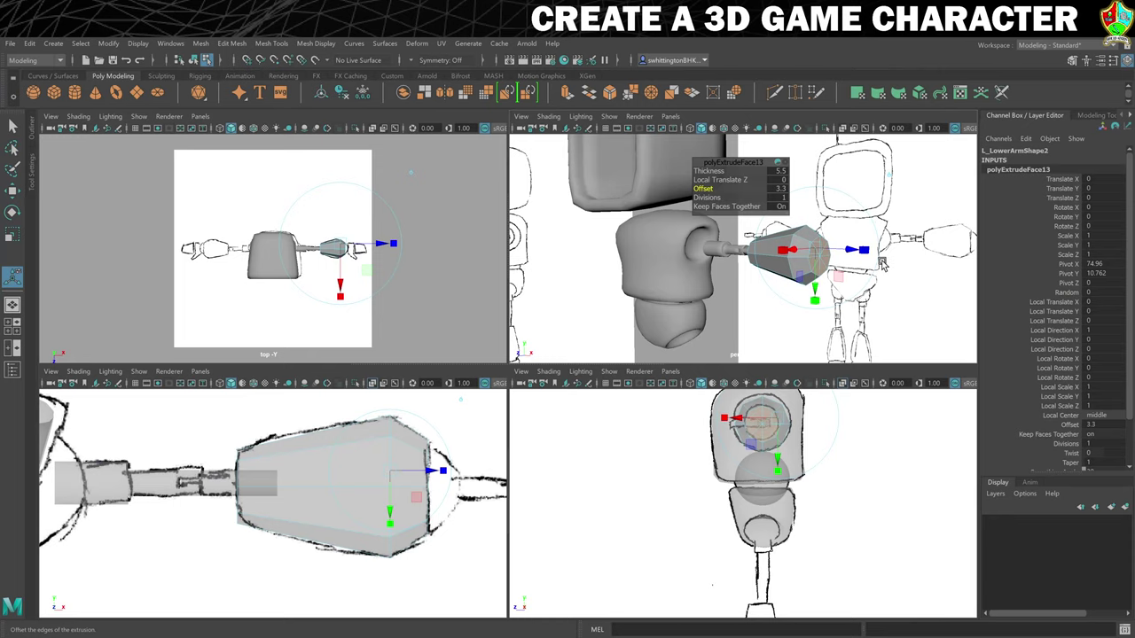
scroll(882, 264, "up", 3)
left_click_drag(881, 266, 871, 282, "alt")
mouse_move(887, 287)
middle_mouse_down("alt")
mouse_move(865, 280)
mouse_move(813, 293)
middle_mouse_up("alt")
key("ctrl+e")
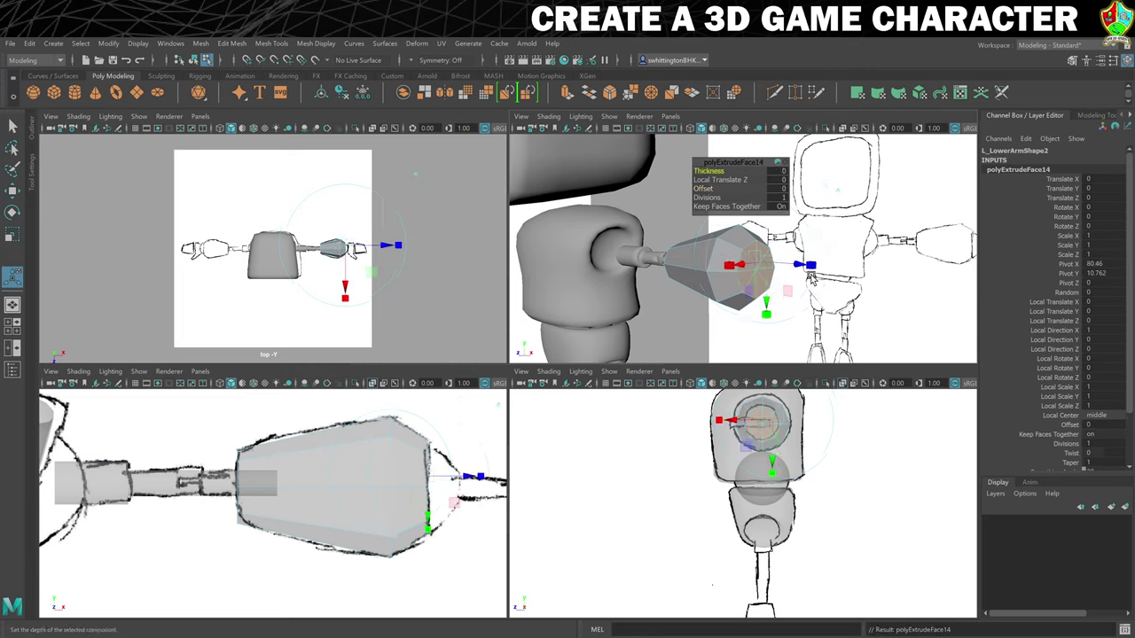
left_click_drag(700, 189, 701, 189)
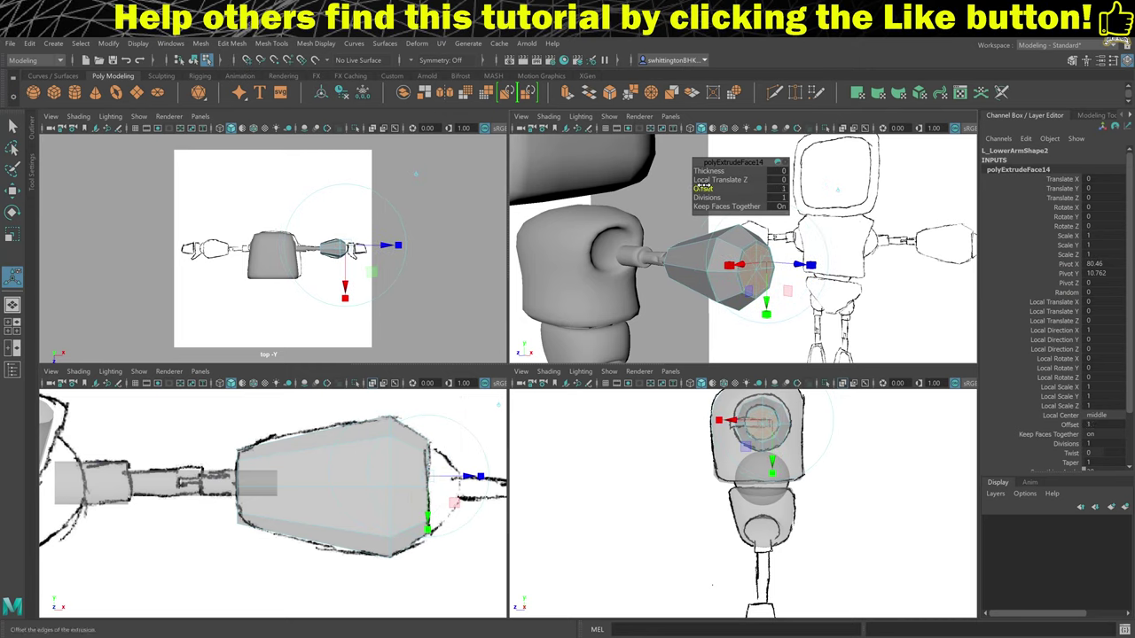
Recess the inset wrist-end faces with an extrusion of thickness -2.5 and offset 1.3, and turn on smooth preview.
key("ctrl+e")
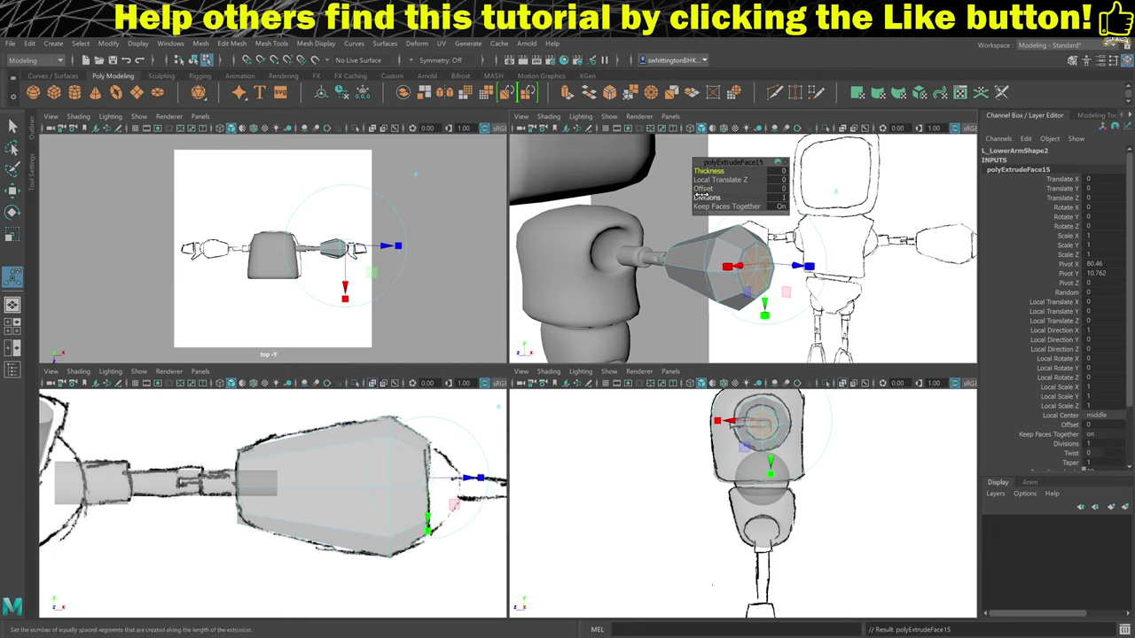
left_click_drag(716, 174, 706, 189)
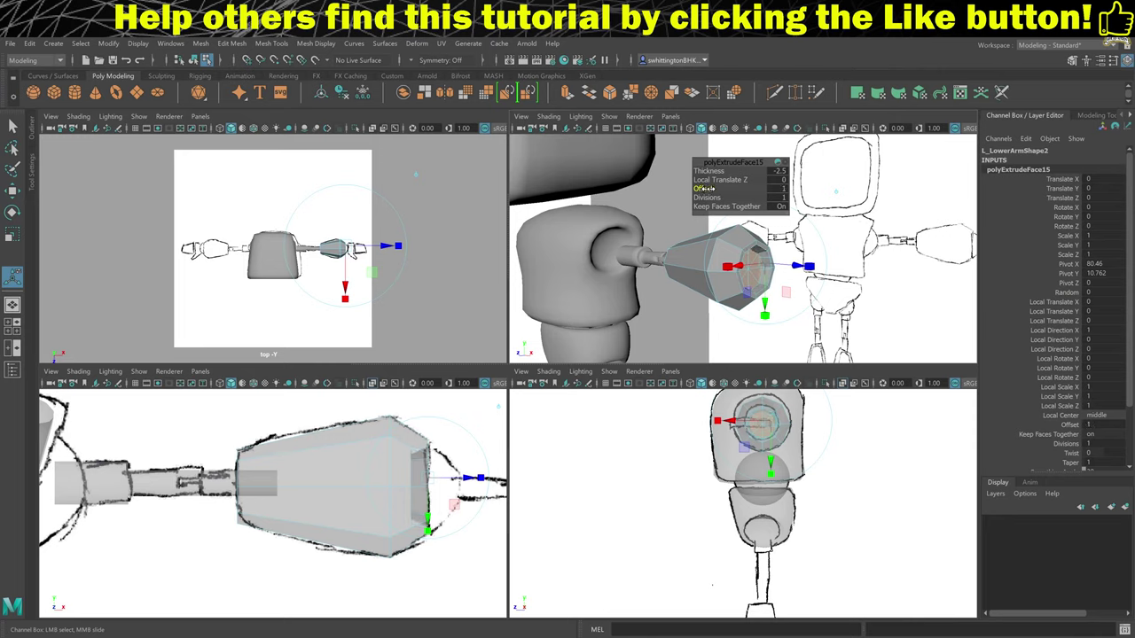
key("3")
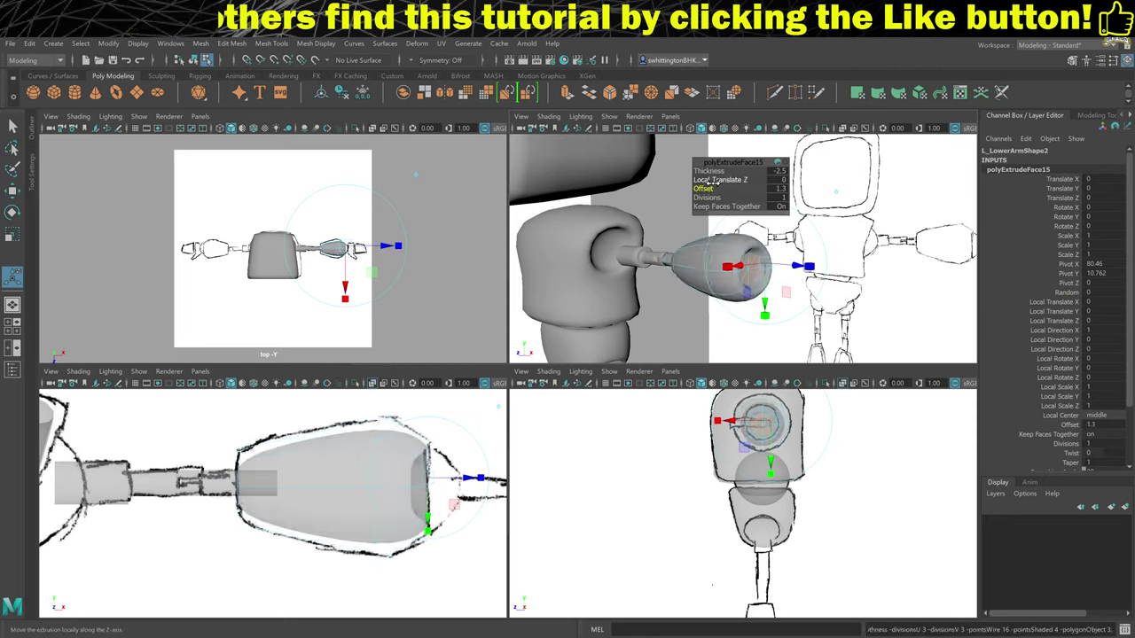
Select the edge loop at the forearm's elbow end and scale its cross-section by about 1.45 toward the sketch outline.
left_click_drag(747, 273, 772, 278, "alt")
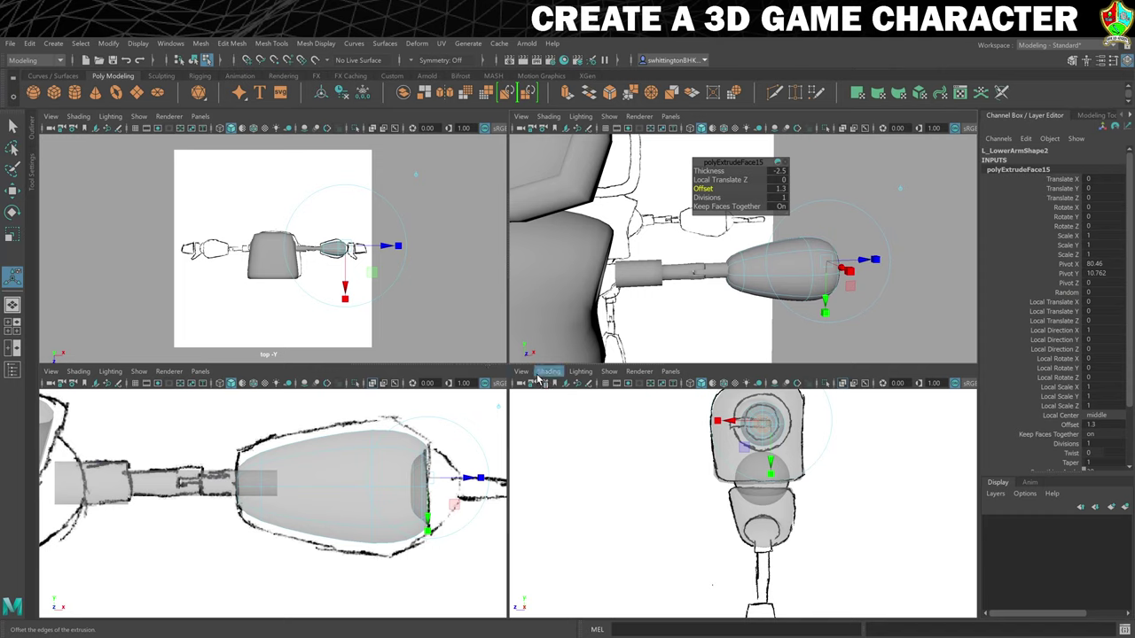
right_click(749, 271)
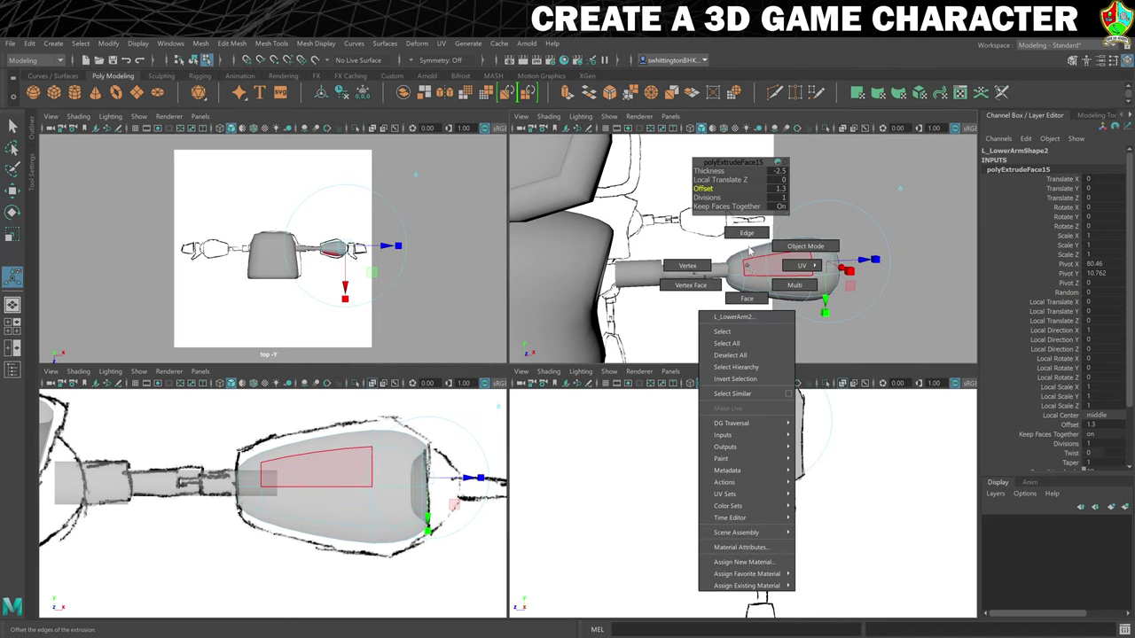
left_click(749, 241)
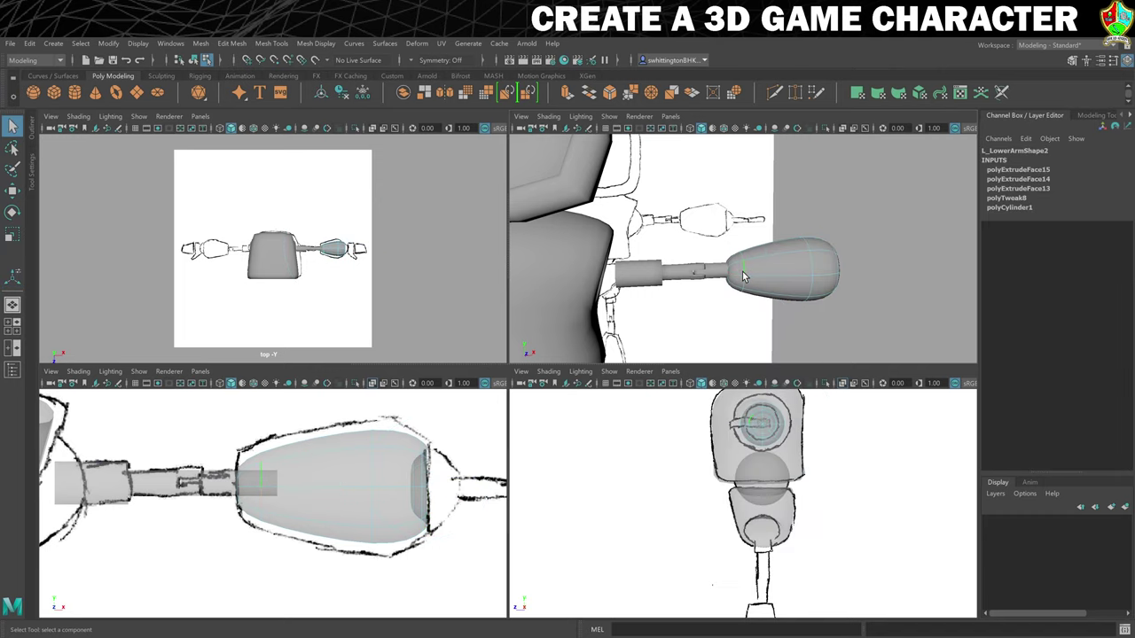
key("r")
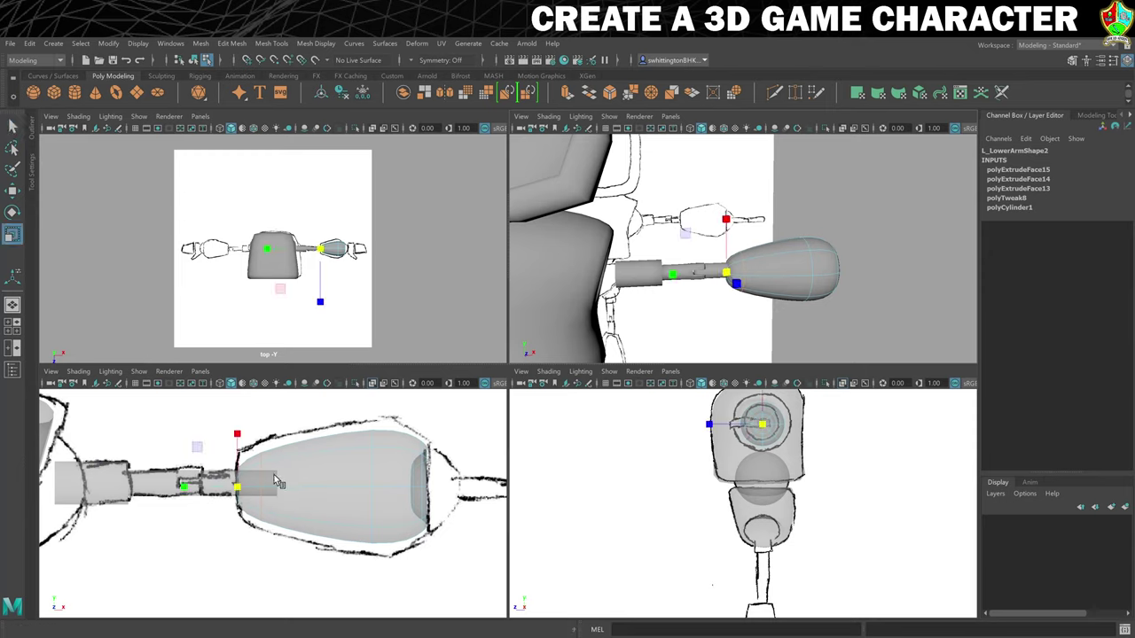
left_click_drag(248, 495, 262, 480)
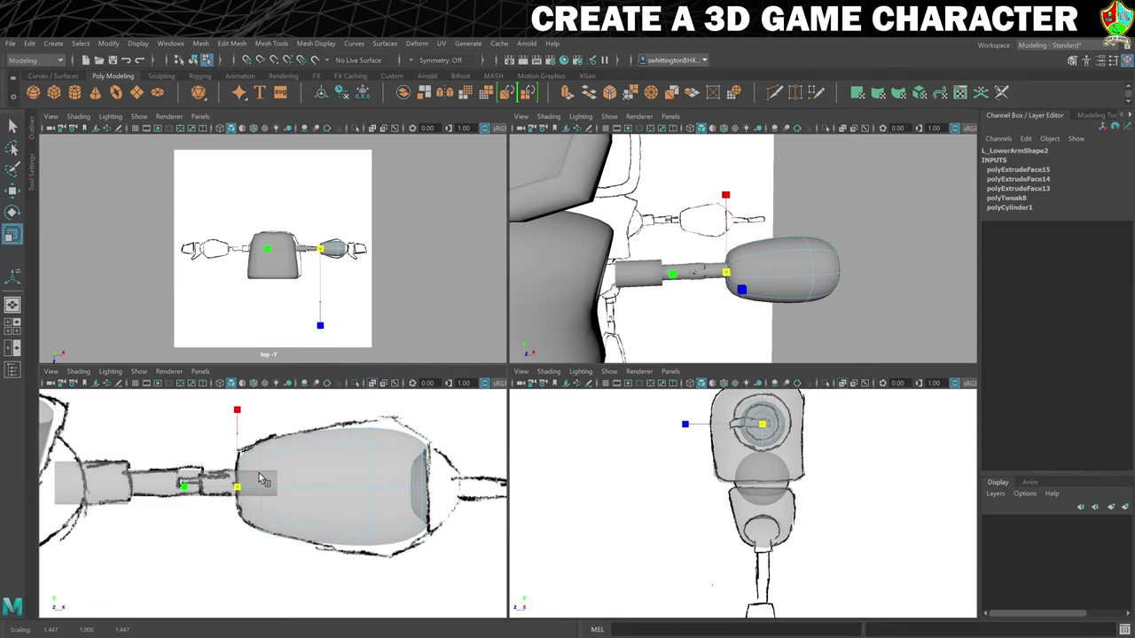
Scale up the edge loop at the forearm's widest part and move it outward to about X 76.9 to match the sketch.
double_click(377, 465)
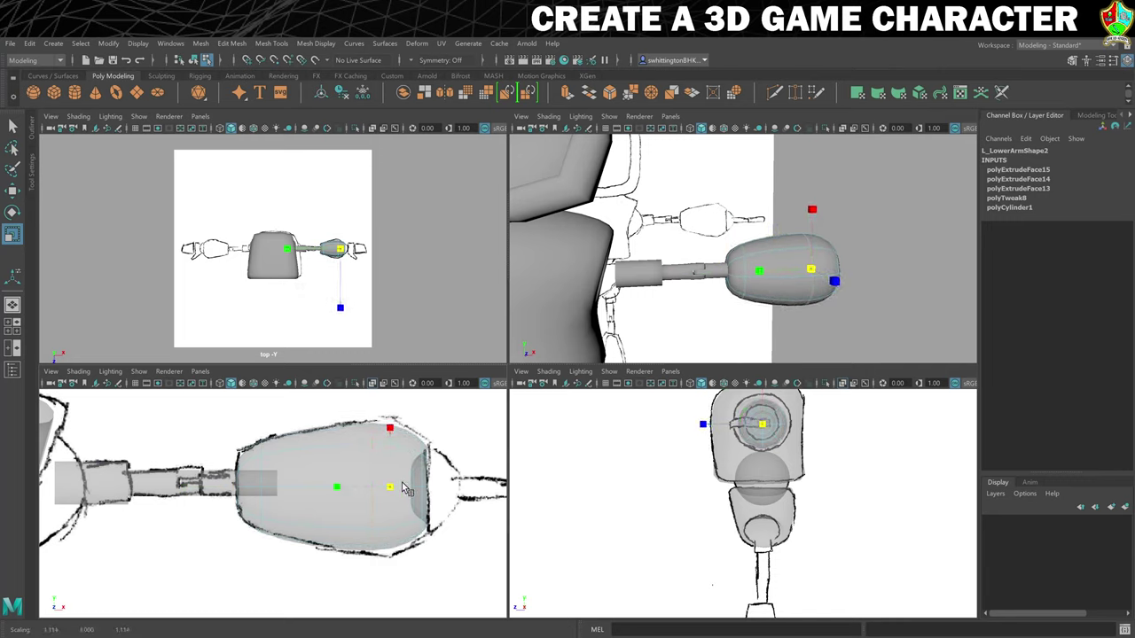
key("w")
left_click_drag(441, 489, 461, 487)
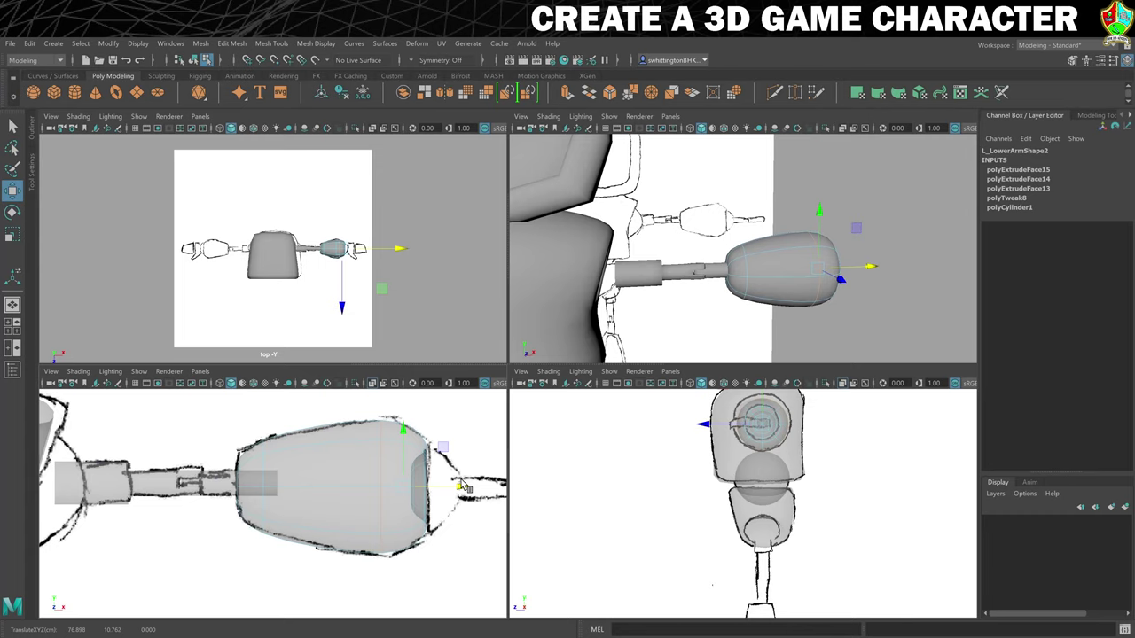
Return the forearm to object mode and deselect it to inspect the smoothed arm in perspective.
left_click_drag(881, 314, 857, 314, "alt")
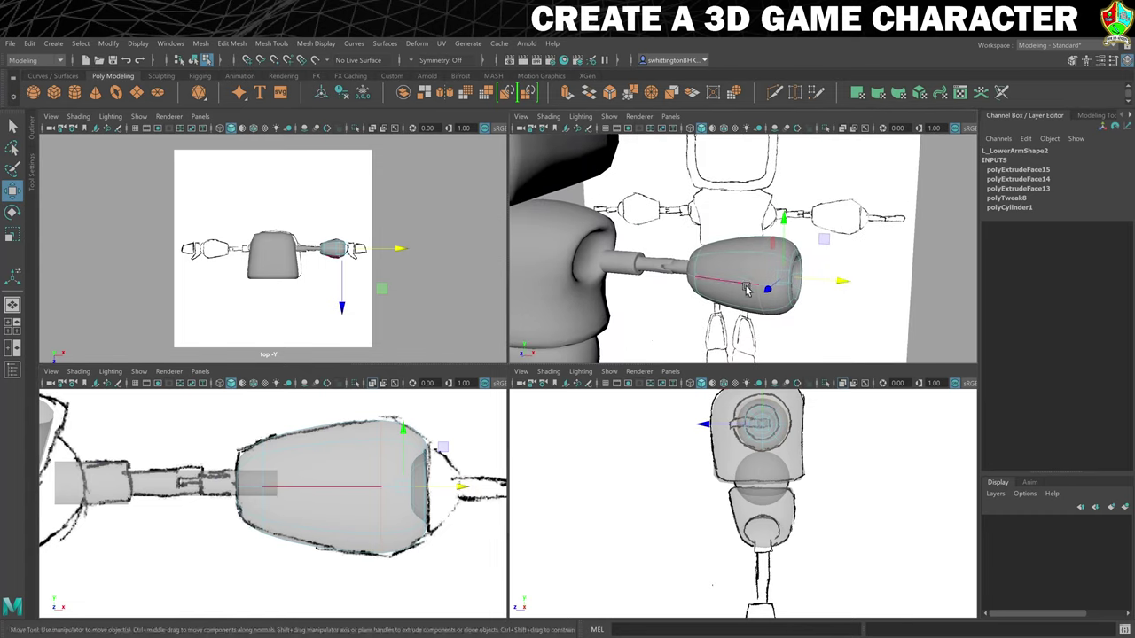
right_click_drag(752, 266, 790, 255)
scroll(899, 275, "down", 3)
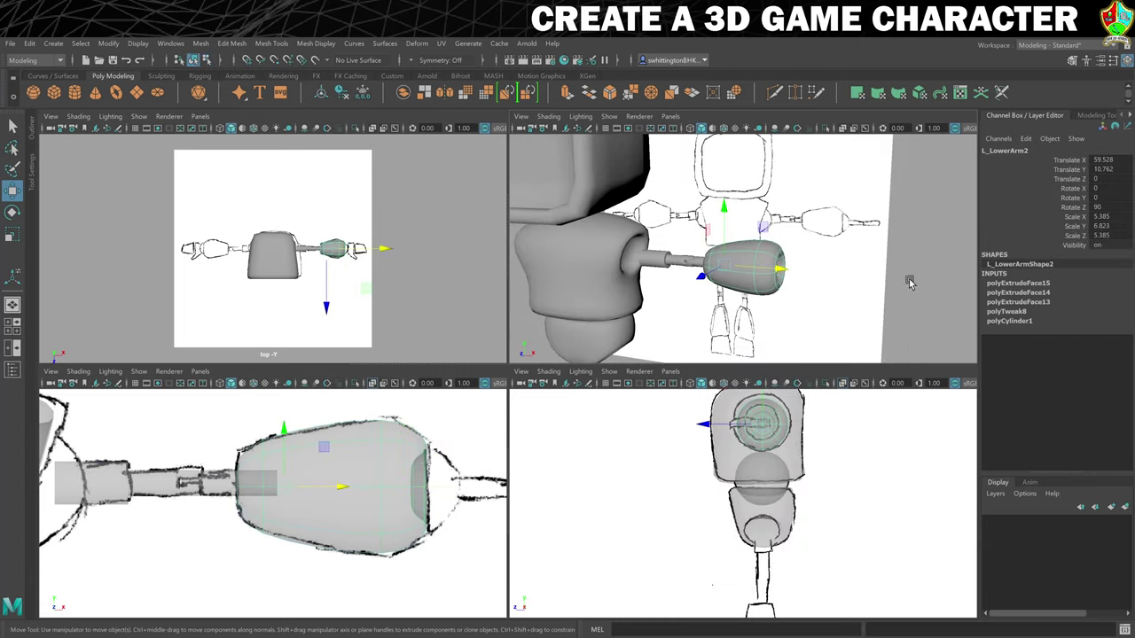
left_click(904, 278)
mouse_move(862, 284)
left_mouse_down("alt")
mouse_move(833, 289)
mouse_move(872, 282)
left_mouse_up("alt")
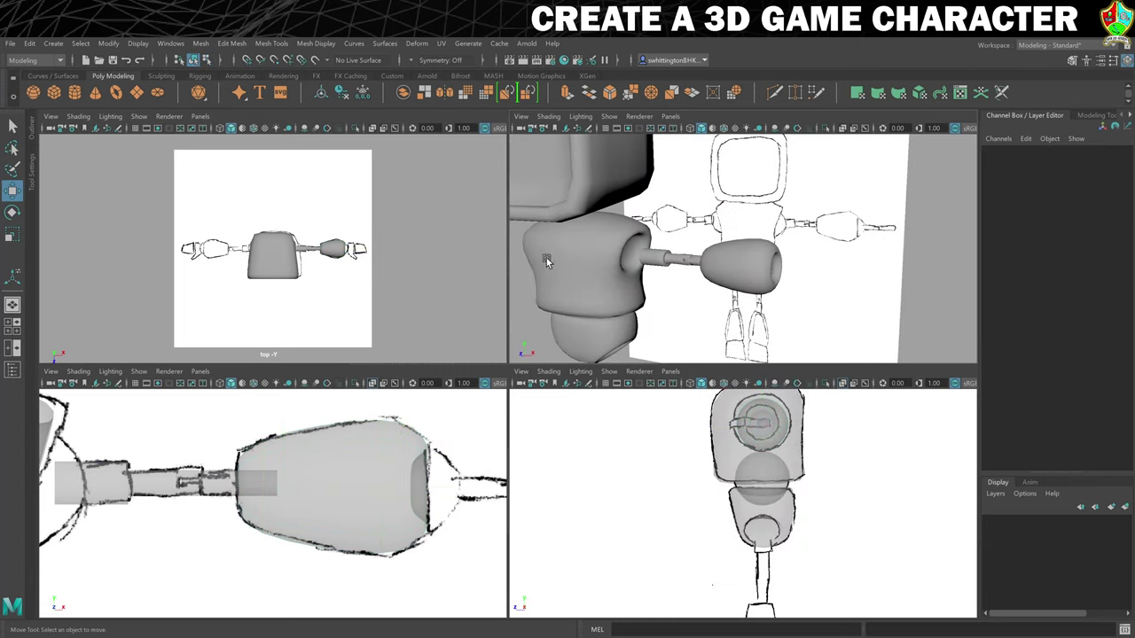
Create a polygon sphere, place it at the wrist opening around X 81.451, Y 10.251, and name it L_Wrist.
left_click(33, 94)
scroll(264, 574, "down", 3)
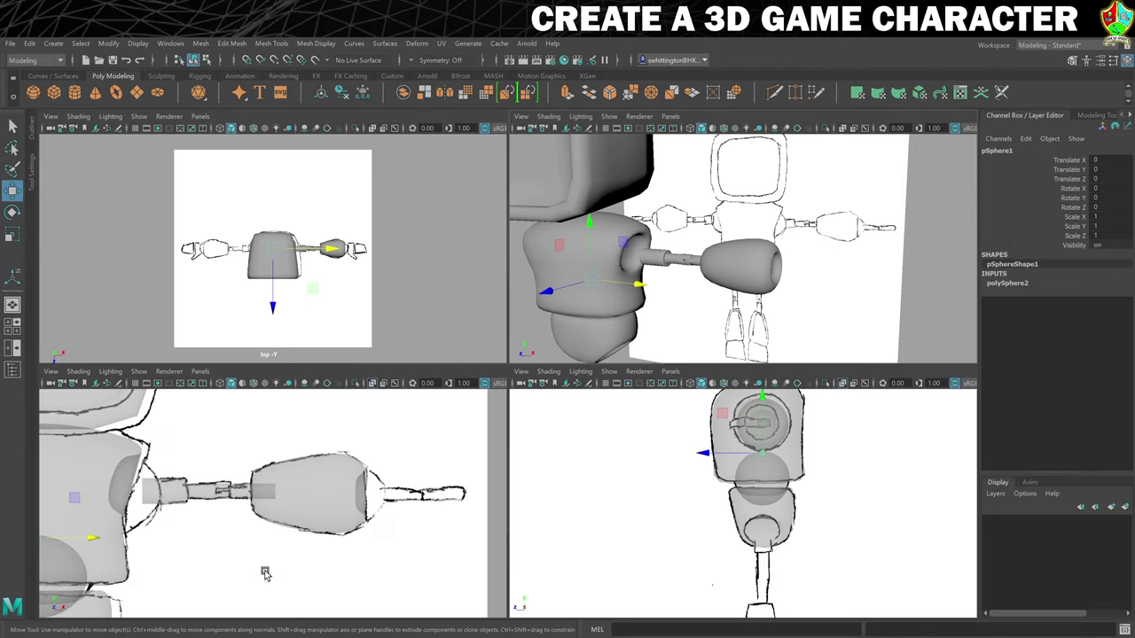
scroll(264, 574, "down", 2)
left_click_drag(160, 486, 375, 459)
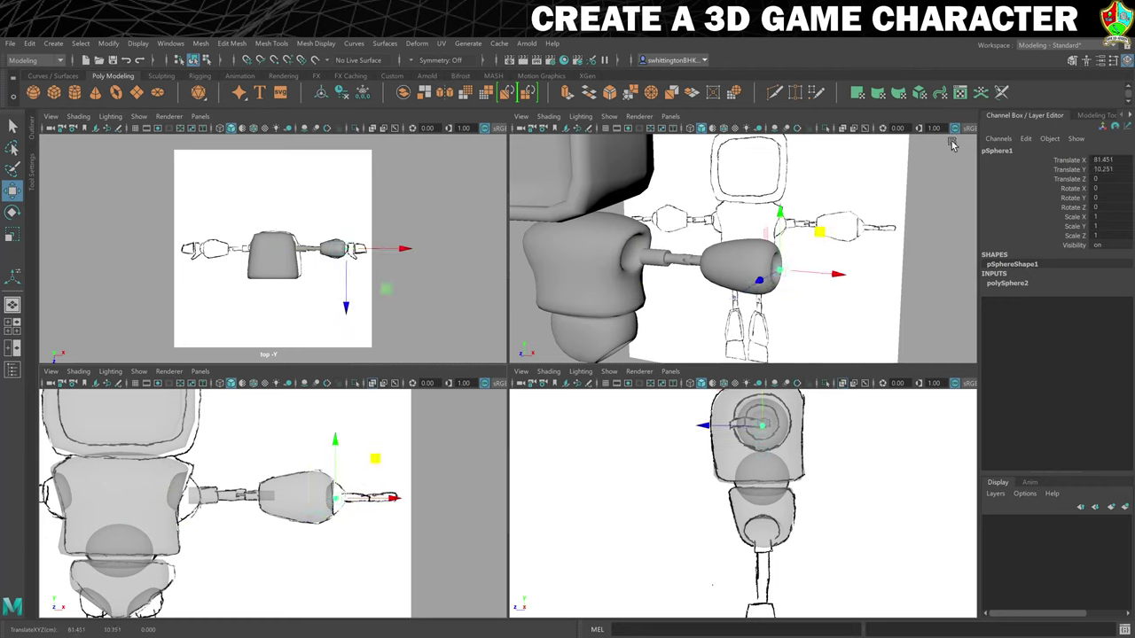
double_click(997, 148)
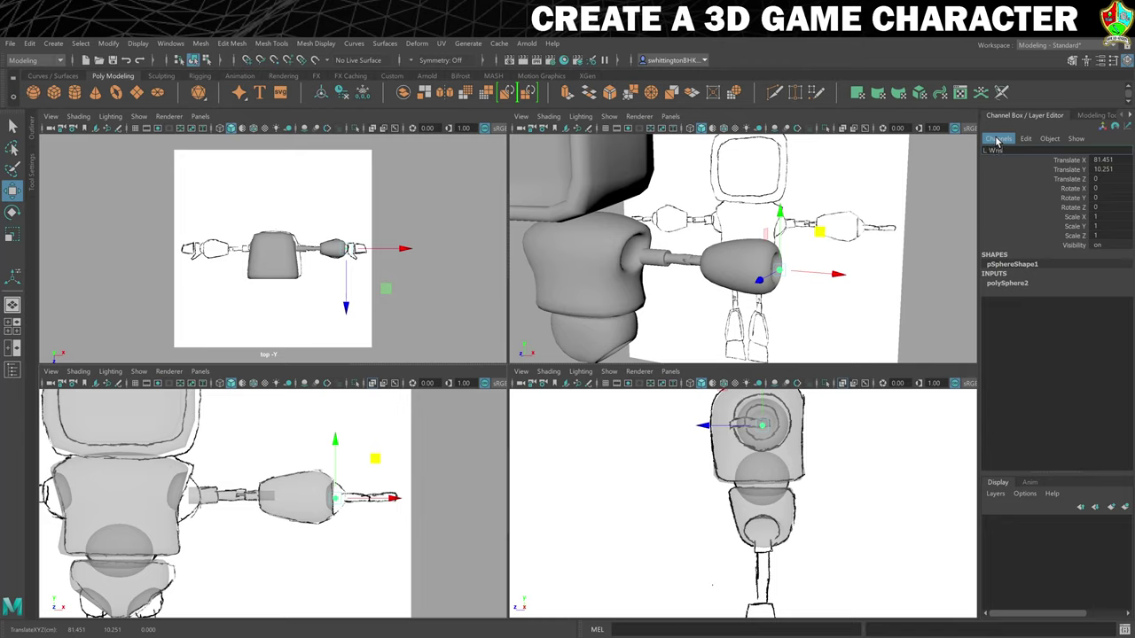
key("Return")
Set the wrist sphere's axis and height subdivisions to 8.
scroll(460, 519, "up", 4)
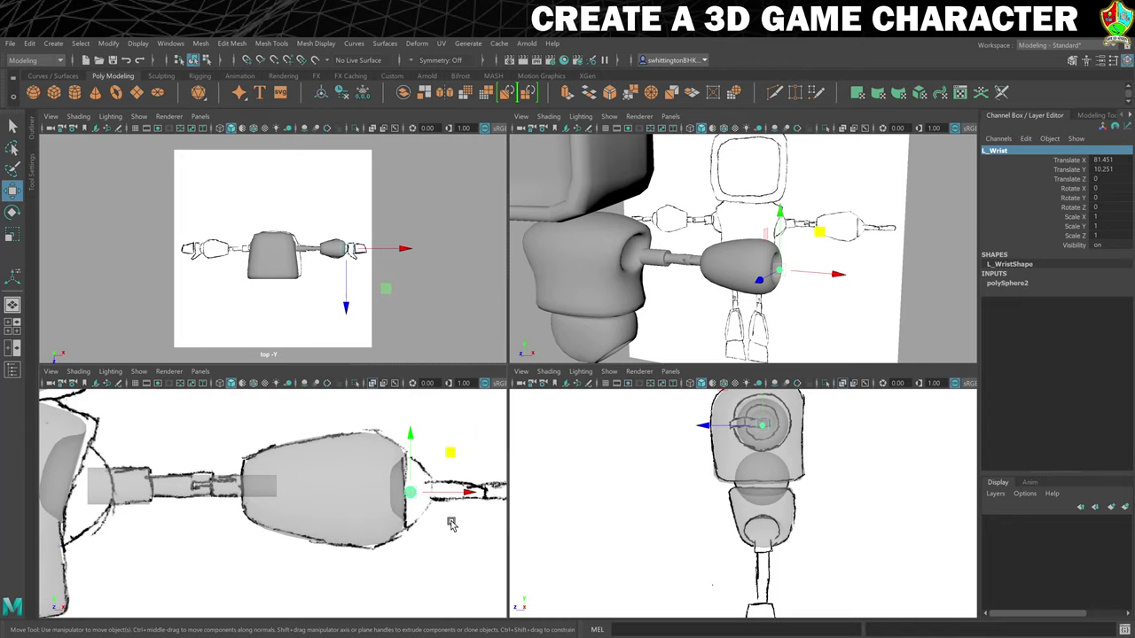
middle_click_drag(462, 518, 359, 517, "alt")
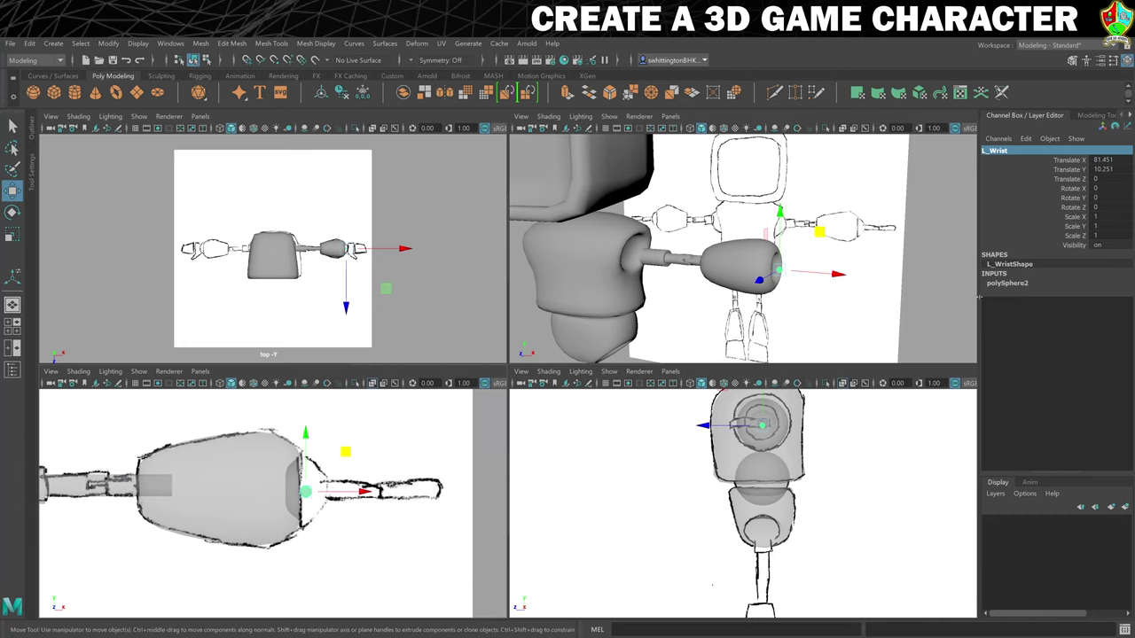
left_click(1003, 284)
left_click_drag(1099, 310, 1091, 297)
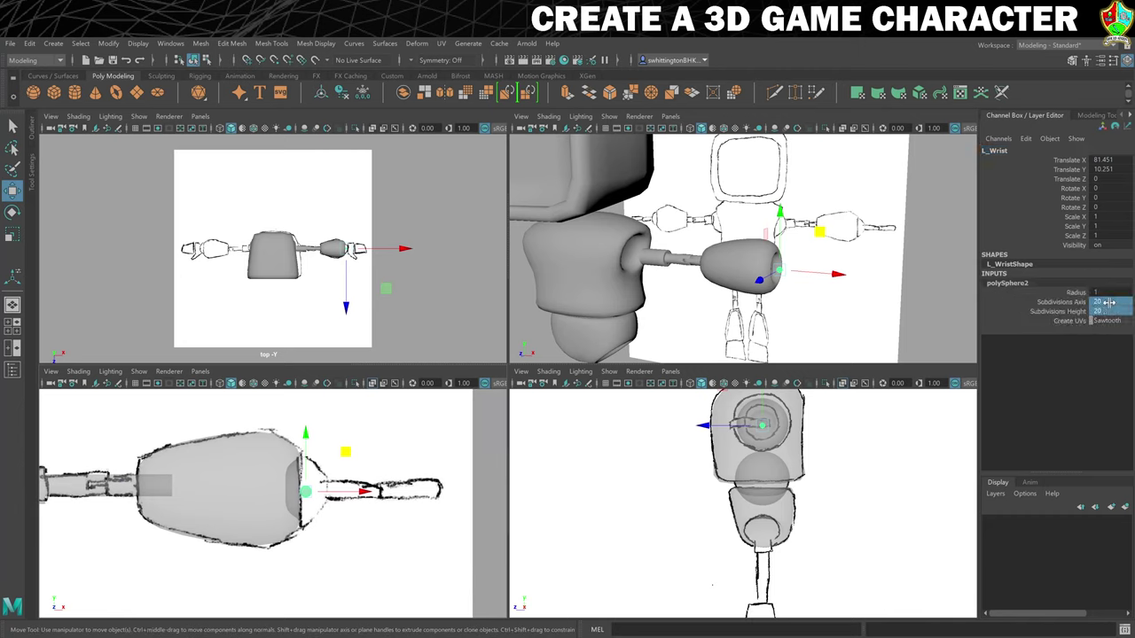
type("8")
key("Return")
Rotate the wrist sphere so that its Rotate Z is exactly 90.
scroll(420, 461, "up", 6)
key("e")
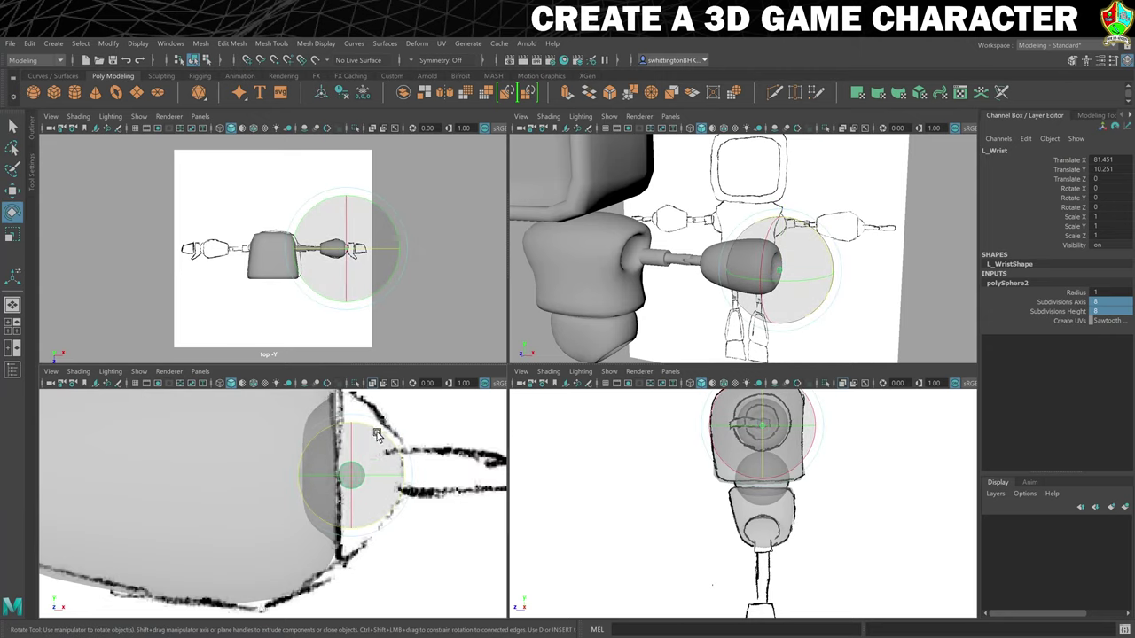
left_click_drag(376, 434, 434, 441)
double_click(1112, 205)
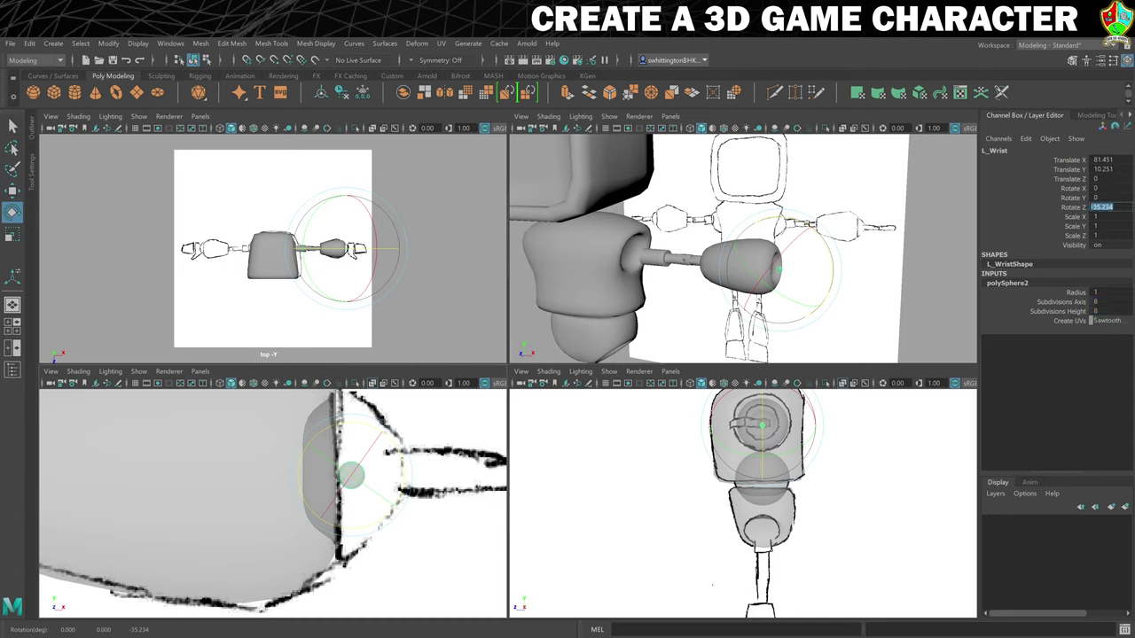
type("90")
key("Return")
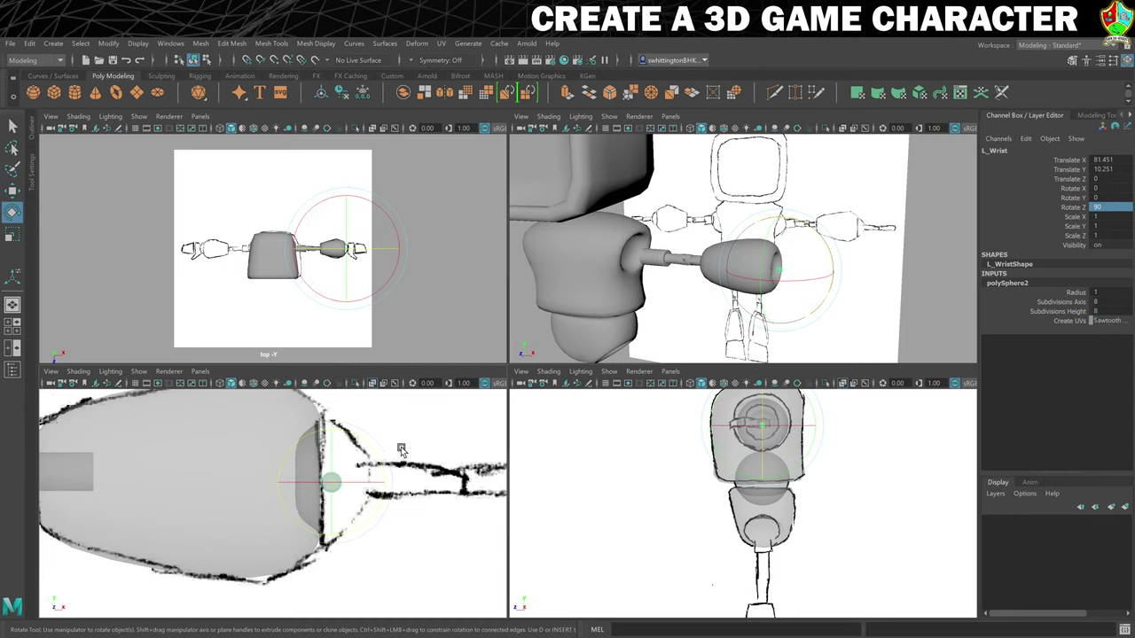
Scale the wrist sphere uniformly to about 5.315 and move it to about X 79.926 to match the sketch.
scroll(373, 502, "down", 5)
key("r")
left_click_drag(318, 488, 376, 485)
key("w")
left_click_drag(364, 496, 365, 485)
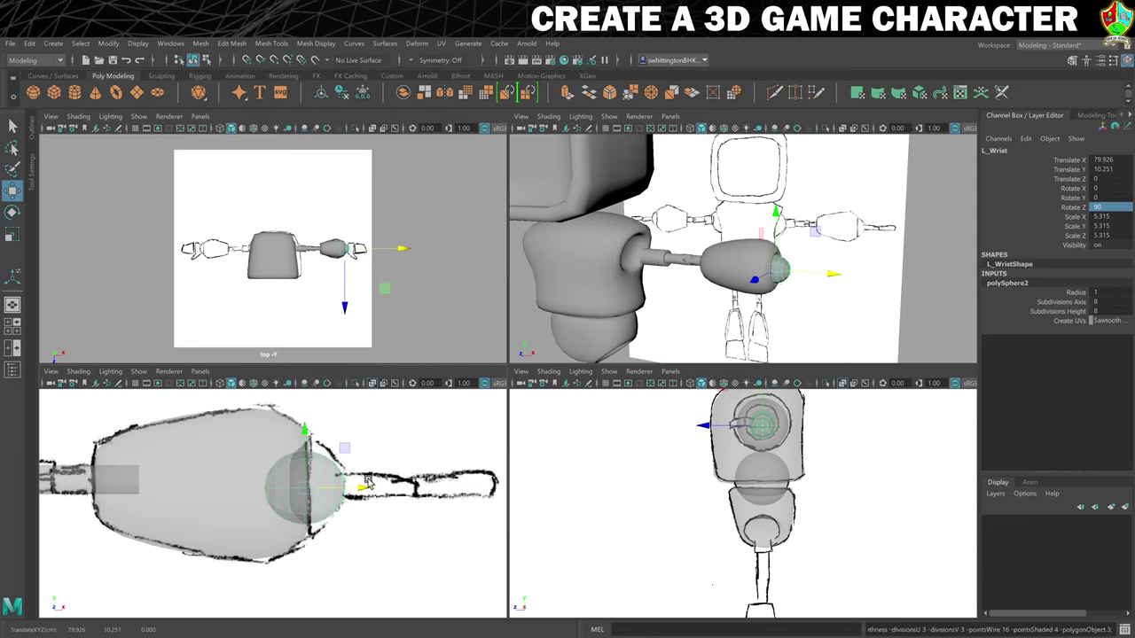
Widen the wrist sphere to about 6.308 in Scale X and 6.206 in Scale Z to fill the forearm opening, and deselect it.
left_click_drag(306, 433, 311, 421)
key("ctrl+z")
key("r")
scroll(891, 266, "up", 5)
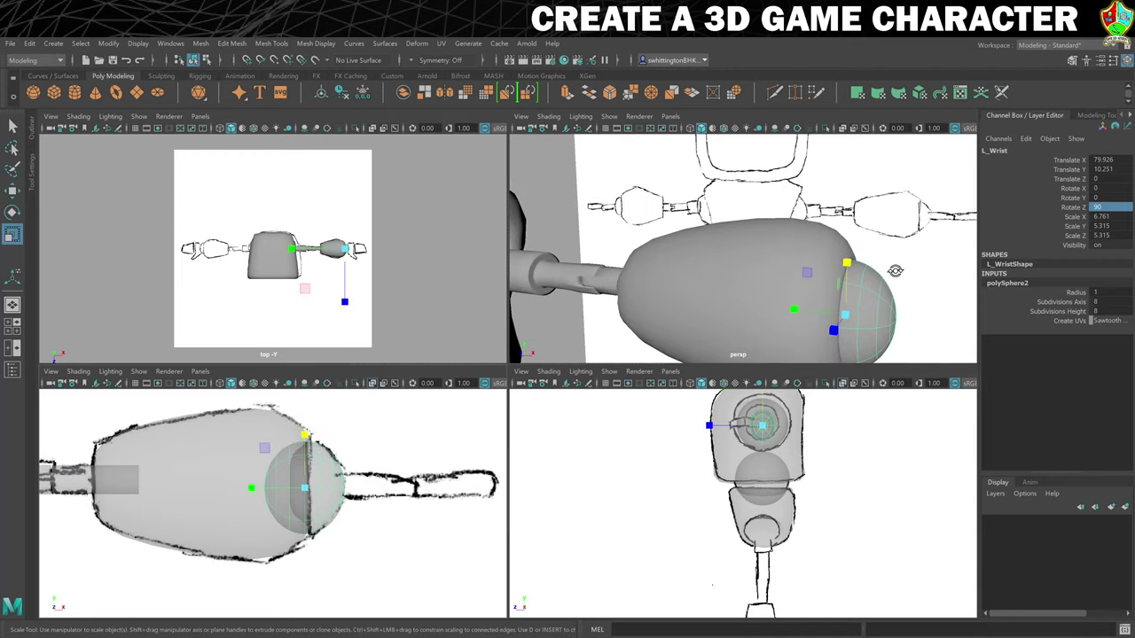
left_click_drag(893, 269, 563, 272, "alt")
left_click_drag(631, 217, 629, 222)
left_click_drag(583, 270, 659, 256, "alt")
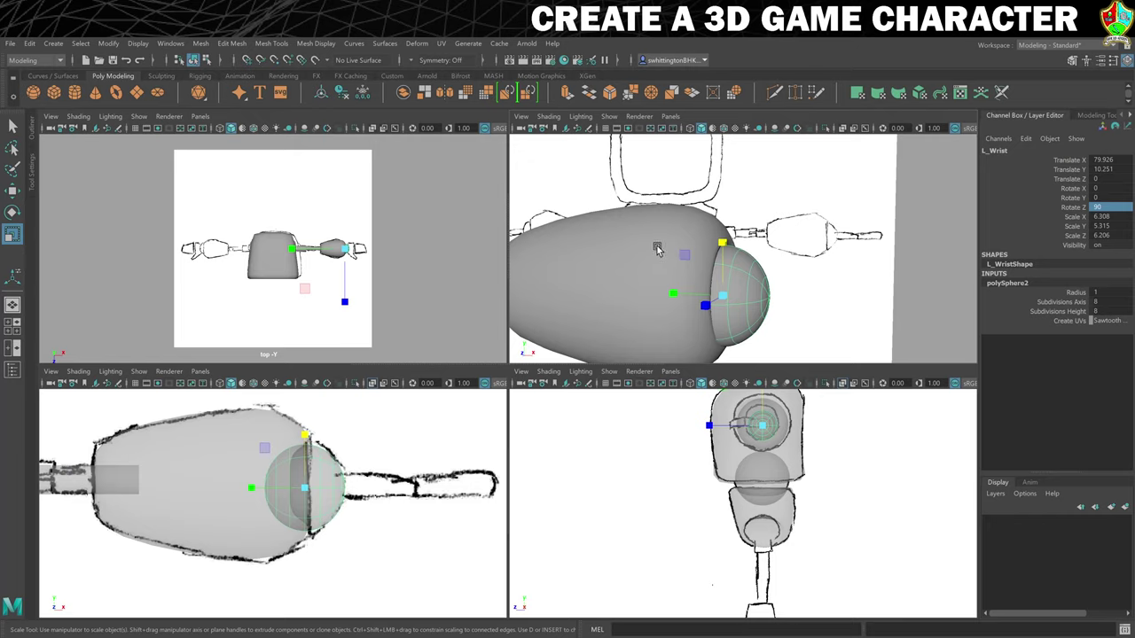
scroll(658, 241, "down", 6)
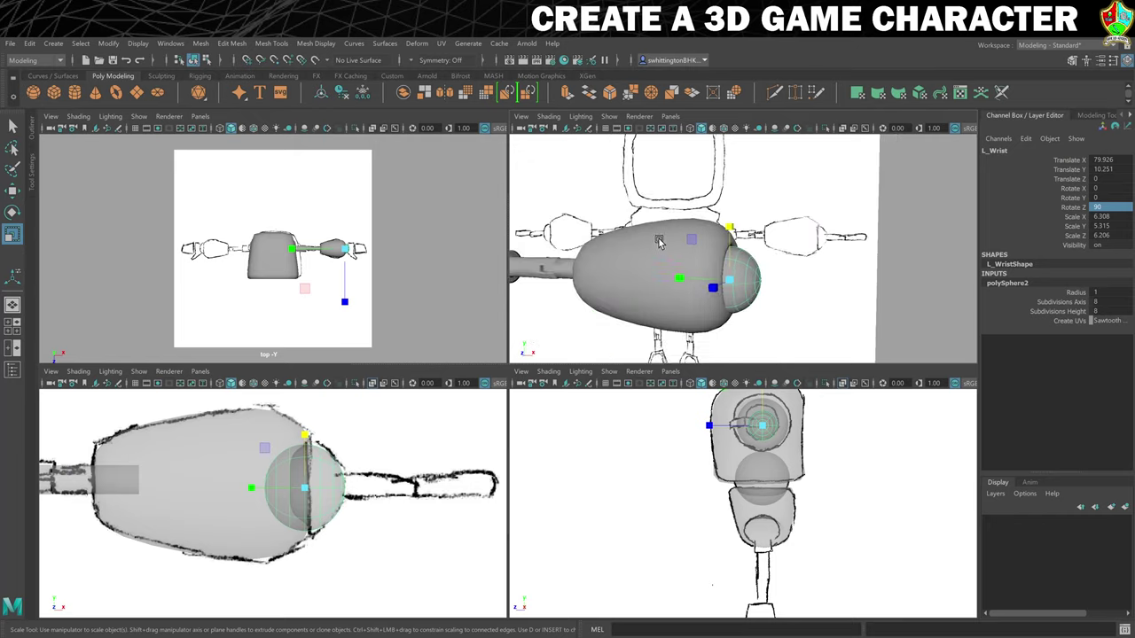
left_click(920, 245)
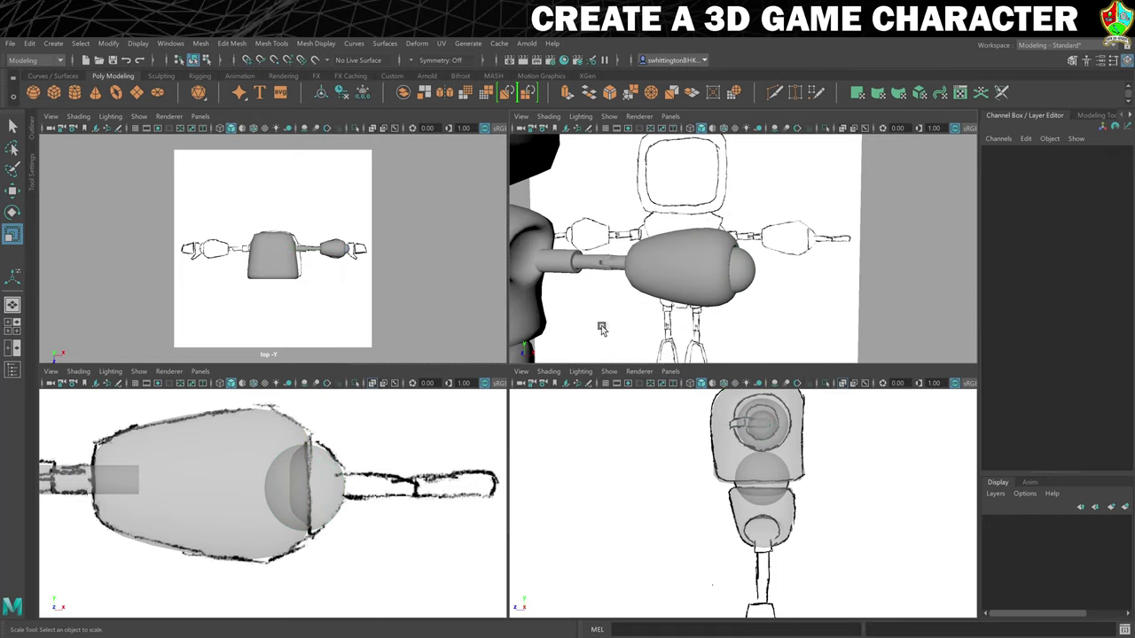
Create a polygon cube and move it into the palm outline beside the wrist, at about X 87.146, Y 10.496.
left_click(55, 93)
key("r")
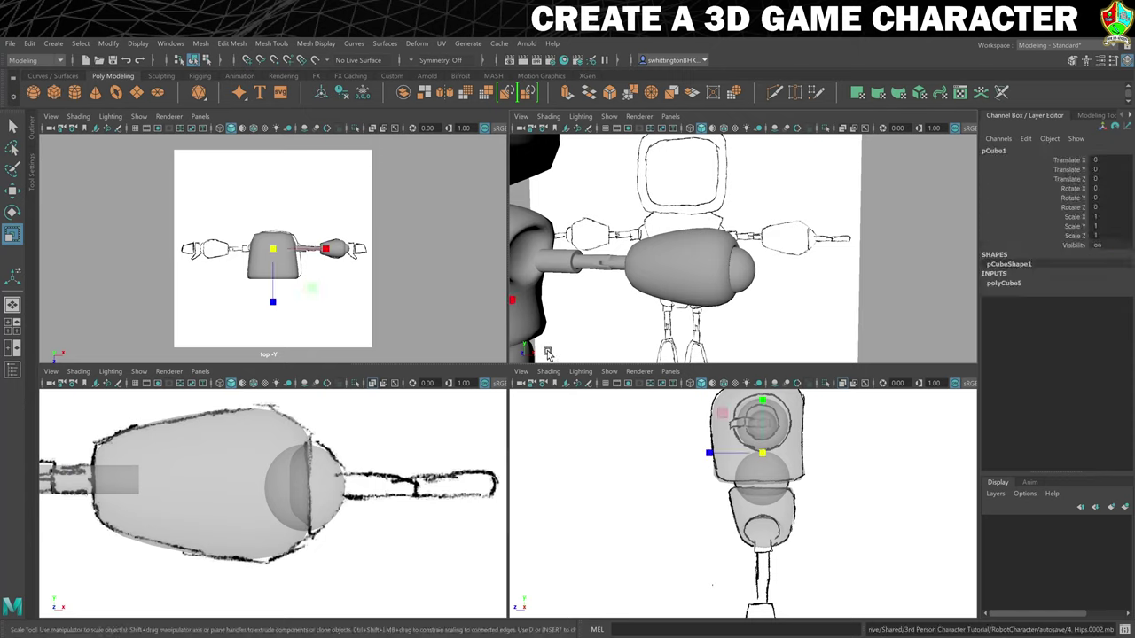
scroll(552, 322, "down", 2)
scroll(552, 319, "down", 1)
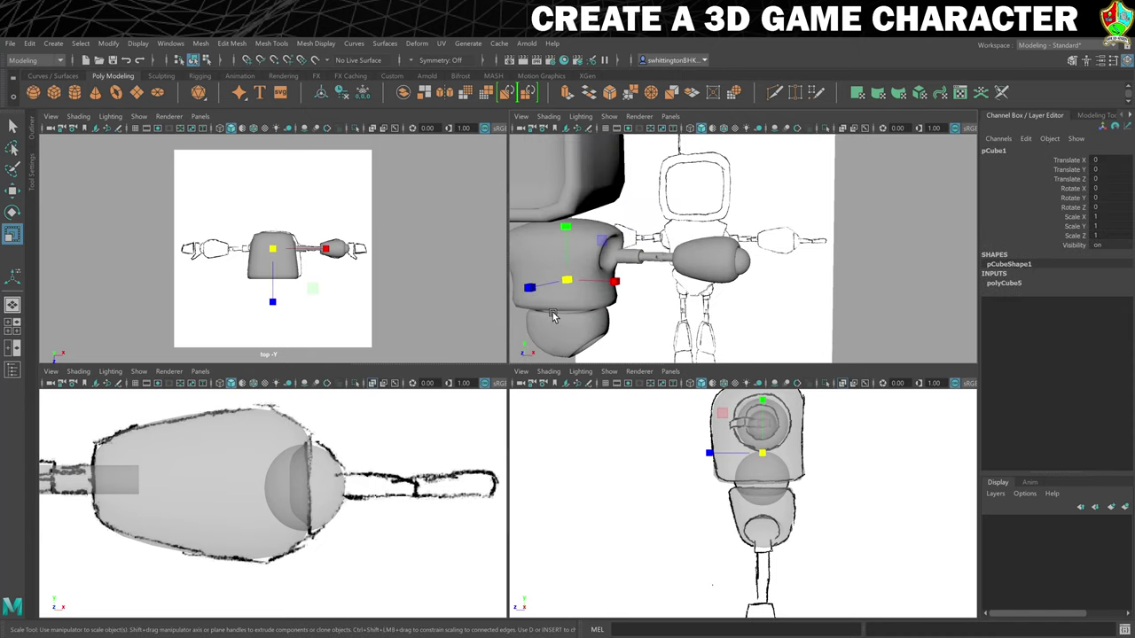
key("w")
left_click_drag(603, 238, 789, 222)
scroll(415, 251, "up", 2)
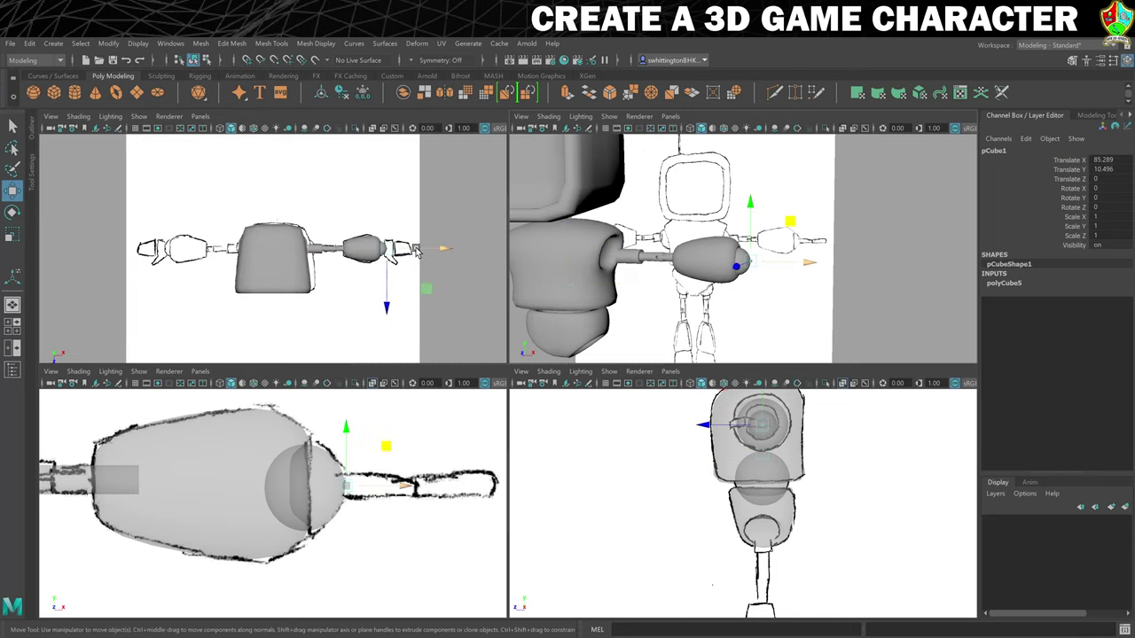
scroll(415, 251, "up", 4)
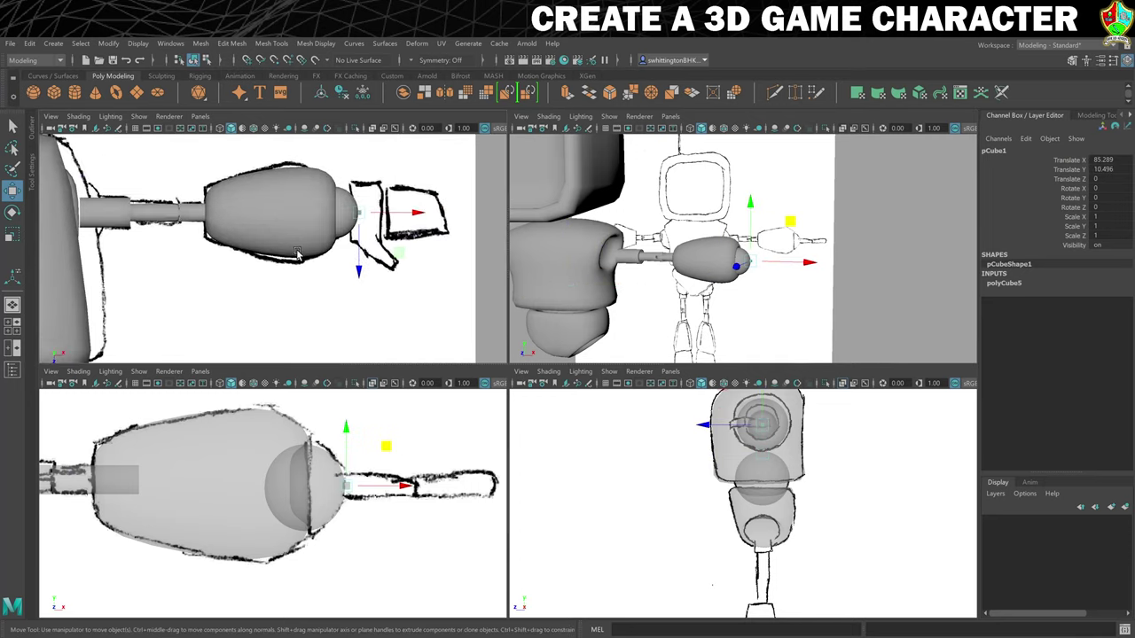
scroll(298, 255, "up", 3)
left_click_drag(344, 225, 360, 224)
Scale the palm cube to about 5.343 in X and 12.302 in Z toward the sketched palm outline.
key("r")
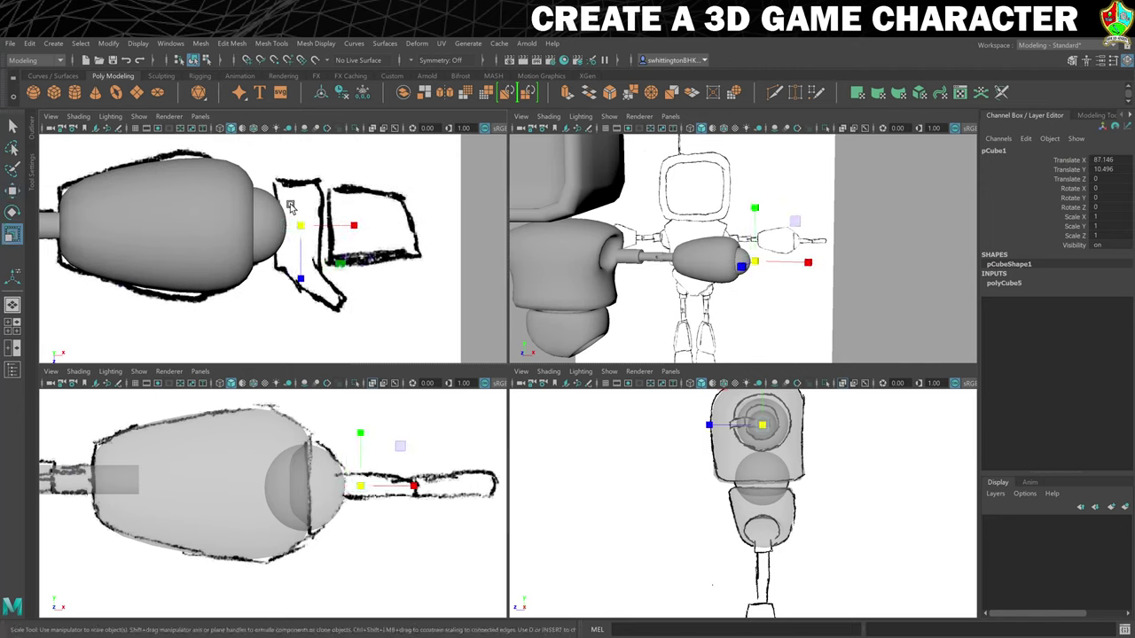
left_click_drag(301, 284, 303, 360)
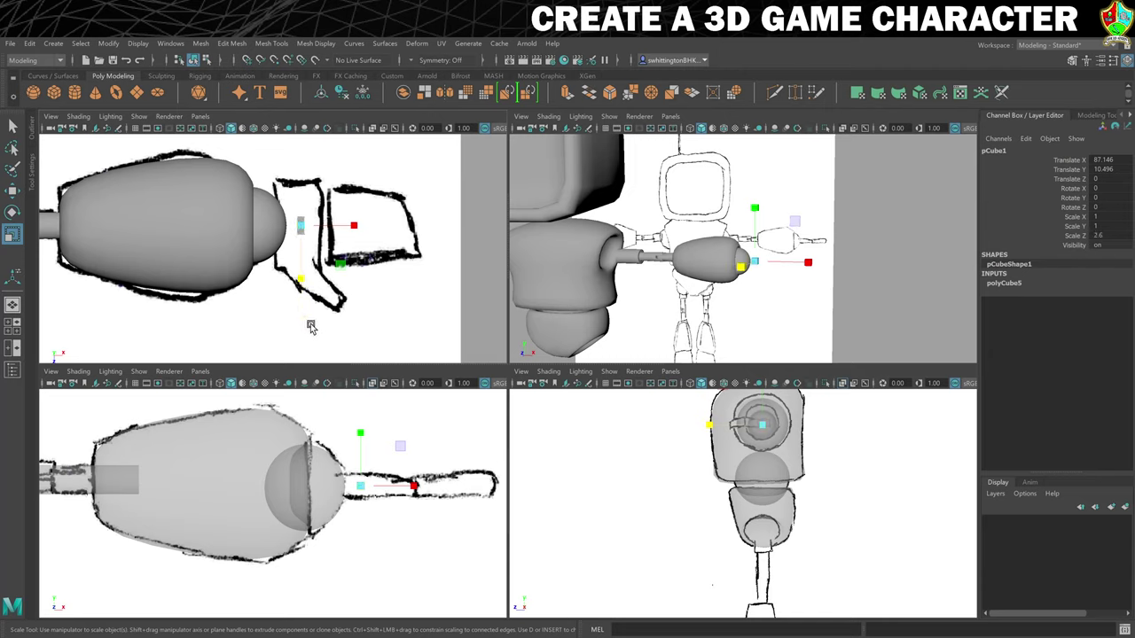
left_click_drag(356, 227, 469, 232)
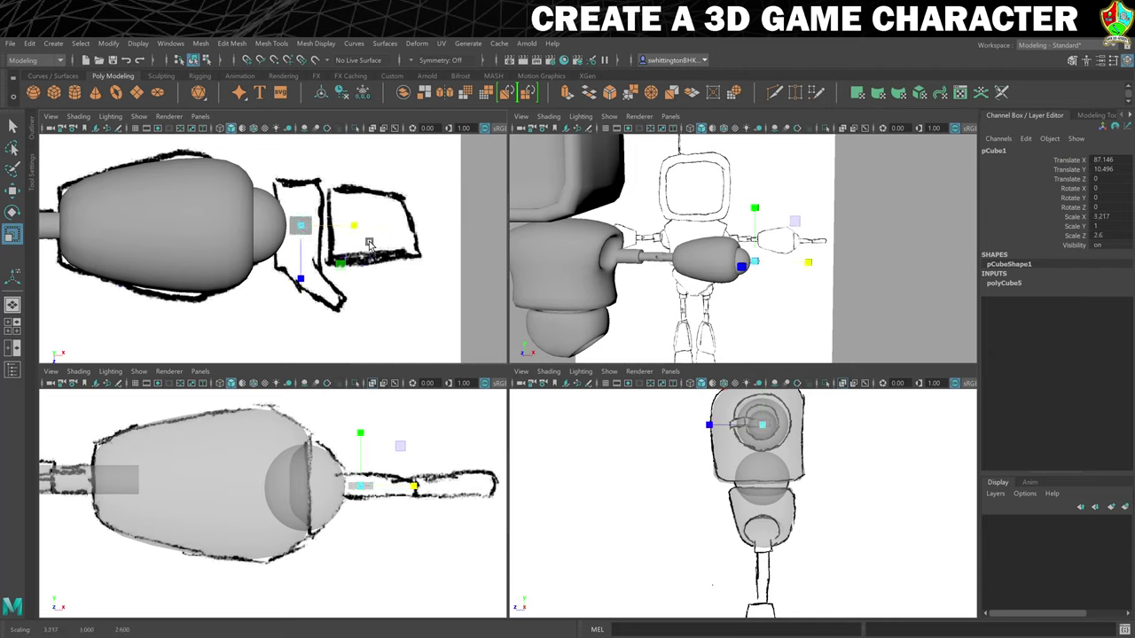
left_click_drag(352, 228, 384, 225)
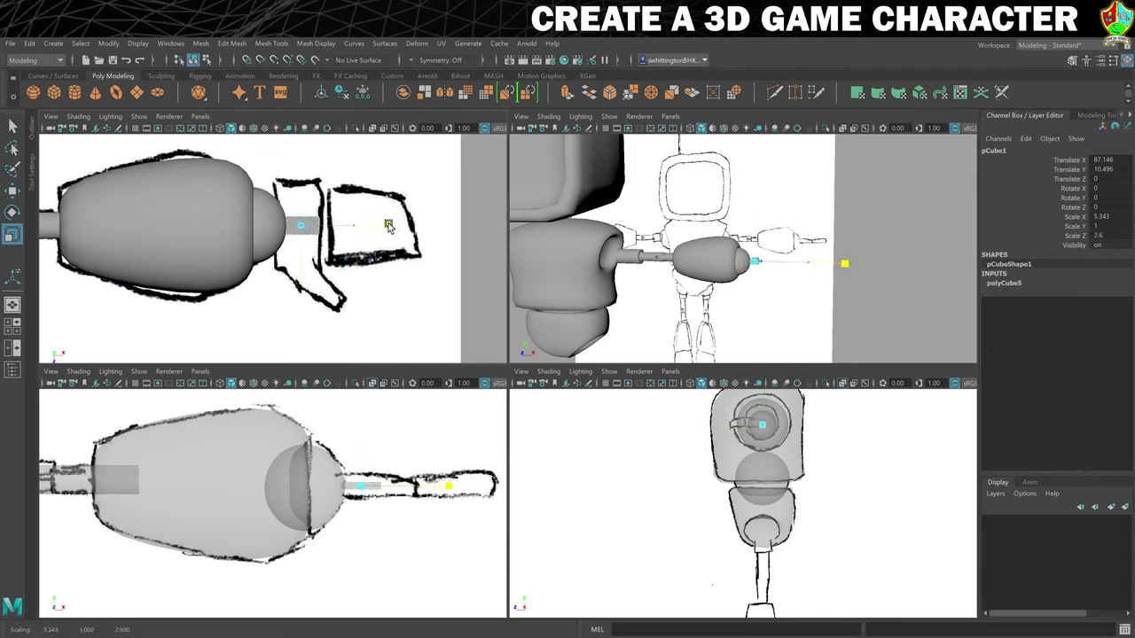
left_click_drag(301, 279, 294, 372)
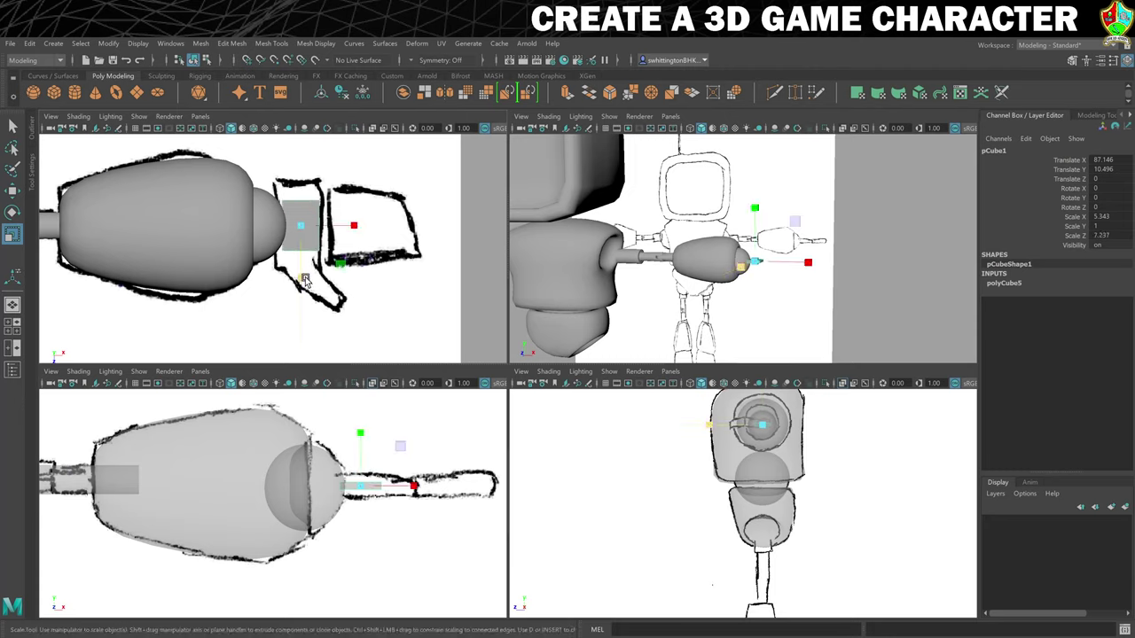
left_click_drag(304, 280, 299, 316)
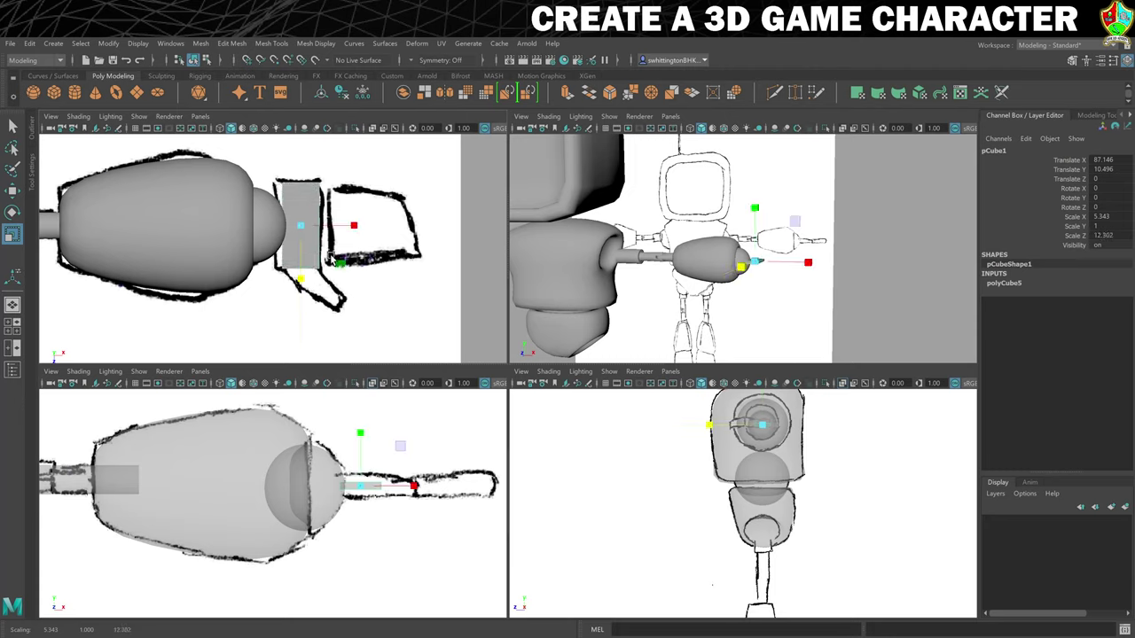
Shift the palm cube to about X 86.766 and scale it to about 6.62 in X and 2.911 in Y.
key("w")
left_click_drag(359, 227, 370, 227)
key("r")
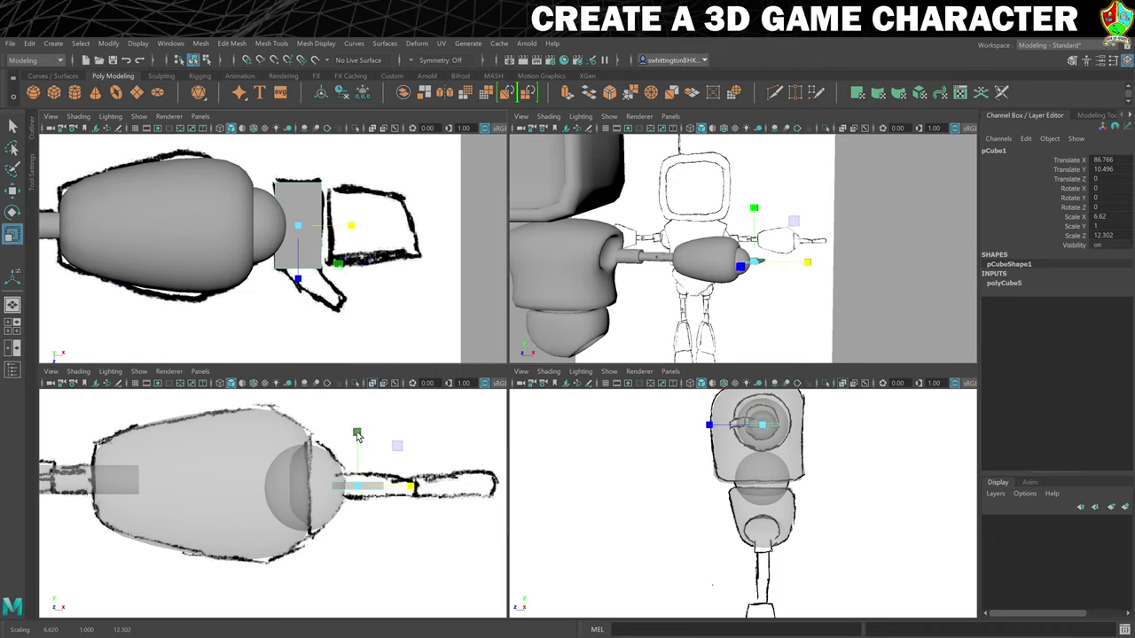
left_click_drag(356, 434, 369, 333)
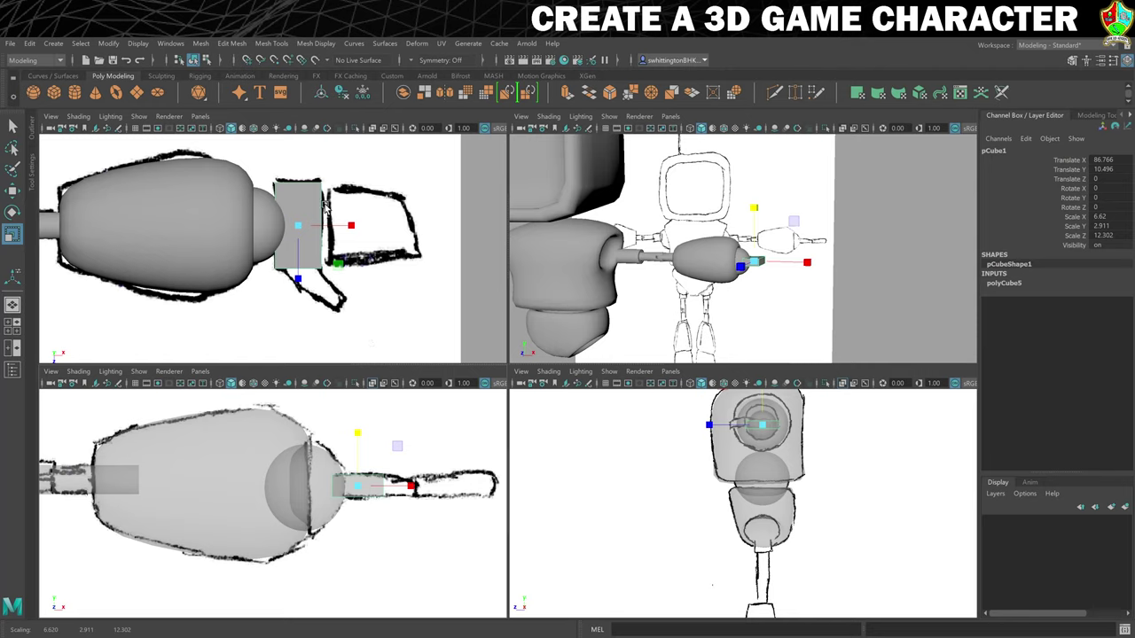
Insert an edge loop across the palm block near its wrist side with Multi-Cut, and switch the block to vertex editing.
left_click(774, 94)
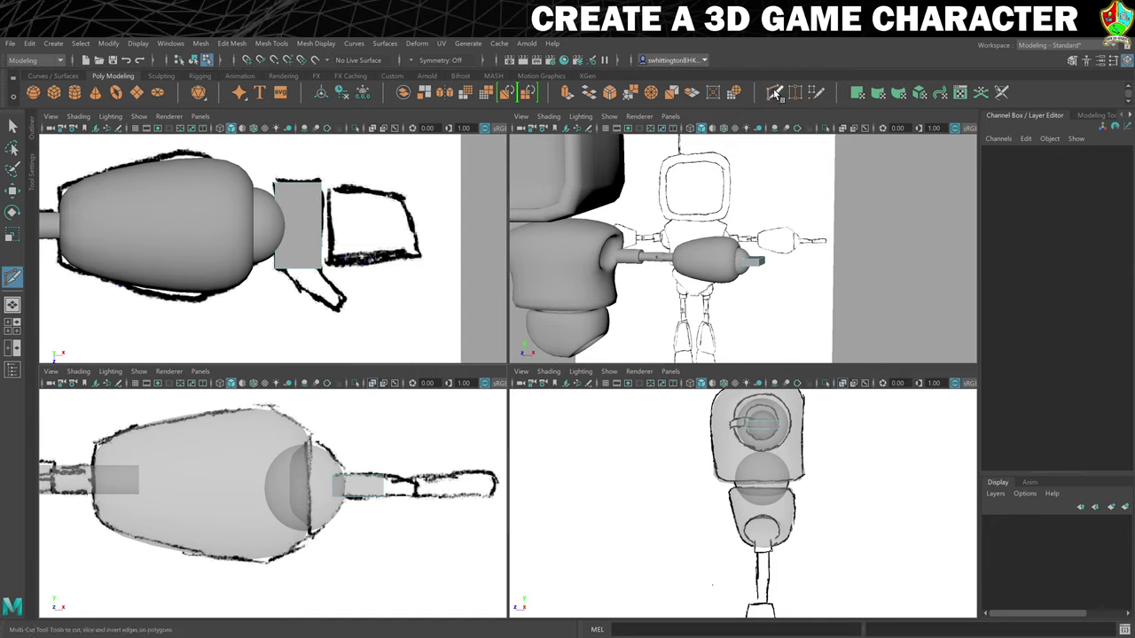
left_click(295, 184, "ctrl")
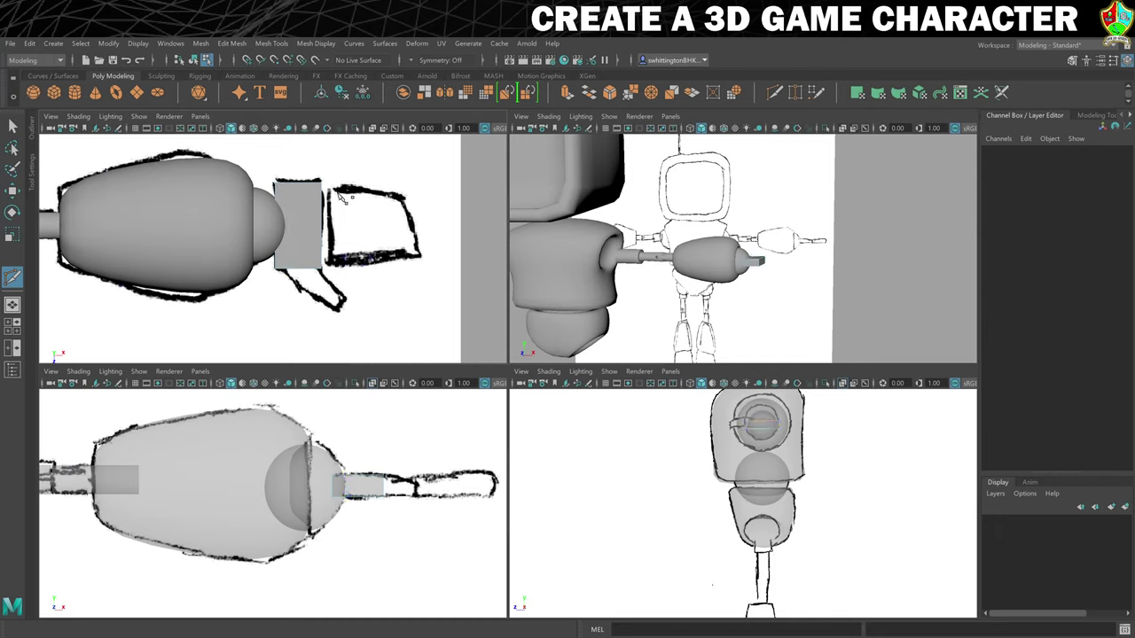
right_click(320, 260)
right_click_drag(319, 260, 273, 264)
key("w")
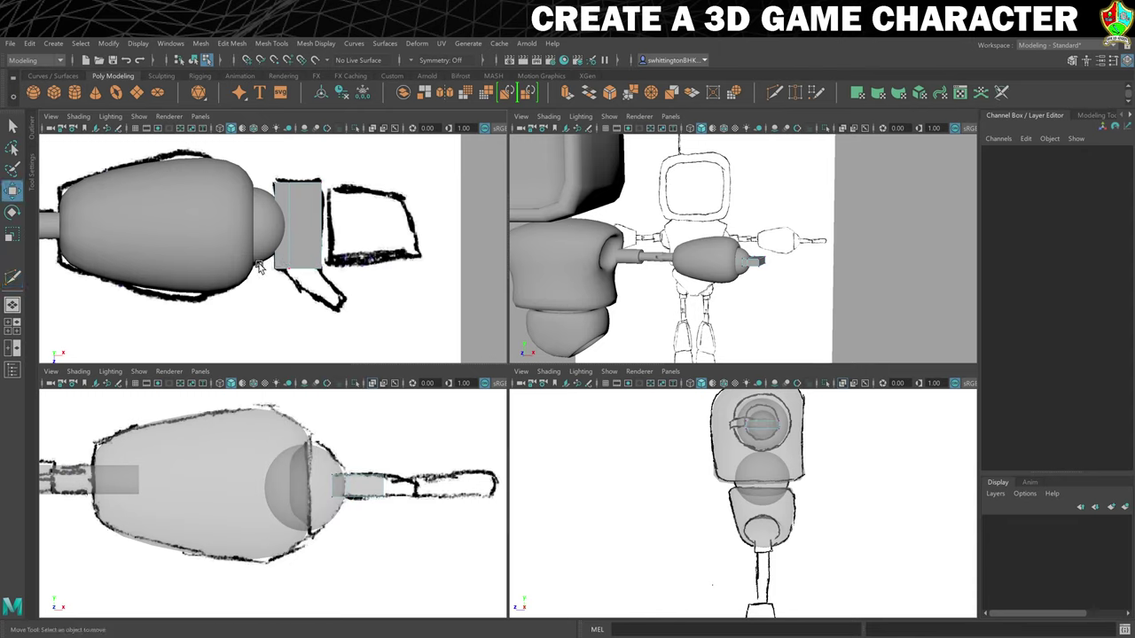
Pull the palm block's two wrist-side corners inward to angle them, and return to object mode.
left_click_drag(256, 263, 280, 282)
left_click(311, 306)
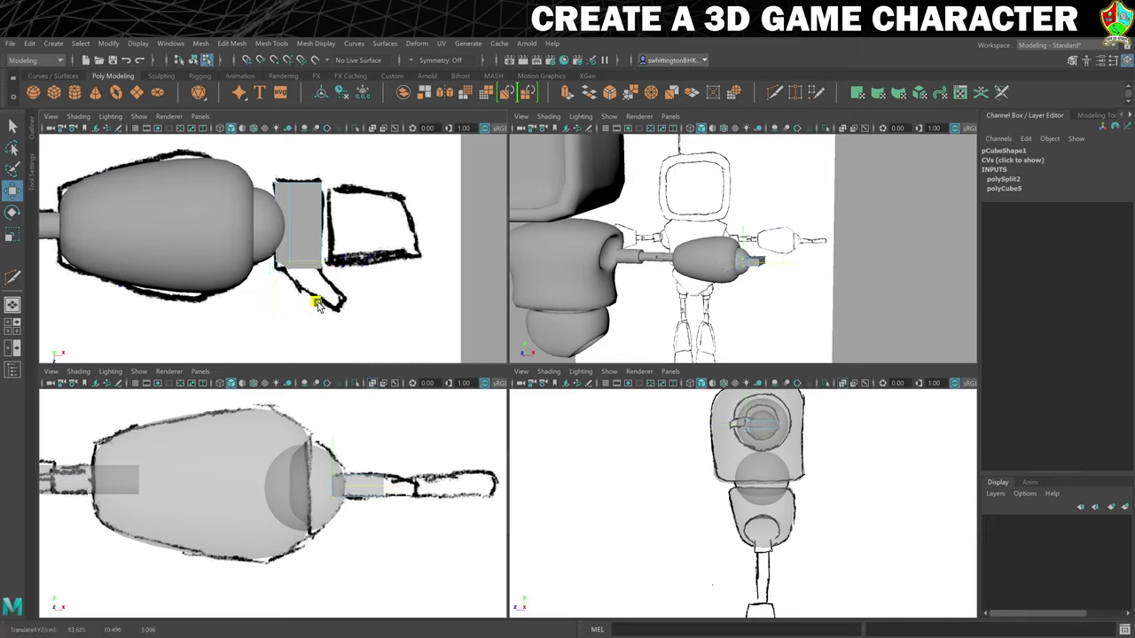
left_click_drag(316, 302, 316, 302)
left_click_drag(260, 170, 327, 206)
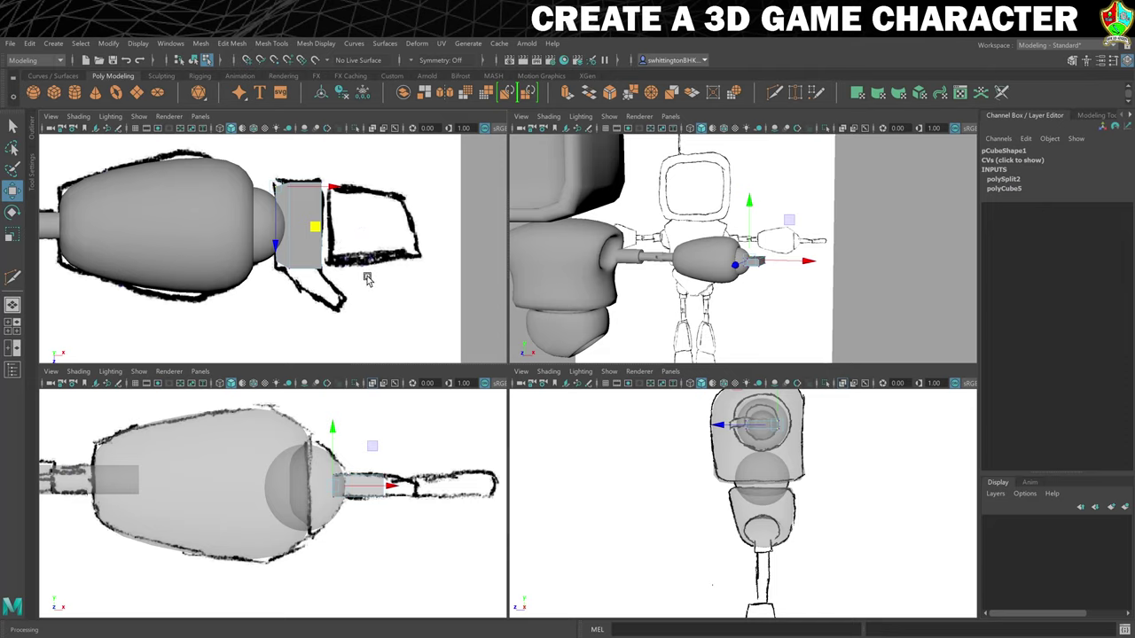
right_click_drag(308, 211, 370, 197)
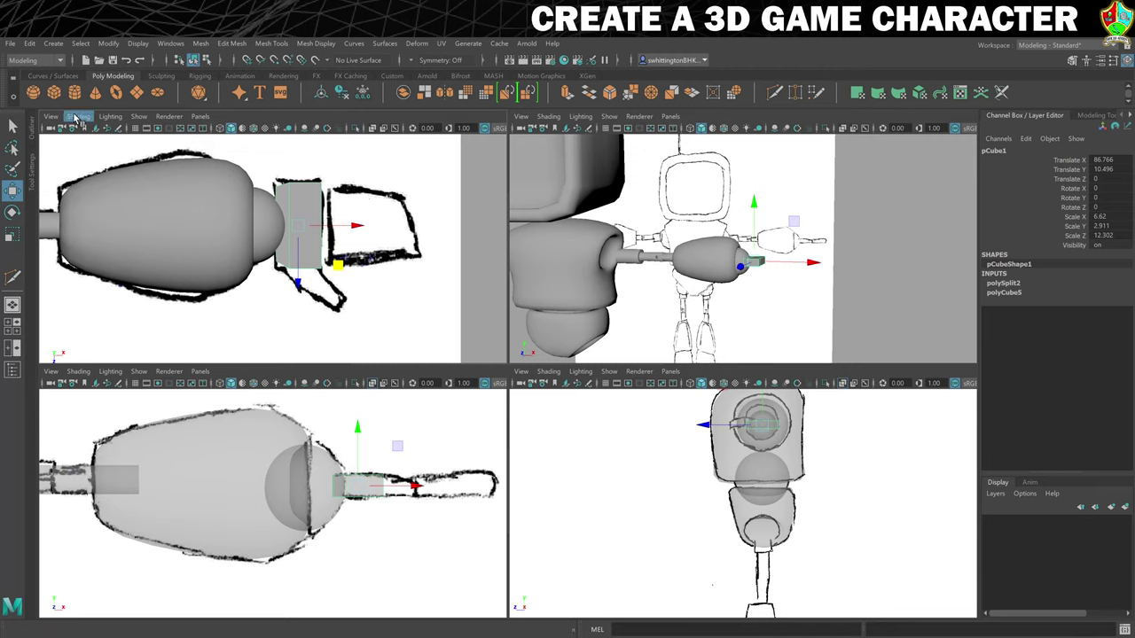
Create a second cube and move it inside the sketched finger outline, at about X 94.191, Y 10.529.
left_click(54, 92)
scroll(343, 485, "down", 5)
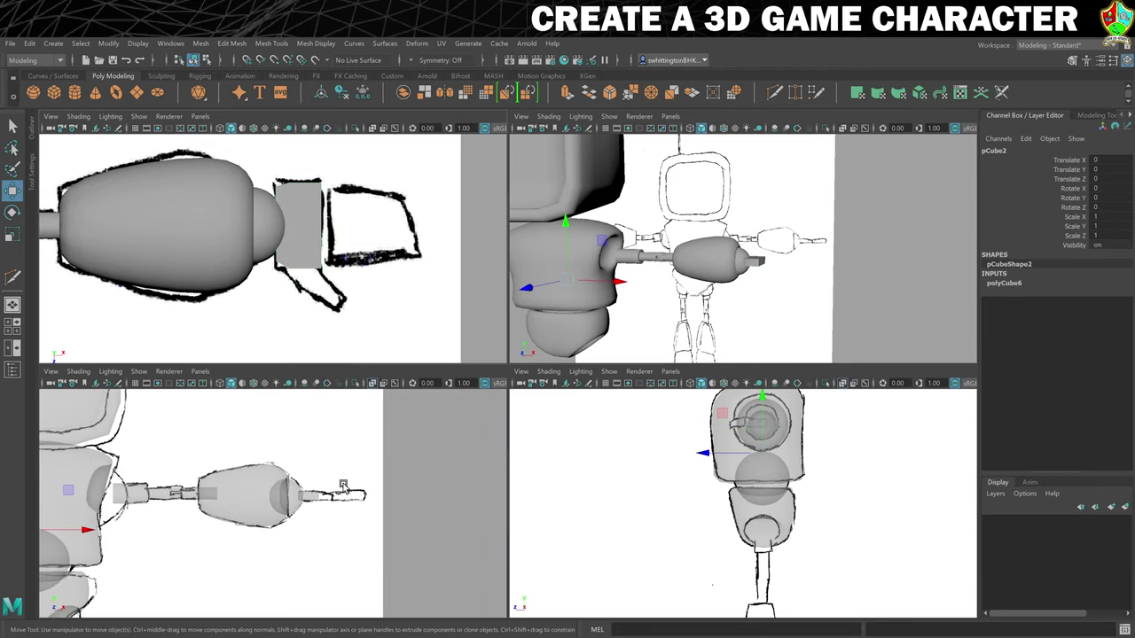
scroll(343, 486, "down", 2)
left_click_drag(161, 481, 347, 459)
scroll(406, 286, "up", 3)
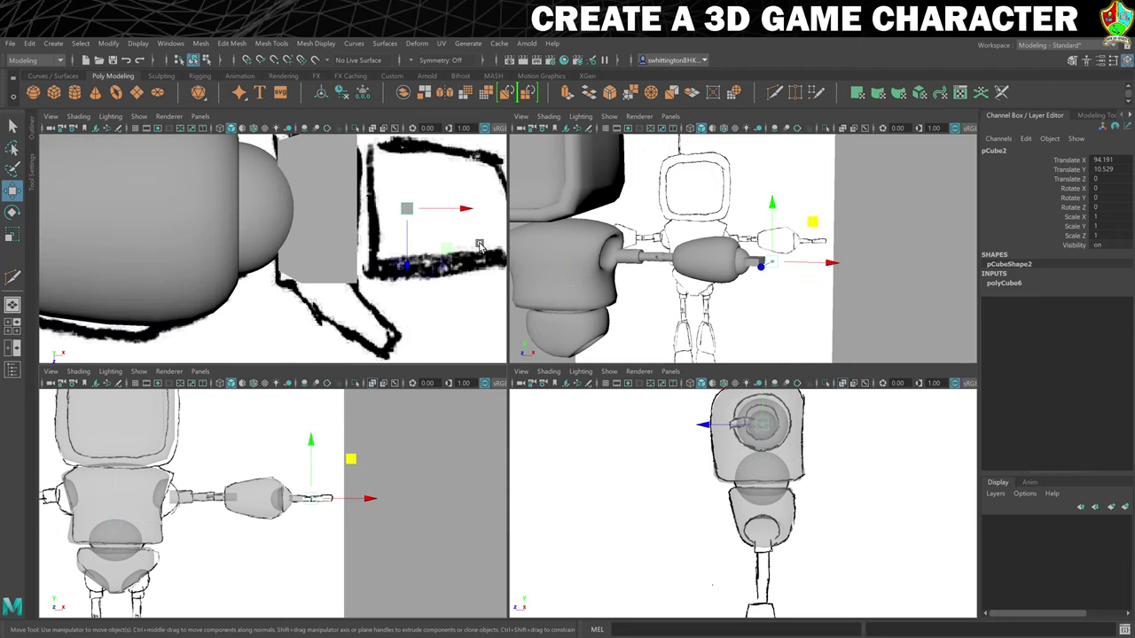
Scale the second cube to about 6.569 in X and 11.609 in Z, and shift it to about X 93.948.
scroll(479, 245, "down", 2)
key("r")
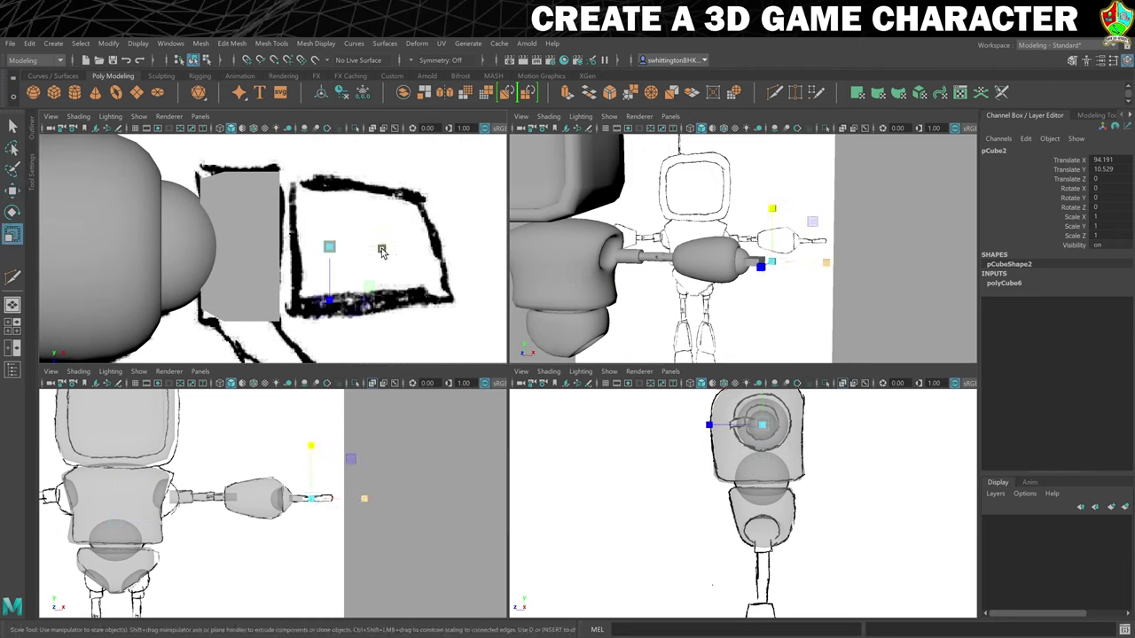
mouse_move(381, 252)
left_mouse_down()
mouse_move(443, 248)
mouse_move(359, 248)
left_mouse_up()
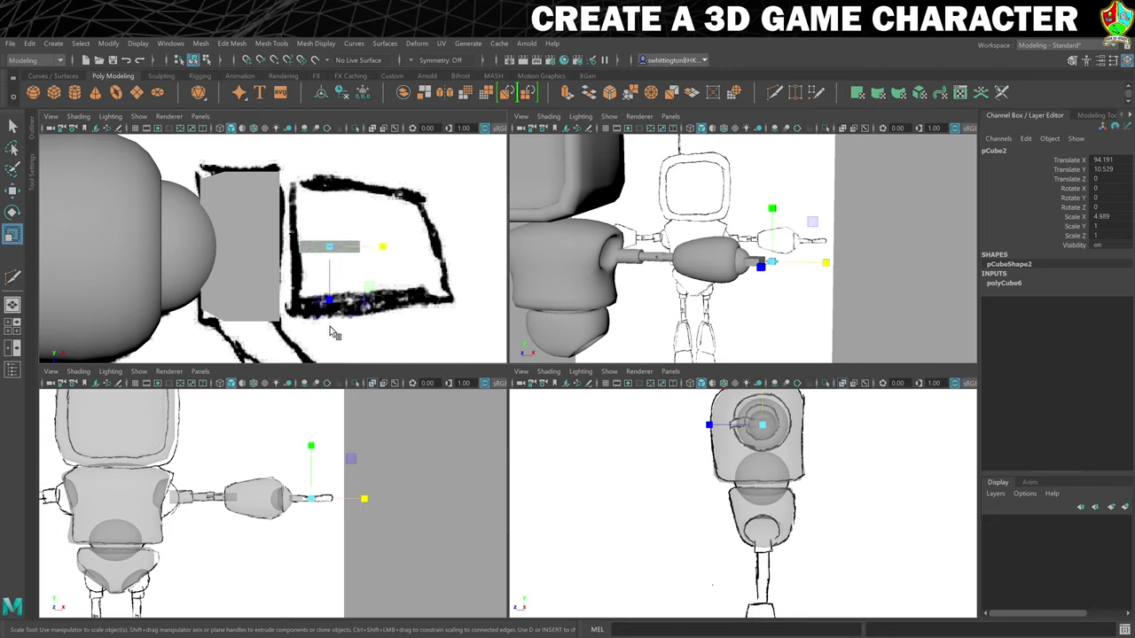
left_click_drag(329, 301, 330, 399)
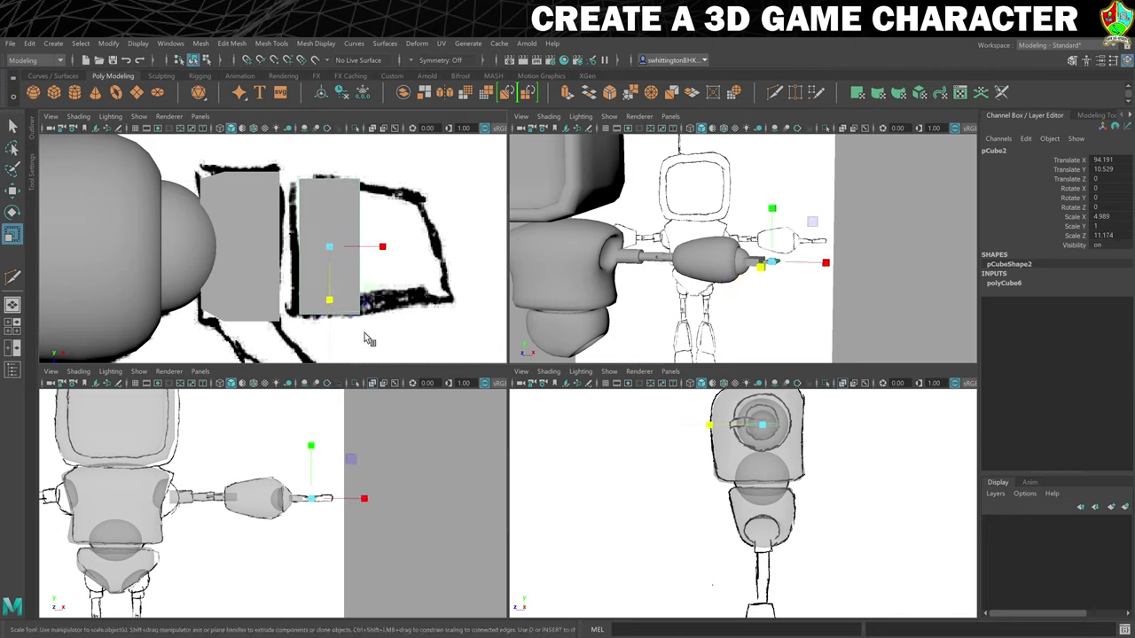
mouse_move(383, 248)
left_mouse_down()
mouse_move(400, 250)
mouse_move(381, 250)
left_mouse_up()
key("w")
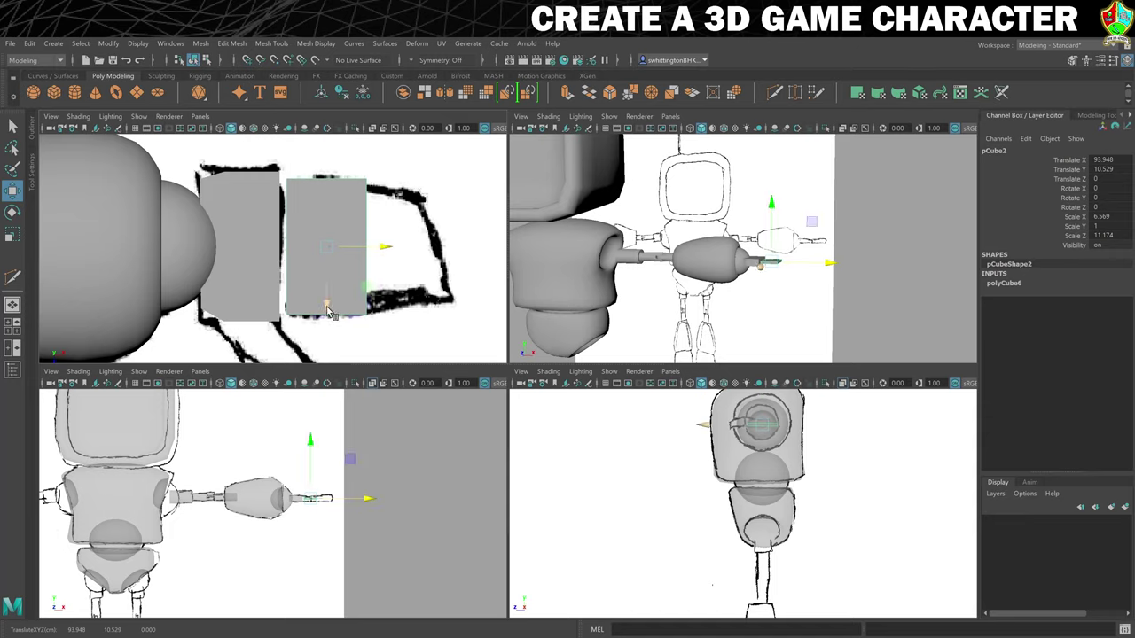
key("r")
left_click_drag(327, 307, 327, 303)
Scale the second cube to about 2.506 in Y to match the sketched hand thickness, and shift it to about X 93.763.
right_click_drag(330, 474, 430, 474, "alt")
middle_click_drag(430, 475, 172, 507, "alt")
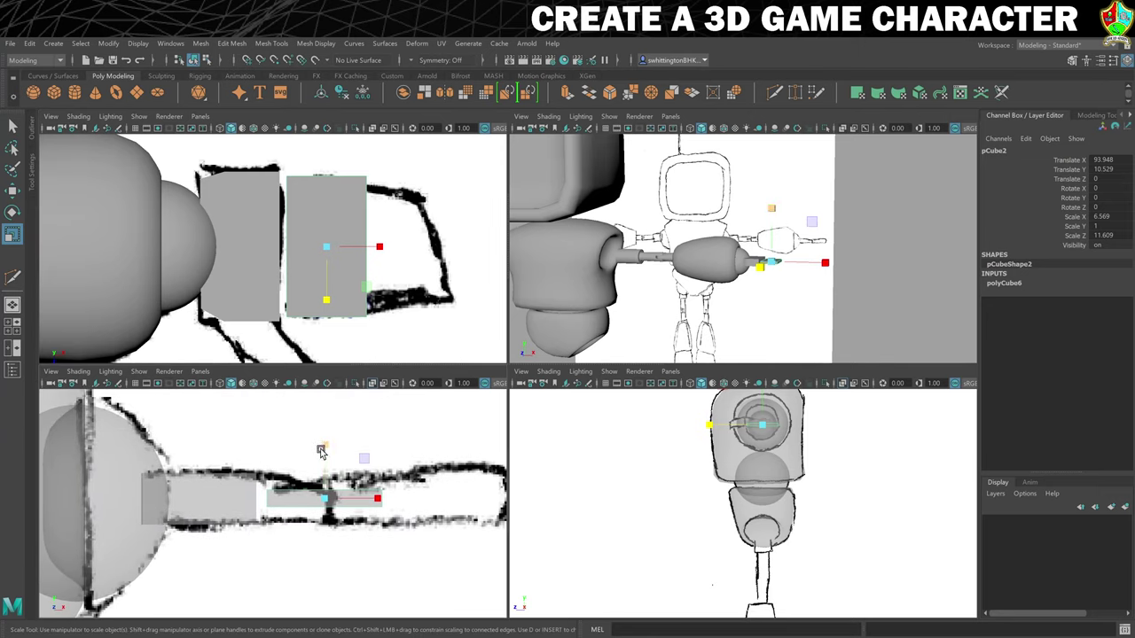
left_click_drag(321, 451, 346, 371)
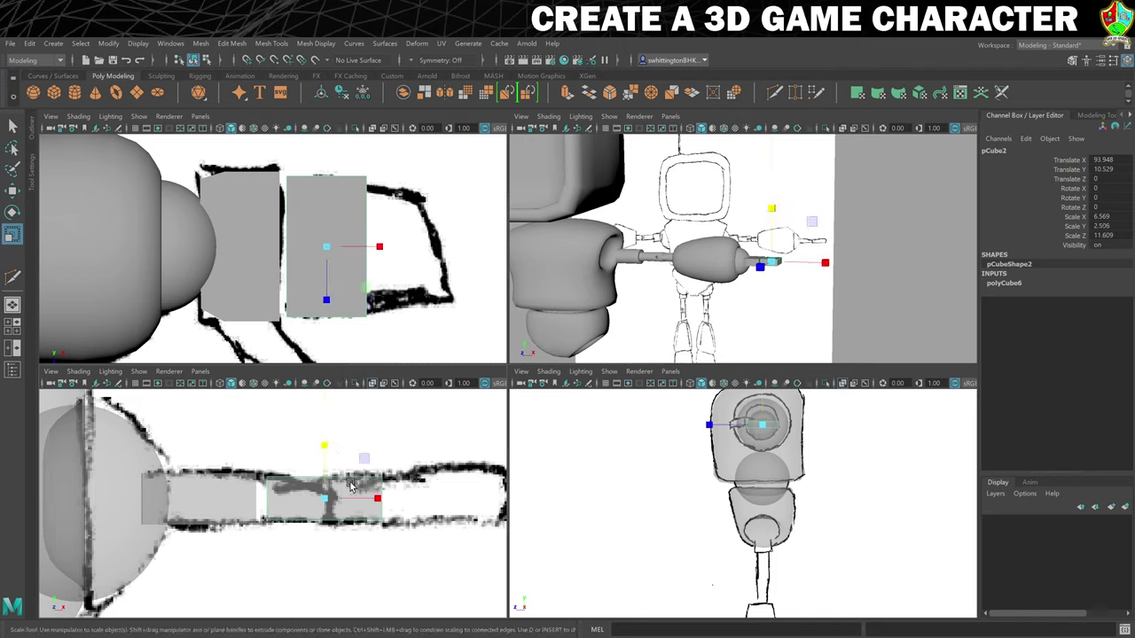
key("w")
left_click_drag(376, 497, 376, 495)
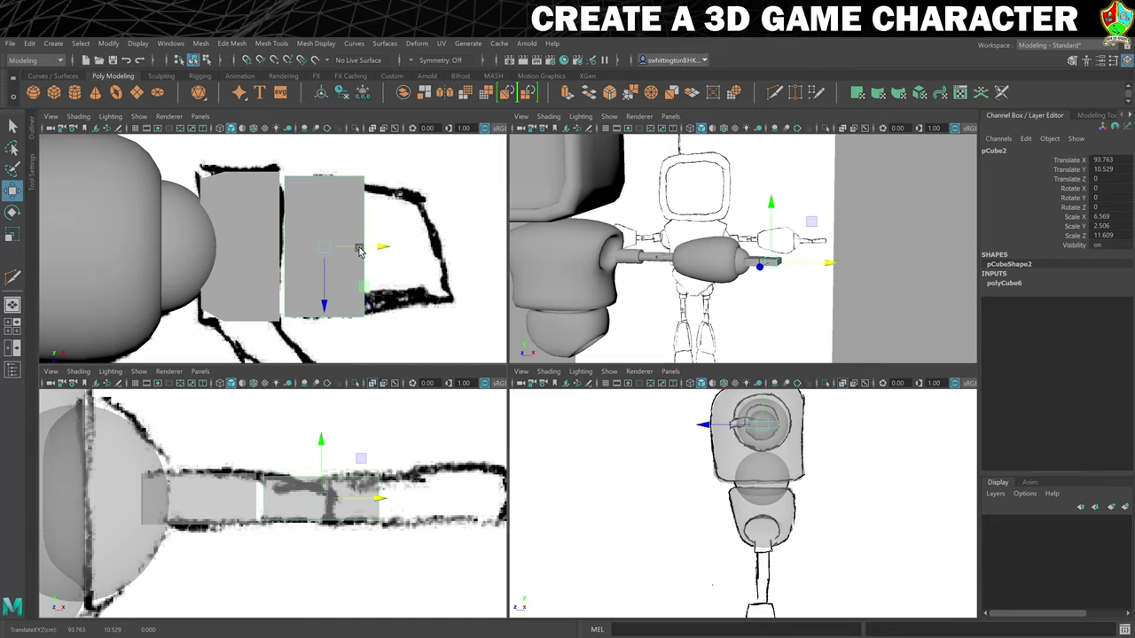
Taper the second block toward the fingertips by bringing its outer-end vertices inward to fit the sketched hand outline.
right_click(368, 213)
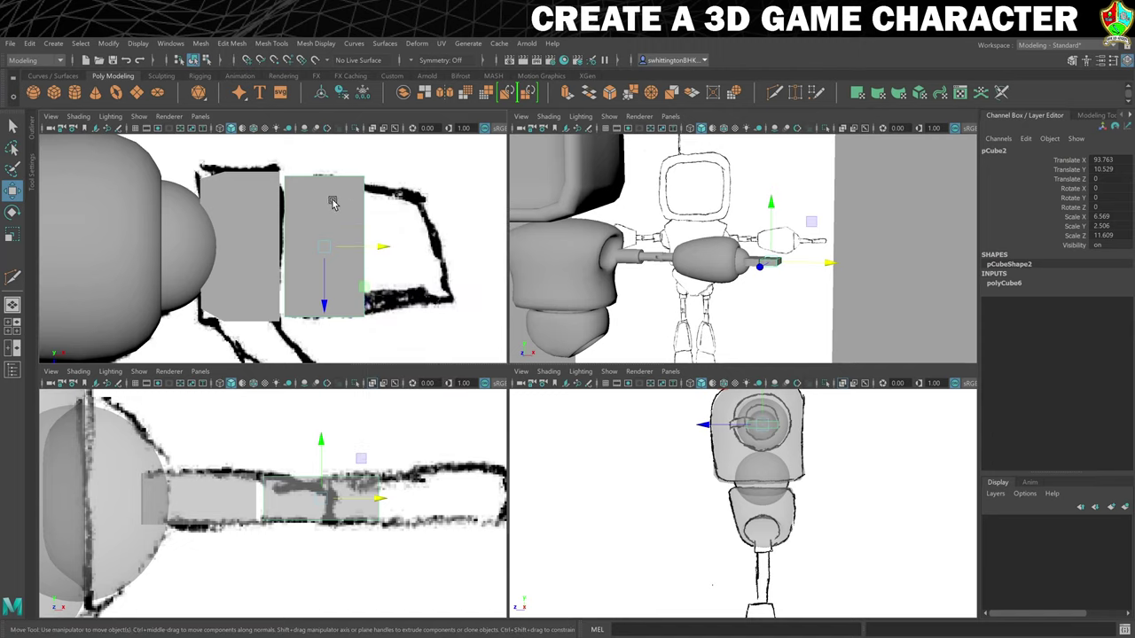
right_click_drag(333, 203, 271, 196)
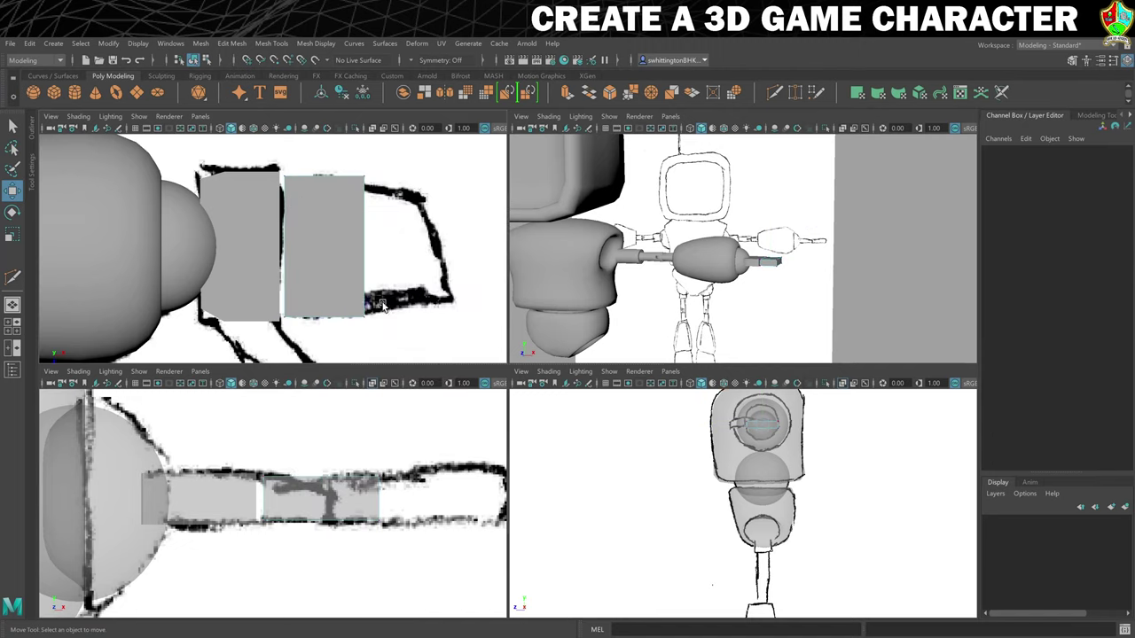
left_click(378, 345)
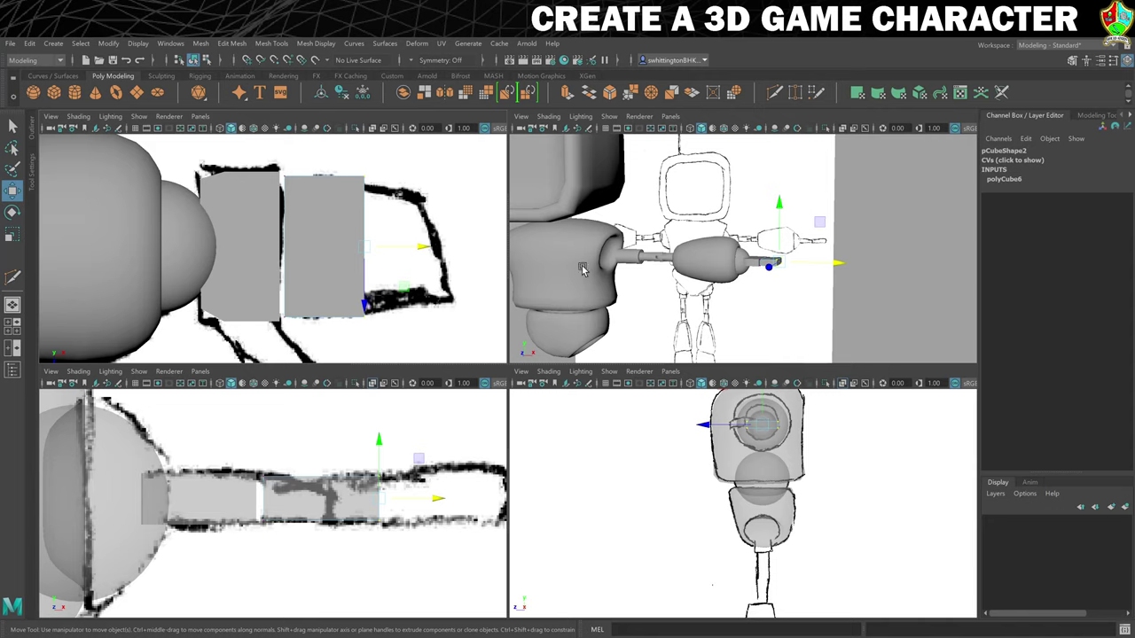
scroll(777, 278, "up", 5)
left_click_drag(812, 292, 603, 288, "alt")
key("r")
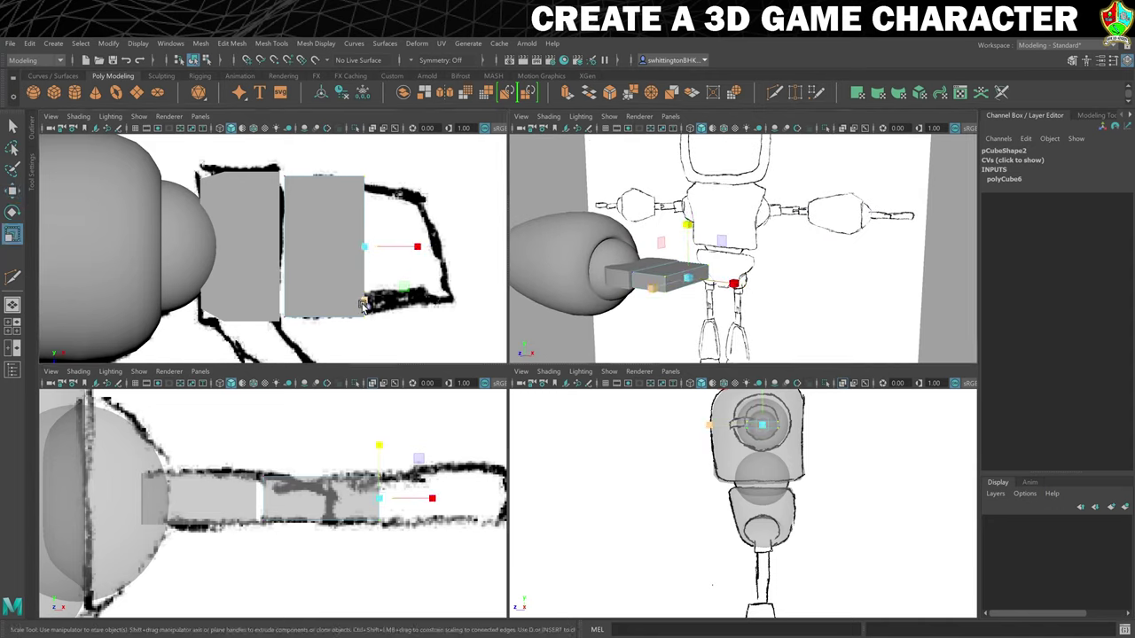
left_click(363, 302)
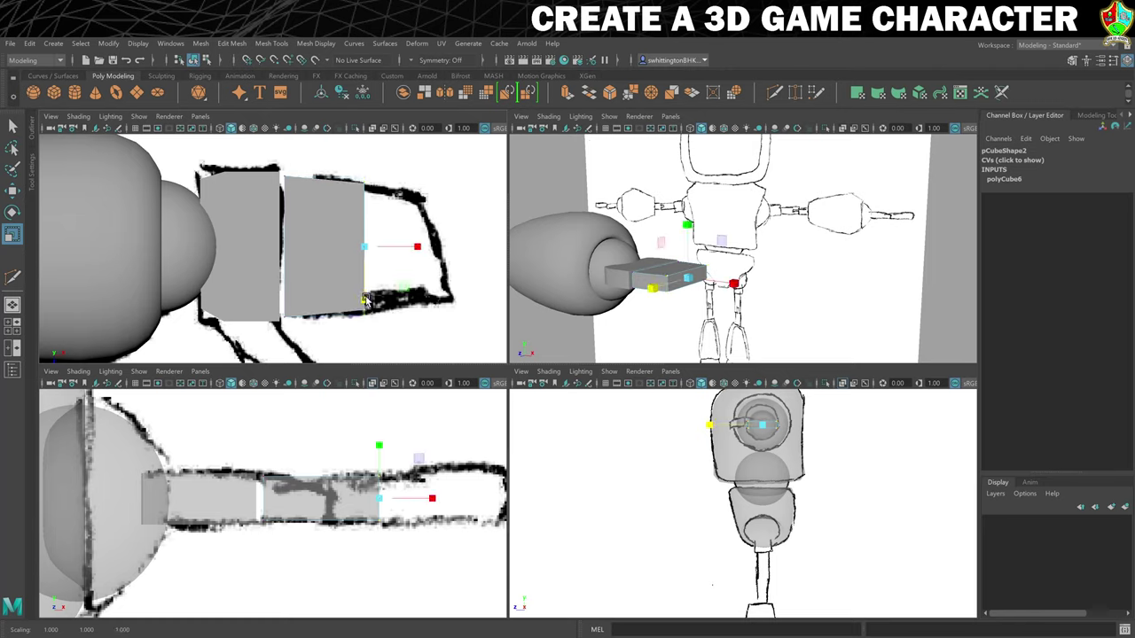
key("w")
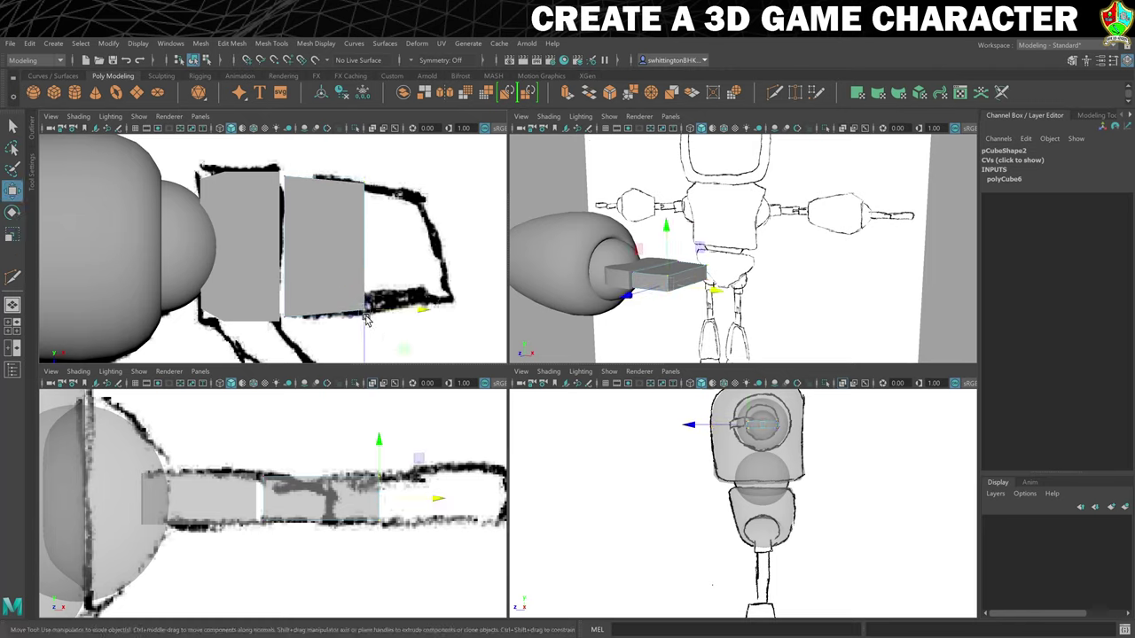
left_click_drag(366, 321, 368, 333)
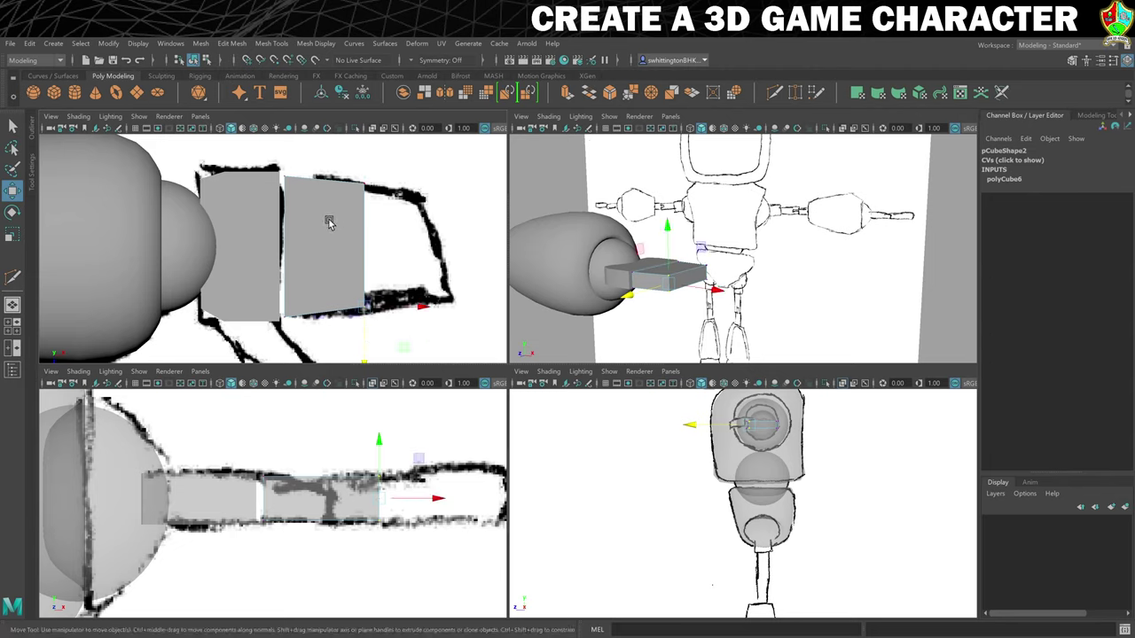
Return to object mode and rename the palm block L_Hand1 and the tapered second block L_Hand2.
right_click_drag(251, 220, 266, 212)
left_click(248, 219)
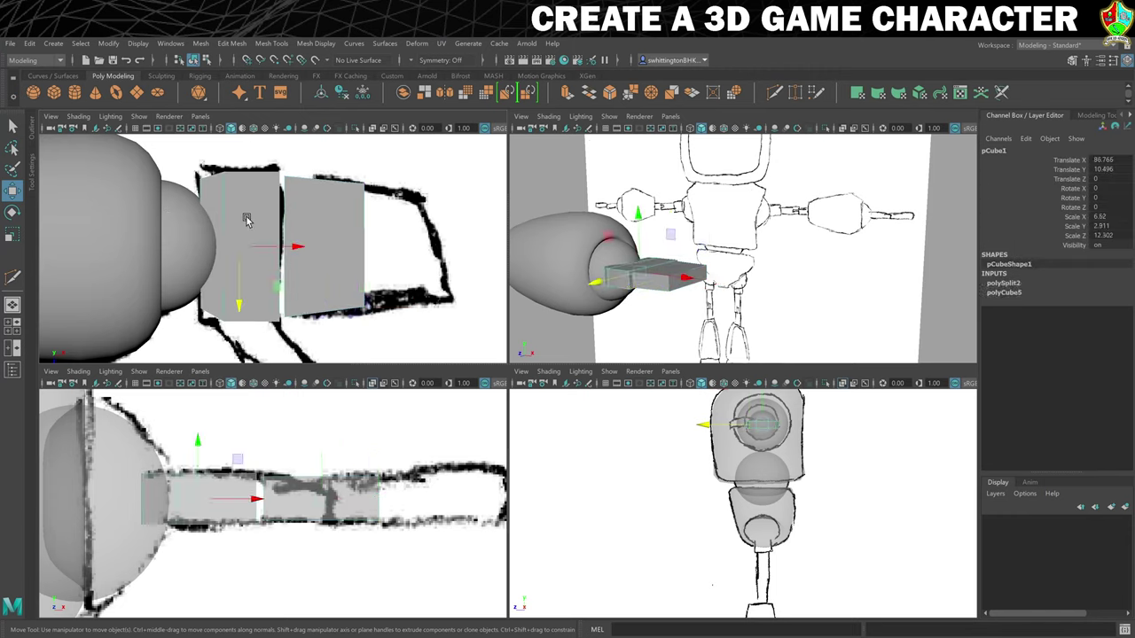
left_click(992, 151)
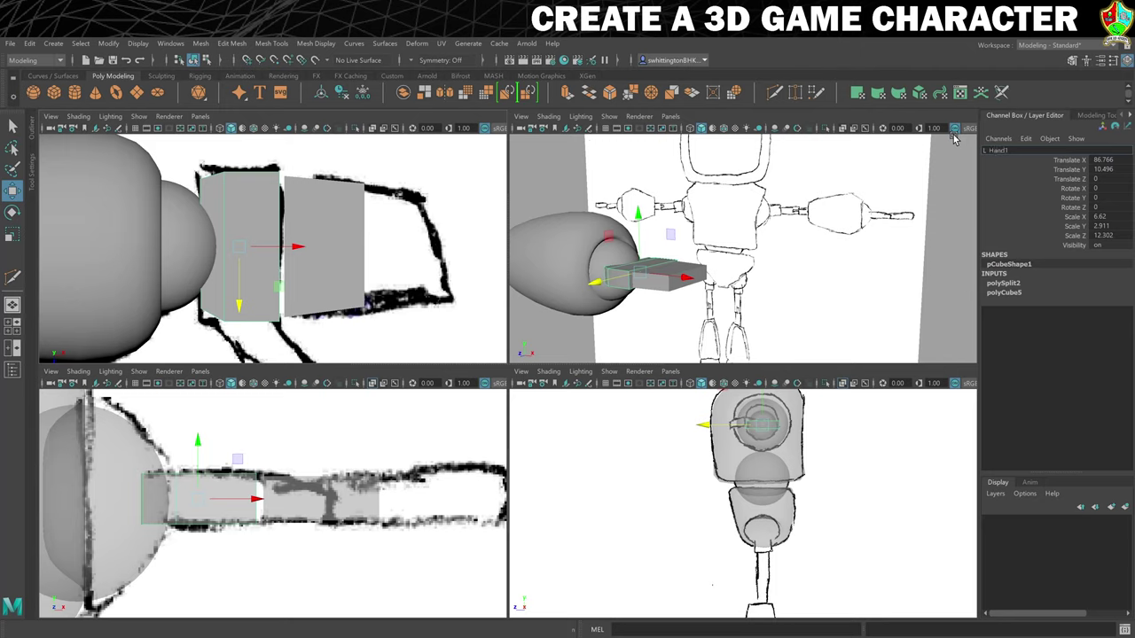
type("L_Hand1")
key("Return")
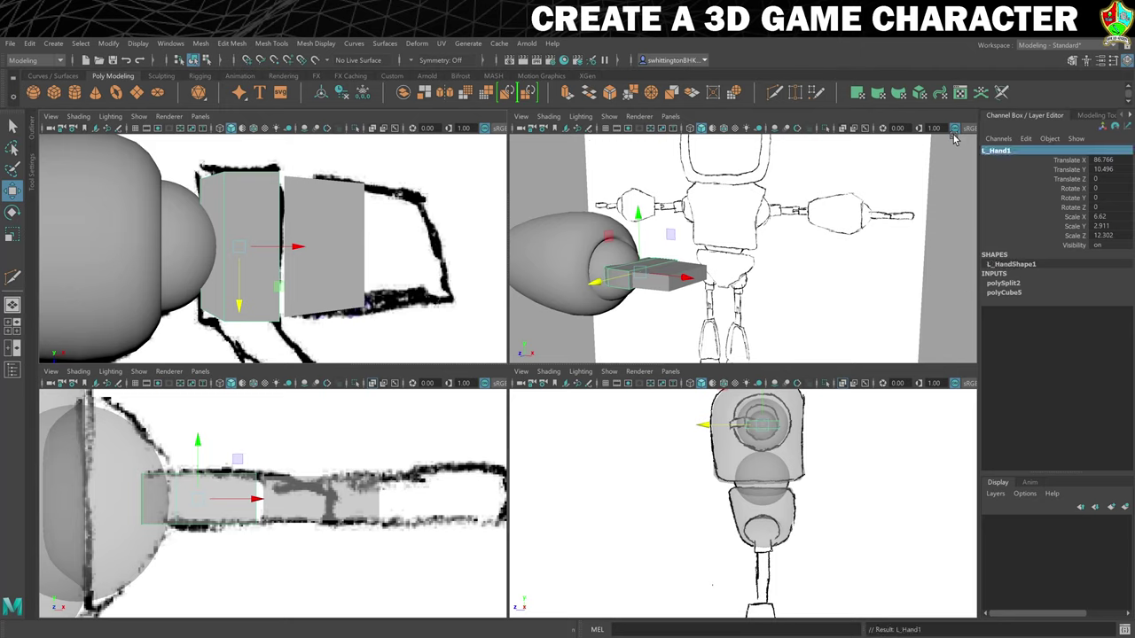
left_click(329, 207)
left_click(986, 150)
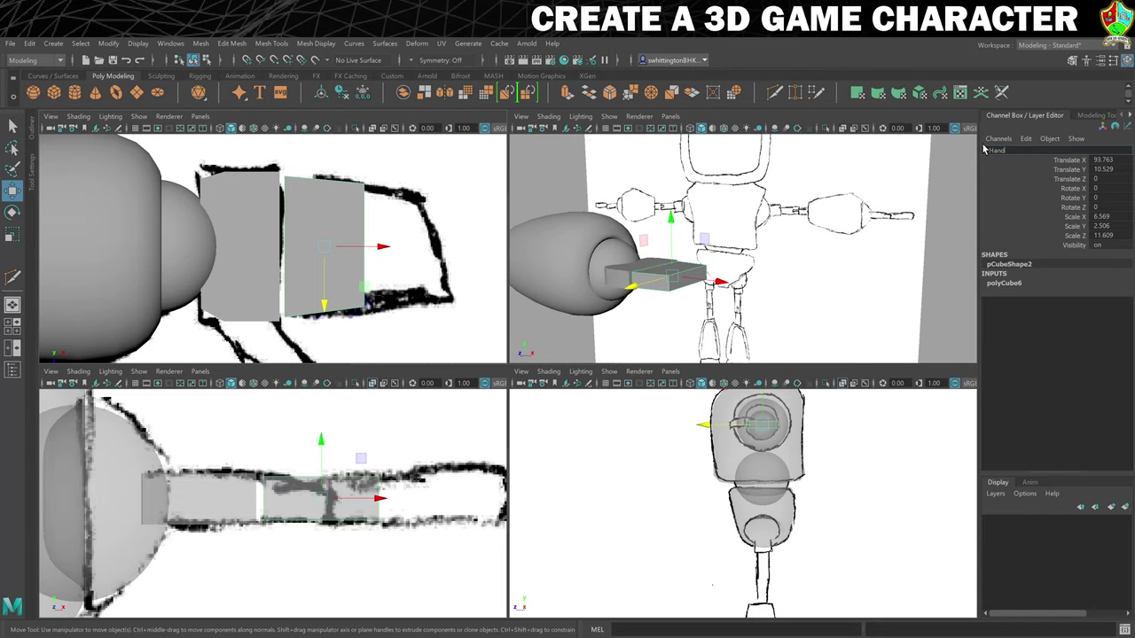
key("Return")
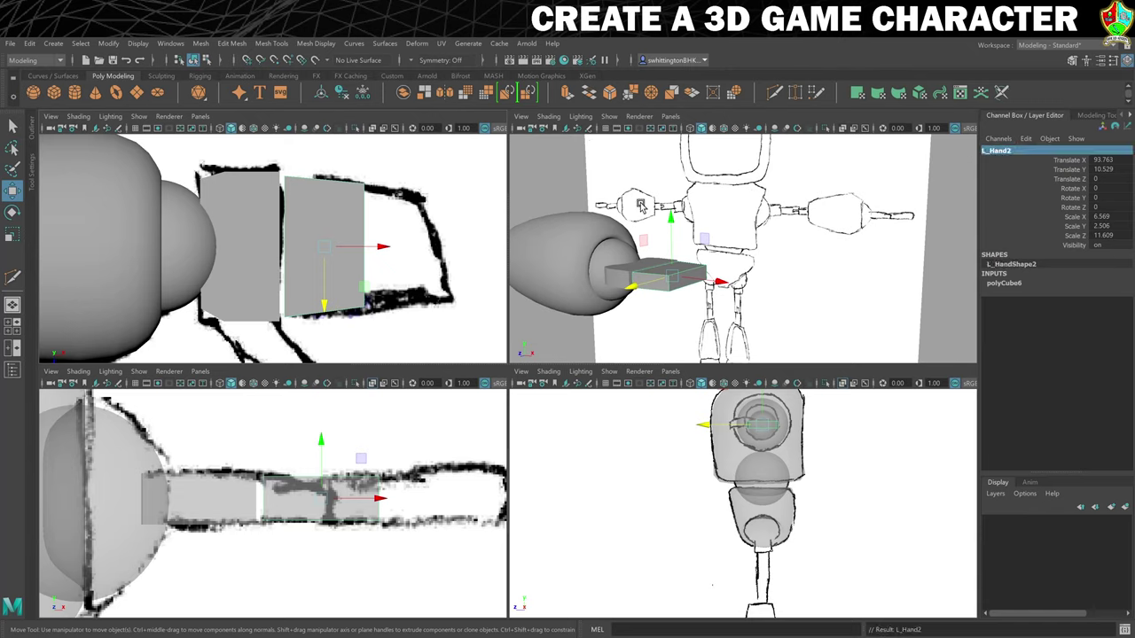
Duplicate L_Hand2, move the copy outward to about X 100.878, and rename it L_Fingers.
left_click(325, 208)
key("ctrl+d")
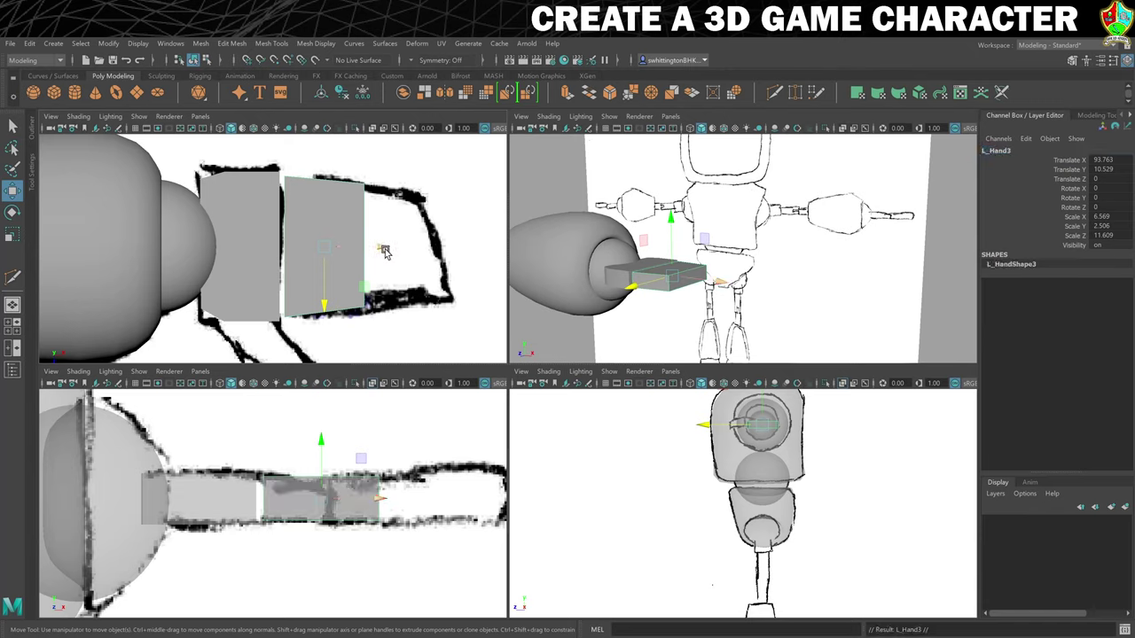
left_click_drag(381, 248, 468, 251)
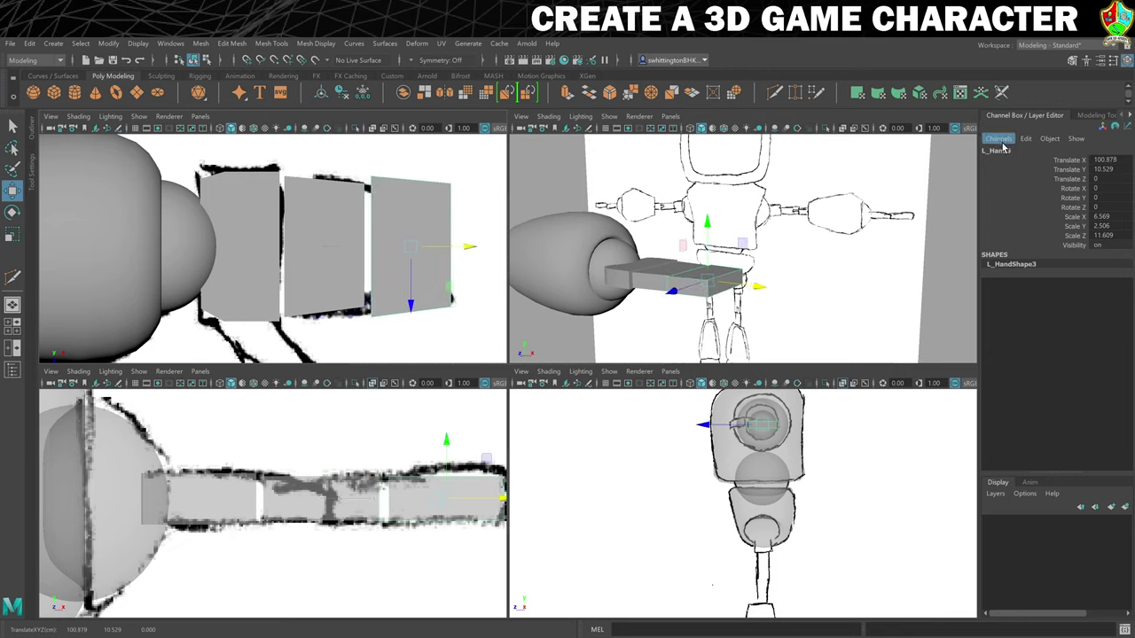
double_click(996, 150)
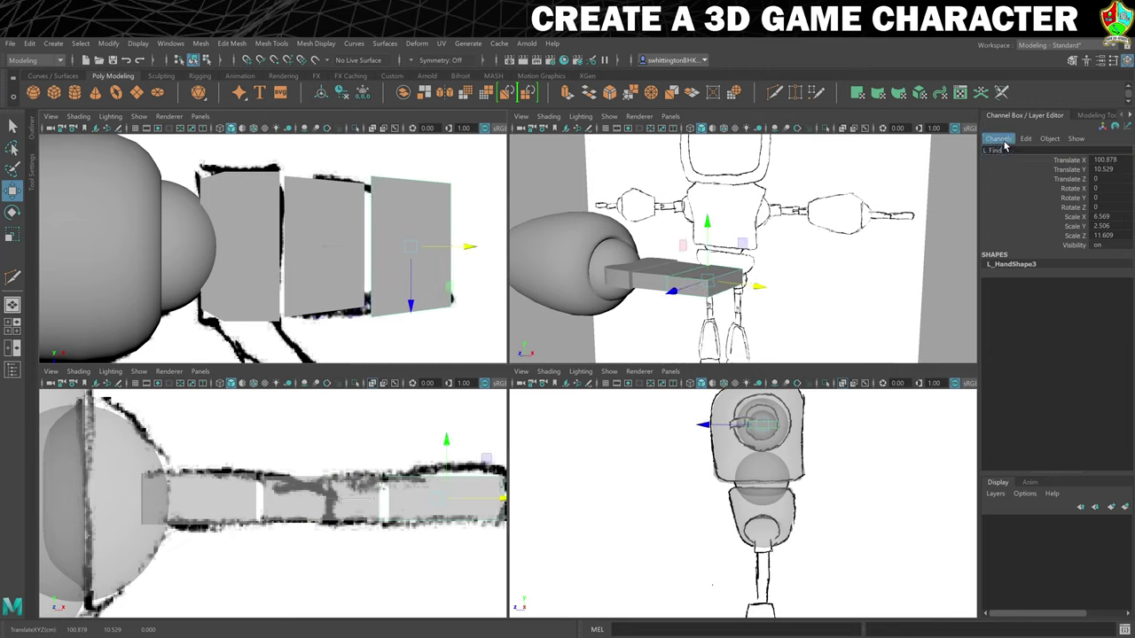
type("L_Fingers")
key("Return")
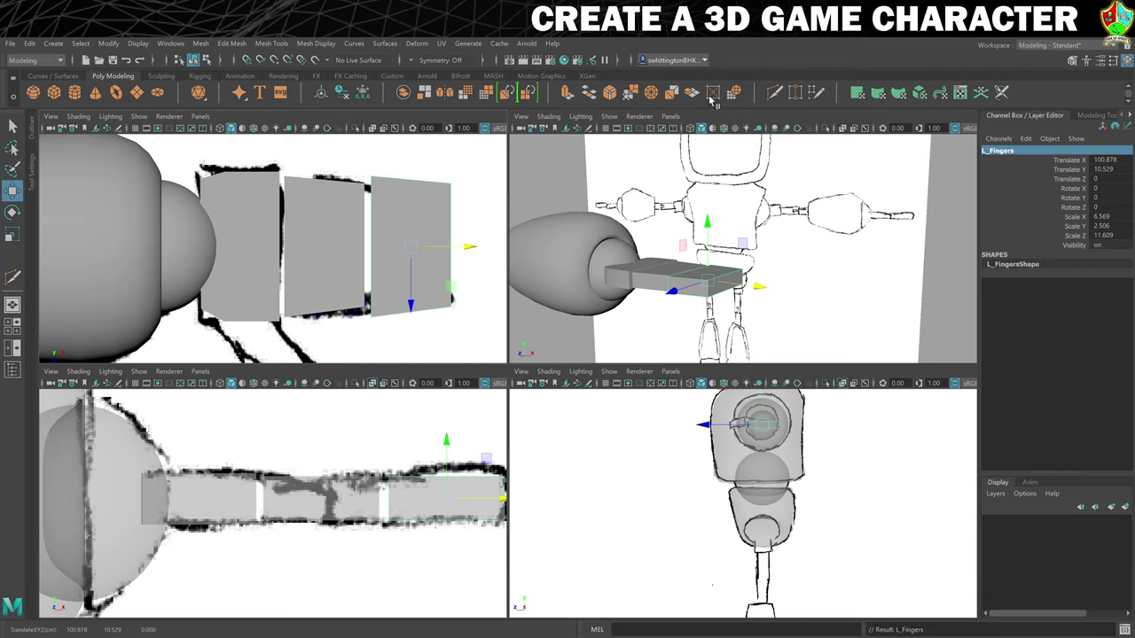
Reshape L_Fingers in vertex mode by pulling its inner and outer corners onto the sketched fingertip outline.
right_click(387, 219)
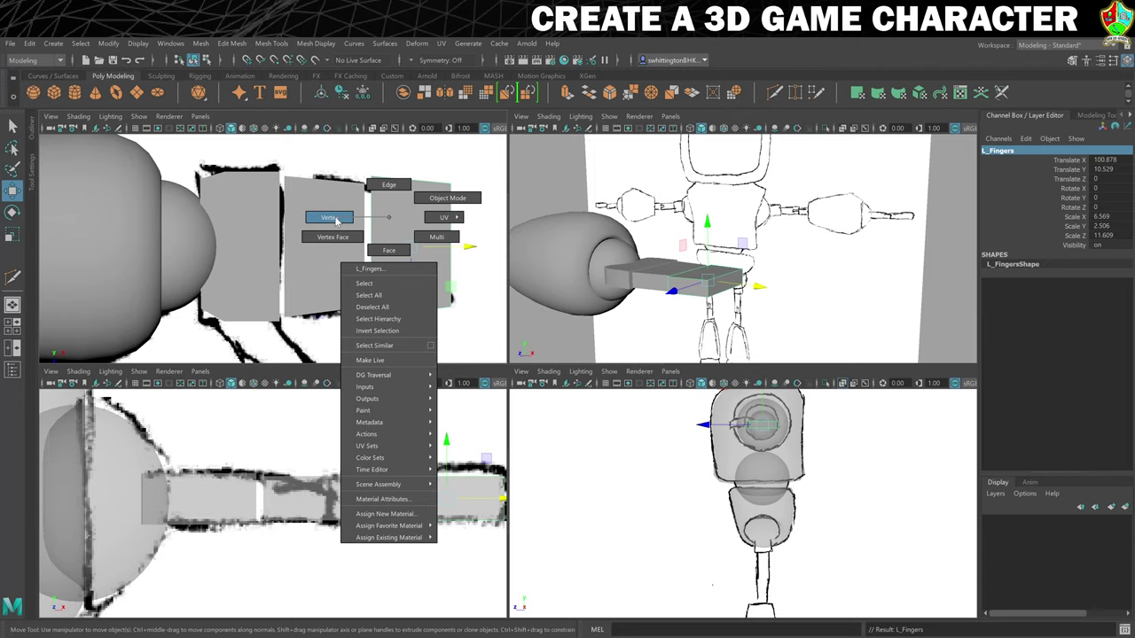
left_click(330, 218)
left_click(394, 192)
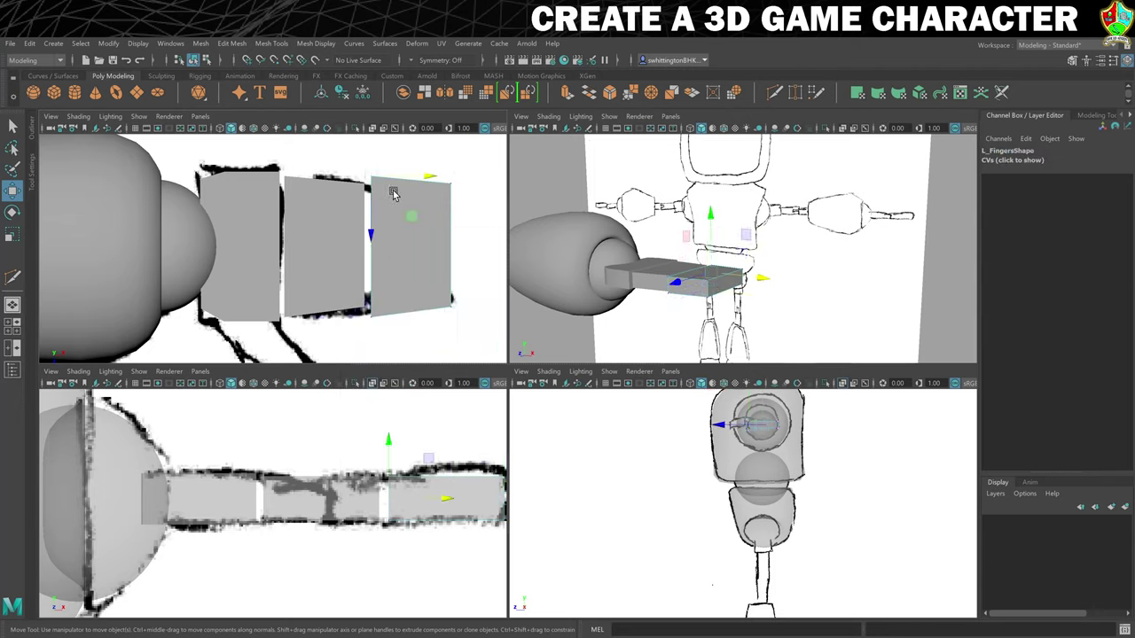
left_click_drag(370, 236, 371, 246)
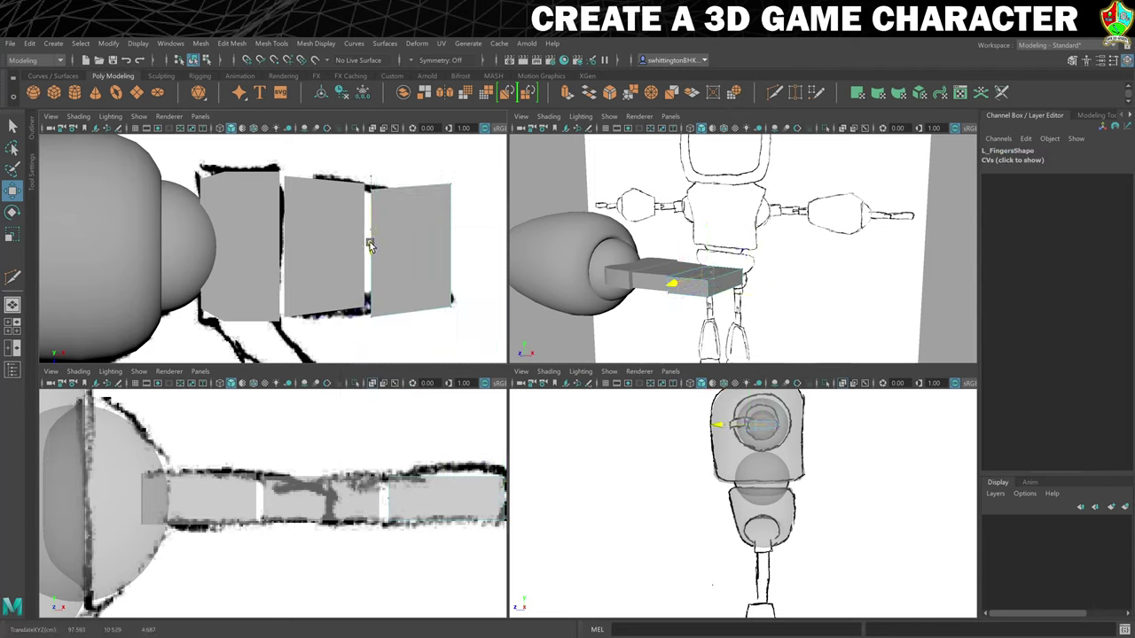
left_click_drag(337, 311, 373, 329)
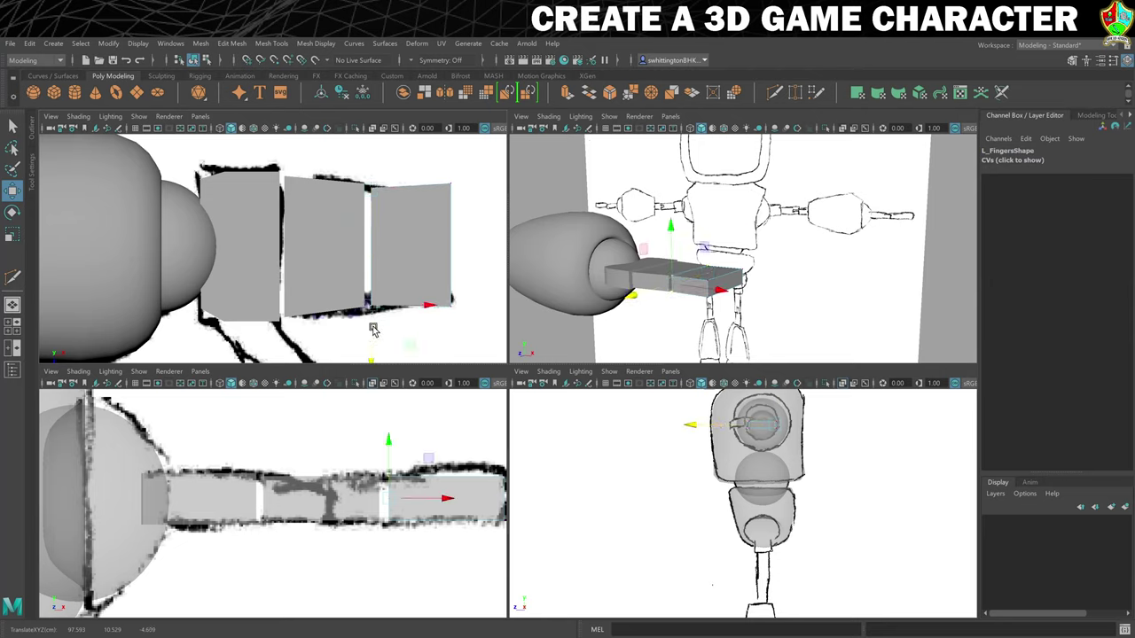
left_click_drag(429, 279, 489, 337)
left_click_drag(404, 168, 459, 234)
middle_click_drag(499, 231, 417, 201, "alt")
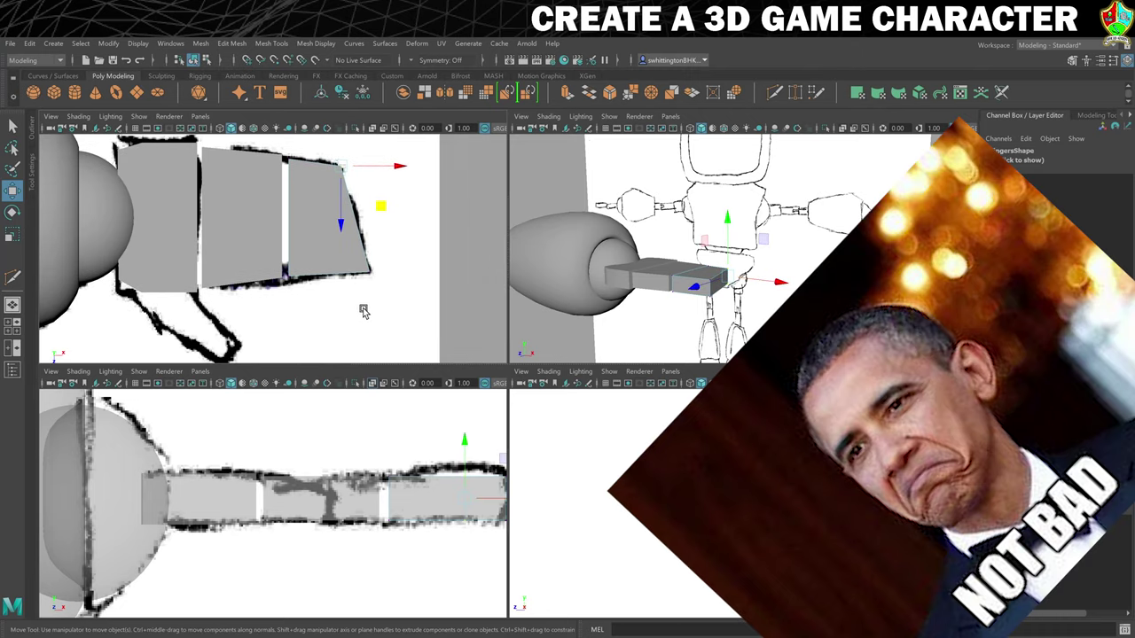
Thin the fingertip end of L_Fingers by scaling its outer vertices down in Y.
left_click_drag(623, 302, 614, 280, "alt")
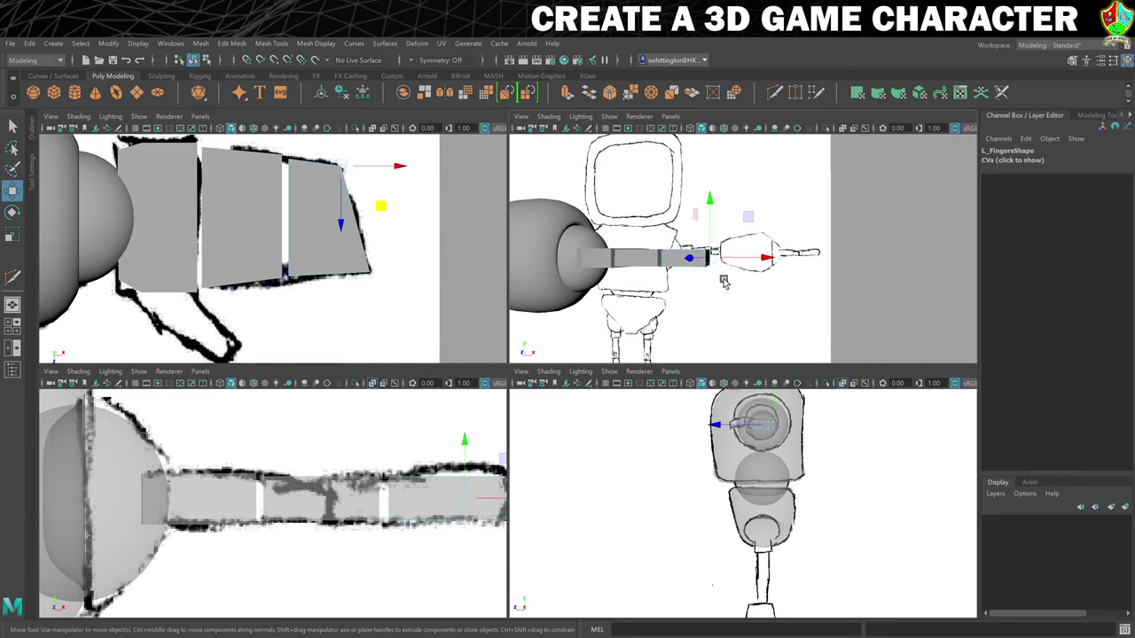
left_click_drag(724, 281, 733, 300)
key("r")
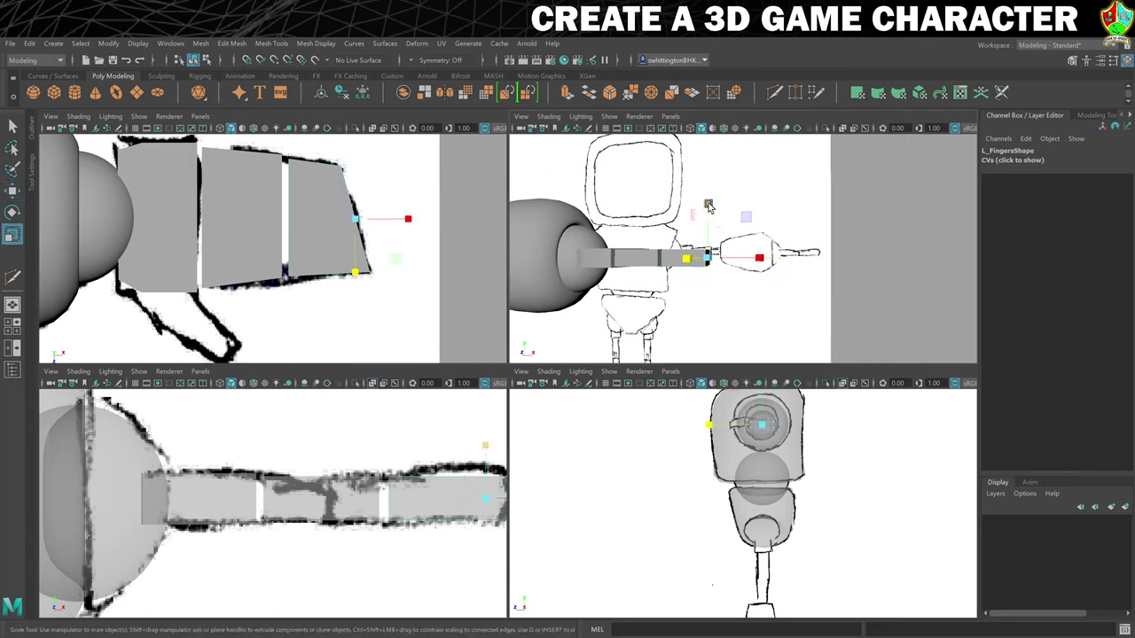
left_click_drag(709, 206, 709, 227)
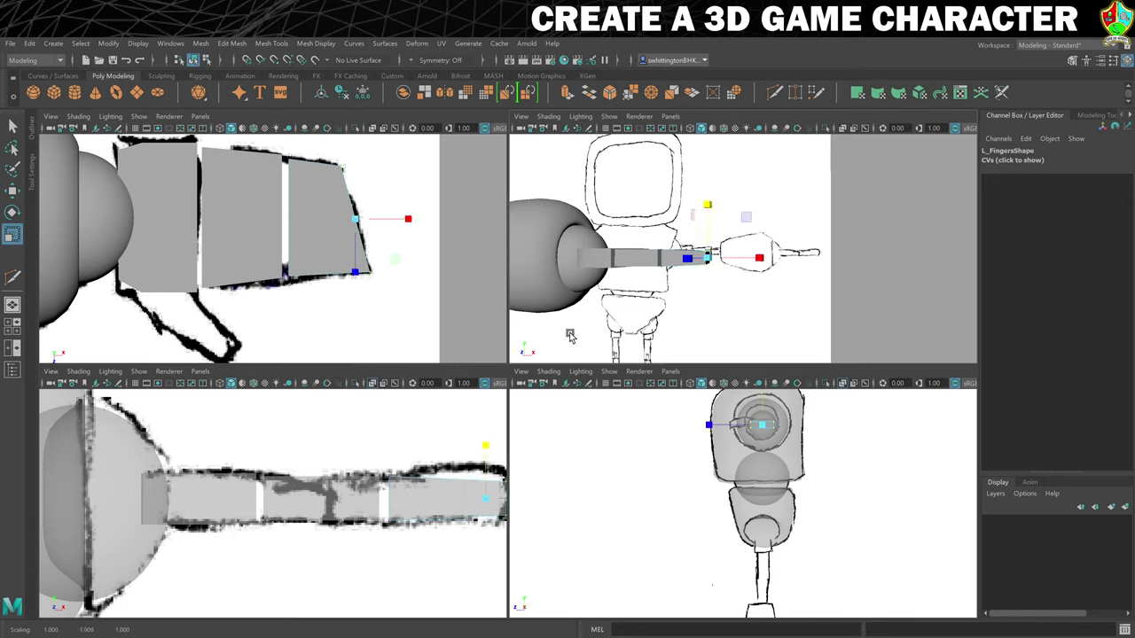
Duplicate L_Hand2 in object mode, move the copy below the palm to about X 89.235, Z 12.422, and rename it L_Thumb1.
scroll(341, 284, "down", 2)
middle_click_drag(341, 281, 429, 300, "alt")
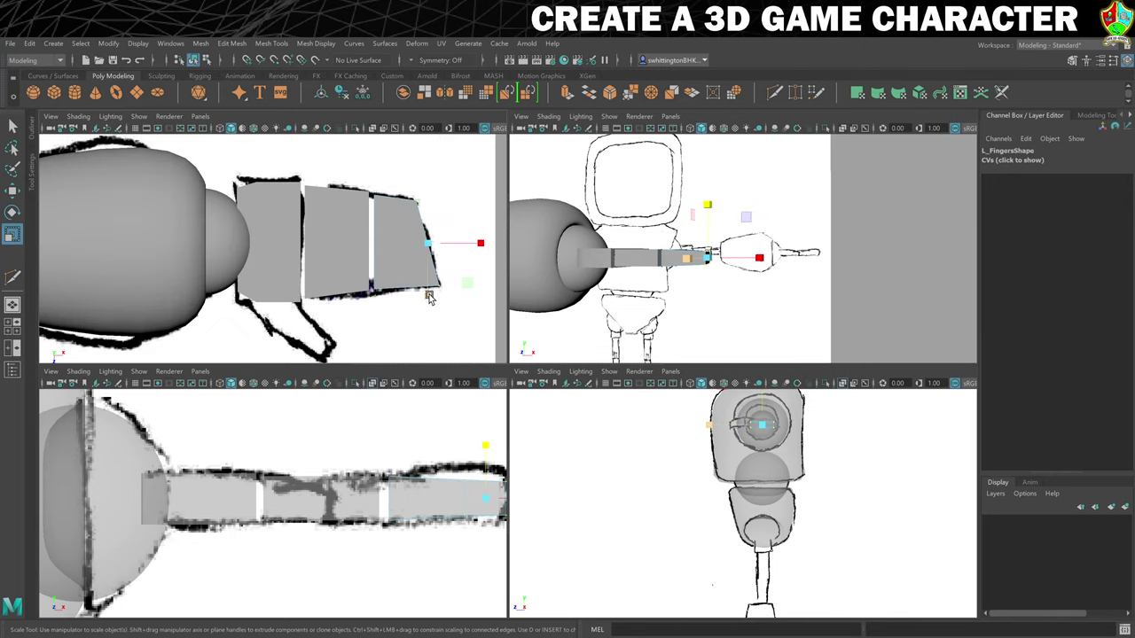
right_click_drag(429, 299, 463, 198)
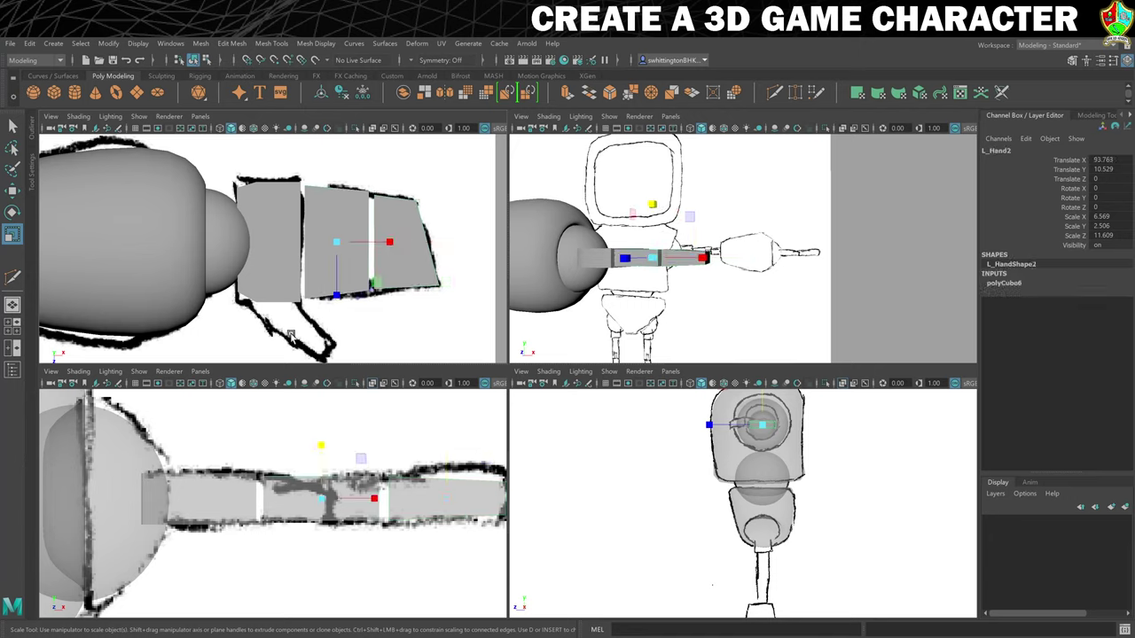
mouse_move(341, 304)
middle_mouse_down("alt")
mouse_move(353, 282)
mouse_move(365, 291)
middle_mouse_up("alt")
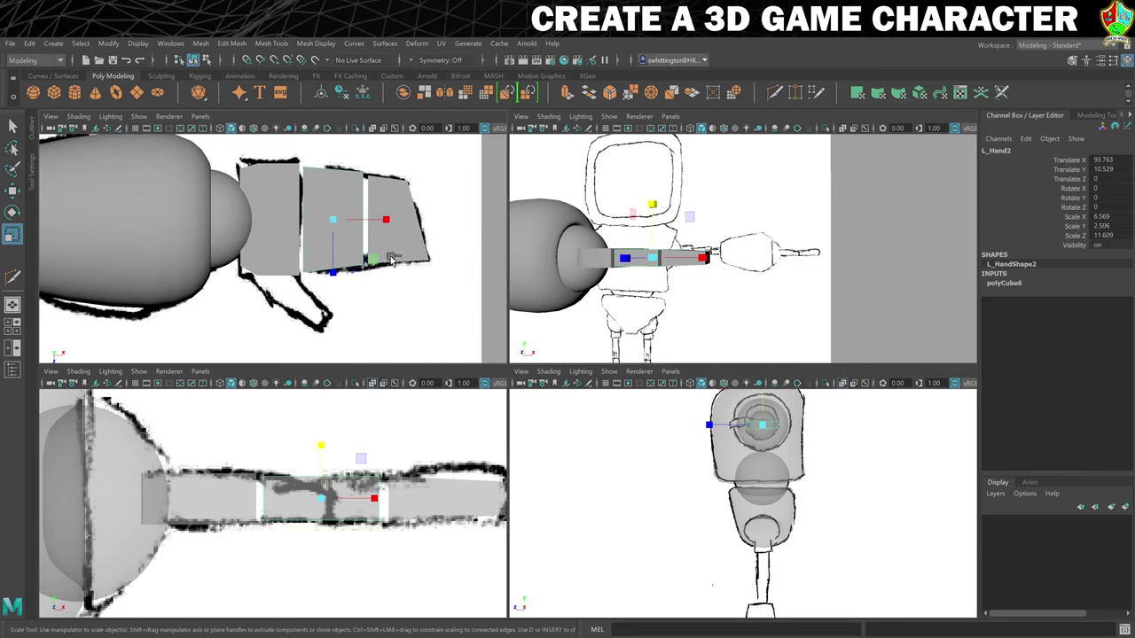
key("ctrl+d")
key("e")
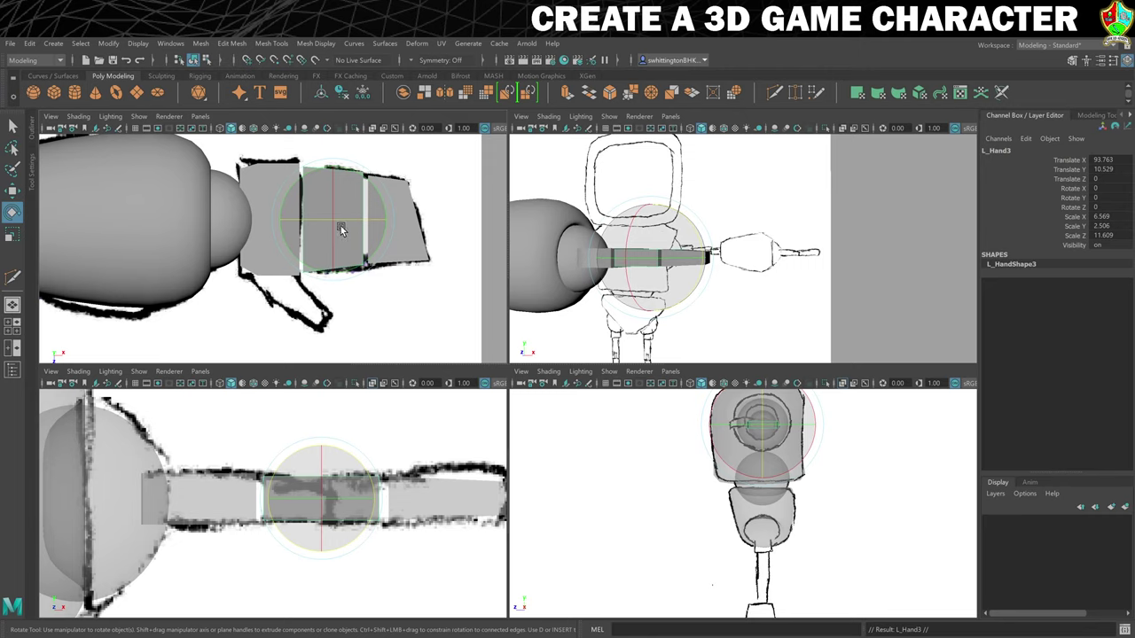
key("w")
left_click_drag(332, 223, 302, 329)
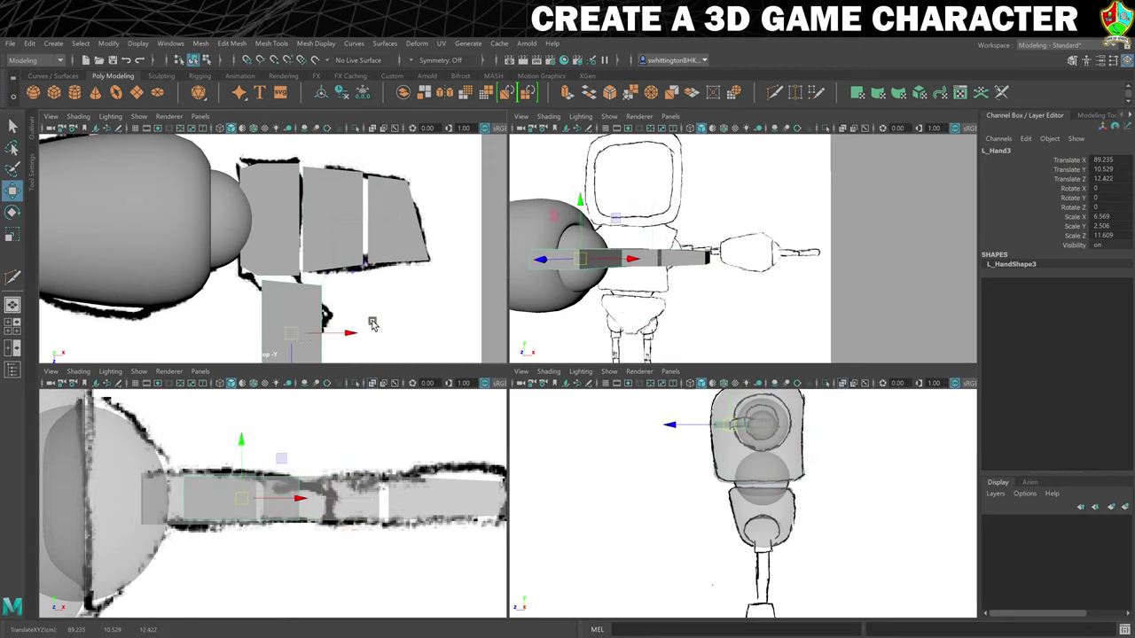
double_click(997, 151)
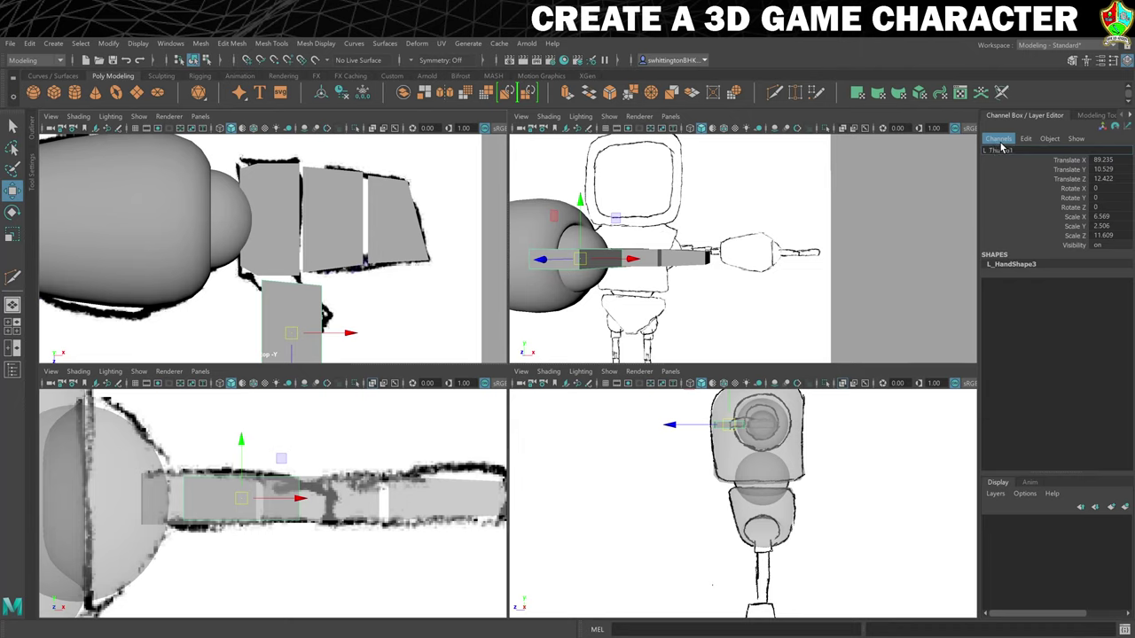
key("Return")
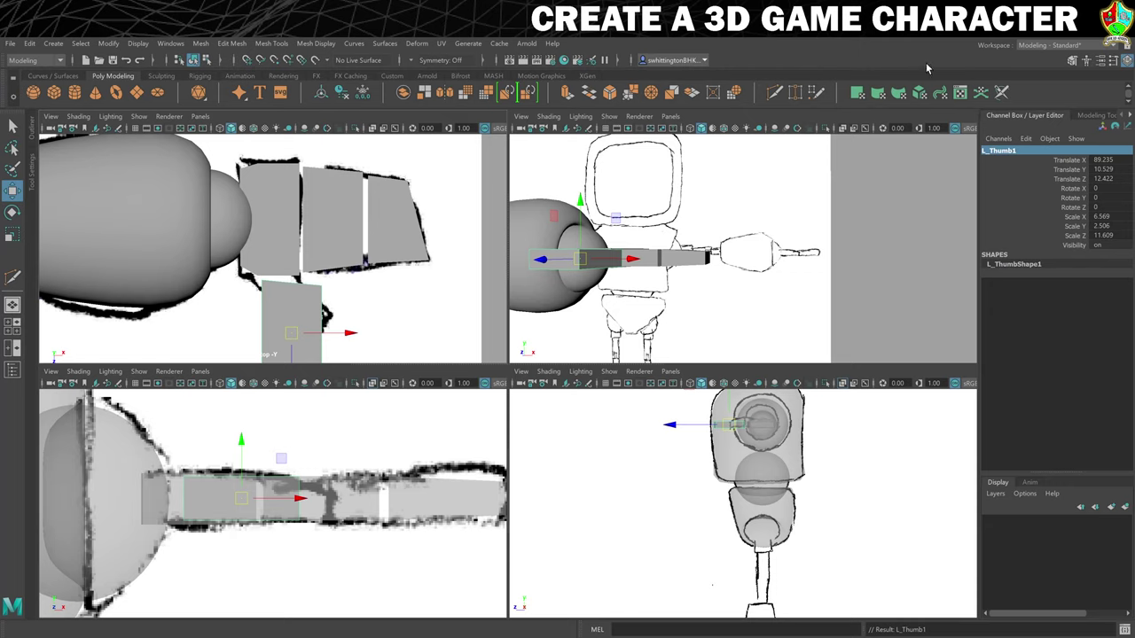
Rotate L_Thumb1 to about -61.295 in Y, scale it to about 4.859 in X and 3.623 in Z, and move it onto the thumb sketch.
scroll(344, 306, "down", 1)
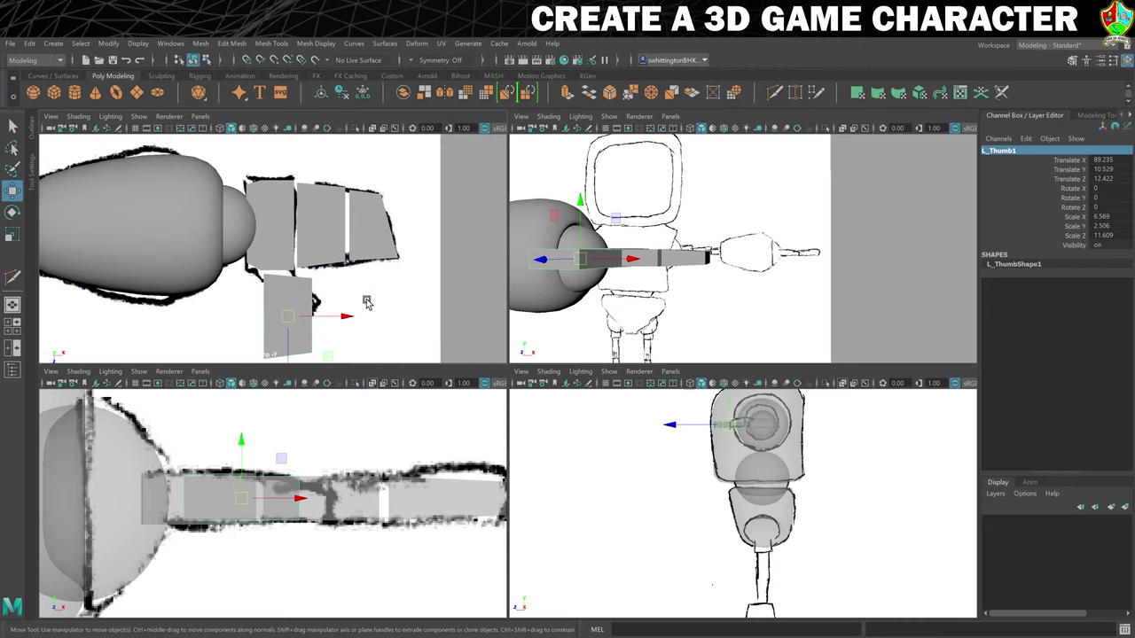
key("e")
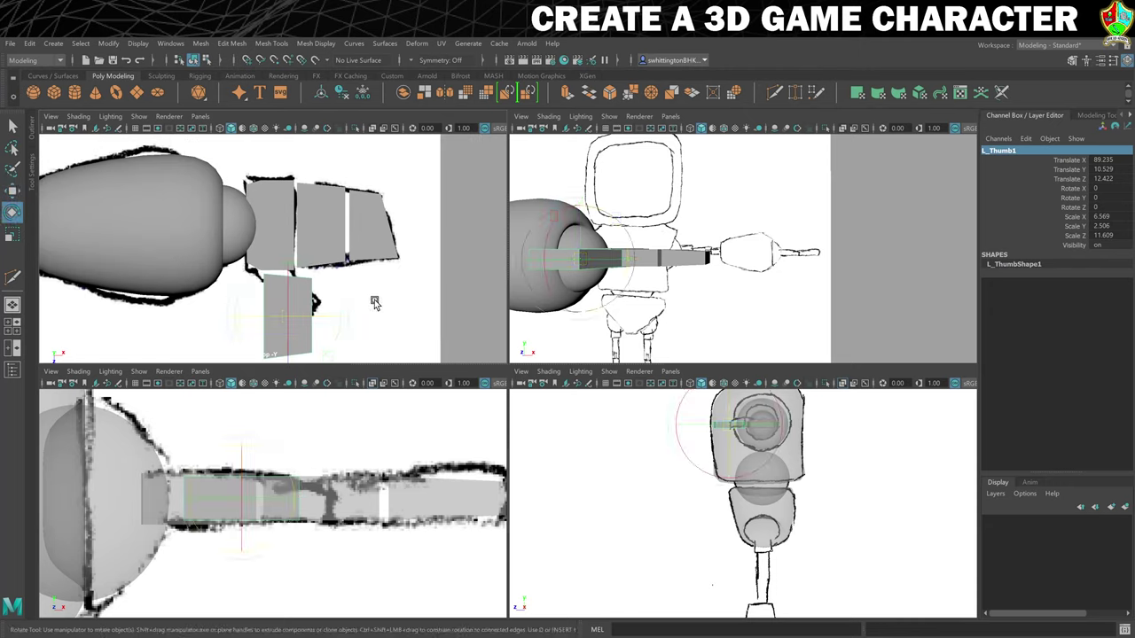
left_click_drag(330, 294, 341, 344)
key("r")
left_click_drag(241, 341, 271, 324)
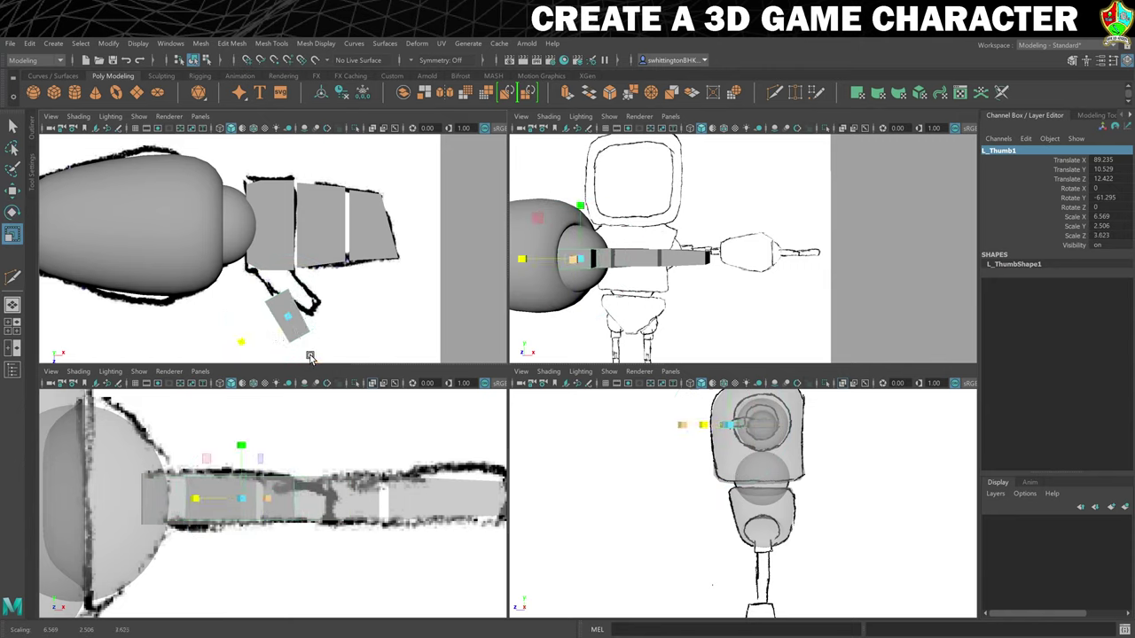
left_click_drag(310, 357, 323, 328)
key("w")
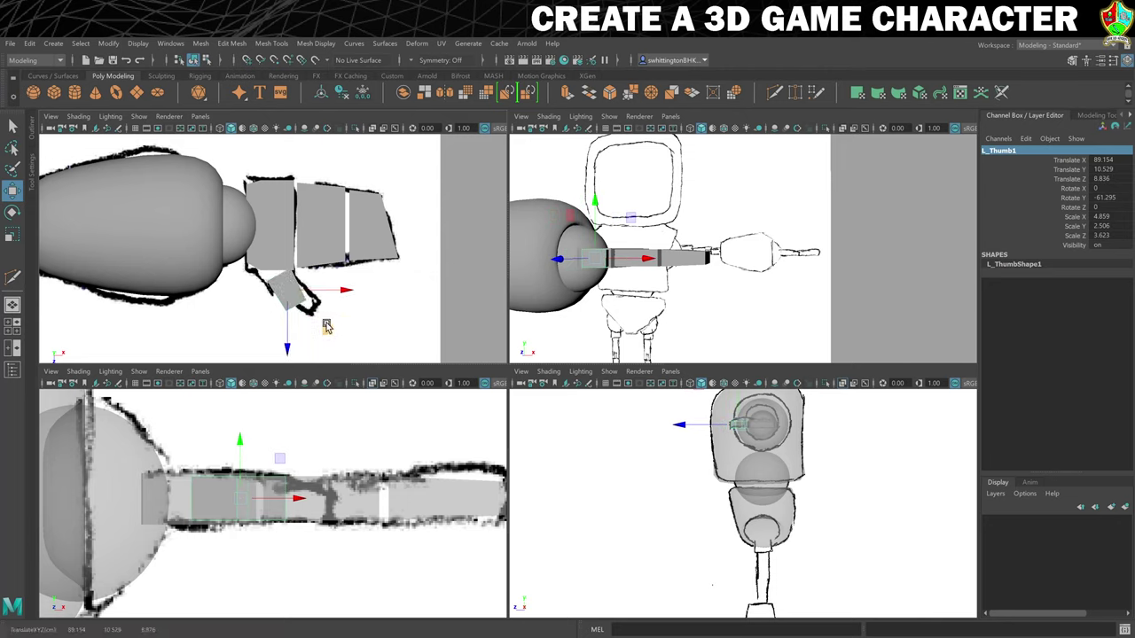
Pull the palm-side corner vertices of L_Thumb1 onto the sketched thumb base along the palm's lower edge.
scroll(331, 316, "up", 5)
middle_click_drag(329, 283, 376, 234, "alt")
right_click_drag(336, 271, 293, 271)
left_click_drag(321, 309, 328, 299)
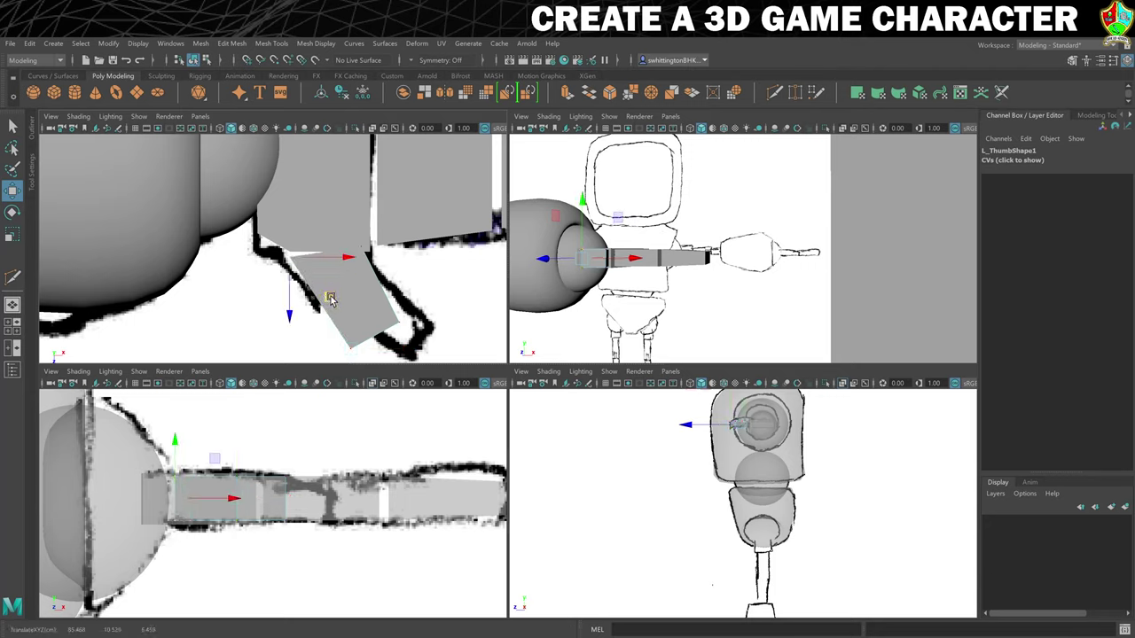
left_click_drag(344, 225, 405, 297)
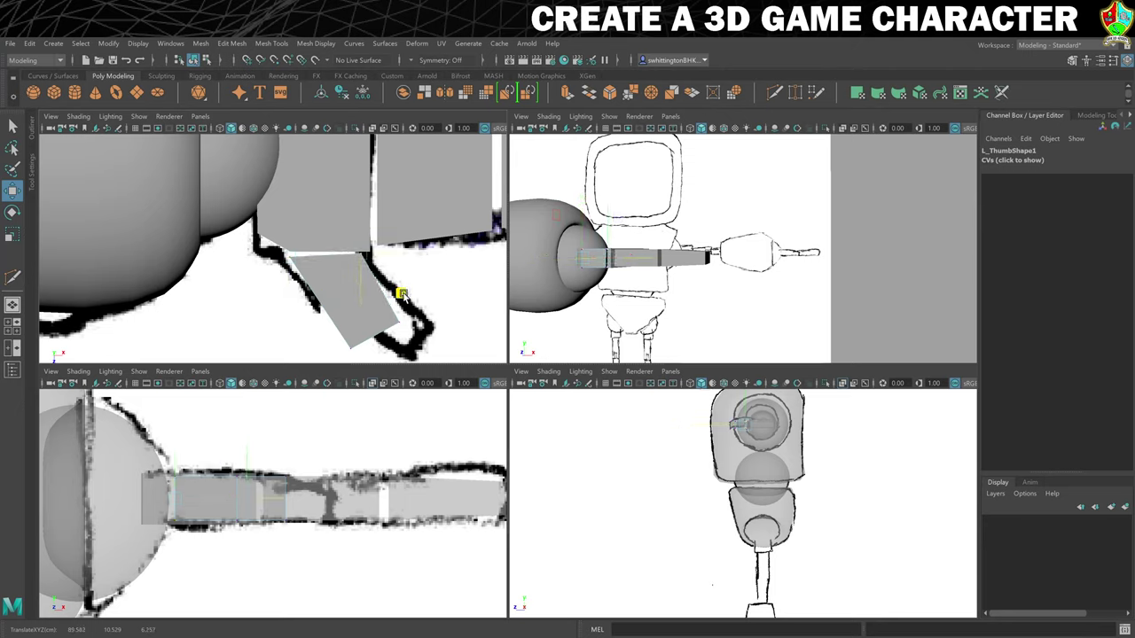
left_click(276, 249)
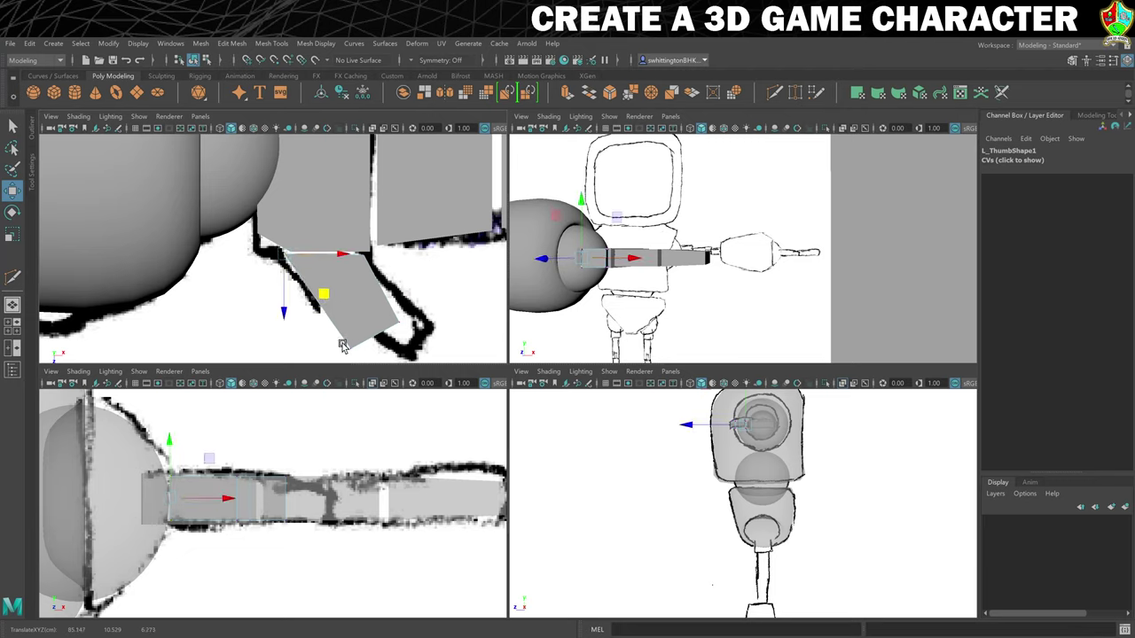
Pull the outer corner vertices of L_Thumb1 in to the sketched thumb joint and refine its inner base corner.
left_click(421, 338)
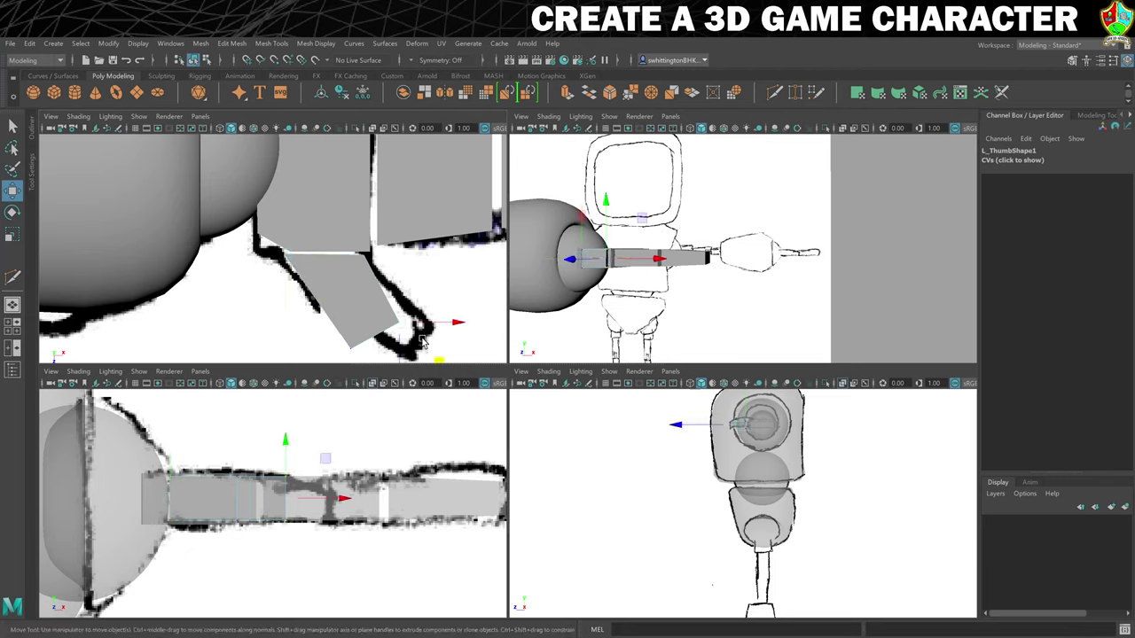
middle_click_drag(436, 359, 427, 324)
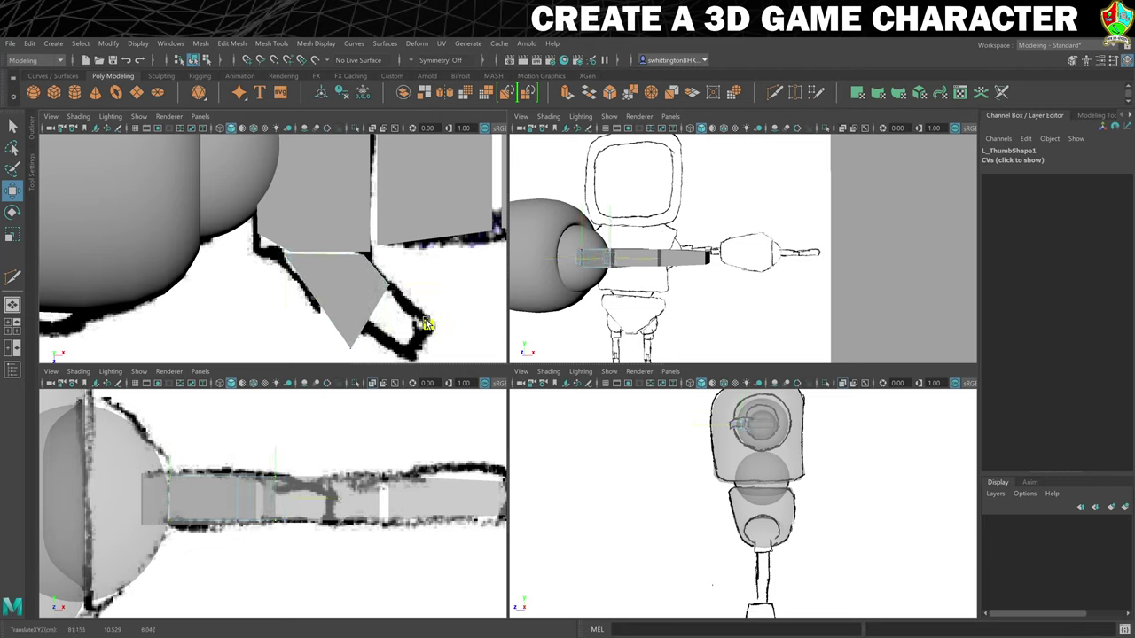
left_click(394, 350)
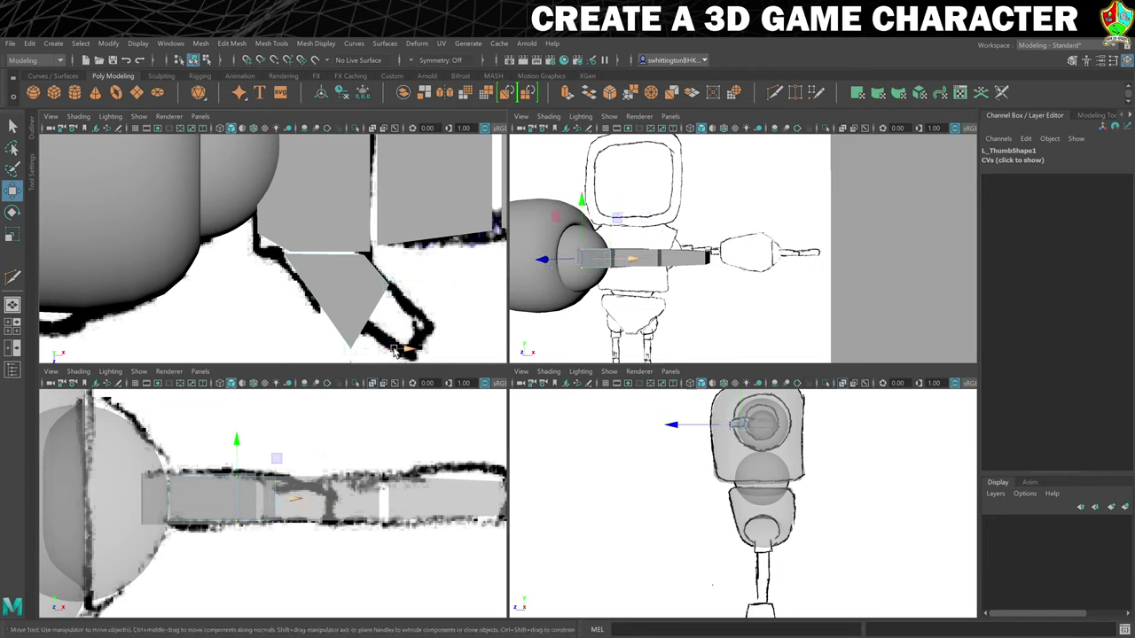
middle_click_drag(432, 327, 433, 272, "alt")
left_click_drag(389, 338, 388, 321)
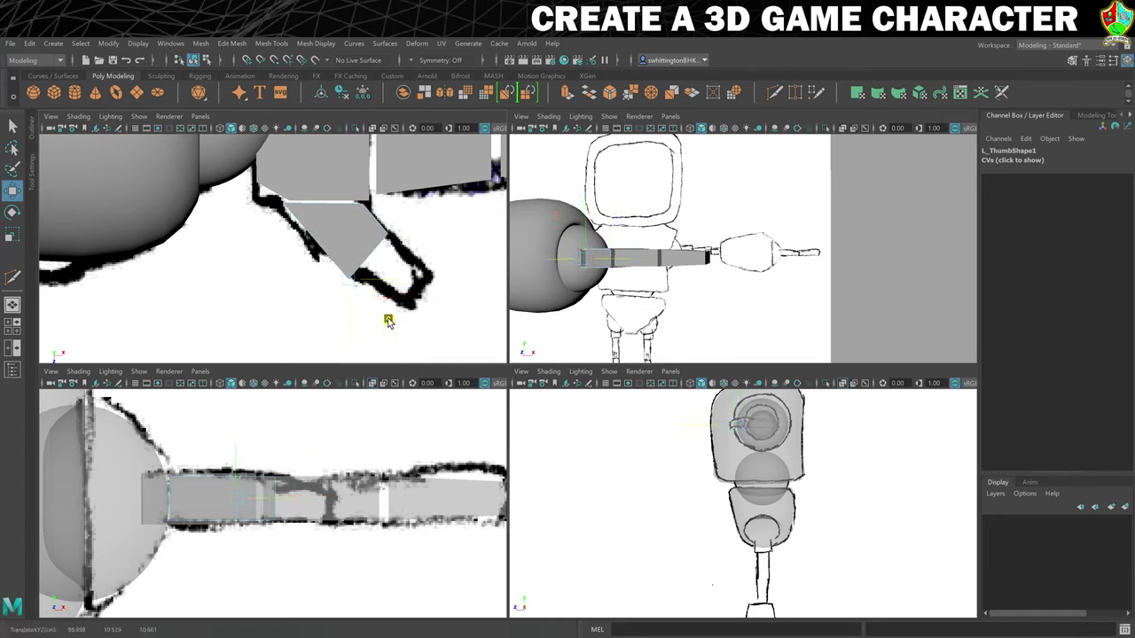
middle_click_drag(387, 321, 384, 312)
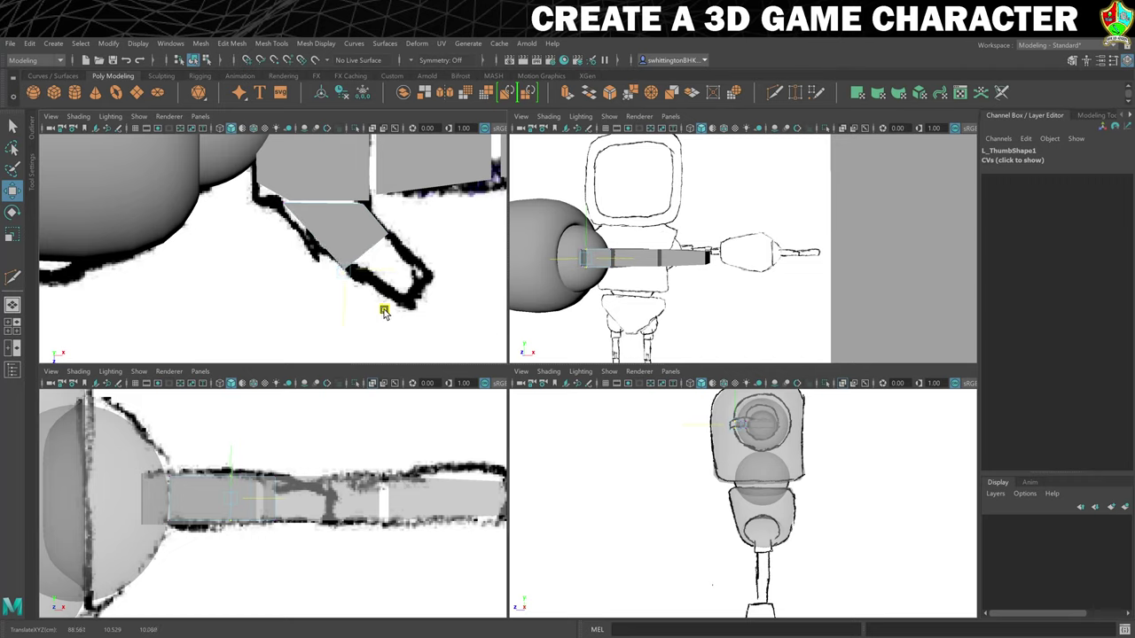
left_click_drag(384, 313, 384, 311)
left_click_drag(268, 187, 316, 245)
scroll(340, 231, "down", 1)
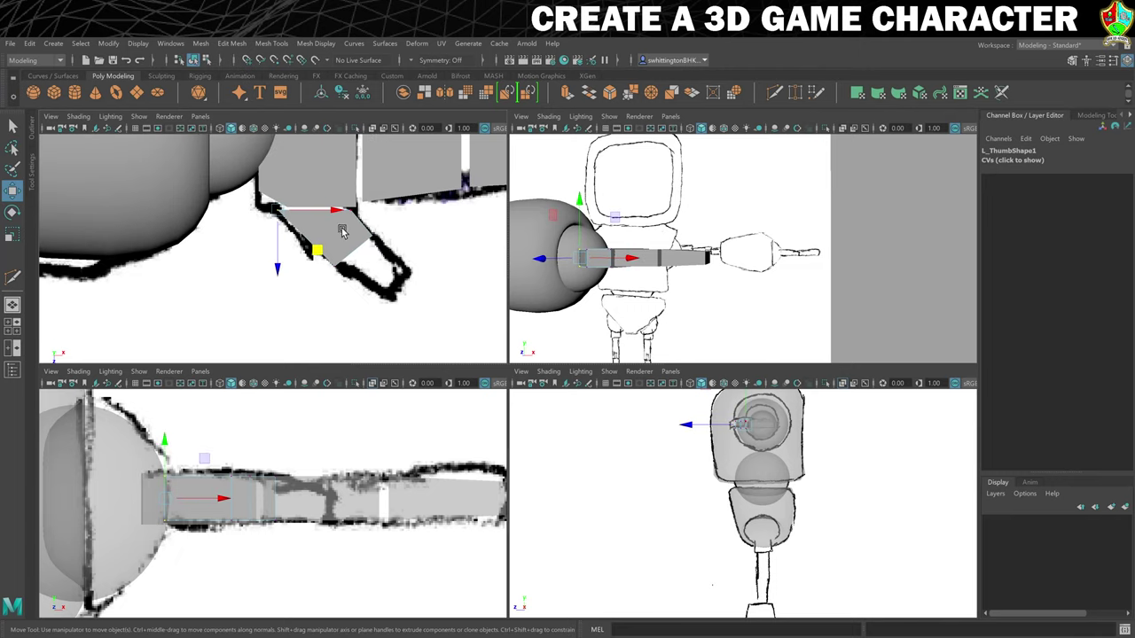
Return to object mode, duplicate L_Thumb1, and move the copy outward to about X 93.538, Z 12.672 for the thumb tip.
right_click(342, 231)
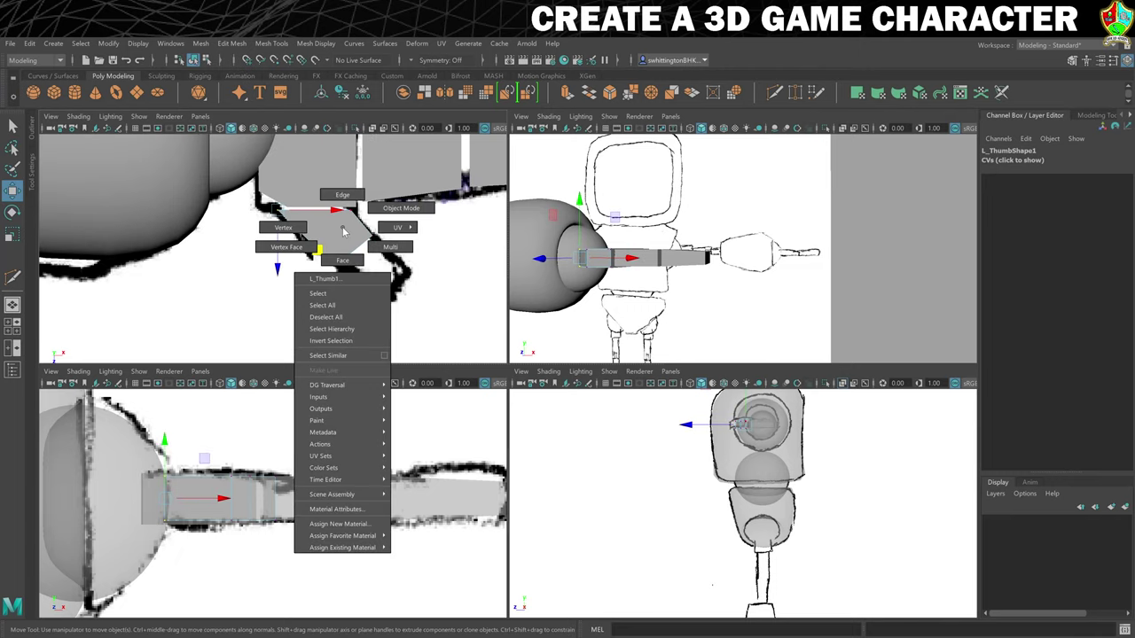
left_click(390, 211)
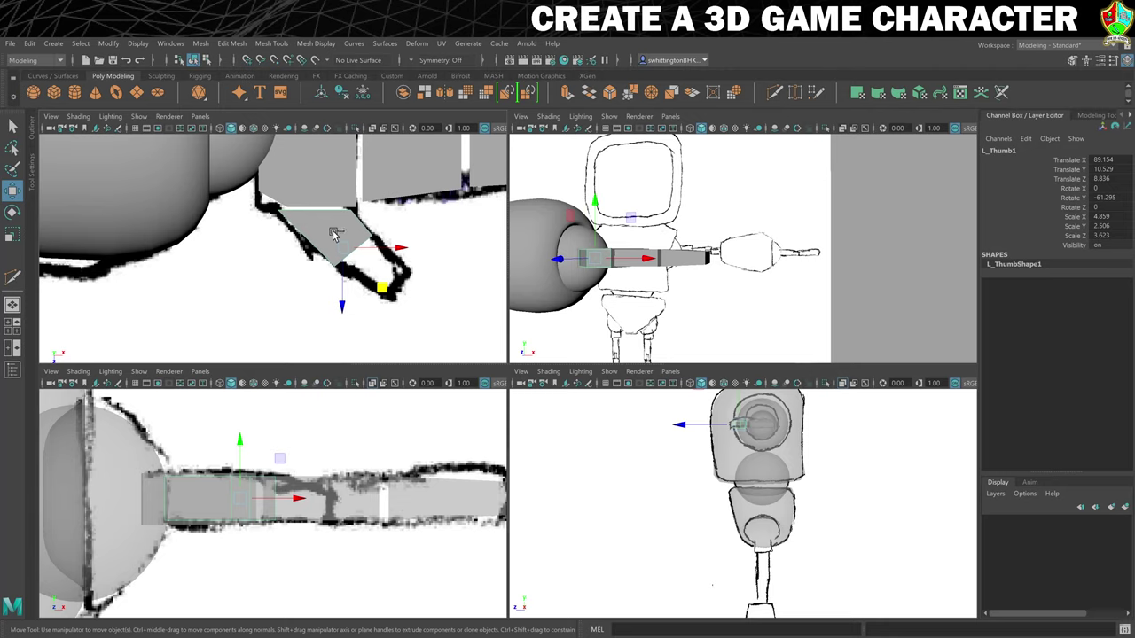
key("ctrl+d")
left_click_drag(381, 287, 446, 342)
Reshape L_Thumb2 in vertex mode by fitting its joint and tip corners to the sketched thumb outline, and return to object mode.
right_click_drag(383, 282, 322, 252)
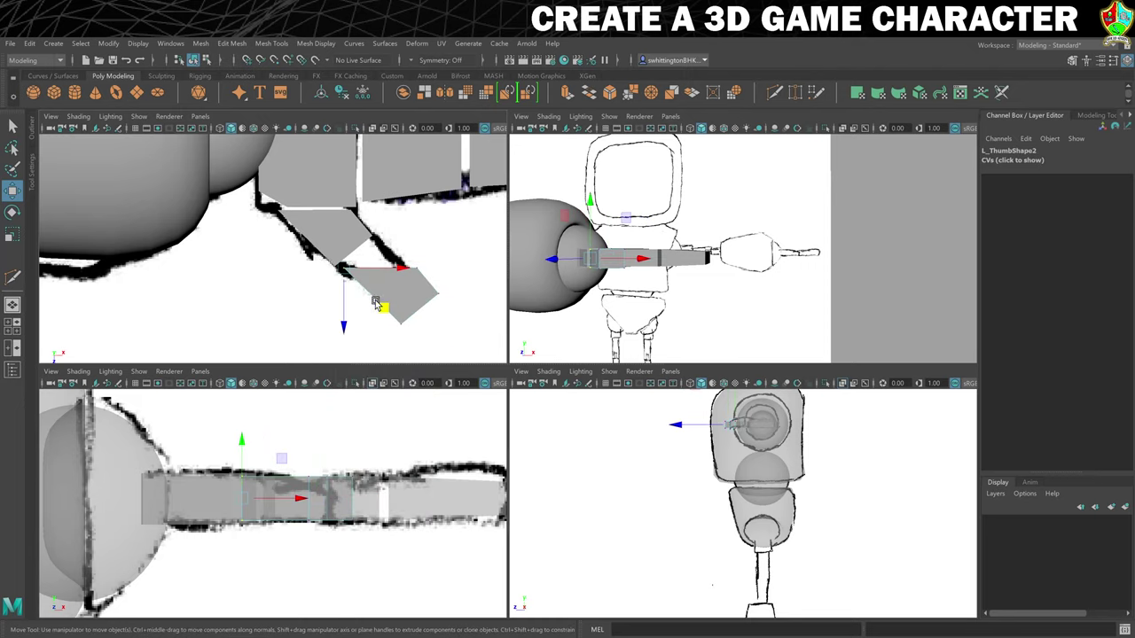
left_click_drag(382, 307, 378, 308)
left_click_drag(403, 242, 416, 277)
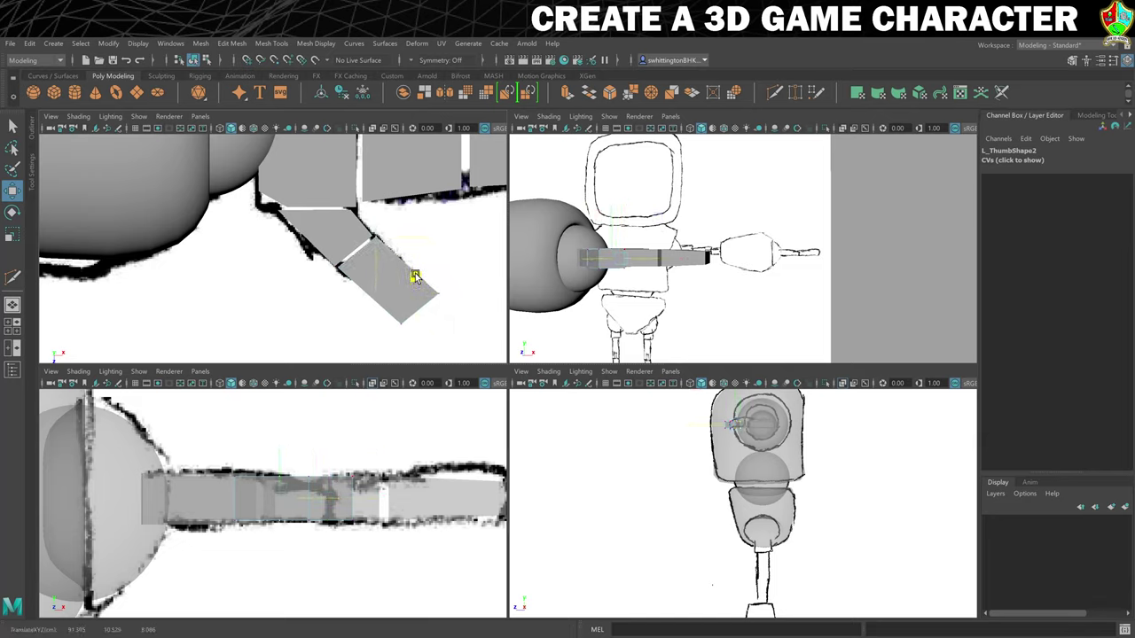
middle_click_drag(415, 278, 416, 279)
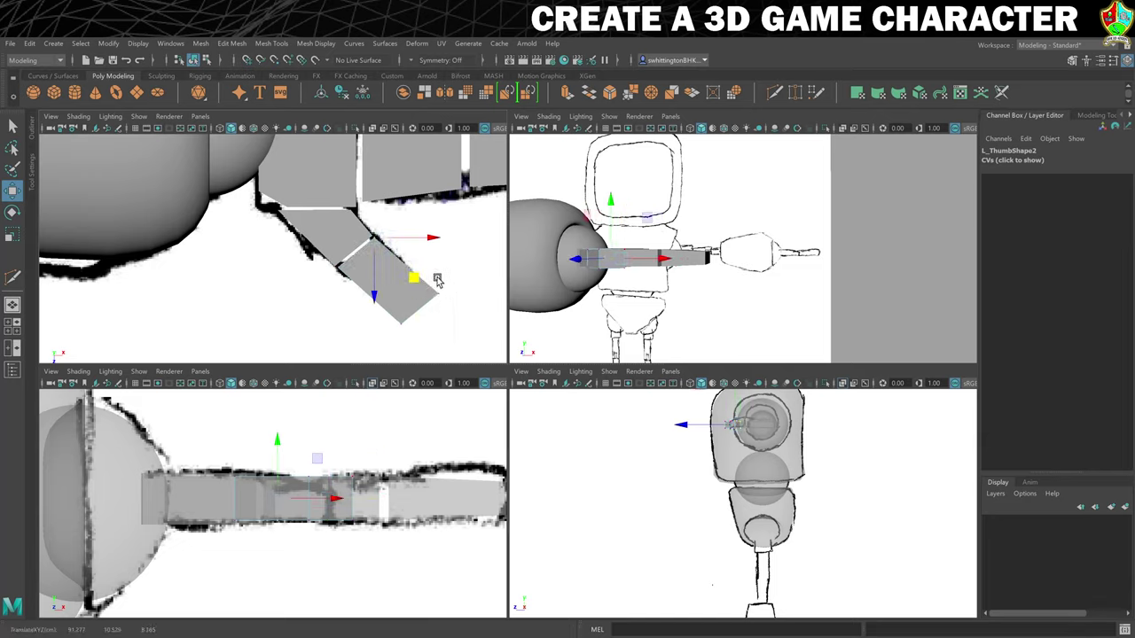
left_click_drag(479, 335, 450, 314)
middle_click_drag(451, 314, 448, 311)
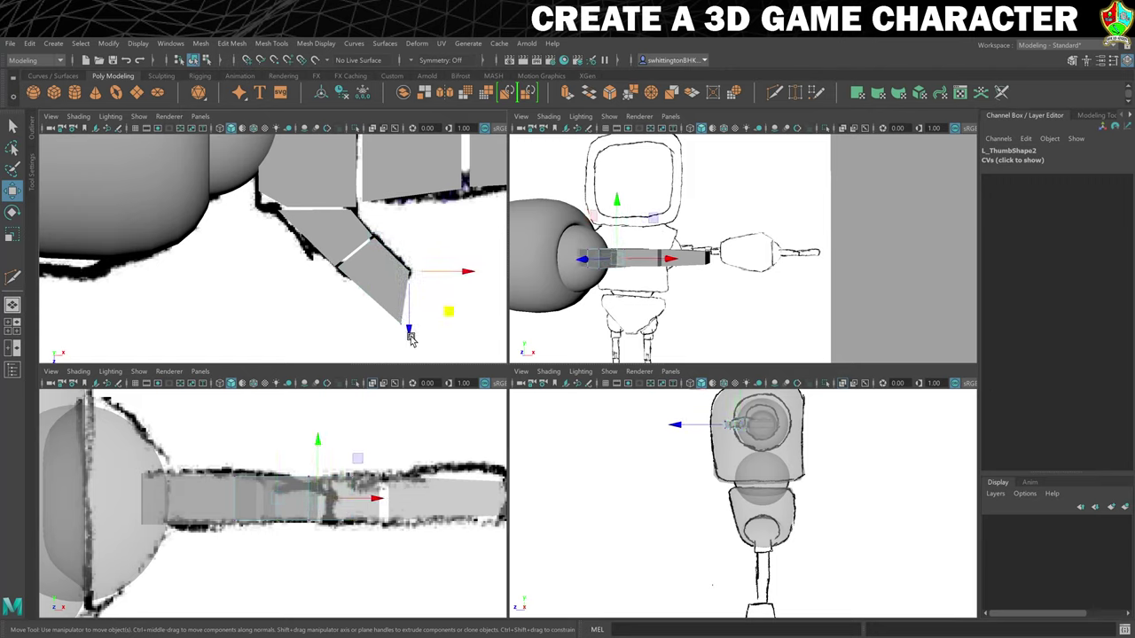
mouse_move(437, 358)
middle_mouse_down()
mouse_move(413, 329)
mouse_move(429, 338)
middle_mouse_up()
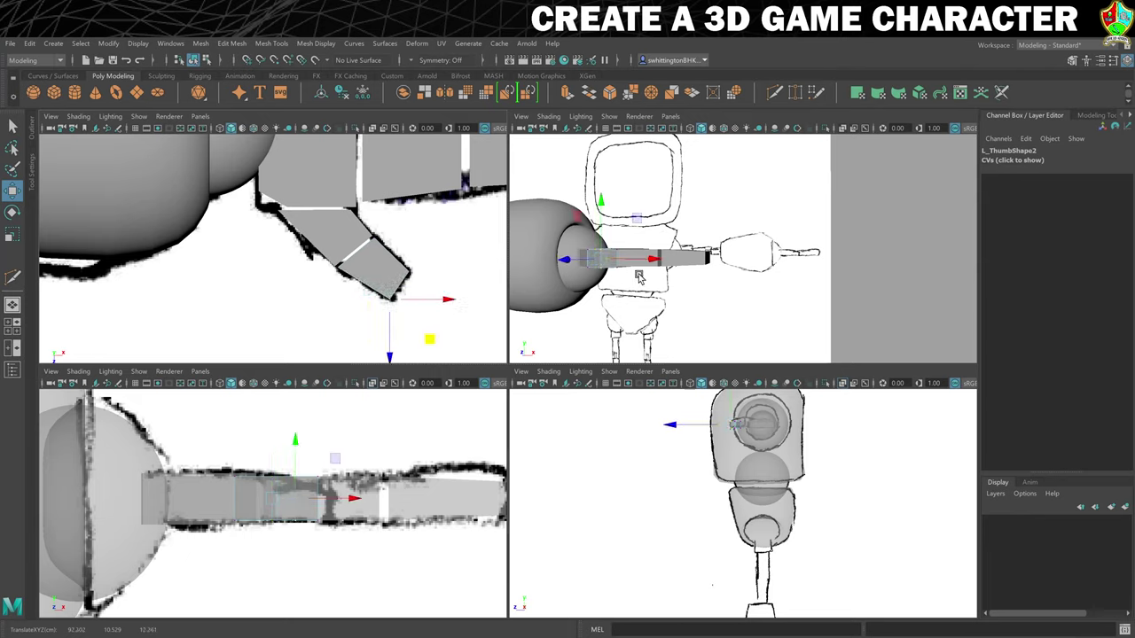
left_click_drag(635, 290, 727, 269, "alt")
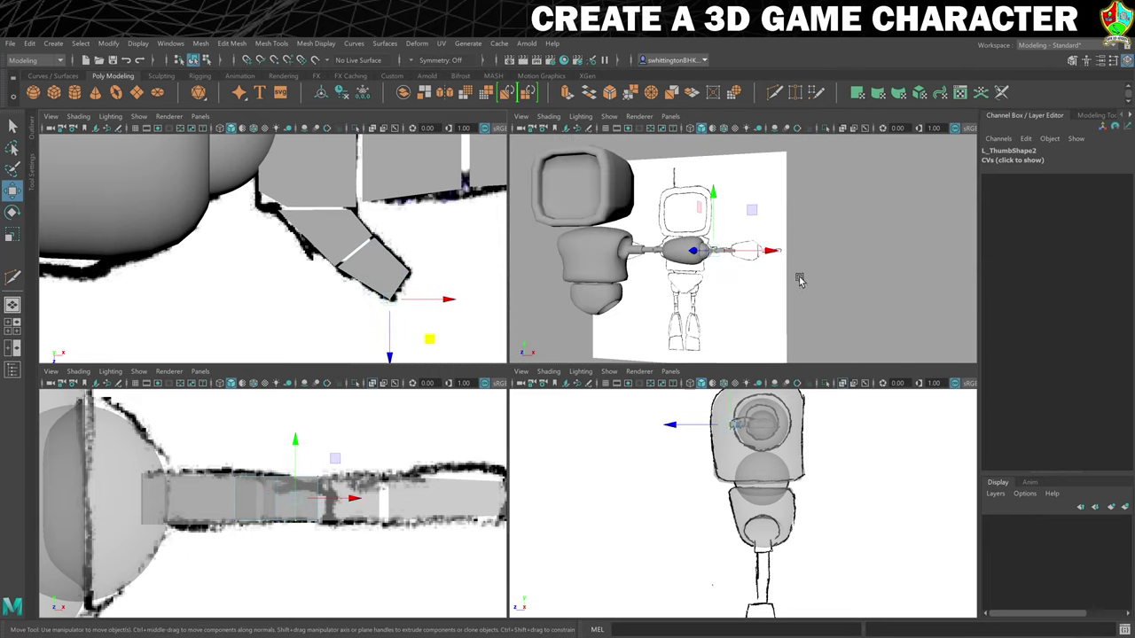
mouse_move(800, 280)
left_mouse_down("alt")
mouse_move(811, 298)
mouse_move(841, 310)
mouse_move(798, 288)
mouse_move(810, 281)
left_mouse_up("alt")
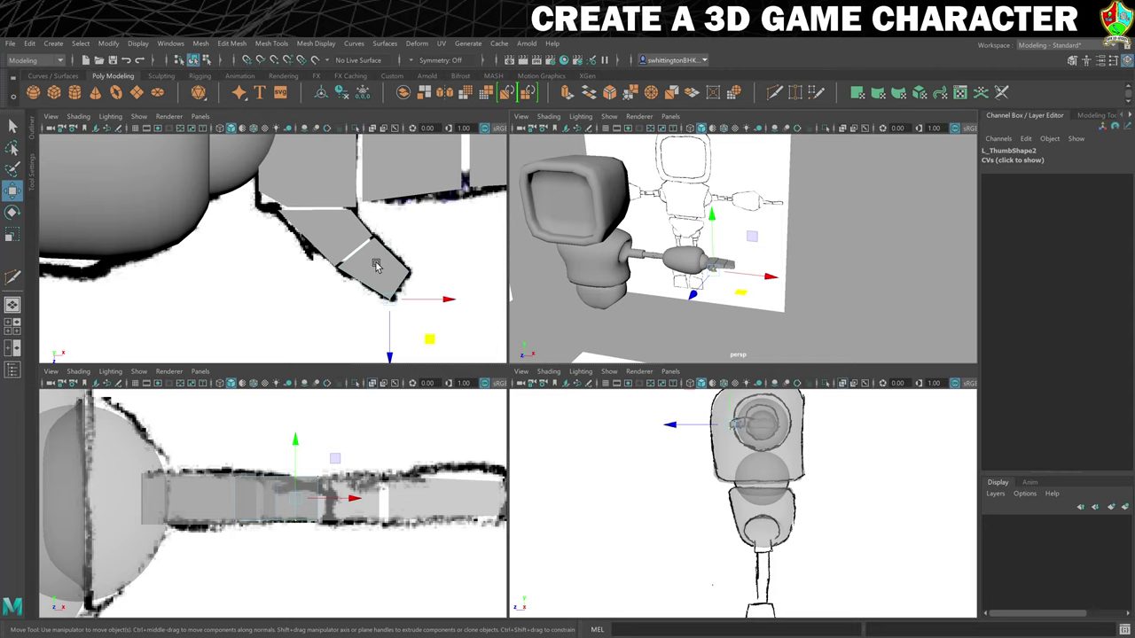
scroll(376, 264, "down", 5)
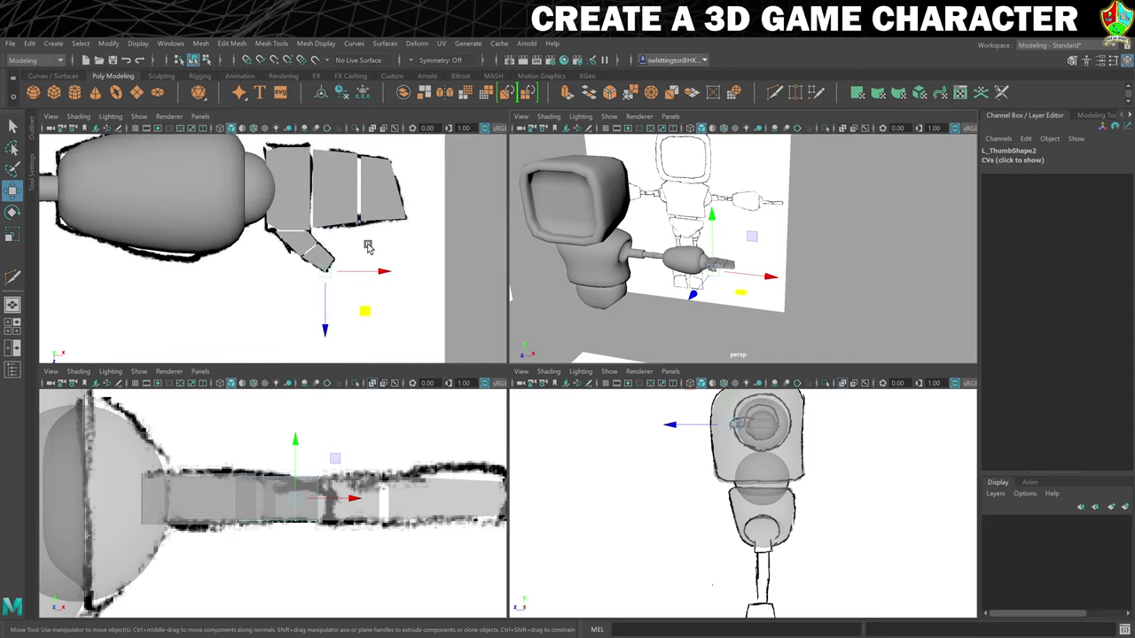
scroll(368, 247, "up", 4)
right_click_drag(335, 256, 393, 237)
Select the palm block L_Hand1 in object mode and turn on its smooth mesh preview.
scroll(715, 297, "down", 4)
scroll(780, 304, "up", 8)
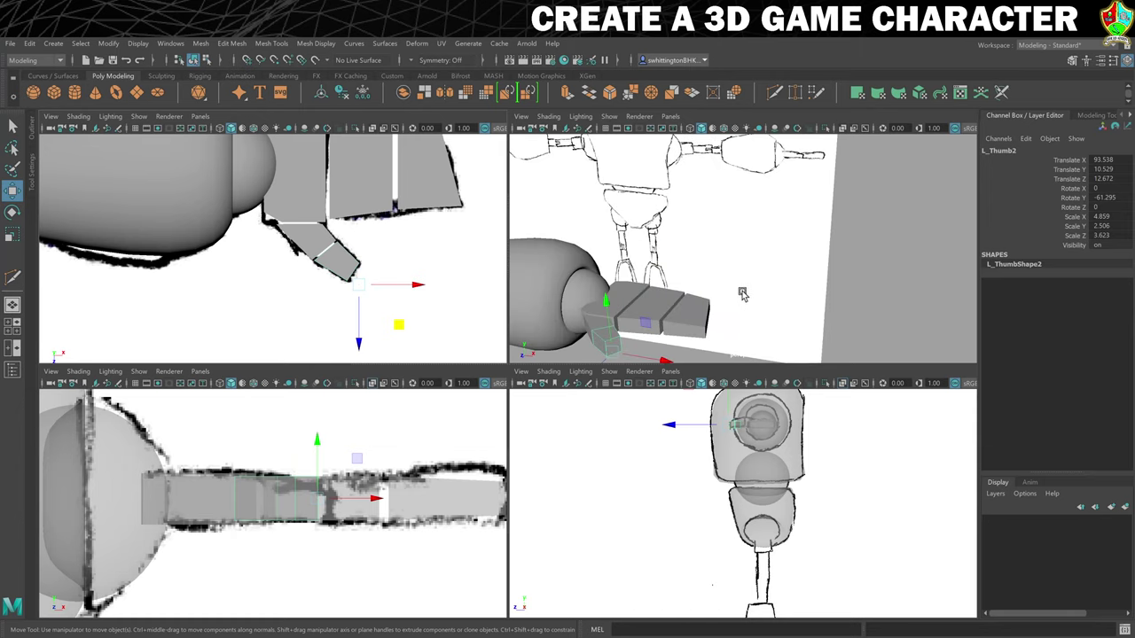
left_click_drag(742, 293, 778, 281, "alt")
left_click_drag(740, 244, 741, 273, "alt")
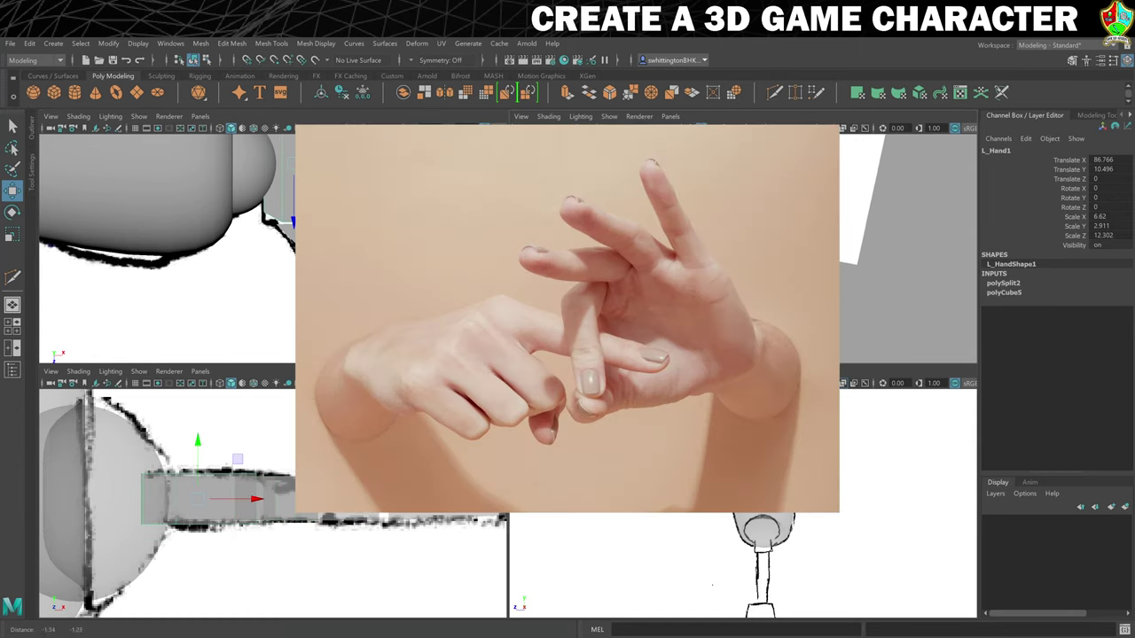
mouse_move(786, 152)
left_mouse_down("alt")
mouse_move(768, 186)
mouse_move(687, 196)
mouse_move(656, 178)
mouse_move(665, 204)
mouse_move(627, 255)
left_mouse_up("alt")
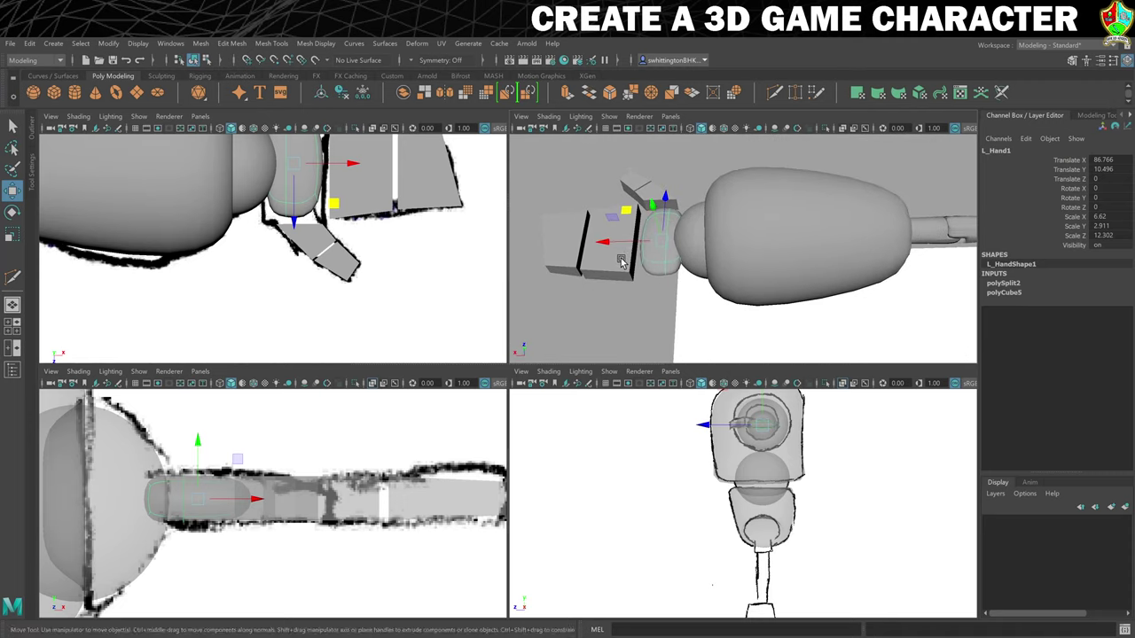
Select the edge loops around the upper and lower faces of L_Hand1 and sharpen them with the Crease Tool.
right_click_drag(639, 258, 642, 224)
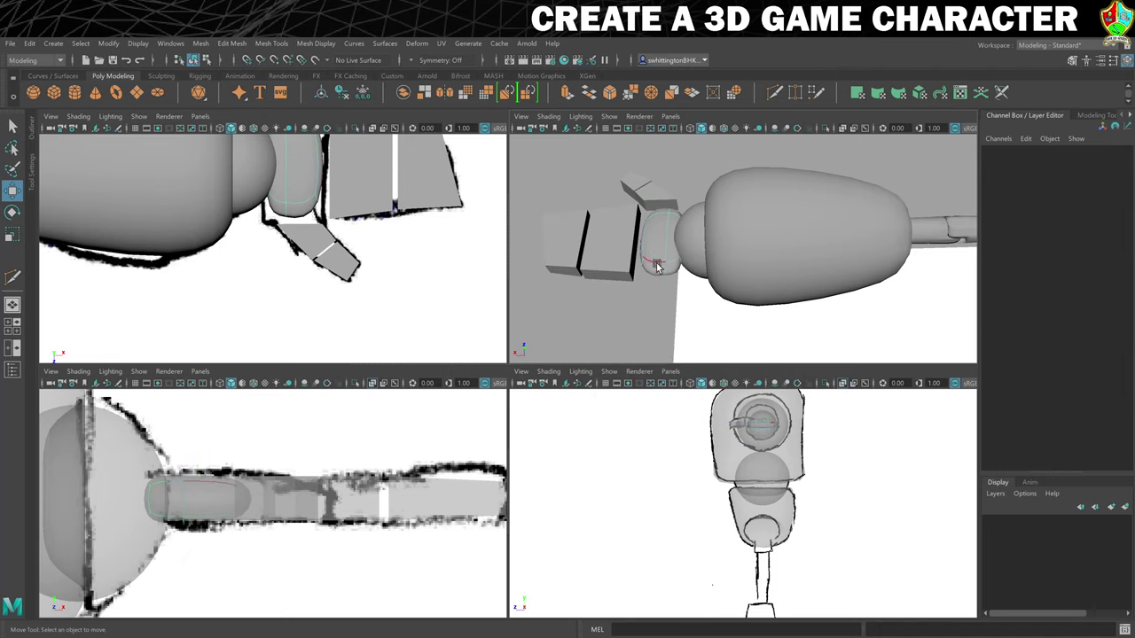
left_click(656, 262)
double_click(657, 263)
double_click(661, 212, "shift")
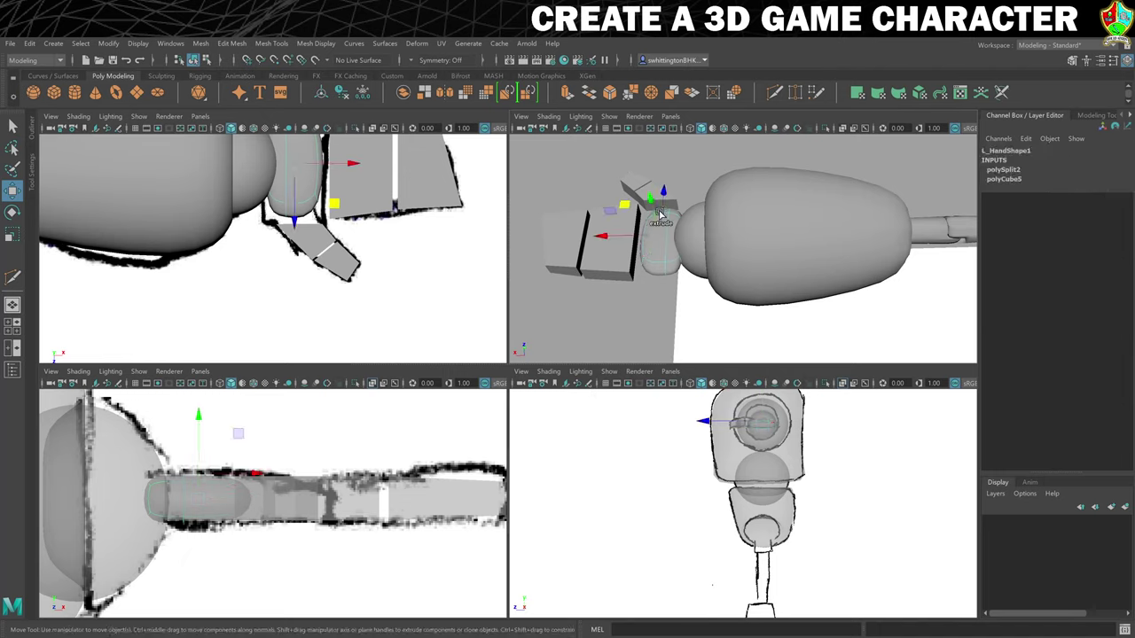
left_click_drag(666, 259, 653, 177, "alt")
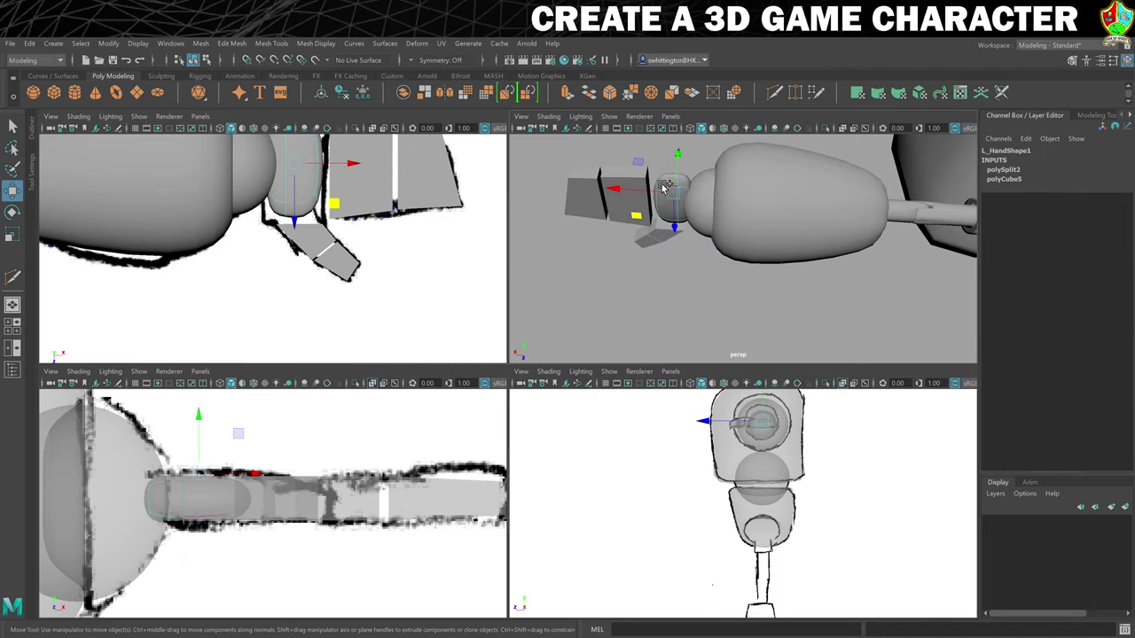
double_click(665, 186, "shift")
mouse_move(656, 236)
left_mouse_down("alt")
mouse_move(633, 243)
mouse_move(615, 222)
mouse_move(608, 245)
mouse_move(644, 256)
left_mouse_up("alt")
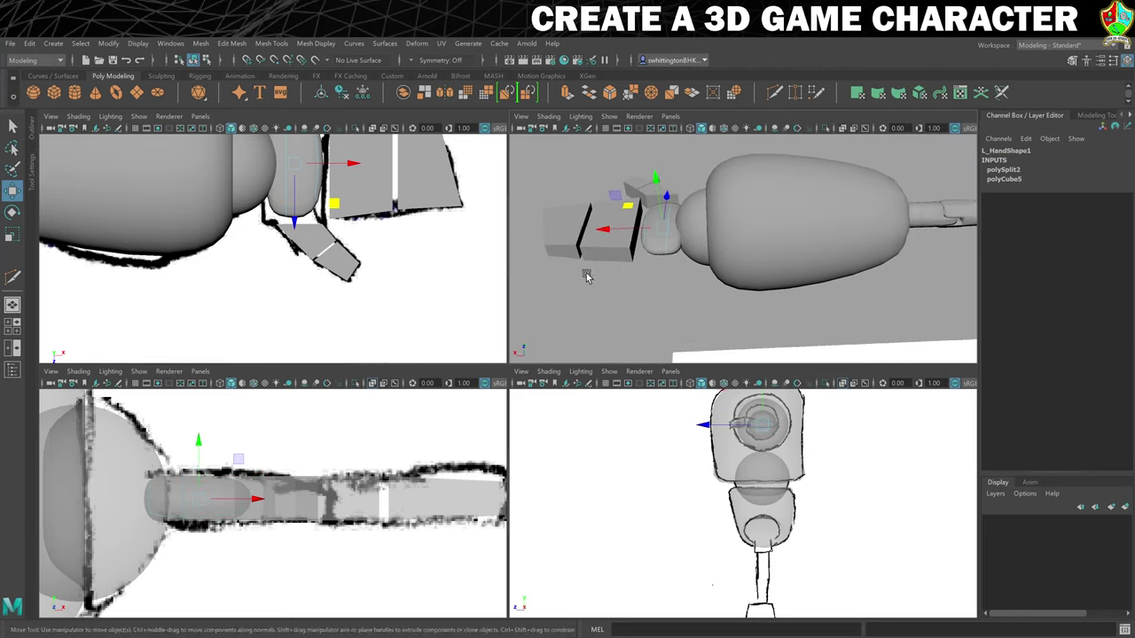
left_click_drag(529, 288, 674, 266, "alt")
left_click(238, 44)
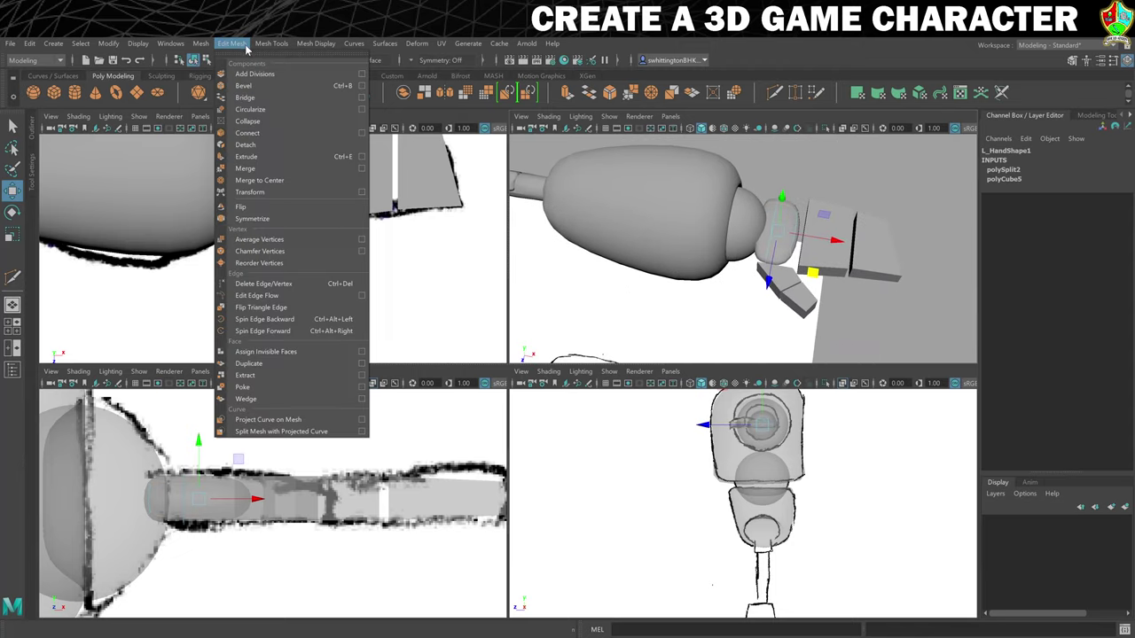
mouse_move(270, 43)
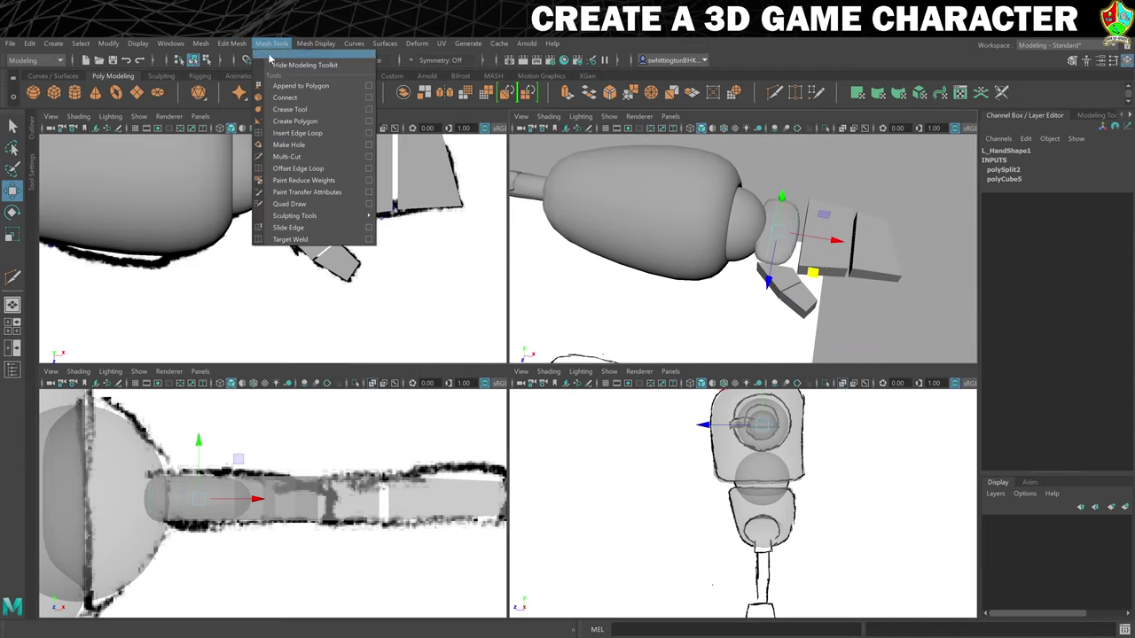
left_click(297, 111)
middle_click_drag(613, 227, 648, 218)
Crease the remaining long face edge of L_Hand1, and crease its inner edge loop near the wrist to about 1.05.
left_click_drag(648, 218, 726, 247, "alt")
left_click(778, 232)
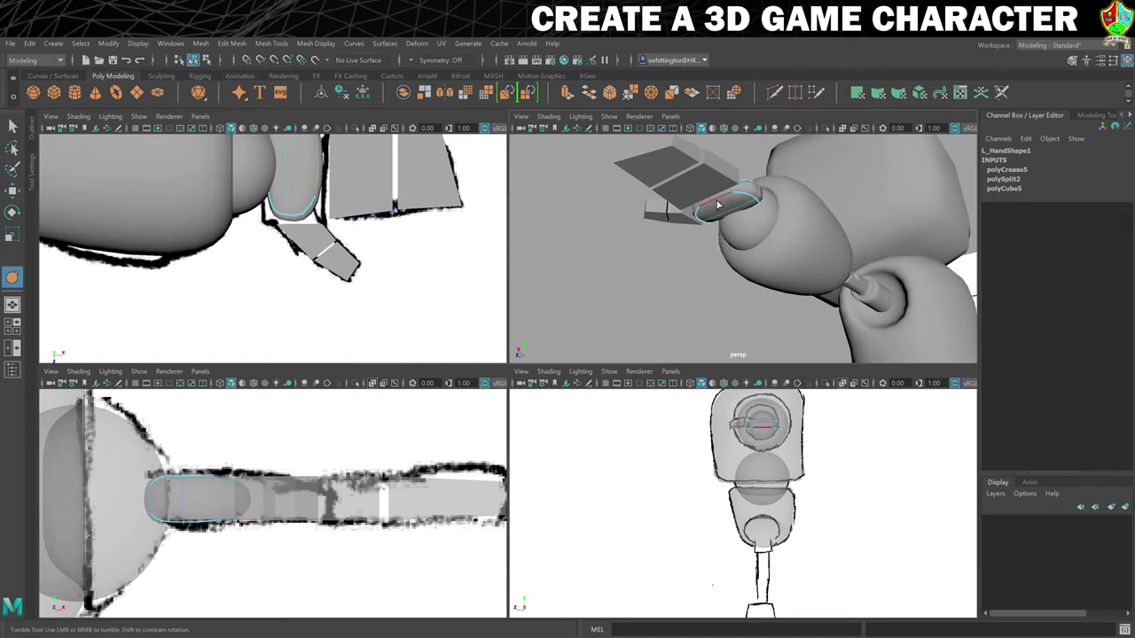
left_click_drag(713, 200, 724, 231, "alt")
middle_click_drag(676, 190, 723, 189)
left_click_drag(723, 189, 718, 226, "alt")
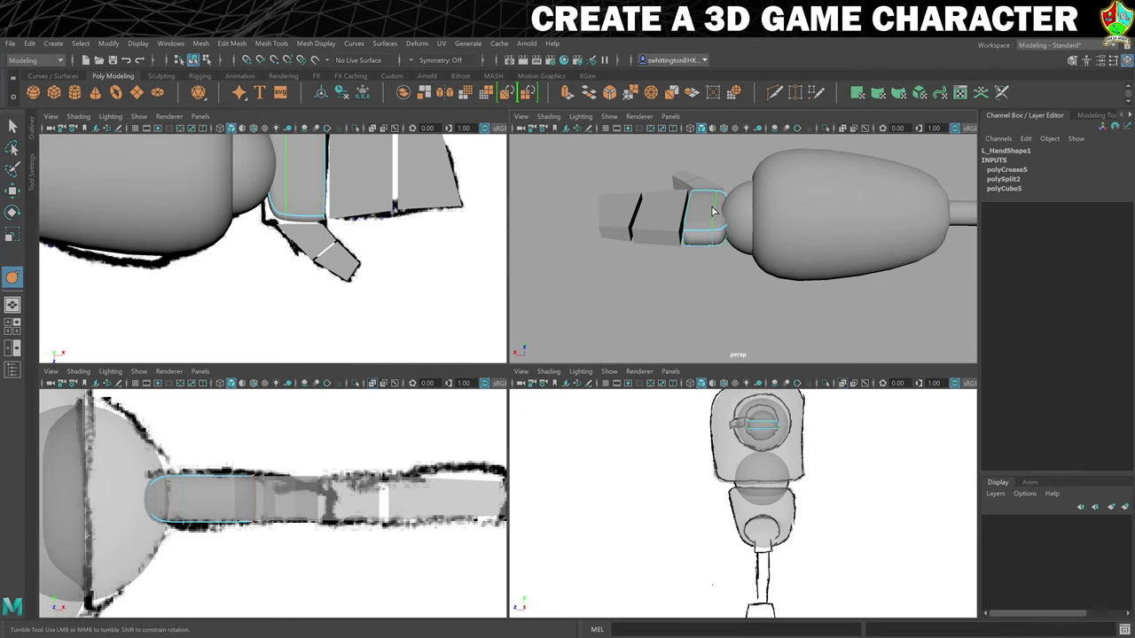
double_click(715, 209)
middle_click_drag(627, 265, 673, 266)
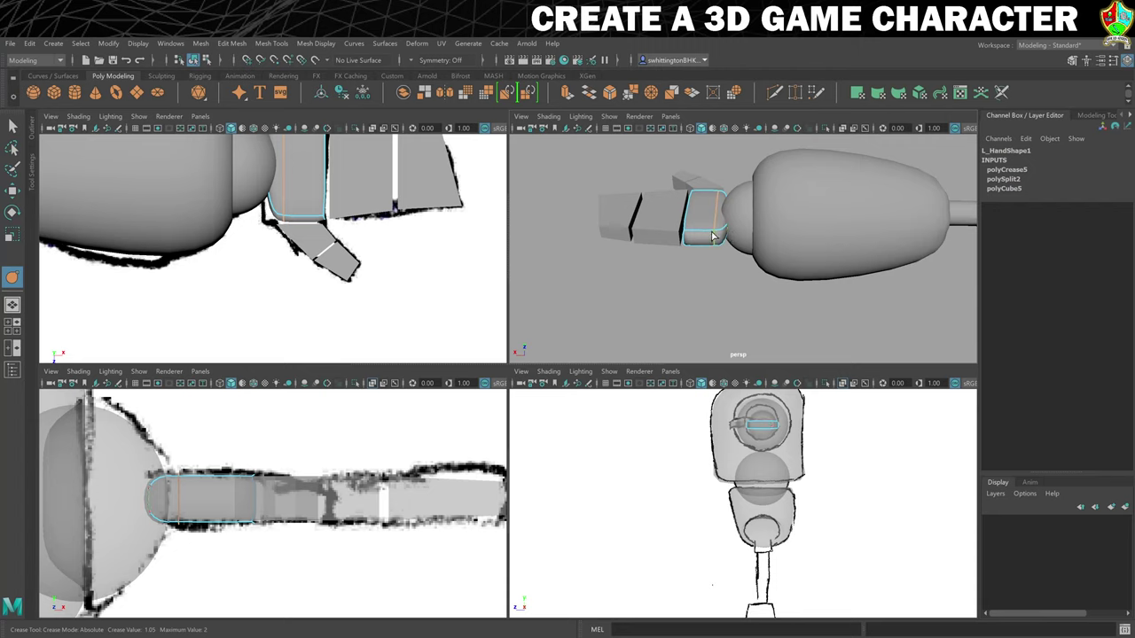
Pick the wrist-end edges of L_Hand1 hidden inside the wrist sphere using wireframe display, and crease them in shaded display.
key("4")
right_click_drag(687, 233, 739, 222, "alt")
left_click_drag(740, 223, 733, 213, "alt")
middle_click_drag(733, 213, 743, 264, "alt")
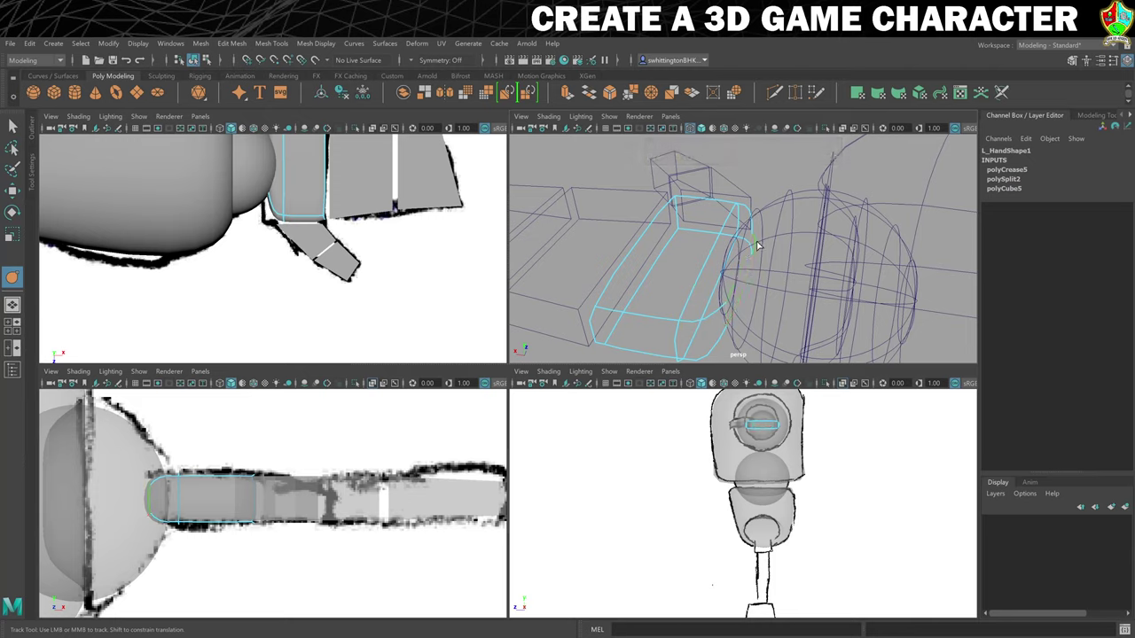
key("5")
scroll(755, 246, "down", 5)
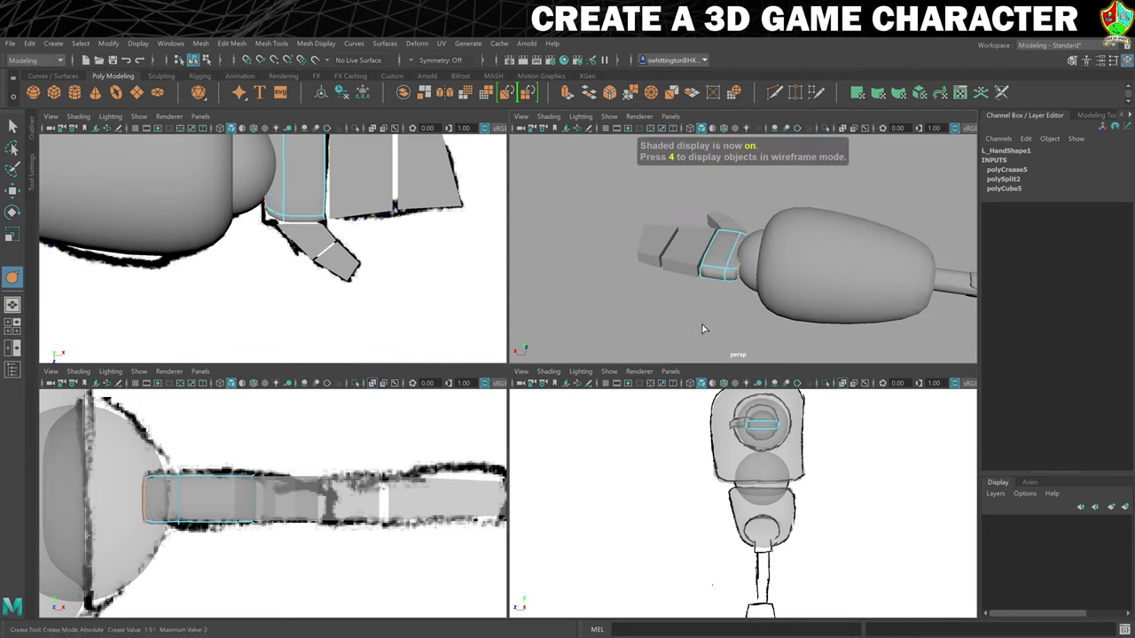
middle_click_drag(698, 320, 730, 321)
Turn on smooth mesh preview for the middle hand block L_Hand2 and crease all its edges to about 1.38.
left_click_drag(714, 325, 809, 294, "alt")
scroll(779, 277, "up", 8)
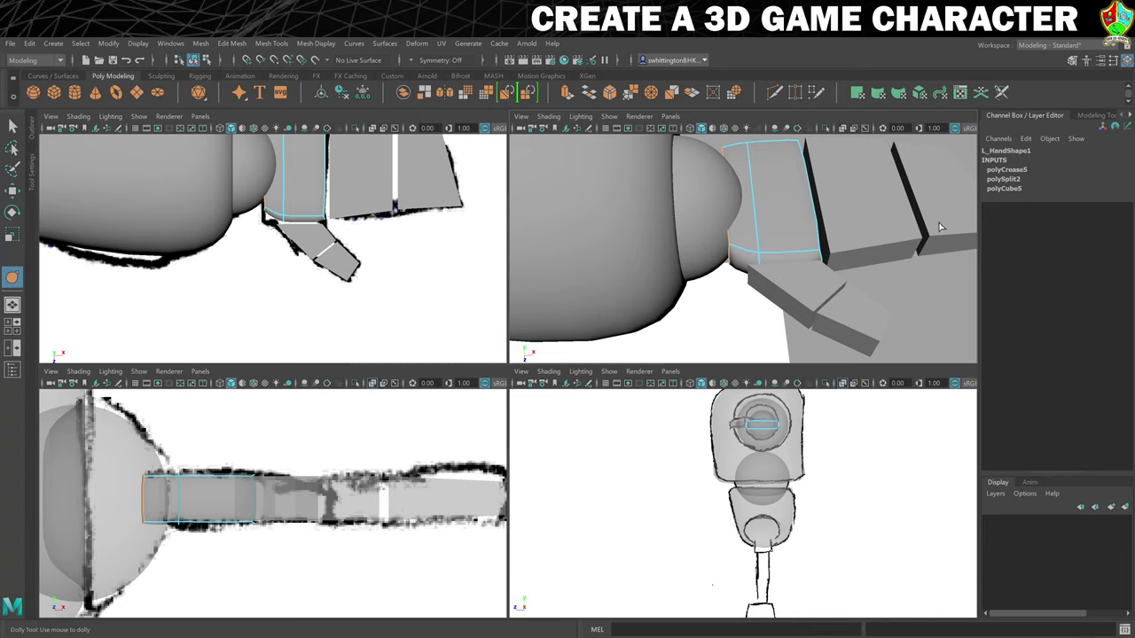
middle_click_drag(908, 231, 782, 260, "alt")
left_click(767, 244)
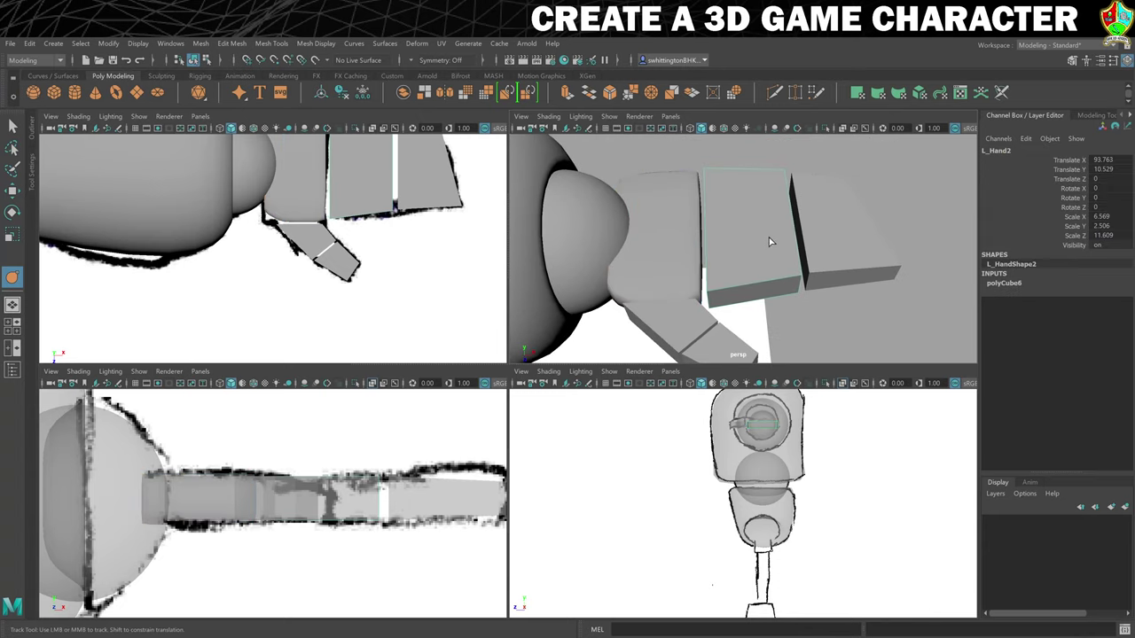
key("3")
left_click_drag(776, 257, 758, 239, "alt")
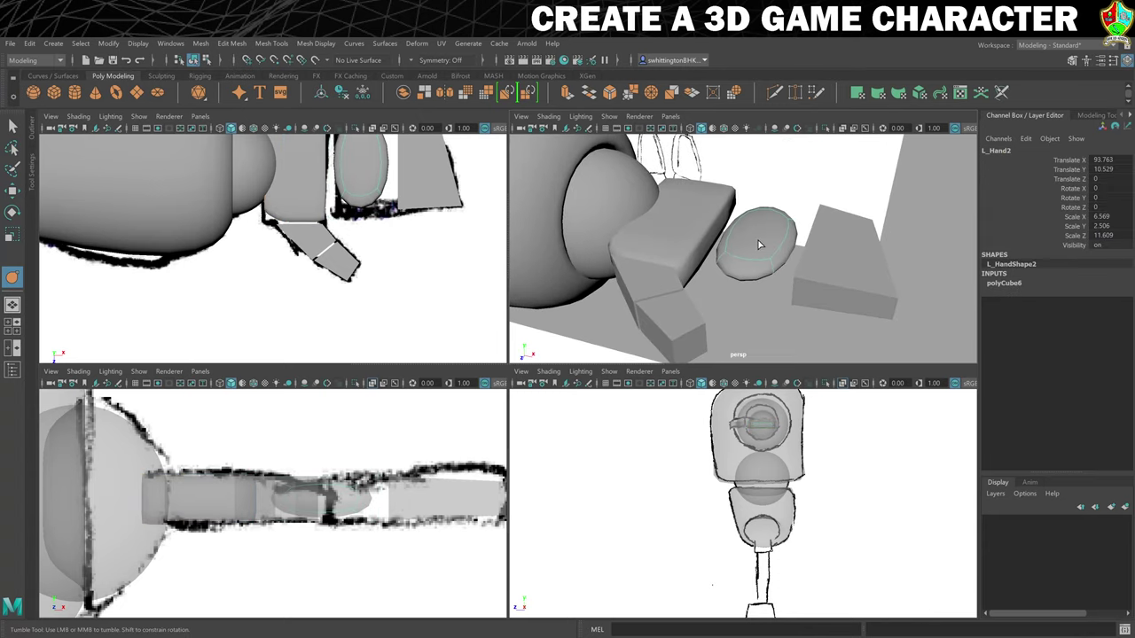
right_click_drag(758, 239, 761, 268)
right_click_drag(767, 207, 767, 207)
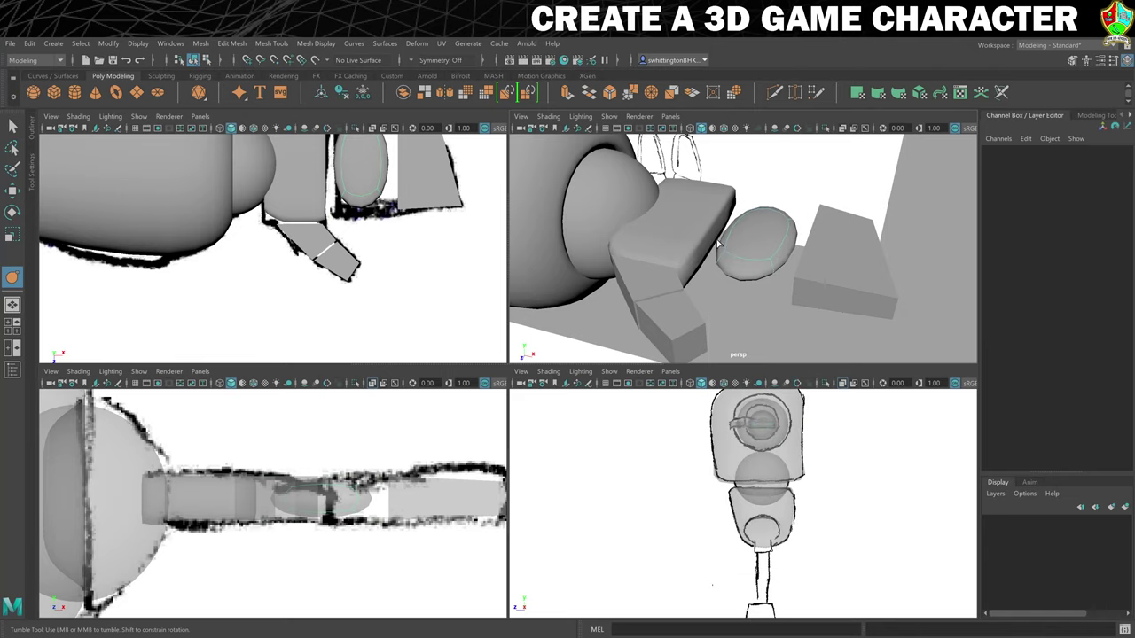
scroll(713, 211, "down", 3)
left_click(809, 314)
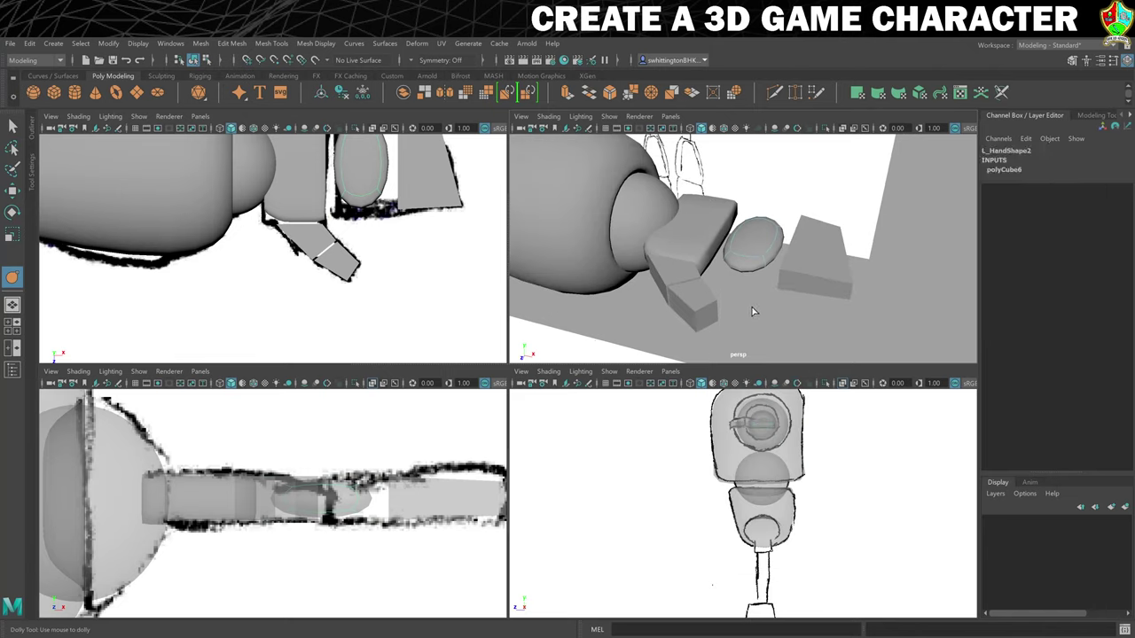
middle_click_drag(753, 311, 794, 312)
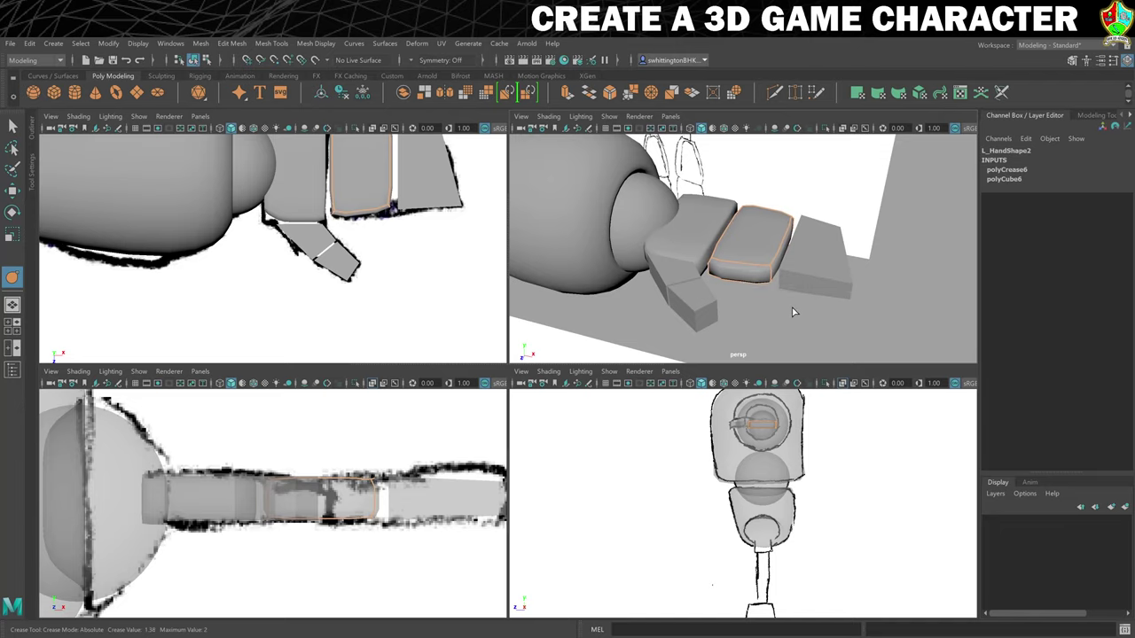
Turn on smooth mesh preview for the L_Fingers block and crease all its edges to about 1.53.
left_click(817, 267)
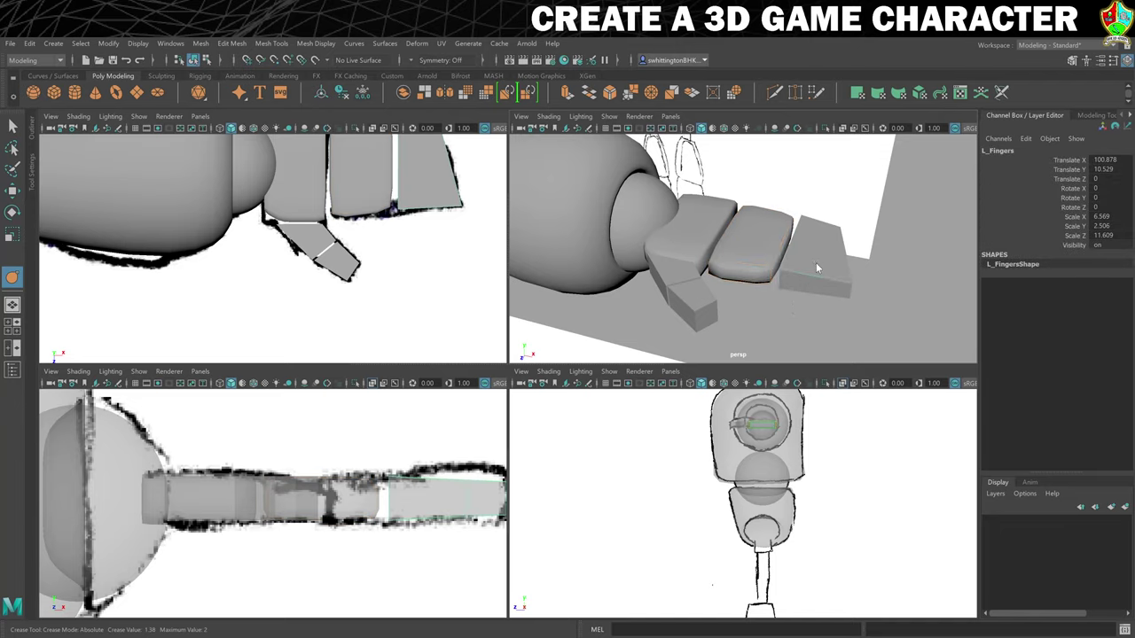
right_click_drag(817, 265, 817, 232)
key("3")
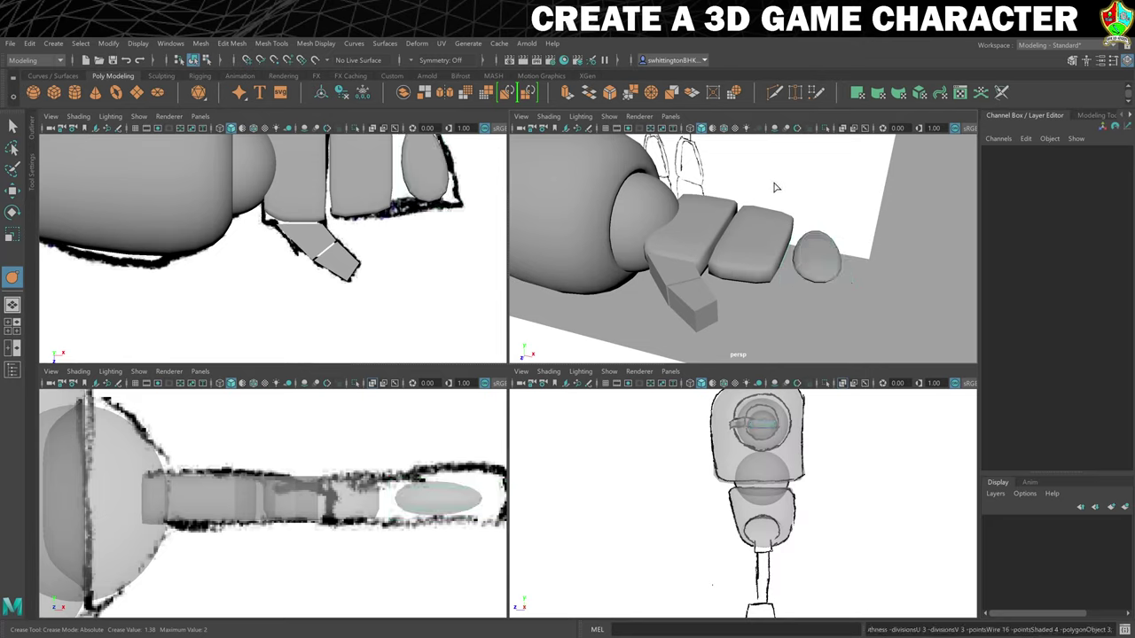
left_click_drag(775, 184, 840, 299)
middle_click_drag(780, 321, 824, 330)
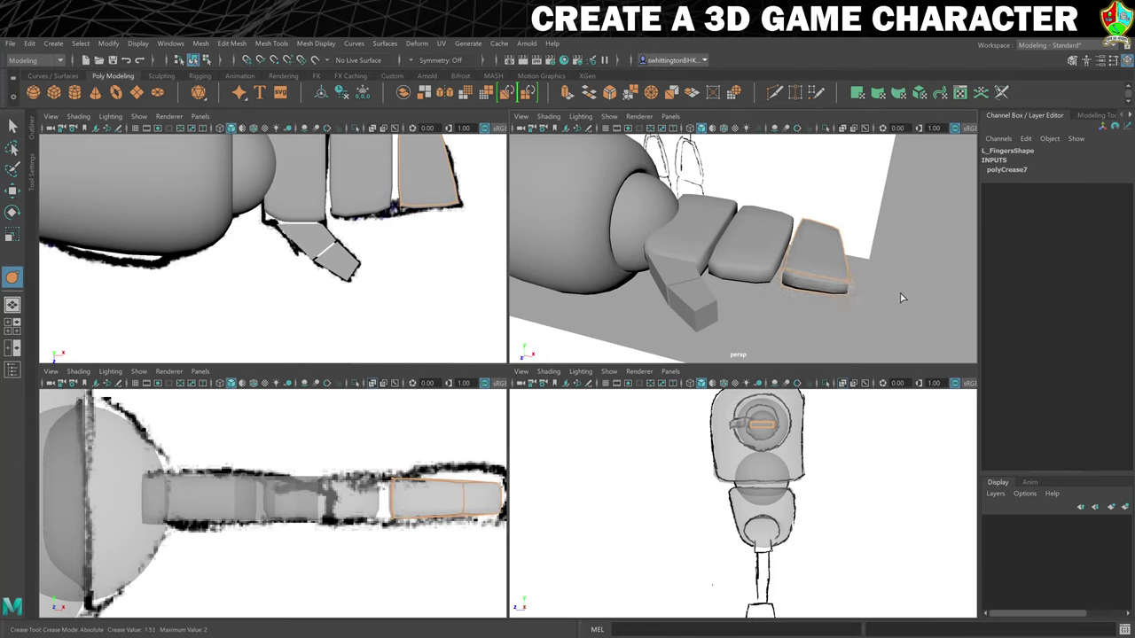
Soften the crease on the fingertip-end edges of L_Fingers to about 0.79.
left_click_drag(901, 298, 725, 334, "alt")
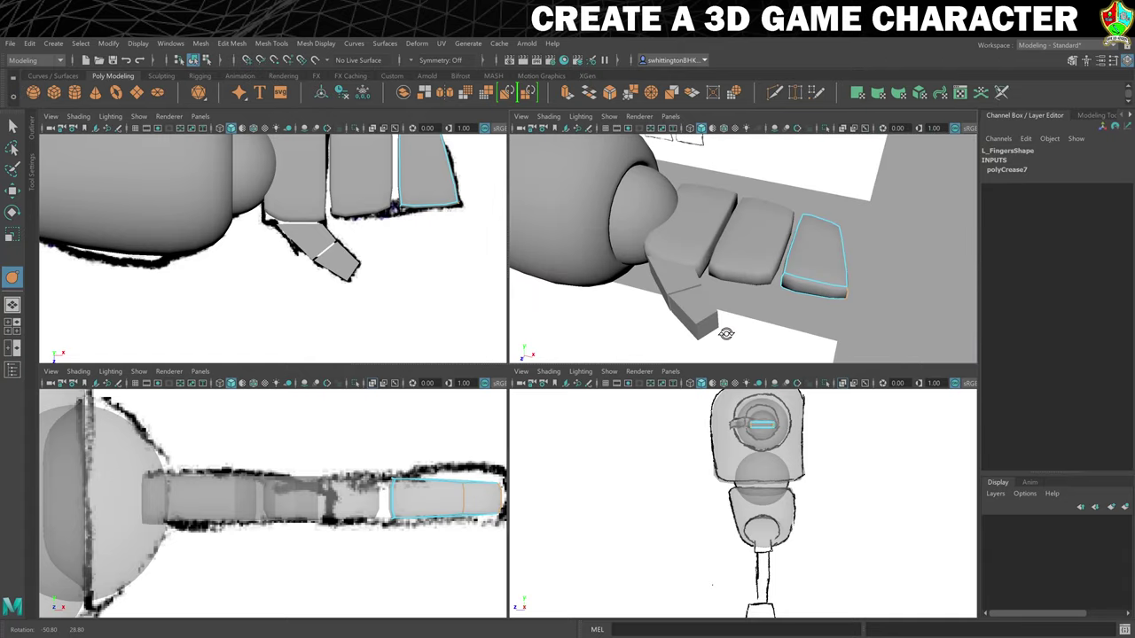
mouse_move(820, 332)
middle_mouse_down()
mouse_move(783, 332)
mouse_move(801, 330)
middle_mouse_up()
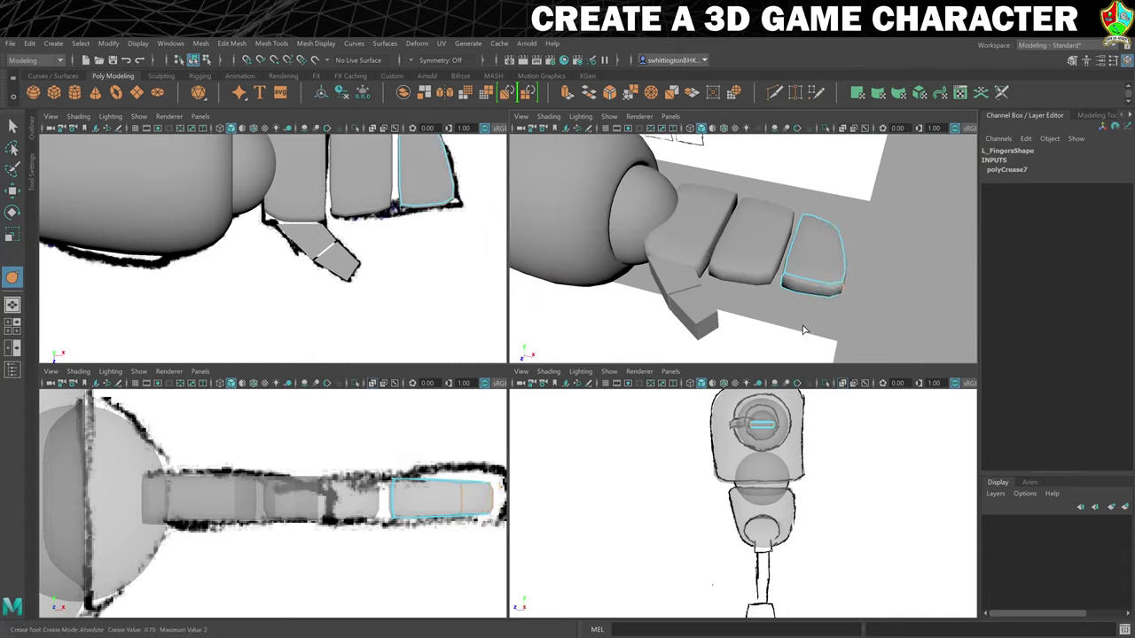
Turn on smooth mesh preview for the thumb base L_Thumb1 and crease all its edges to about 1.5.
left_click_drag(803, 329, 779, 319, "alt")
mouse_move(778, 319)
right_mouse_down("alt")
mouse_move(775, 299)
mouse_move(766, 306)
right_mouse_up("alt")
left_click_drag(764, 302, 723, 239, "alt")
left_click(734, 258)
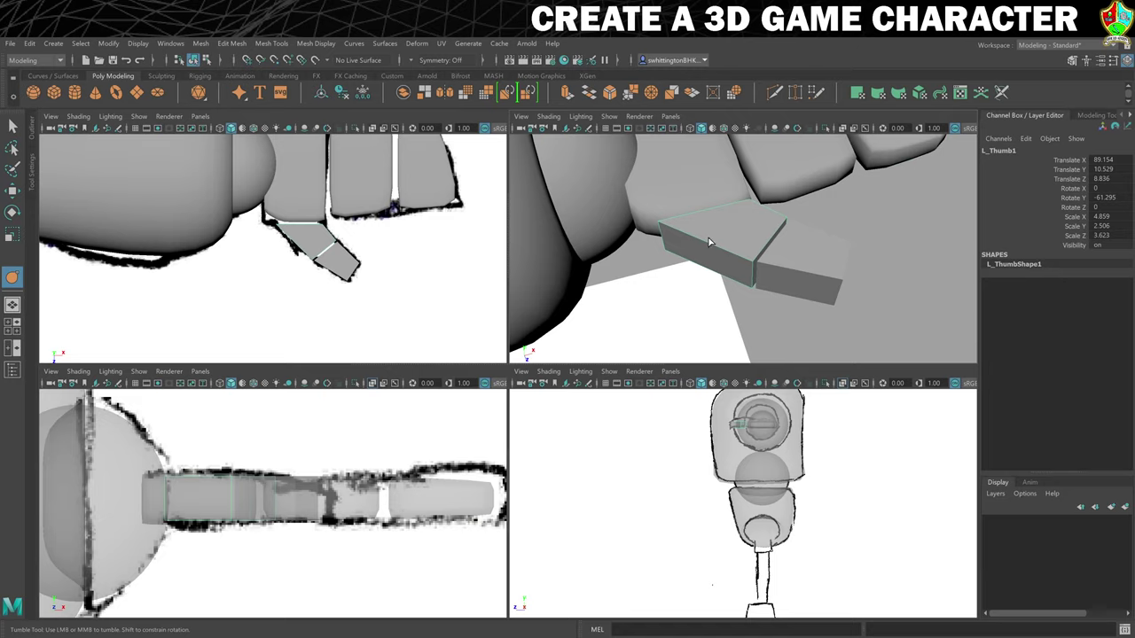
key("3")
right_click_drag(722, 229, 721, 203)
left_click_drag(656, 178, 841, 310)
middle_click_drag(676, 308, 725, 319)
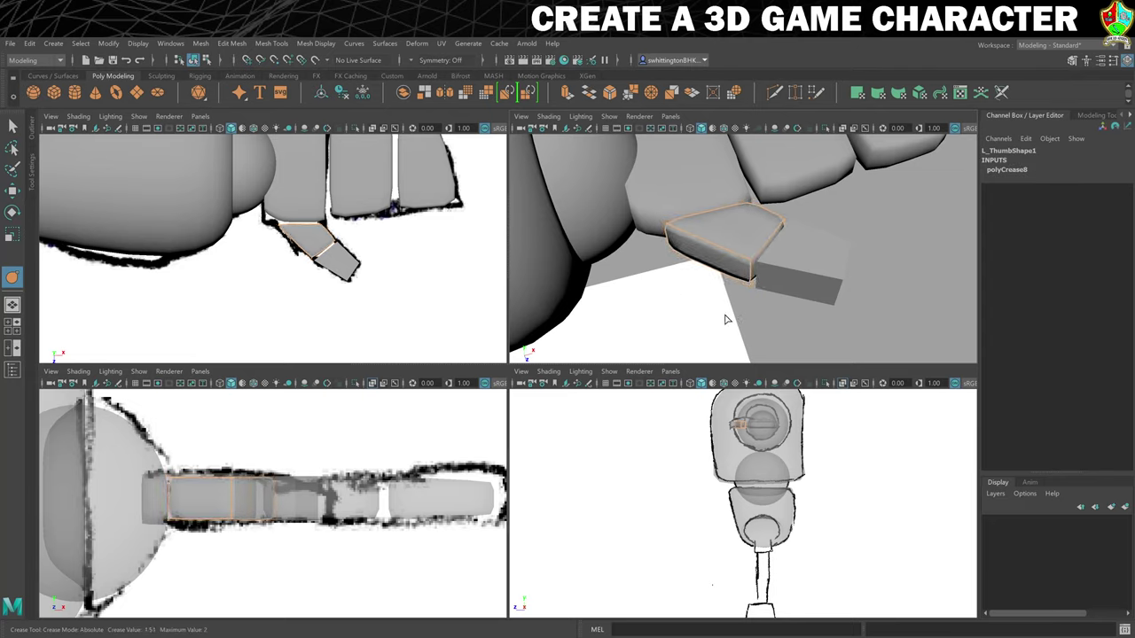
Turn on smooth mesh preview for the thumb tip L_Thumb2 and crease all its edges to match the other hand blocks.
left_click(806, 264)
right_click_drag(791, 254, 787, 223)
left_click_drag(807, 281, 864, 327)
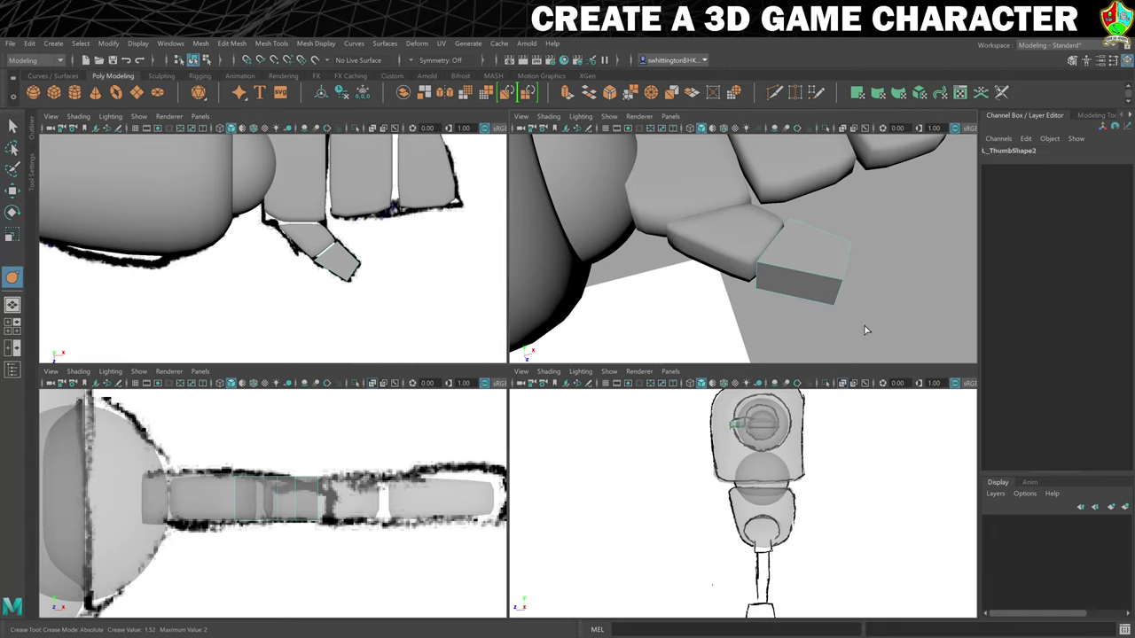
middle_click_drag(750, 310, 760, 312)
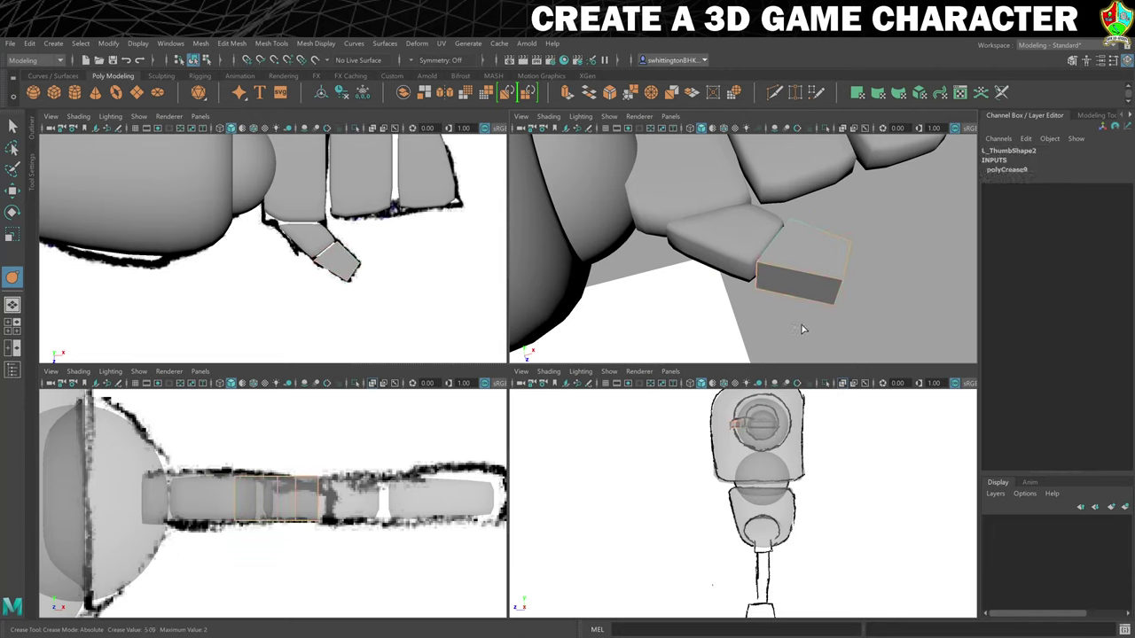
right_click_drag(656, 316, 797, 253, "alt")
left_click(795, 265)
key("3")
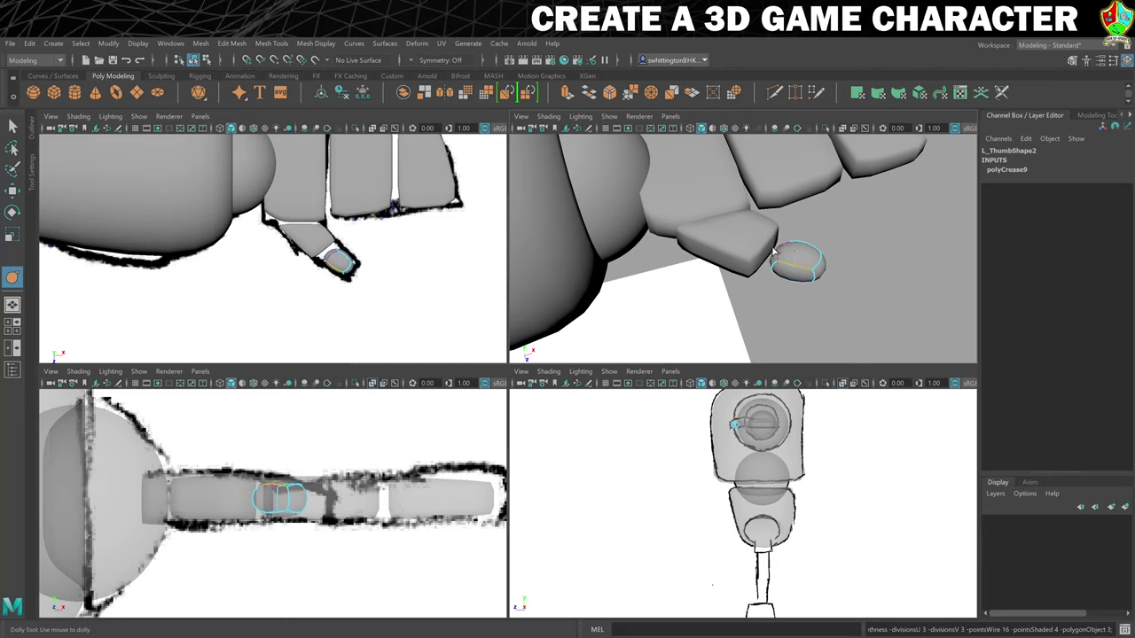
middle_click_drag(685, 340, 741, 337)
Soften the crease on the outer end edges of L_Thumb2 to round the thumb's tip.
left_click_drag(867, 318, 834, 306, "alt")
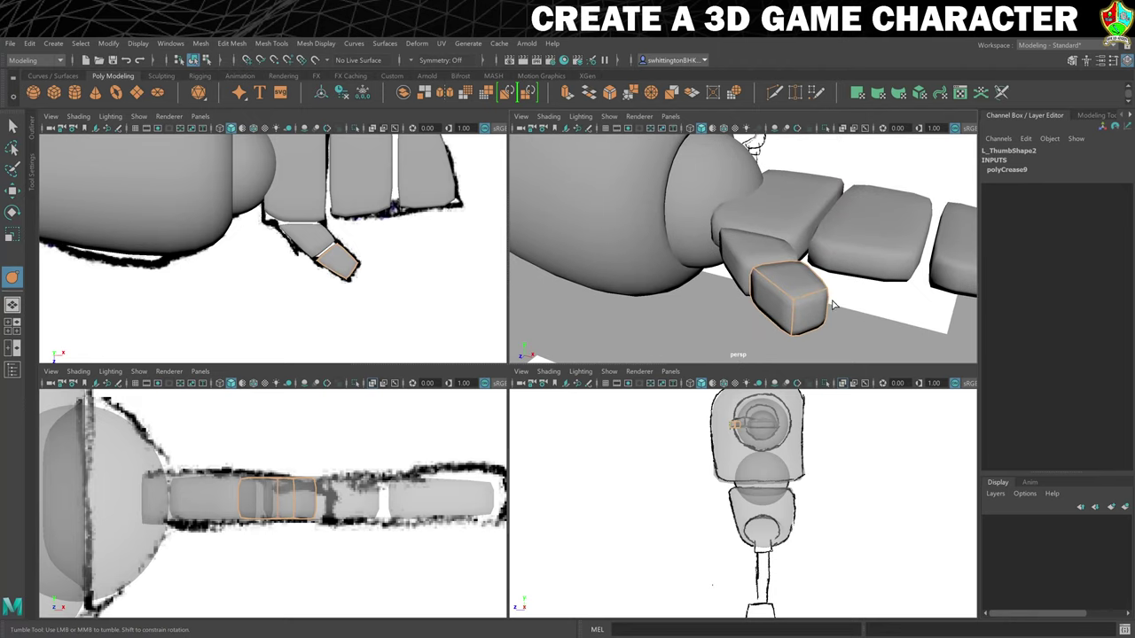
mouse_move(691, 329)
middle_mouse_down()
mouse_move(676, 324)
mouse_move(700, 326)
mouse_move(682, 329)
middle_mouse_up()
right_click_drag(682, 329, 709, 309, "alt")
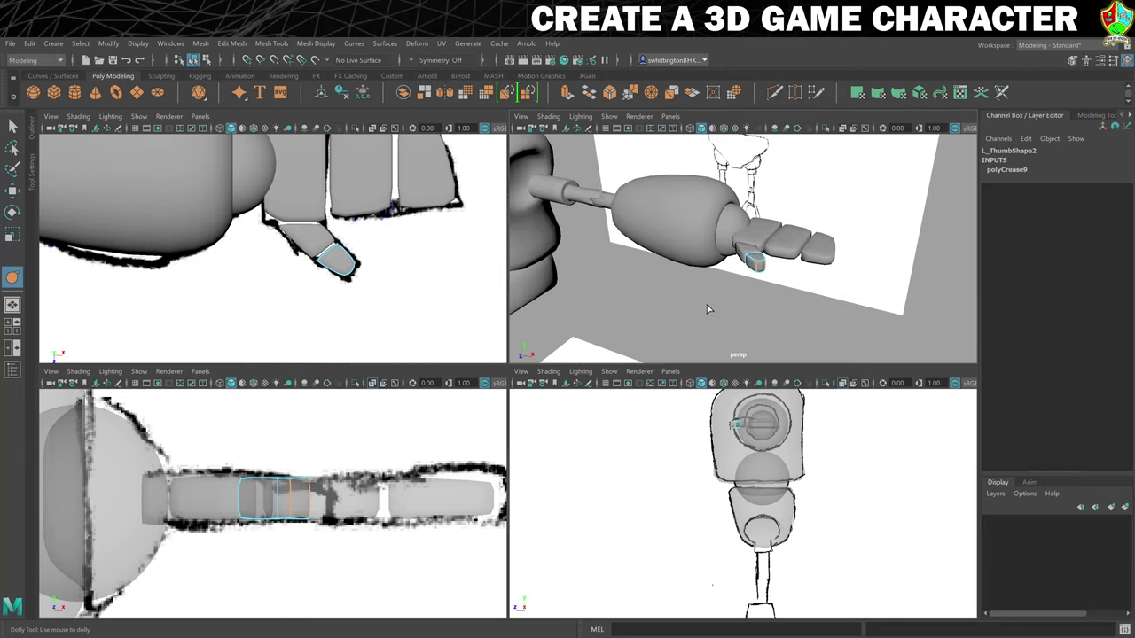
Return to object mode, clear the edge selection, and select the wrist sphere L_Wrist.
right_click_drag(758, 262, 814, 244)
left_click(721, 315)
left_click_drag(720, 317, 689, 302, "alt")
right_click_drag(689, 301, 682, 283, "alt")
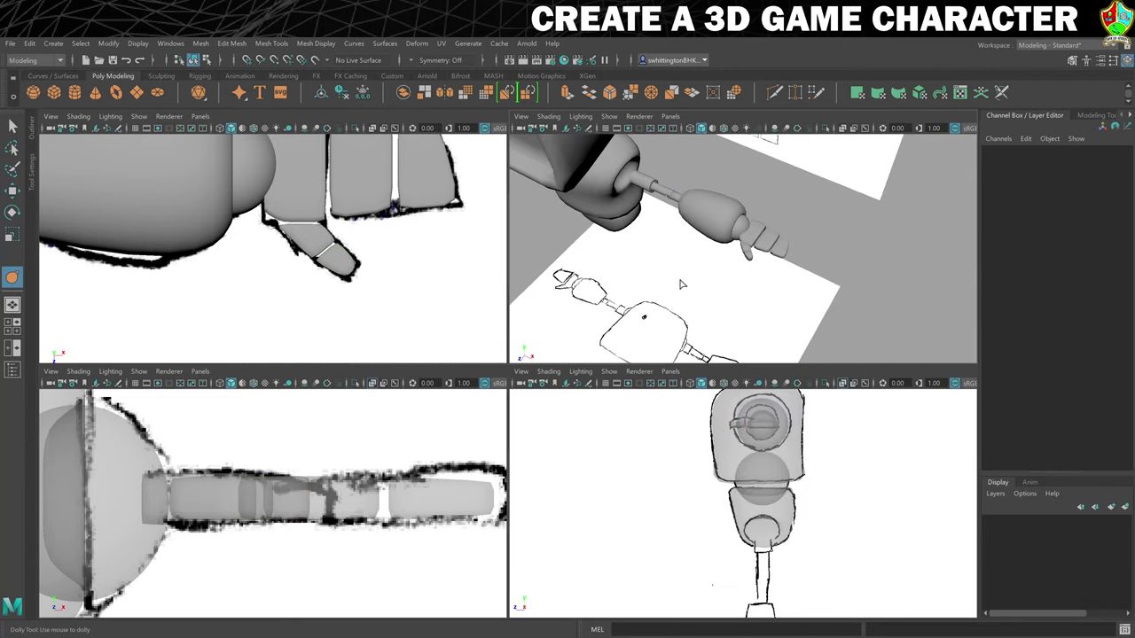
middle_click_drag(642, 270, 687, 319, "alt")
left_click_drag(687, 319, 684, 297, "alt")
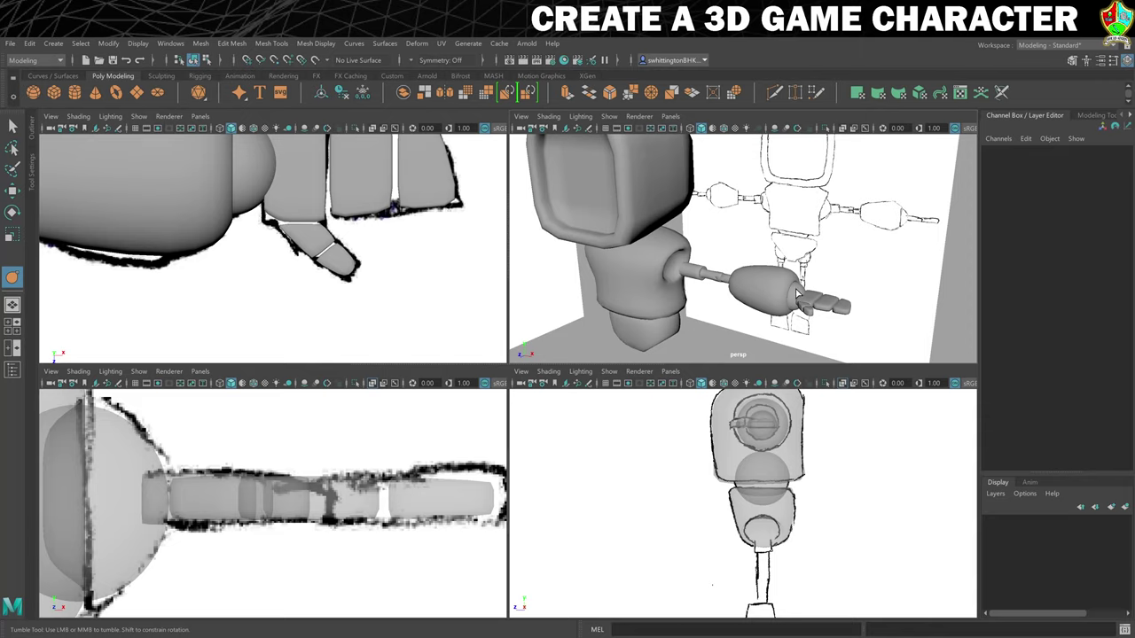
left_click(796, 293)
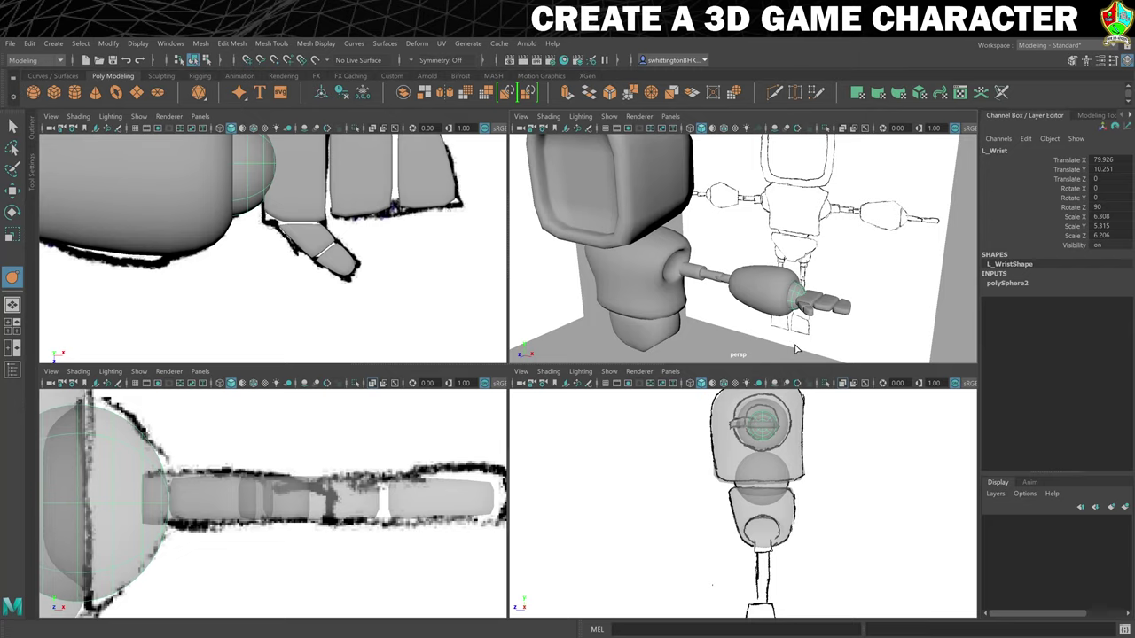
Duplicate the wrist sphere L_Wrist and move the copy into the left shoulder socket, at about X 25, Y 11.2.
key("ctrl+d")
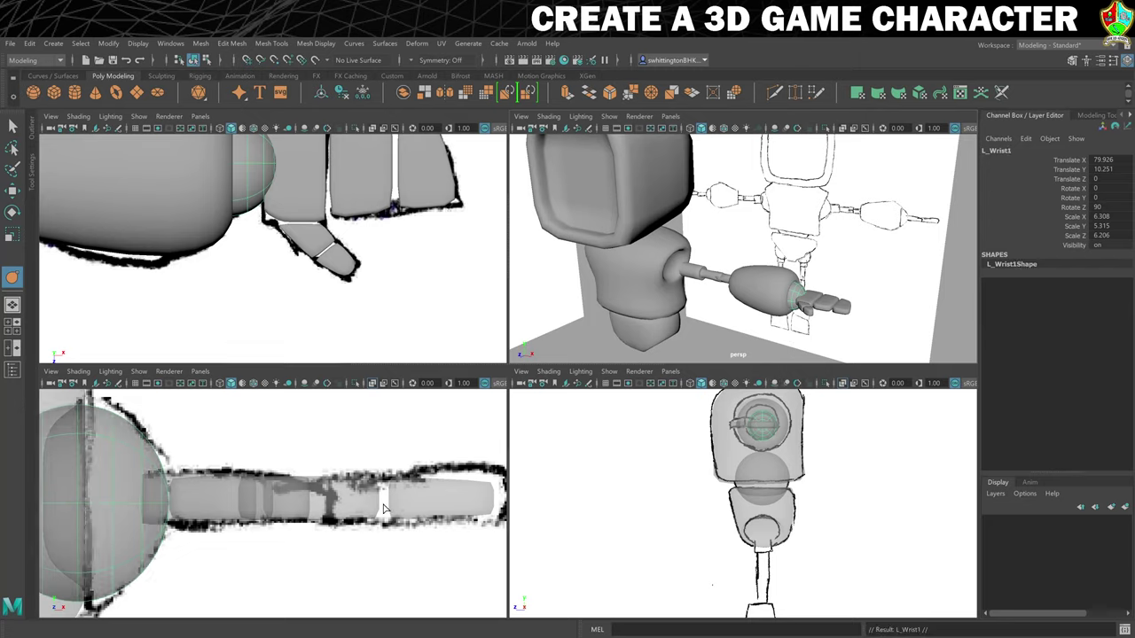
right_click_drag(471, 479, 204, 503, "alt")
middle_click_drag(204, 502, 368, 502, "alt")
key("w")
left_click_drag(426, 468, 327, 462)
scroll(644, 349, "up", 3)
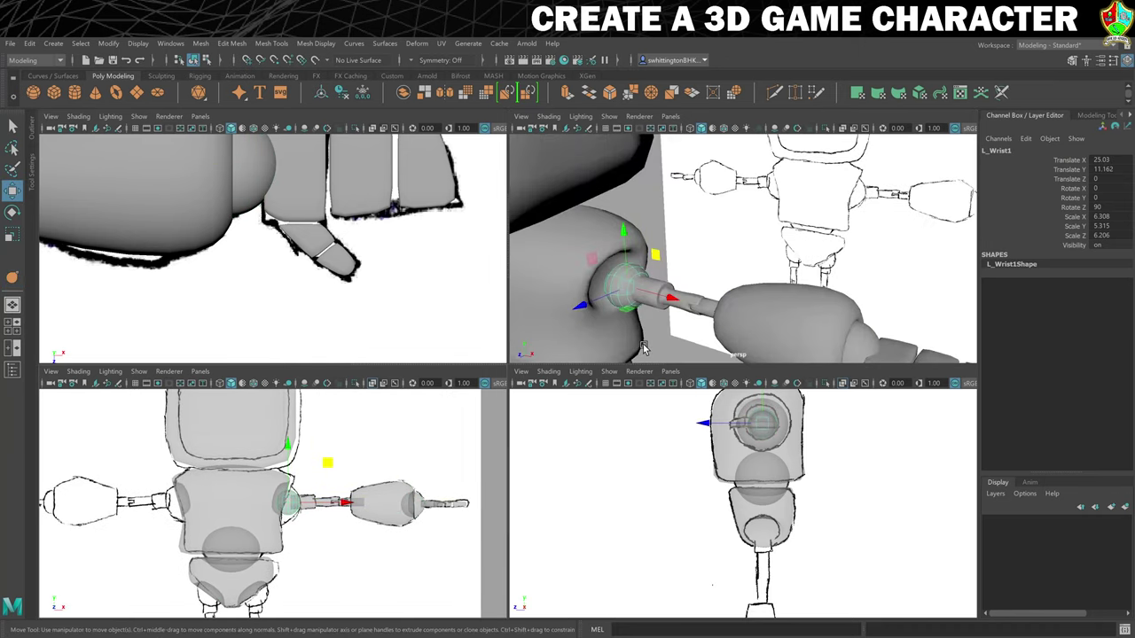
Enlarge the shoulder sphere to a scale of about 8.7, 7.4, 8.6 and push it into the socket at about X 21.4.
left_click_drag(644, 349, 736, 312, "alt")
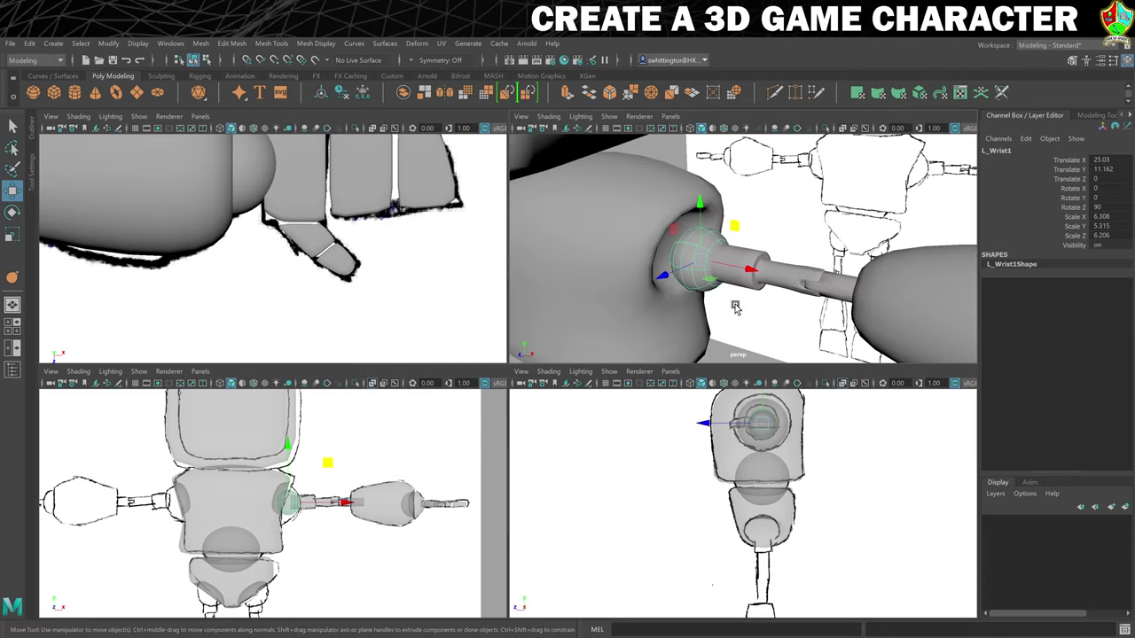
left_click_drag(801, 257, 764, 240, "alt")
key("r")
key("w")
scroll(308, 513, "up", 5)
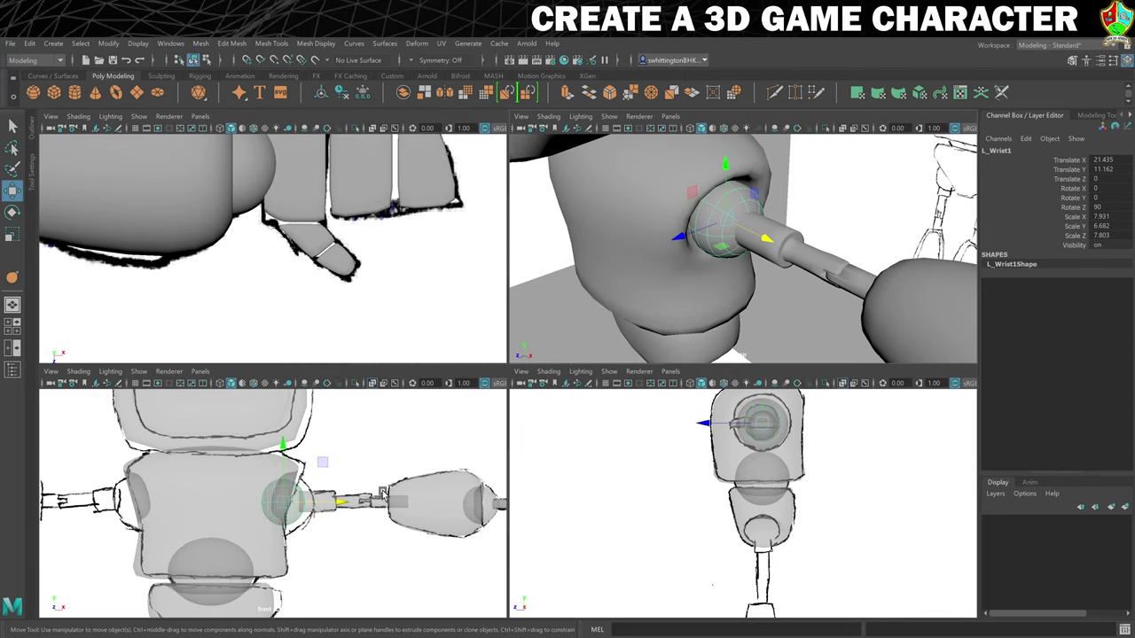
key("r")
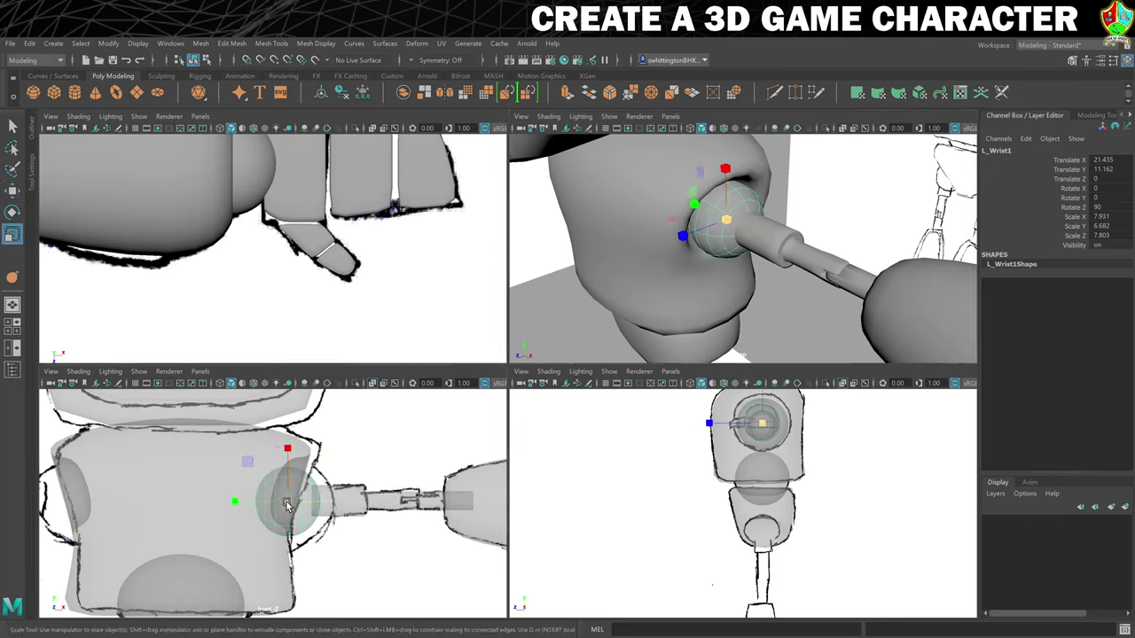
left_click_drag(291, 502, 292, 501)
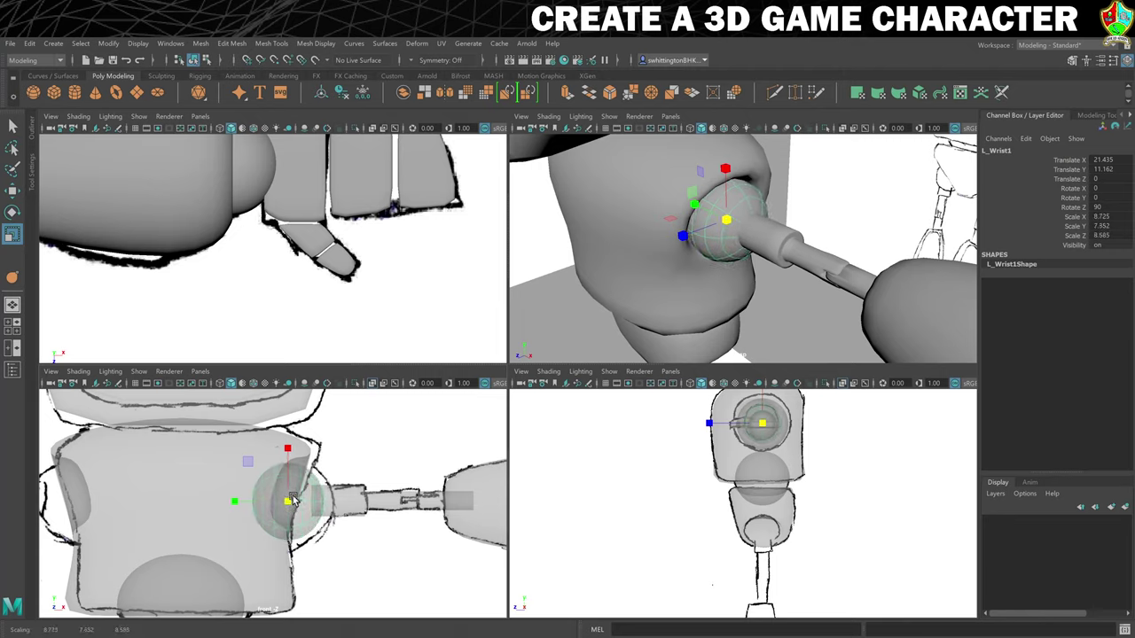
left_click_drag(532, 468, 610, 430, "alt")
left_click_drag(673, 346, 707, 306, "alt")
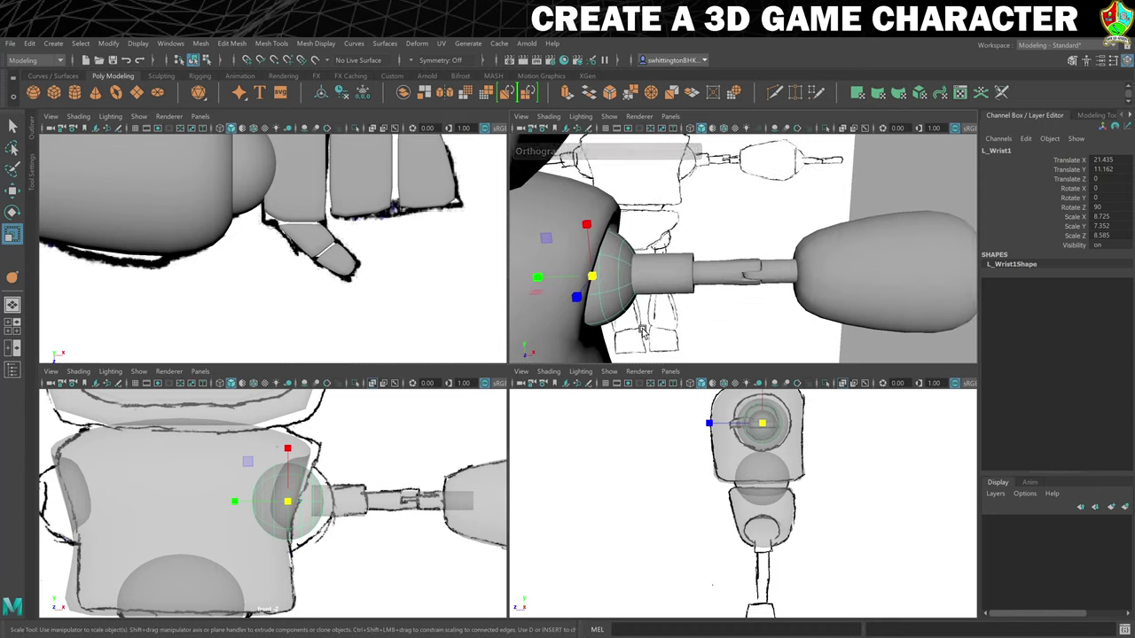
Centre the shoulder sphere in its socket by adjusting its height to about Y 11.27, keeping Z at 0.
scroll(709, 311, "down", 8)
left_click_drag(784, 322, 749, 284, "alt")
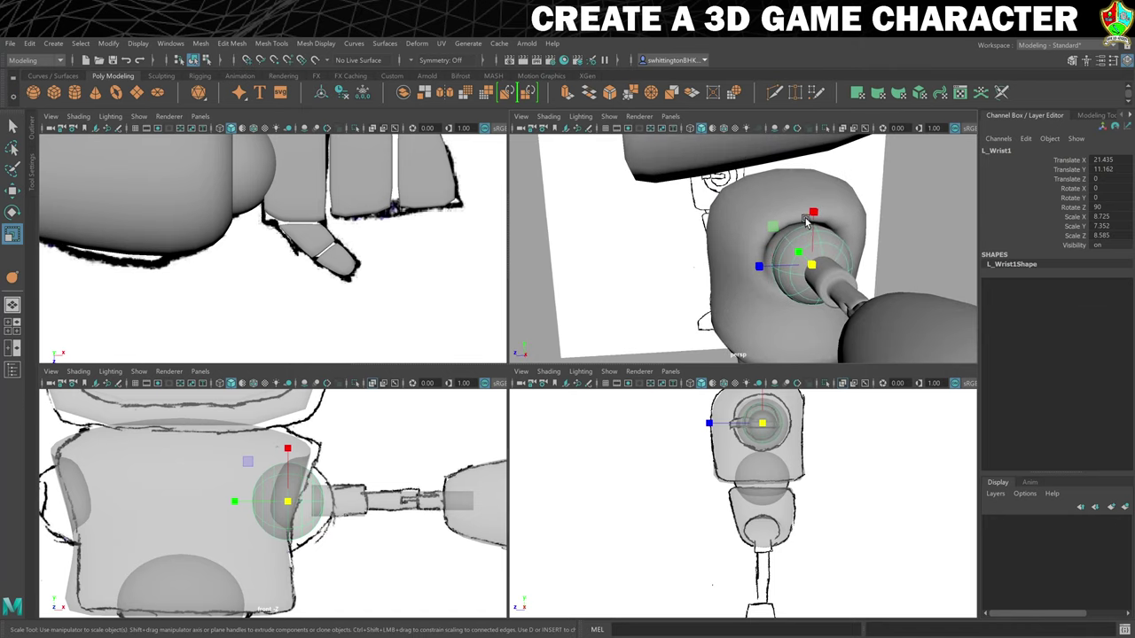
left_click_drag(763, 304, 809, 291, "alt")
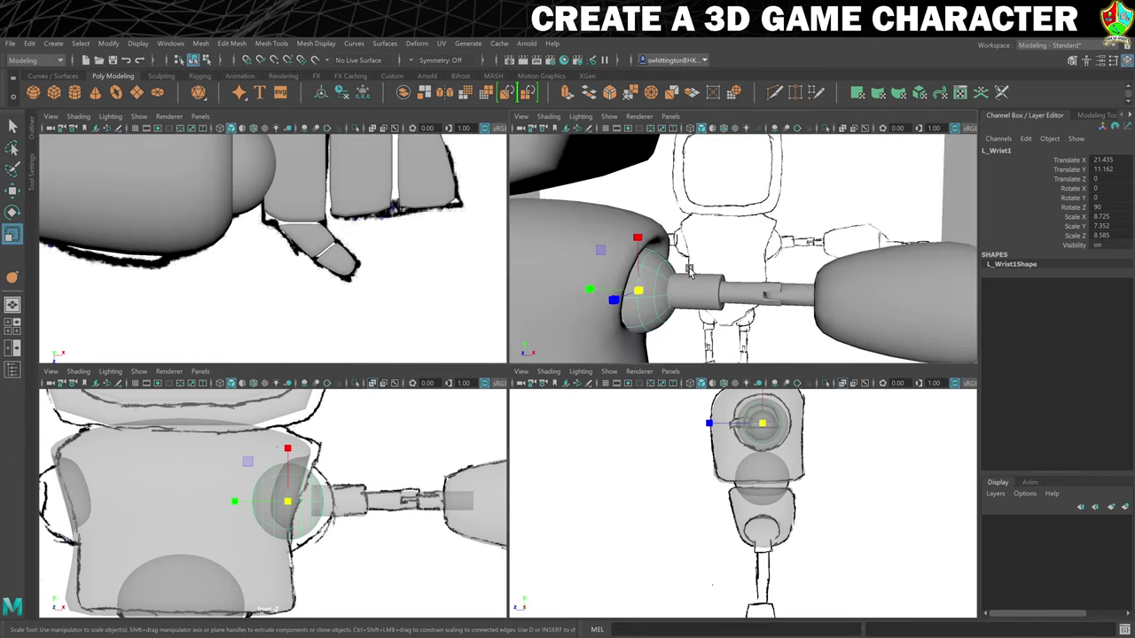
key("w")
left_click_drag(640, 238, 637, 233)
mouse_move(735, 317)
left_mouse_down("alt")
mouse_move(715, 314)
mouse_move(755, 306)
left_mouse_up("alt")
left_click_drag(721, 253, 748, 281)
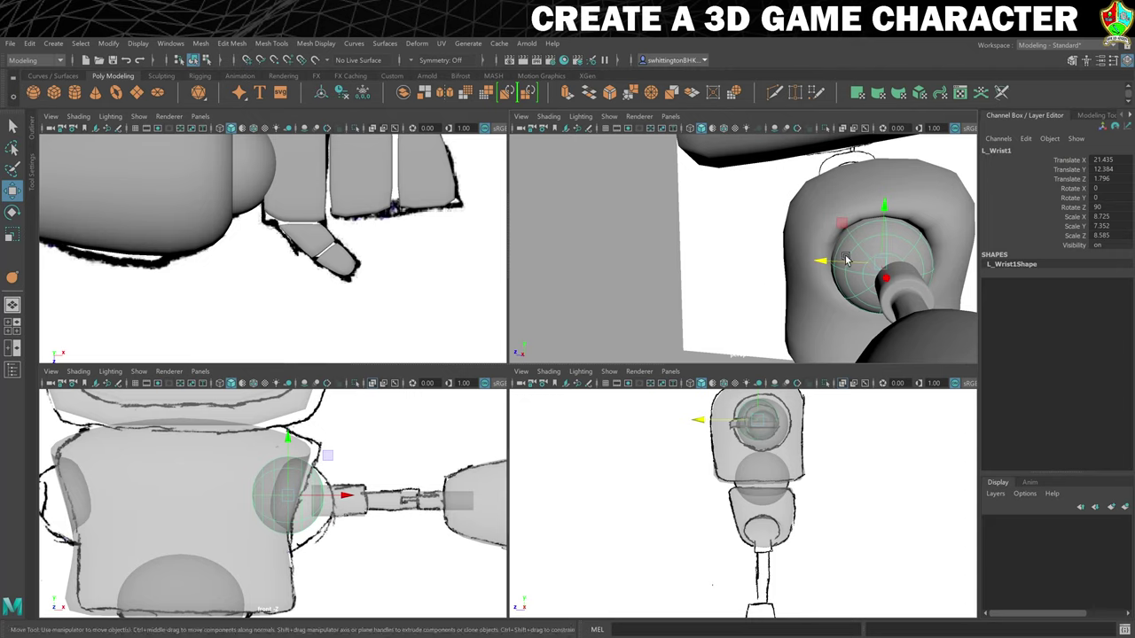
key("ctrl+z")
mouse_move(847, 258)
left_mouse_down()
mouse_move(678, 255)
mouse_move(580, 198)
mouse_move(616, 236)
mouse_move(669, 239)
mouse_move(743, 271)
left_mouse_up()
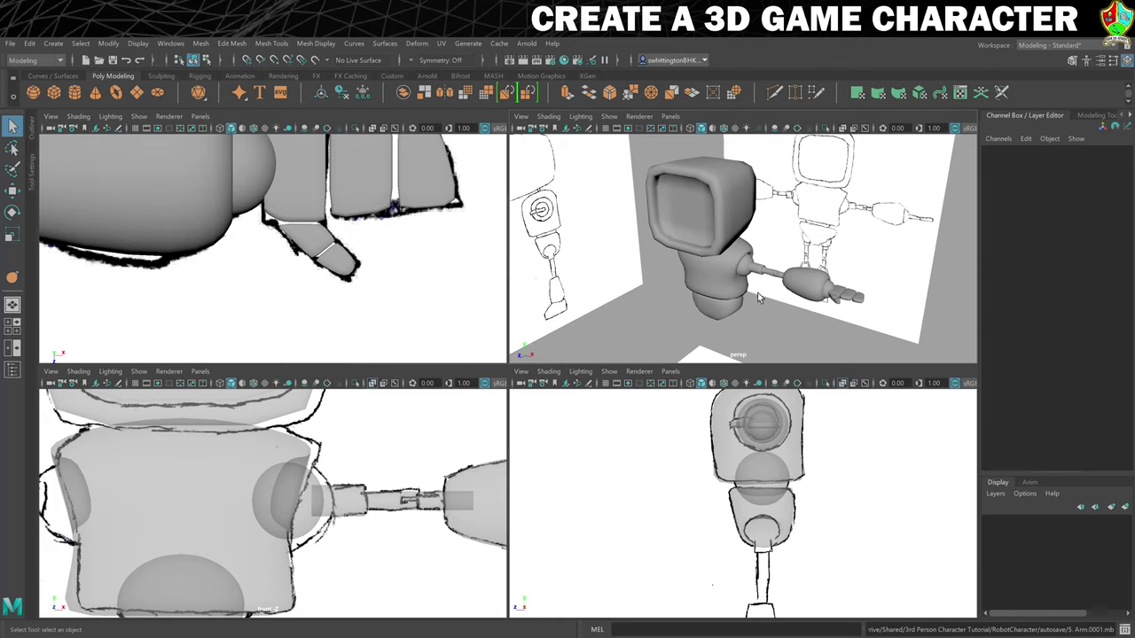
Select the shoulder sphere and rename it L_Shoulder.
left_click(300, 505)
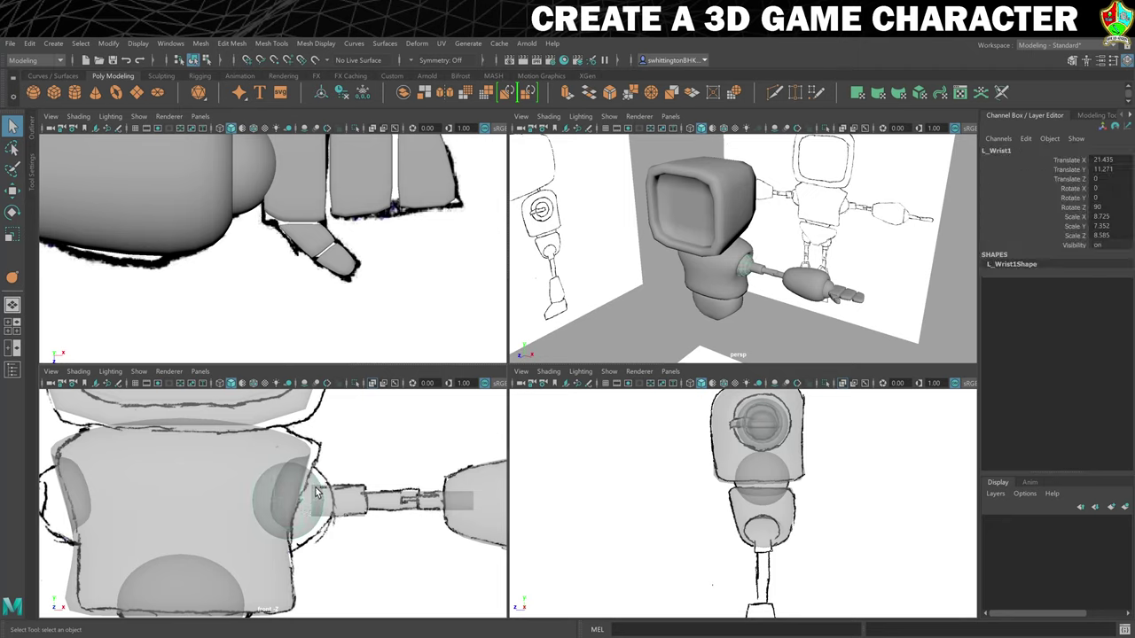
double_click(1005, 149)
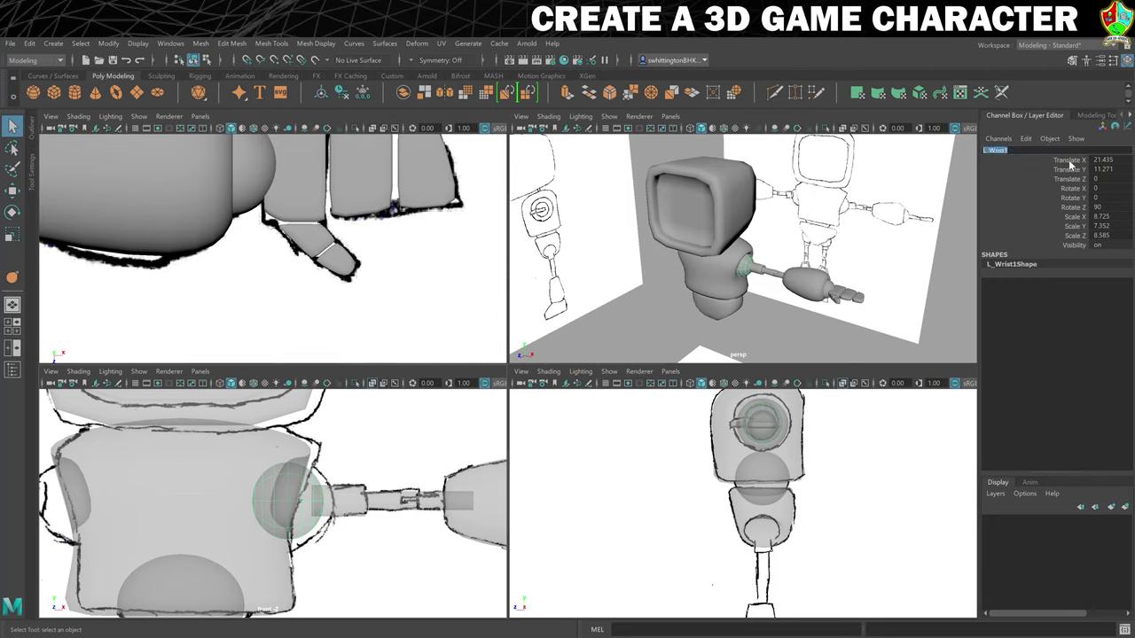
key("Right")
type("Shoulder")
key("Return")
Duplicate L_Shoulder and move the copy down to the left hip socket, at about X 9.8, Y -29.8.
key("w")
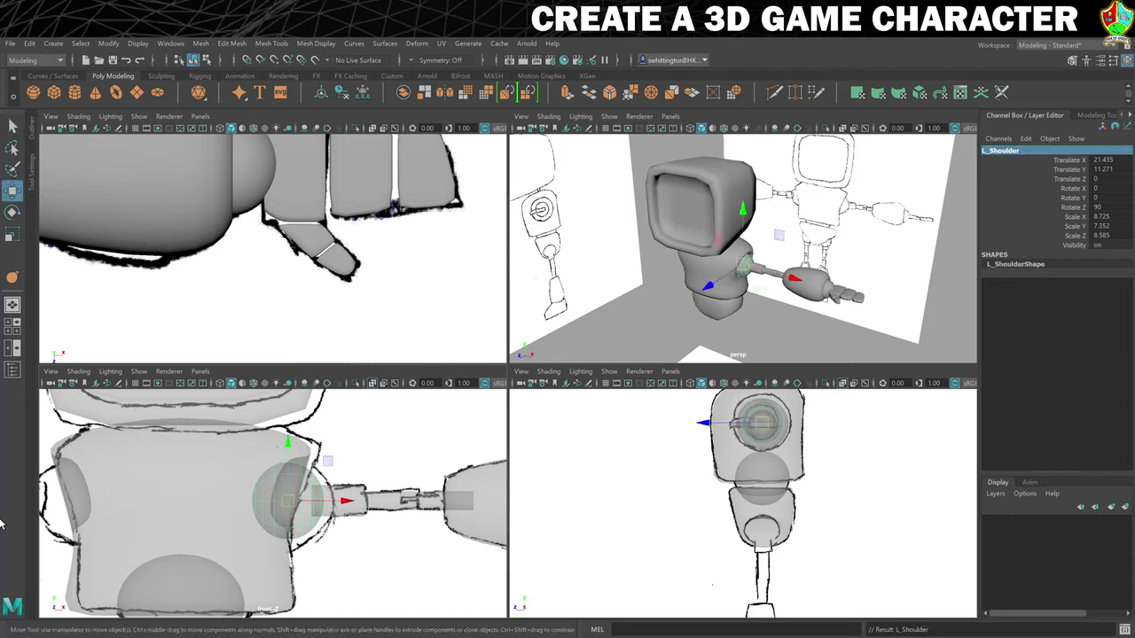
left_click_drag(323, 458, 348, 501)
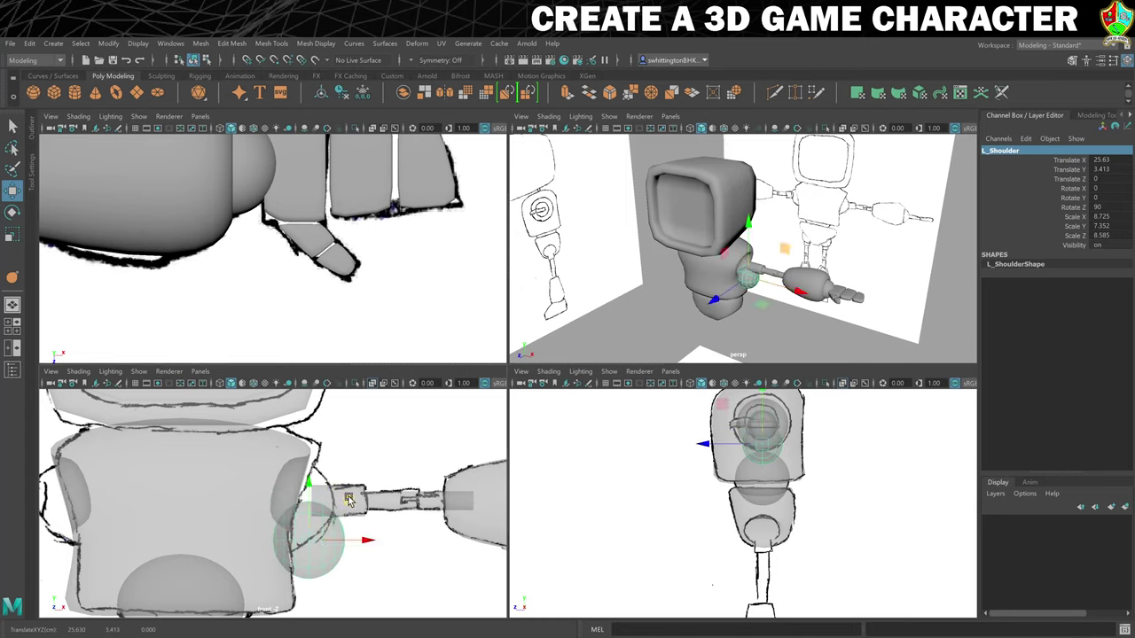
key("ctrl+z")
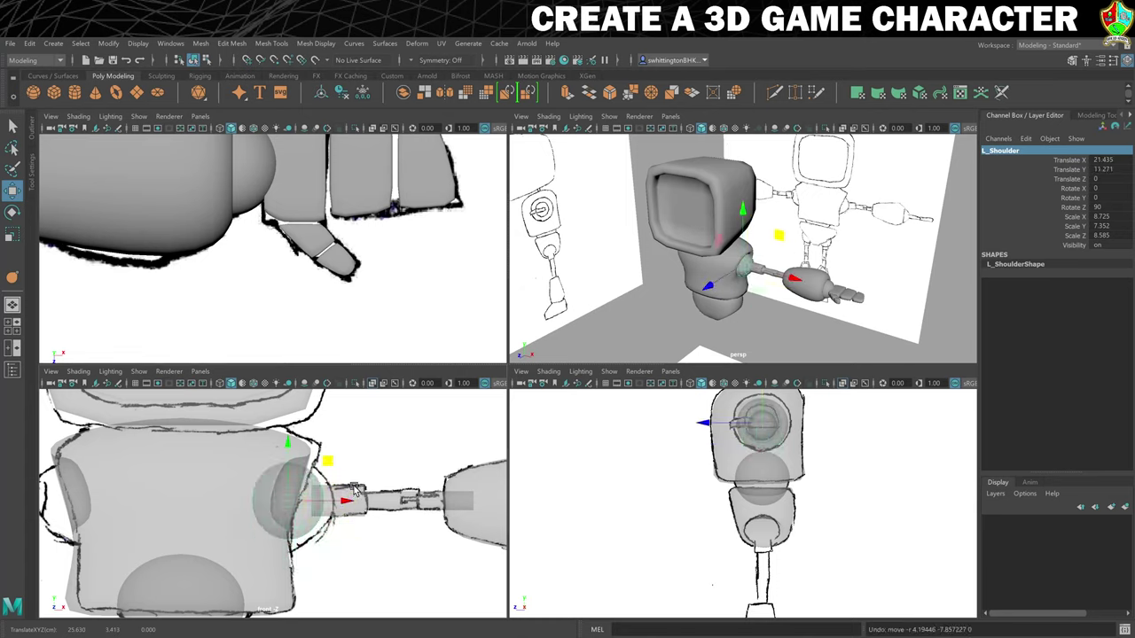
key("ctrl+d")
scroll(359, 497, "down", 6)
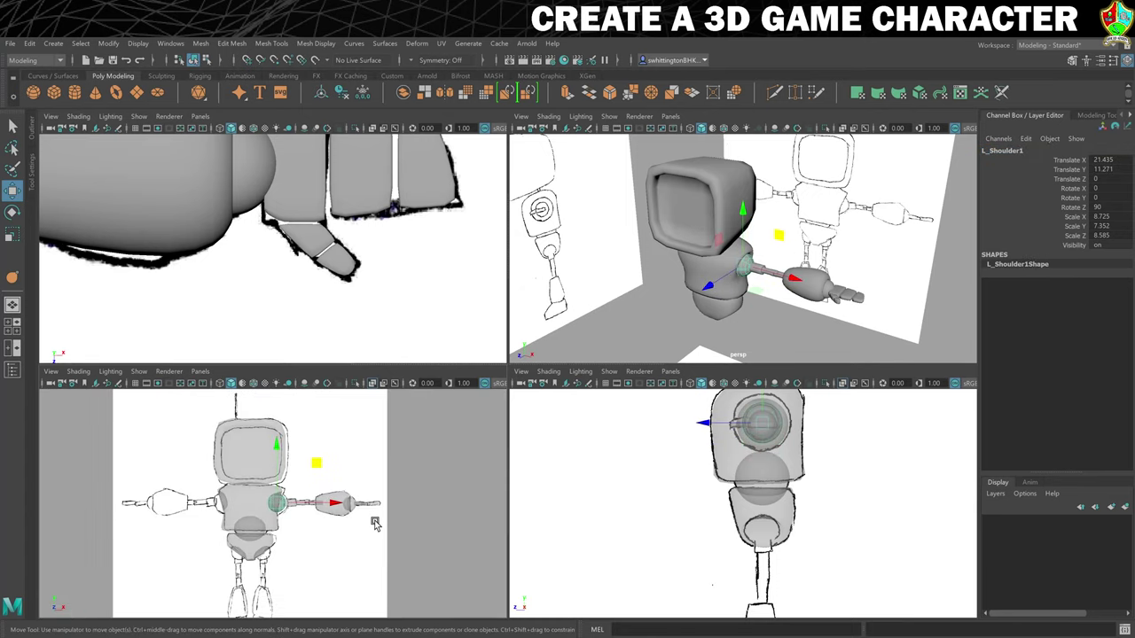
middle_click_drag(375, 525, 399, 483, "alt")
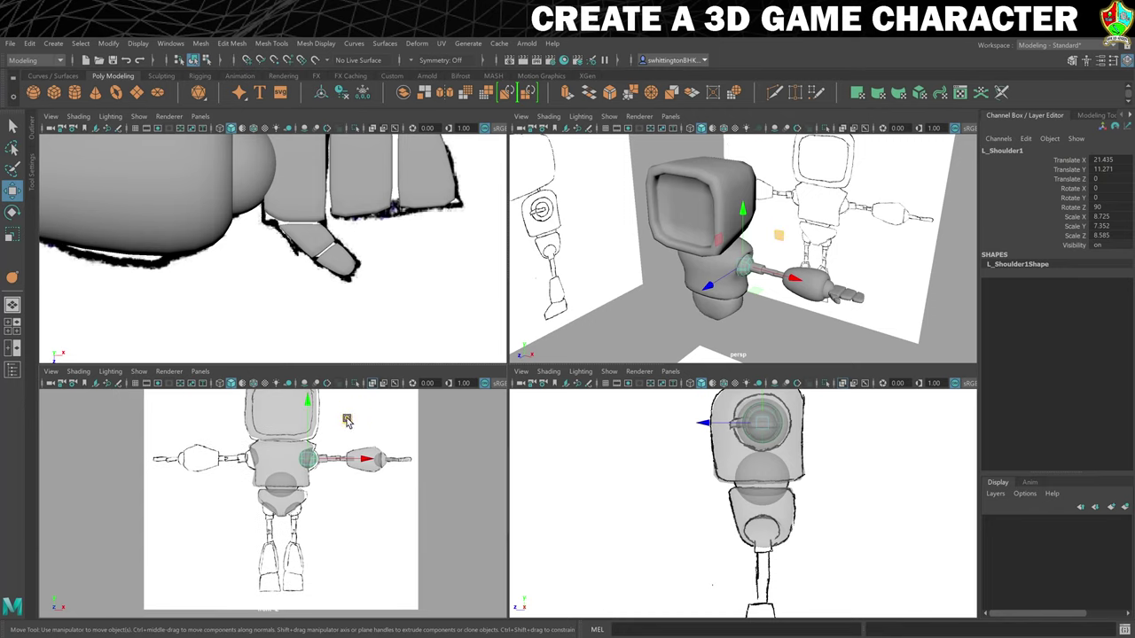
middle_click_drag(346, 420, 335, 470)
left_click_drag(334, 473, 334, 470)
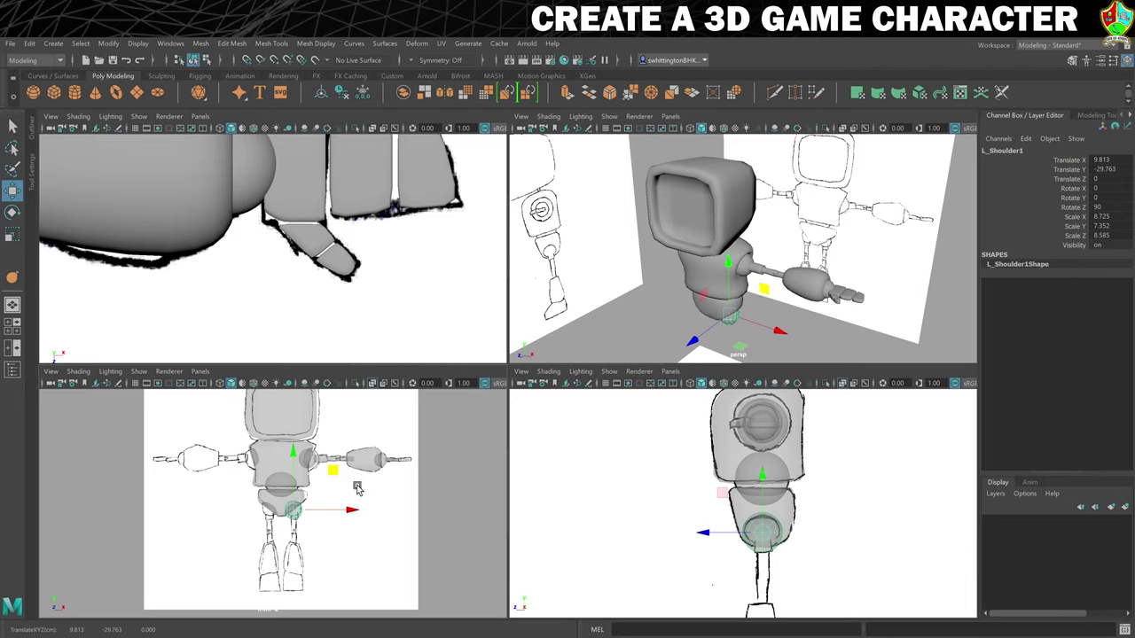
Rename the duplicated hip sphere L_UpperLegJoint.
scroll(357, 487, "up", 5)
left_click(1002, 151)
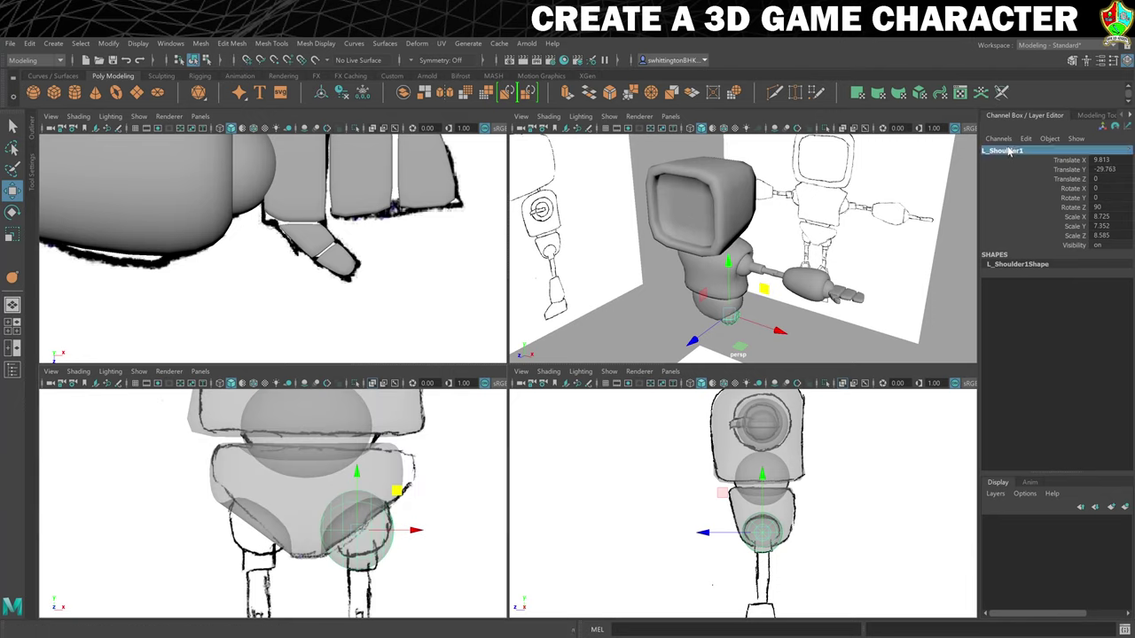
key("Right")
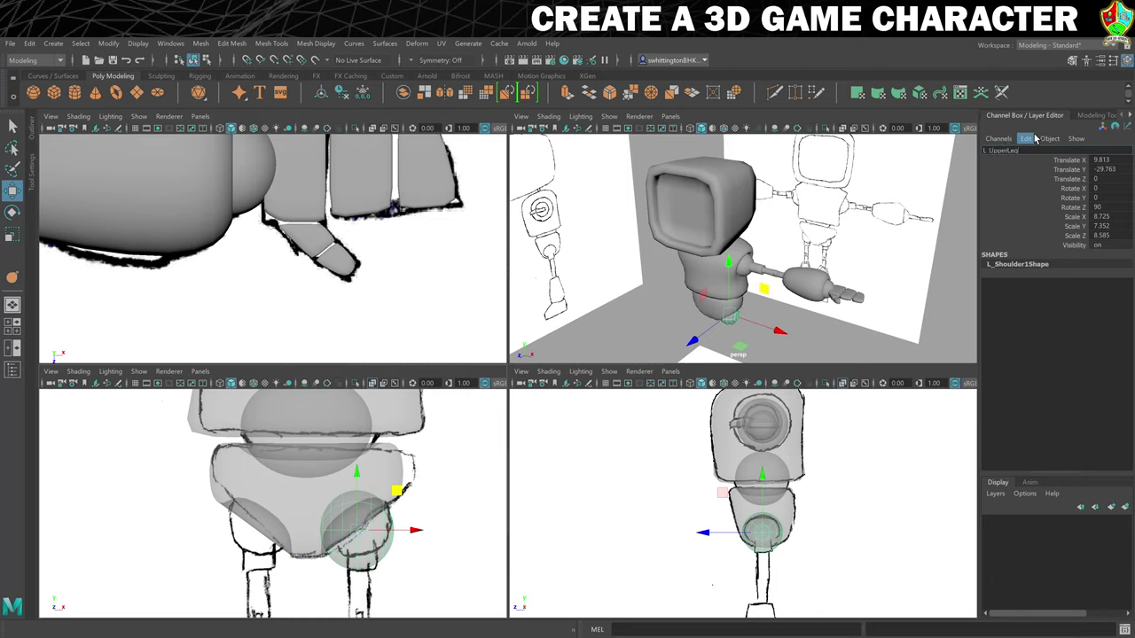
type("nt")
key("Return")
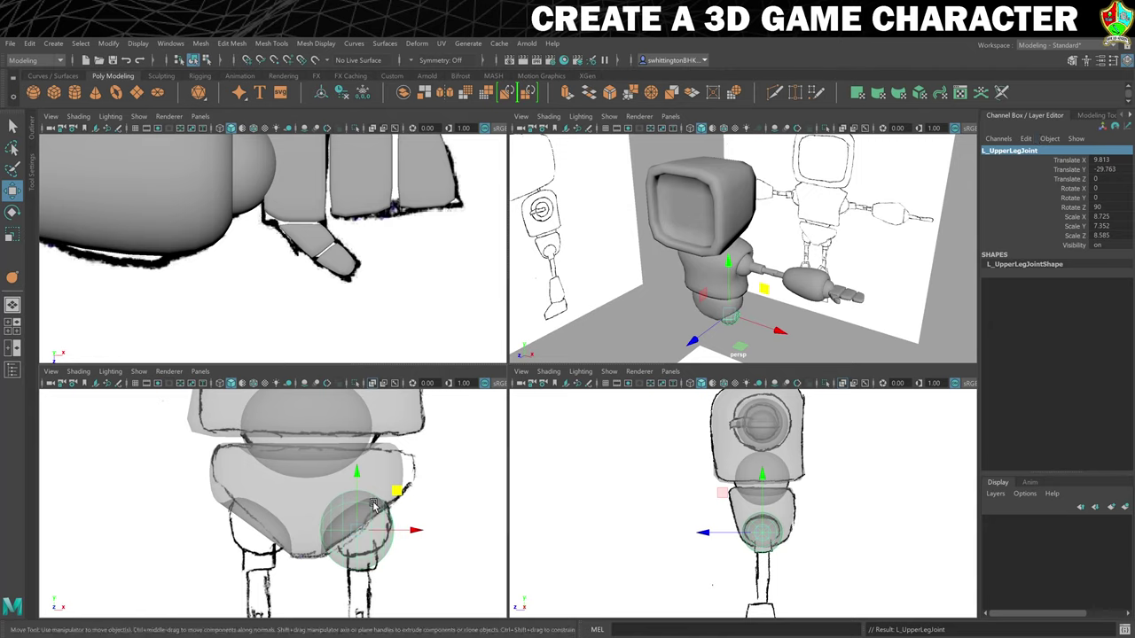
Rotate L_UpperLegJoint to about 19.4 degrees in Z to match the slope of the hip socket.
middle_click_drag(374, 504, 341, 457, "alt")
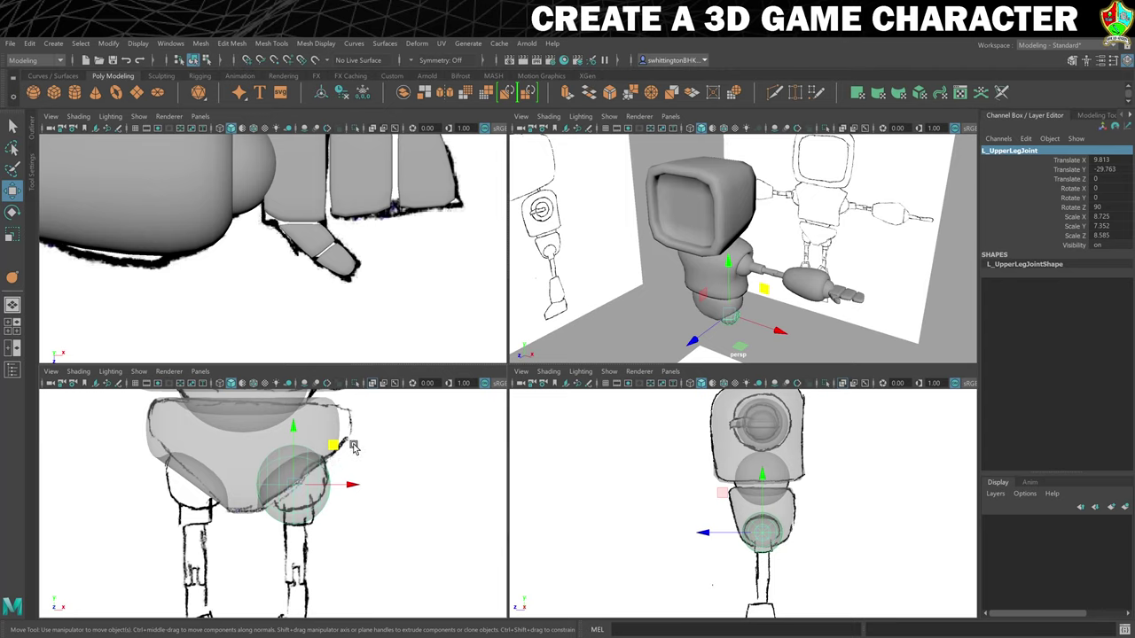
scroll(713, 304, "up", 5)
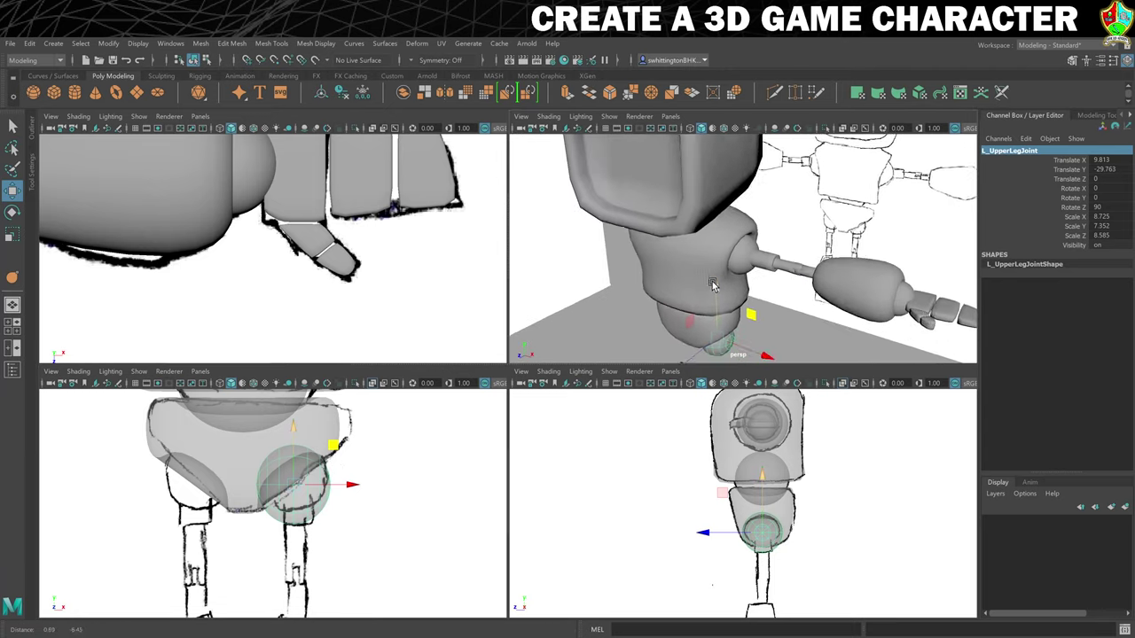
left_click_drag(712, 286, 738, 286, "alt")
key("e")
scroll(738, 279, "up", 5)
middle_click_drag(738, 286, 742, 276, "alt")
left_click_drag(741, 277, 801, 254, "alt")
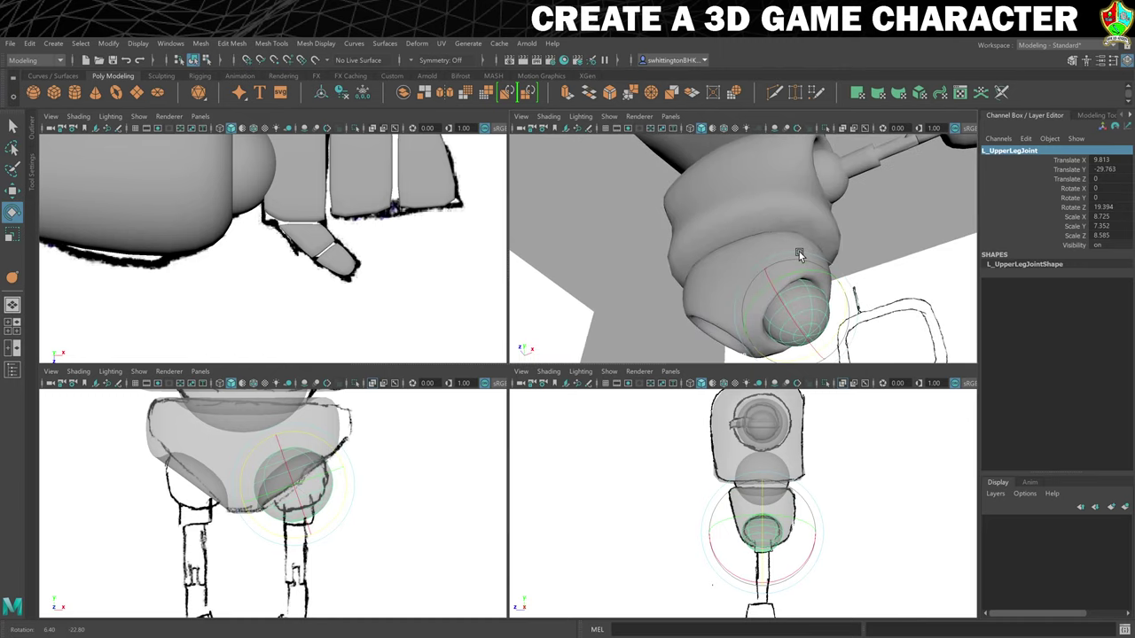
Scale L_UpperLegJoint to about 8.6, 7.2, 8.3, seat it in the hip socket at about X 9.2, Y -29.3, and deselect it.
key("w")
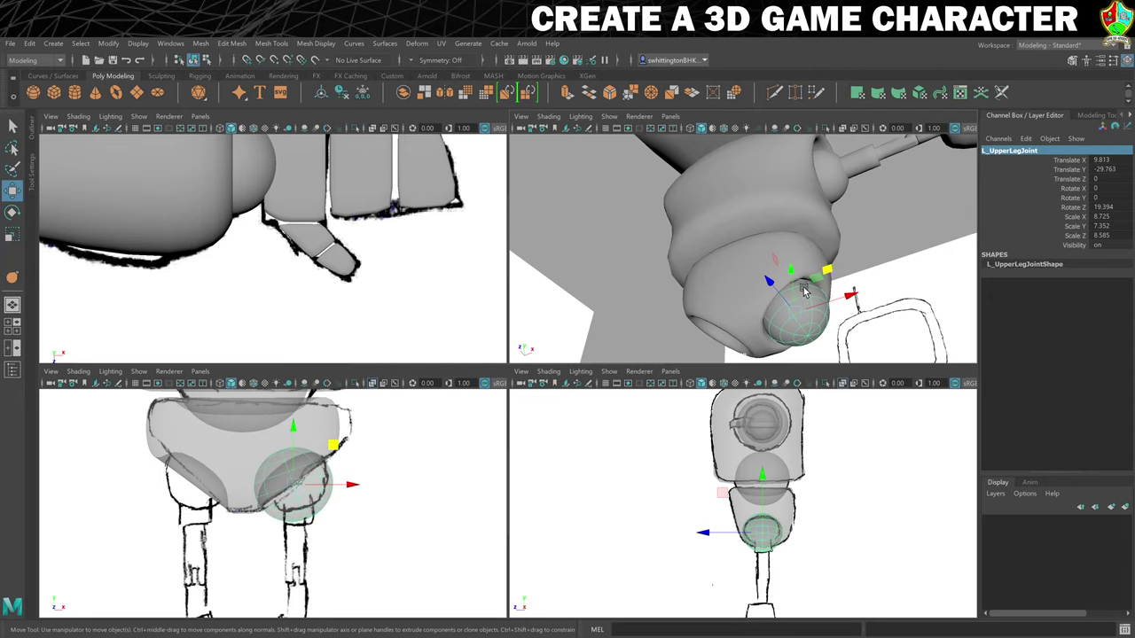
scroll(817, 324, "up", 3)
left_click_drag(819, 327, 806, 320, "alt")
middle_click_drag(806, 320, 812, 317, "alt")
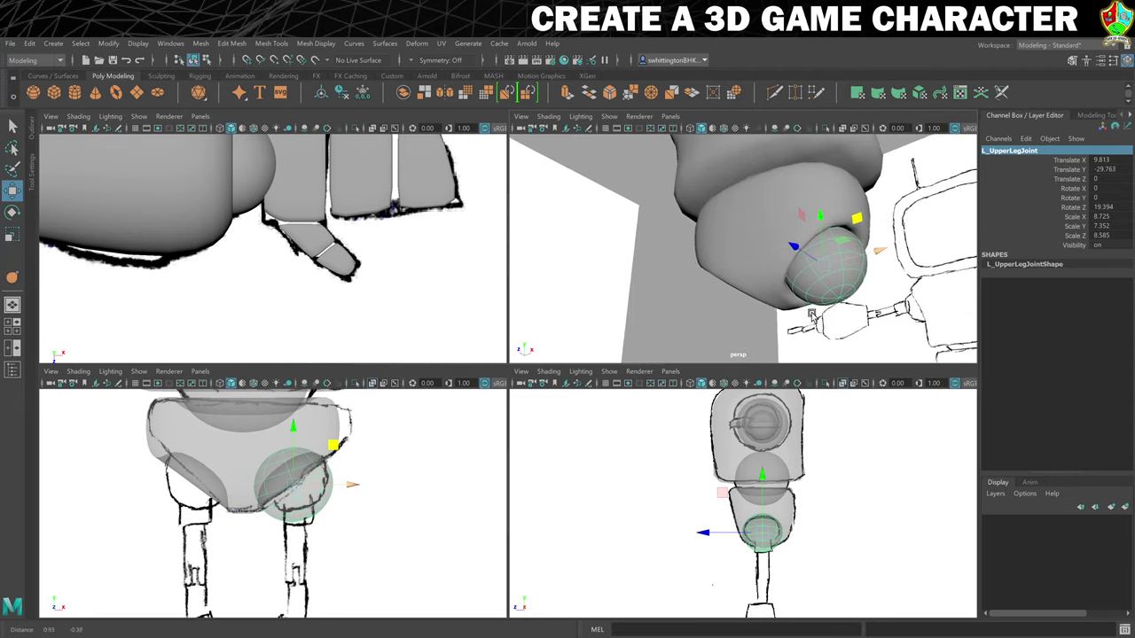
left_click_drag(812, 317, 742, 253, "alt")
key("r")
left_click_drag(678, 266, 830, 356, "alt")
left_click_drag(767, 199, 777, 205)
key("w")
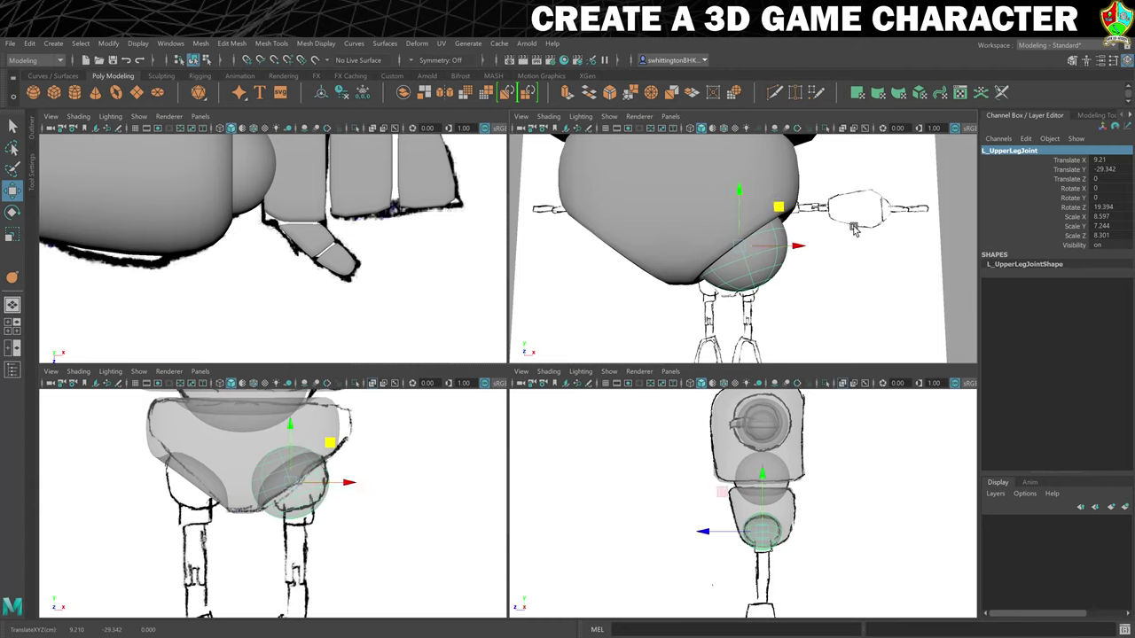
left_click(942, 213)
Duplicate the upper arm L_UpperArm and move the copy below the left hip, to about X 22.3, Y -40.2.
mouse_move(943, 213)
left_mouse_down("alt")
mouse_move(912, 245)
mouse_move(768, 289)
mouse_move(717, 288)
mouse_move(813, 284)
left_mouse_up("alt")
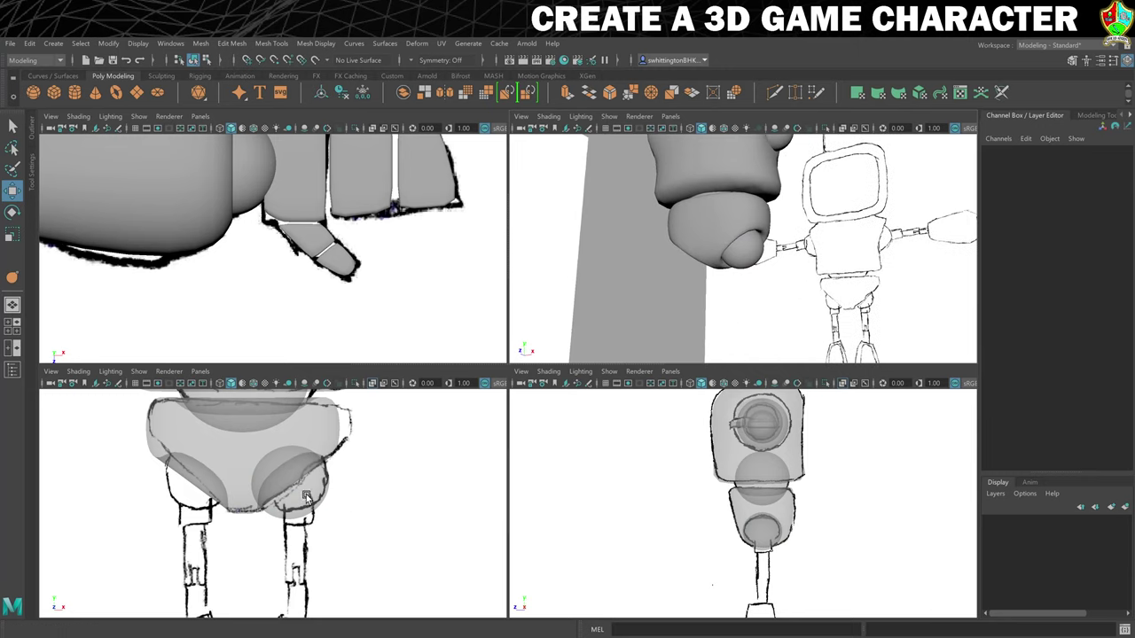
scroll(838, 325, "down", 6)
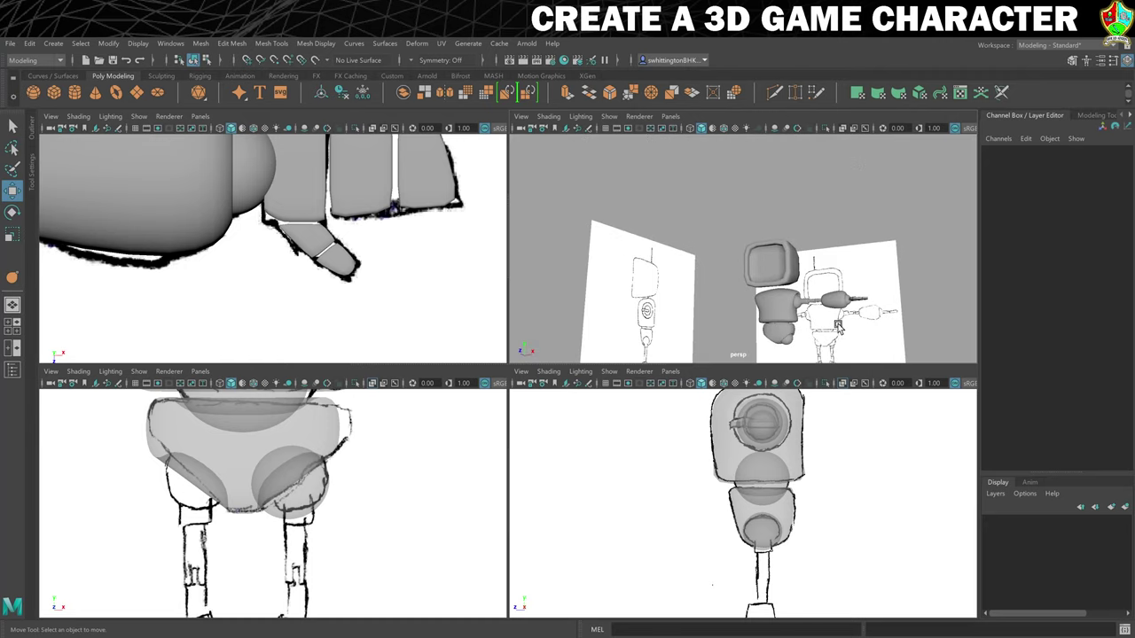
scroll(837, 325, "up", 10)
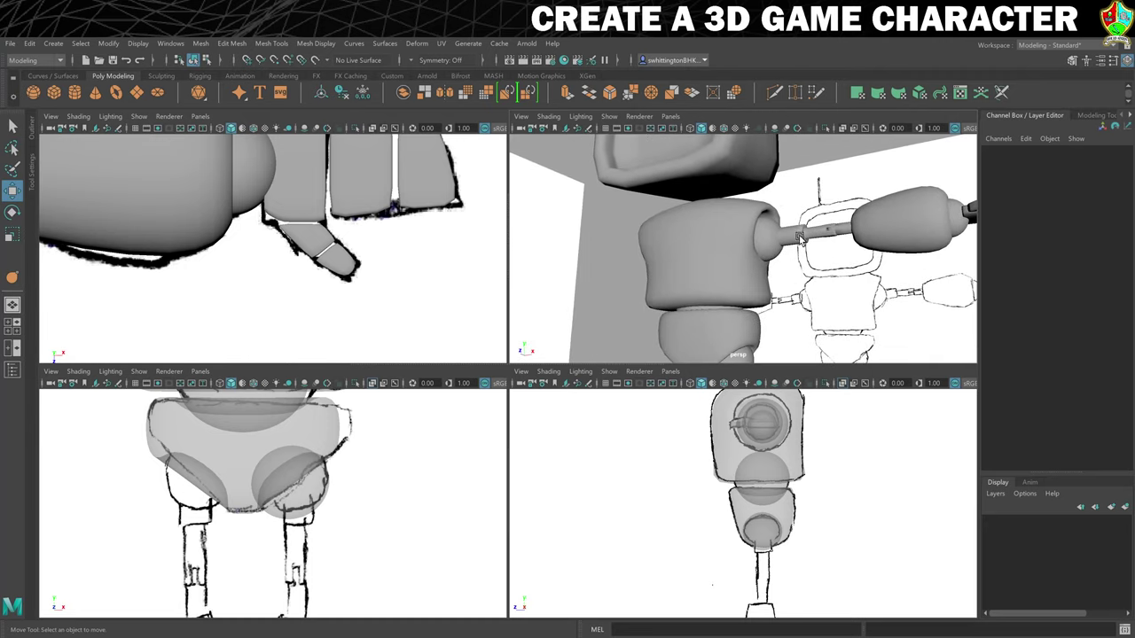
left_click(800, 237)
scroll(813, 268, "down", 5)
middle_click_drag(809, 285, 816, 272, "alt")
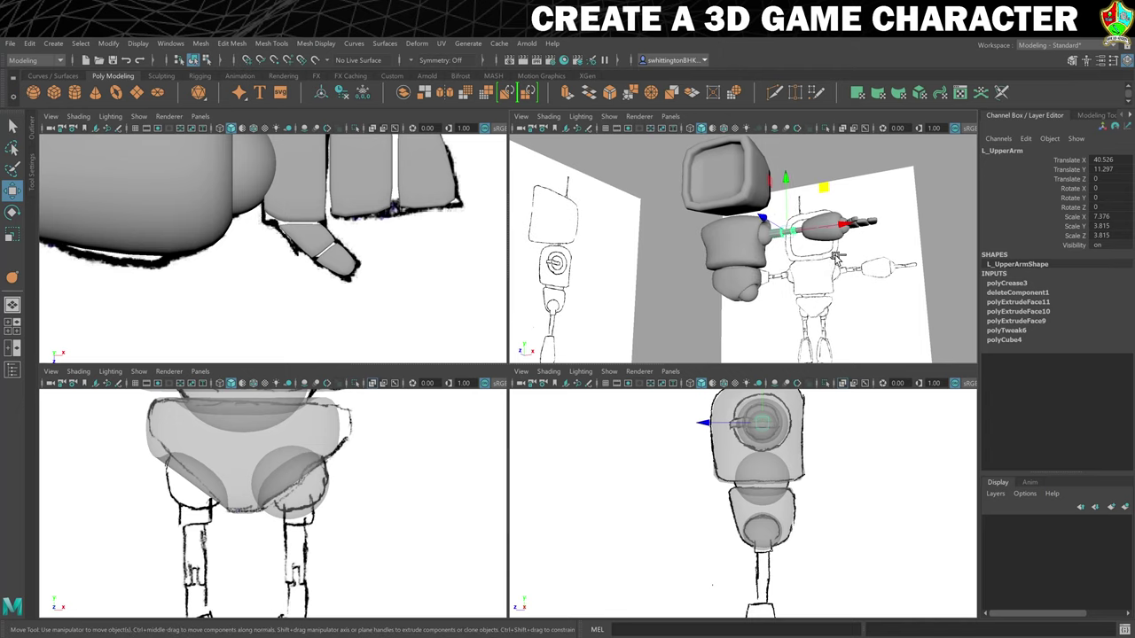
key("ctrl+d")
left_click_drag(821, 186, 805, 259)
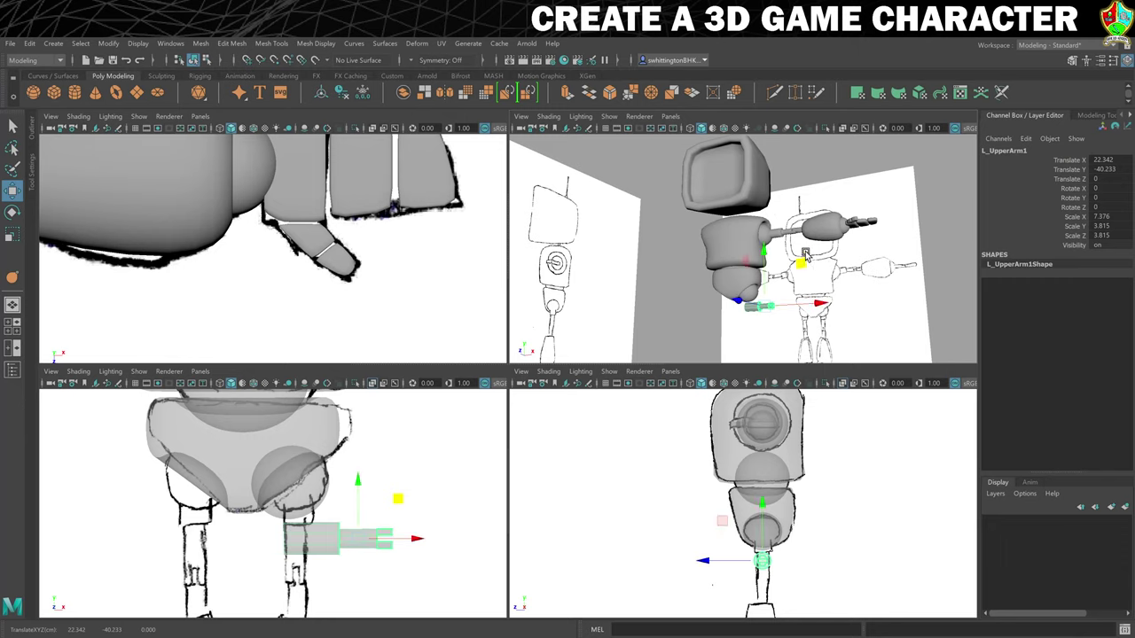
Rotate the upper arm copy to -90 degrees in Z so it stands vertically, and rename it L_UpperLeg.
key("e")
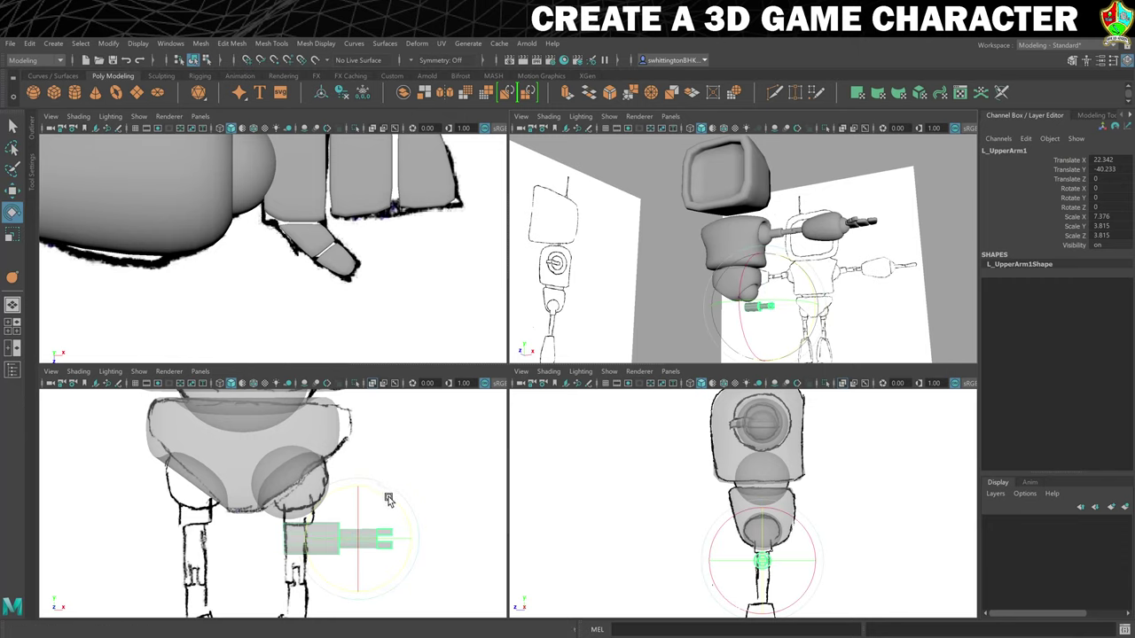
left_click_drag(388, 499, 426, 504)
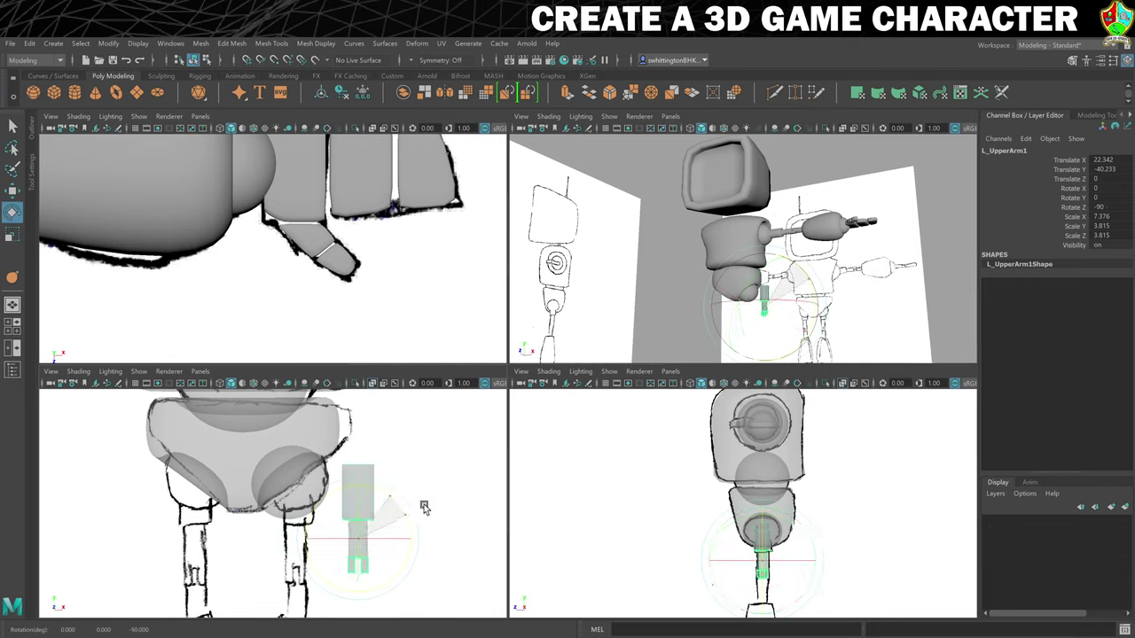
double_click(1010, 151)
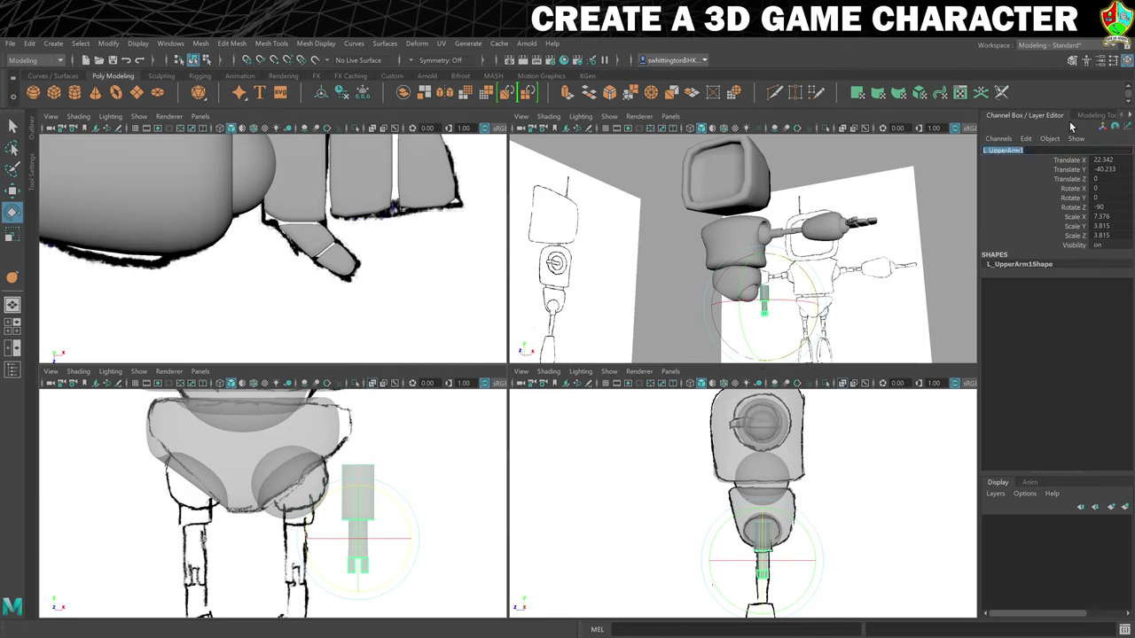
key("Right")
key("BackSpace")
type("Leg")
key("Return")
Move L_UpperLeg onto the sketched left leg beneath the hip joint, at about X 10.4, Y -42.1.
middle_click_drag(392, 520, 424, 472, "alt")
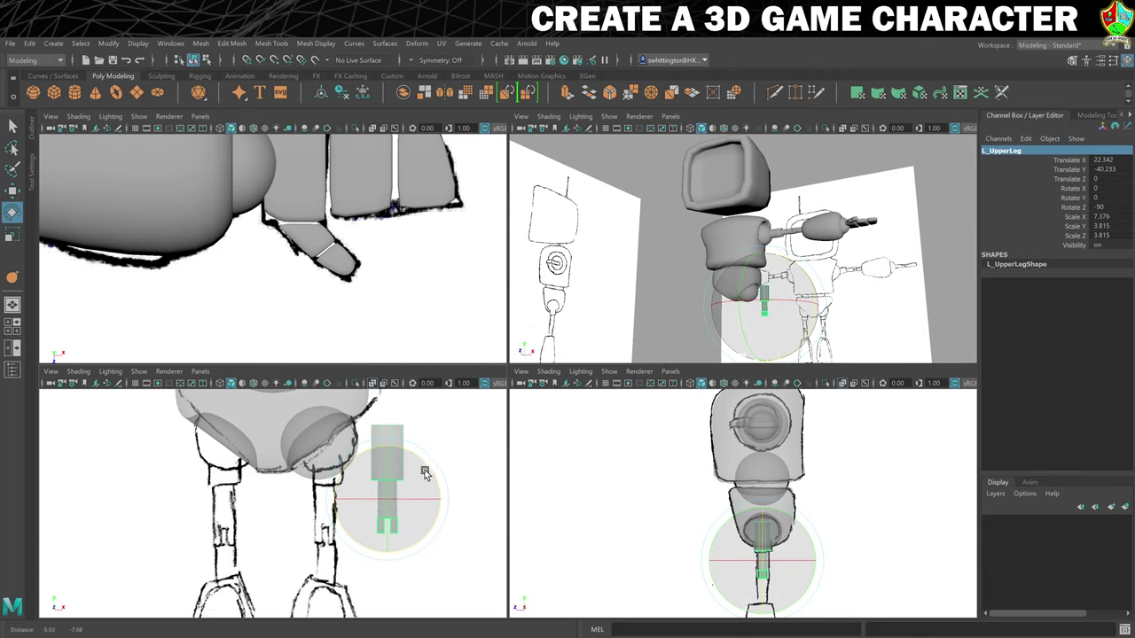
key("w")
left_click_drag(431, 464, 369, 476)
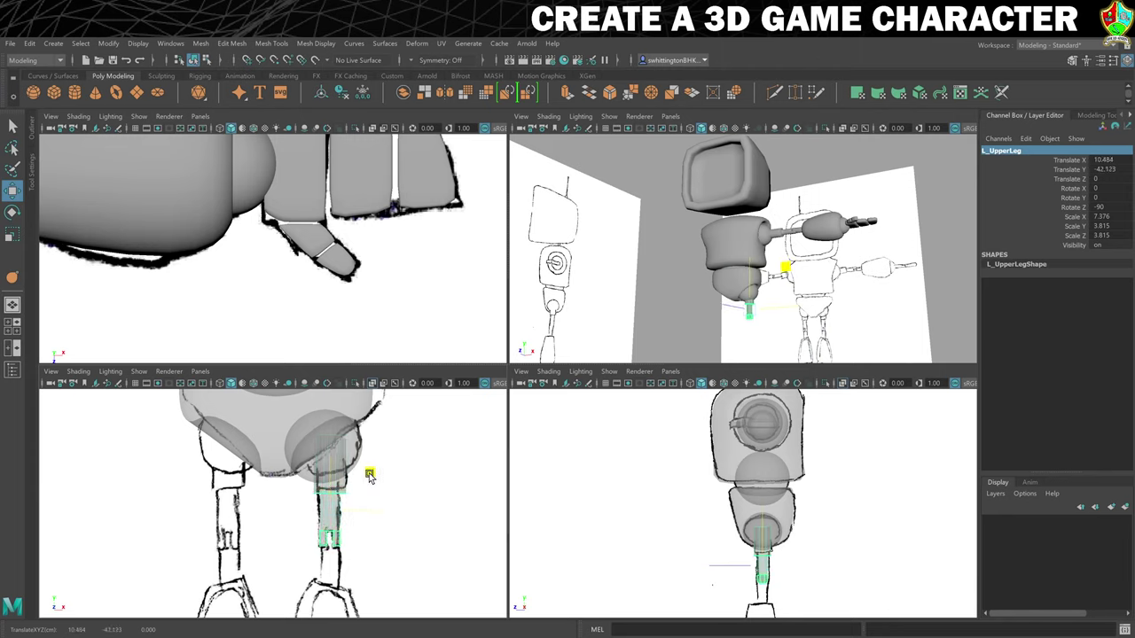
left_click_drag(370, 476, 369, 475)
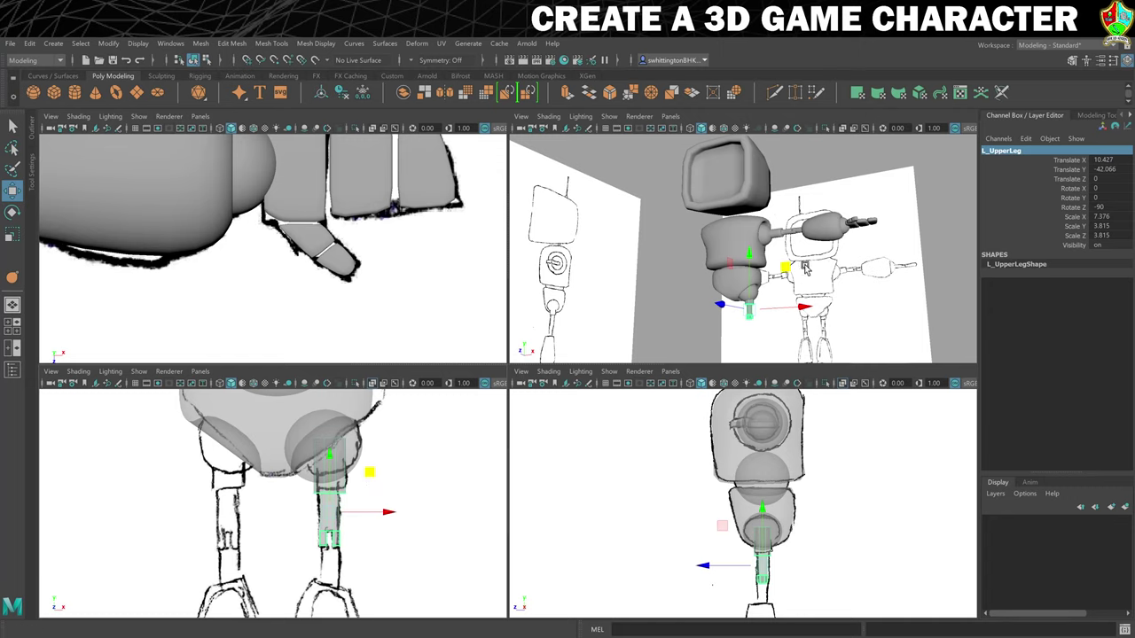
Duplicate the lower arm L_LowerArm and move the copy to the lower end of the upper leg, at about X 8.1, Y -50.3.
left_click_drag(861, 222, 750, 259, "alt")
left_click(752, 258)
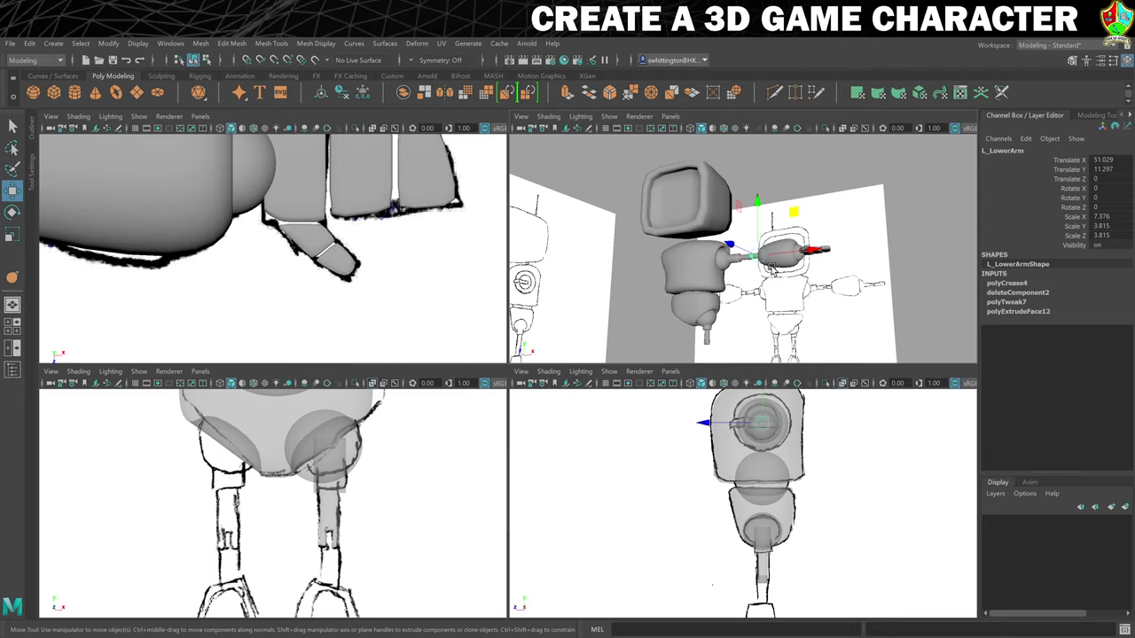
key("ctrl+d")
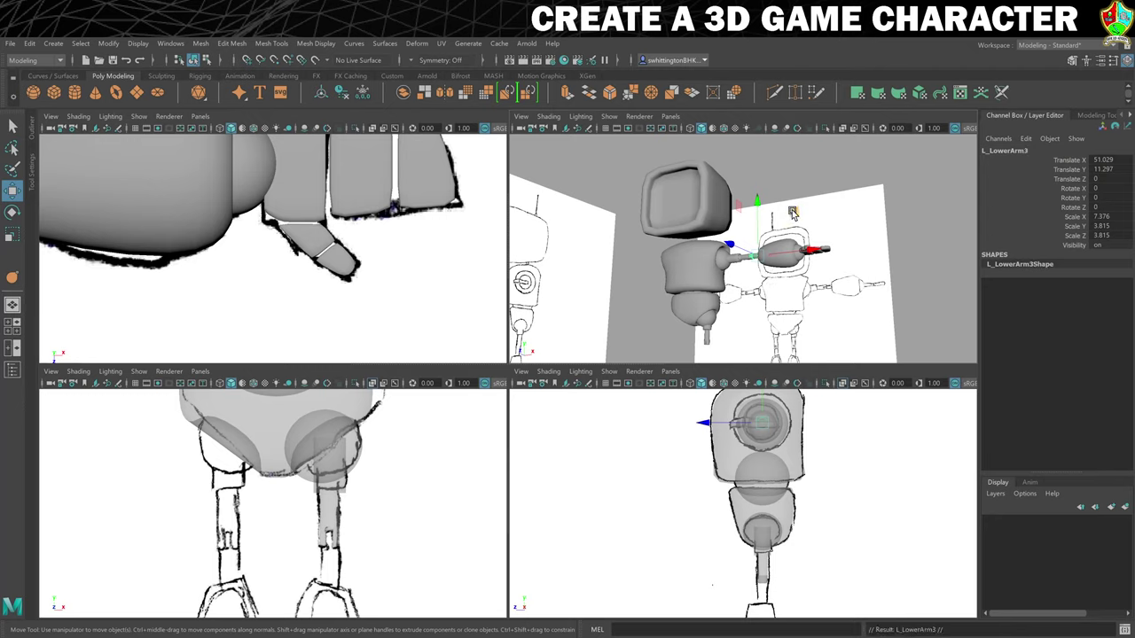
left_click_drag(791, 211, 737, 305)
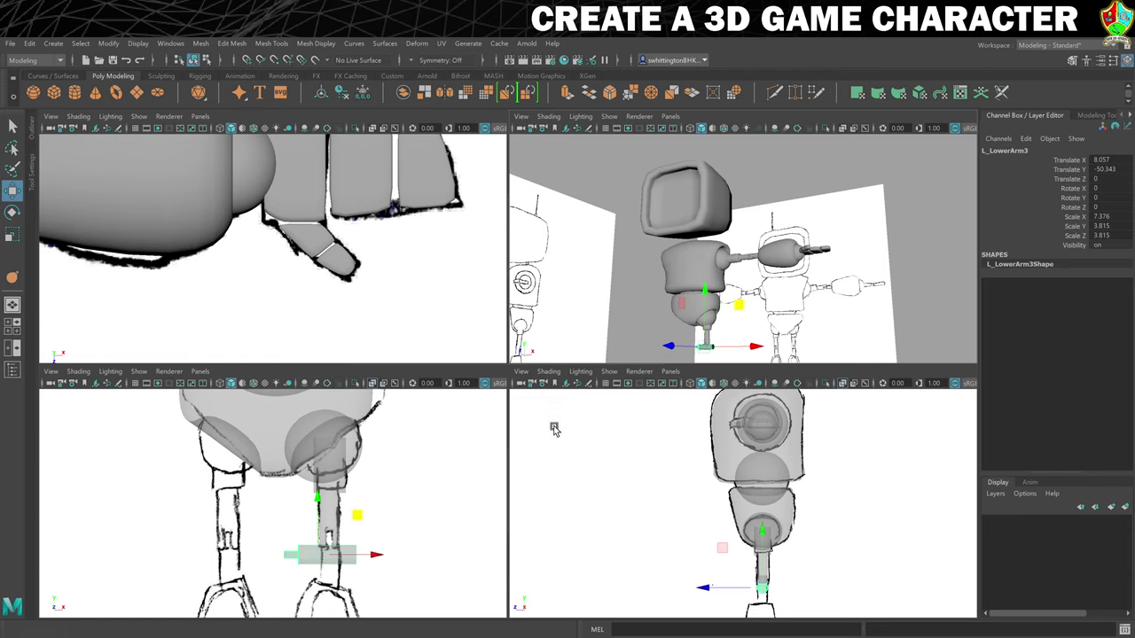
Rotate the lower arm copy to -90 degrees in Z and open its name for editing.
middle_click_drag(358, 513, 409, 454, "alt")
key("e")
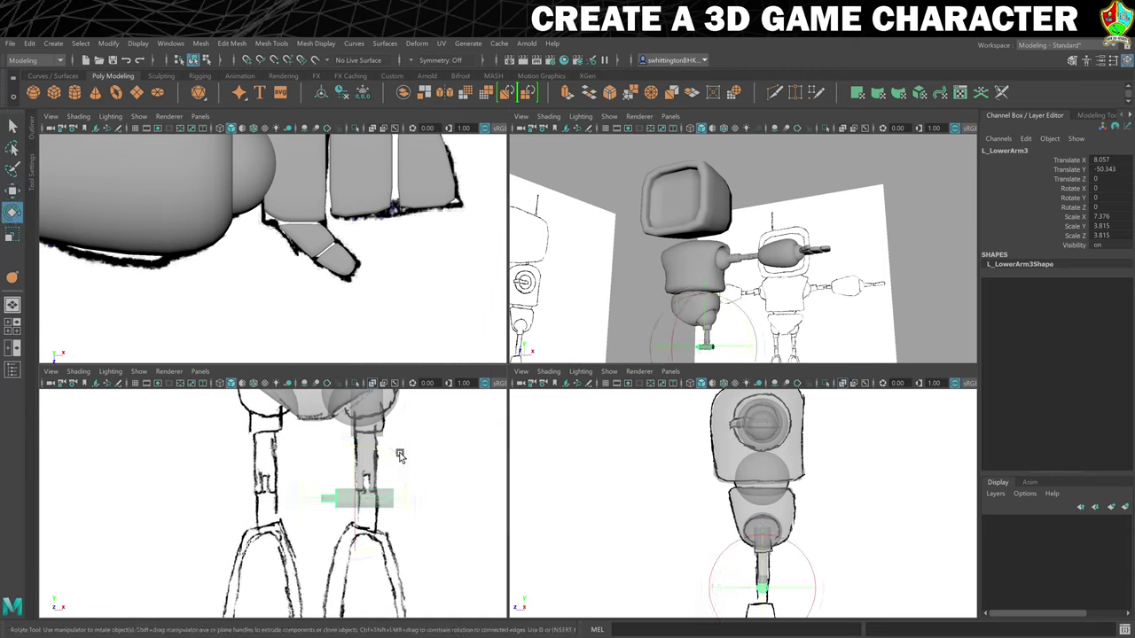
left_click_drag(400, 456, 435, 466)
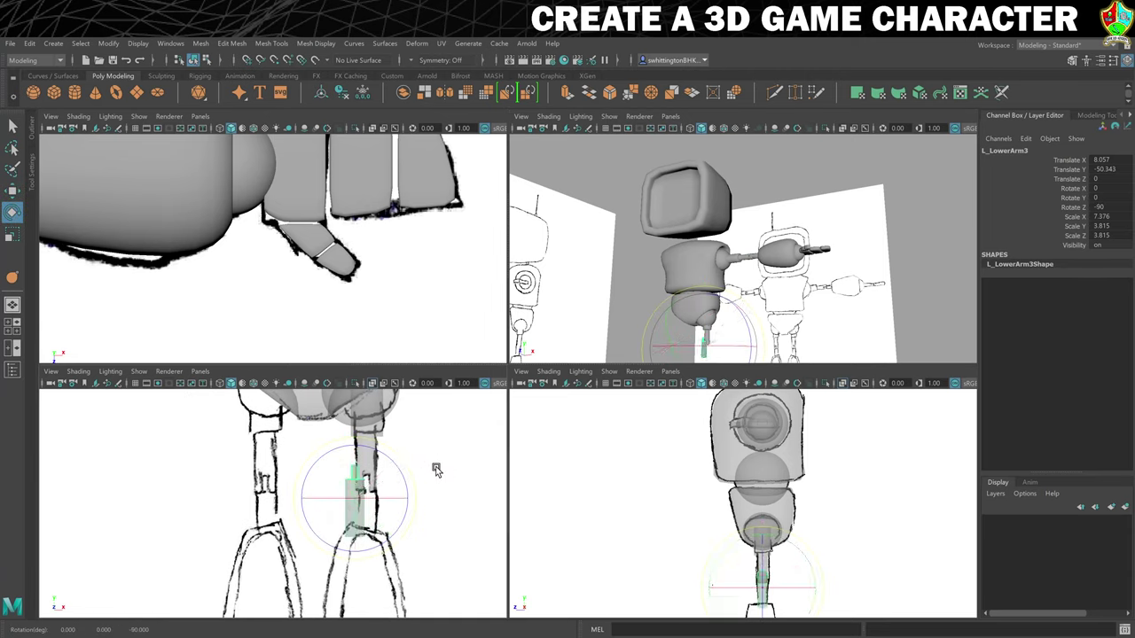
left_click(1034, 156)
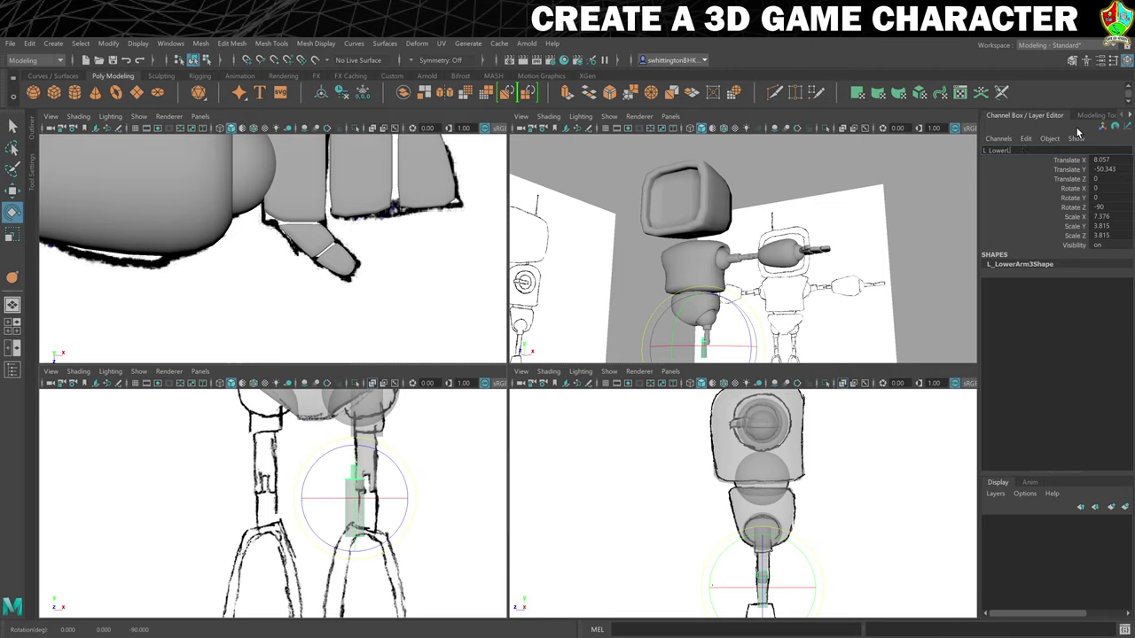
Rename the duplicated leg segment L_LowerLeg and move it onto the sketched leg below the upper leg, at about X 10.35, Y -52.52.
key("Return")
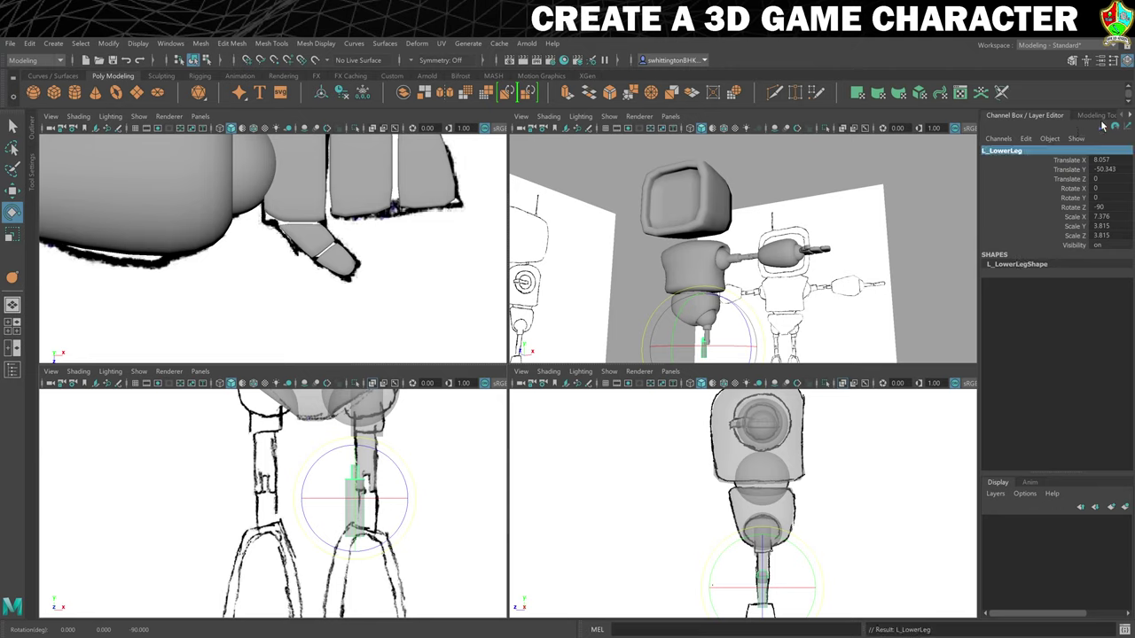
key("w")
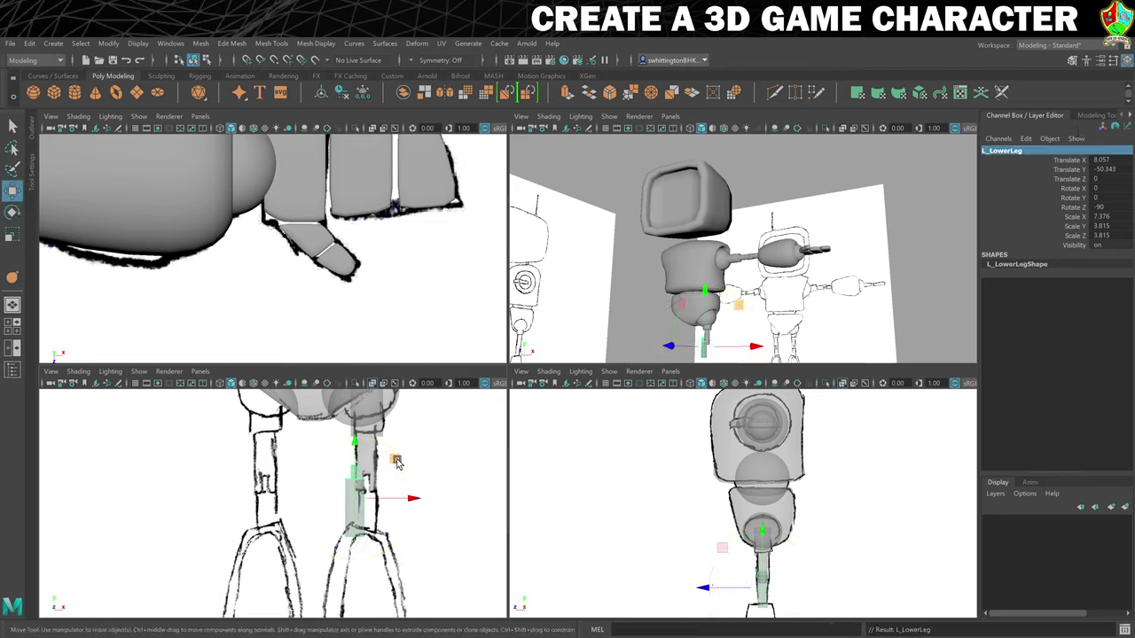
left_click_drag(397, 461, 416, 468)
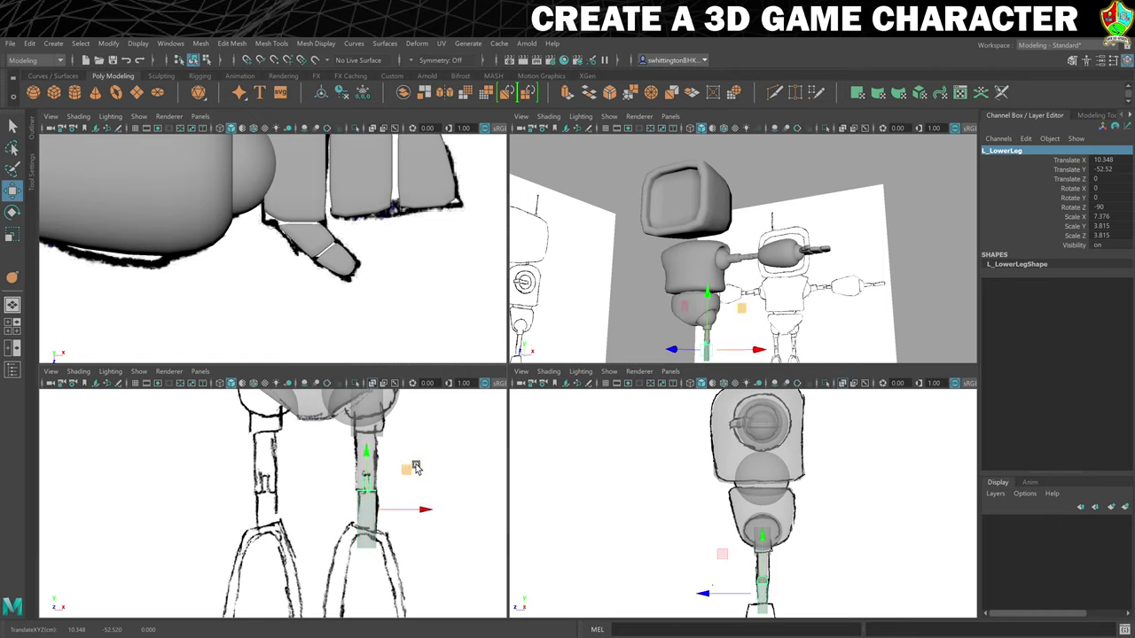
Align the lower leg with the upper leg by setting its Translate X to the upper leg's value, 10.427.
key("f")
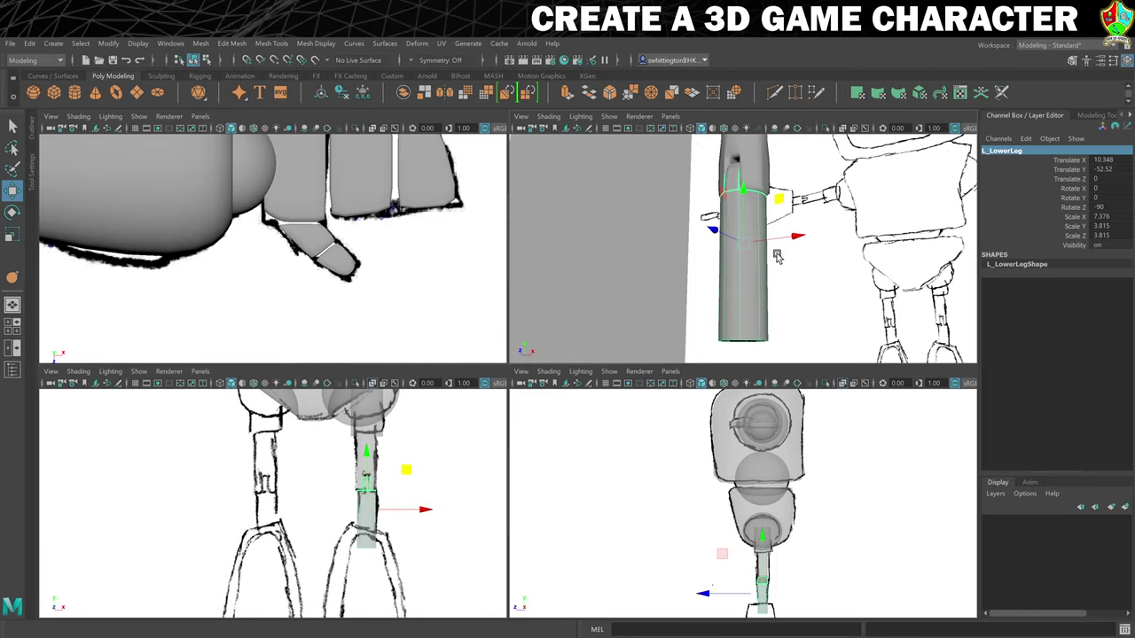
left_click_drag(777, 256, 787, 254, "alt")
right_click_drag(787, 253, 811, 249, "alt")
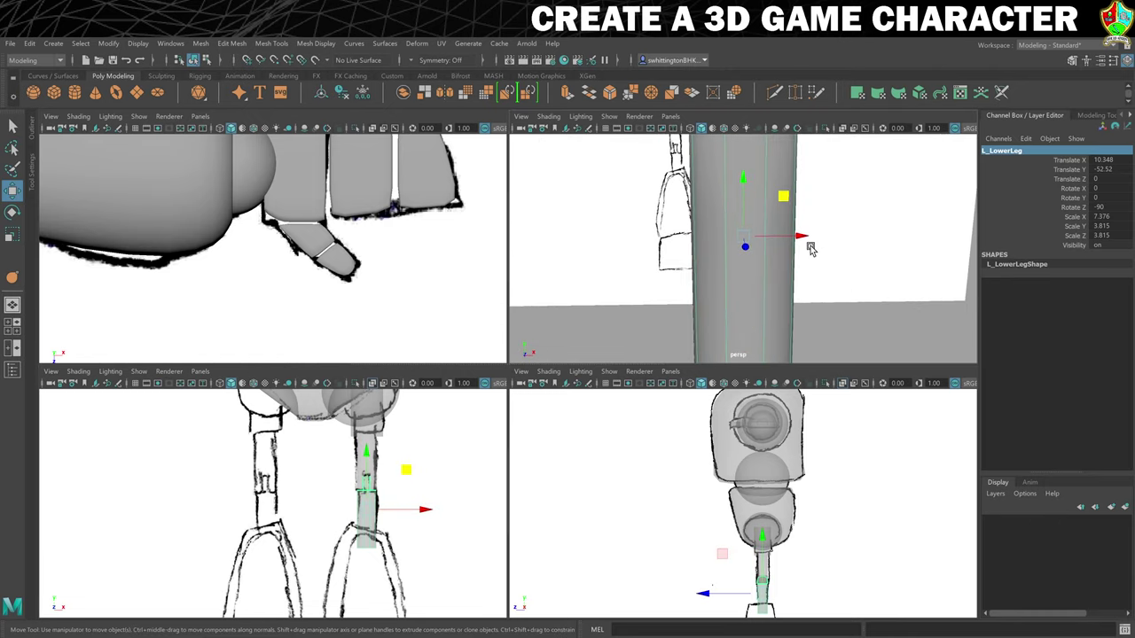
middle_click_drag(810, 249, 781, 346, "alt")
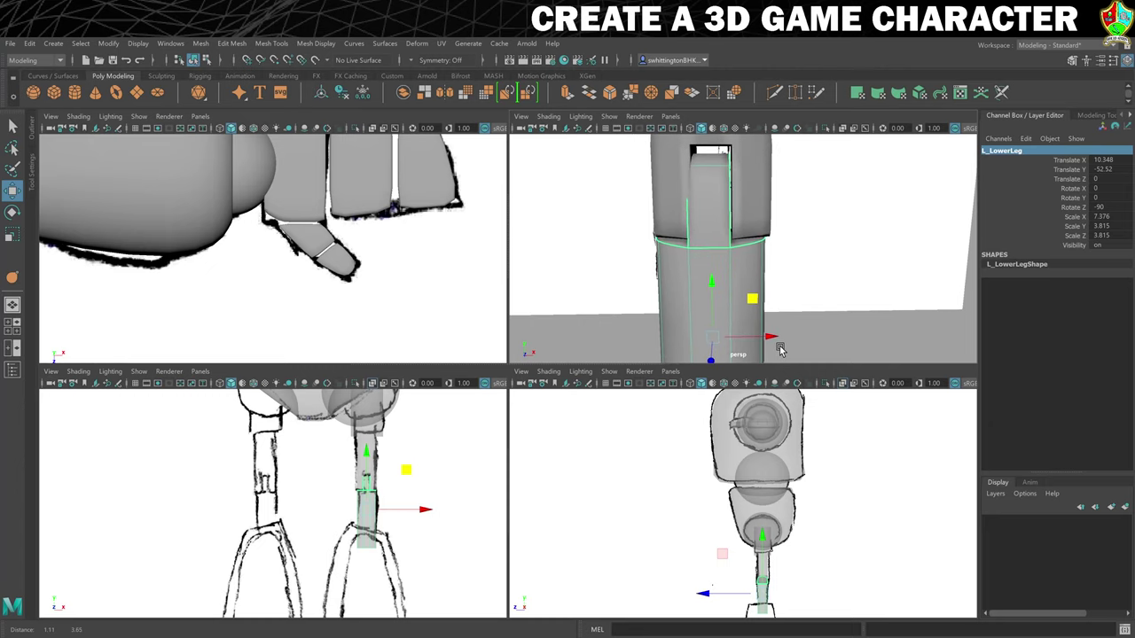
left_click(754, 196)
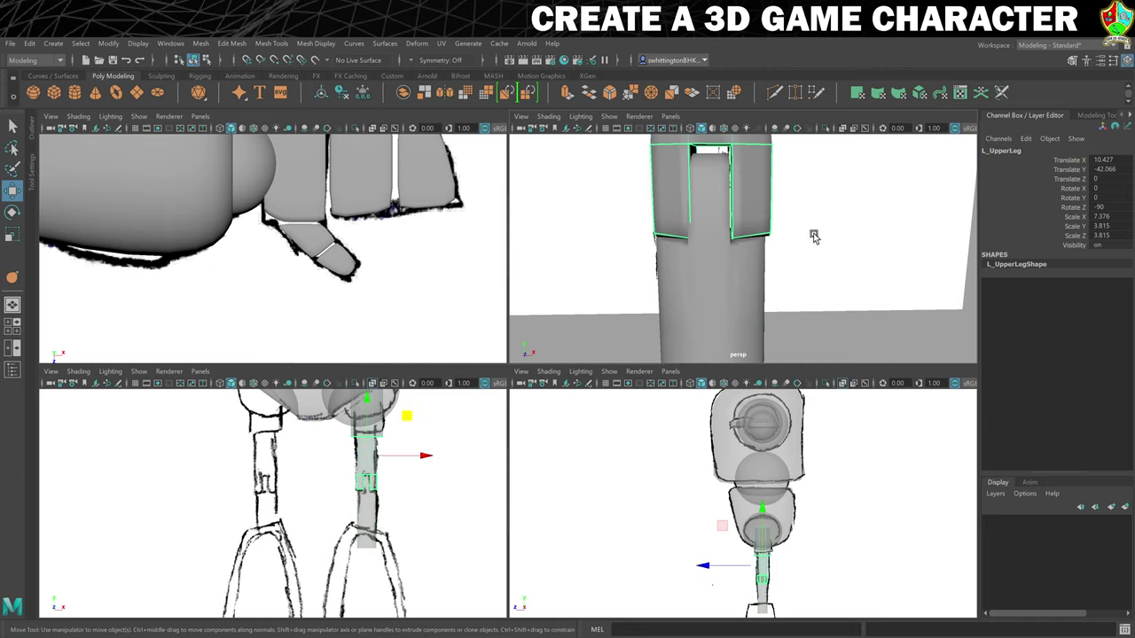
scroll(815, 237, "down", 5)
left_click(1104, 161)
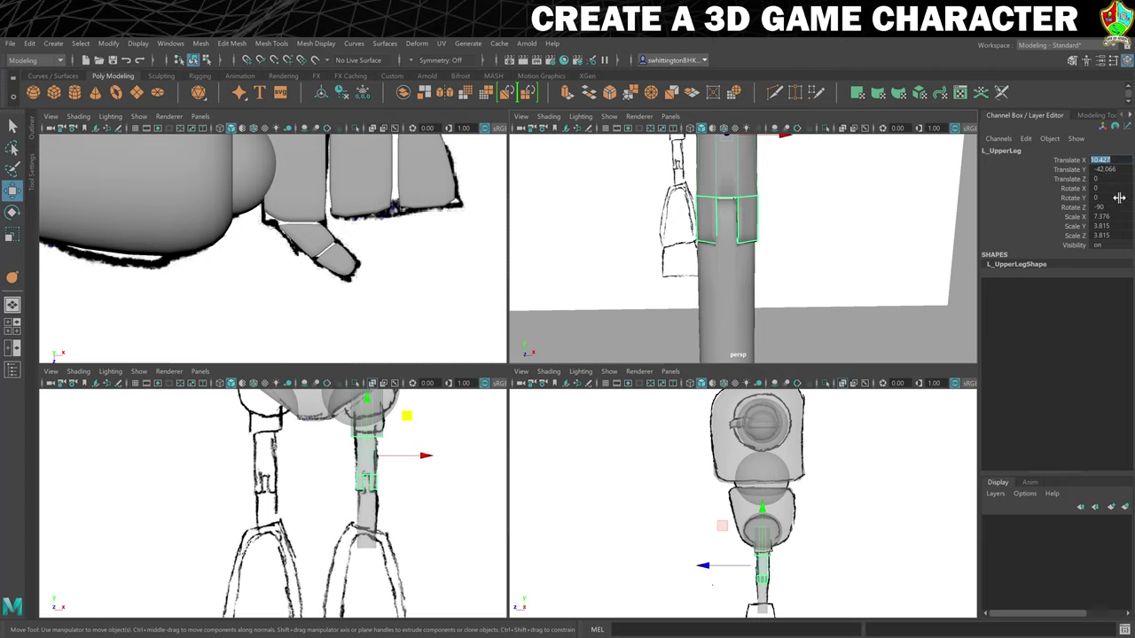
scroll(875, 228, "up", 2)
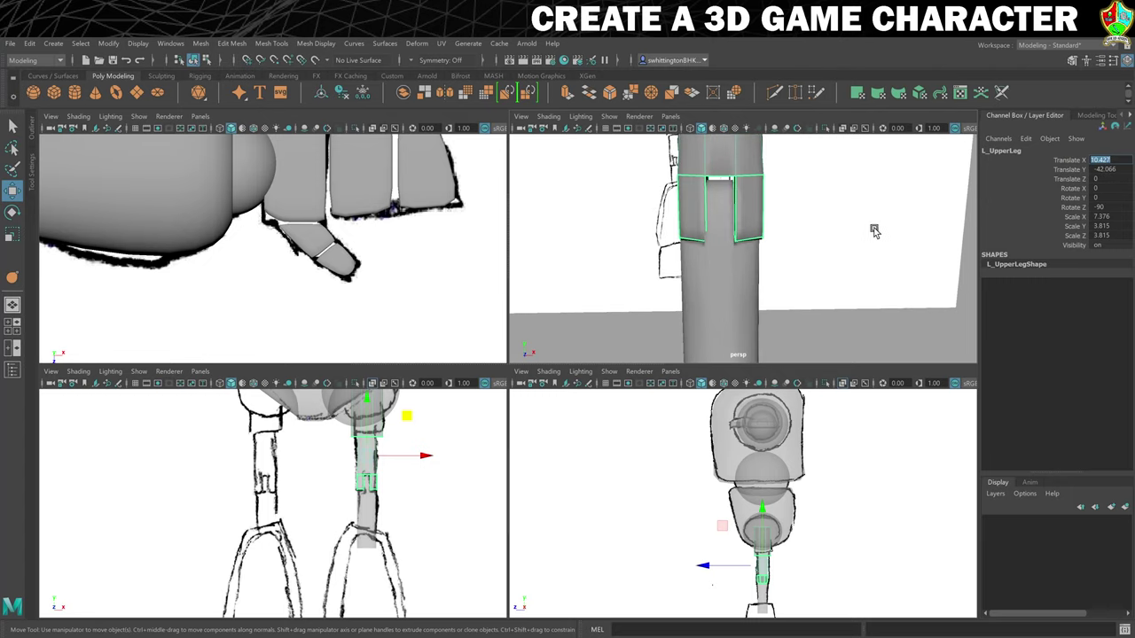
left_click(731, 289)
double_click(1107, 162)
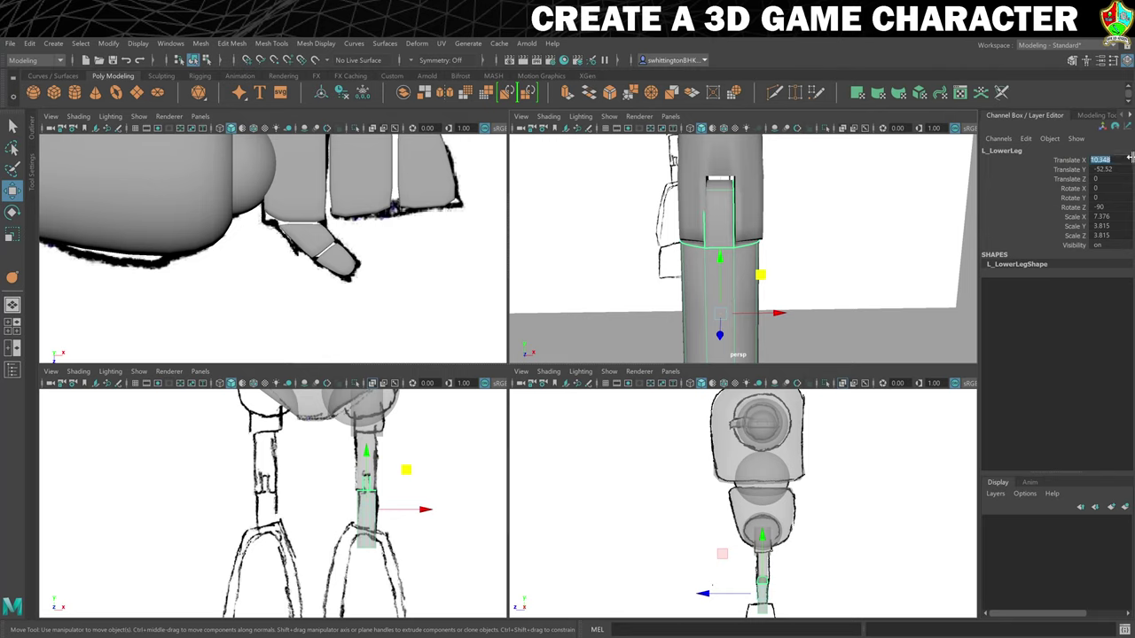
type("10.427")
key("Return")
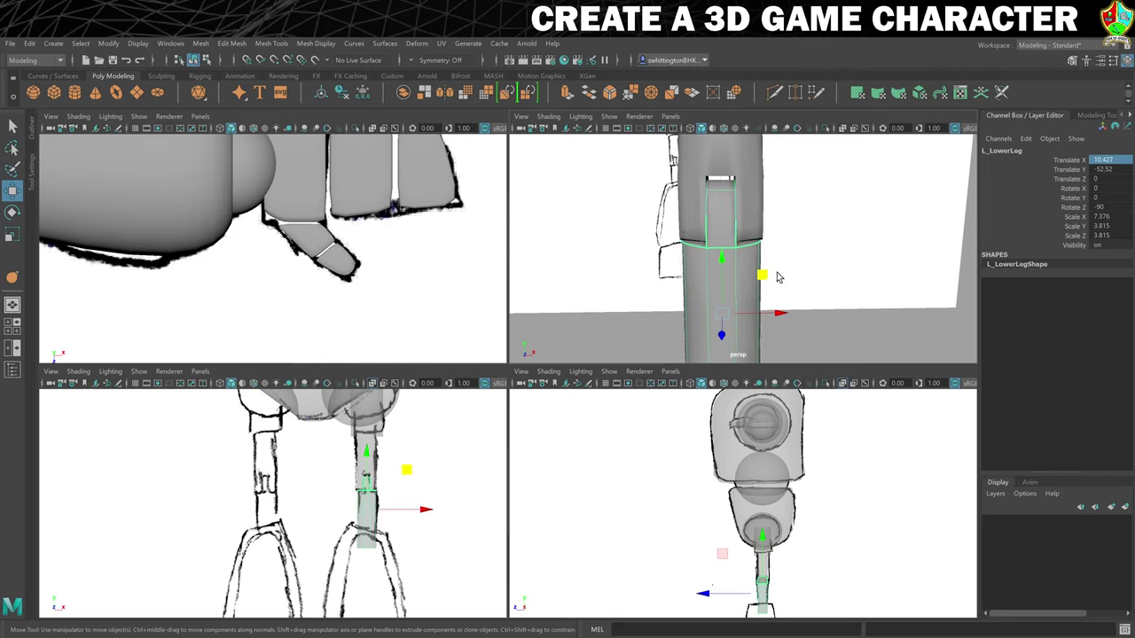
Raise the lower leg slightly to close the gap in the upper leg's knee slot, at a Translate Y of about -52.32.
left_click_drag(721, 264, 722, 257)
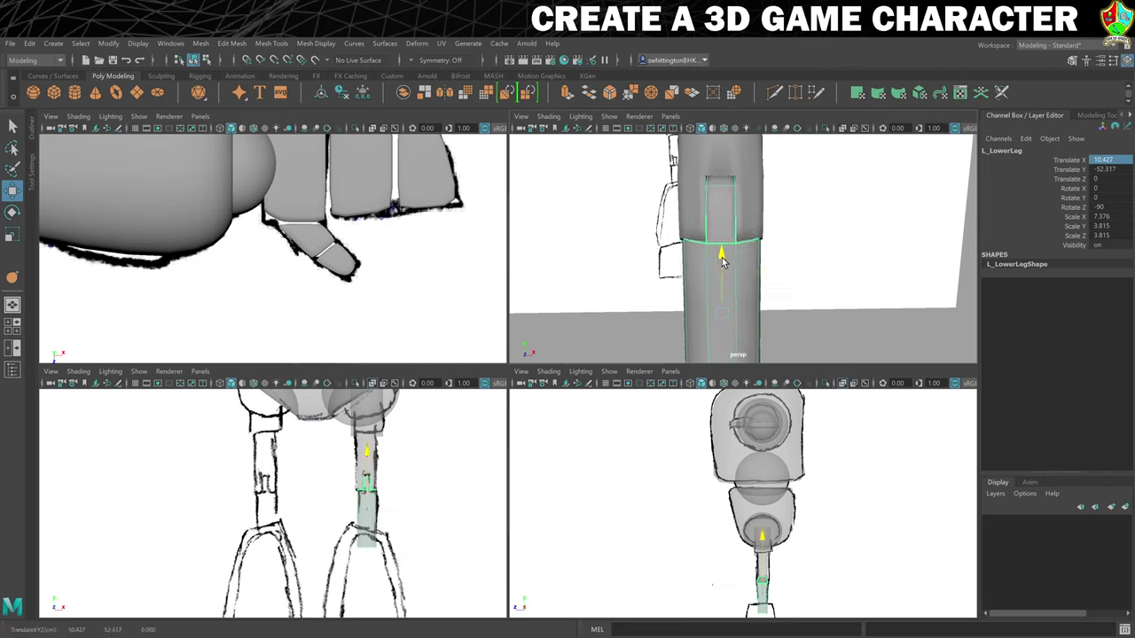
scroll(785, 272, "down", 2)
left_click_drag(854, 292, 821, 287, "alt")
mouse_move(723, 234)
left_mouse_down()
mouse_move(603, 248)
mouse_move(645, 246)
left_mouse_up()
left_click(671, 240)
Duplicate the rounded left lower arm piece and move the copy below the leg, to about X 3.6, Y -67.02.
left_click_drag(853, 221, 798, 178, "alt")
left_click(787, 191)
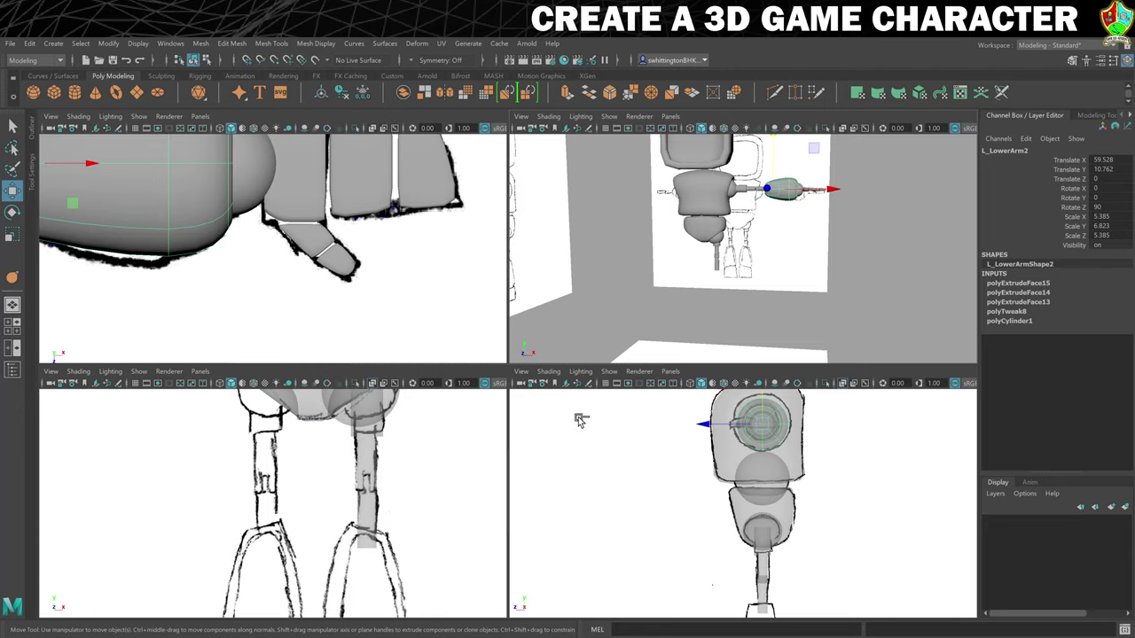
key("ctrl+d")
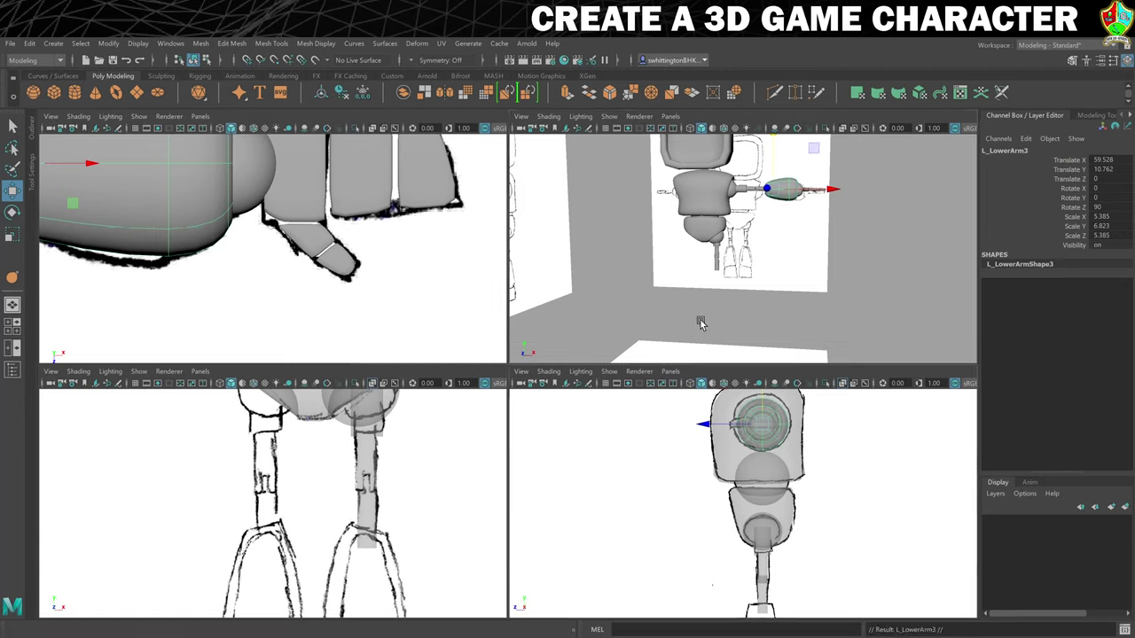
left_click_drag(798, 164, 755, 241)
Rotate the copied arm piece upright to 0 degrees in Z and rename it L_LowerLeg2.
key("e")
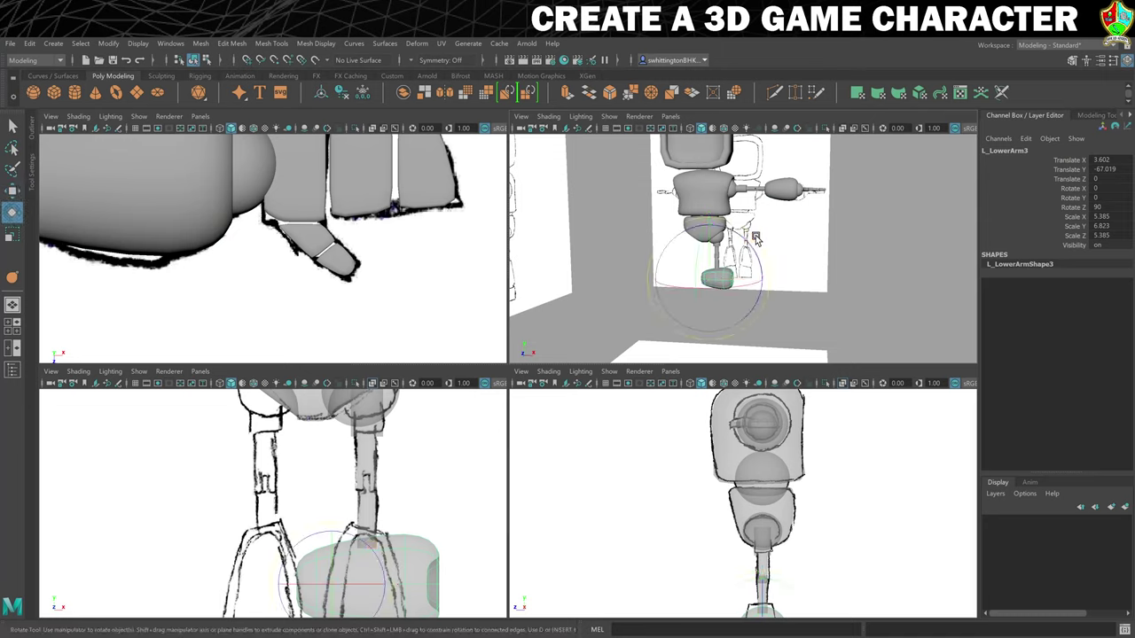
left_click_drag(747, 257, 780, 275)
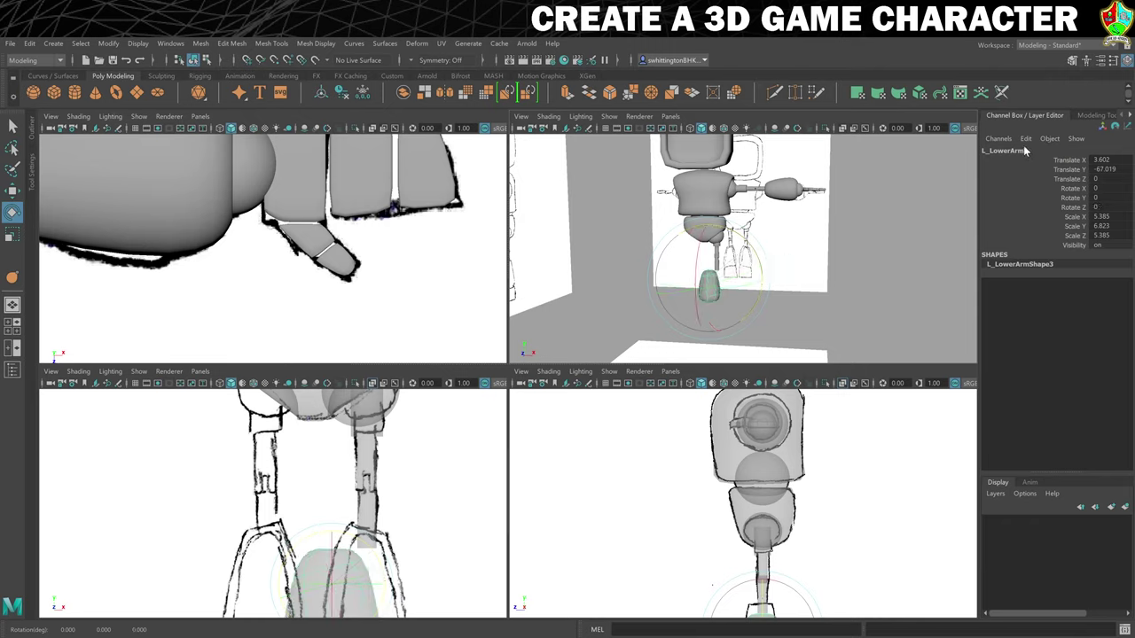
double_click(1026, 150)
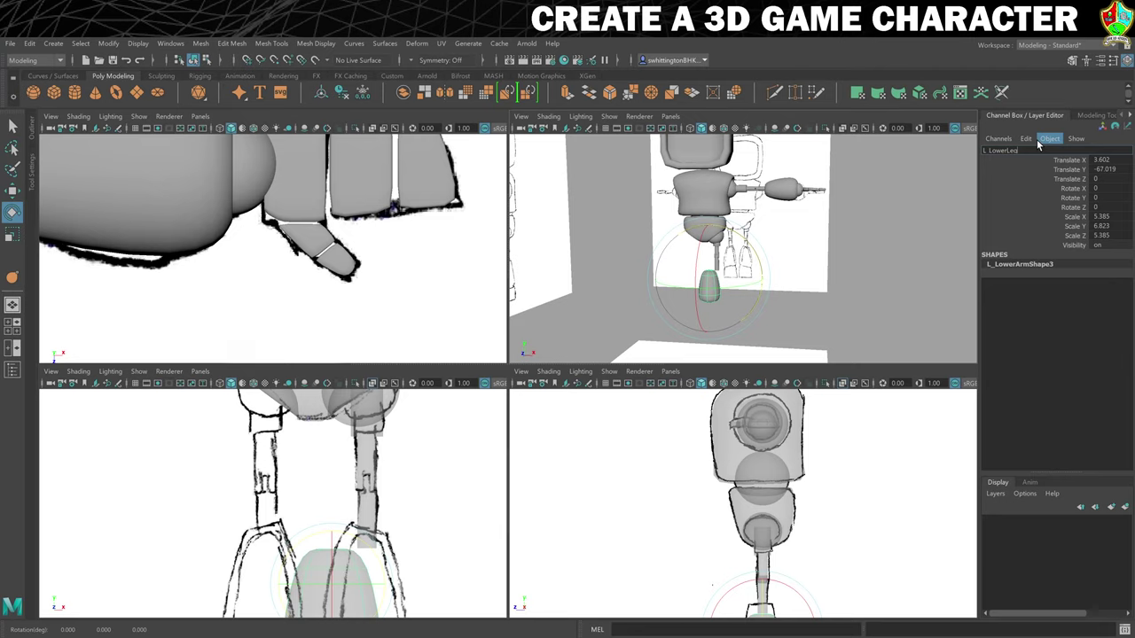
type("L_LowerLeg2")
key("Return")
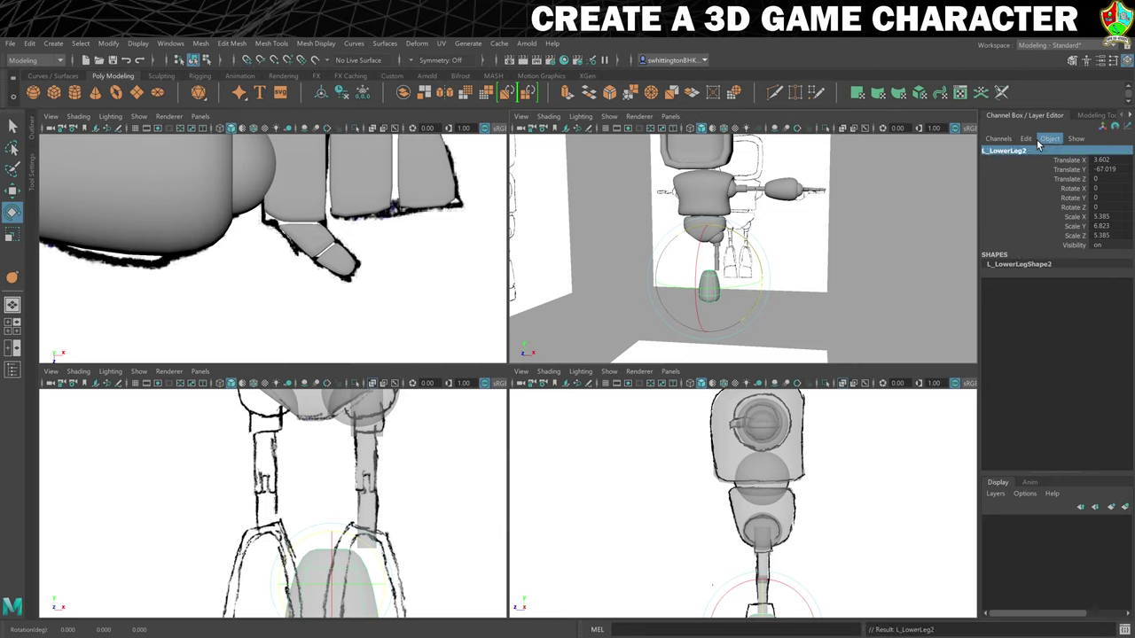
Move L_LowerLeg2 in the front view over the sketched lower leg outline, to about X 10.04, Y -62.64.
scroll(332, 534, "down", 2)
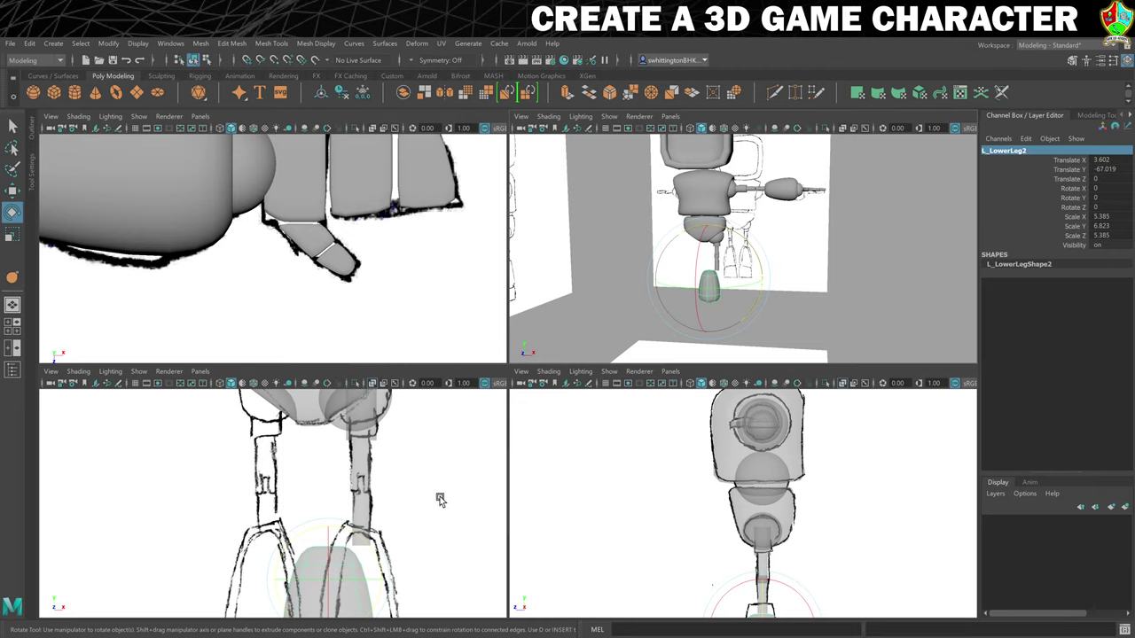
key("space")
scroll(455, 498, "down", 5)
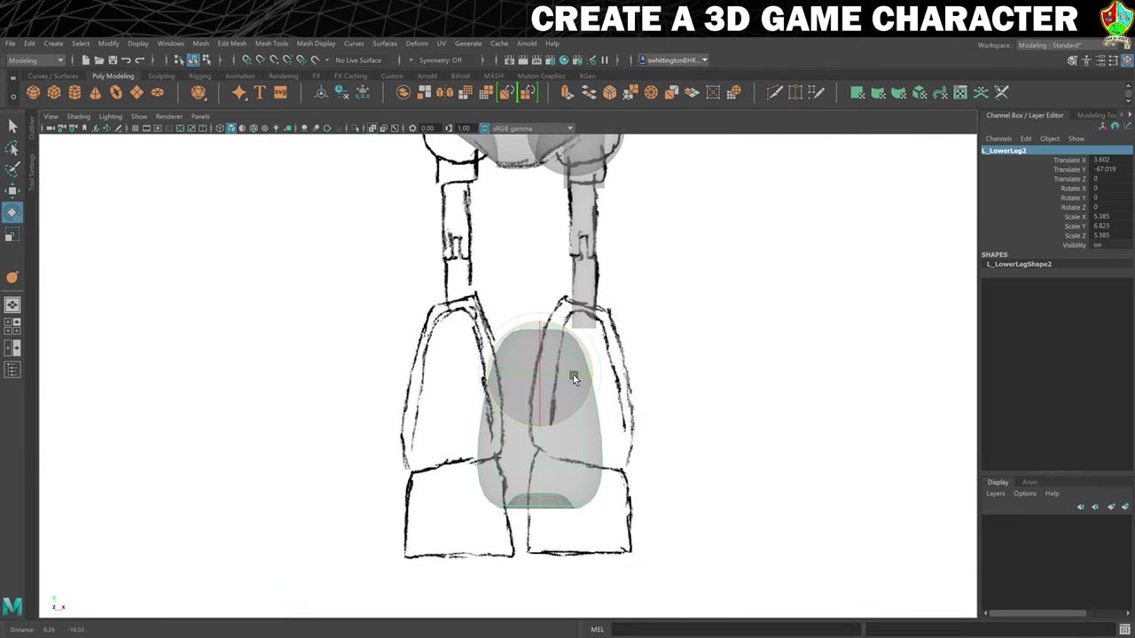
middle_click_drag(573, 378, 538, 351, "alt")
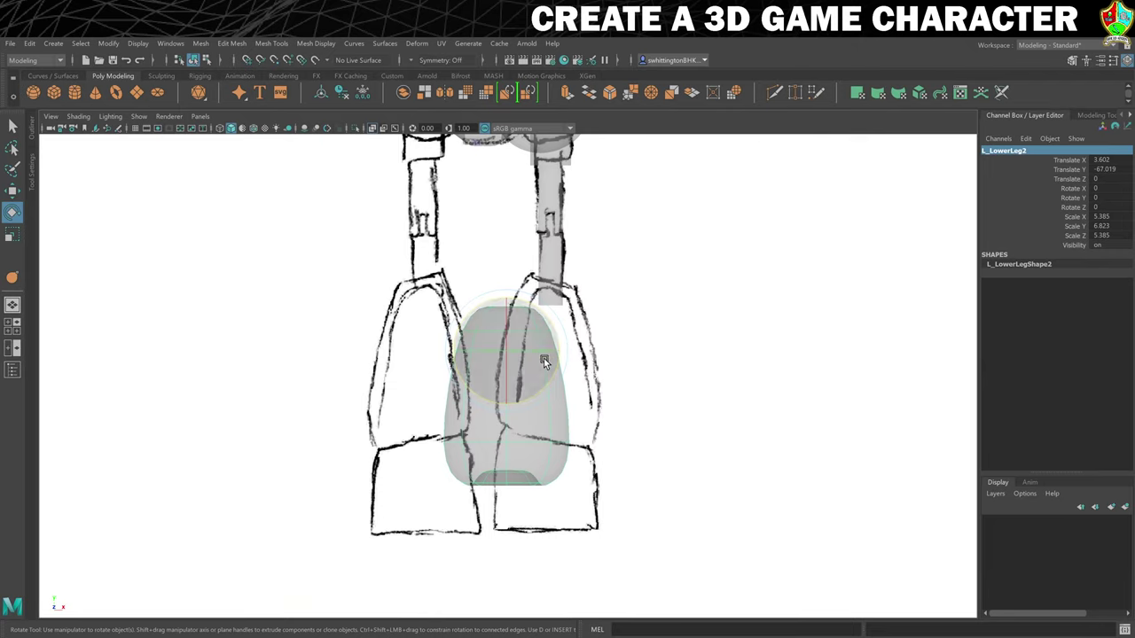
key("w")
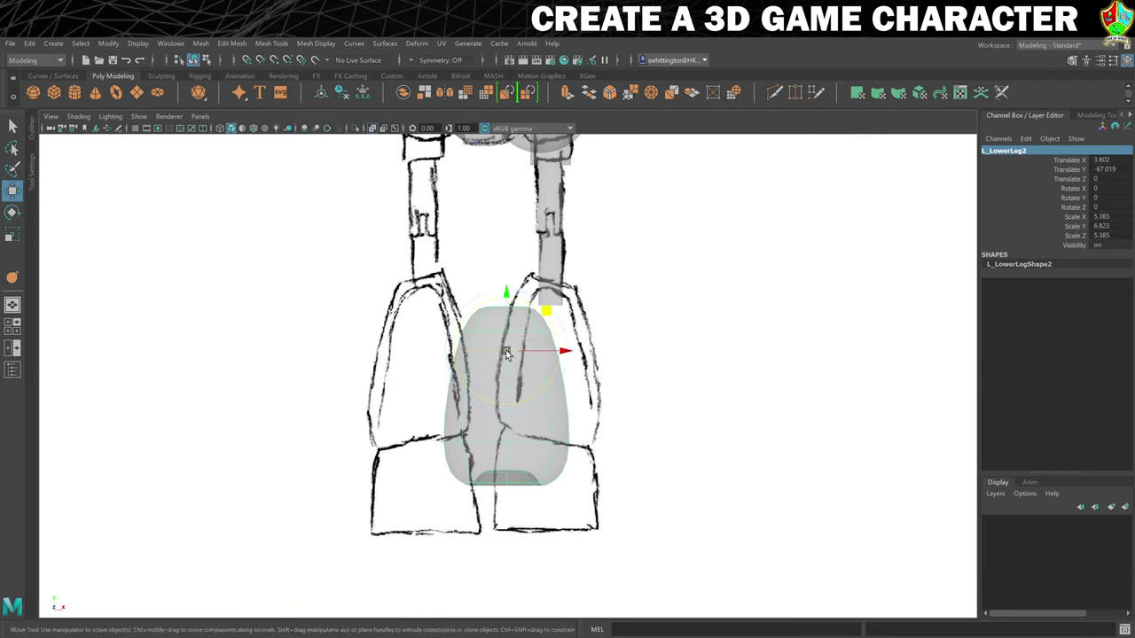
left_click_drag(506, 353, 547, 322)
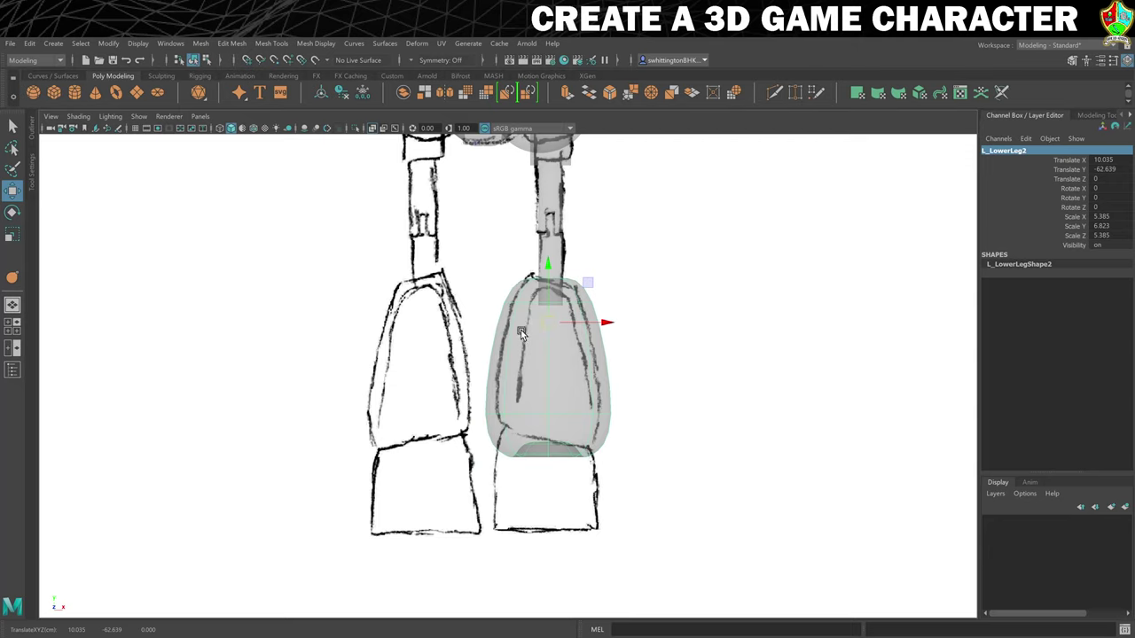
Scale L_LowerLeg2 down uniformly to the outline's width, about 4.61 in X and Z, and stretch it vertically to meet the outline's top.
key("r")
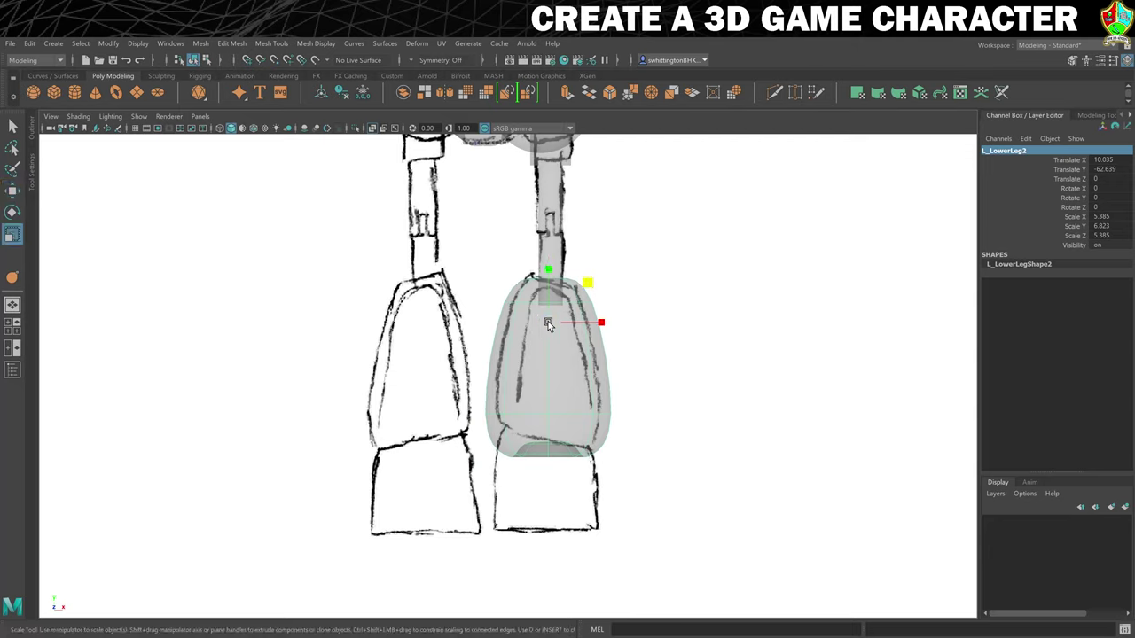
left_click_drag(548, 323, 523, 323)
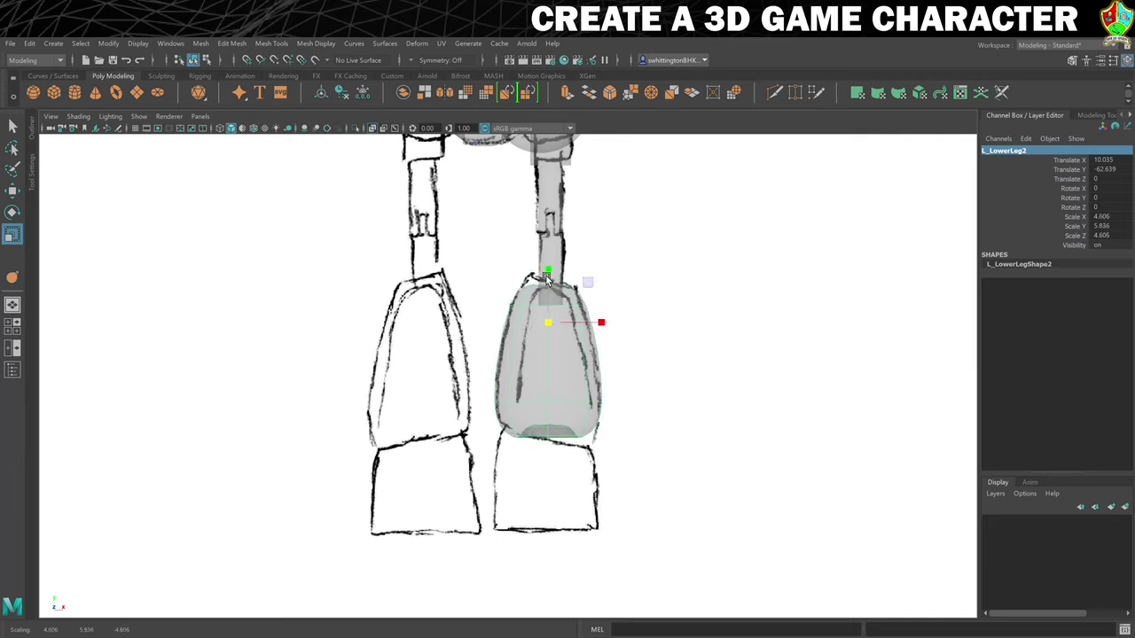
left_click_drag(547, 276, 545, 264)
Sharpen the top edge loop of L_LowerLeg2 with the Crease tool, to a value of about 2.09.
right_click_drag(529, 307, 537, 295)
left_click(538, 301)
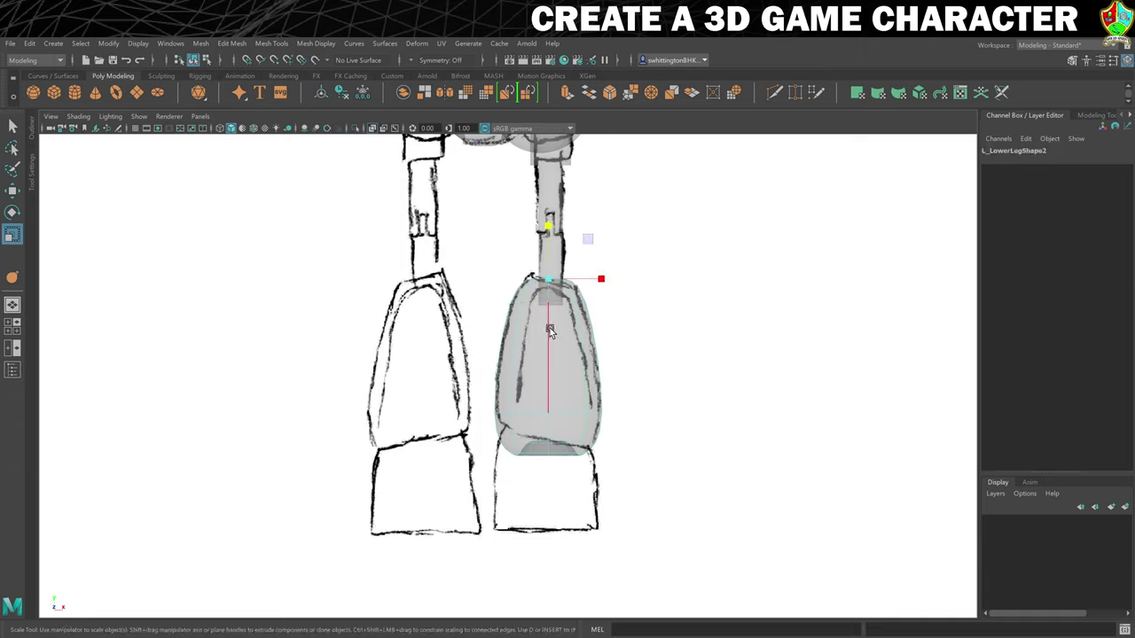
left_click(11, 278)
middle_click_drag(283, 285, 333, 269)
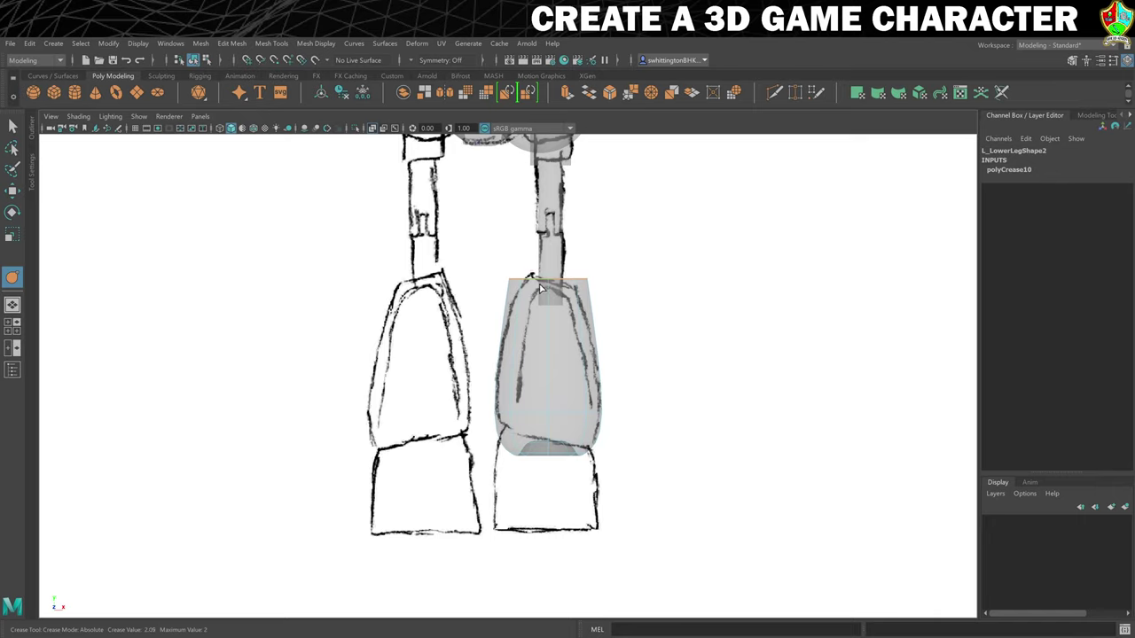
Select the top row of vertices on L_LowerLeg2 and tilt it to match the slanted top of the sketched outline.
right_click_drag(542, 286, 499, 290)
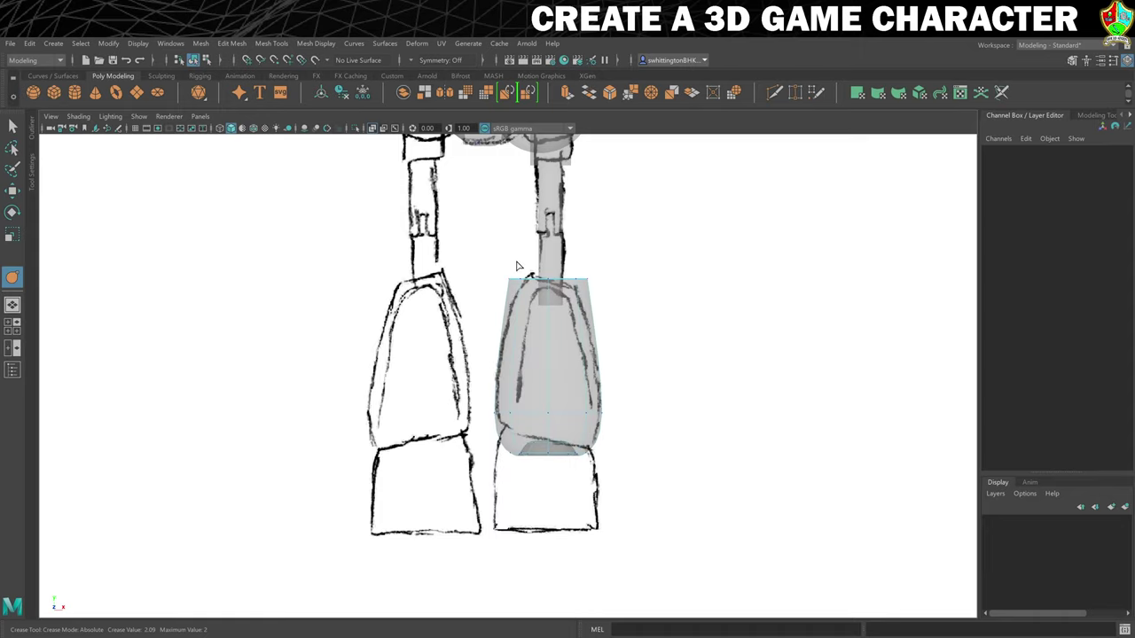
left_click_drag(517, 261, 633, 302)
key("e")
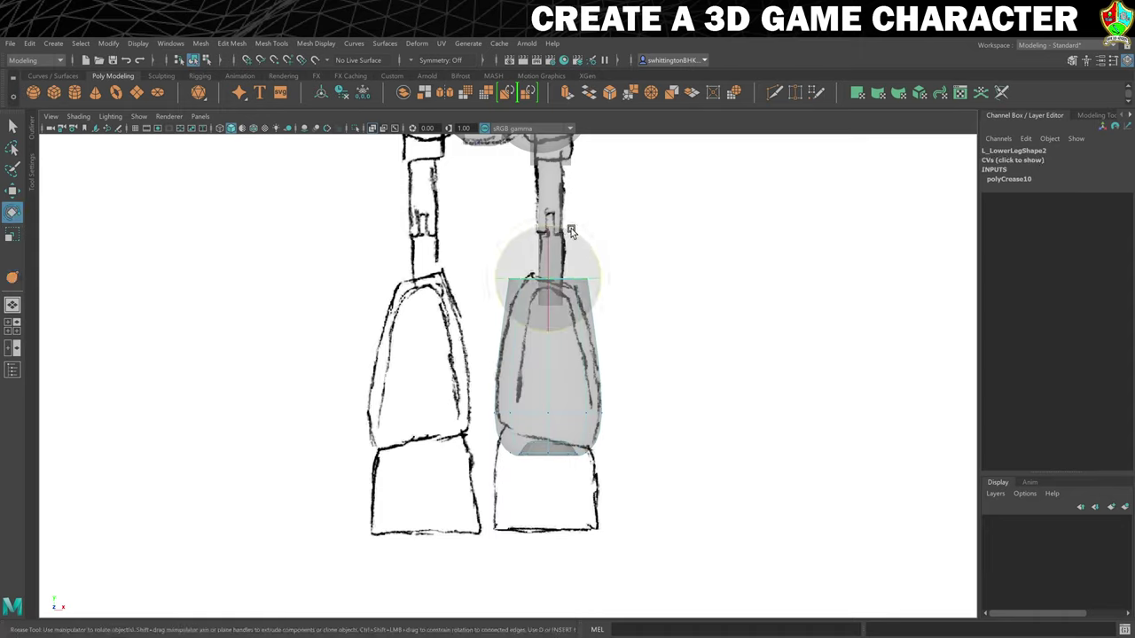
left_click_drag(578, 229, 594, 248)
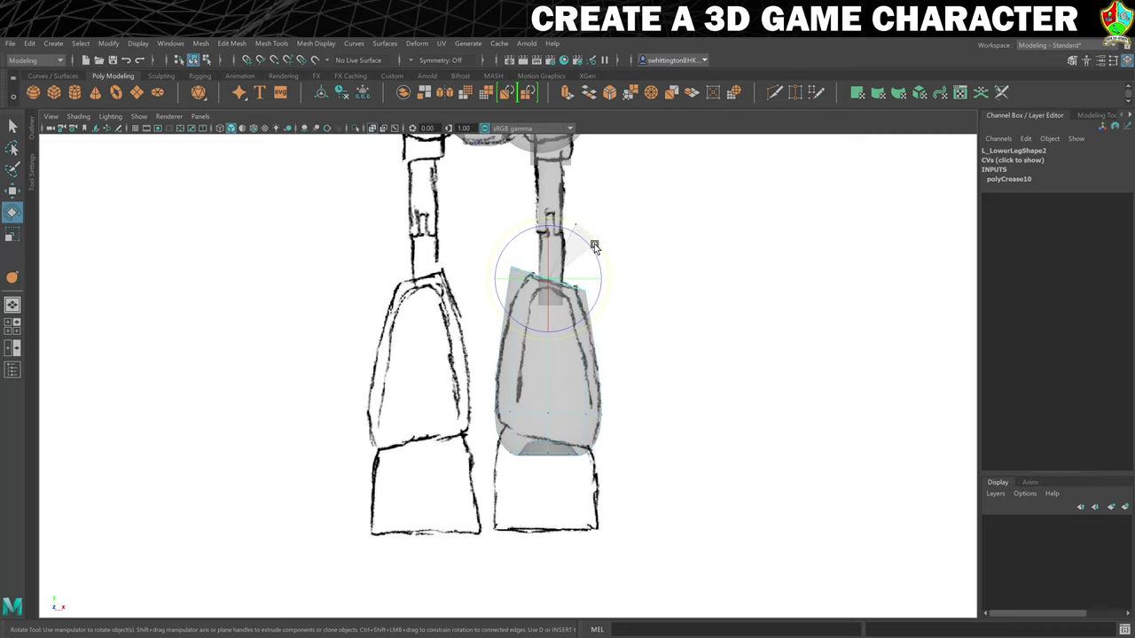
Scale the top vertices narrower and shift them slightly so the corners meet the top of the sketched outline.
key("r")
left_click_drag(547, 280, 530, 282)
key("w")
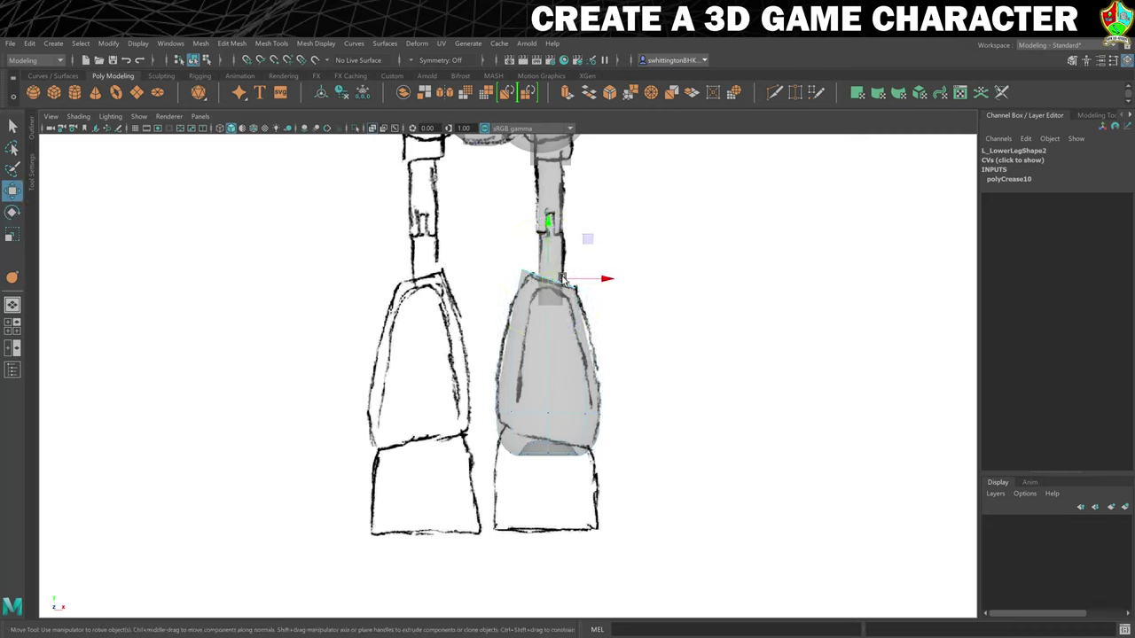
left_click_drag(586, 240, 591, 242)
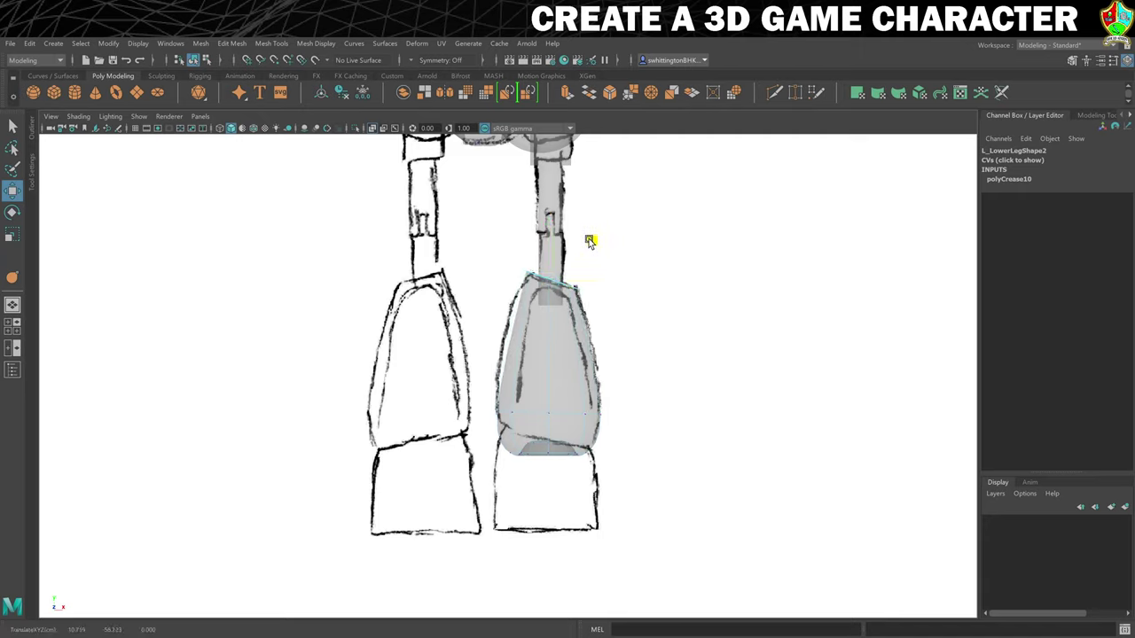
middle_click_drag(590, 240, 591, 240)
Select the lower edge loop of L_LowerLeg2 and raise it so the sides bulge along the sketched outline.
right_click_drag(568, 416, 506, 329)
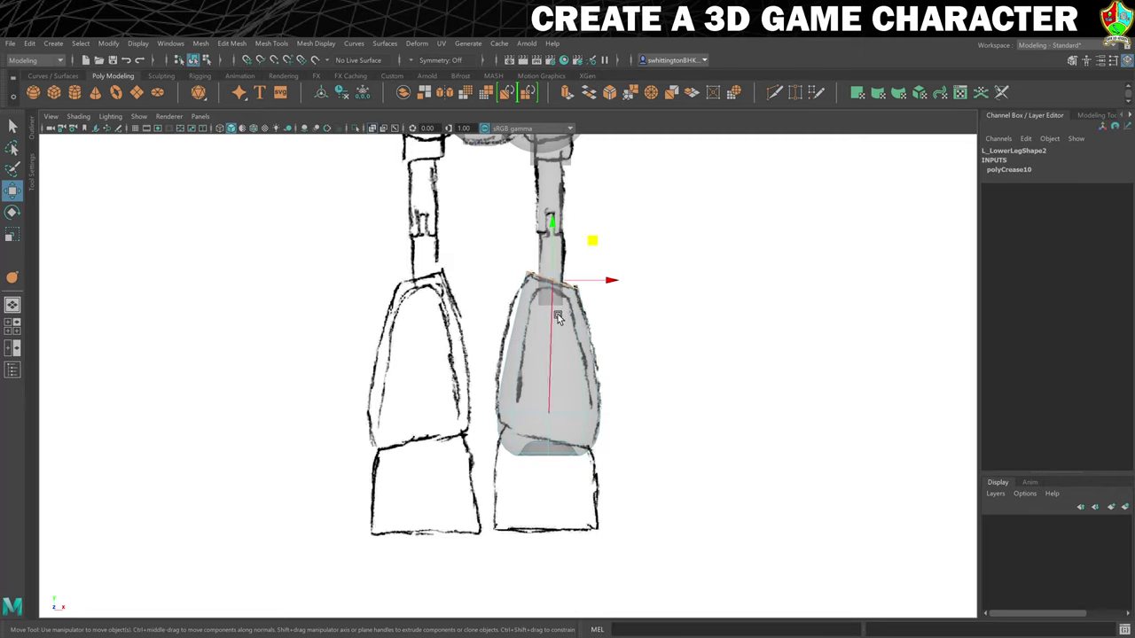
double_click(566, 415)
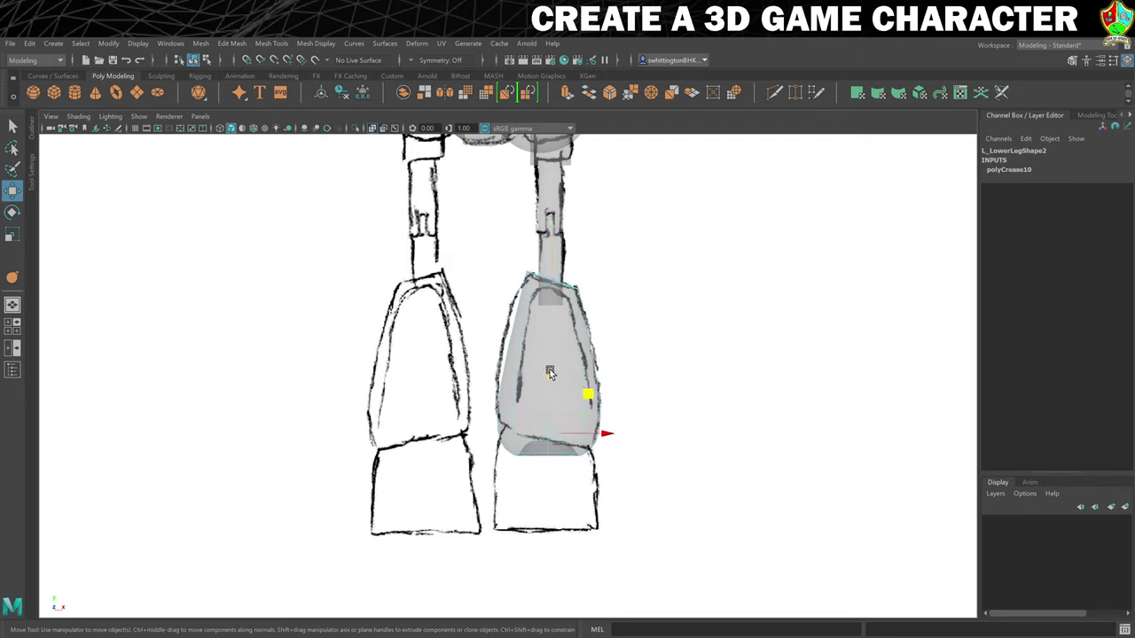
left_click_drag(547, 371, 546, 362)
middle_click_drag(547, 362, 539, 327)
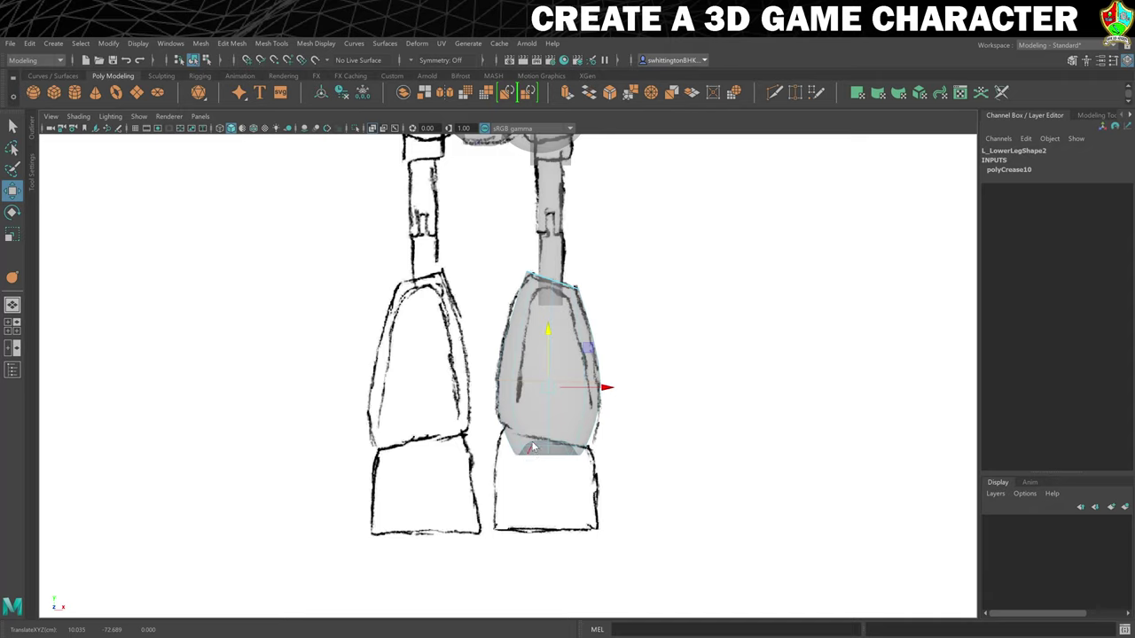
Select the bottom vertices of L_LowerLeg2, then tilt and scale them to follow the slanted lower edge of the sketched outline.
right_click_drag(533, 333, 465, 332)
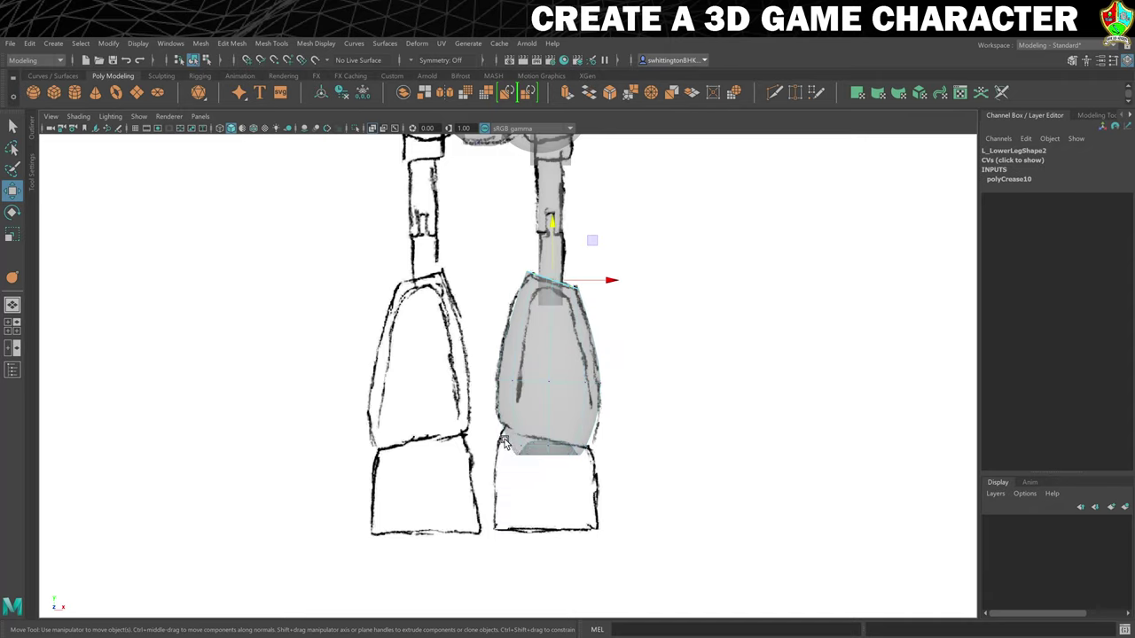
left_click_drag(483, 425, 618, 481)
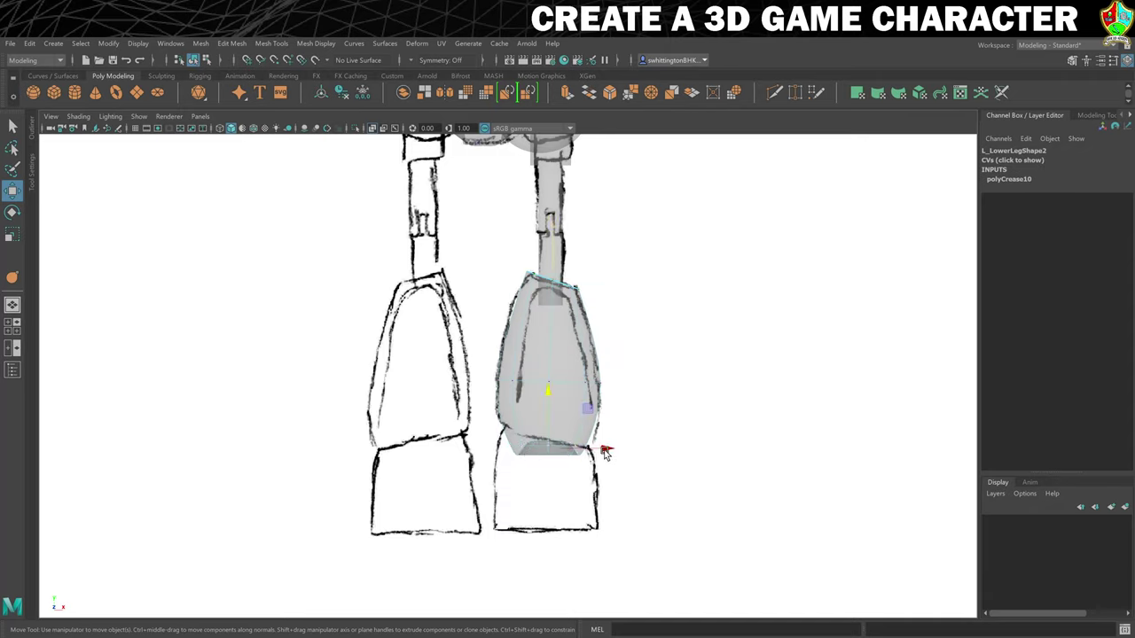
key("e")
mouse_move(577, 393)
left_mouse_down()
mouse_move(587, 406)
mouse_move(577, 486)
mouse_move(558, 453)
left_mouse_up()
key("r")
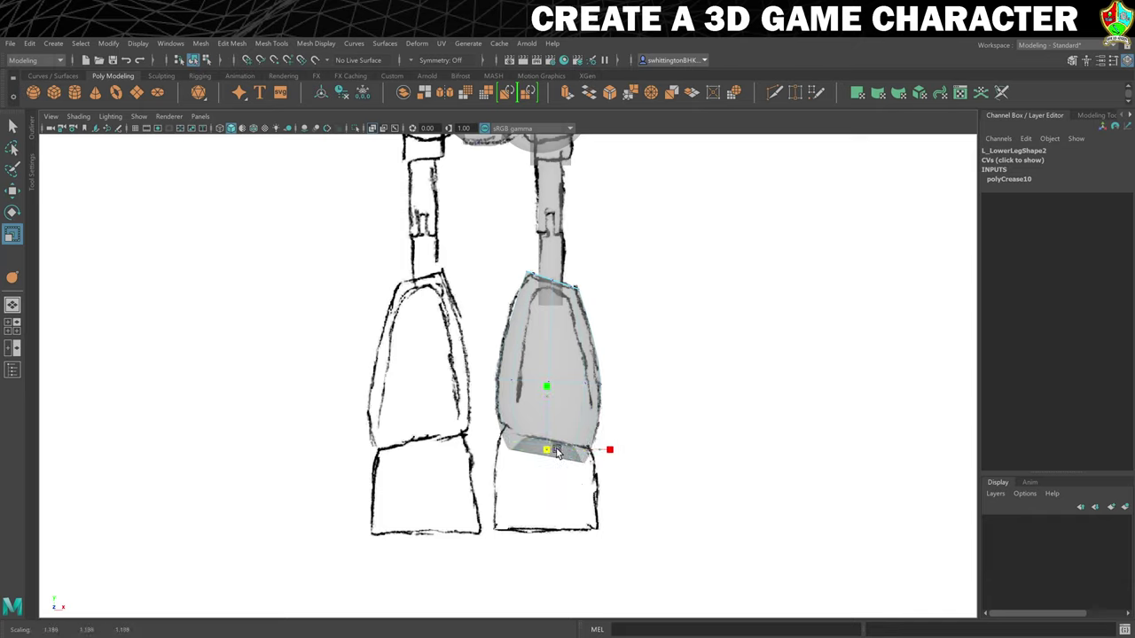
left_click_drag(556, 453, 557, 453)
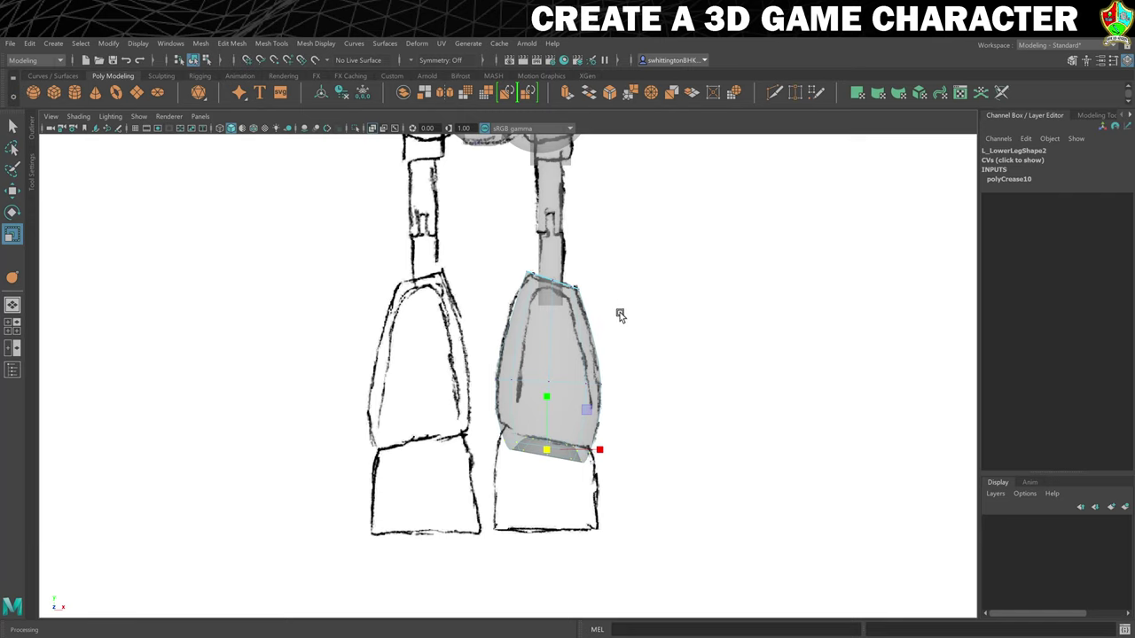
Frame L_LowerLeg2 in the perspective view, return to object mode and turn off its smooth preview.
key("space")
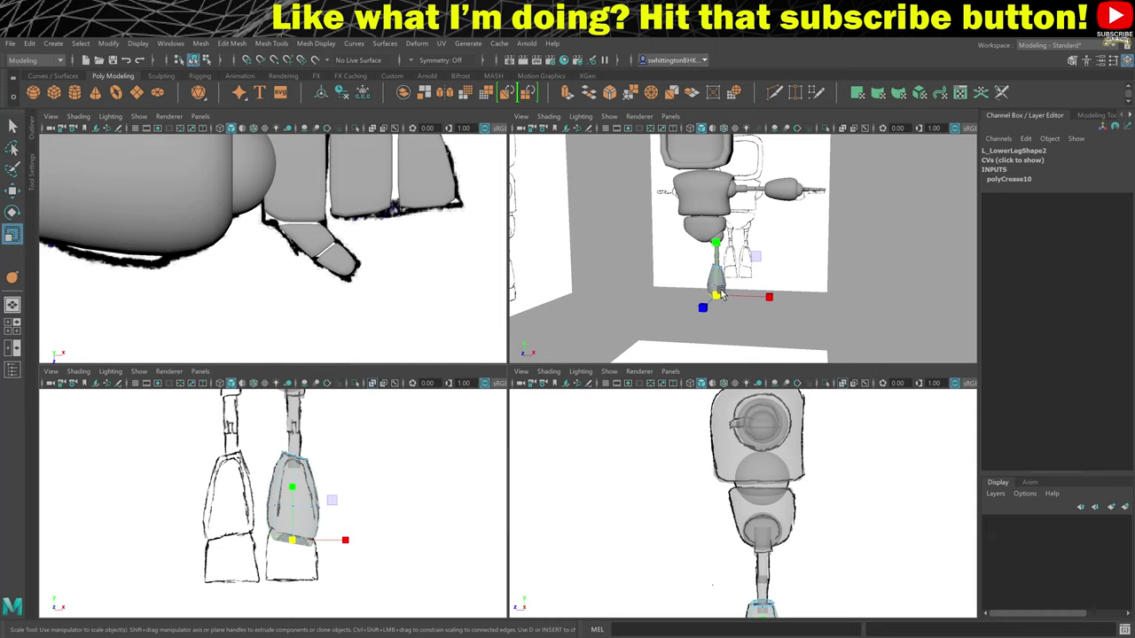
key("f")
key("space")
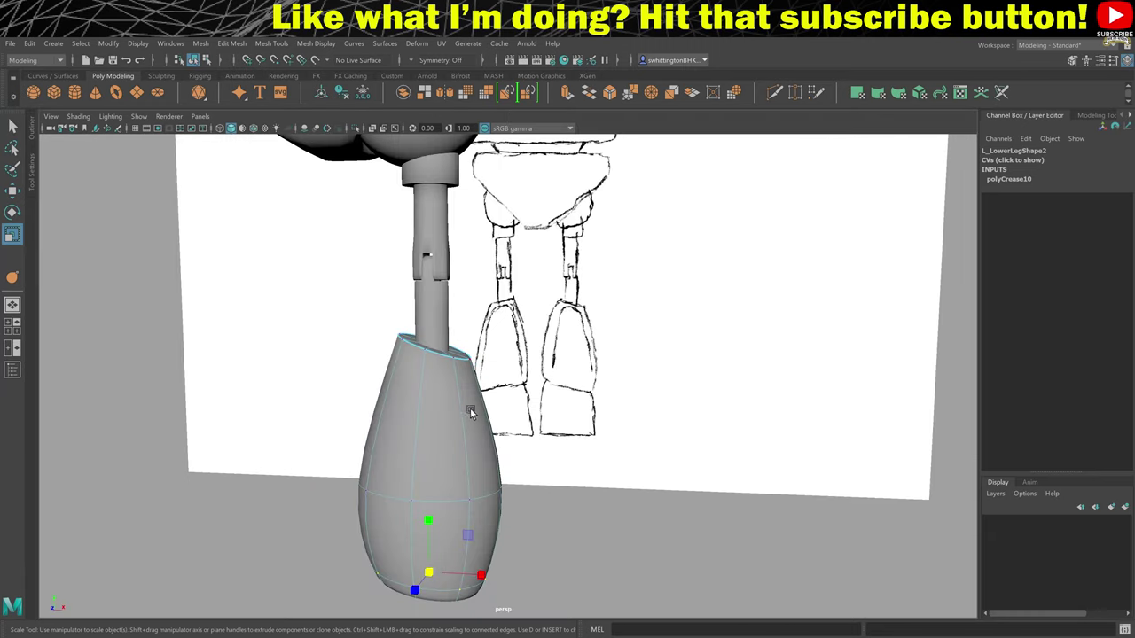
right_click(468, 333)
right_click_drag(518, 318, 521, 316)
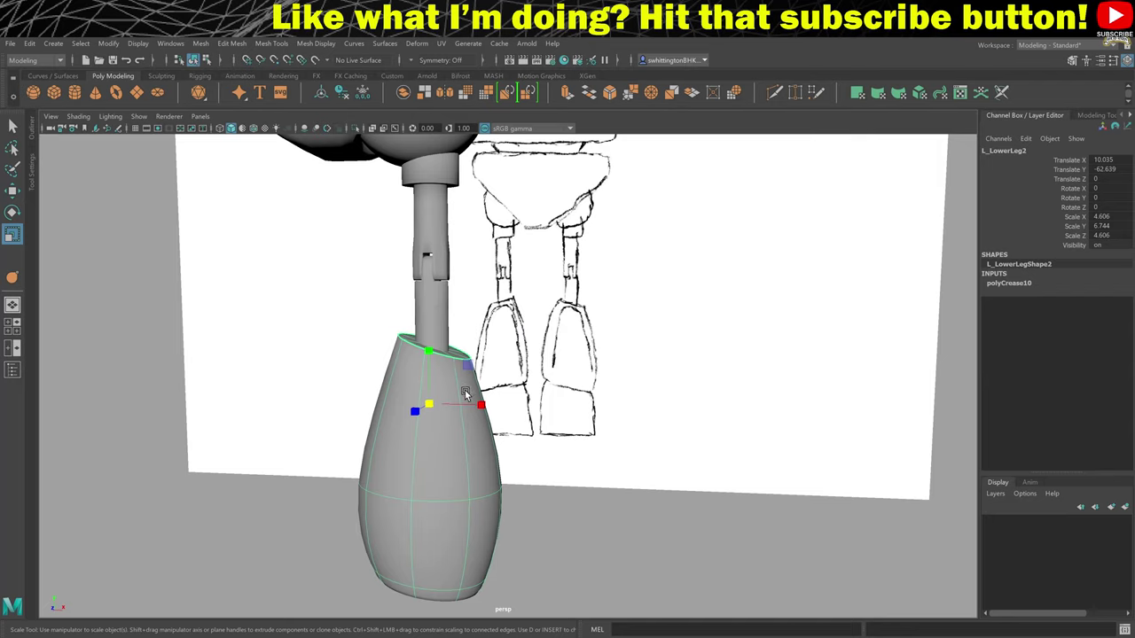
key("1")
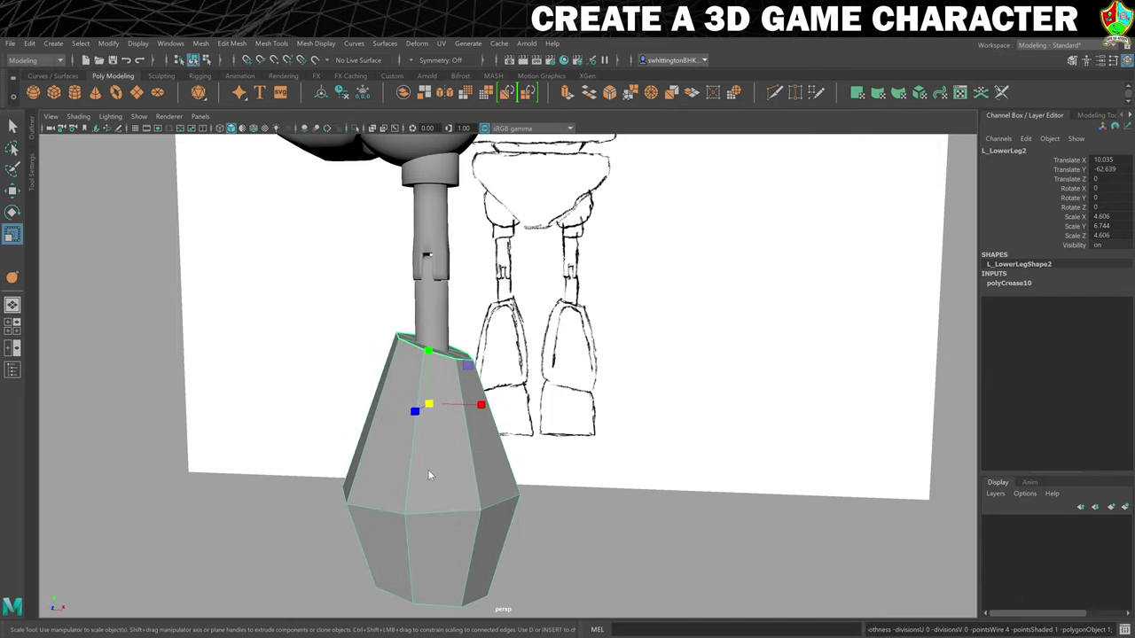
Select the four front faces of L_LowerLeg2, extrude them with an offset of 1.1, and extrude the inset faces once more.
right_click_drag(428, 471, 430, 368)
left_click(434, 416)
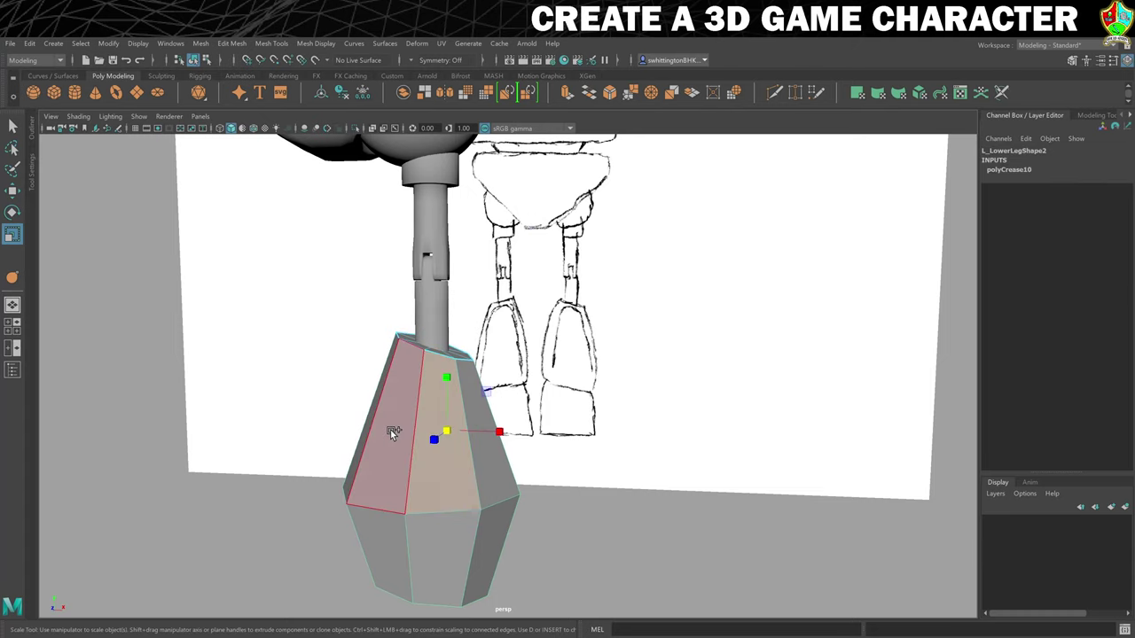
left_click(392, 432, "shift")
left_click(393, 527, "shift")
left_click(426, 529, "shift")
mouse_move(601, 514)
left_mouse_down("alt")
mouse_move(628, 466)
mouse_move(623, 452)
left_mouse_up("alt")
key("ctrl+e")
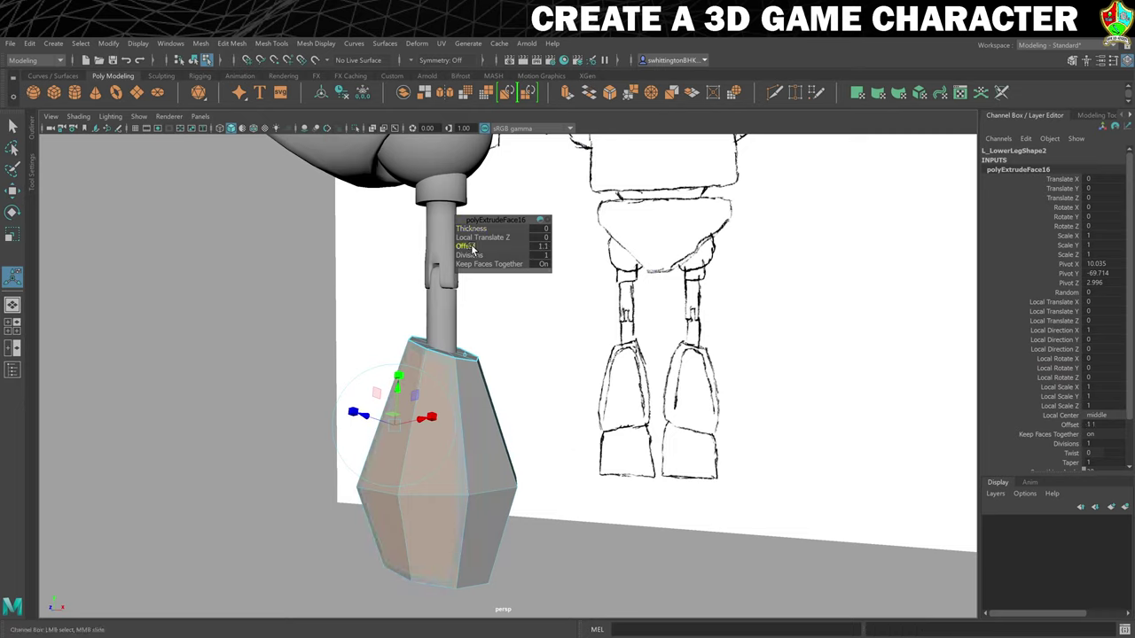
left_click(470, 247)
key("ctrl+e")
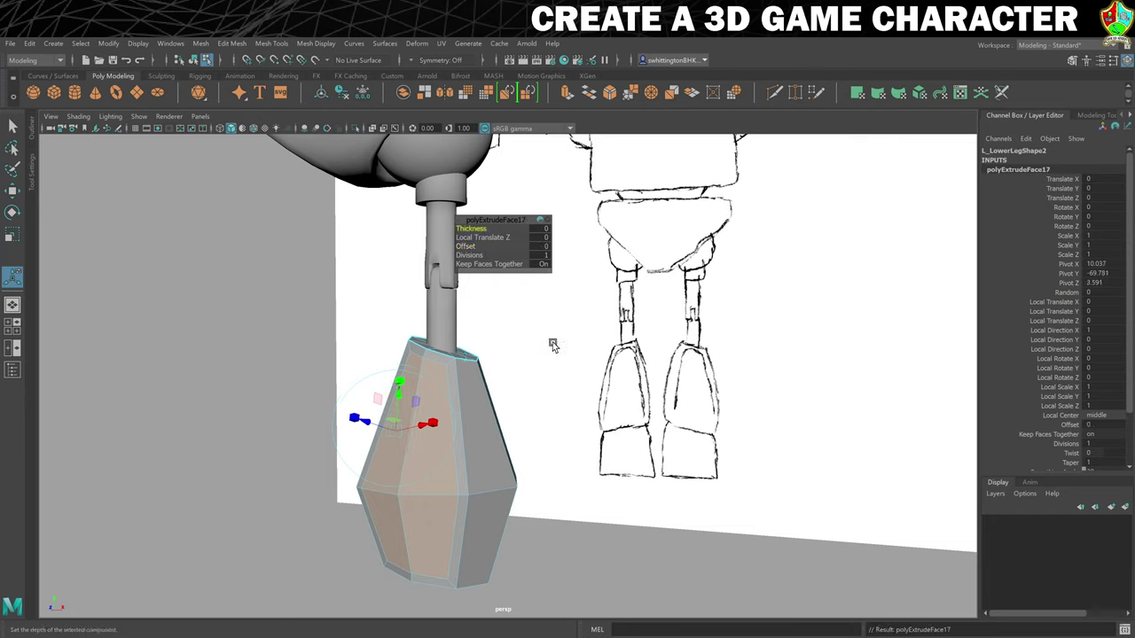
left_click(469, 229)
left_click_drag(470, 229, 514, 229)
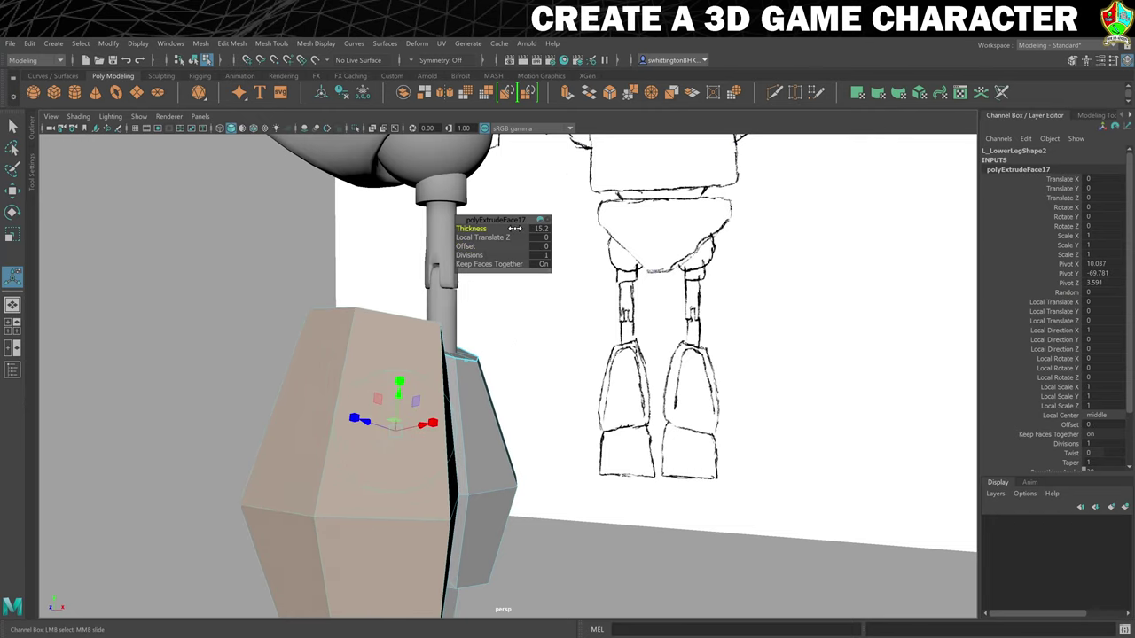
key("ctrl+z")
Move the newly extruded front faces of L_LowerLeg2 slightly forward to form a raised panel.
left_click_drag(608, 469, 611, 462, "alt")
key("w")
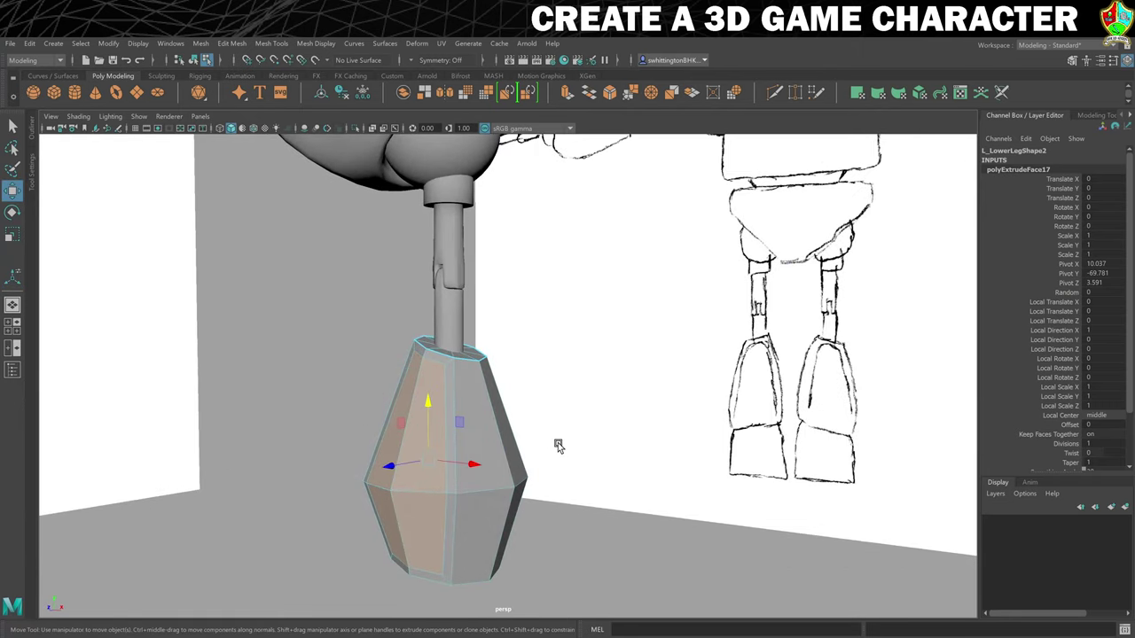
left_click_drag(388, 468, 383, 468)
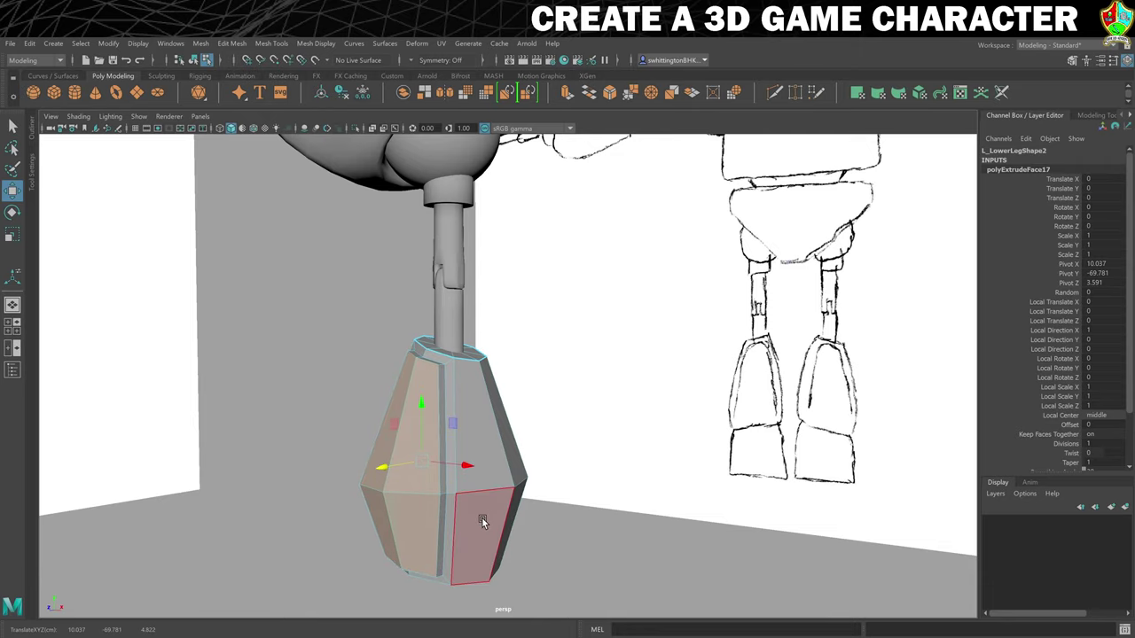
Weld the lower vertices of the raised front panel to the inset edge beneath them with the Target Weld tool.
left_click(467, 543, "shift")
key("f")
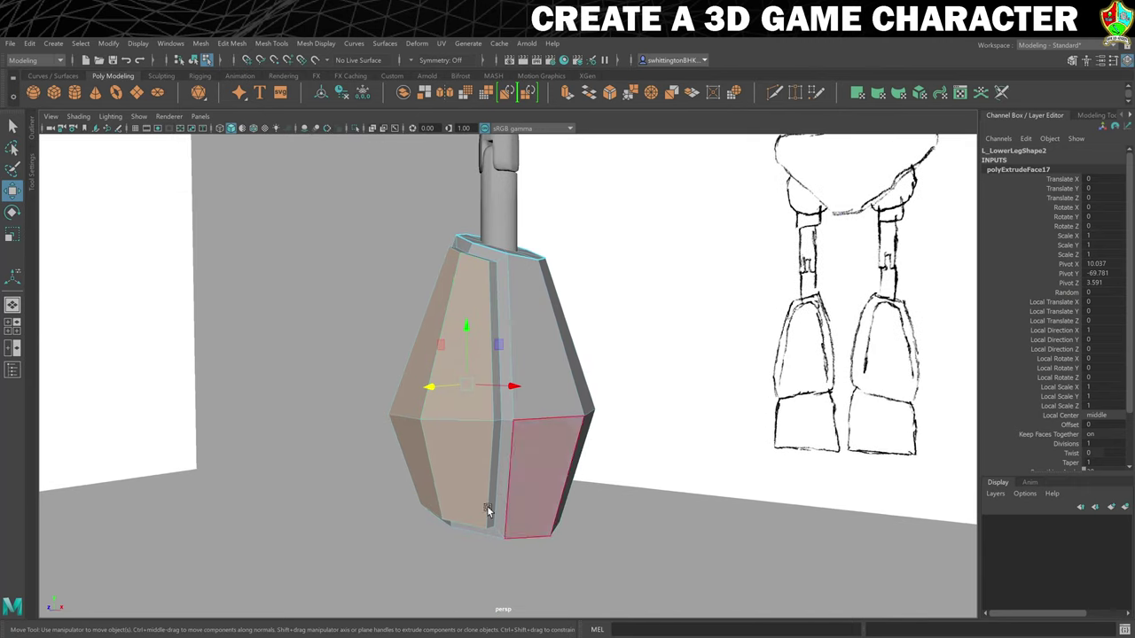
scroll(493, 526, "up", 2)
right_click_drag(495, 449, 548, 324)
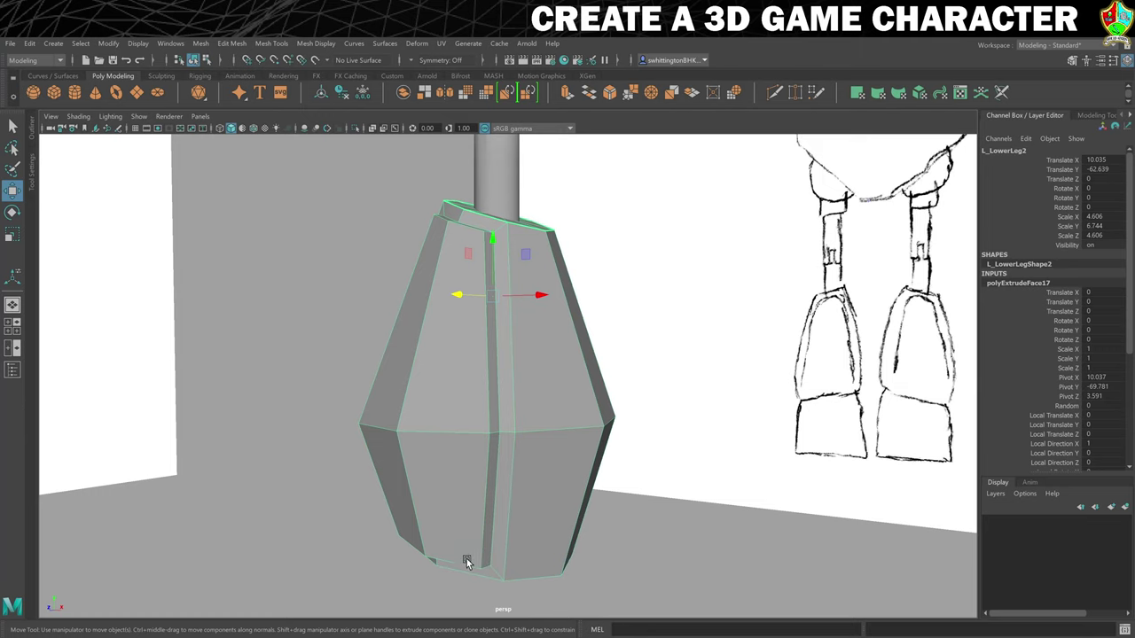
mouse_move(468, 564)
left_mouse_down("alt")
mouse_move(451, 509)
mouse_move(467, 473)
left_mouse_up("alt")
right_click(464, 466)
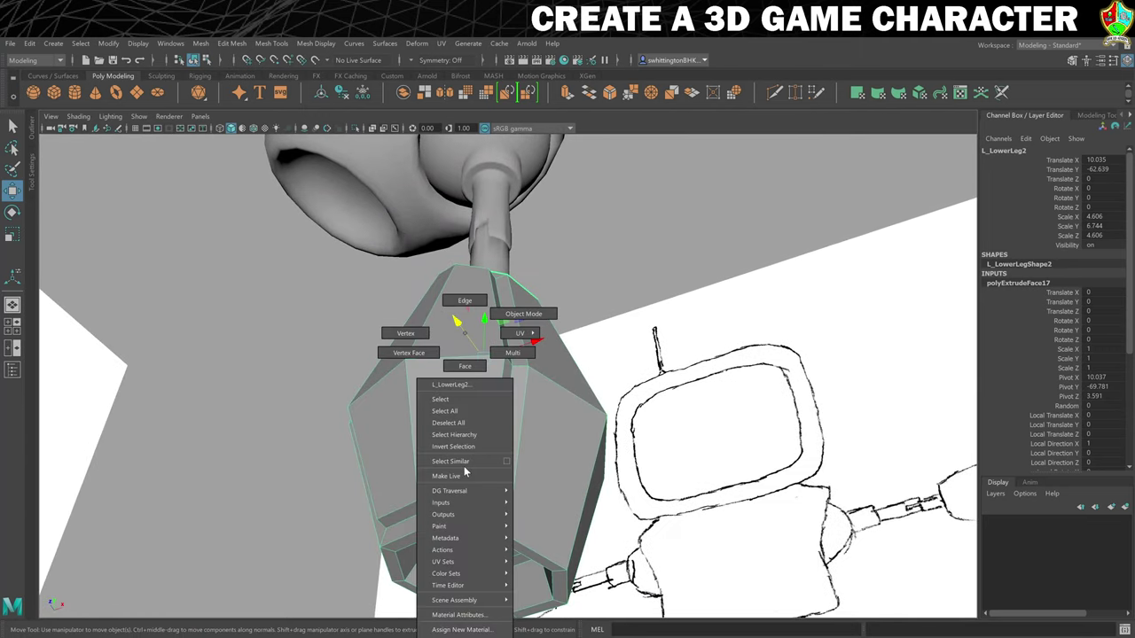
left_click(425, 344)
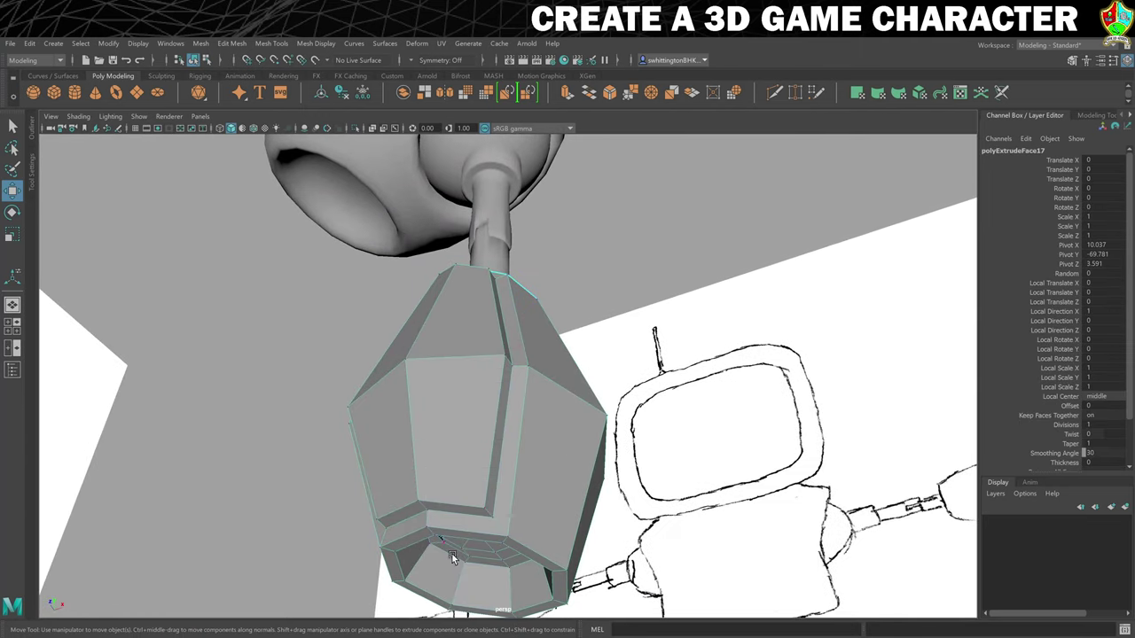
left_click(271, 43)
left_click(291, 240)
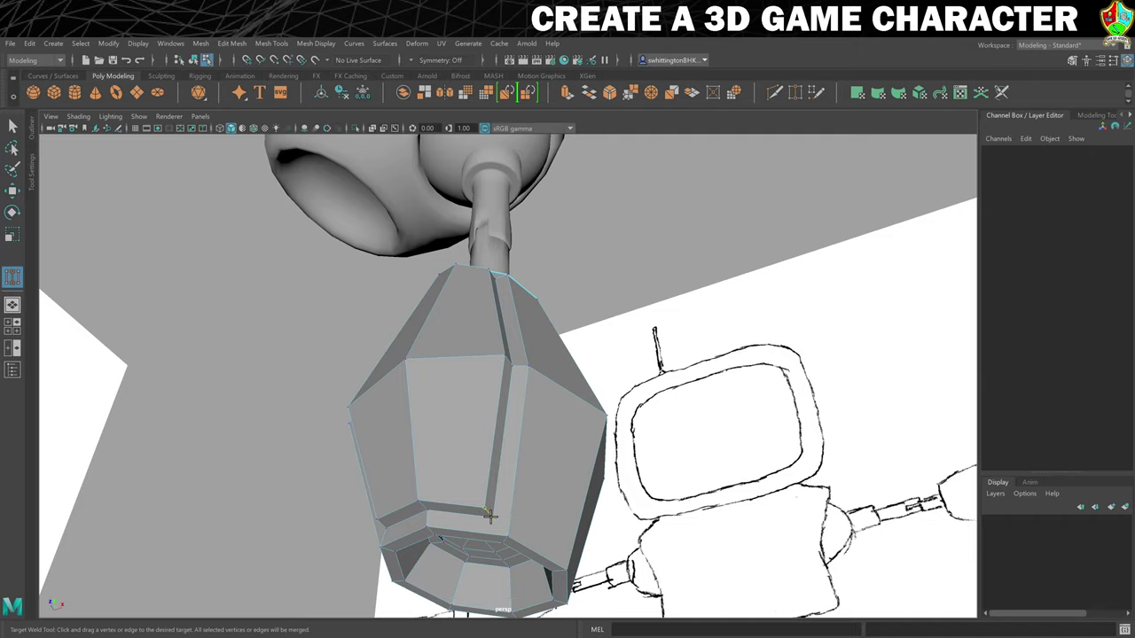
left_click_drag(489, 515, 469, 366)
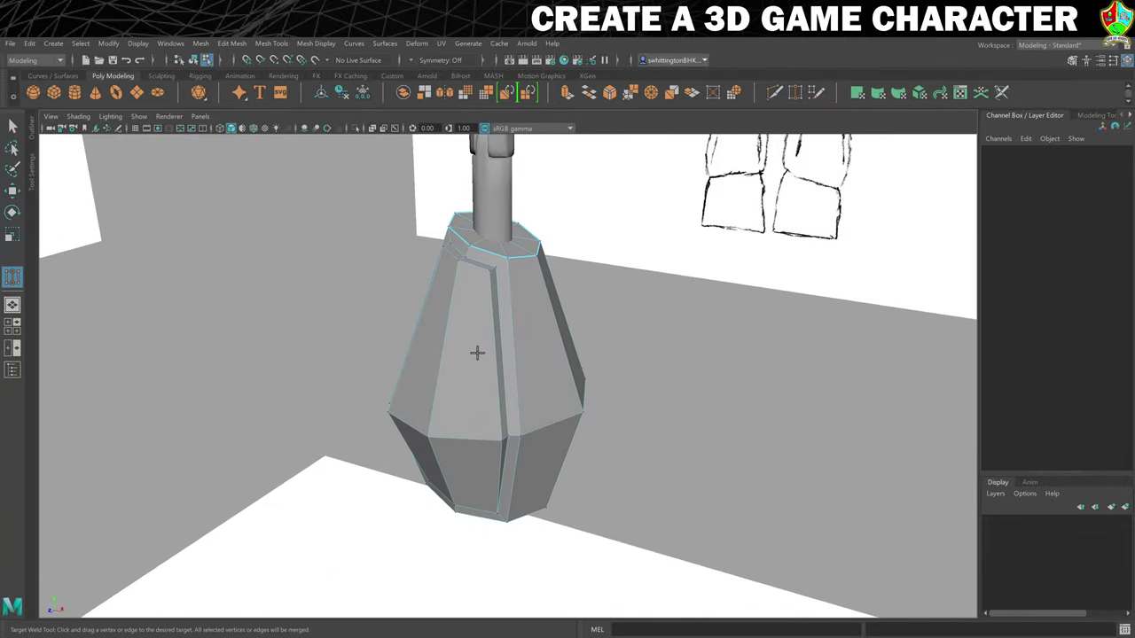
Turn the smooth preview of L_LowerLeg2 back on and inspect the raised front panel in object mode.
key("3")
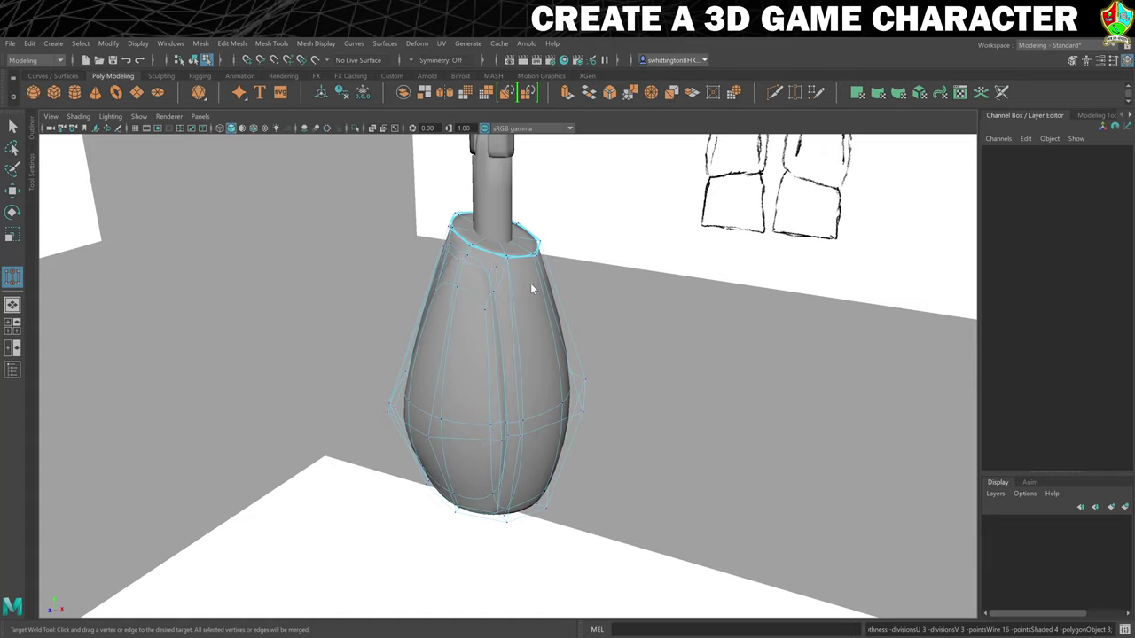
right_click_drag(532, 284, 581, 266)
left_click(611, 293)
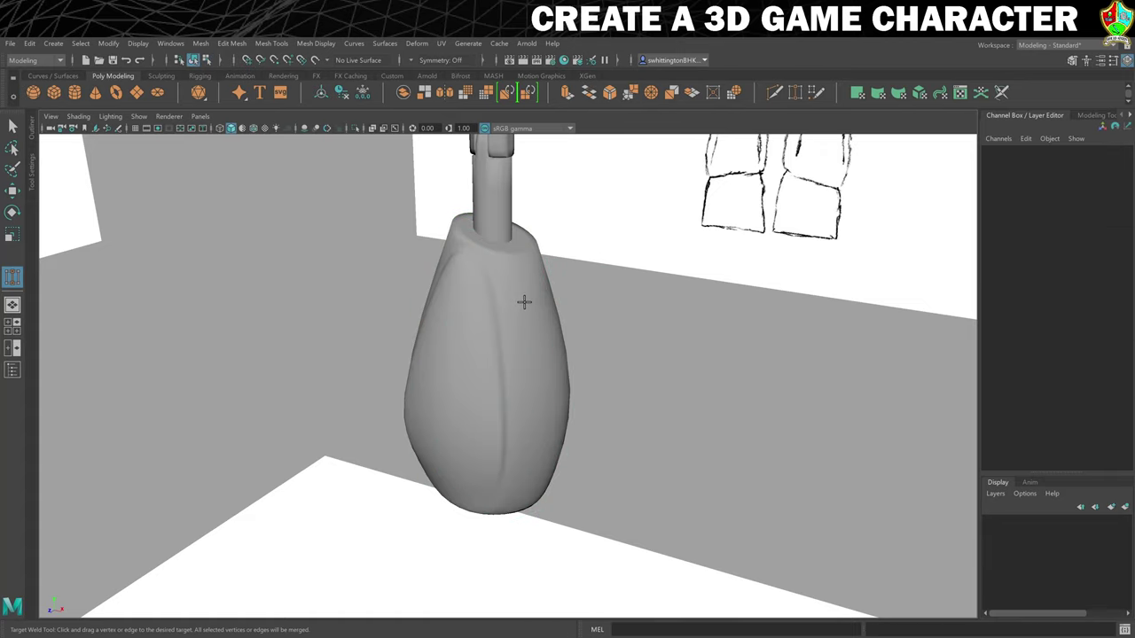
key("w")
left_click(508, 286)
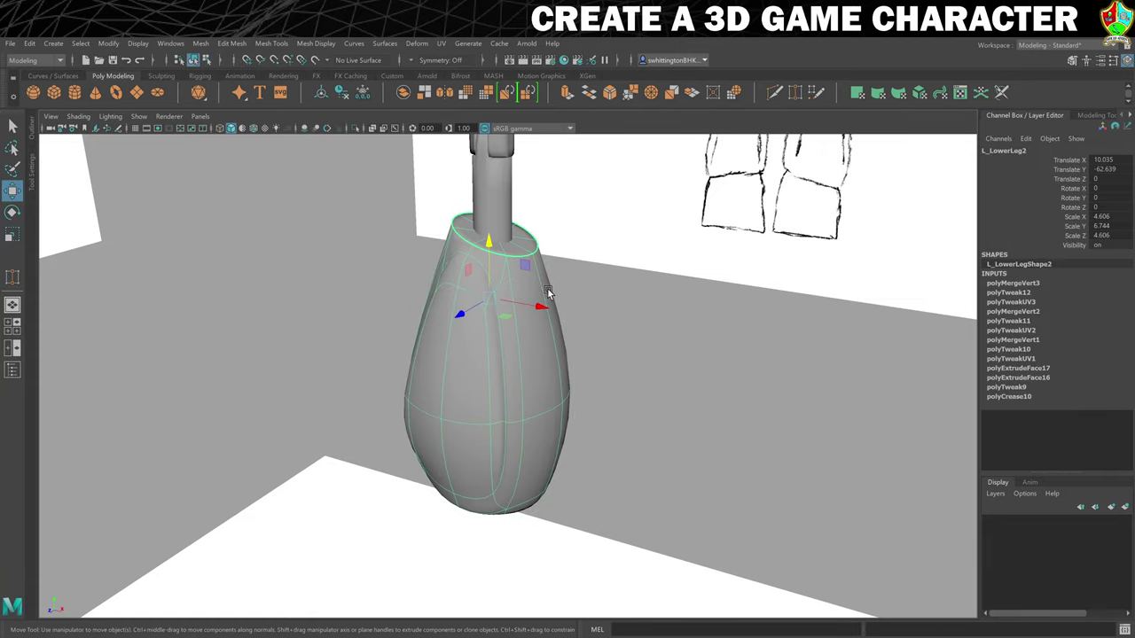
left_click_drag(546, 292, 584, 282, "alt")
left_click(585, 374)
left_click_drag(585, 374, 472, 349, "alt")
left_click(468, 344)
Select the edges around the raised front panel of L_LowerLeg2 and crease them to a value of about 1.1.
right_click_drag(467, 300, 477, 316)
left_click(494, 411)
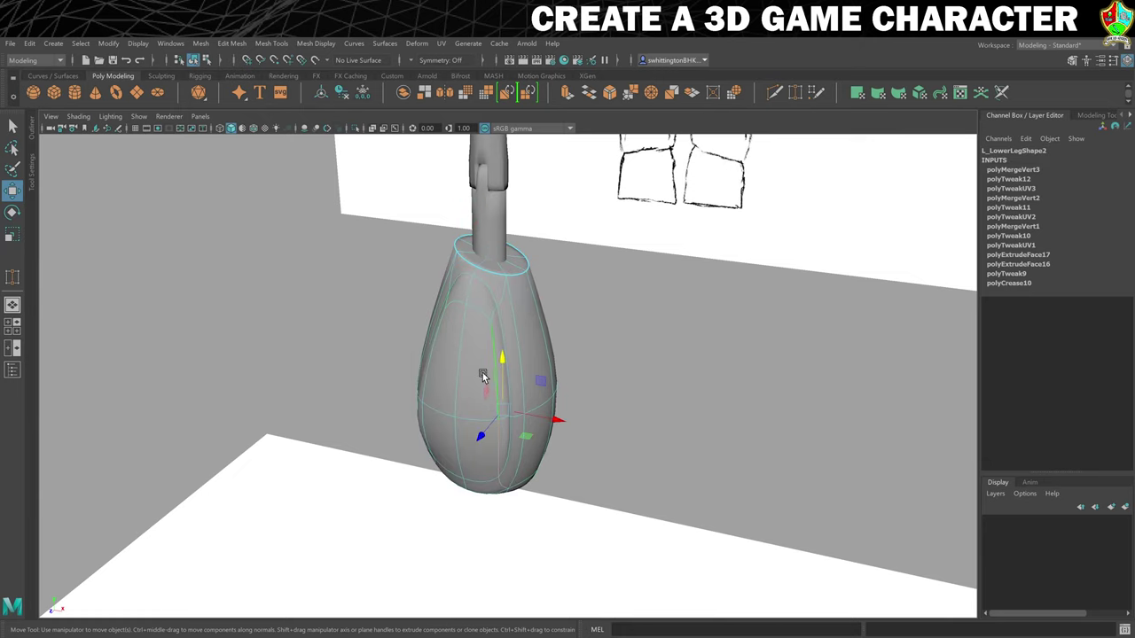
left_click_drag(481, 377, 471, 360, "alt")
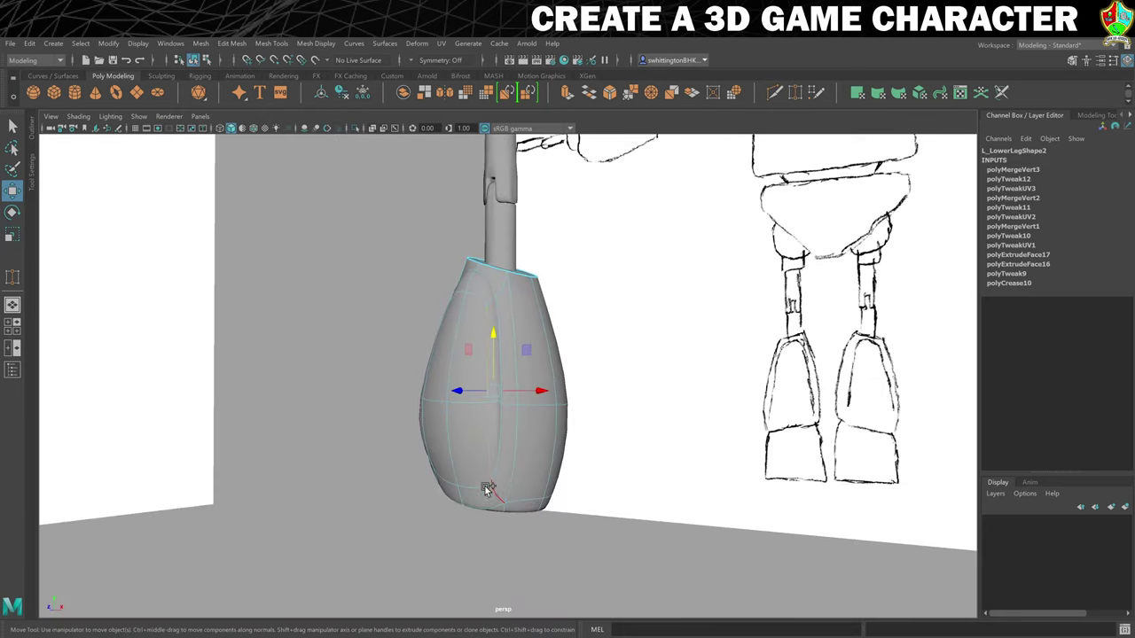
left_click_drag(494, 473, 478, 440, "alt")
left_click(466, 431)
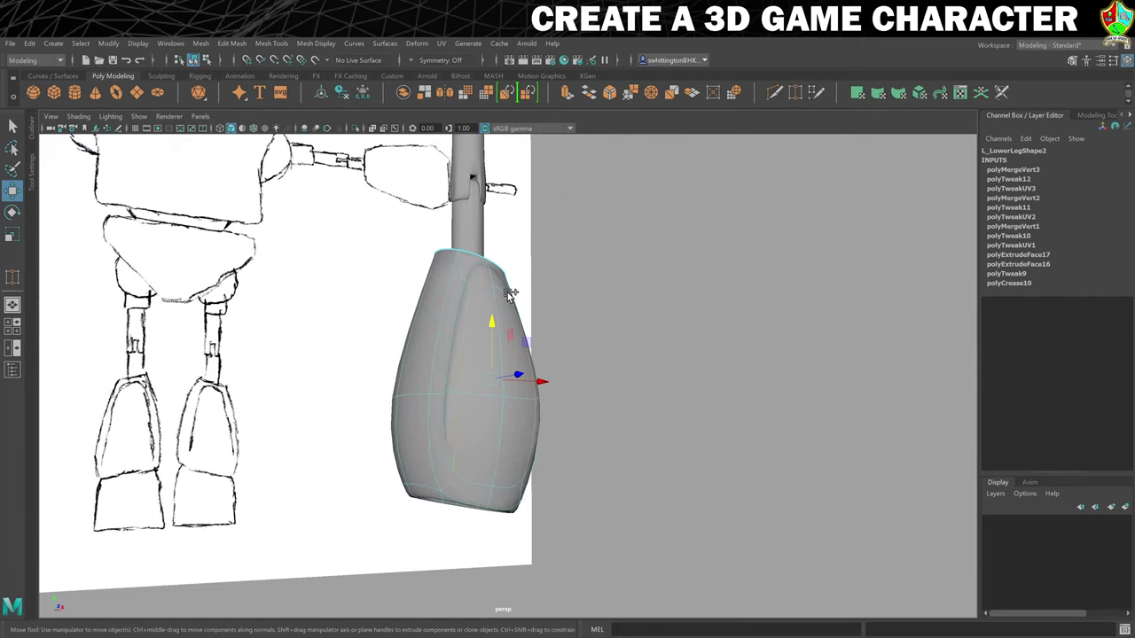
left_click_drag(507, 299, 487, 306, "alt")
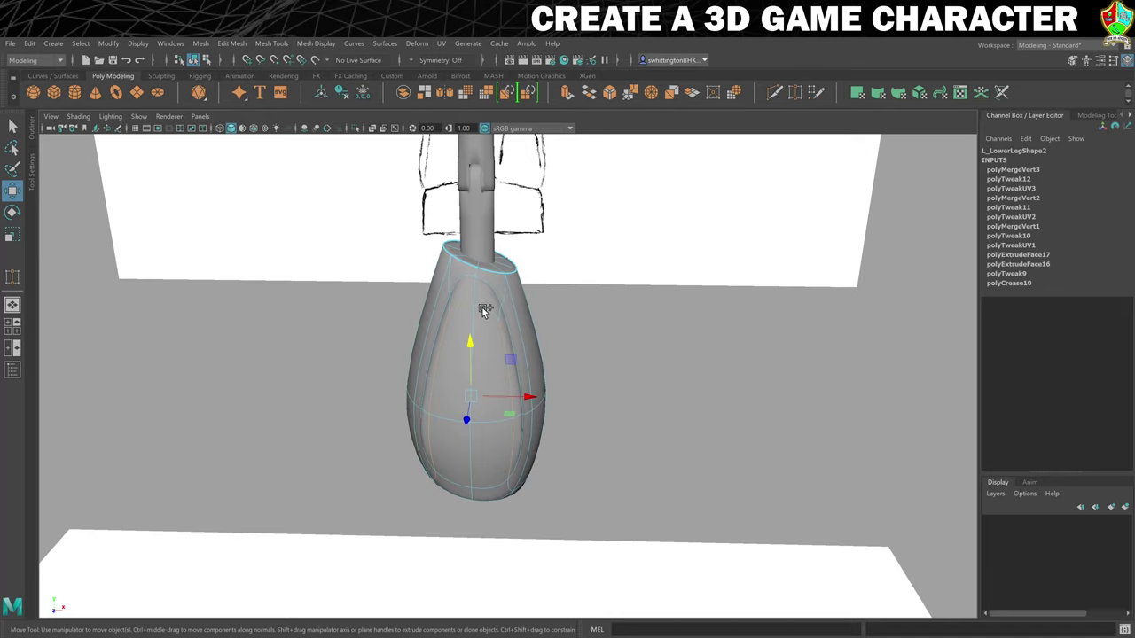
mouse_move(542, 357)
left_mouse_down("alt")
mouse_move(555, 347)
mouse_move(541, 337)
left_mouse_up("alt")
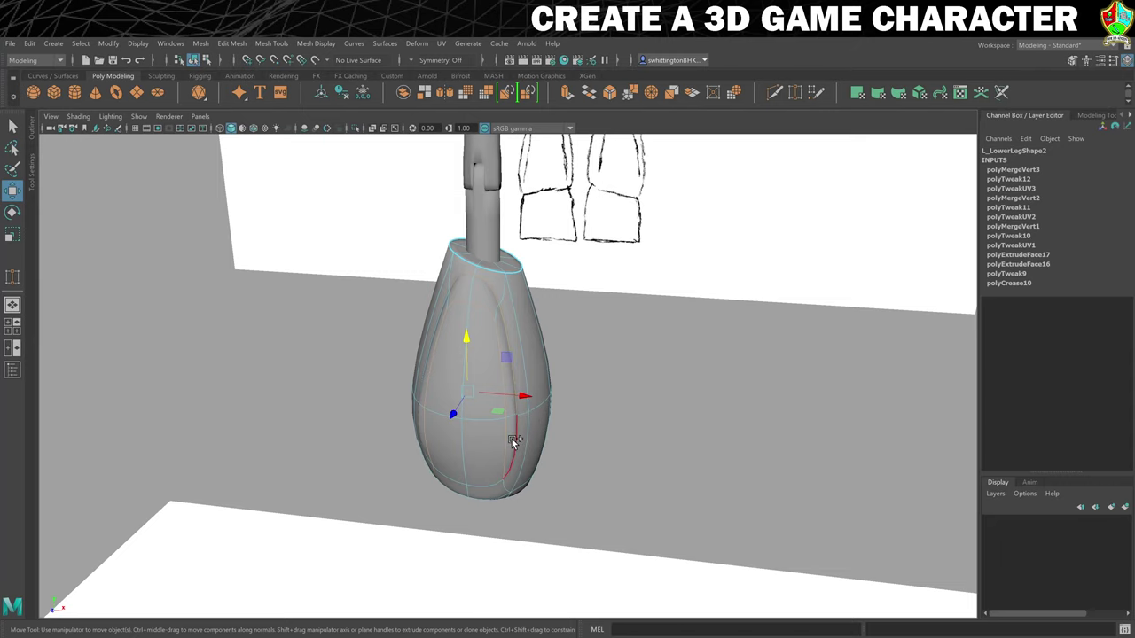
left_click_drag(443, 452, 463, 441, "alt")
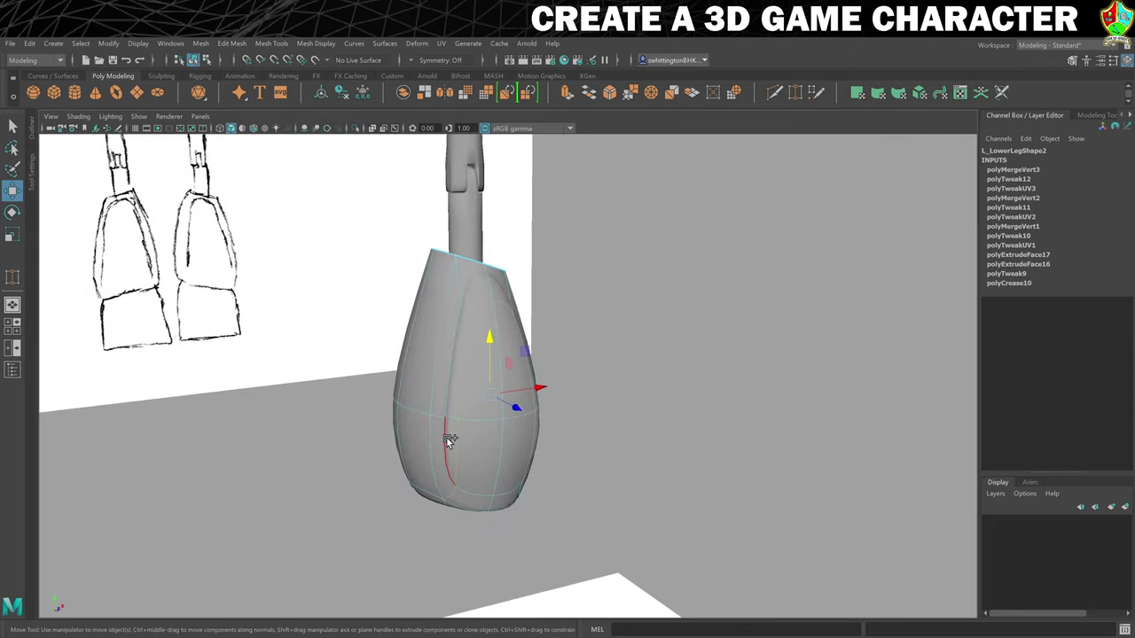
mouse_move(636, 321)
left_mouse_down("alt")
mouse_move(710, 318)
mouse_move(662, 319)
mouse_move(702, 319)
mouse_move(588, 286)
left_mouse_up("alt")
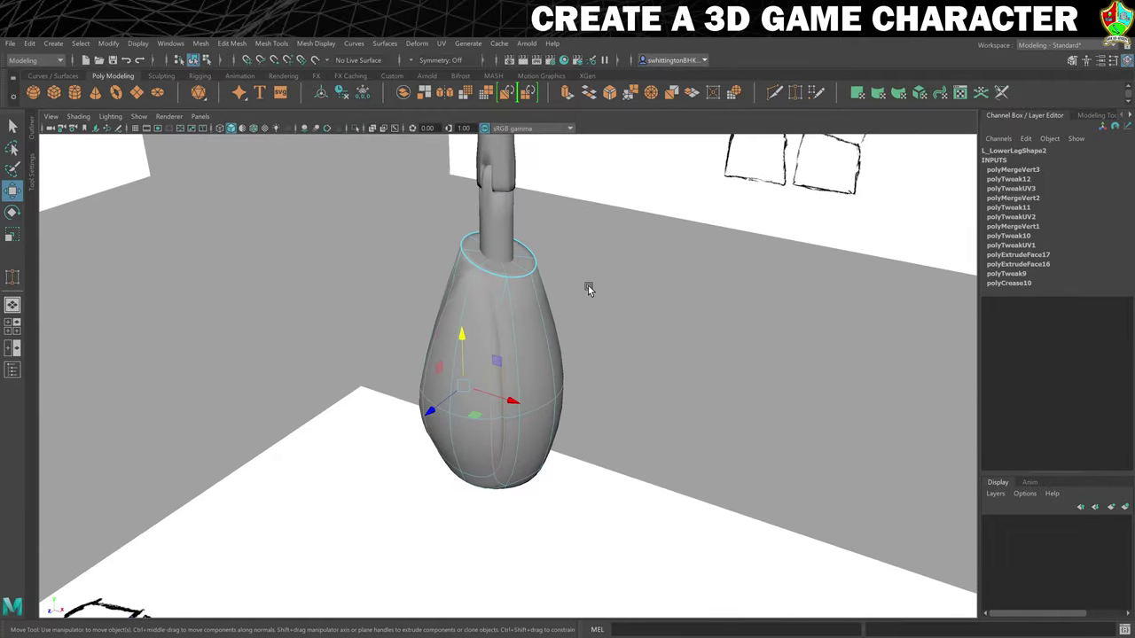
left_click(269, 43)
left_click(311, 112)
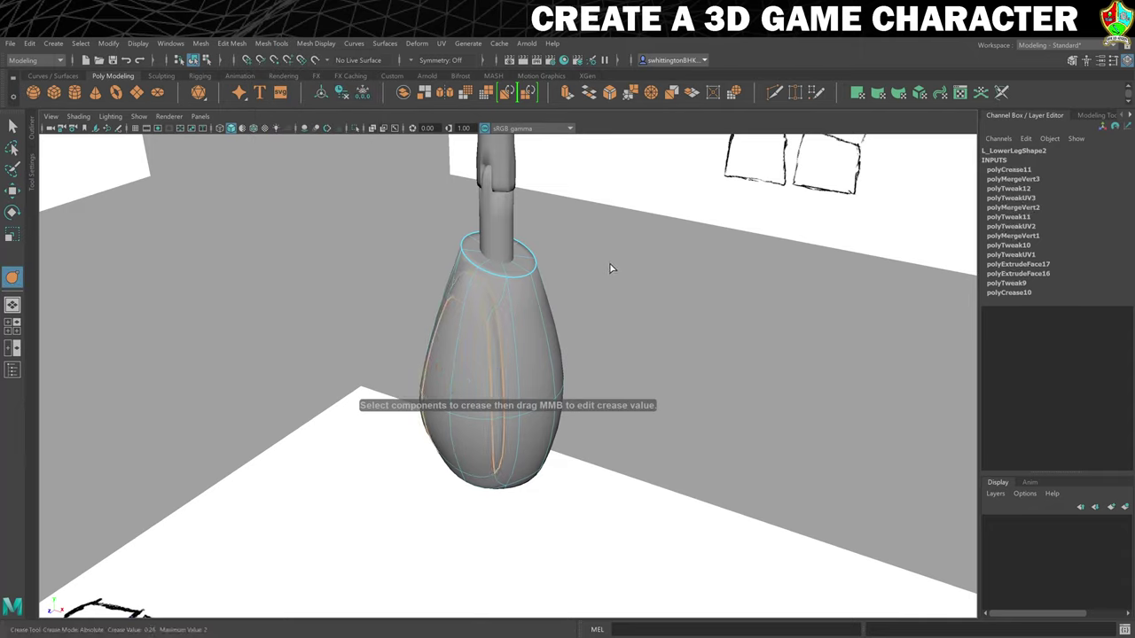
middle_click_drag(610, 269, 718, 279)
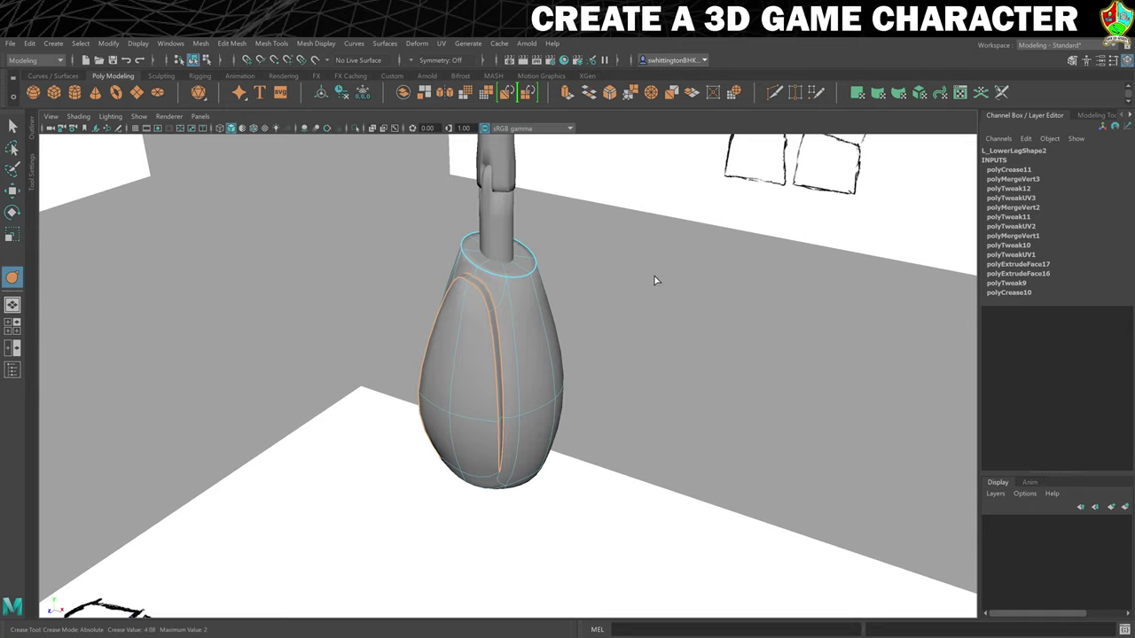
middle_click_drag(631, 285, 568, 287)
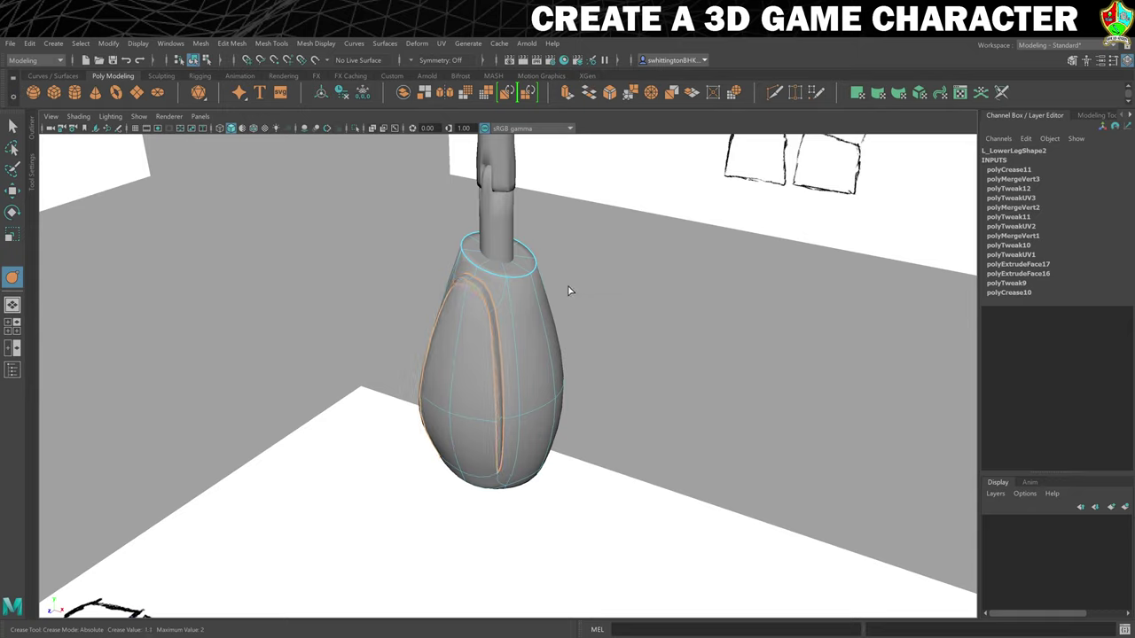
right_click_drag(508, 292, 612, 277)
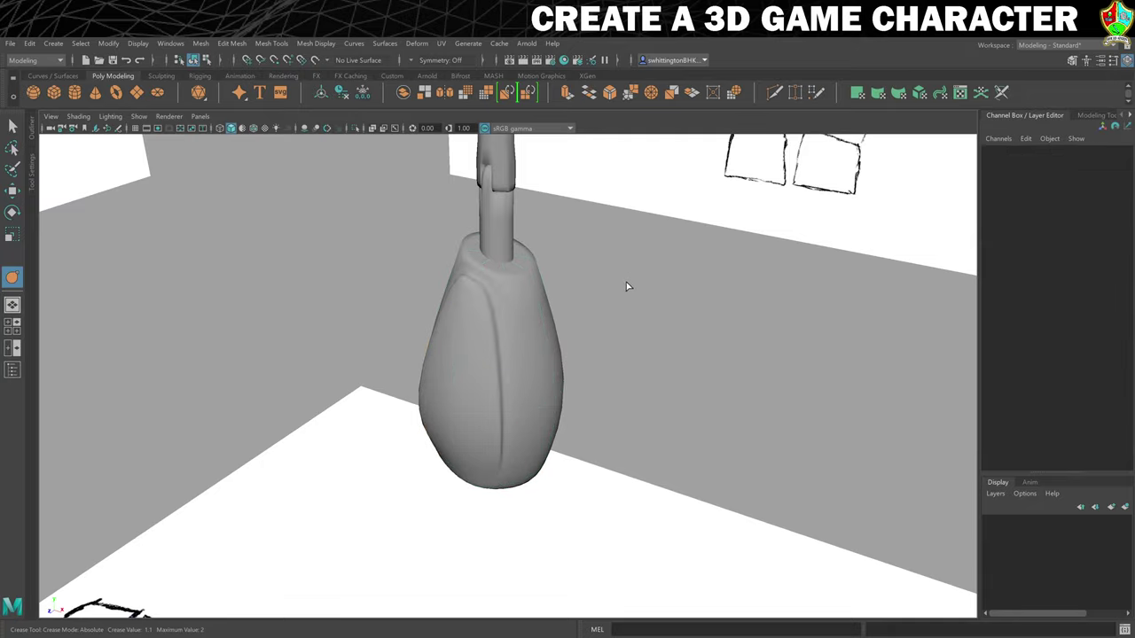
mouse_move(626, 285)
left_mouse_down("alt")
mouse_move(608, 316)
mouse_move(651, 317)
mouse_move(530, 328)
mouse_move(621, 314)
mouse_move(578, 326)
left_mouse_up("alt")
scroll(576, 319, "down", 8)
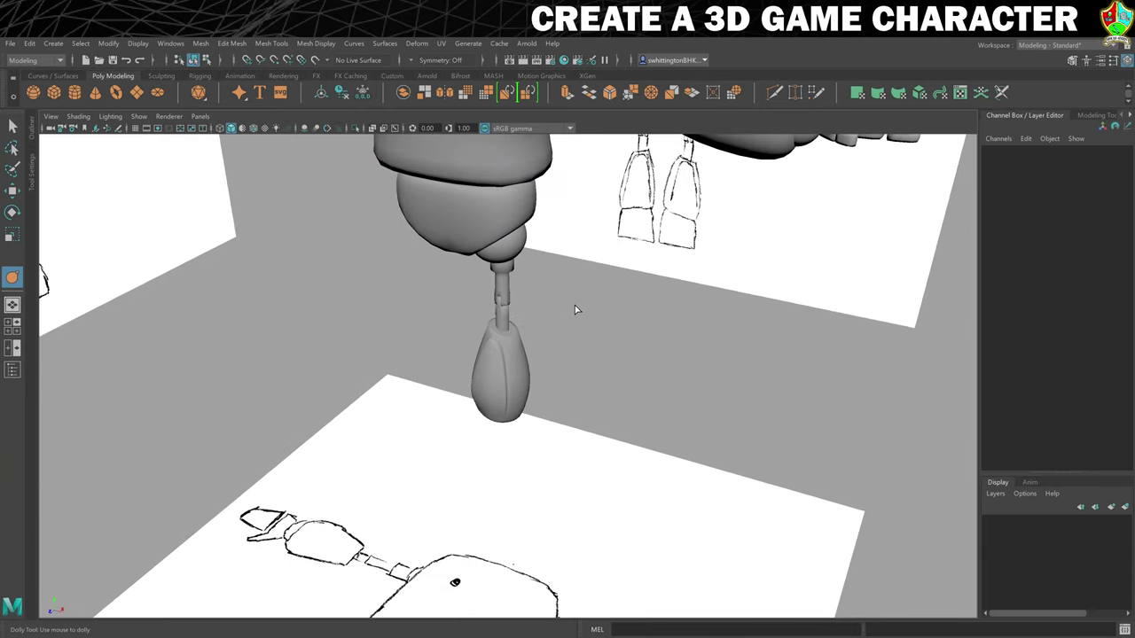
Create a polygon cube, place it just below the left lower leg at about X 9.2, Y -88.3, and name it L_Foot.
scroll(581, 315, "down", 2)
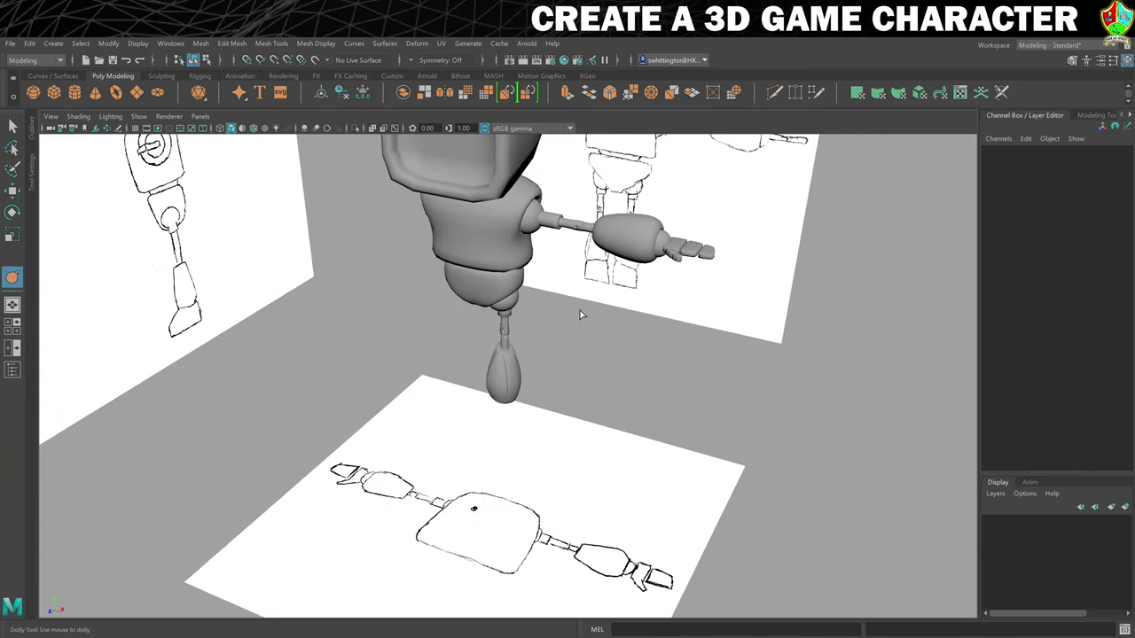
mouse_move(560, 354)
left_mouse_down("alt")
mouse_move(550, 372)
mouse_move(570, 352)
left_mouse_up("alt")
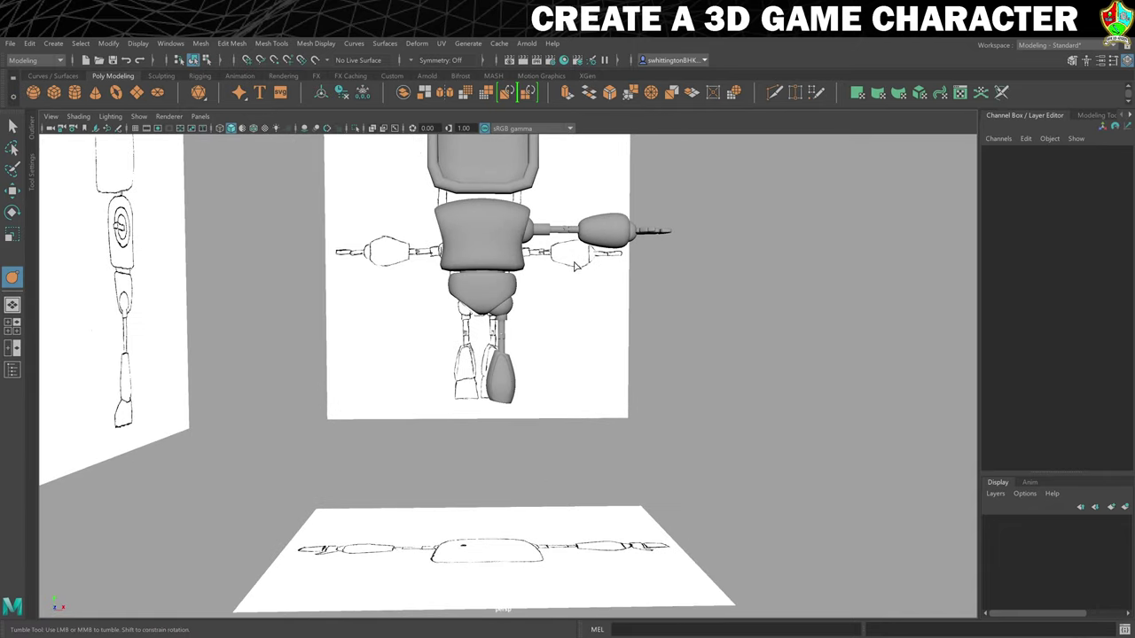
key("w")
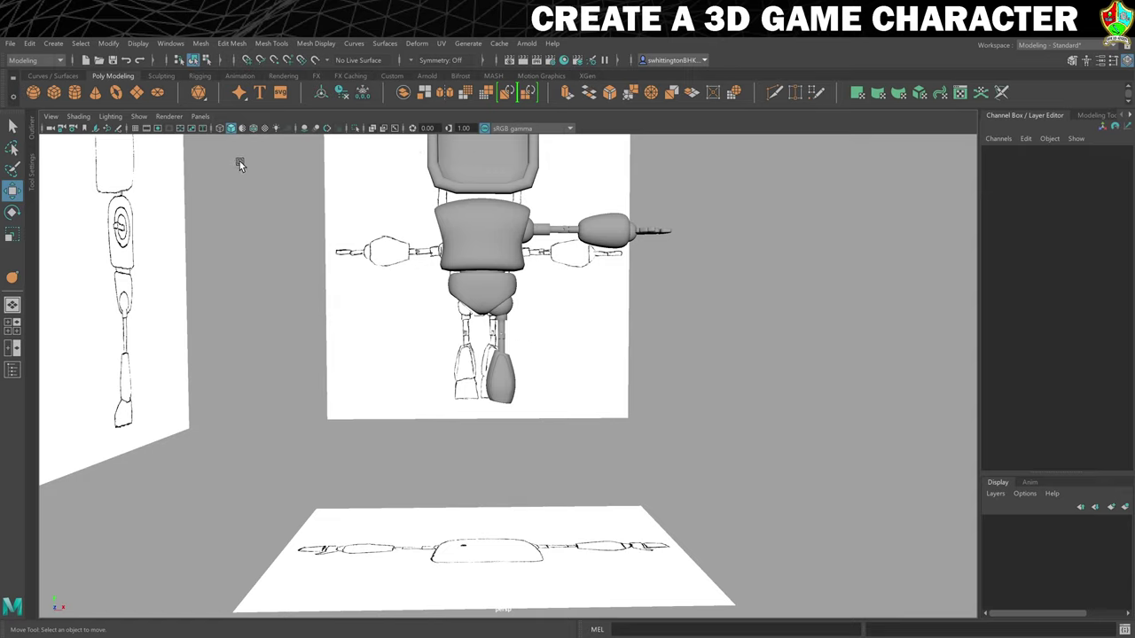
left_click(55, 92)
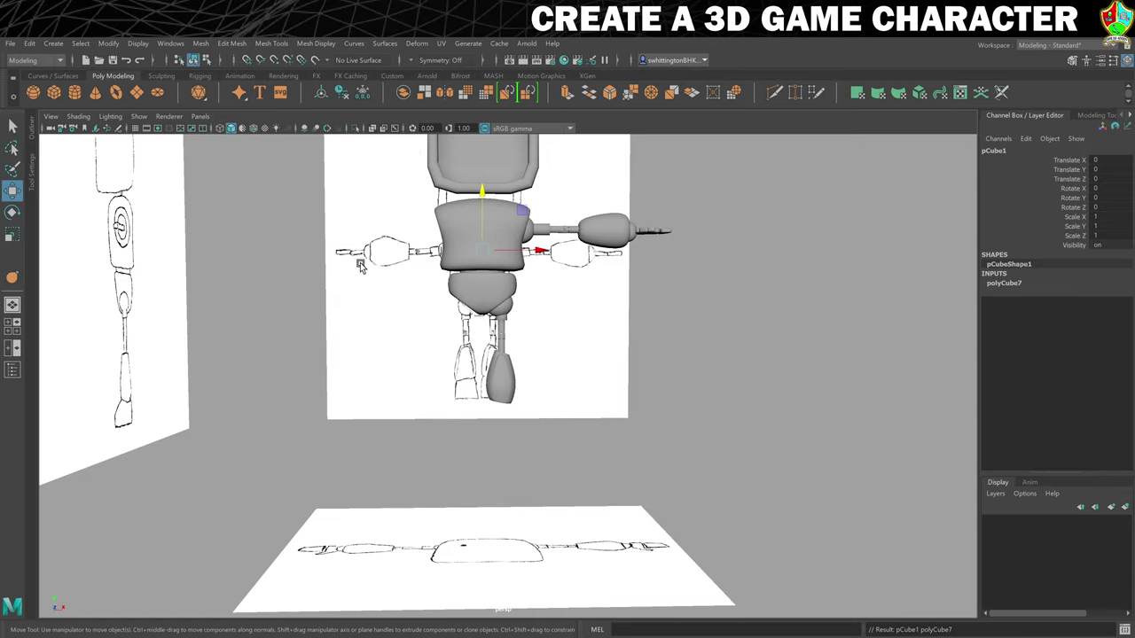
left_click_drag(523, 211, 538, 370)
left_click(994, 150)
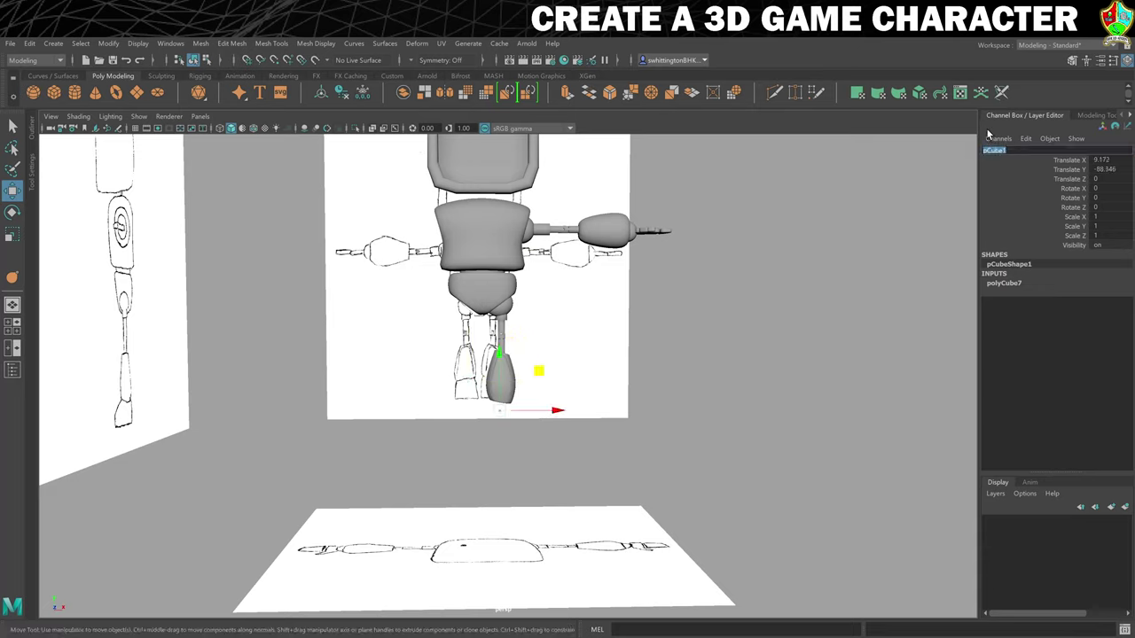
key("Return")
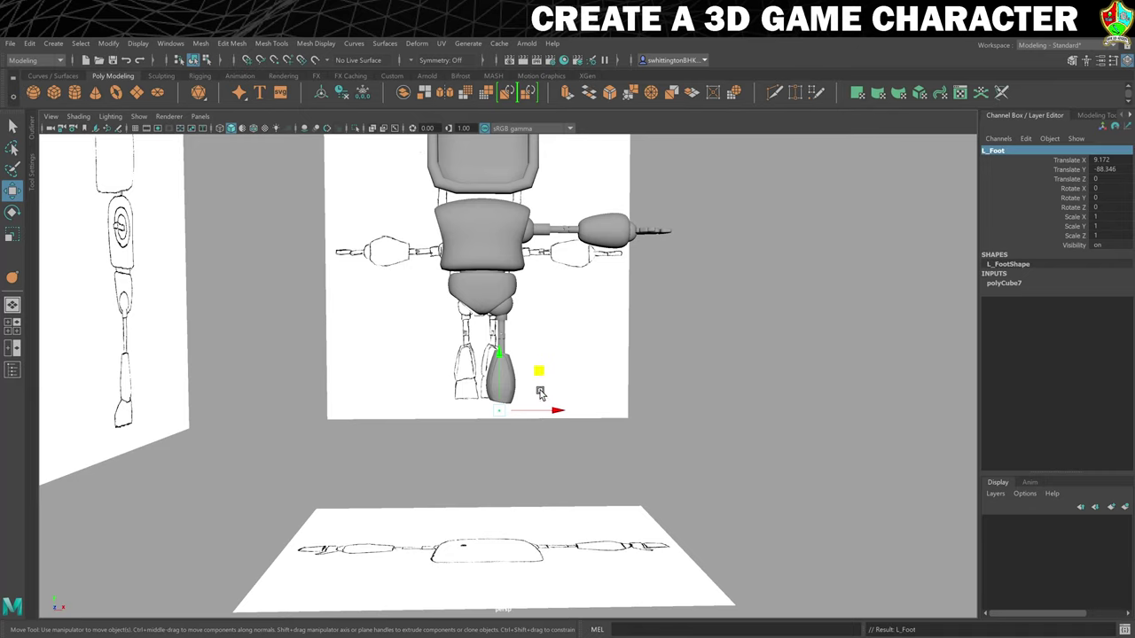
Scale L_Foot to about 15.4 in width and height and position it over the foot in the front sketch.
key("space")
key("r")
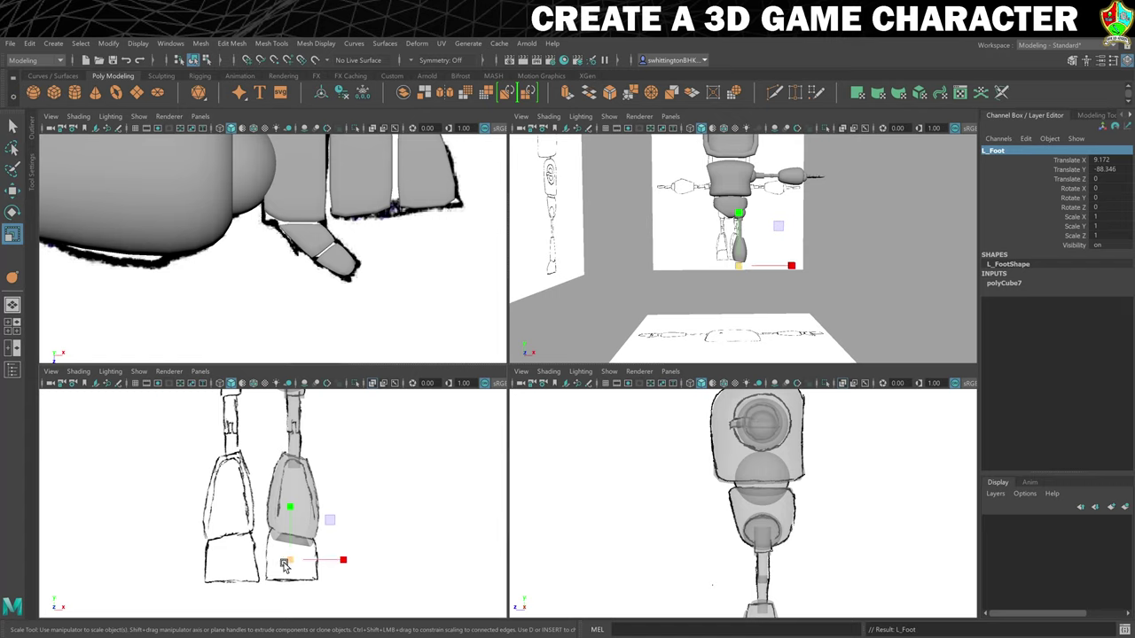
left_click_drag(290, 559, 348, 560)
key("w")
key("r")
left_click_drag(292, 507, 292, 501)
key("w")
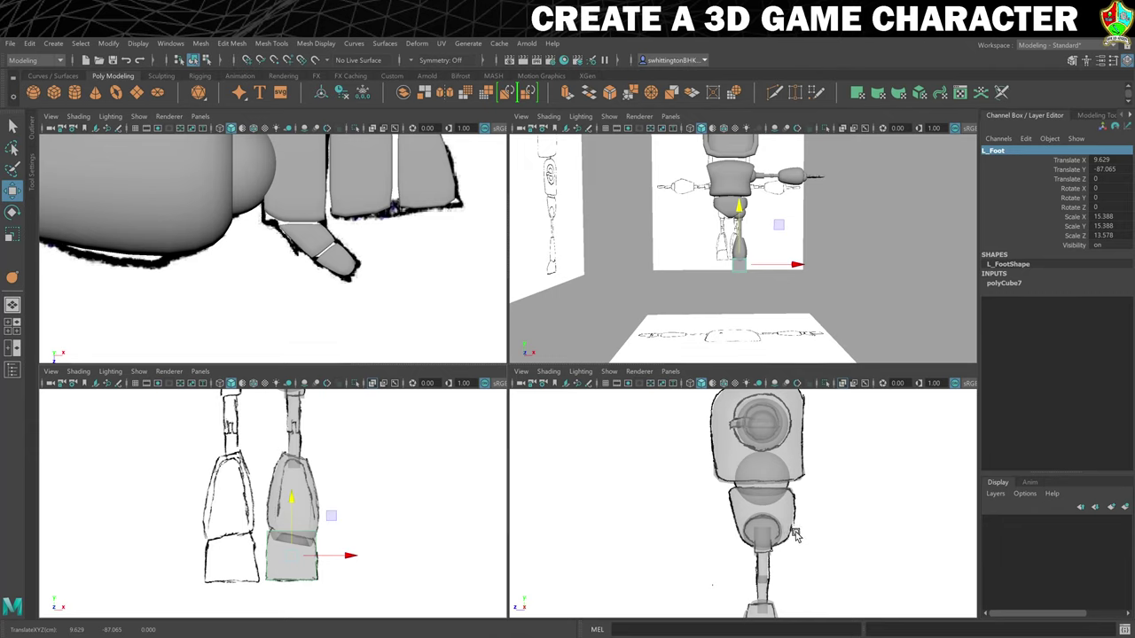
Lengthen L_Foot to a Z scale of about 24.3 and shift it forward to about Z 4.6 to match the side sketch.
middle_click_drag(796, 533, 777, 384, "alt")
scroll(773, 461, "up", 4)
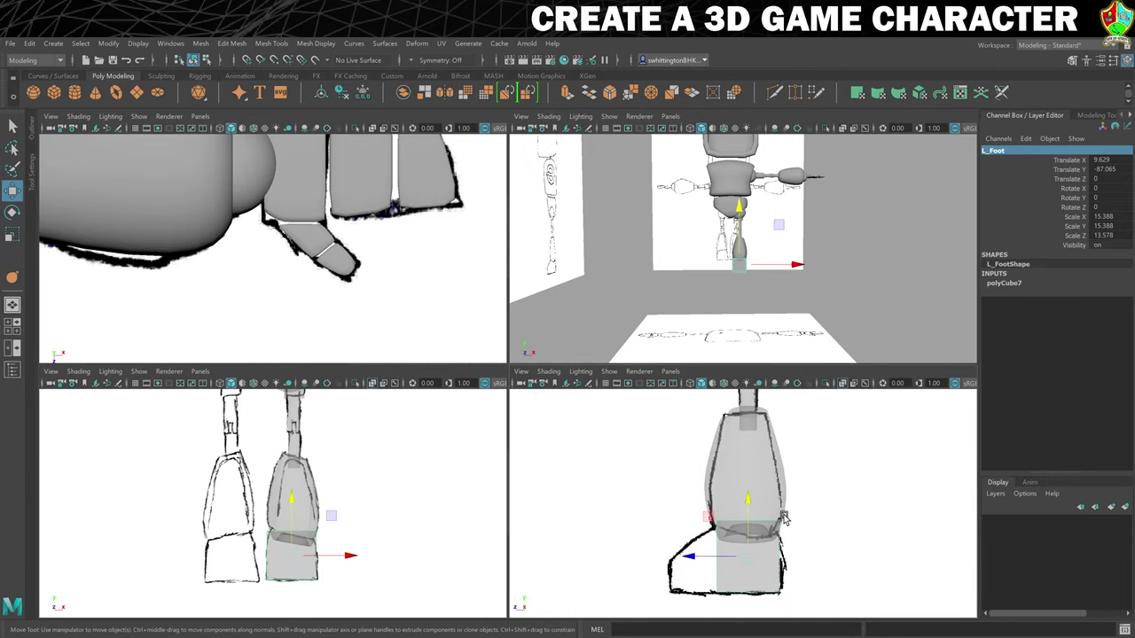
middle_click_drag(784, 519, 805, 461, "alt")
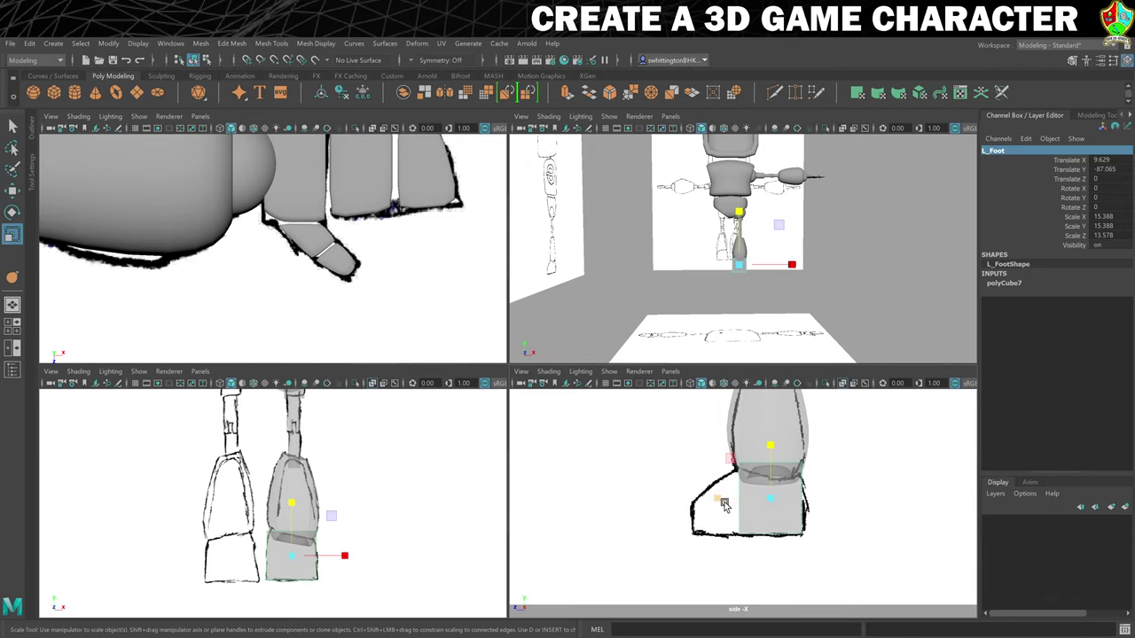
mouse_move(712, 498)
left_mouse_down()
mouse_move(664, 497)
mouse_move(690, 499)
left_mouse_up()
key("r")
key("w")
key("r")
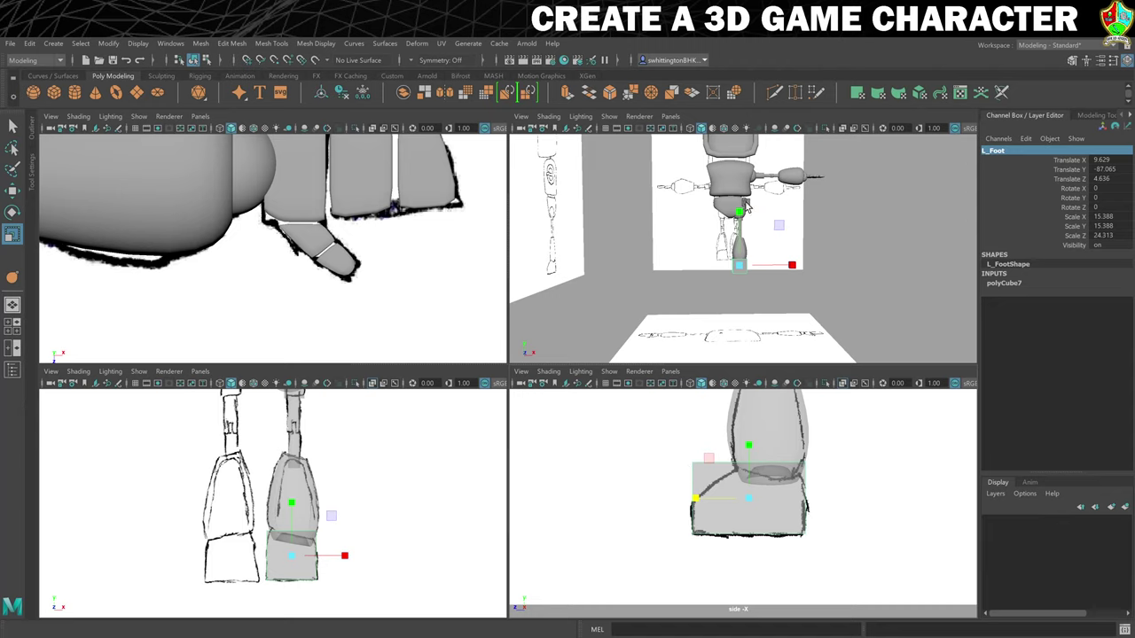
Cut two edge loops into L_Foot with Multi-Cut, one across the foot at the ankle and one lengthwise down the middle.
left_click(774, 94)
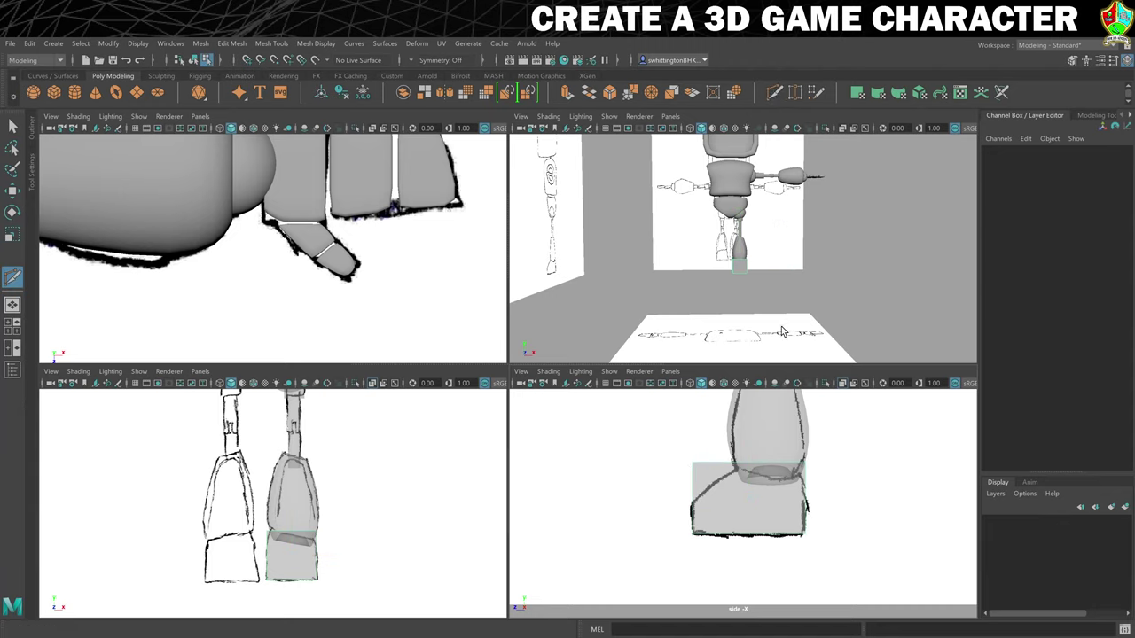
left_click(750, 468, "ctrl")
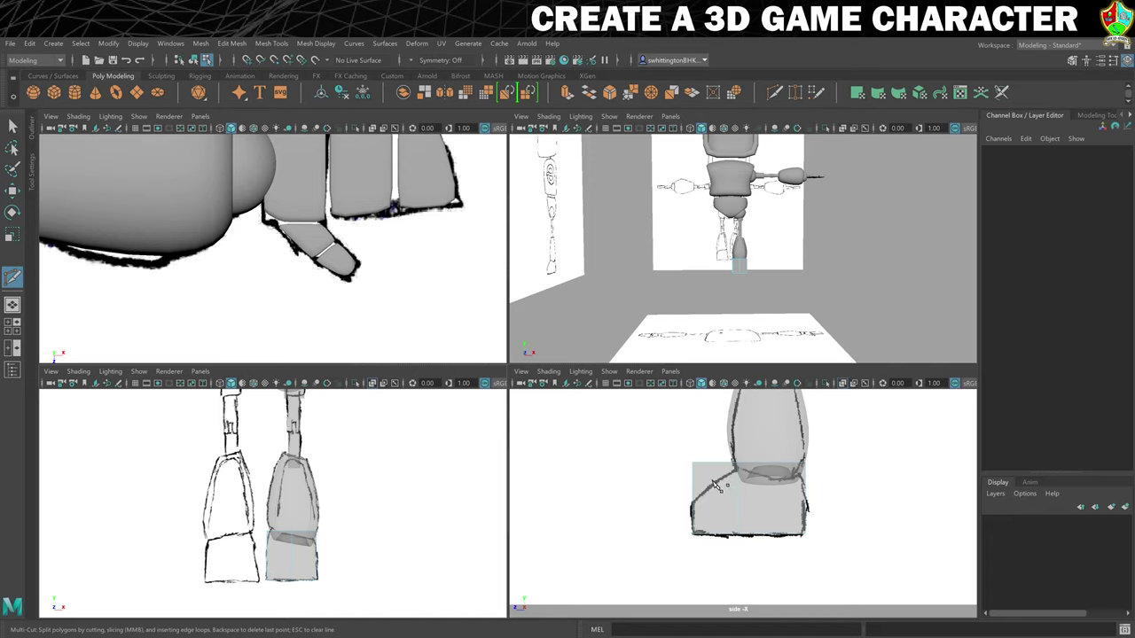
key("w")
Lower the upper toe, ankle and heel vertices of L_Foot to follow the foot profile in the side sketch.
right_click_drag(716, 483, 672, 351)
left_click_drag(704, 478, 709, 484)
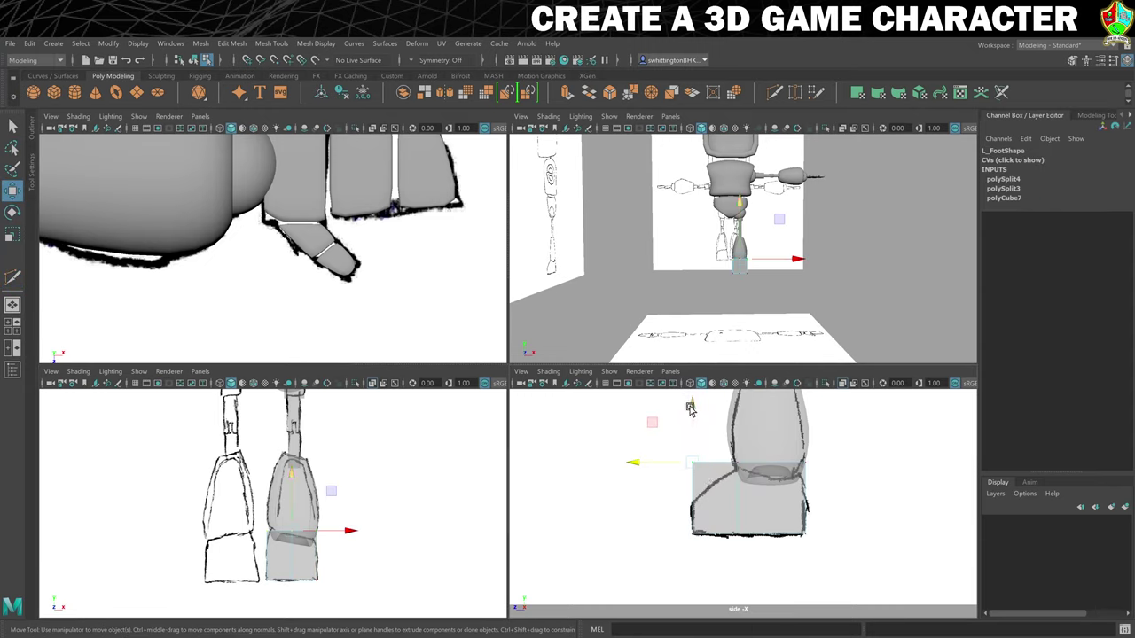
left_click_drag(693, 407, 753, 469)
left_click_drag(738, 405, 739, 409)
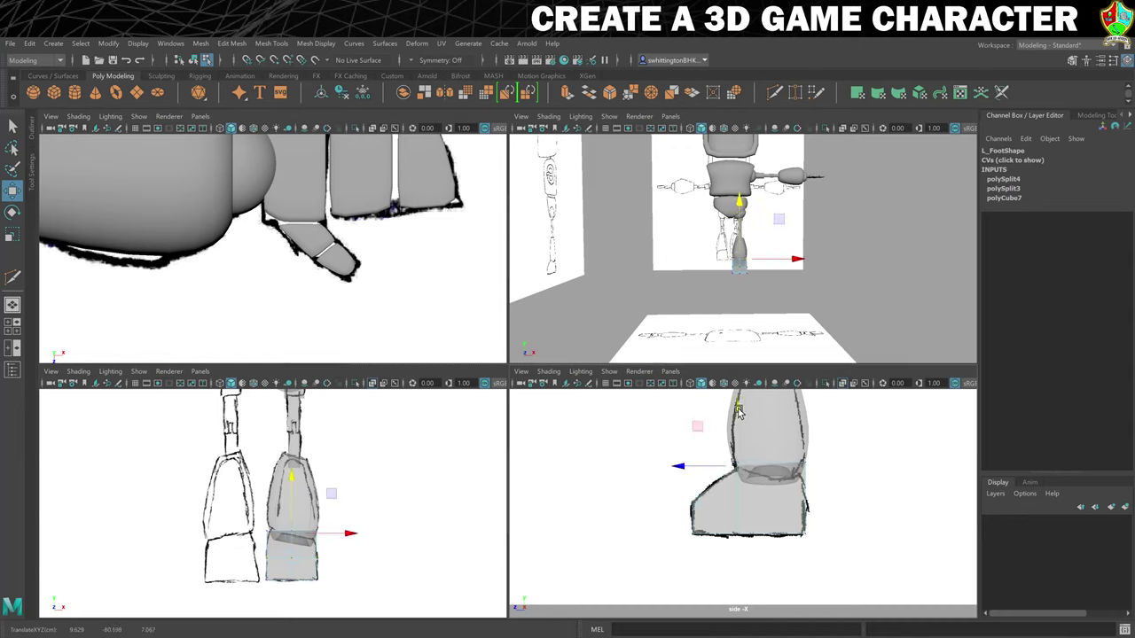
left_click_drag(827, 479, 794, 452)
left_click_drag(807, 407, 807, 410)
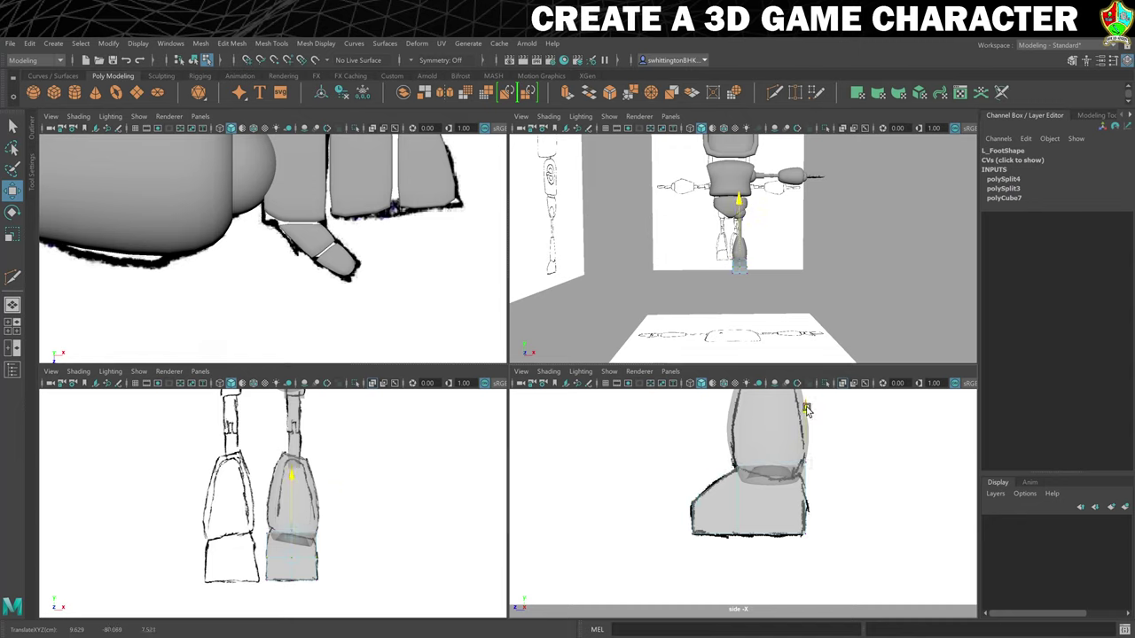
middle_click_drag(806, 413, 806, 411)
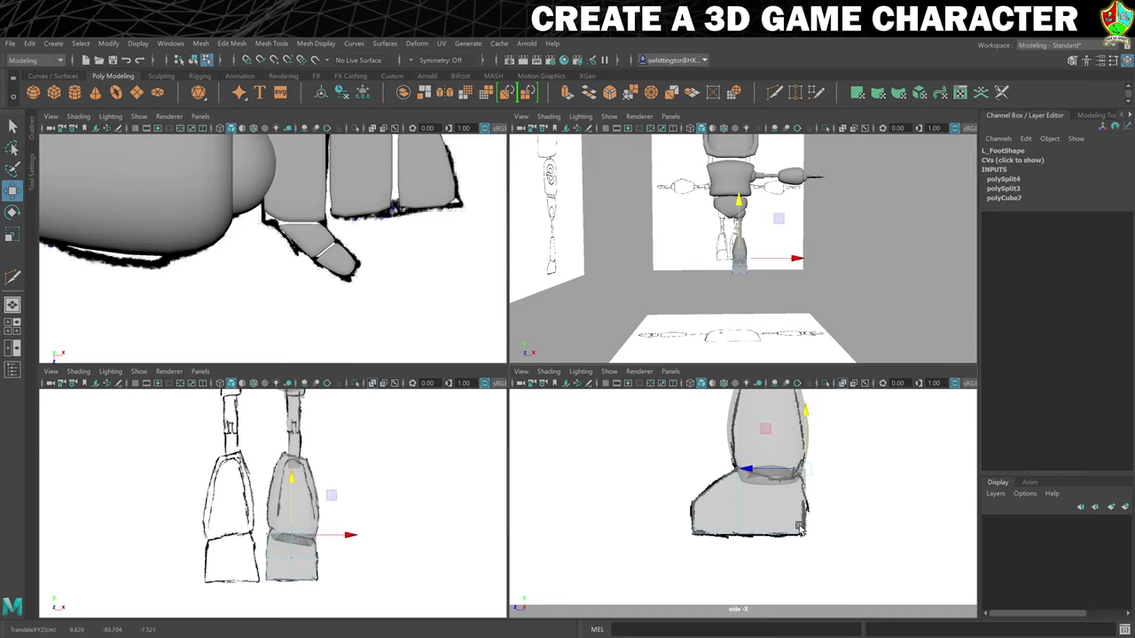
Slant the top of L_Foot to match the front sketch by lowering the outer top vertices and raising the inner ones.
scroll(388, 567, "up", 6)
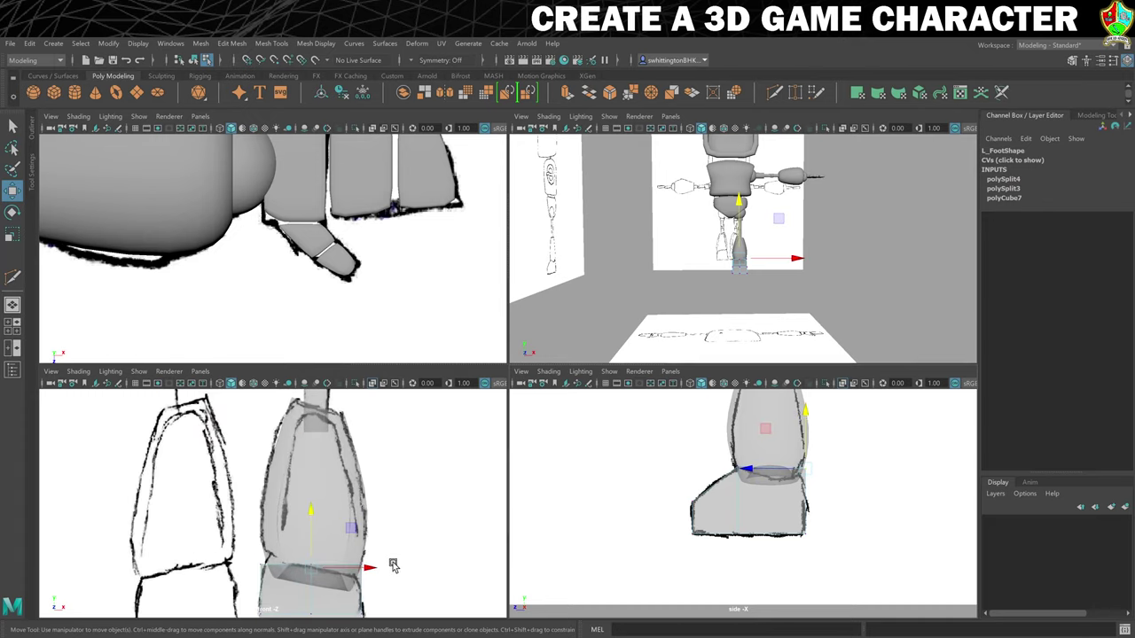
middle_click_drag(393, 549, 405, 446, "alt")
left_click_drag(357, 430, 354, 481)
key("ctrl+z")
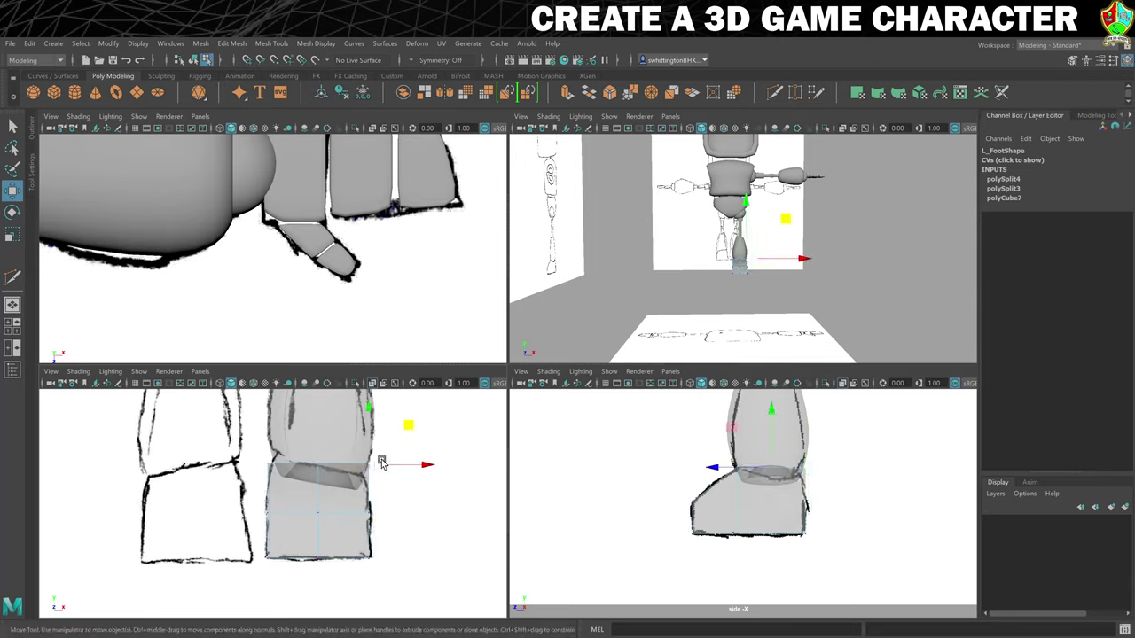
left_click_drag(370, 409, 367, 420)
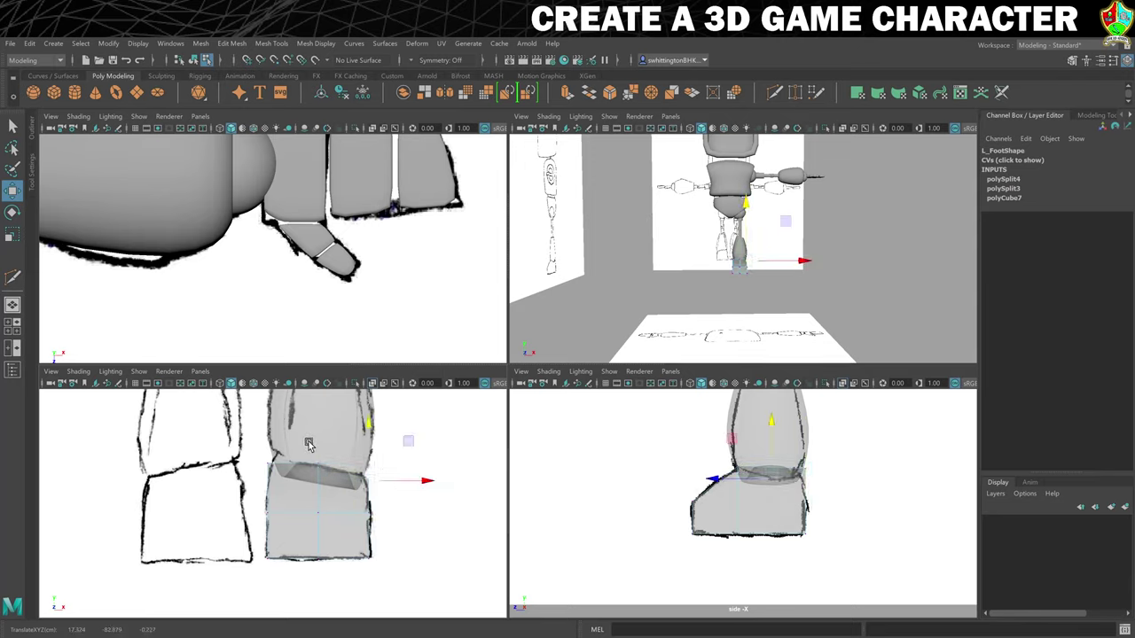
left_click_drag(248, 438, 286, 484)
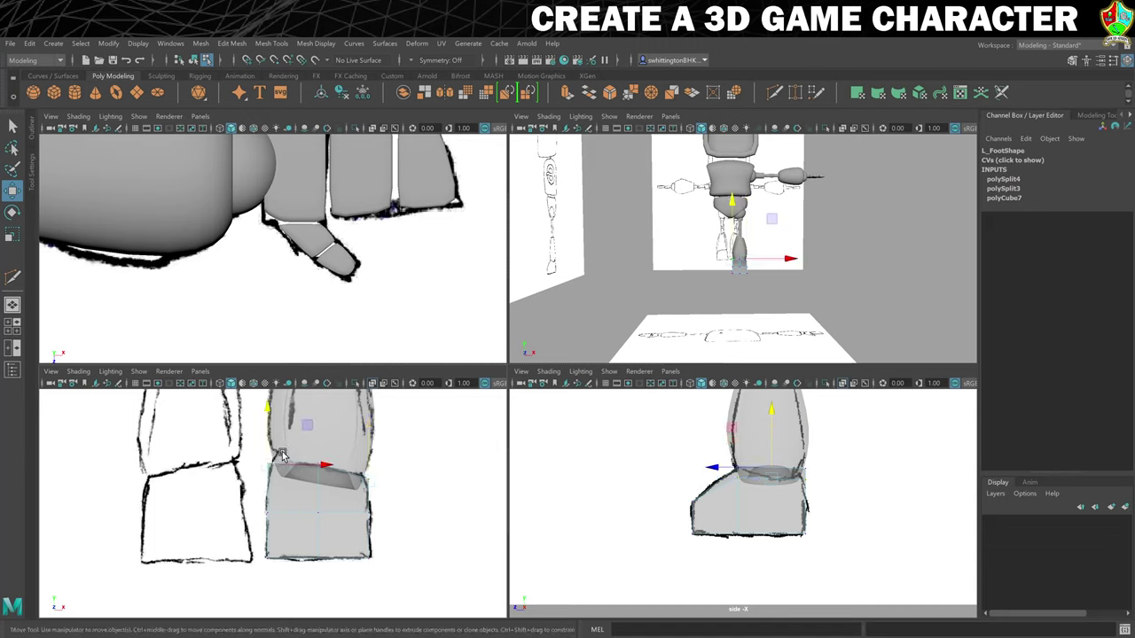
left_click_drag(305, 425, 312, 414)
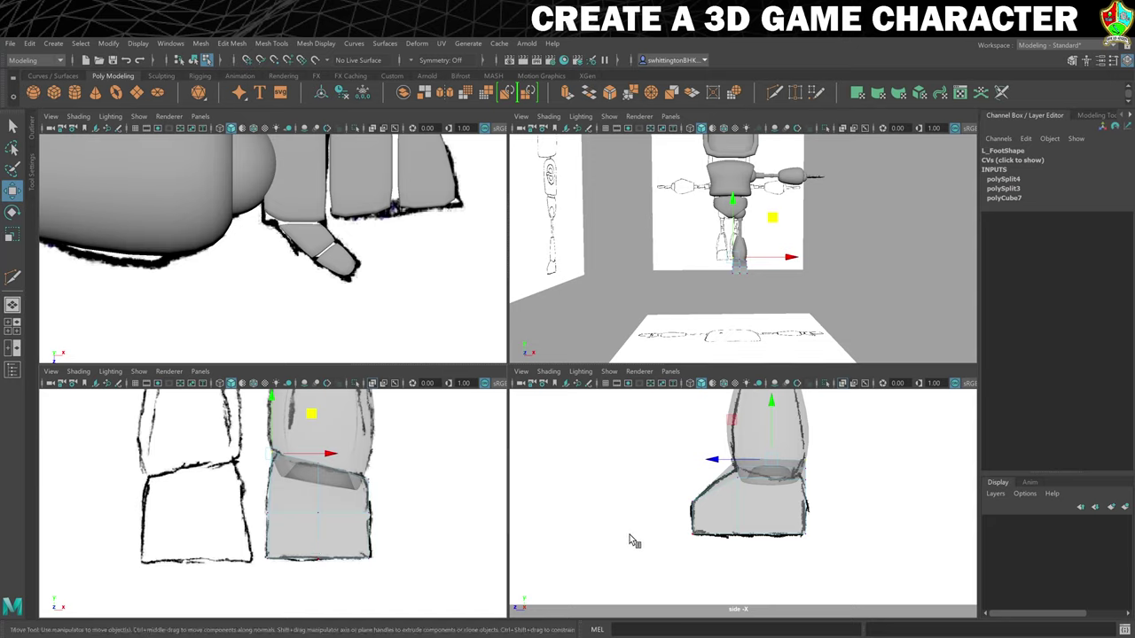
Preview L_Foot smoothed, then raise the middle toe vertex slightly and pull the middle front vertices forward to round the toe.
key("3")
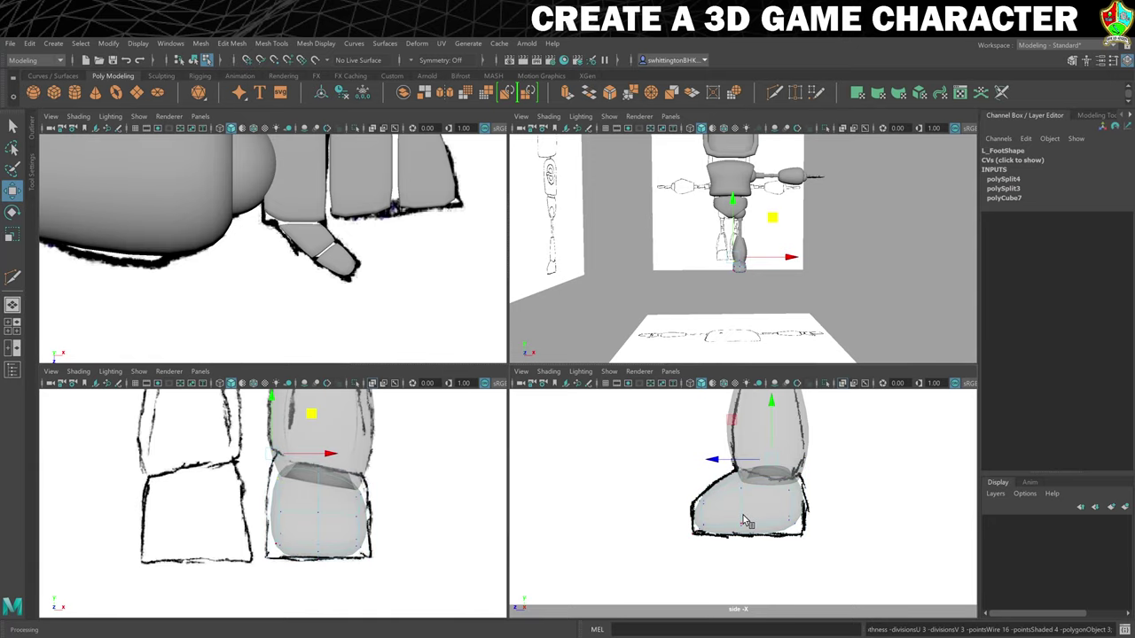
key("1")
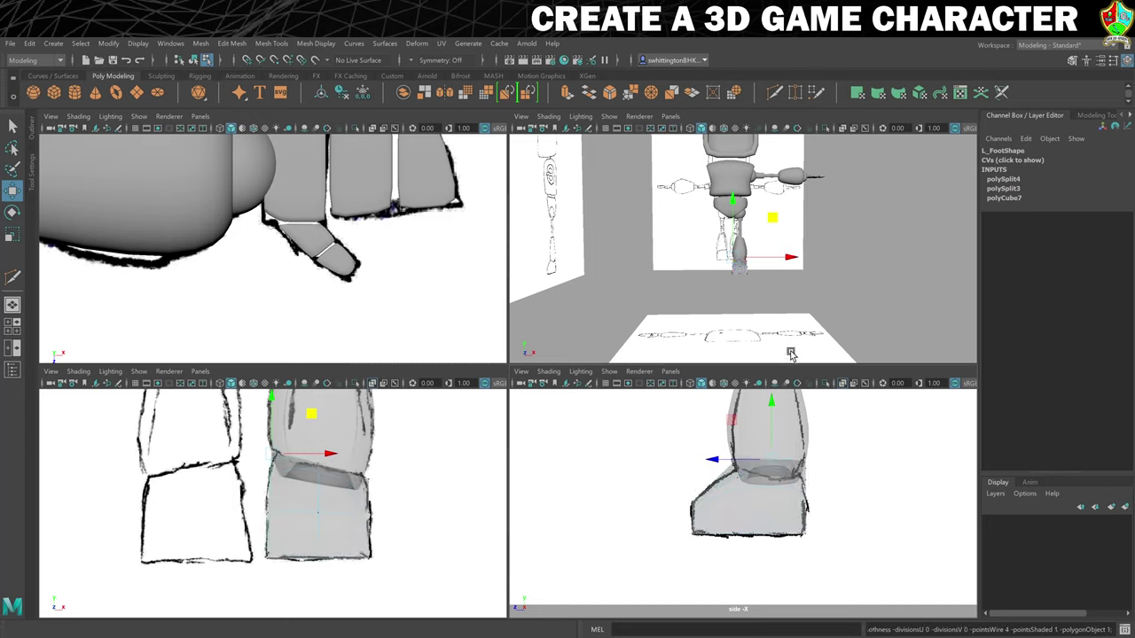
scroll(745, 246, "up", 8)
left_click_drag(838, 298, 816, 298, "alt")
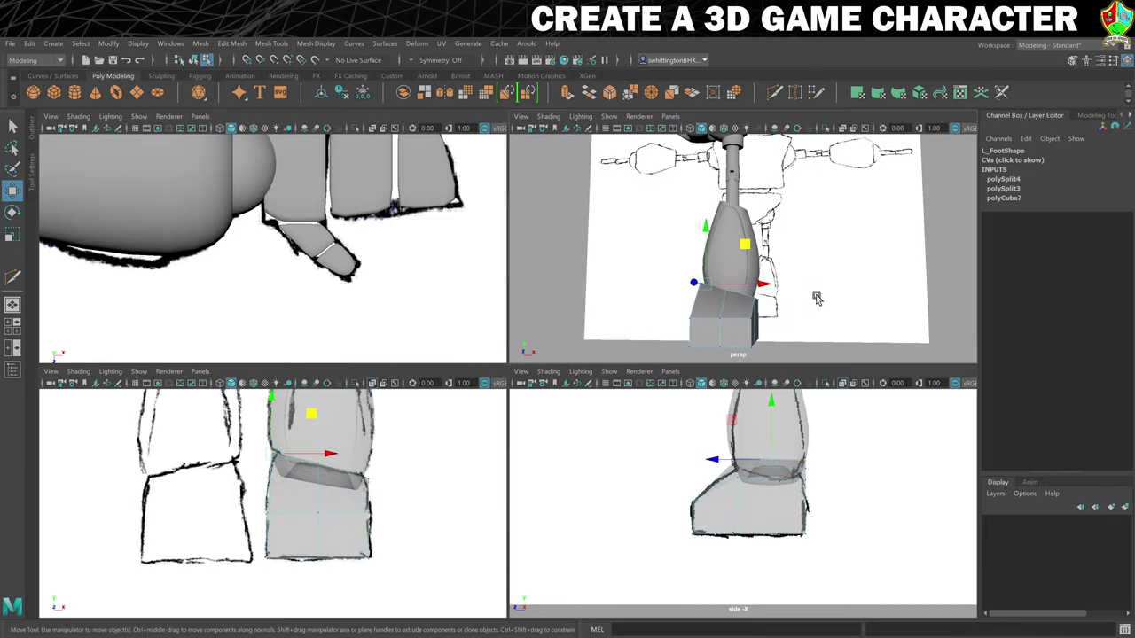
left_click(720, 322)
left_click_drag(719, 266, 720, 261)
left_click_drag(808, 340, 725, 342, "alt")
left_click(700, 346, "shift")
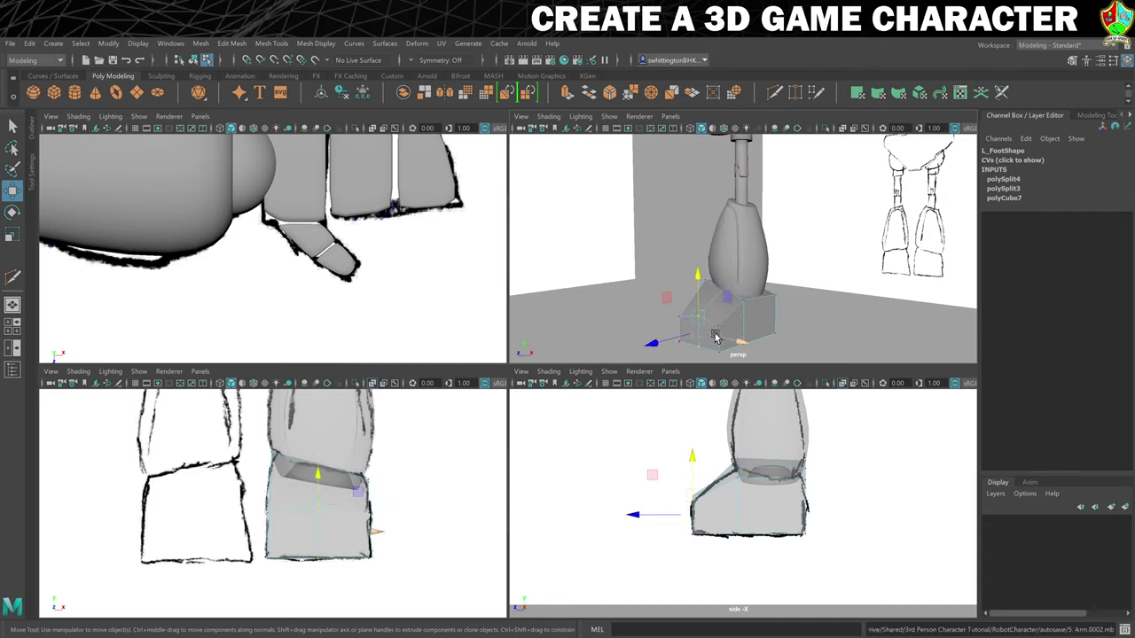
left_click_drag(653, 345, 641, 346)
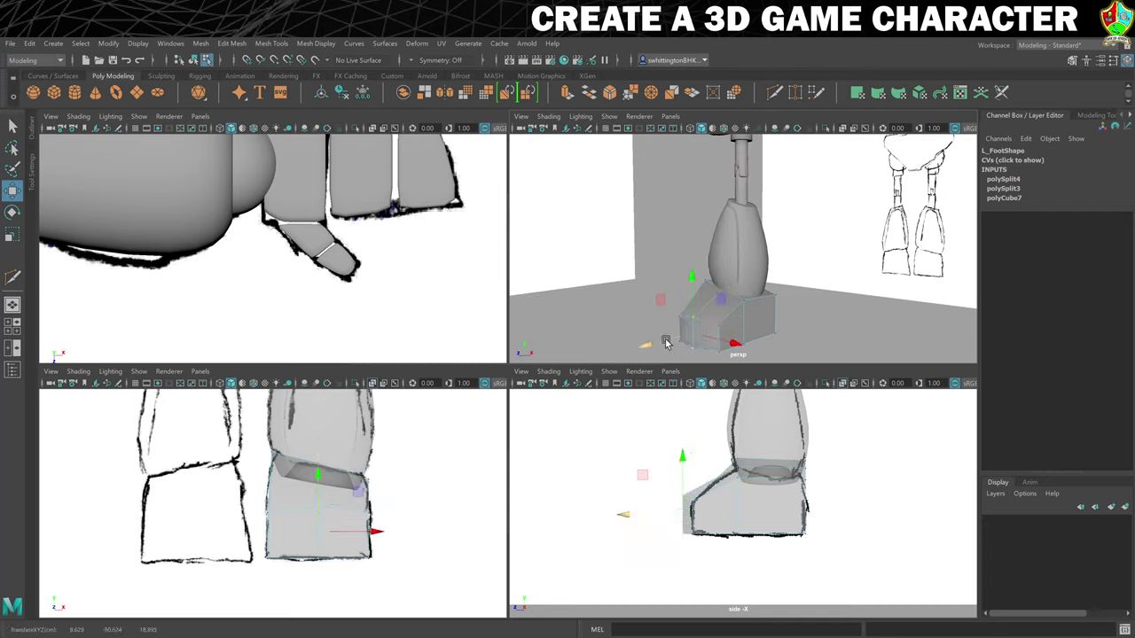
Move the middle vertices at the back of L_Foot slightly backward to round the heel.
left_click_drag(840, 310, 771, 310, "alt")
left_click(780, 296)
left_click(780, 344, "shift")
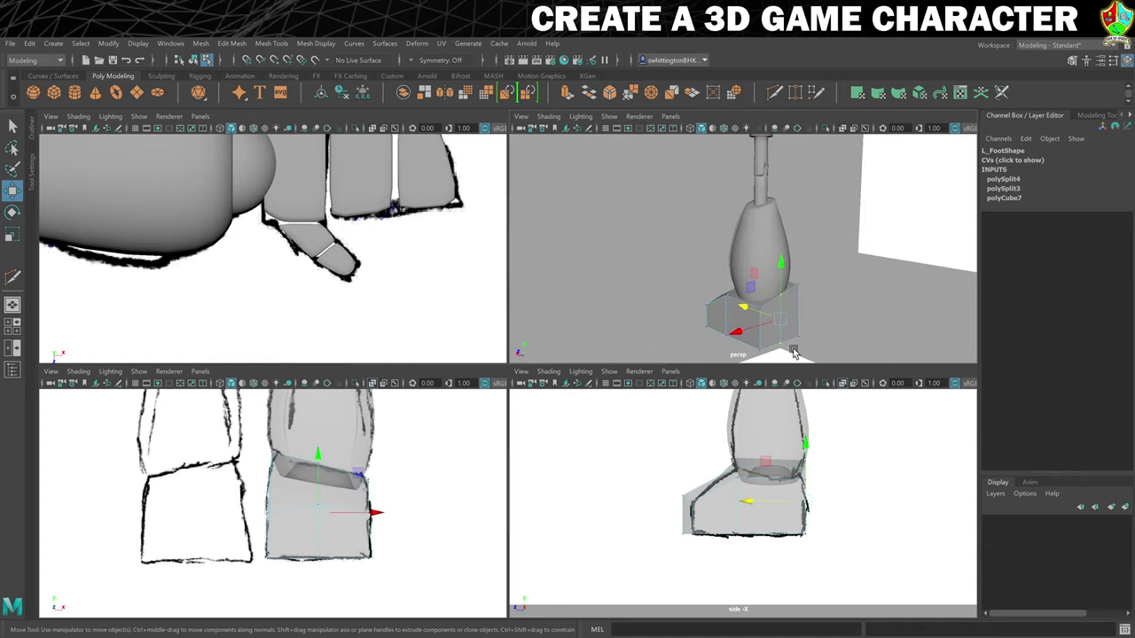
Select the edges around the top of L_Foot, turn on its smooth preview and crease the edges to about 1.04.
left_click_drag(751, 312, 740, 305, "alt")
right_click_drag(740, 305, 744, 275)
left_click(744, 302)
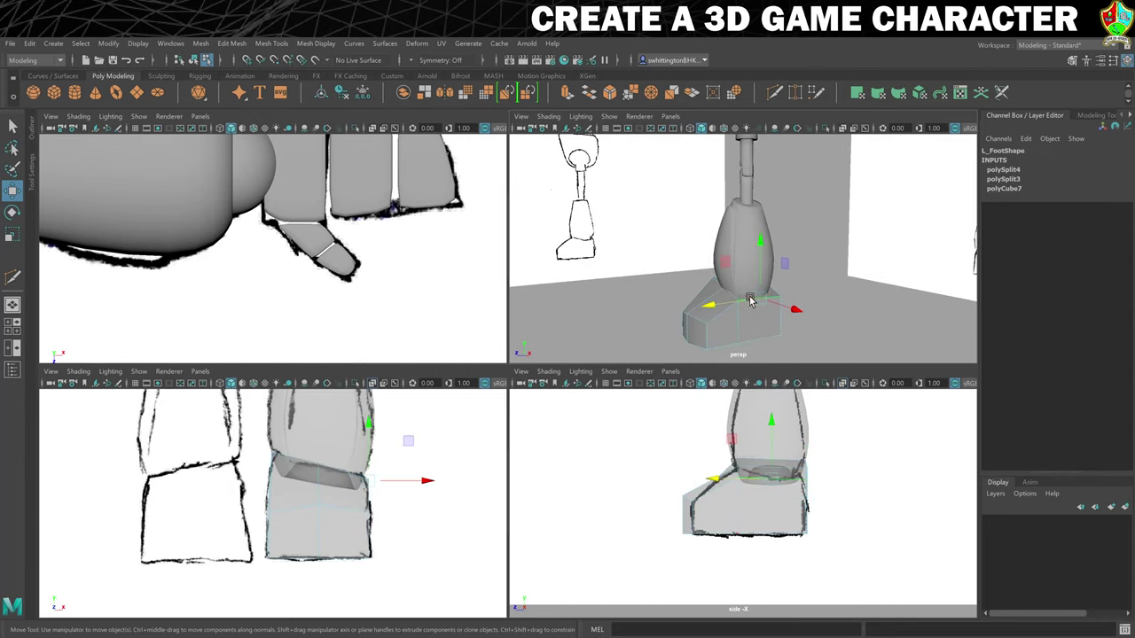
left_click_drag(701, 325, 723, 330)
left_click(708, 299)
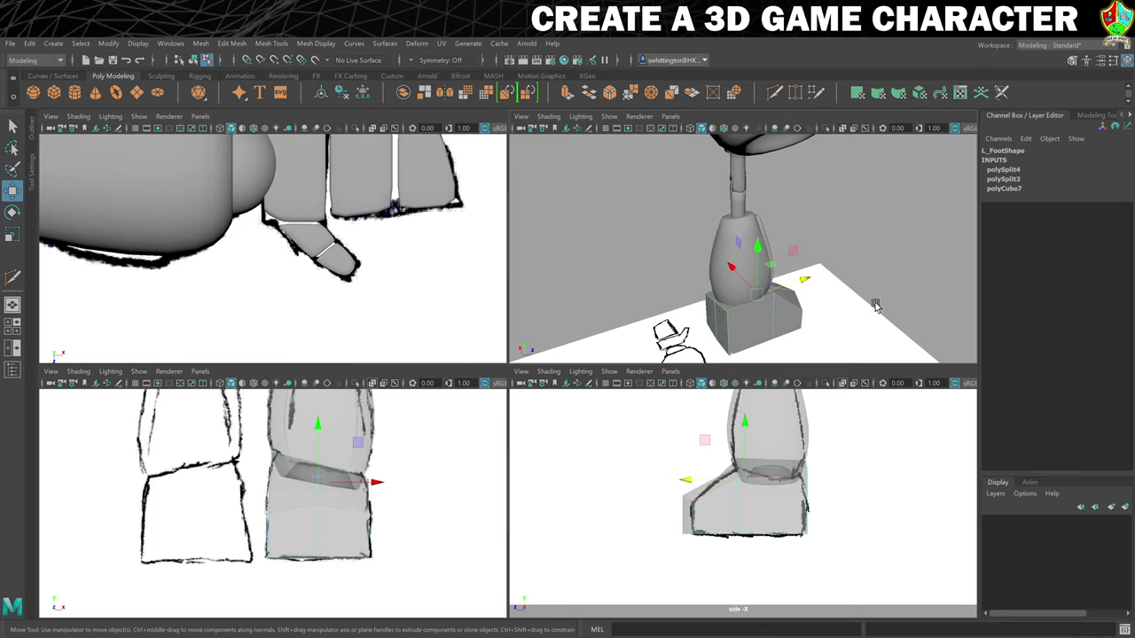
left_click_drag(873, 304, 767, 303, "alt")
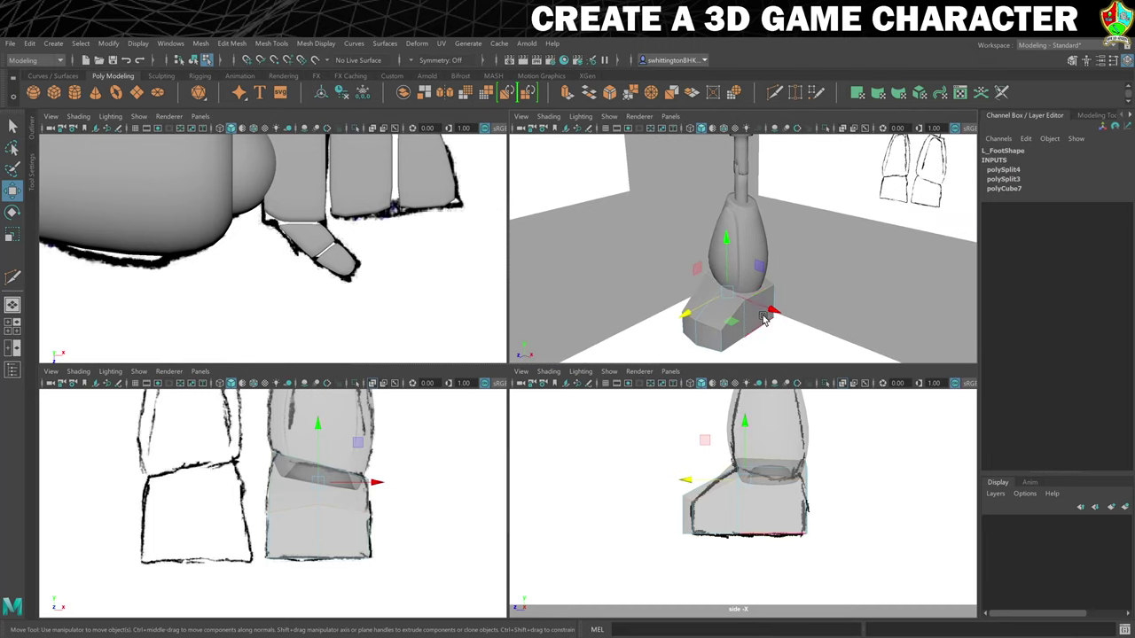
key("3")
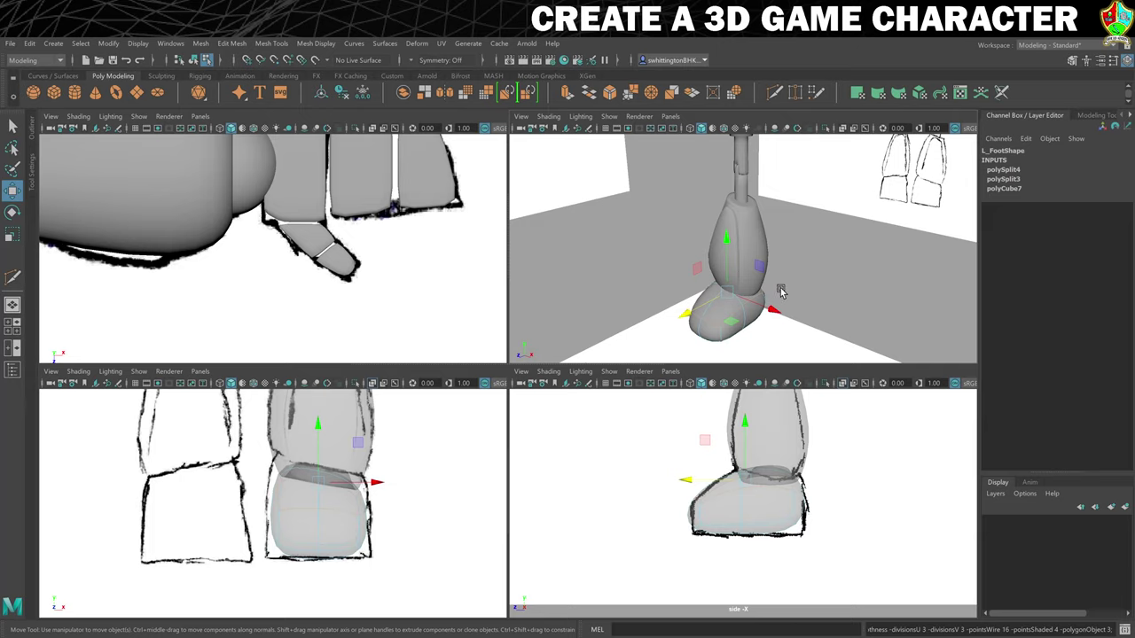
left_click(271, 43)
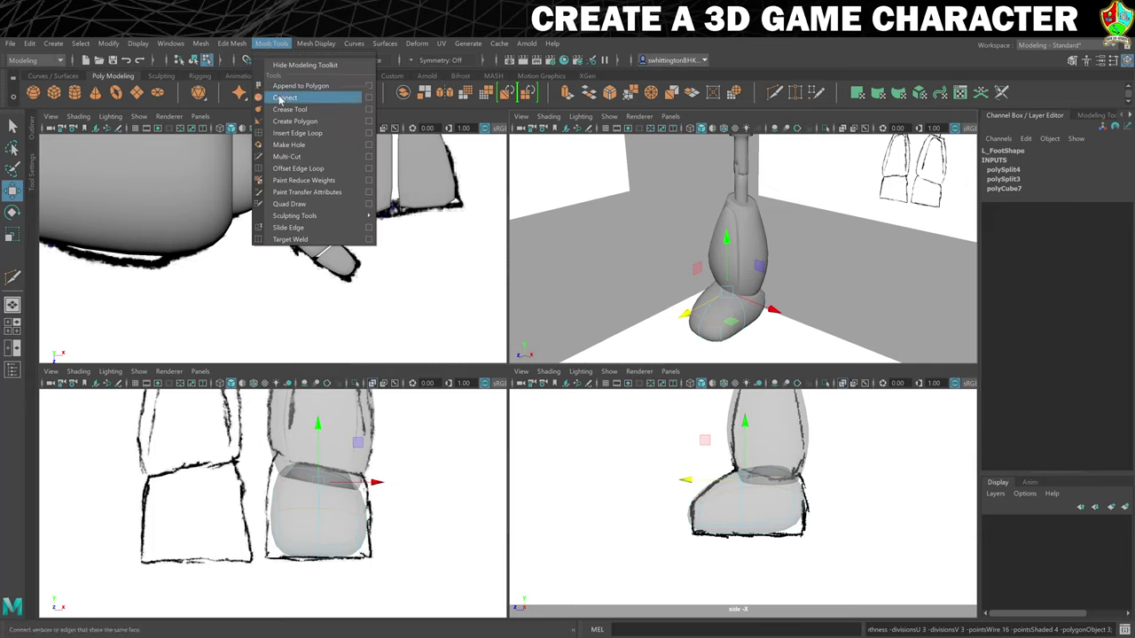
left_click(283, 111)
middle_click_drag(586, 222, 618, 213)
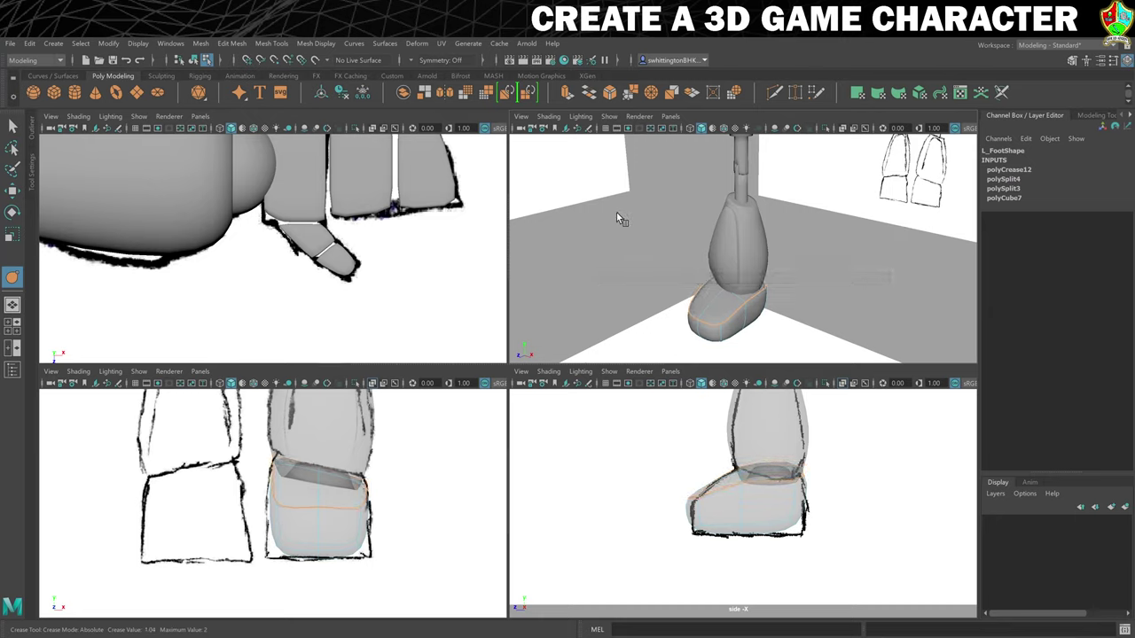
mouse_move(832, 289)
left_mouse_down("alt")
mouse_move(754, 335)
mouse_move(687, 335)
mouse_move(735, 322)
mouse_move(747, 331)
left_mouse_up("alt")
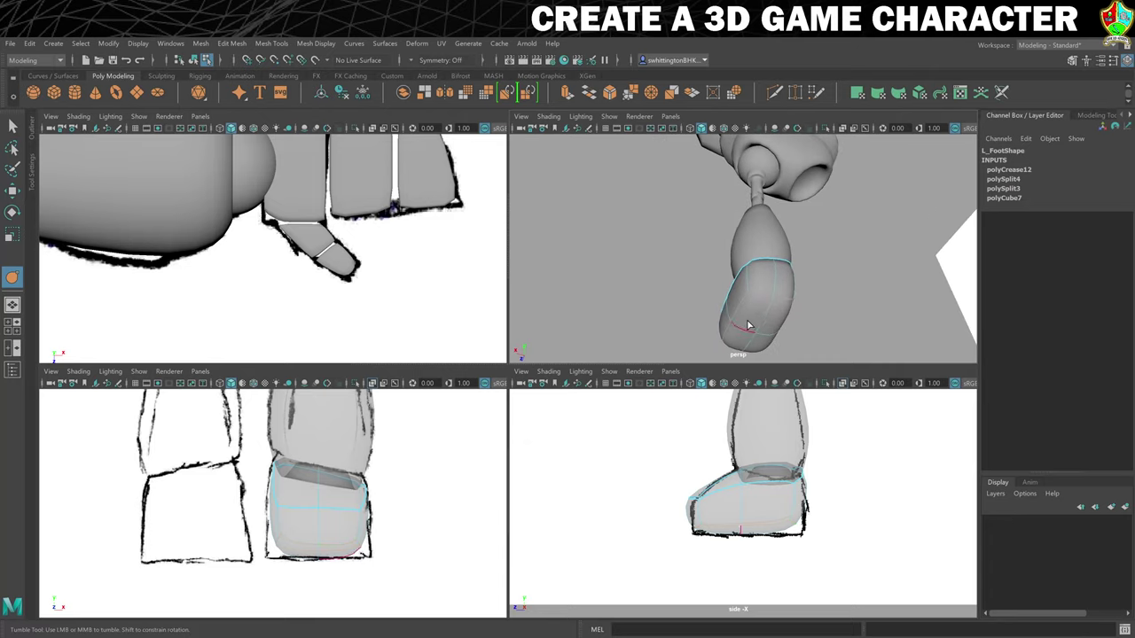
Select the edges around the base of L_Foot and crease them to give the smoothed sole a sharp border.
left_click(760, 324)
left_click_drag(676, 311, 766, 321, "alt")
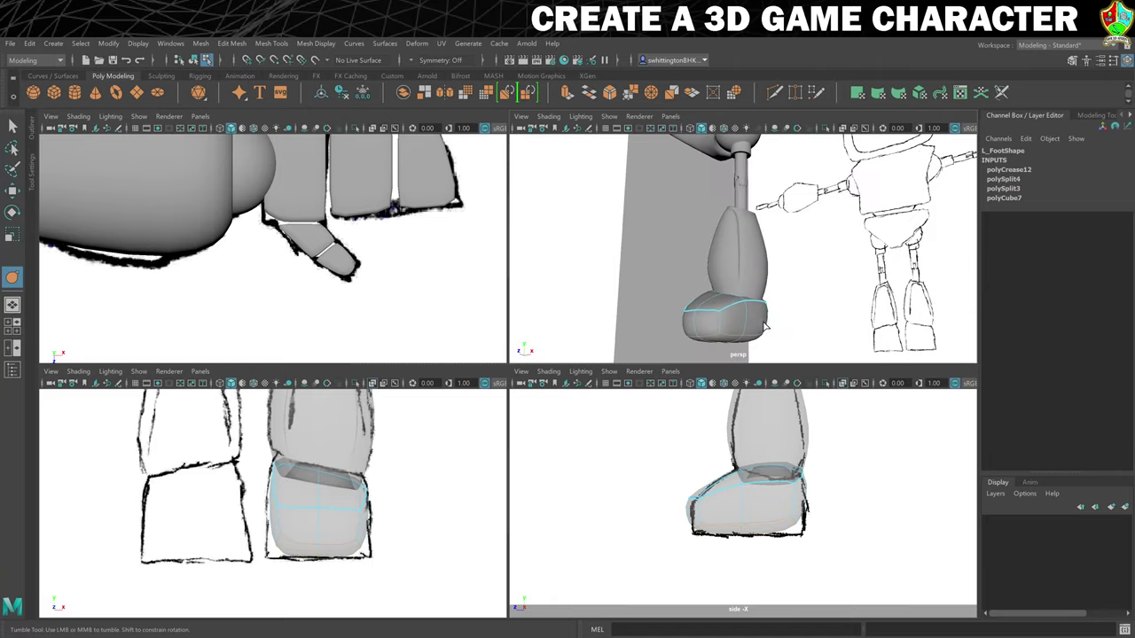
middle_click_drag(768, 319, 852, 308)
mouse_move(875, 305)
left_mouse_down("alt")
mouse_move(788, 278)
mouse_move(860, 310)
mouse_move(887, 307)
mouse_move(876, 304)
left_mouse_up("alt")
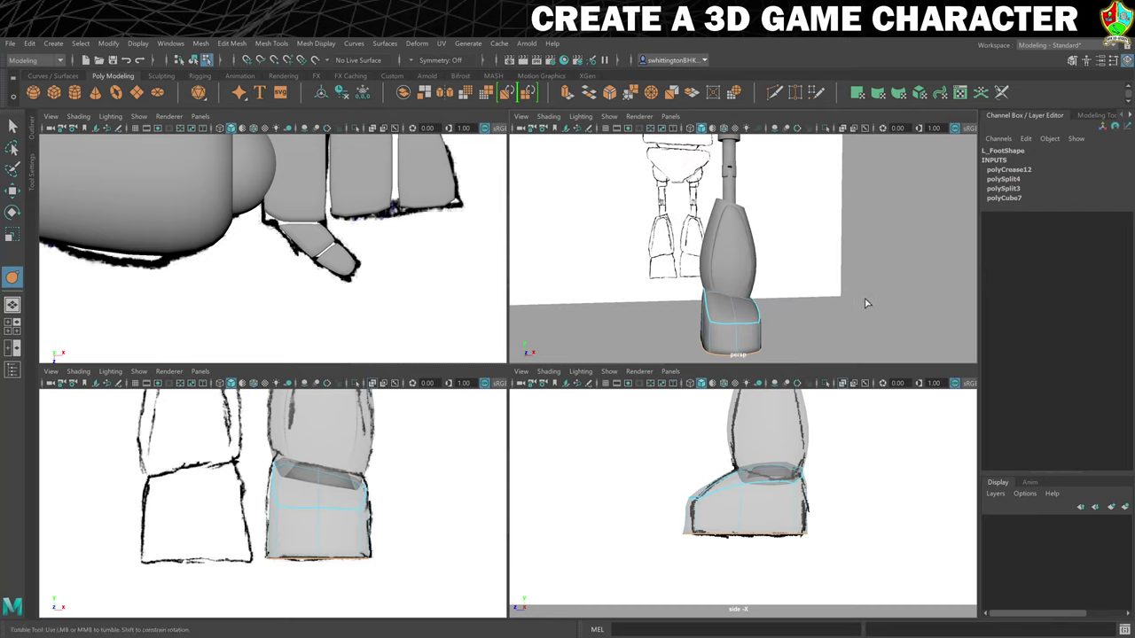
key("w")
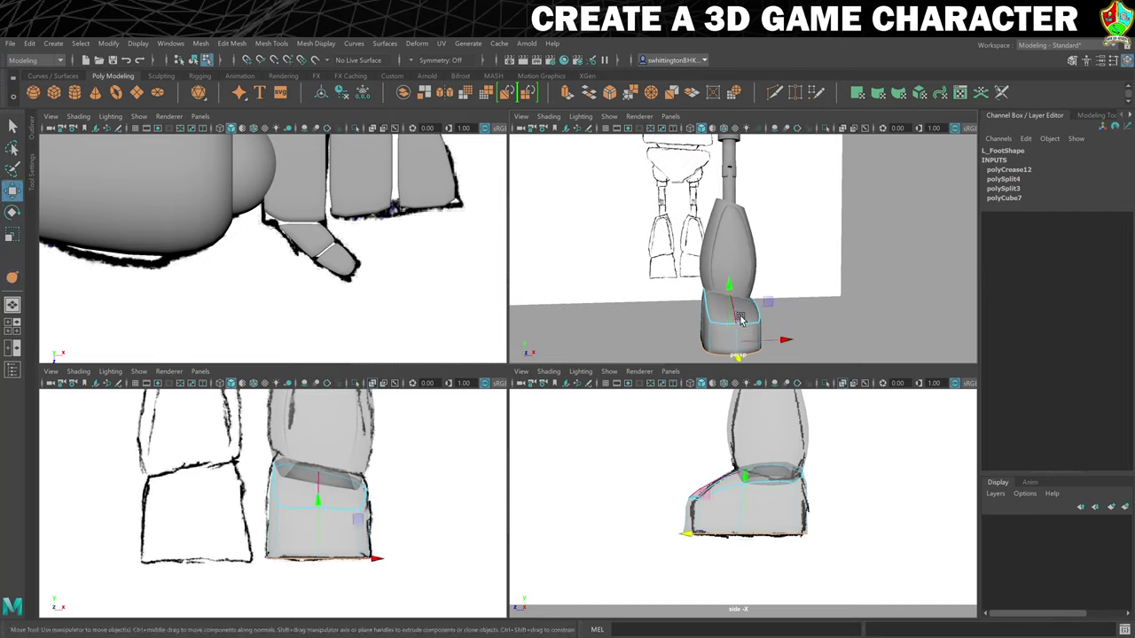
Move L_Foot down clear of the lower leg, then raise it back under the leg to a Translate Y of about -88.12.
mouse_move(738, 319)
left_mouse_down("alt")
mouse_move(723, 306)
mouse_move(745, 309)
left_mouse_up("alt")
right_click(744, 309)
right_click_drag(745, 308, 803, 286)
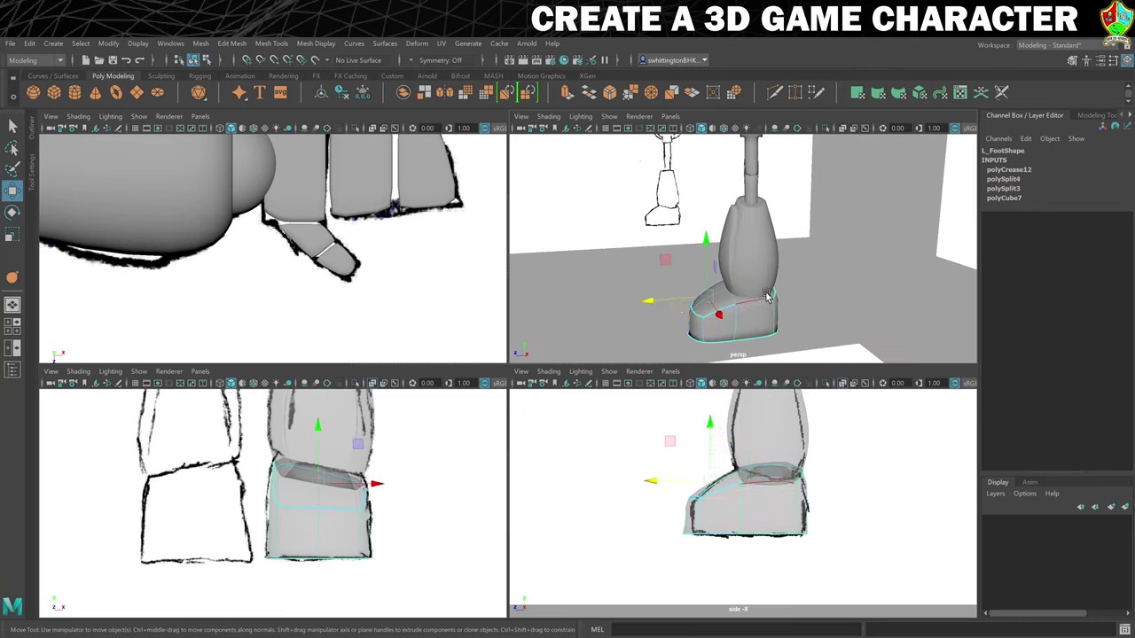
left_click_drag(735, 250, 710, 333)
right_click(710, 332)
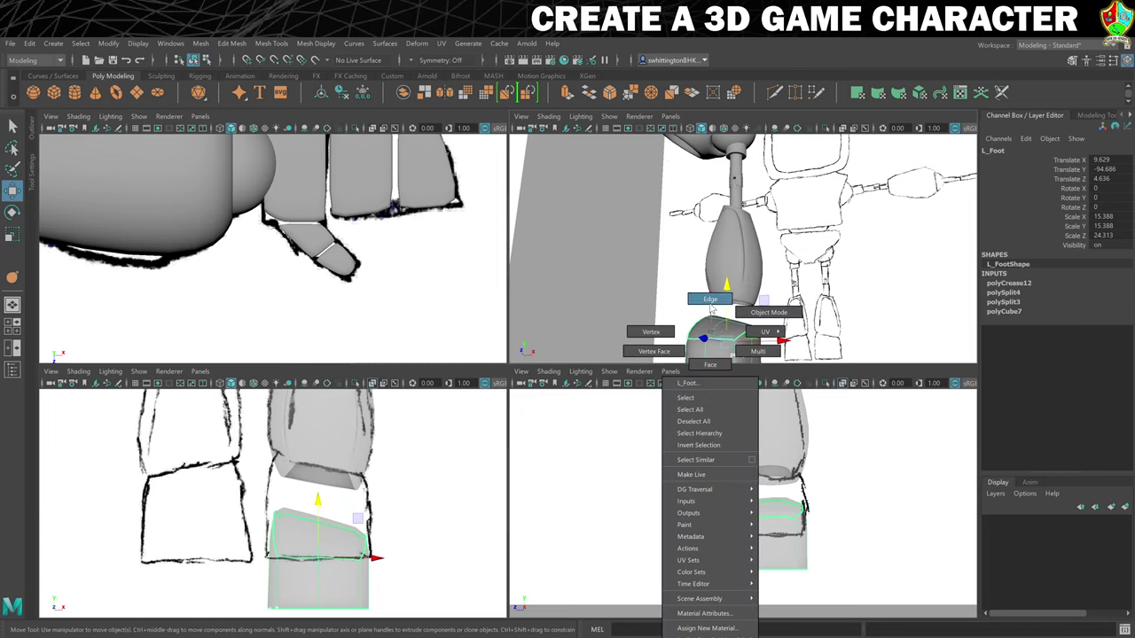
right_click_drag(711, 301, 710, 303)
left_click_drag(714, 306, 739, 314, "alt")
left_click_drag(730, 268, 732, 288)
right_click_drag(764, 322, 798, 295)
mouse_move(664, 322)
left_mouse_down("alt")
mouse_move(613, 313)
mouse_move(645, 311)
left_mouse_up("alt")
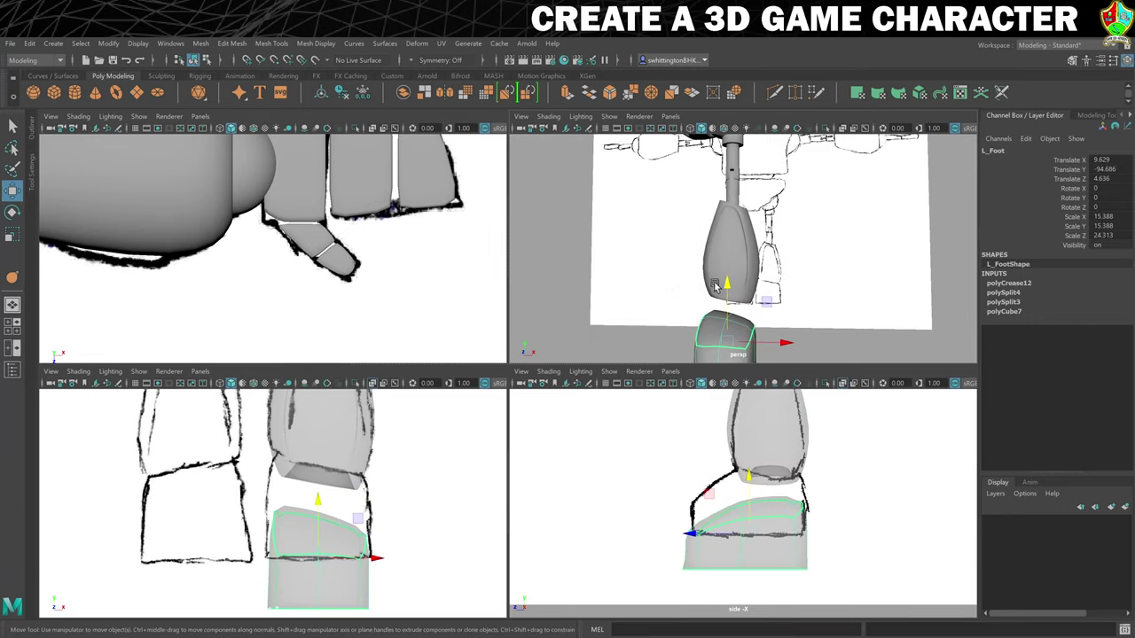
left_click_drag(717, 286, 741, 264)
mouse_move(785, 317)
left_mouse_down("alt")
mouse_move(827, 322)
mouse_move(802, 317)
left_mouse_up("alt")
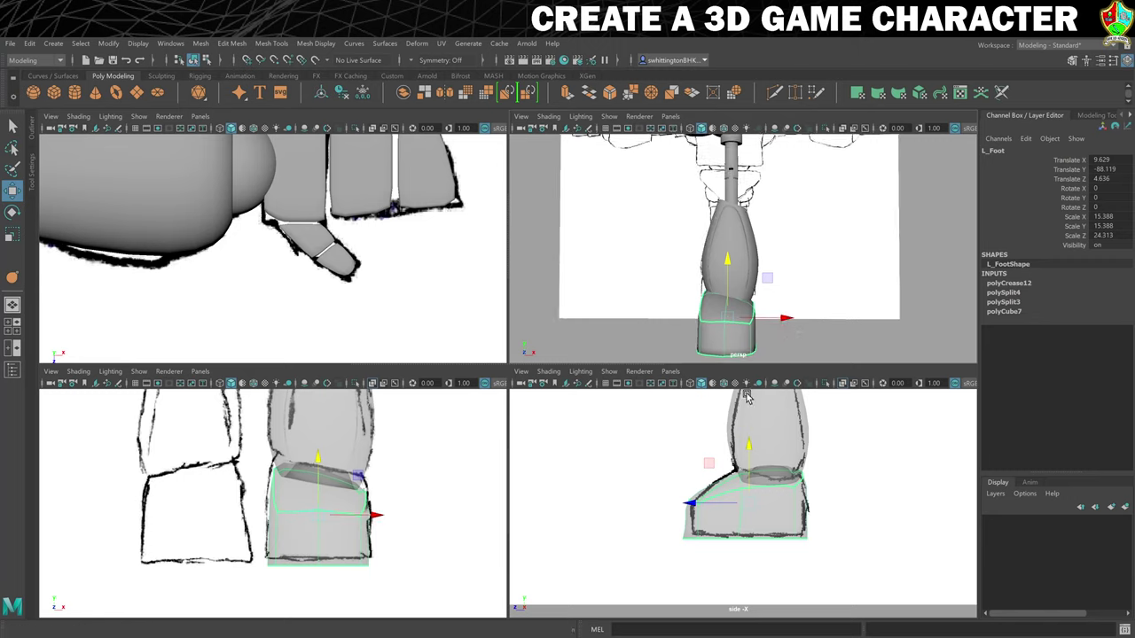
Raise the bottom vertices of L_Foot to the sketch's base line and pull the bottom front vertices back to the toe outline.
right_click_drag(312, 334, 251, 335)
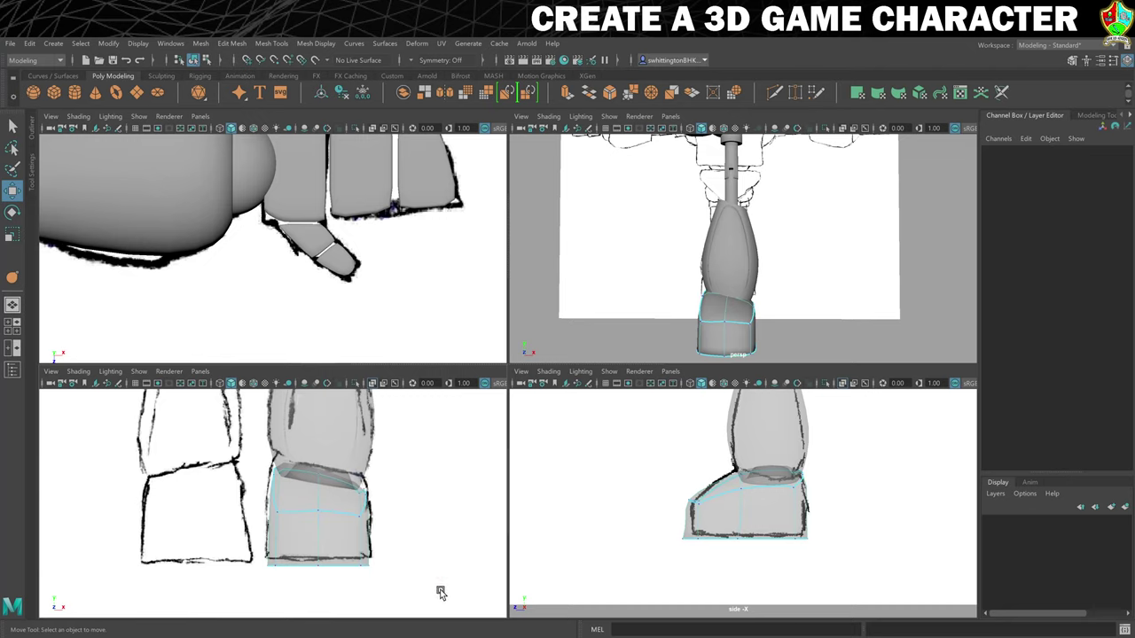
left_click_drag(319, 510, 318, 502)
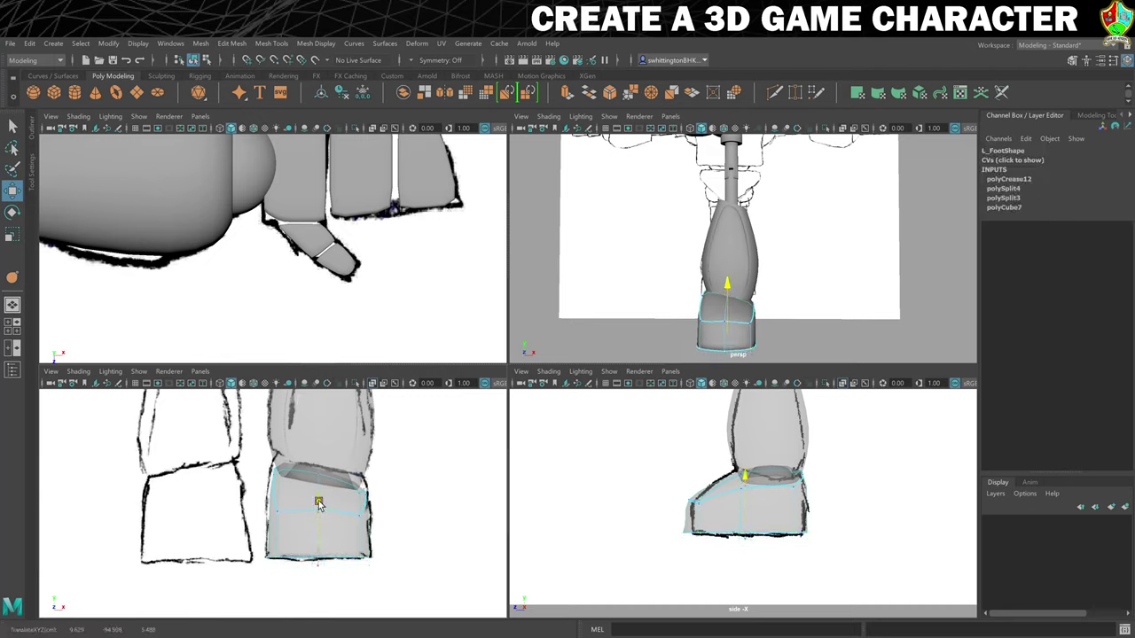
scroll(679, 561, "up", 2)
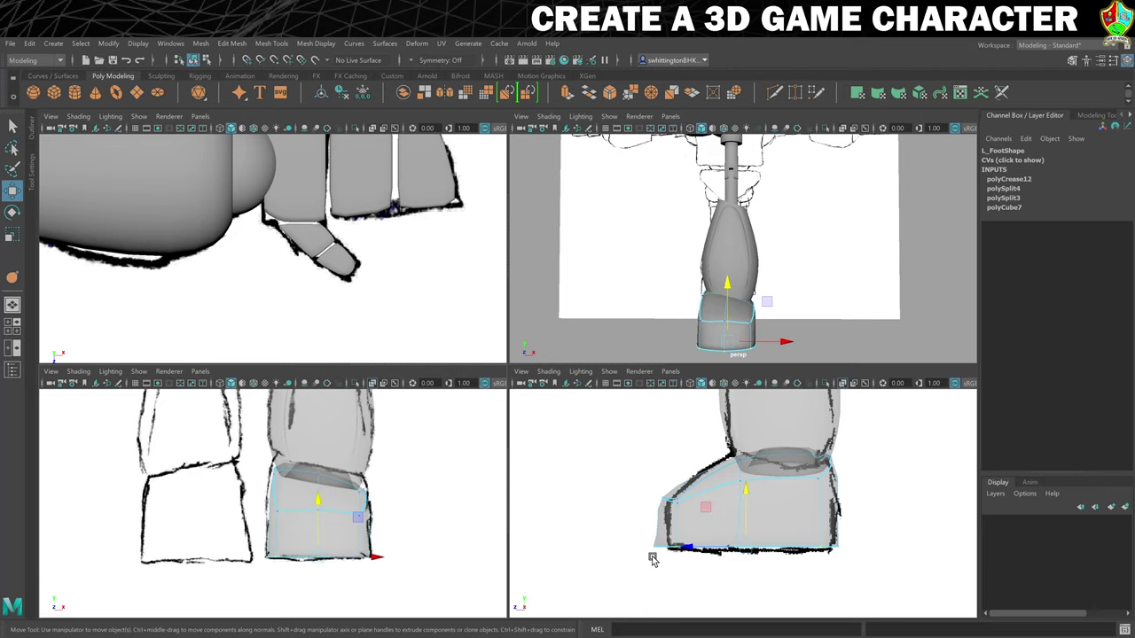
left_click_drag(655, 560, 660, 555, "alt")
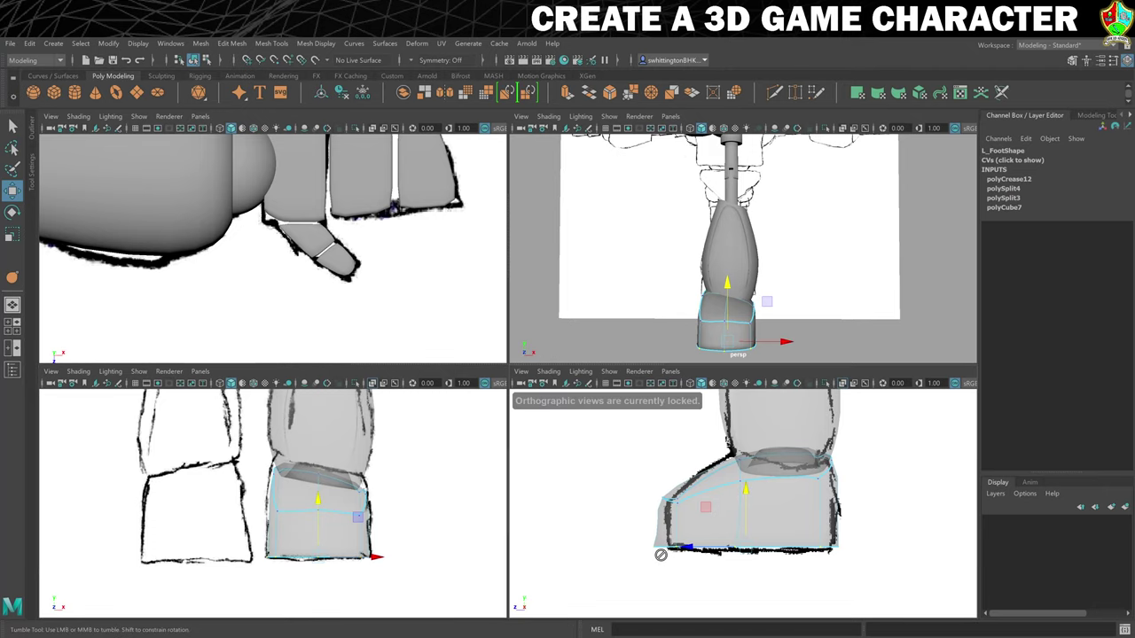
left_click(723, 352)
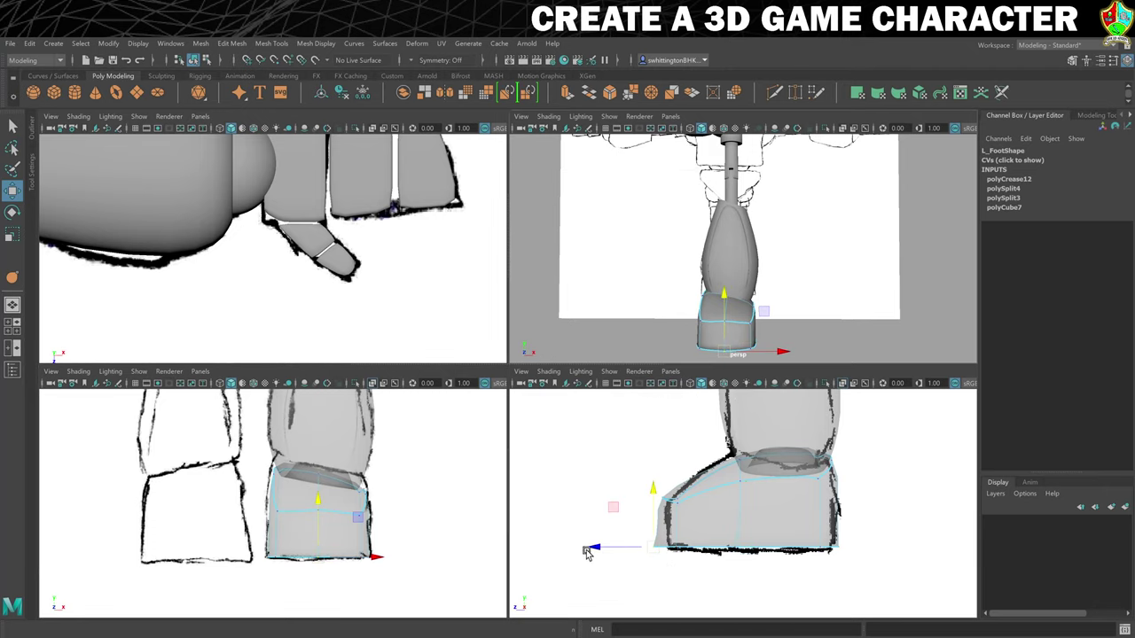
left_click_drag(590, 547, 598, 546)
middle_click_drag(599, 547, 602, 547)
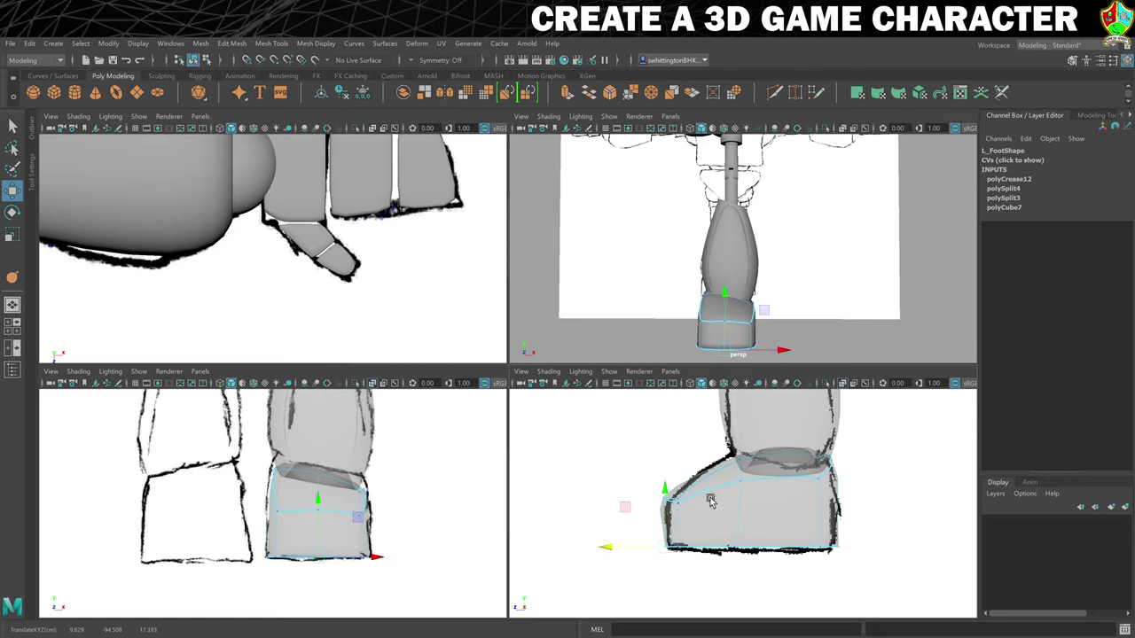
Return L_Foot to object mode, clear the selection and examine the whole character in an enlarged perspective view.
mouse_move(836, 325)
left_mouse_down("alt")
mouse_move(768, 312)
mouse_move(749, 331)
mouse_move(866, 327)
mouse_move(810, 330)
left_mouse_up("alt")
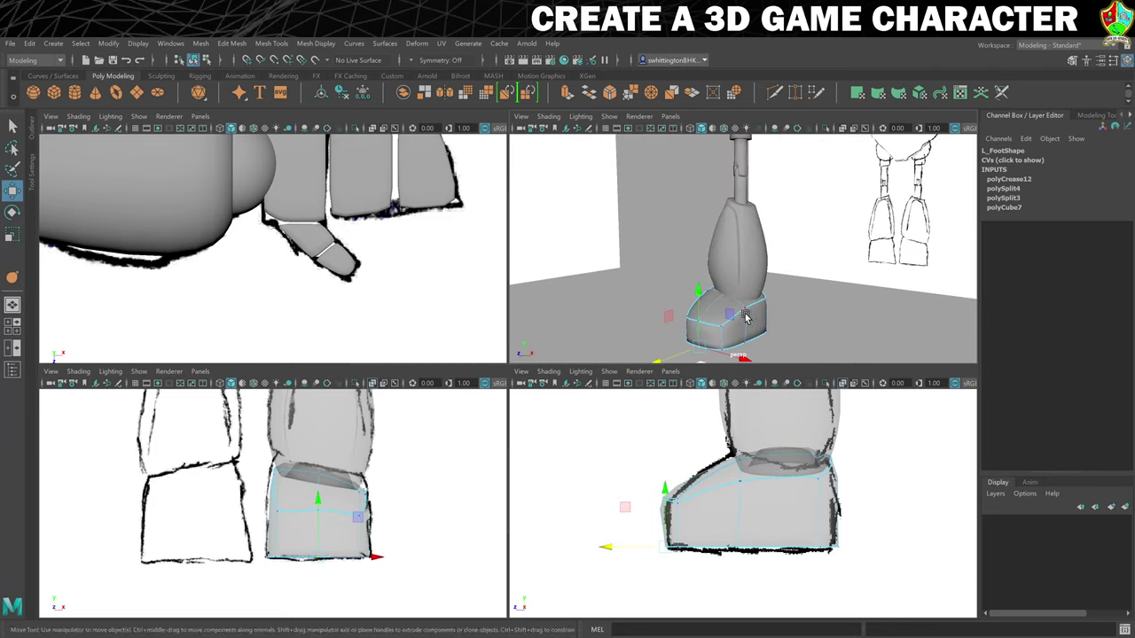
right_click_drag(746, 314, 818, 289)
left_click(816, 287)
scroll(814, 286, "down", 5)
mouse_move(813, 286)
left_mouse_down("alt")
mouse_move(682, 256)
mouse_move(843, 245)
mouse_move(816, 246)
mouse_move(808, 279)
mouse_move(743, 271)
mouse_move(814, 268)
left_mouse_up("alt")
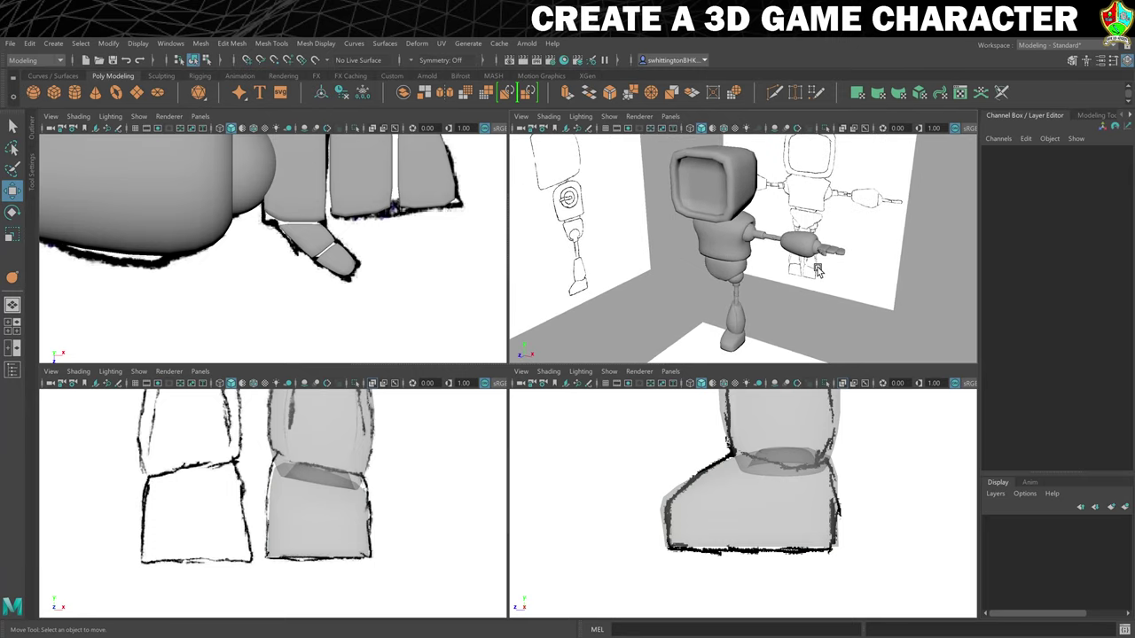
key("space")
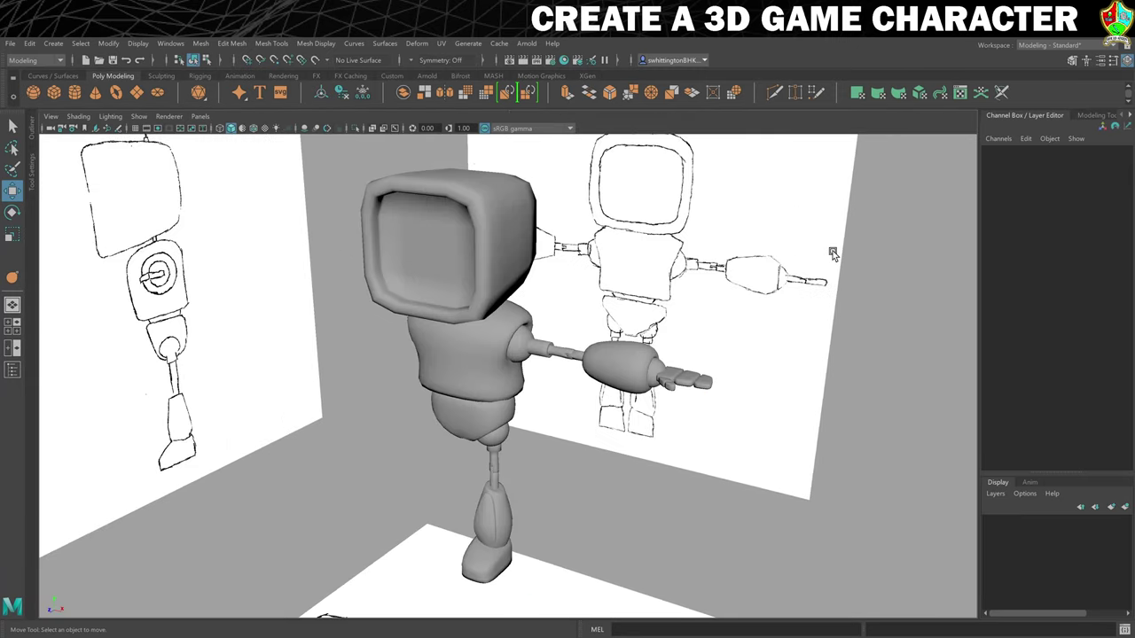
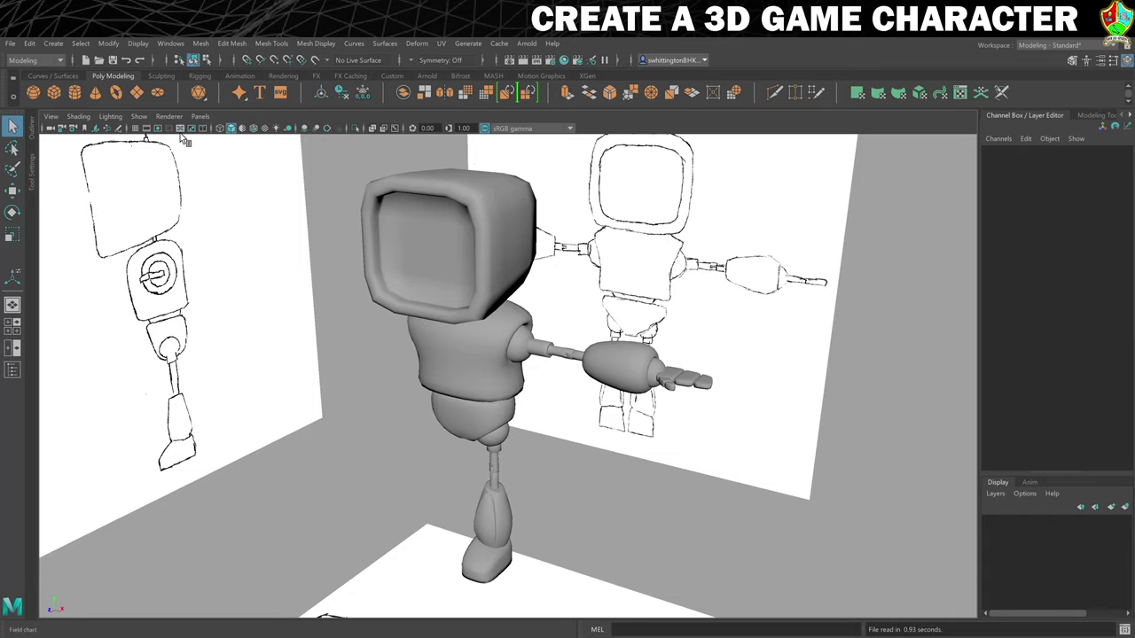
Create a polygon cylinder and raise it to the top of the head at a Translate Y of about 82.12.
left_click(76, 93)
scroll(432, 306, "down", 1)
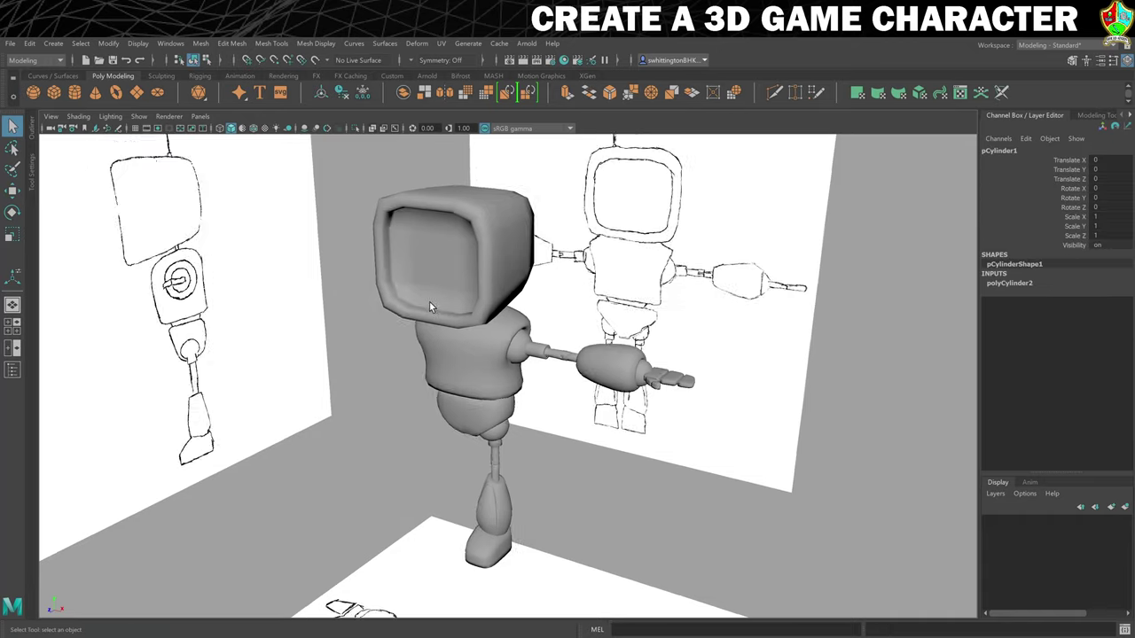
scroll(422, 300, "down", 4)
key("w")
left_click_drag(487, 313, 479, 194)
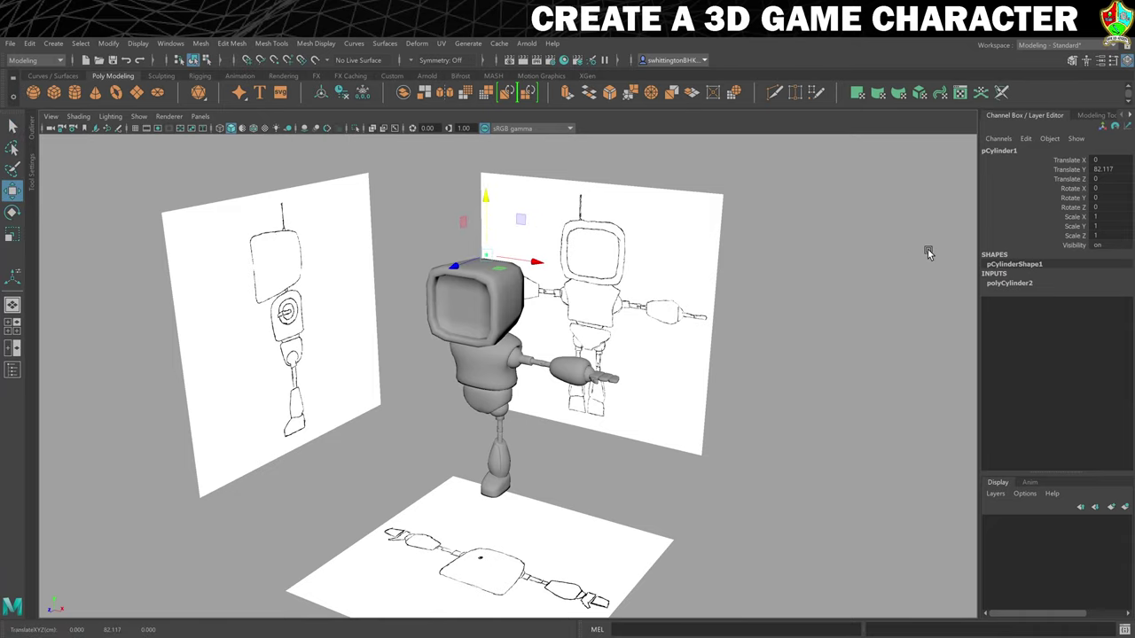
Set the new cylinder's axis subdivisions to 16 and frame it in the perspective view.
left_click(1009, 283)
double_click(1110, 312)
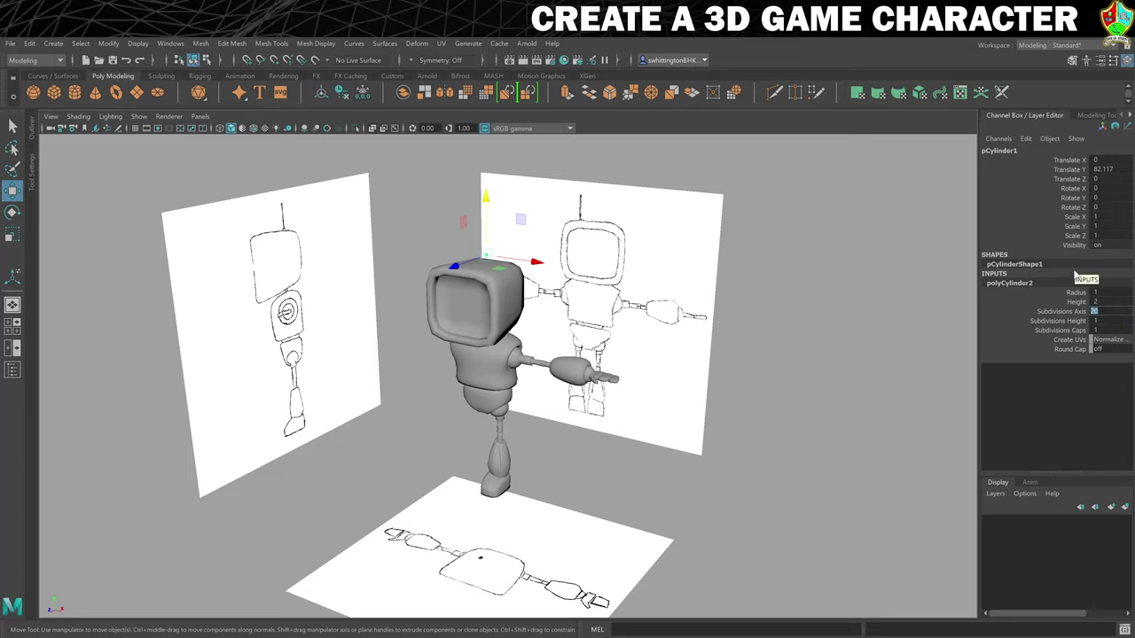
type("16")
key("Return")
scroll(570, 226, "up", 5)
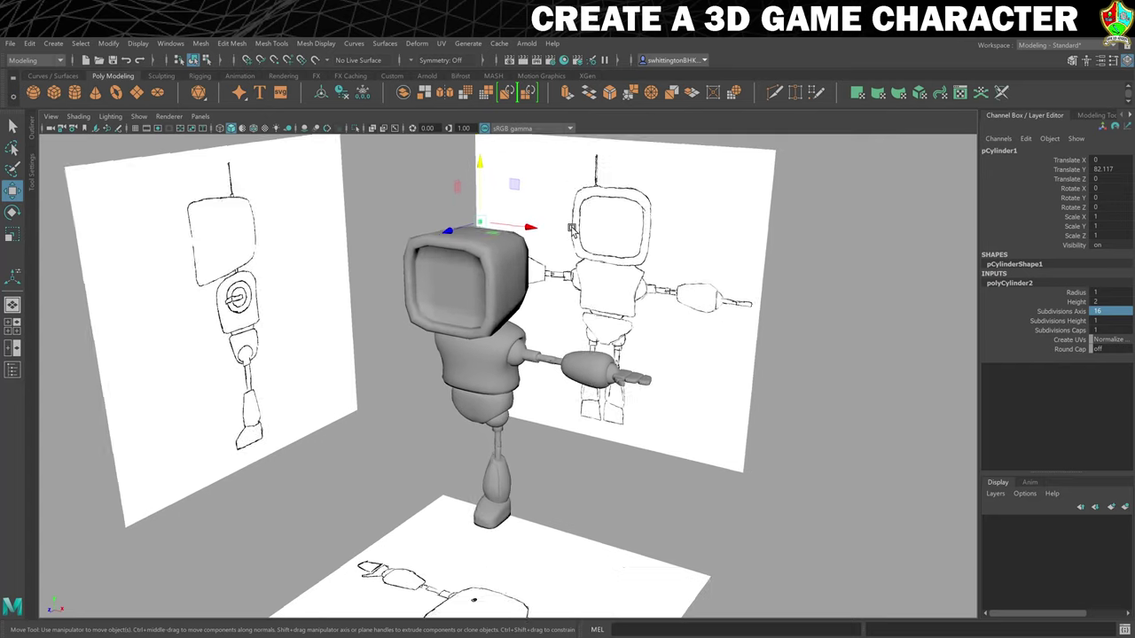
key("f")
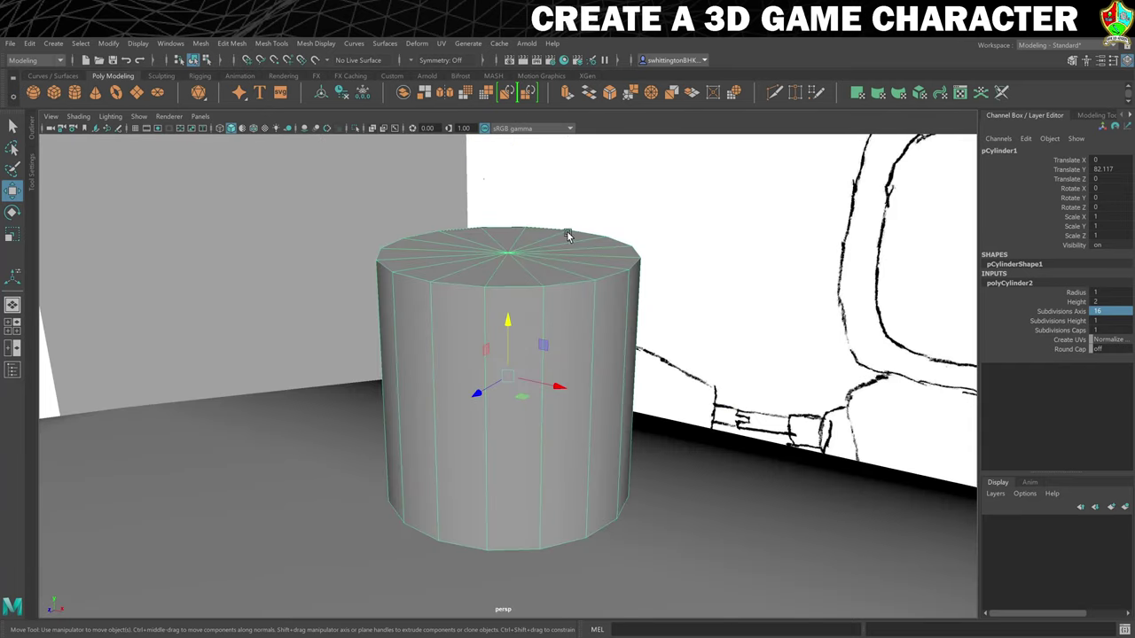
Place the cylinder on the antenna mark in the wireframe top view, about X -10.71 and Z -4.31, and scale it uniformly to about 1.52.
scroll(586, 308, "down", 8)
scroll(596, 303, "down", 6)
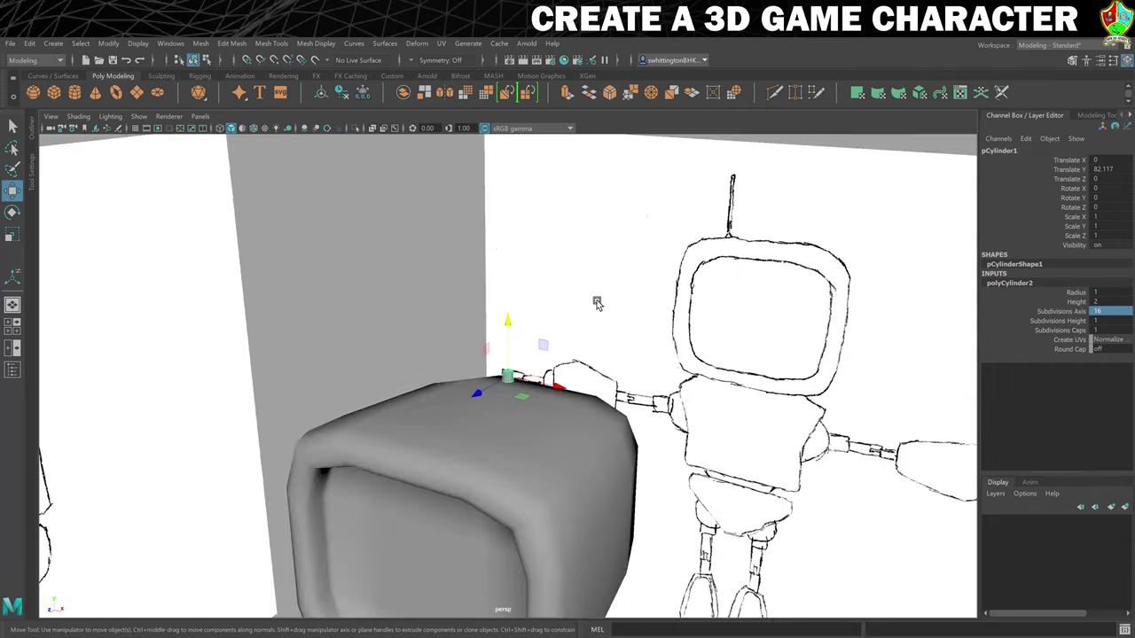
key("space")
scroll(366, 235, "down", 8)
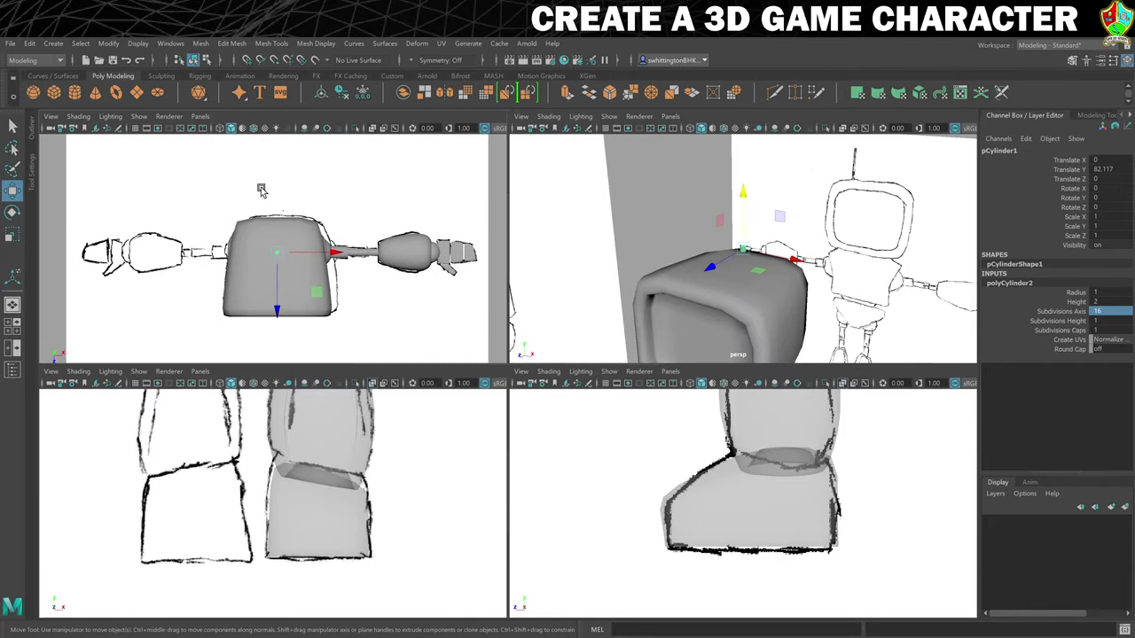
key("4")
scroll(298, 242, "up", 5)
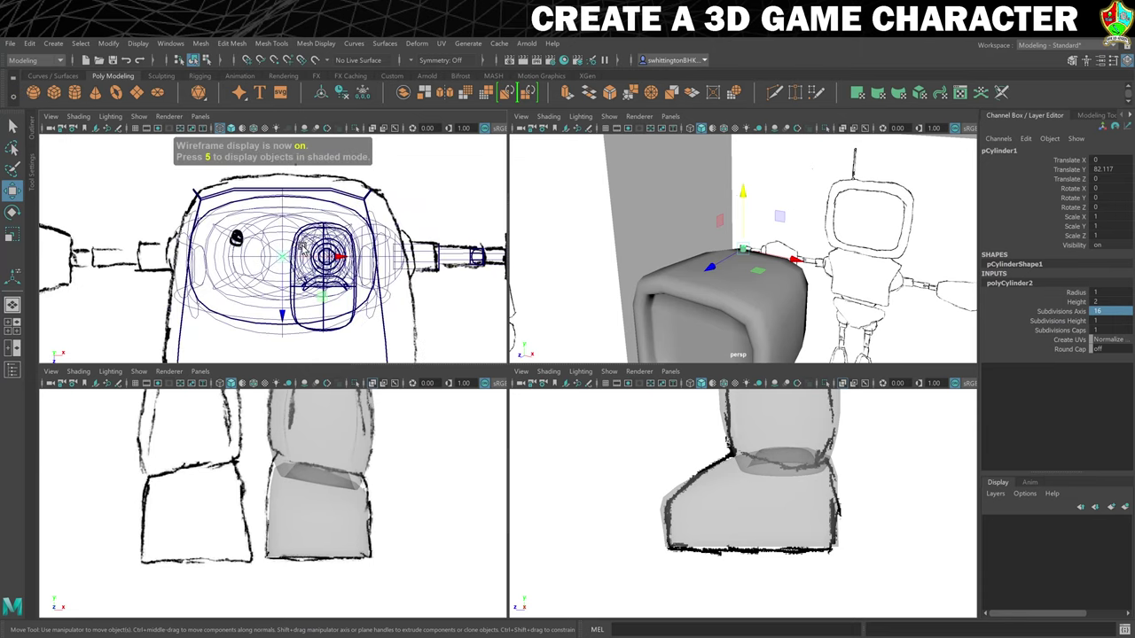
left_click_drag(321, 294, 277, 278)
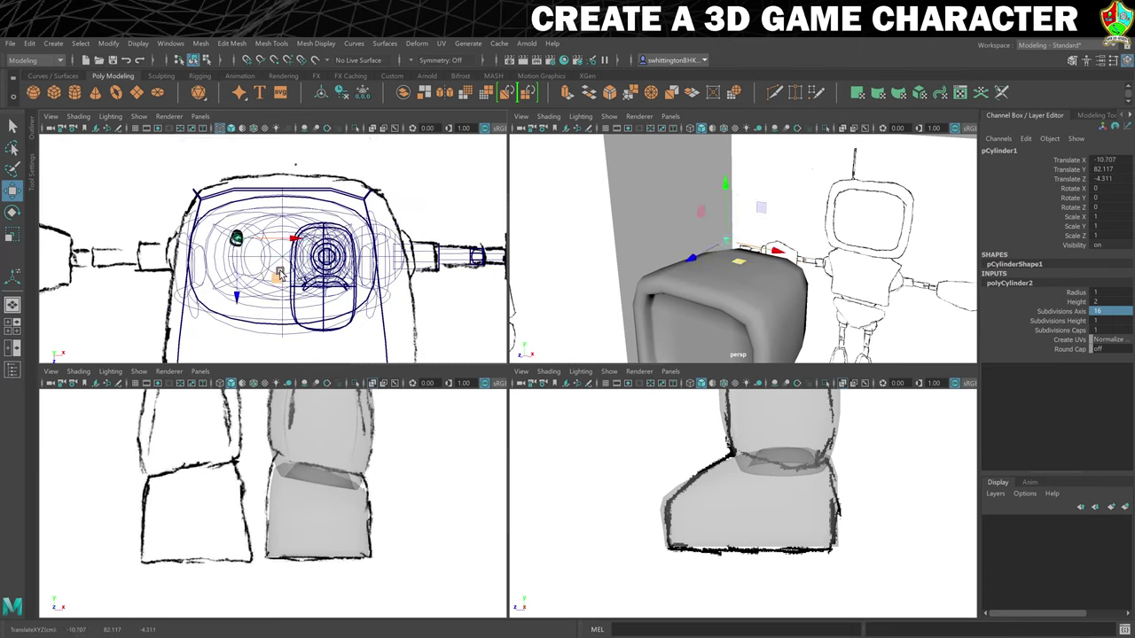
key("r")
left_click_drag(237, 237, 247, 243)
Align the cylinder with the foot of the antenna in the front sketch, at about X -11.20 and Y 79.28.
scroll(356, 434, "down", 3)
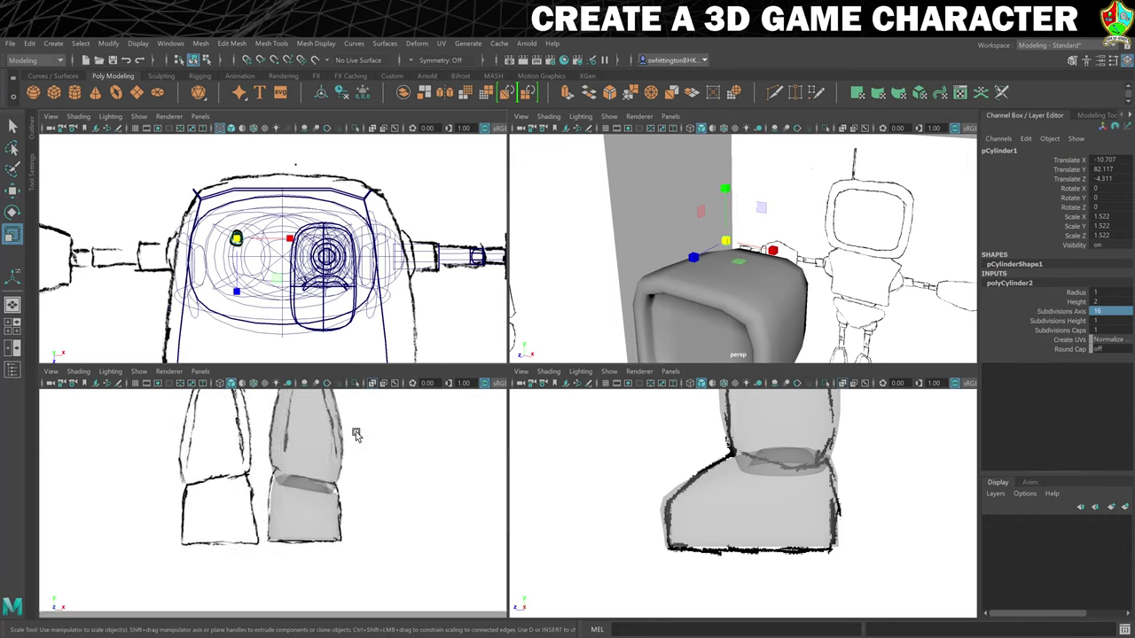
scroll(356, 433, "down", 8)
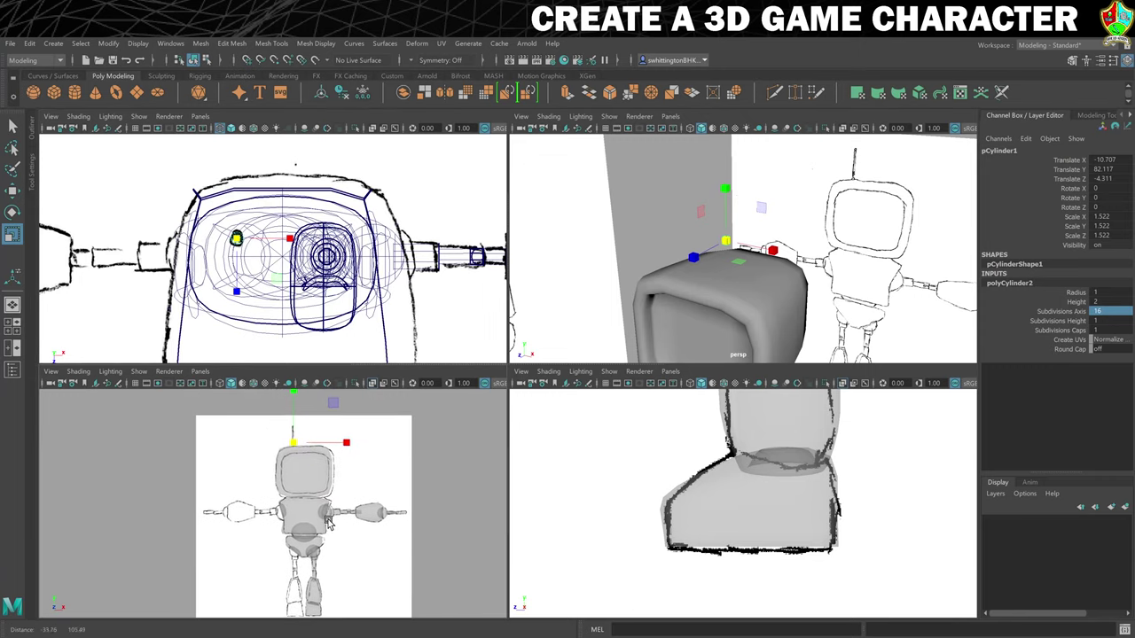
scroll(328, 523, "up", 10)
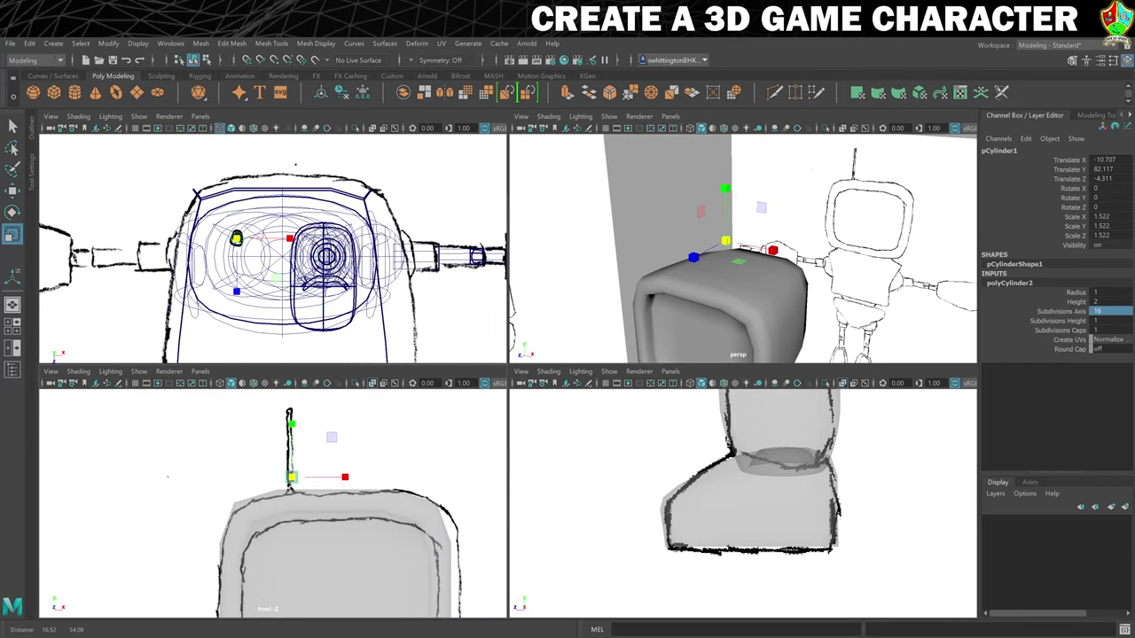
key("w")
scroll(345, 499, "up", 4)
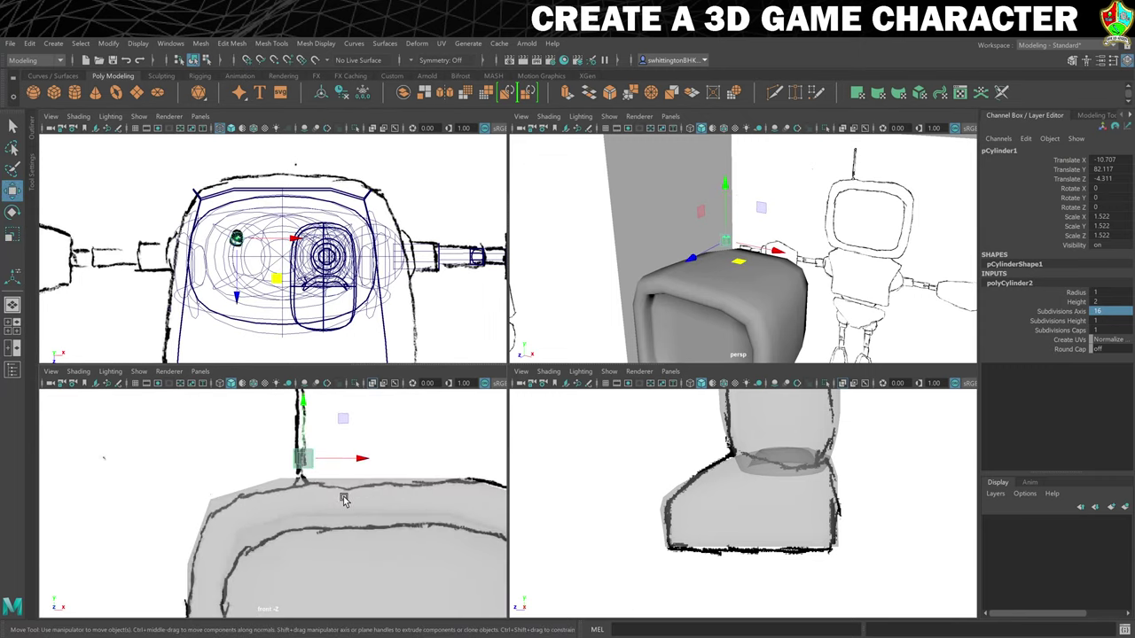
scroll(345, 499, "down", 1)
left_click_drag(352, 401, 352, 430)
key("f")
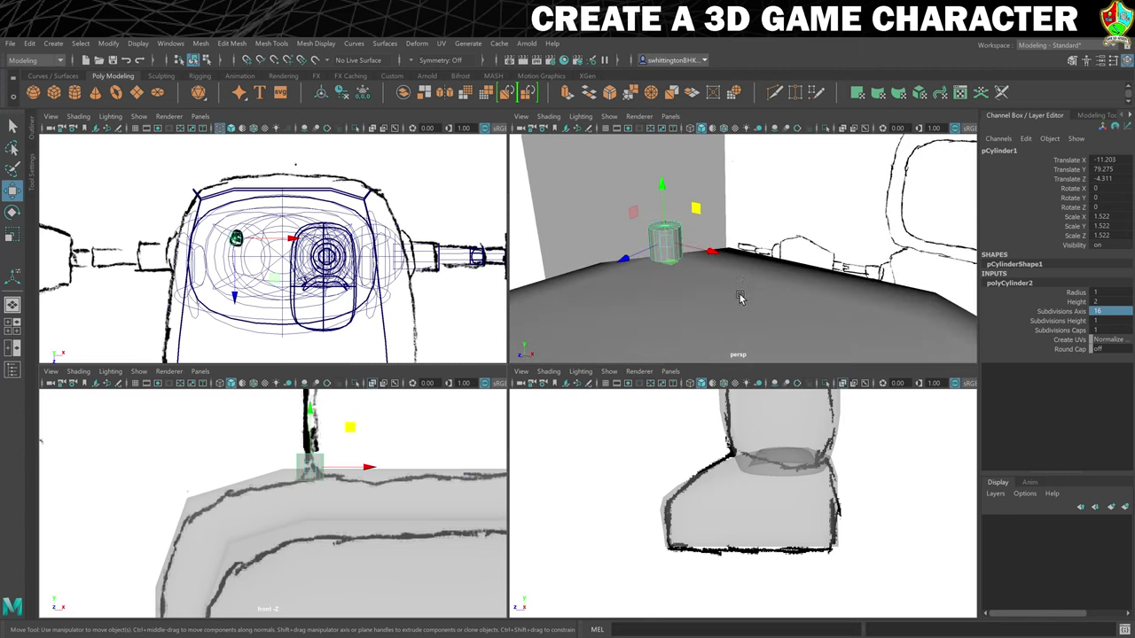
Lower the antenna base cylinder so it sinks into the head's top surface, at a Translate Y of about 78.14.
left_click(724, 286)
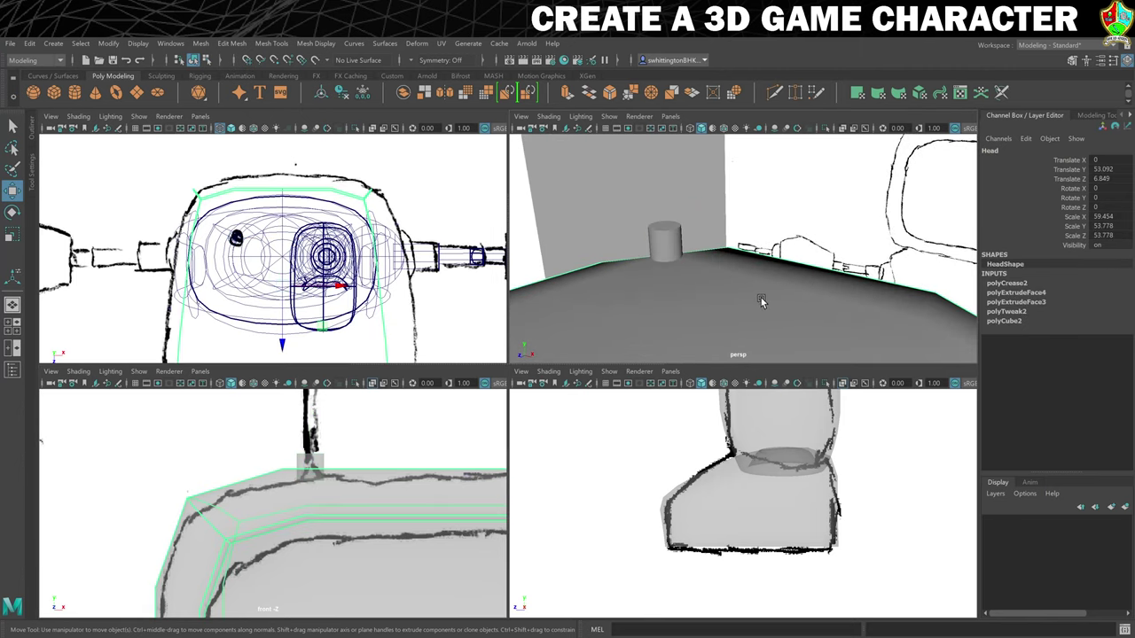
left_click(672, 241)
left_click_drag(786, 310, 753, 278, "alt")
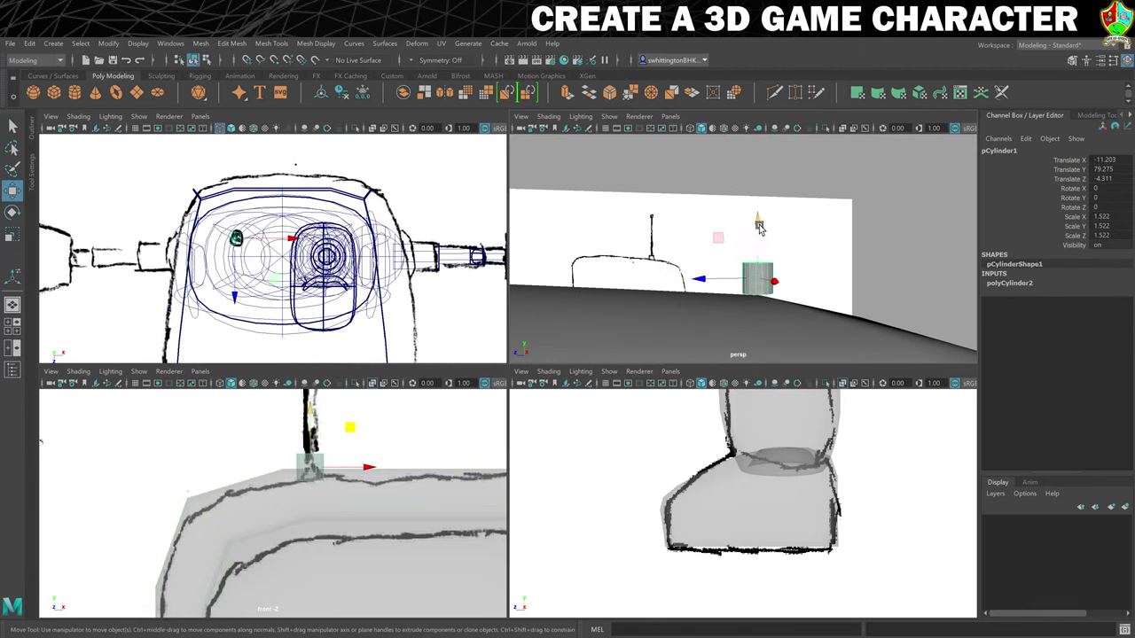
left_click_drag(760, 227, 908, 284)
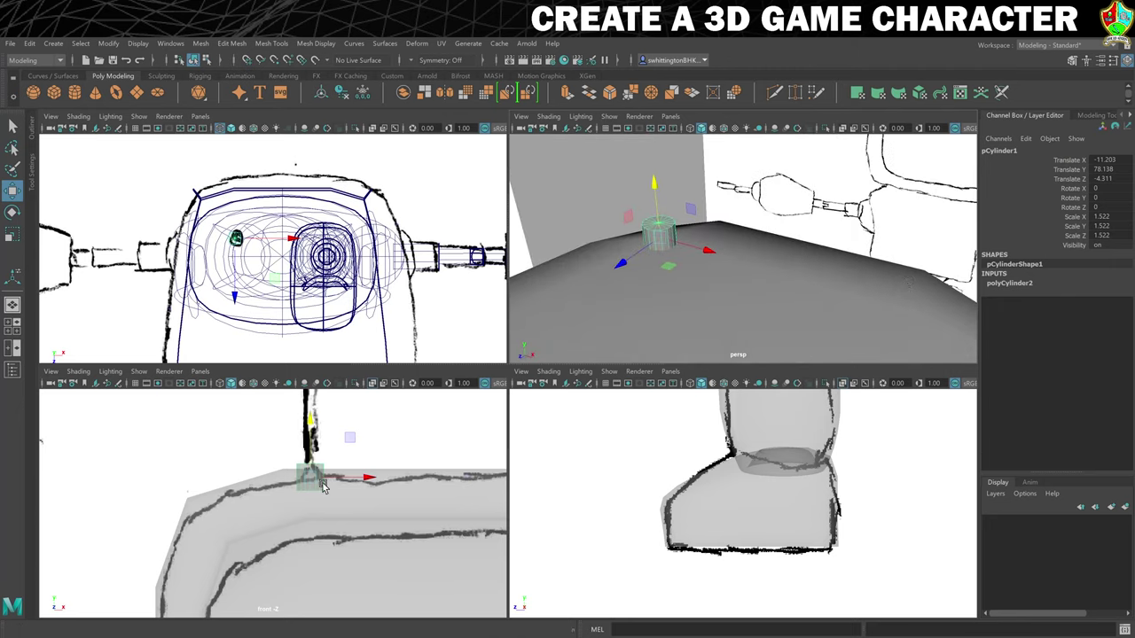
Rename the antenna base cylinder as Antenna.
double_click(1010, 151)
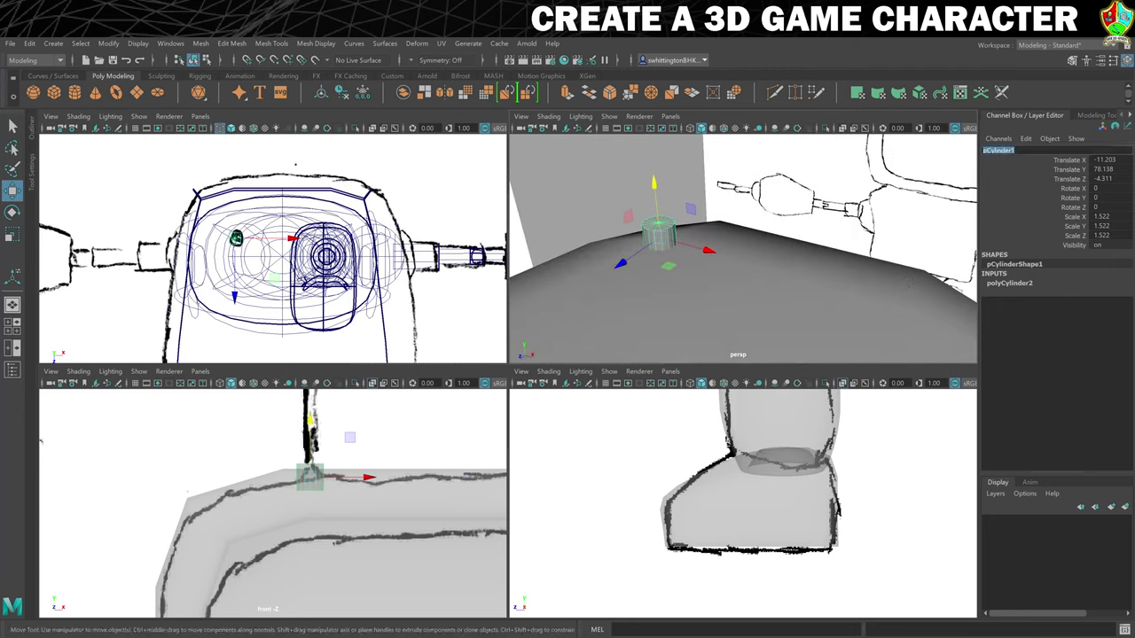
type("Ar")
key("Return")
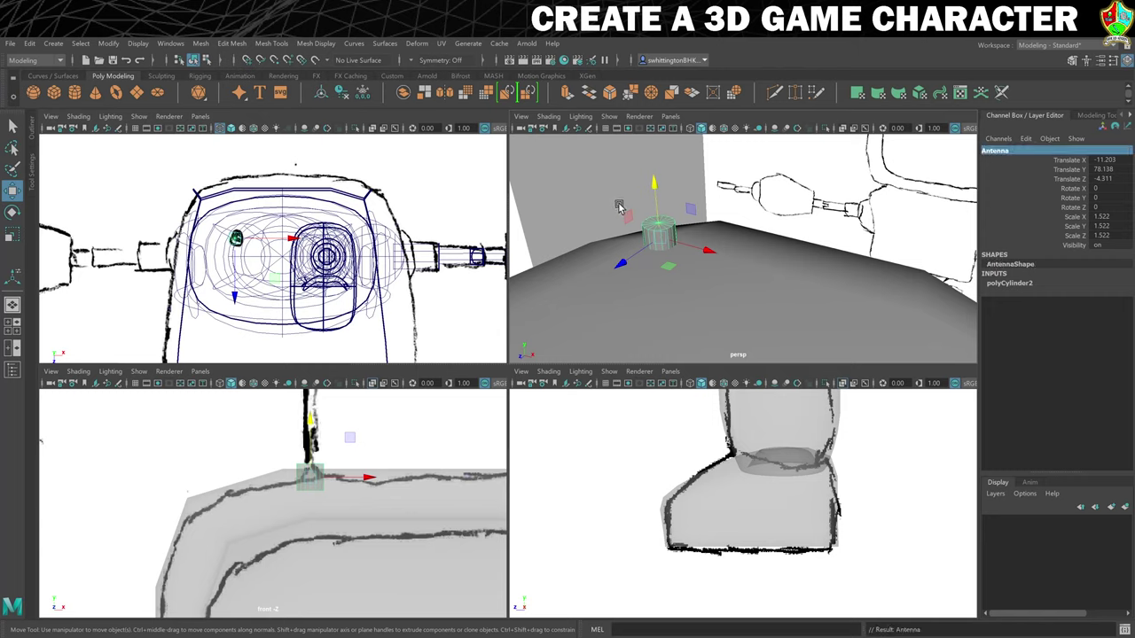
Extrude the antenna cylinder's top faces inward with an offset of 0.3, and extrude them again upward with a thickness of 0.7.
left_click_drag(621, 208, 663, 229, "alt")
left_click_drag(610, 197, 798, 247, "alt")
right_click(779, 252)
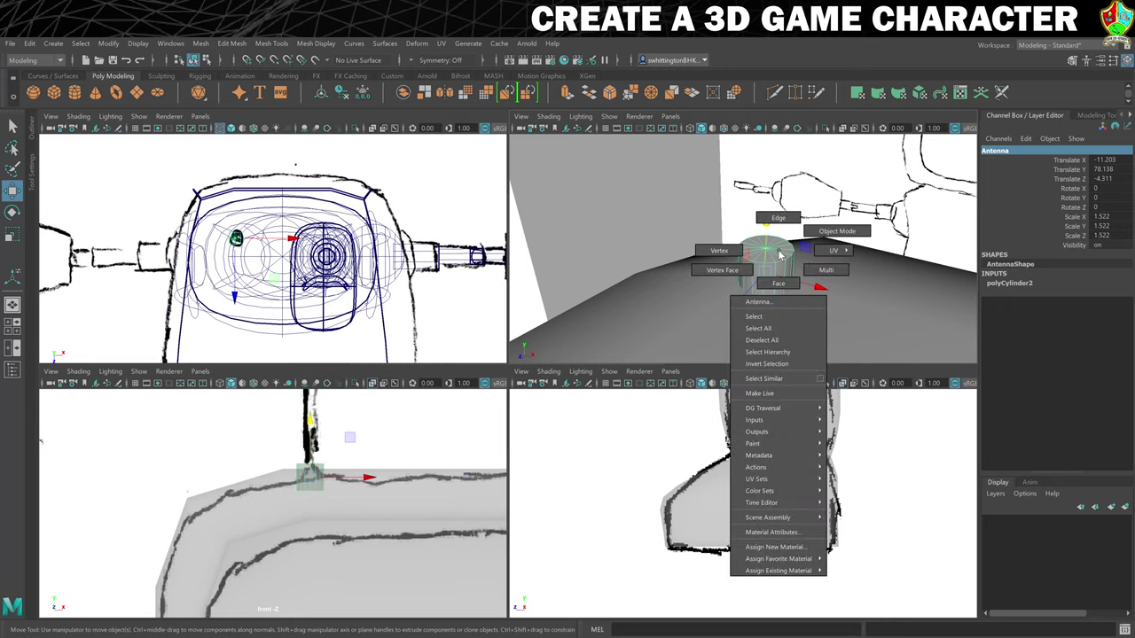
left_click(778, 282)
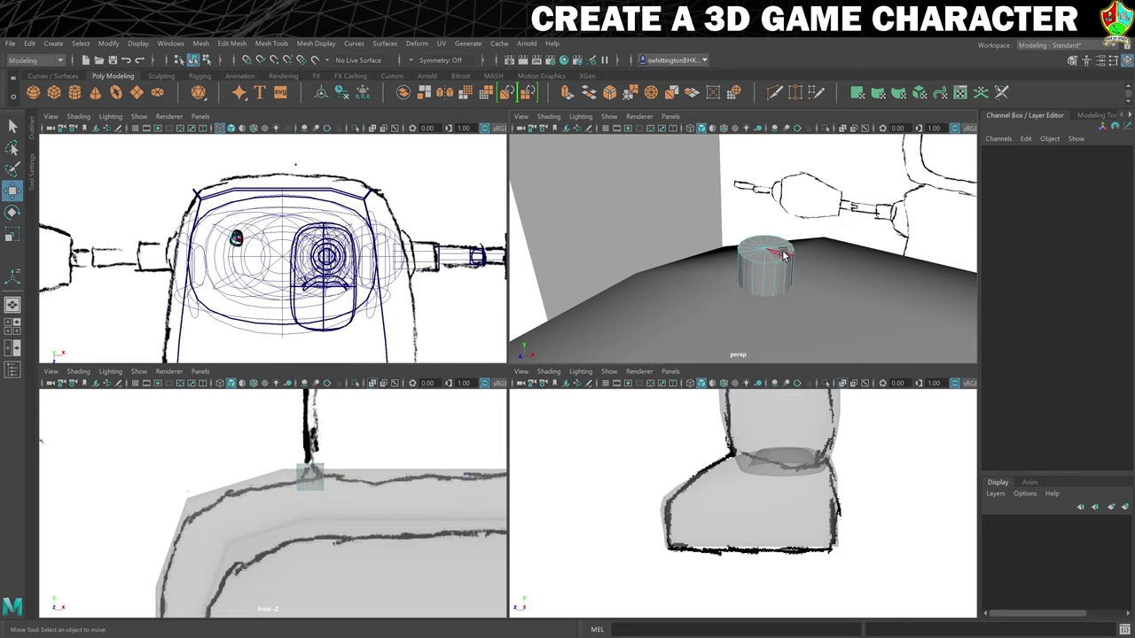
mouse_move(776, 240)
left_mouse_down()
mouse_move(757, 242)
mouse_move(760, 255)
mouse_move(780, 250)
left_mouse_up()
left_click(784, 248)
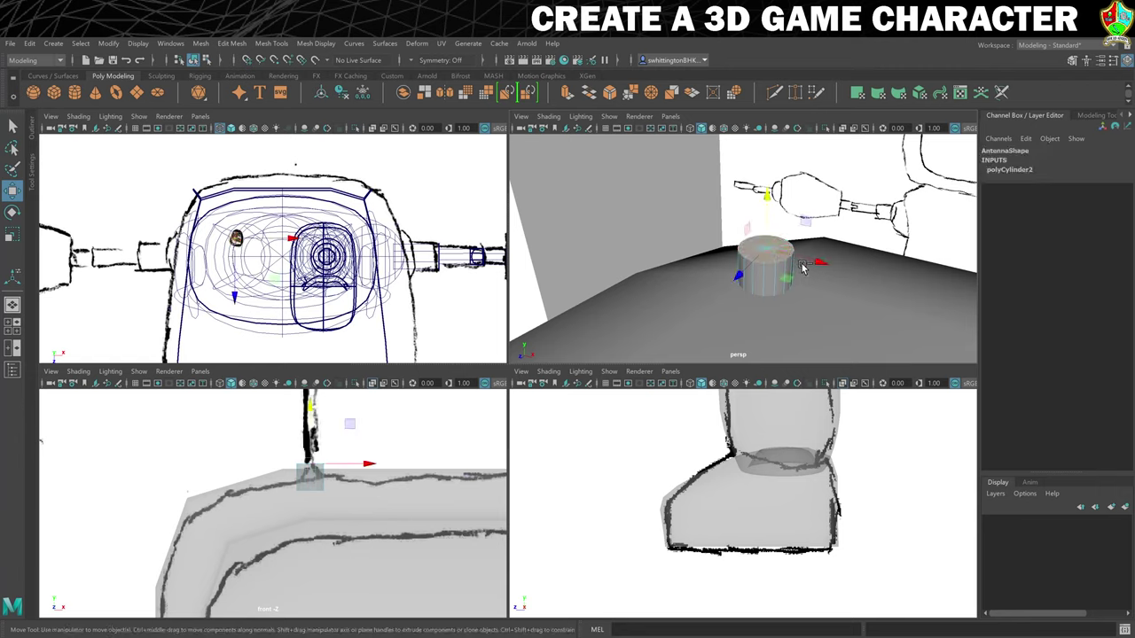
key("ctrl+e")
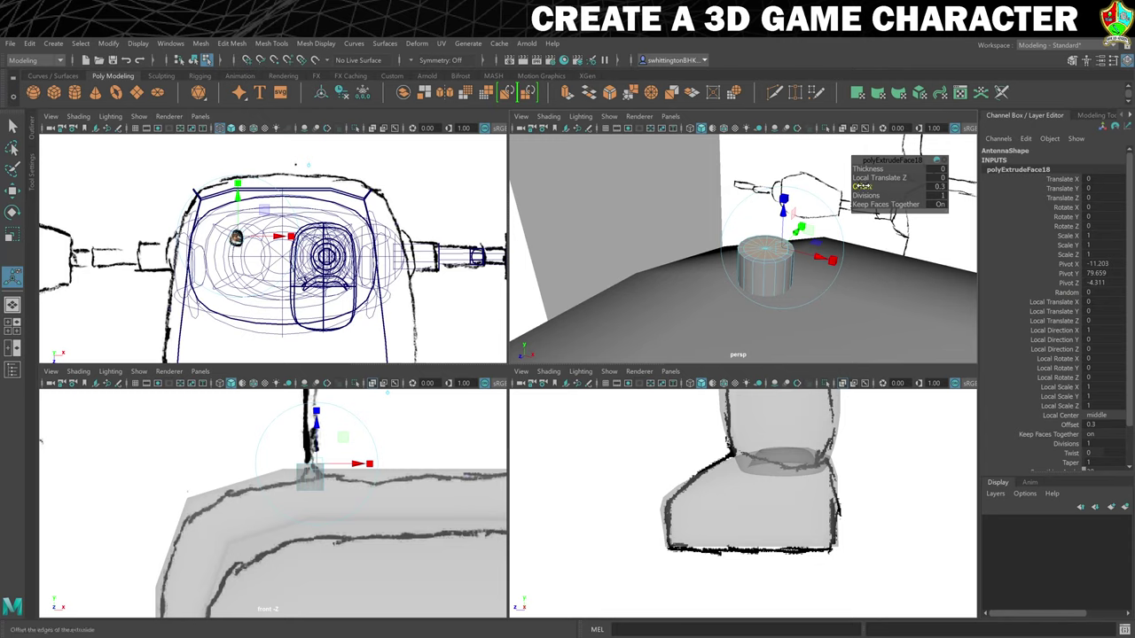
key("ctrl+e")
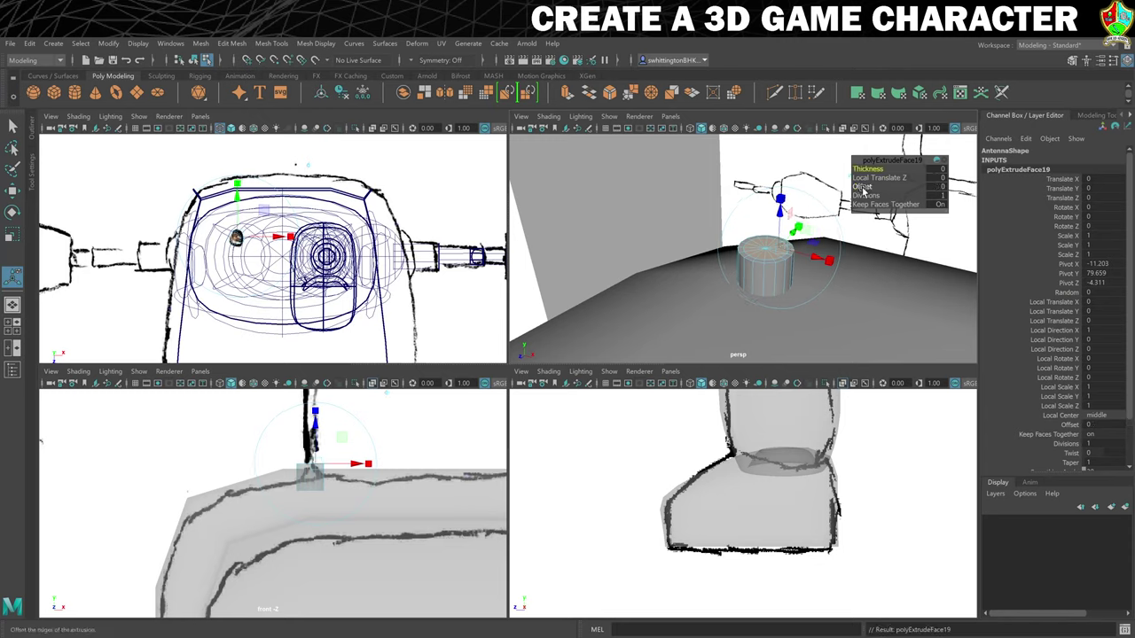
left_click_drag(865, 169, 869, 170)
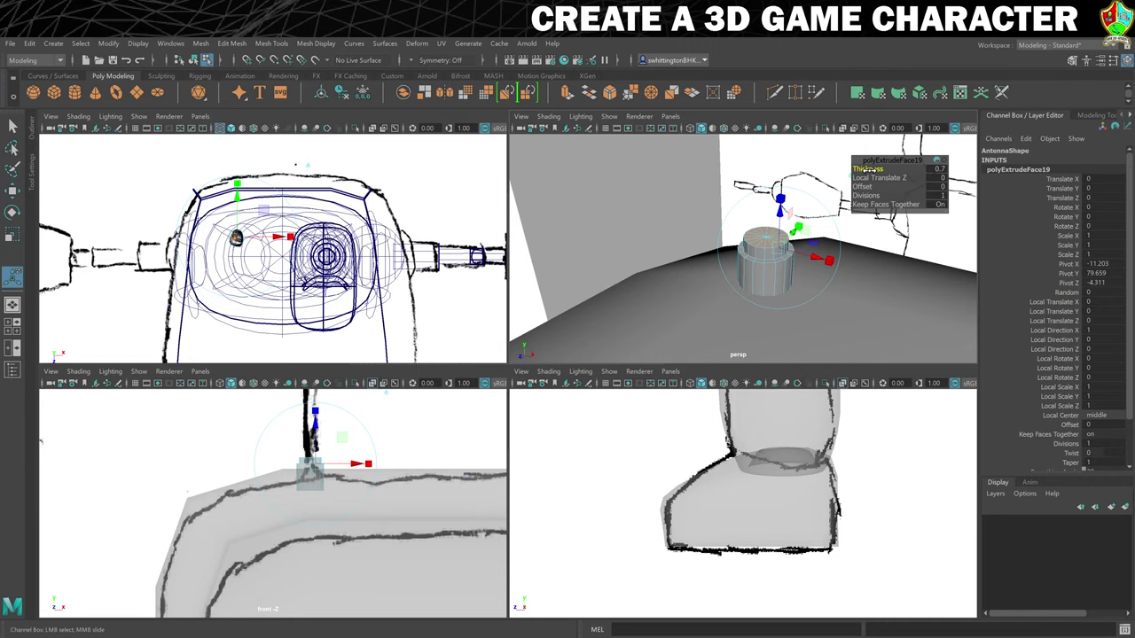
Inset the raised cap's top faces by an offset of 0.5 and extrude them 17.5 upward into the antenna rod matching the front sketch.
key("ctrl+e")
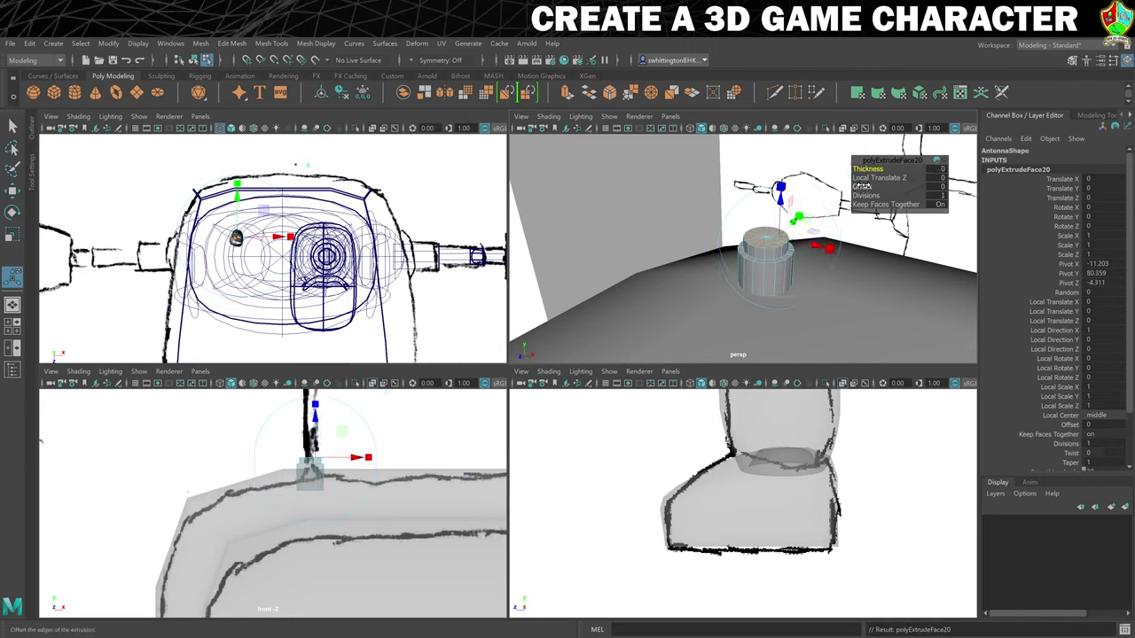
left_click_drag(862, 186, 866, 187)
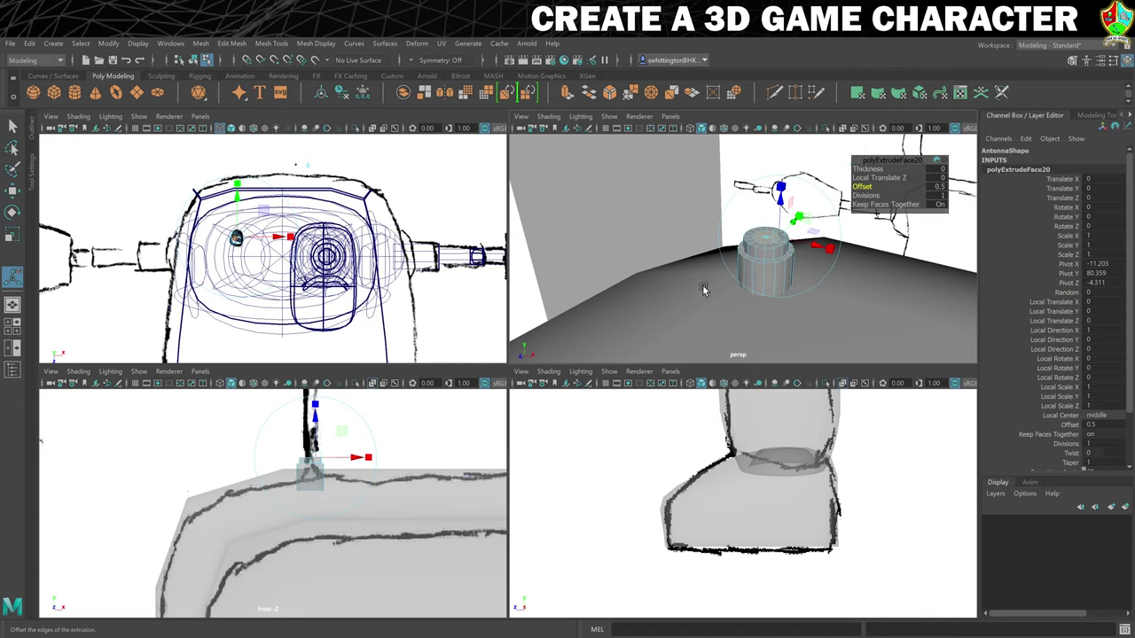
key("ctrl+e")
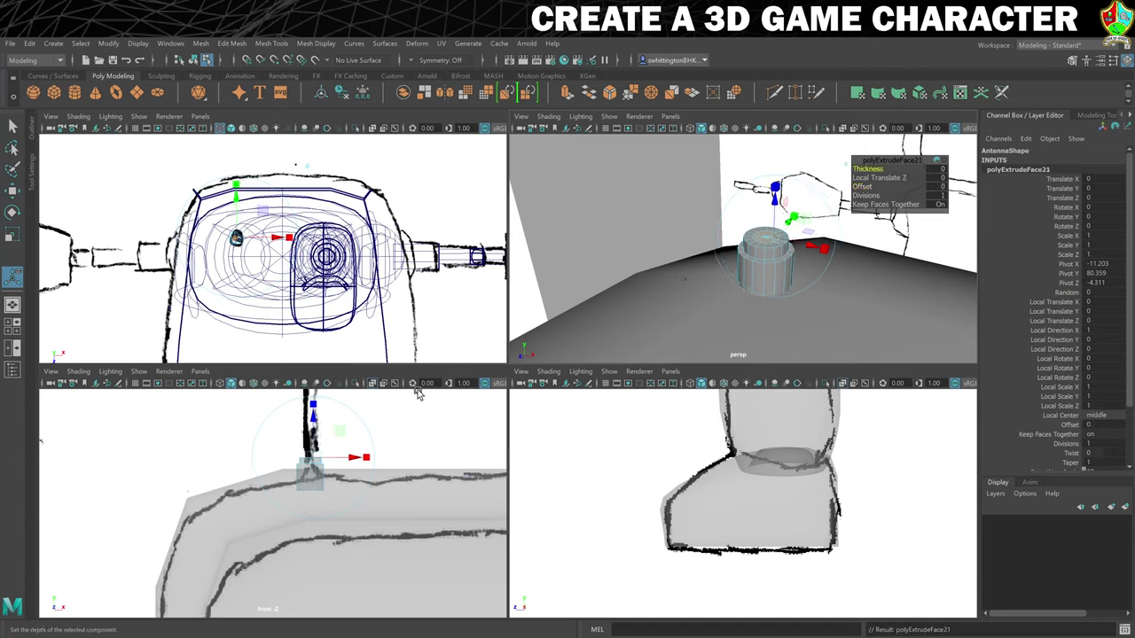
scroll(393, 415, "down", 6)
scroll(281, 448, "up", 5)
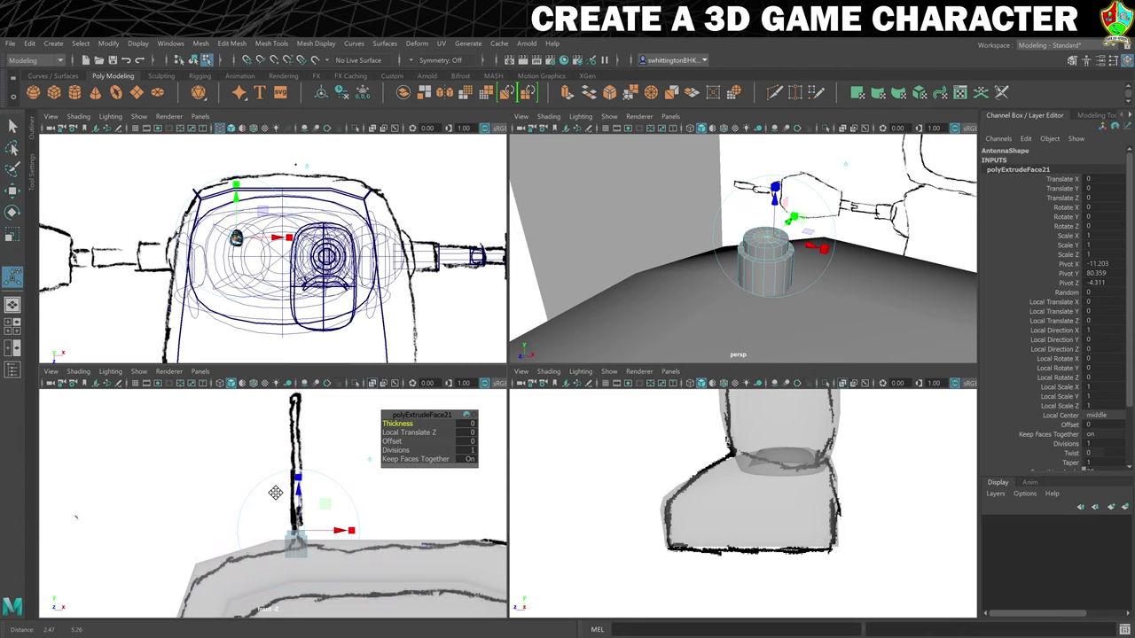
middle_click_drag(276, 493, 260, 505, "alt")
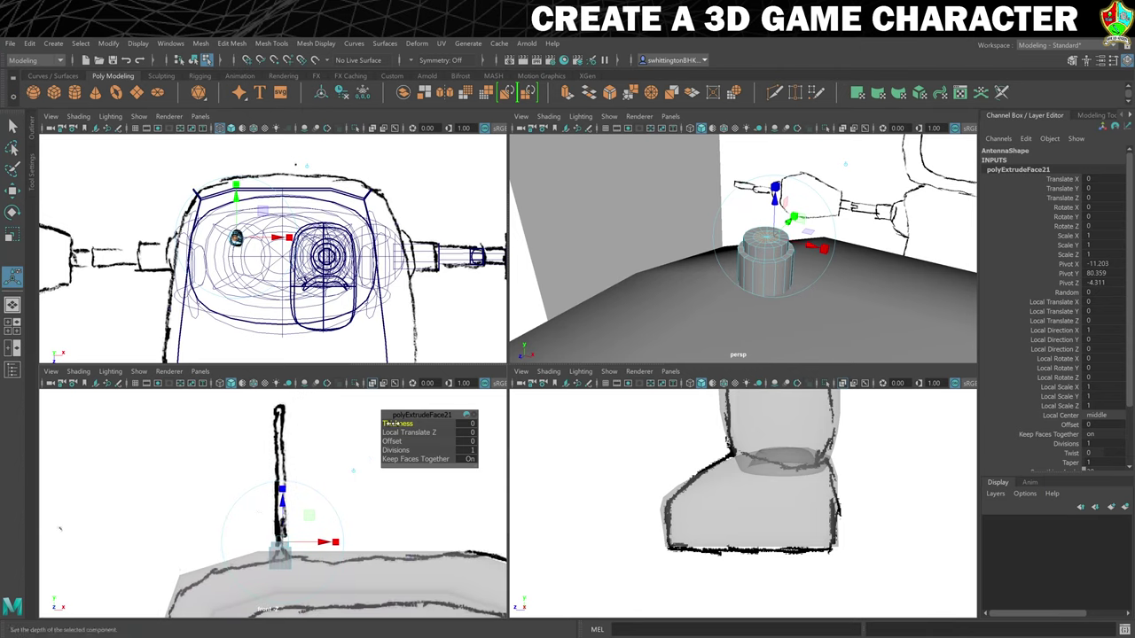
left_click_drag(391, 424, 443, 416)
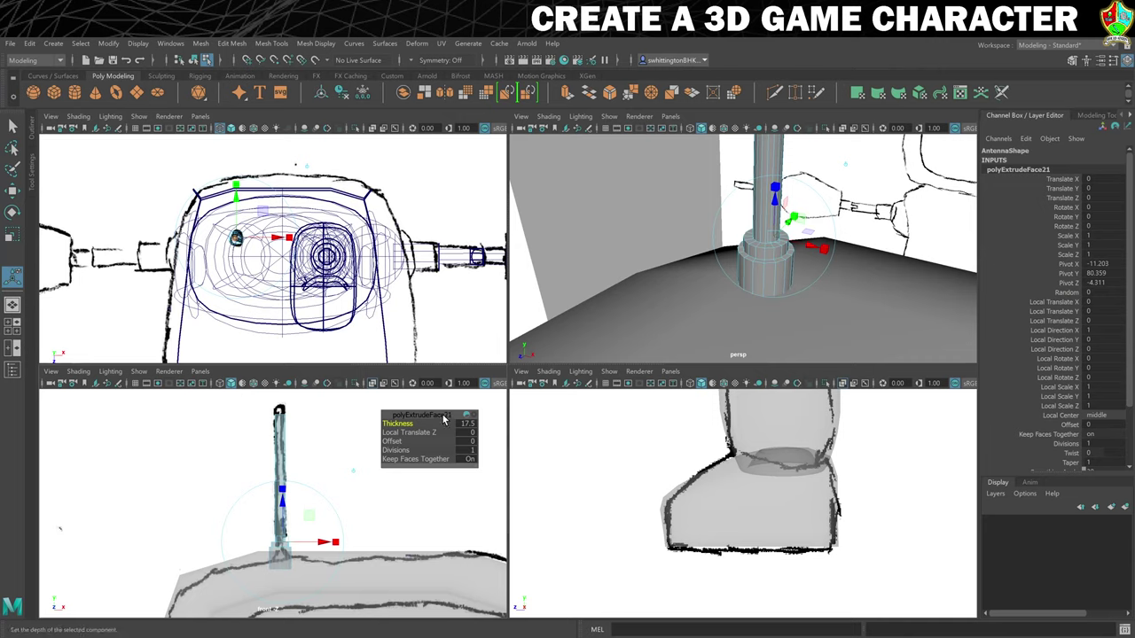
Extrude the faces at the rod's upper end with a thickness of 0.8 to form the antenna tip segment.
middle_click_drag(752, 185, 720, 326, "alt")
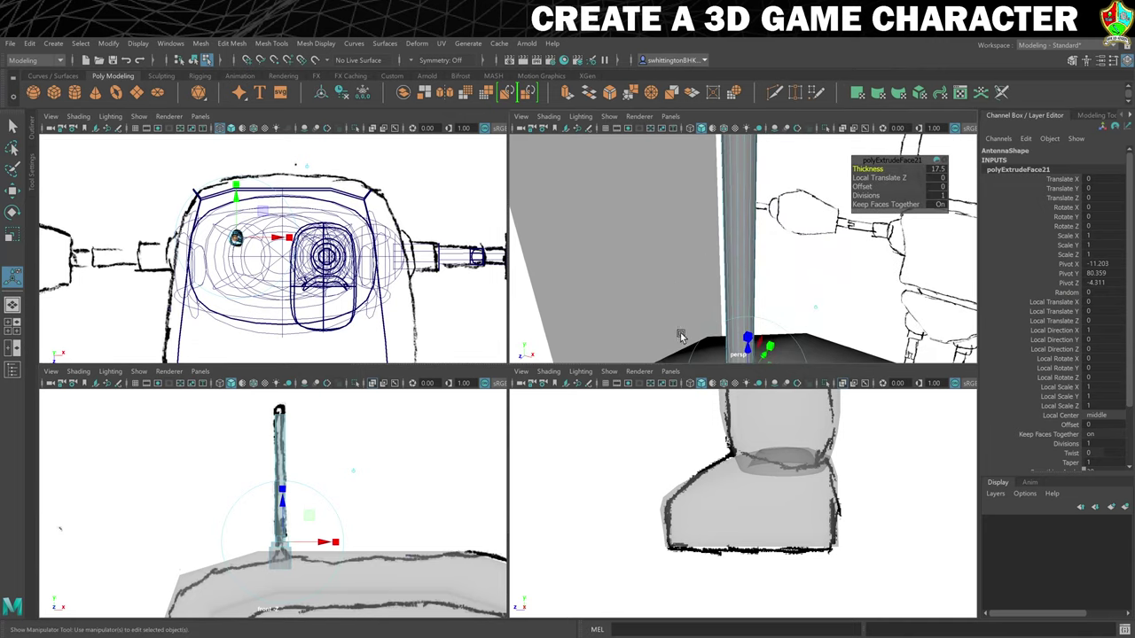
mouse_move(681, 337)
left_mouse_down("alt")
mouse_move(644, 289)
mouse_move(643, 246)
mouse_move(621, 289)
mouse_move(624, 271)
mouse_move(608, 271)
mouse_move(625, 264)
left_mouse_up("alt")
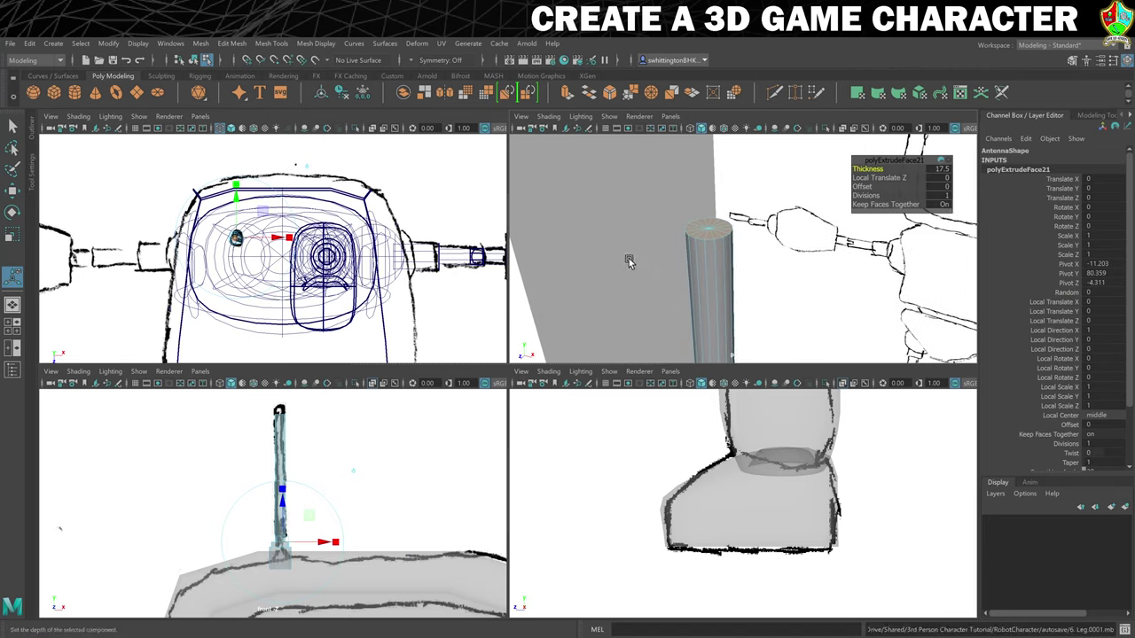
key("ctrl+e")
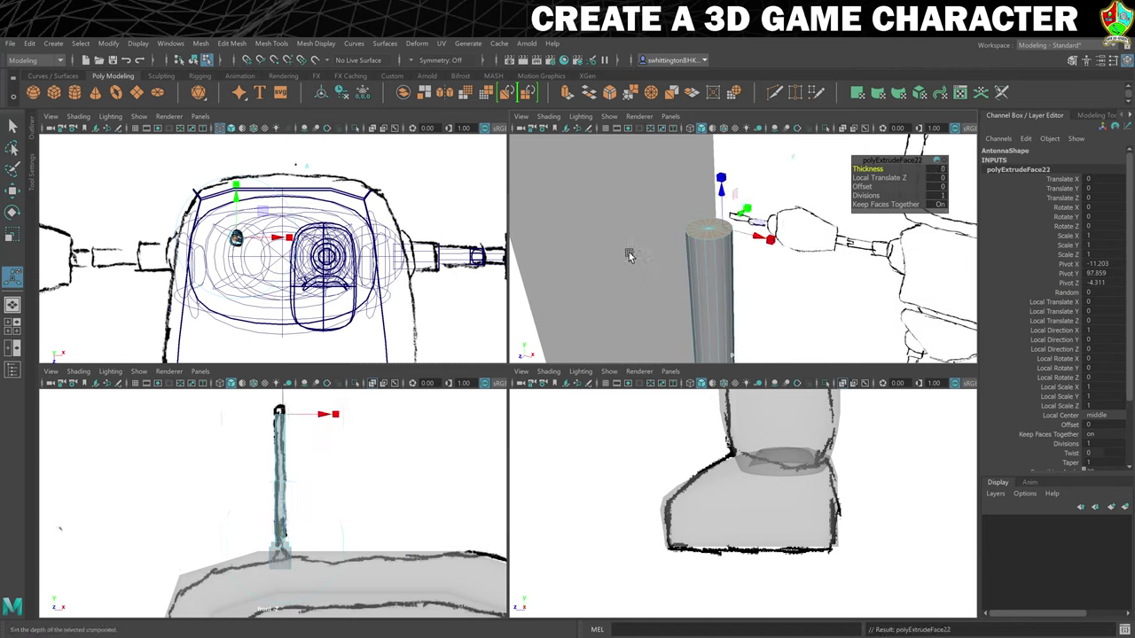
left_click_drag(857, 169, 862, 168)
middle_click_drag(857, 169, 853, 169)
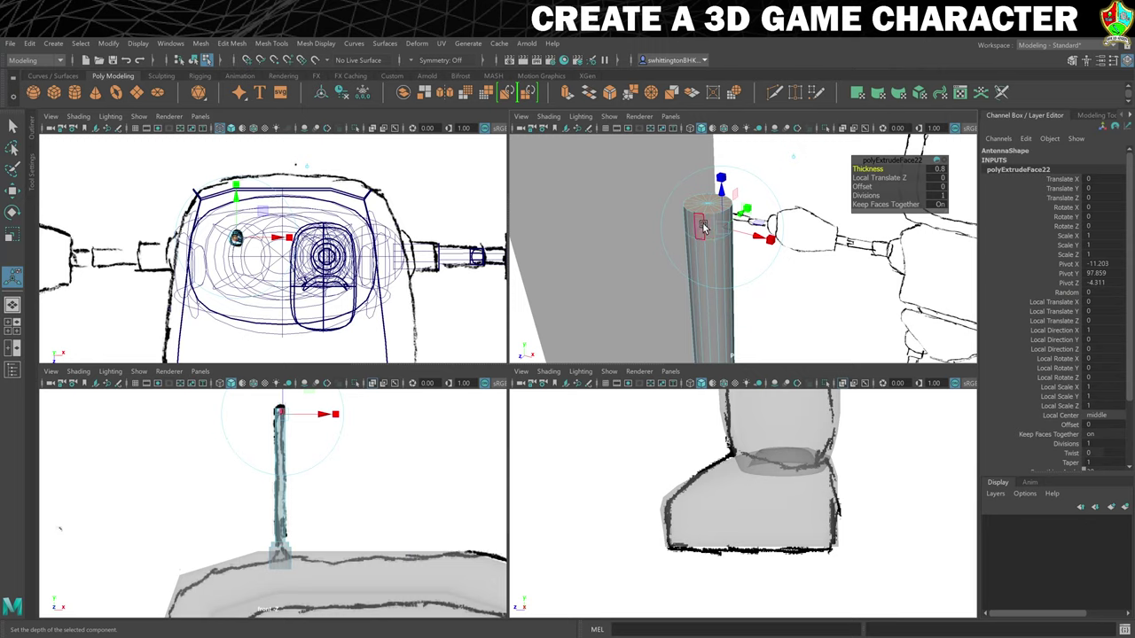
Extrude the ring of side faces on the antenna tip outward with a thickness of 0.3, and return to object mode with nothing selected.
left_click(677, 257)
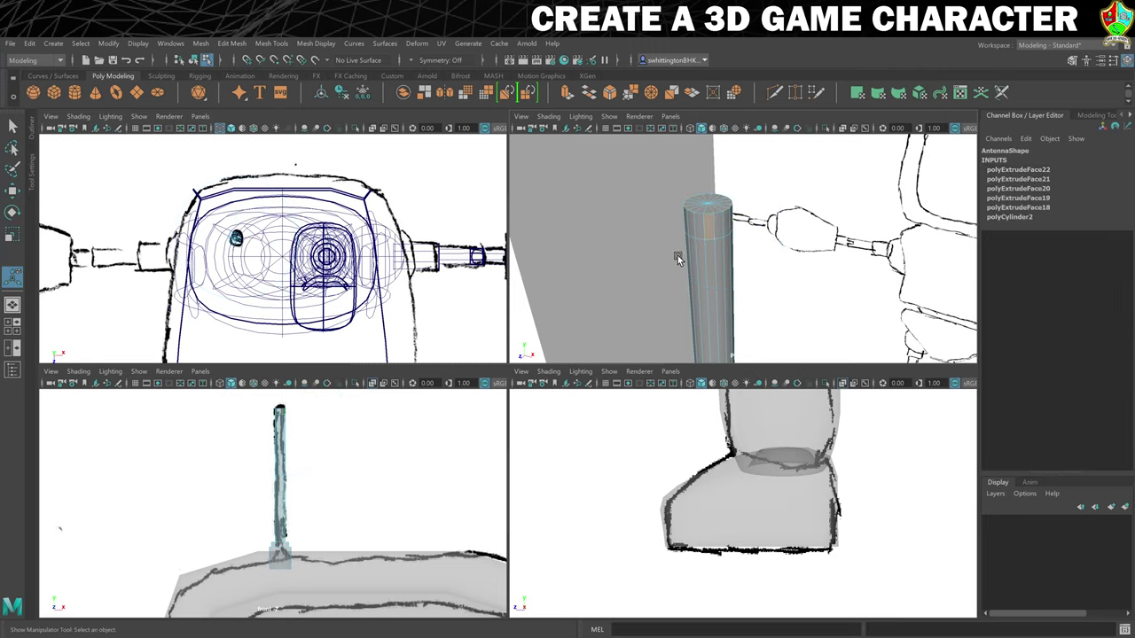
double_click(720, 227, "shift")
key("ctrl+e")
left_click(865, 169)
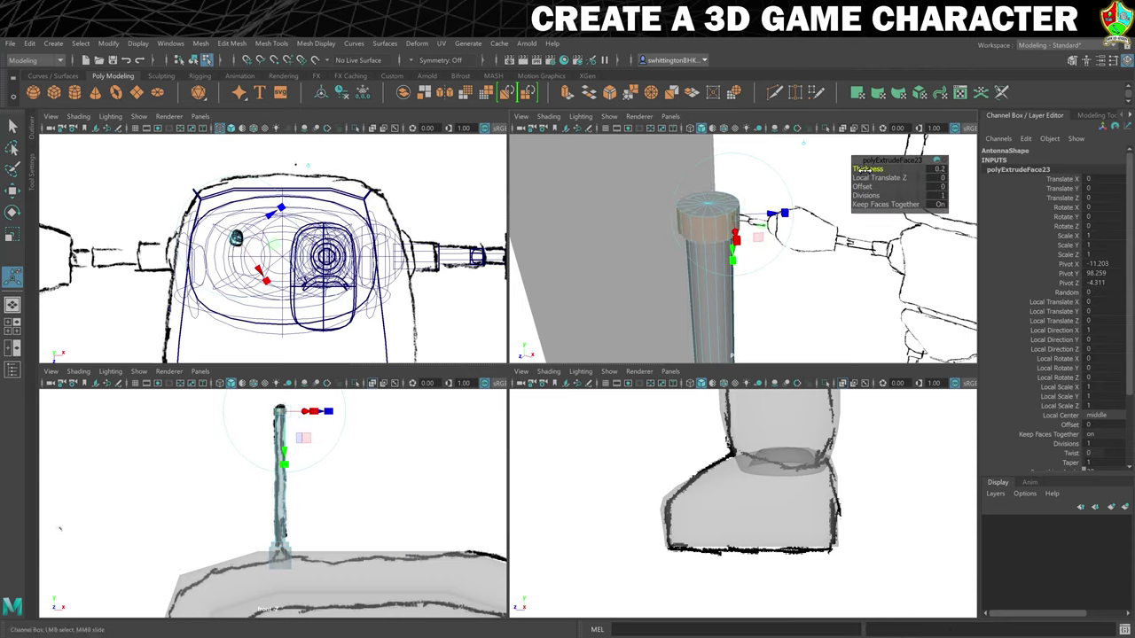
left_click_drag(864, 169, 870, 169)
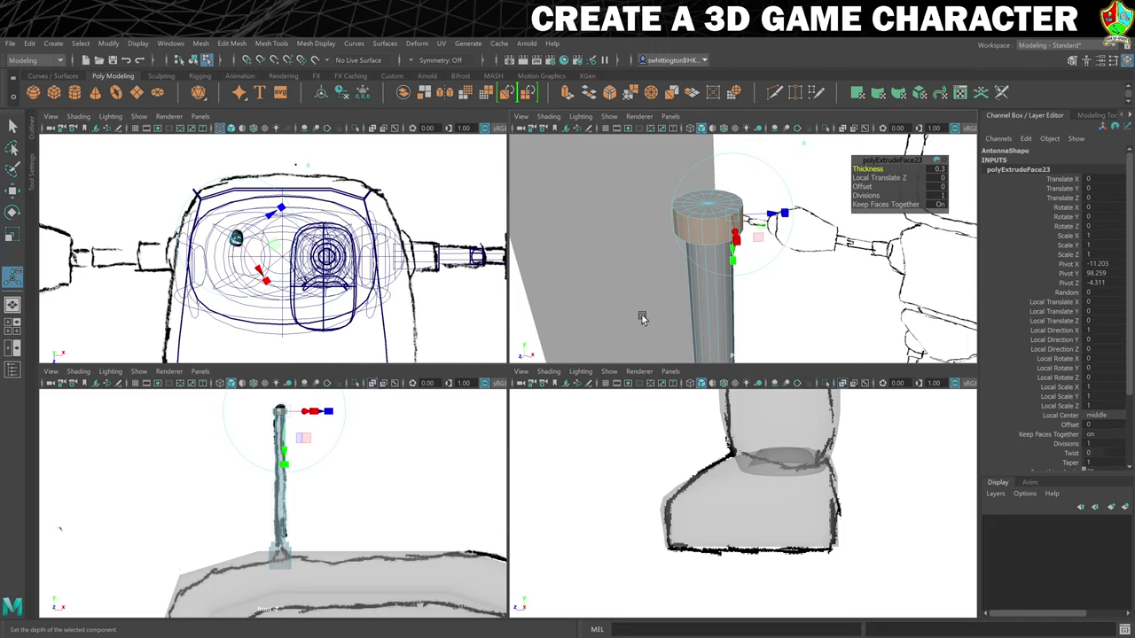
right_click_drag(714, 307, 766, 287)
key("q")
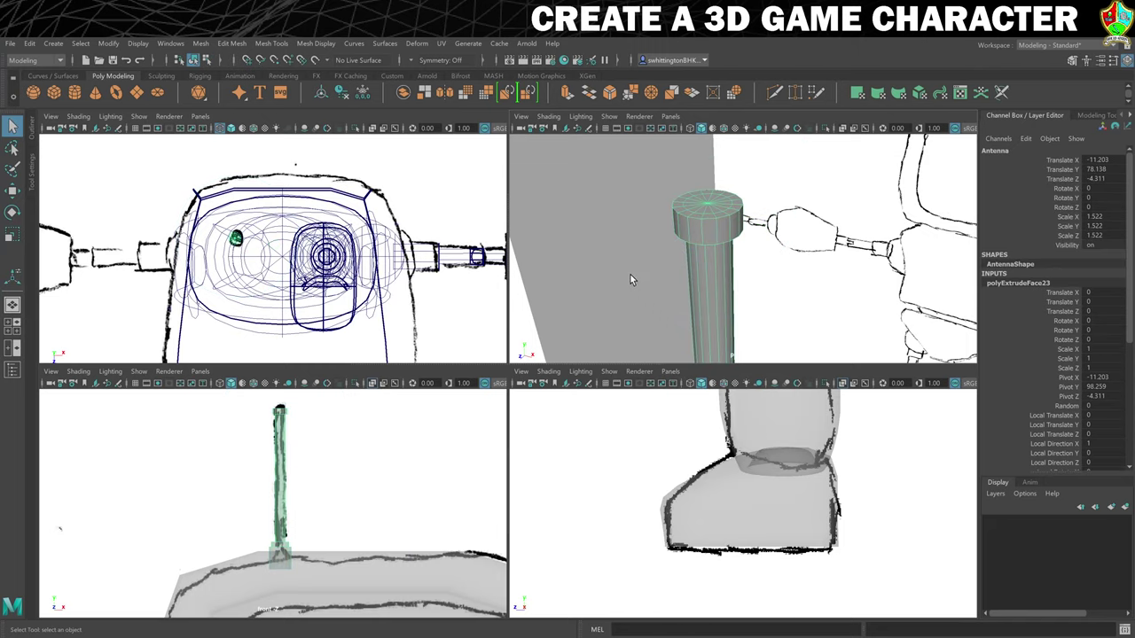
left_click(629, 271)
Create a new polygon cylinder with 16 axis subdivisions.
scroll(641, 280, "down", 8)
left_click_drag(640, 277, 665, 295, "alt")
right_click_drag(706, 319, 861, 312, "alt")
mouse_move(667, 300)
left_mouse_down("alt")
mouse_move(672, 290)
mouse_move(595, 296)
mouse_move(656, 295)
mouse_move(649, 288)
left_mouse_up("alt")
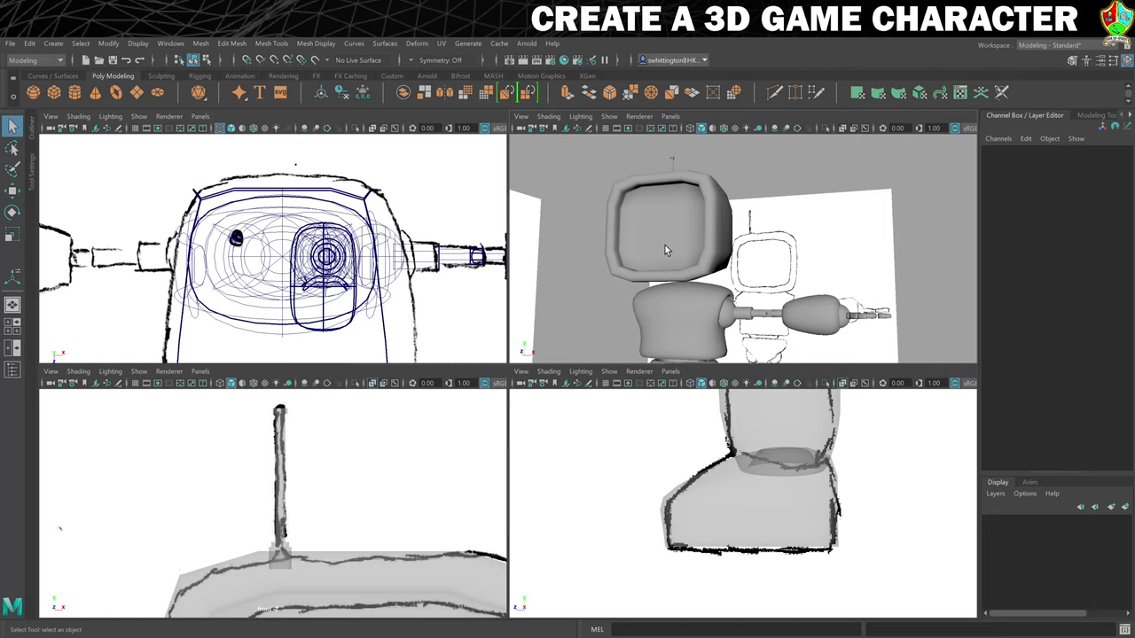
left_click(74, 98)
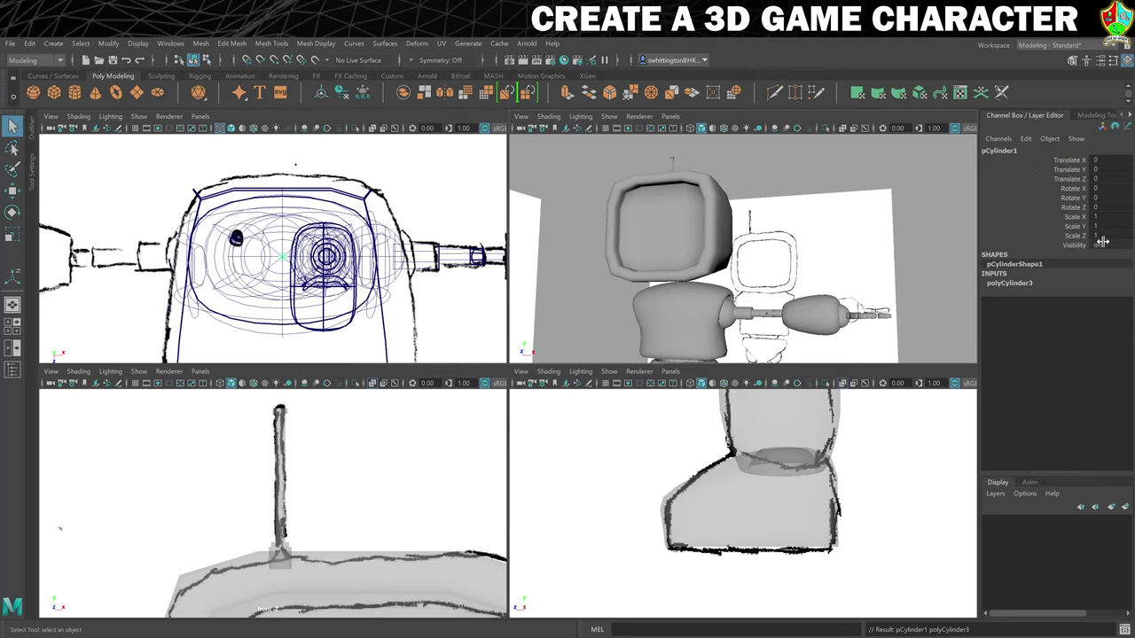
left_click(1017, 282)
left_click(1104, 312)
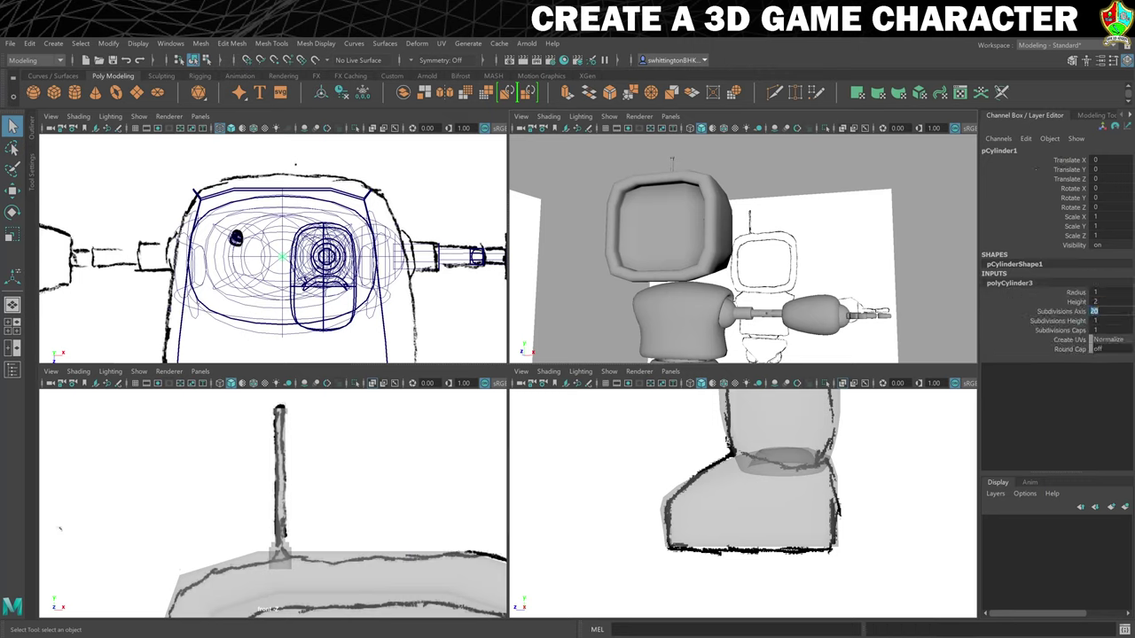
type("16")
key("Return")
Raise the new cylinder to the neck between head and torso, at a Translate Y of about 28.68, and show the grid in the front view.
scroll(698, 213, "down", 2)
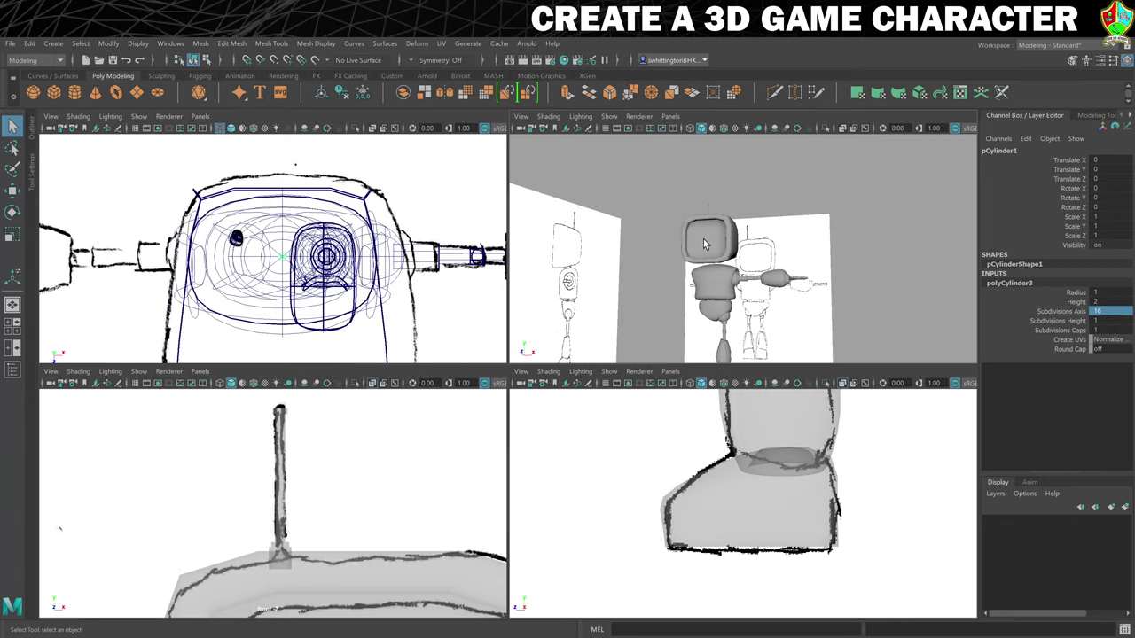
key("w")
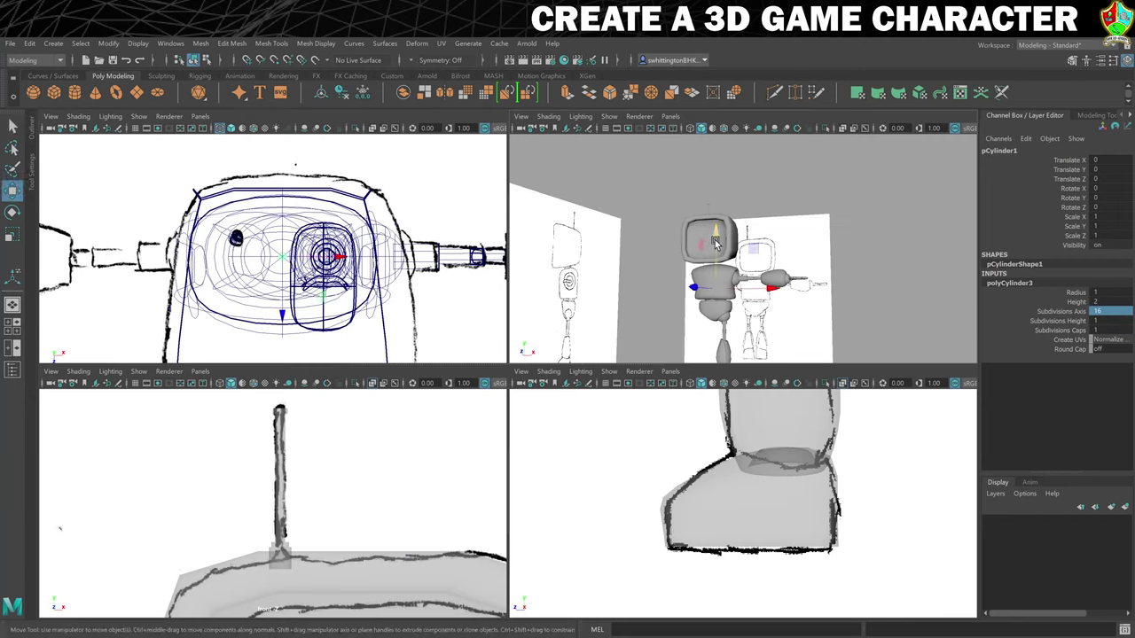
left_click_drag(716, 238, 722, 216)
scroll(301, 463, "down", 5)
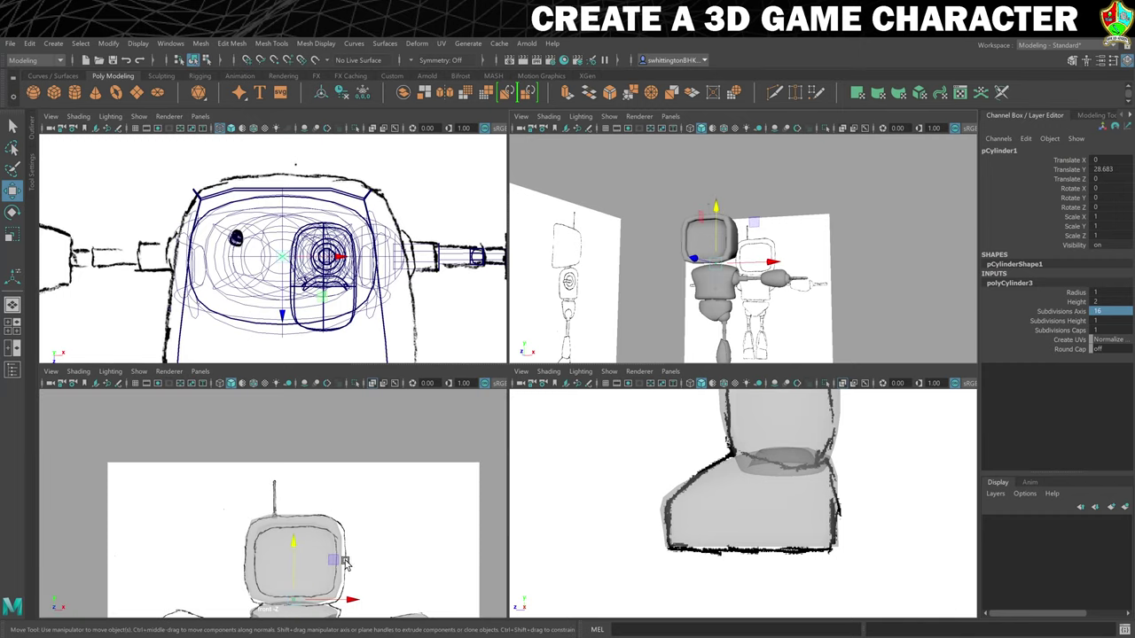
scroll(346, 563, "up", 6)
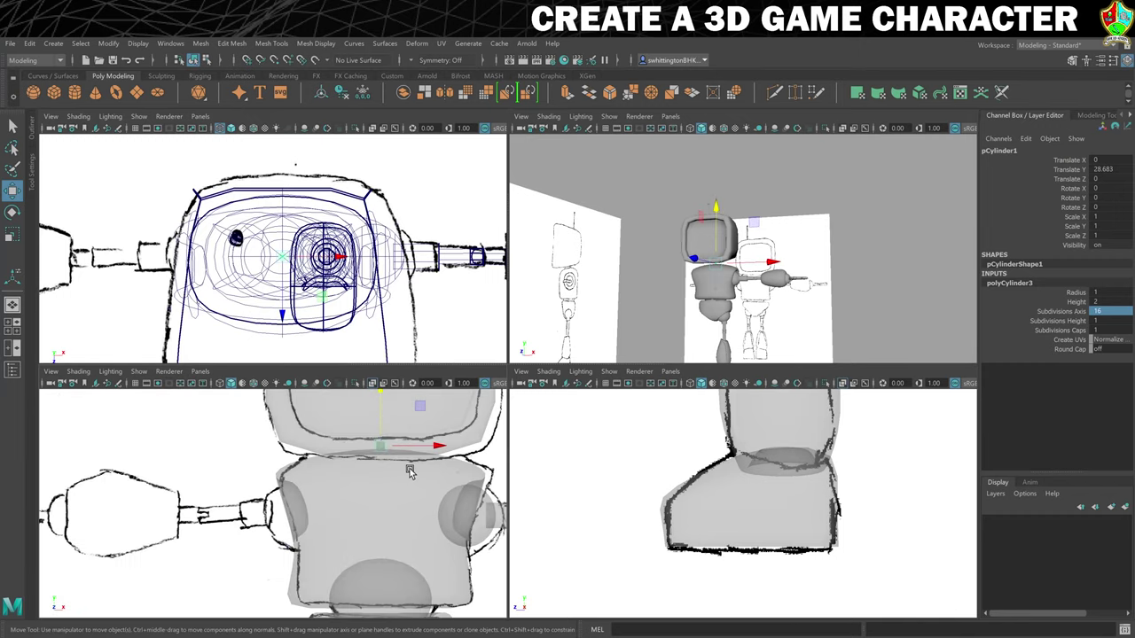
scroll(346, 517, "down", 1)
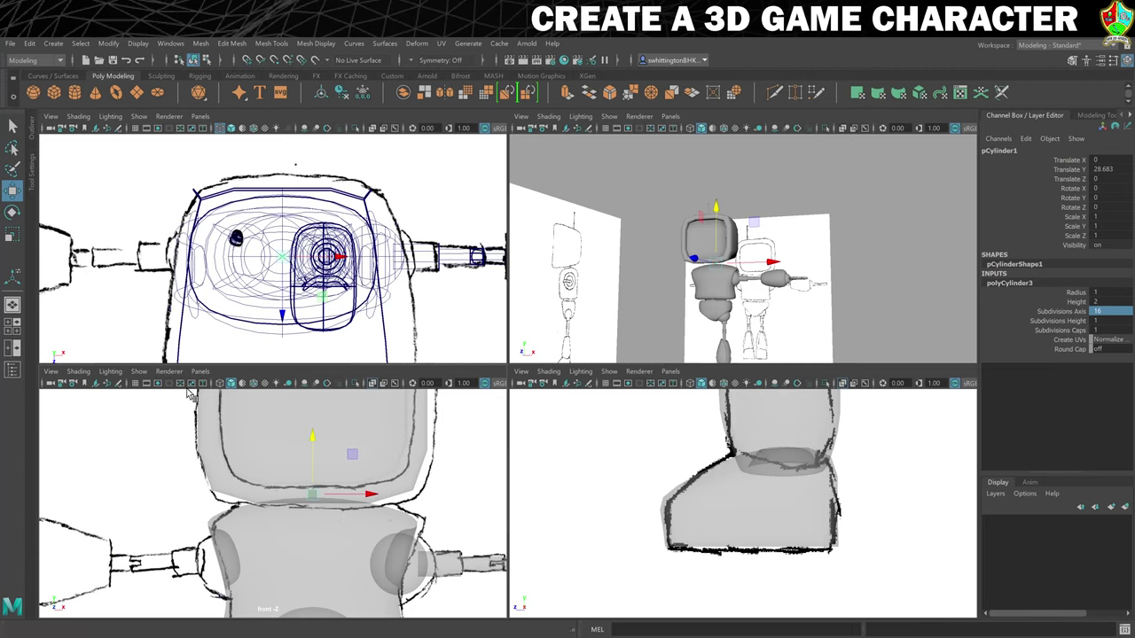
left_click(135, 383)
scroll(344, 482, "up", 5)
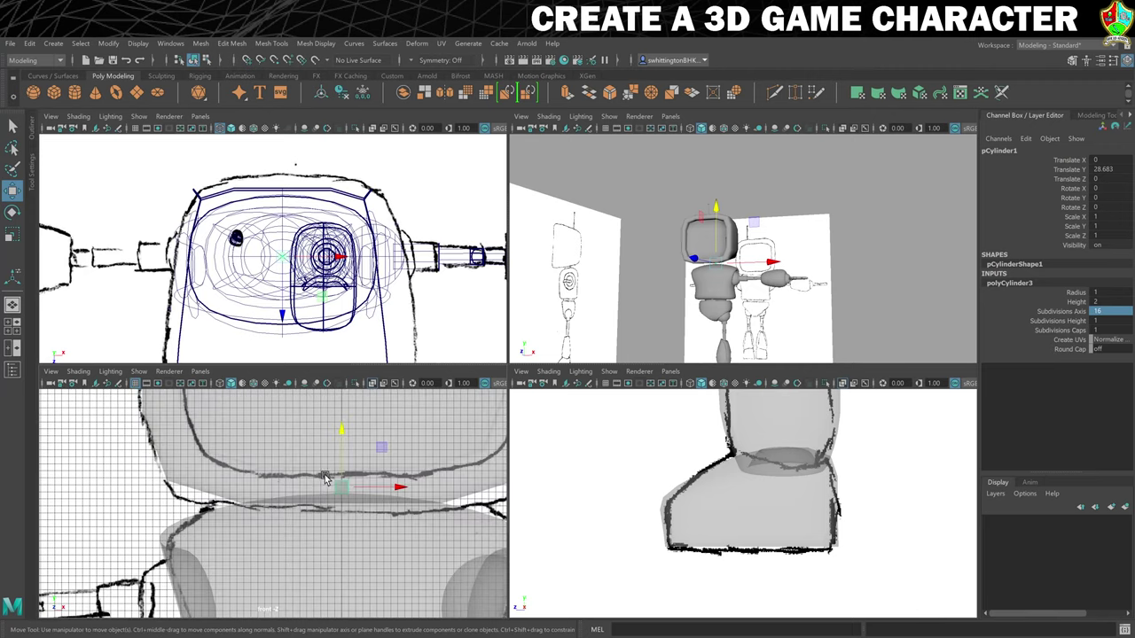
middle_click_drag(428, 494, 359, 528, "alt")
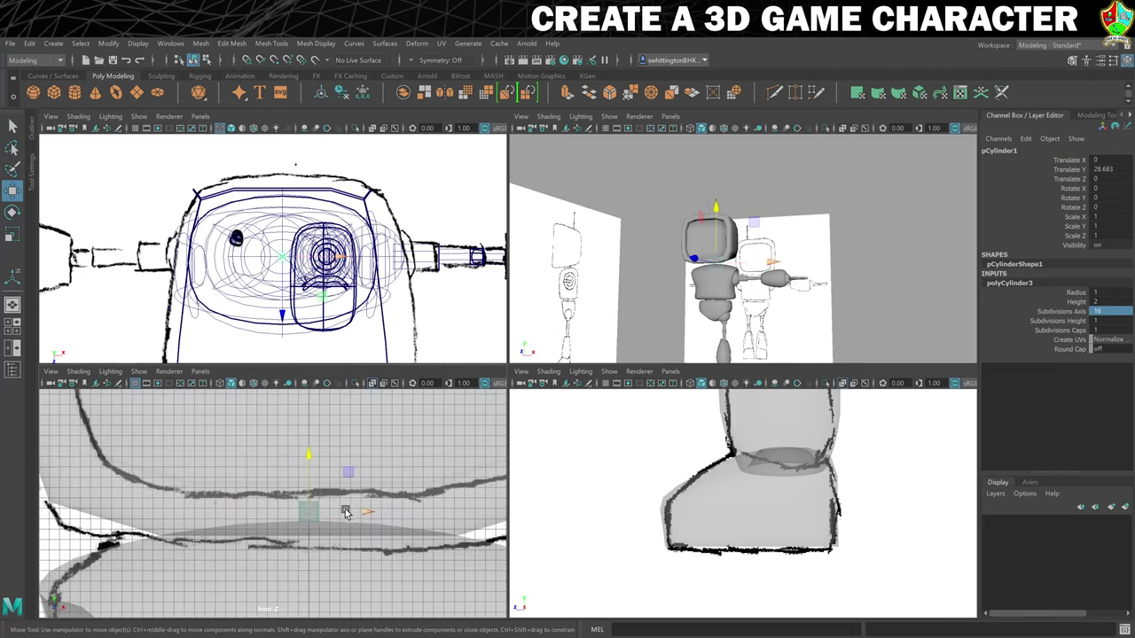
Stretch the neck cylinder vertically to a Scale Y of about 3.13 so it spans the gap between head and torso.
key("r")
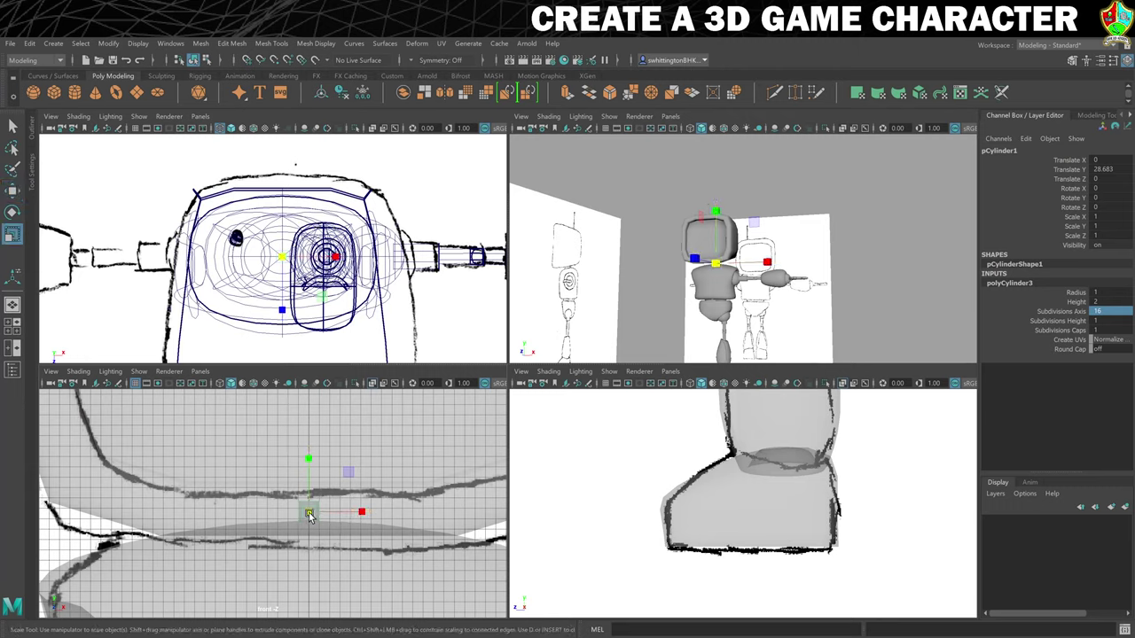
left_click_drag(309, 466, 343, 347)
scroll(677, 320, "up", 6)
left_click_drag(785, 318, 784, 288, "alt")
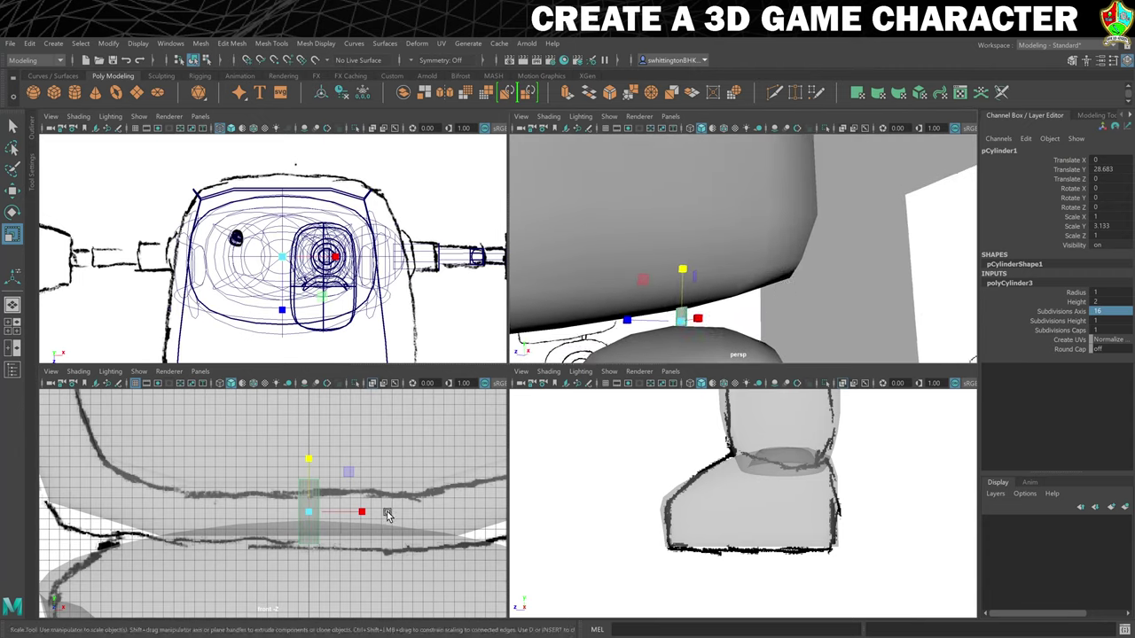
Shift the neck cylinder sideways to a Translate X of about -1.45 and rename it Neck1.
key("w")
left_click_drag(370, 512, 352, 512)
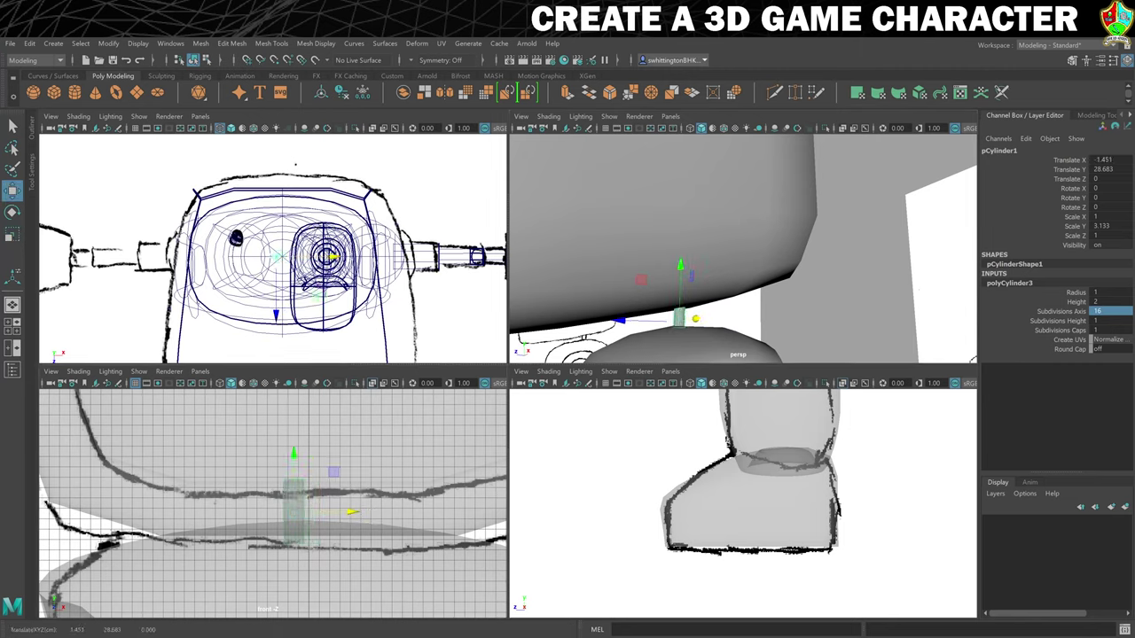
left_click(989, 152)
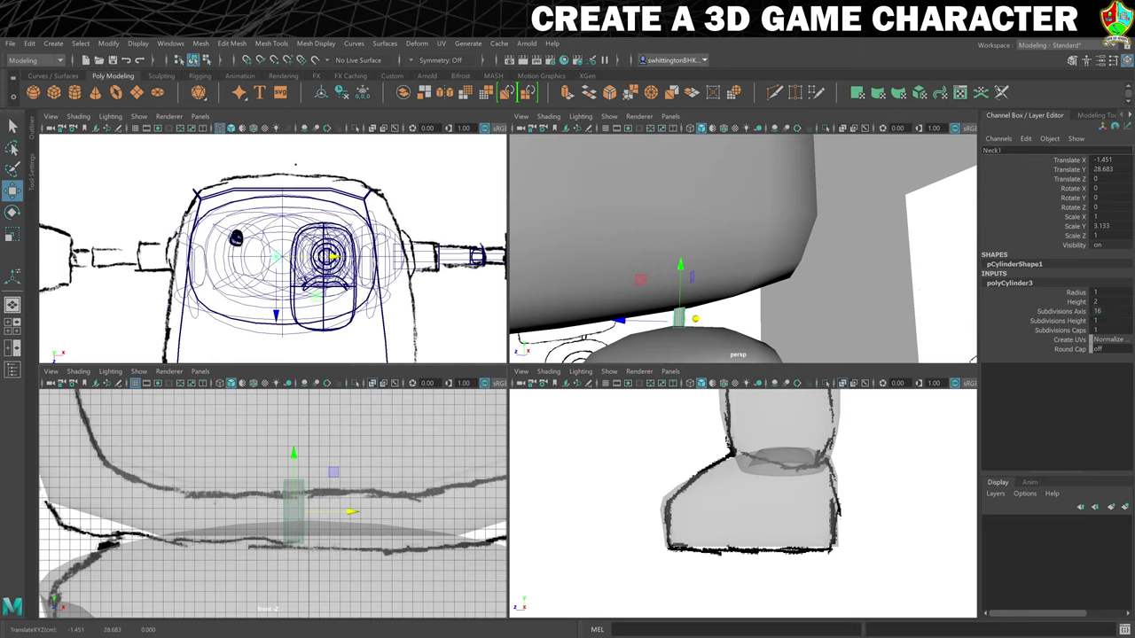
key("Return")
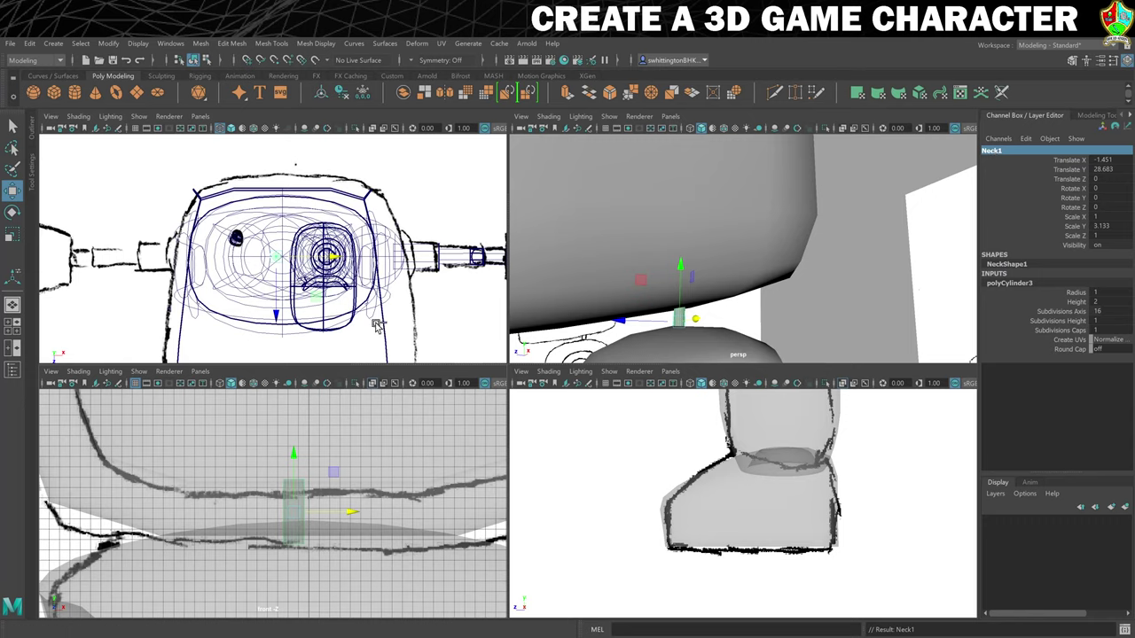
Duplicate the neck cylinder to a Translate X of about 1.45 and scale the copy to about 0.59 in X and Z and 3.22 in Y.
key("ctrl+d")
left_click_drag(348, 512, 311, 519)
key("r")
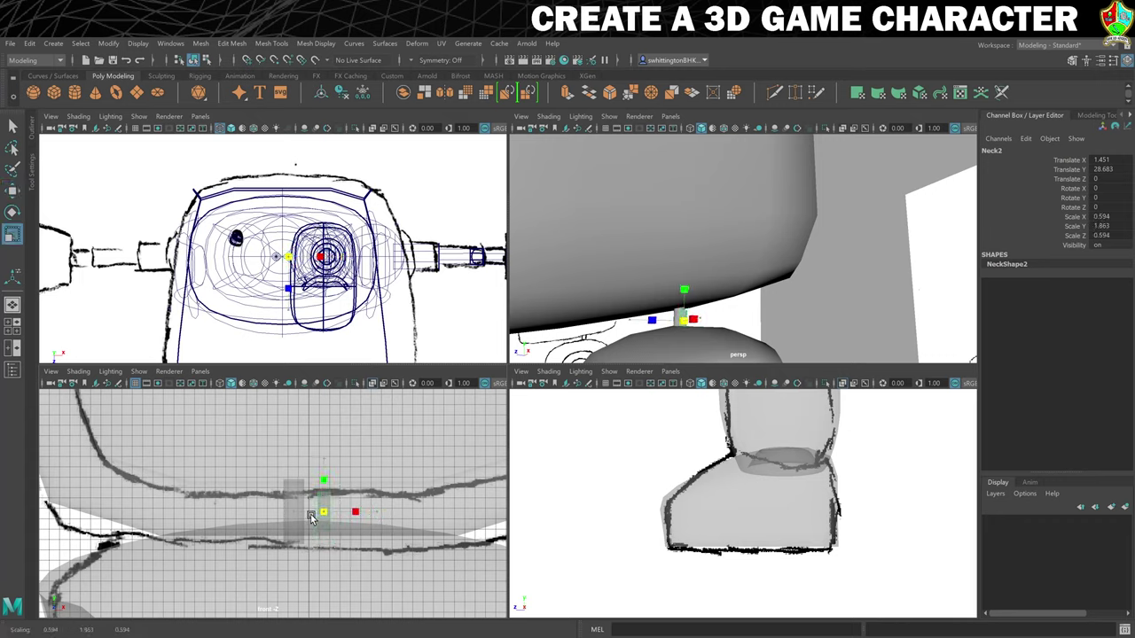
key("w")
left_click_drag(325, 458, 327, 419)
key("ctrl+z")
key("r")
scroll(663, 291, "down", 3)
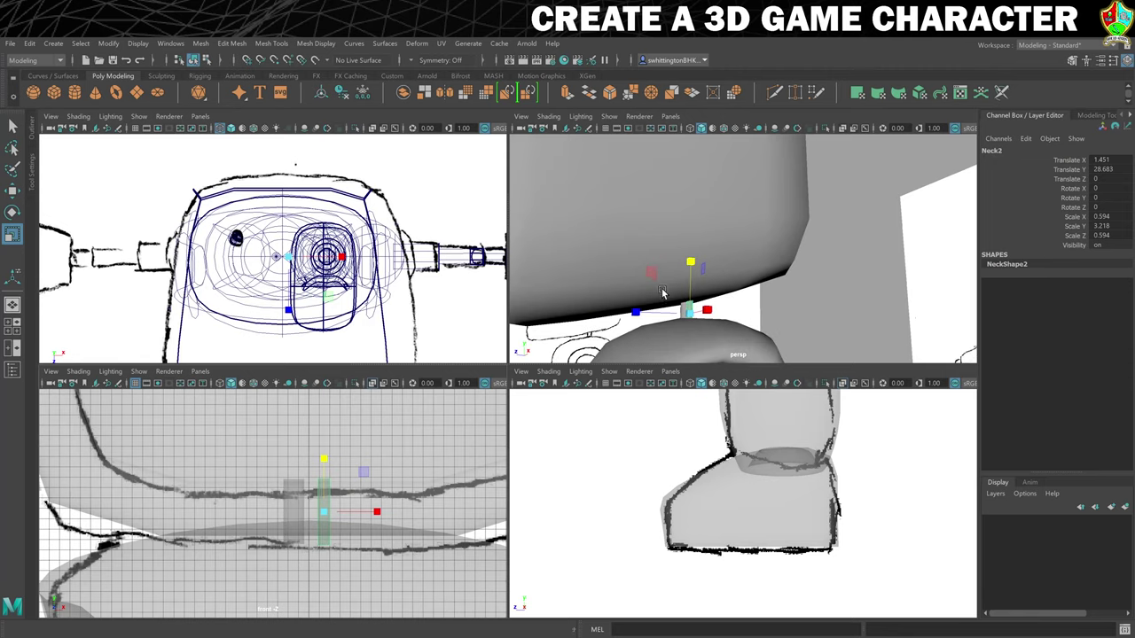
Hide the front view's grid and move all left-arm parts including the shoulder to about 21.90 in Translate X and 13.35 in Translate Y.
left_click_drag(656, 291, 702, 287, "alt")
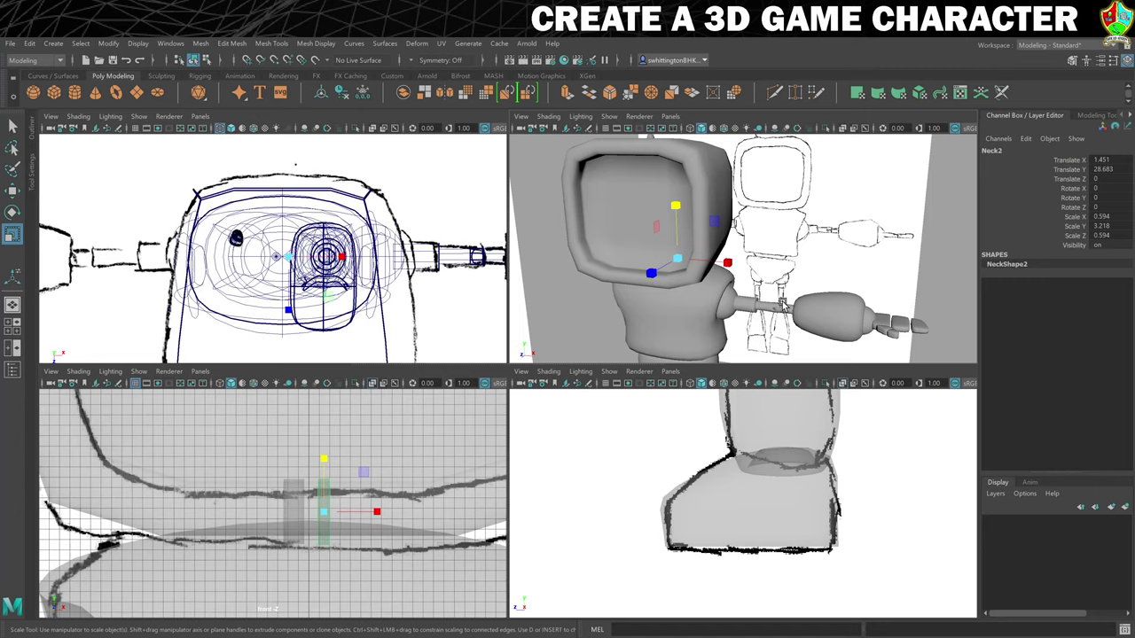
scroll(884, 260, "down", 4)
scroll(883, 261, "up", 4)
left_click_drag(884, 257, 676, 262, "alt")
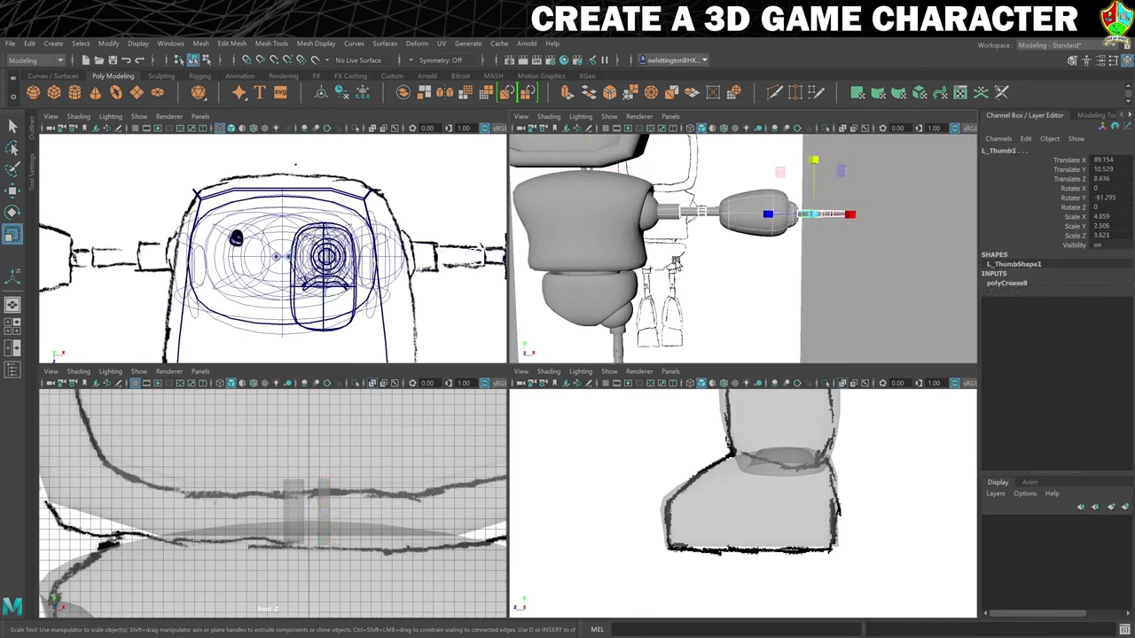
left_click(651, 218, "shift")
left_click_drag(831, 229, 713, 245, "alt")
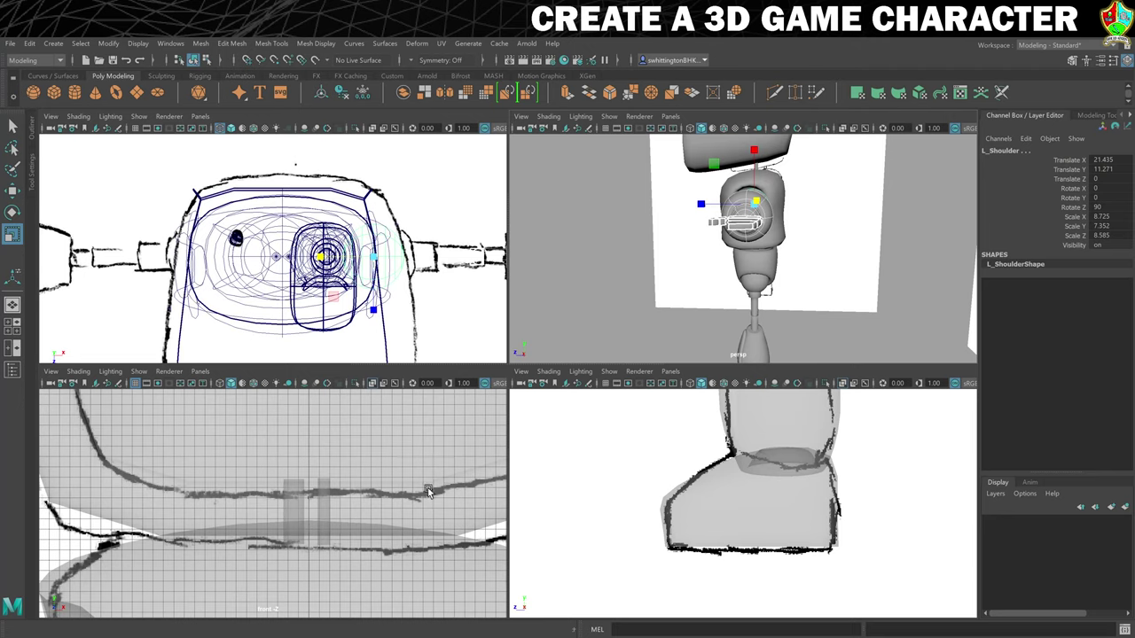
scroll(350, 346, "down", 3)
scroll(377, 450, "down", 6)
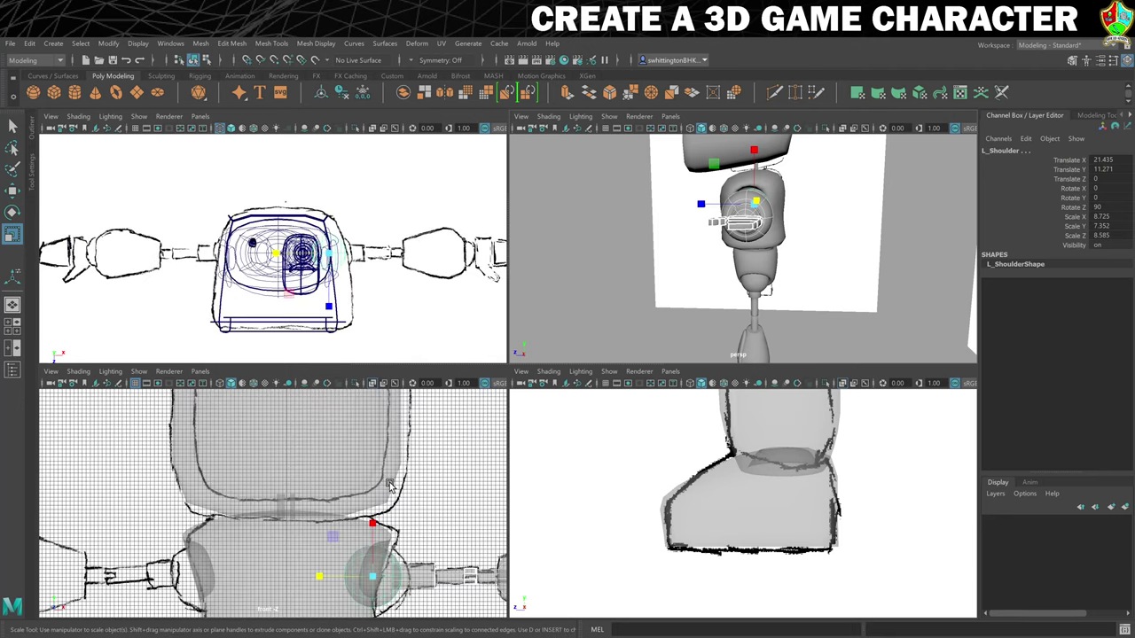
scroll(379, 497, "up", 6)
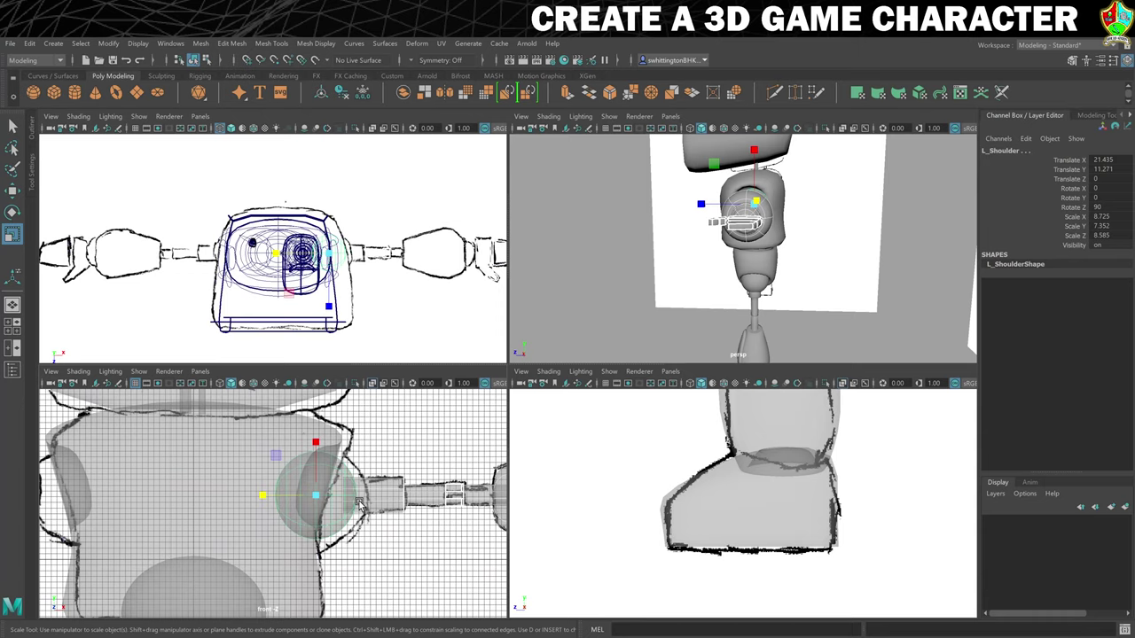
key("w")
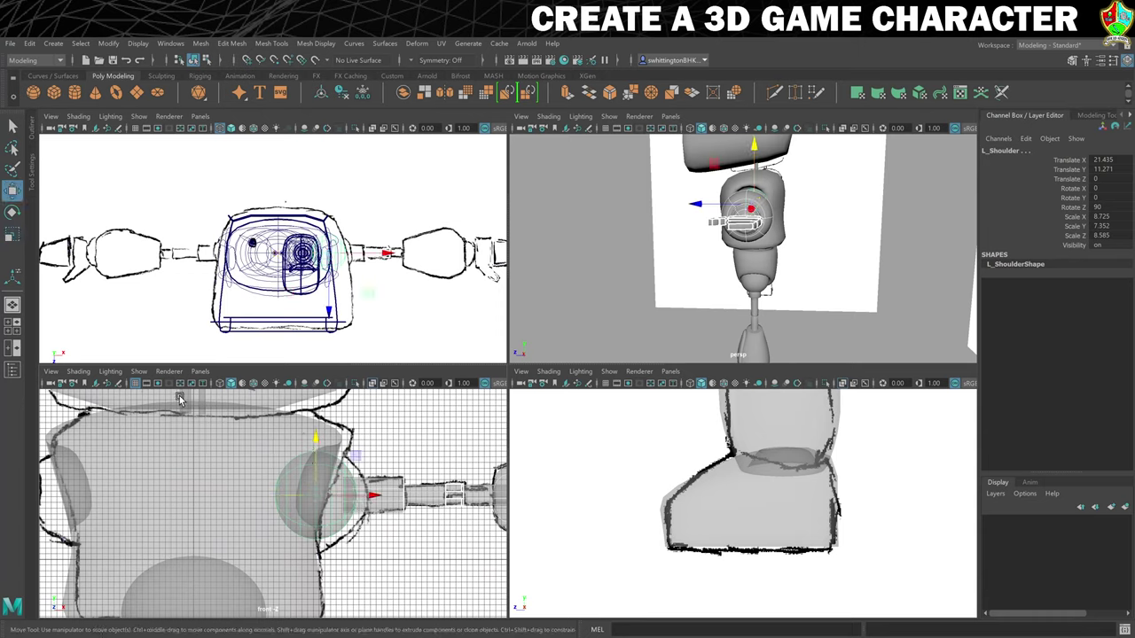
left_click(134, 383)
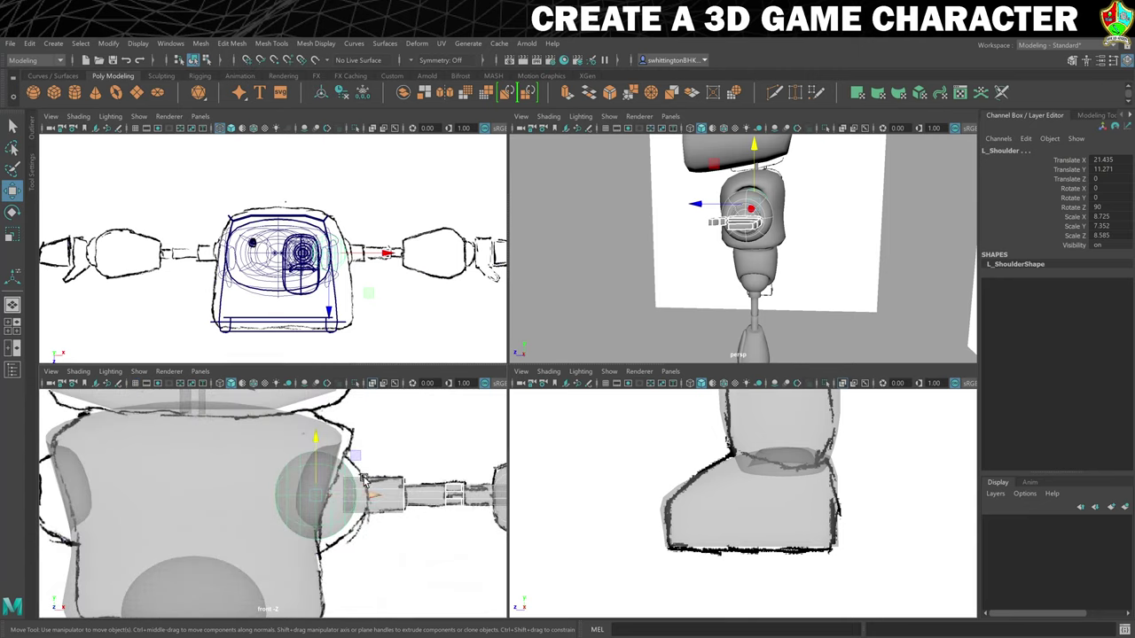
left_click_drag(355, 456, 360, 451)
middle_click_drag(360, 450, 354, 445)
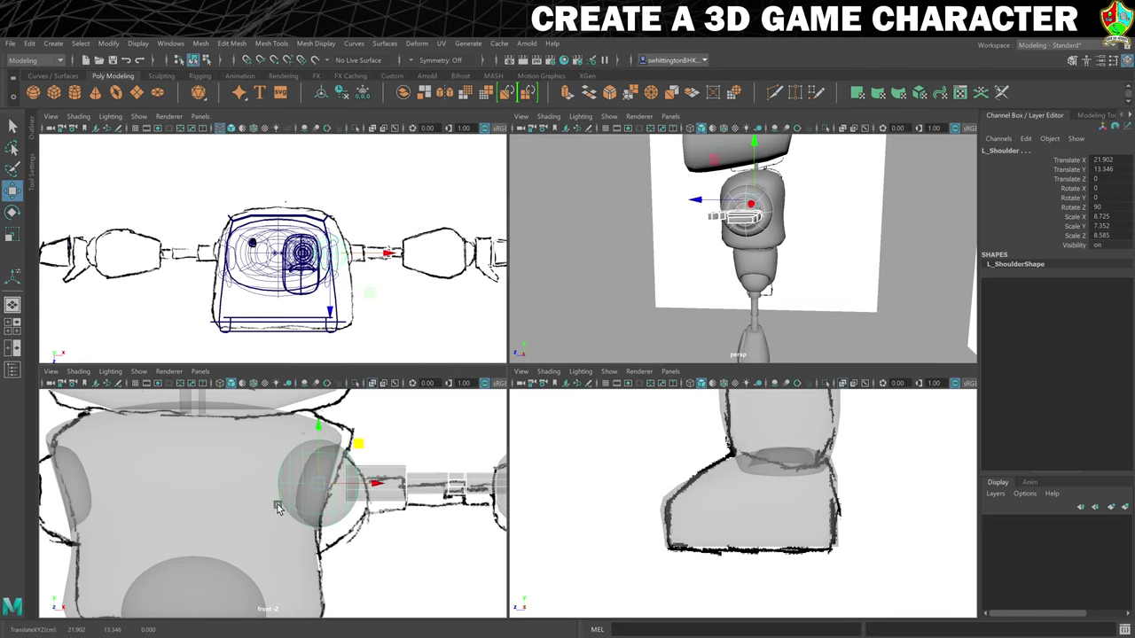
Align the left arm and shoulder with the side view sketch at a Translate Z of about 1.56.
scroll(762, 233, "down", 5)
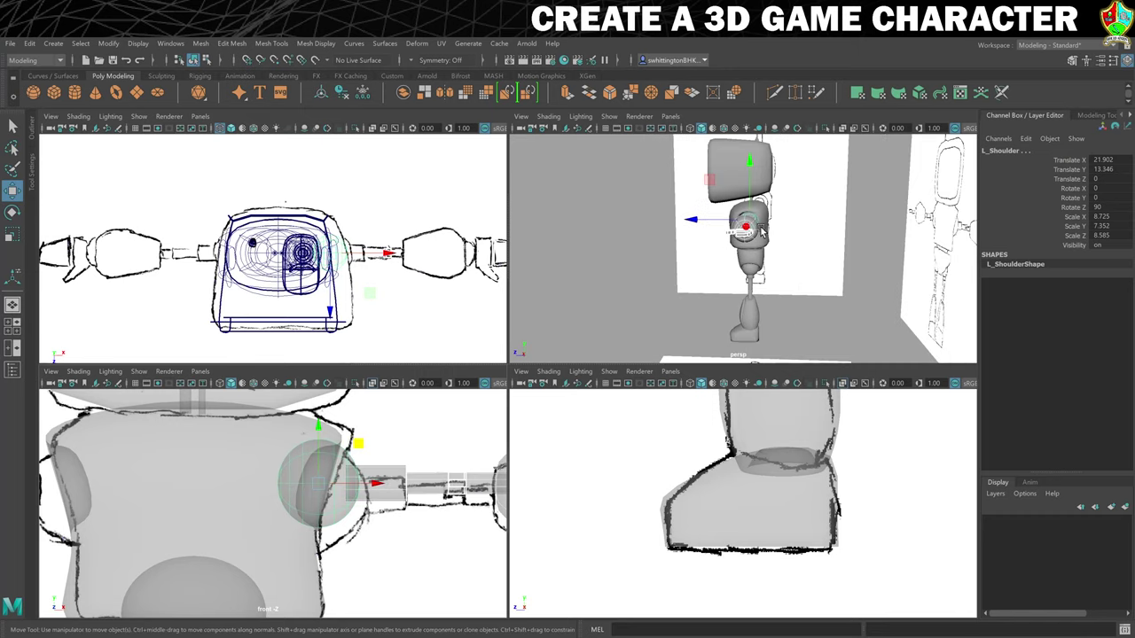
scroll(758, 230, "up", 4)
scroll(734, 485, "down", 3)
scroll(733, 484, "down", 3)
key("f")
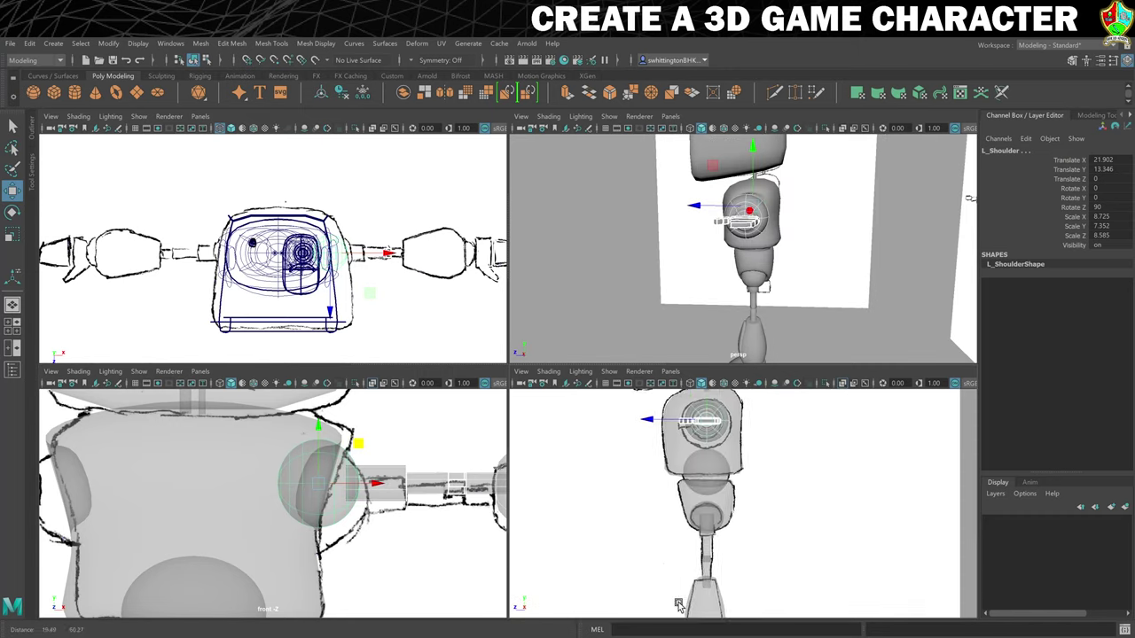
scroll(658, 230, "up", 4)
left_click_drag(659, 231, 747, 244, "alt")
middle_click_drag(656, 192, 724, 294, "alt")
left_click_drag(724, 294, 703, 269, "alt")
left_click_drag(947, 225, 820, 309, "alt")
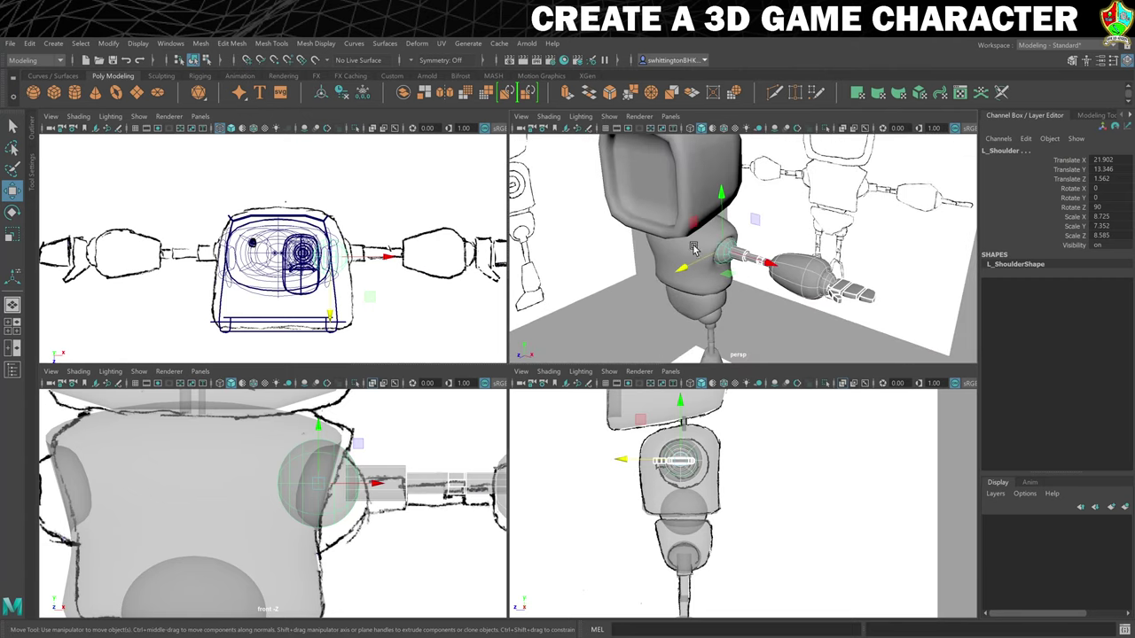
Move the left hand's segments closer together to close the gaps between them.
scroll(860, 260, "up", 5)
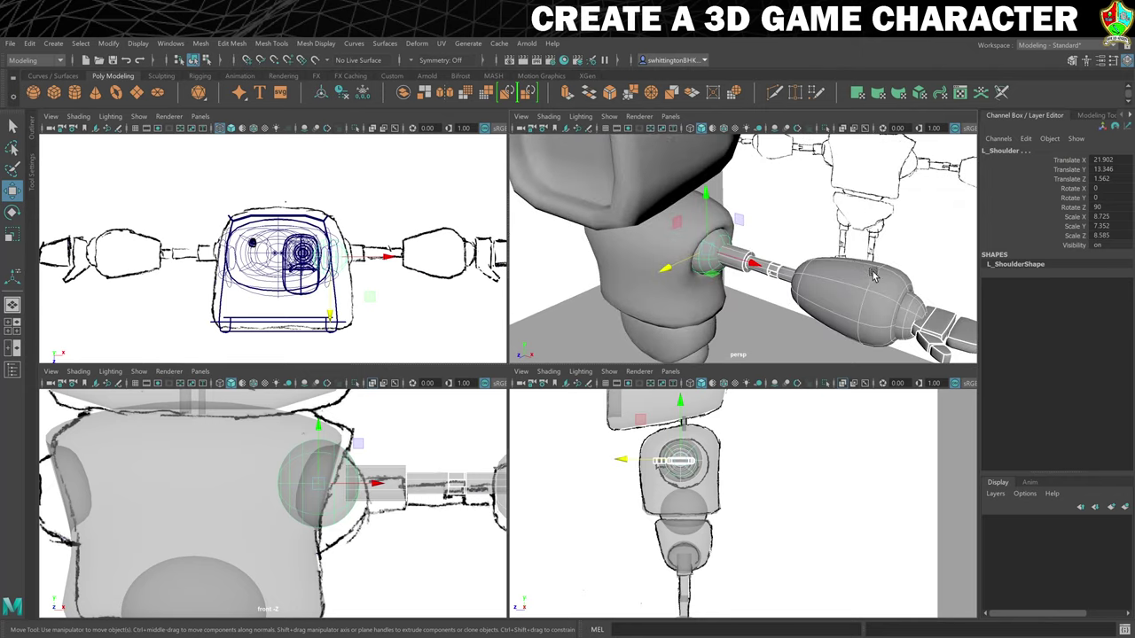
middle_click_drag(872, 271, 746, 211, "alt")
left_click_drag(746, 211, 803, 286, "alt")
scroll(850, 269, "up", 5)
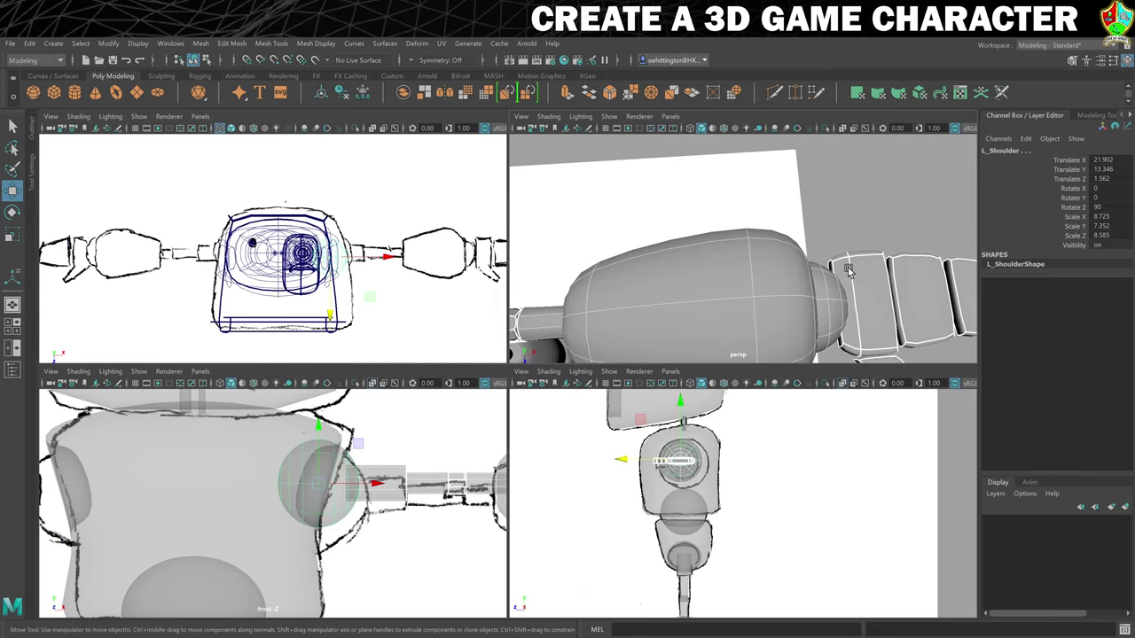
middle_click_drag(871, 283, 692, 208, "alt")
left_click(727, 176)
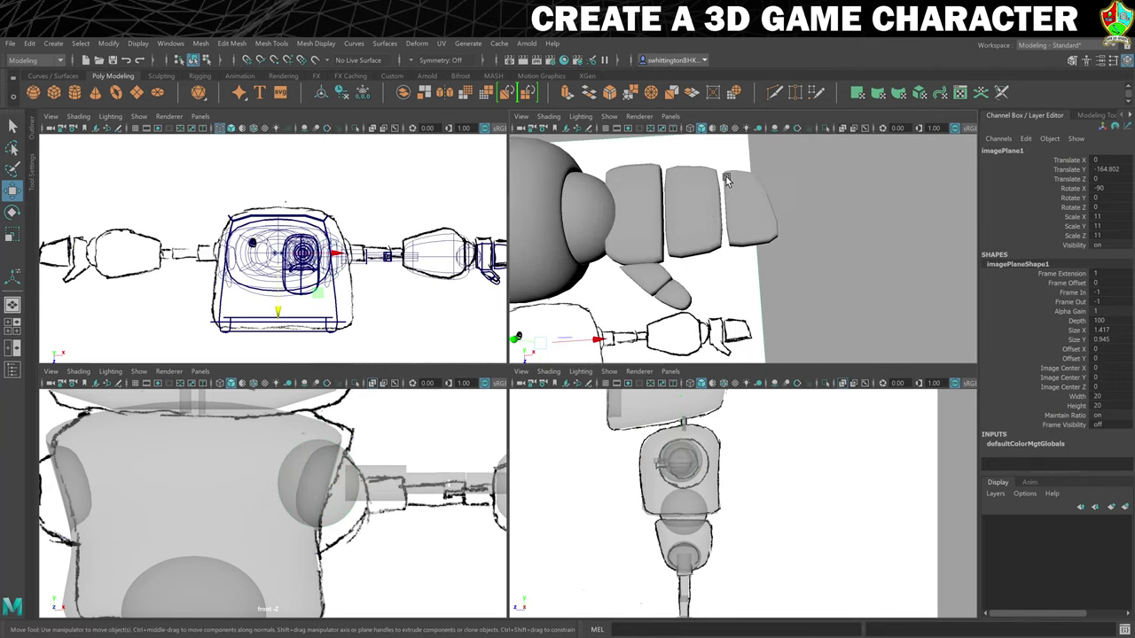
left_click(676, 209)
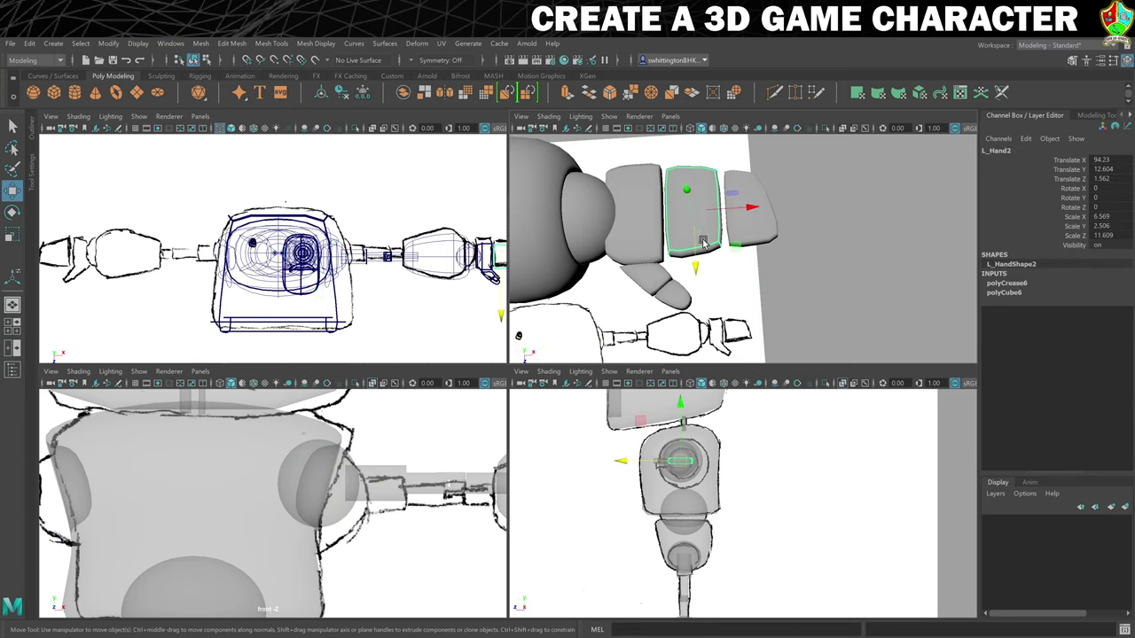
left_click_drag(725, 217, 798, 186, "alt")
left_click(768, 213)
Move both left thumb segments in against the hand, placing the tip at a Translate X of about 93.59, and clear the selection.
left_click_drag(638, 277, 686, 230, "alt")
left_click(717, 265)
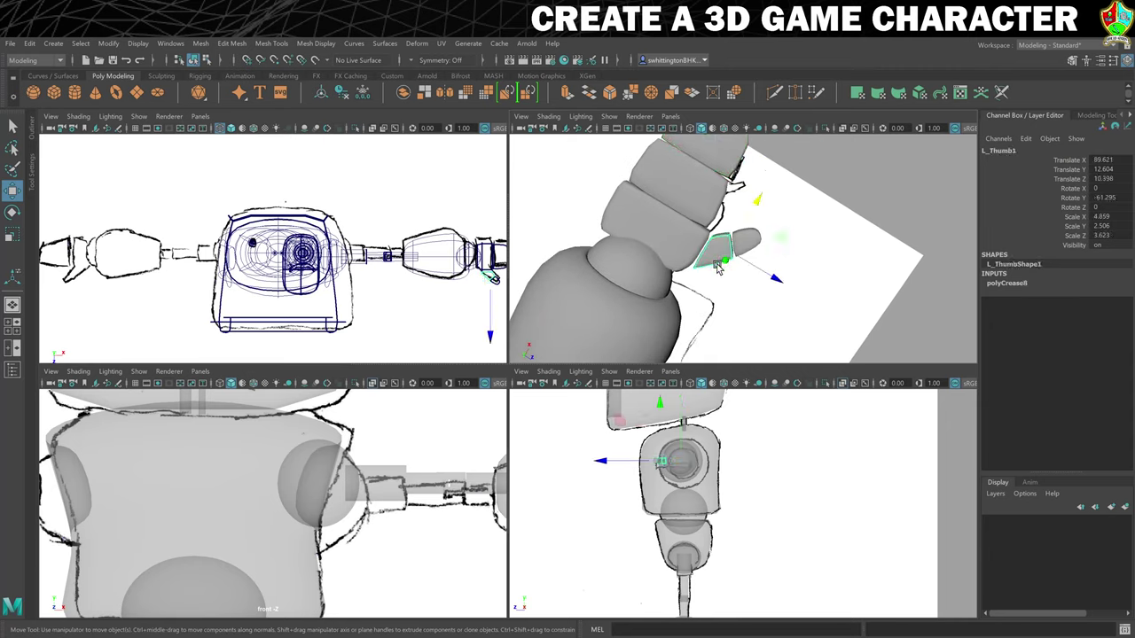
left_click_drag(773, 232, 822, 226)
left_click(748, 239)
middle_click_drag(823, 226, 821, 226)
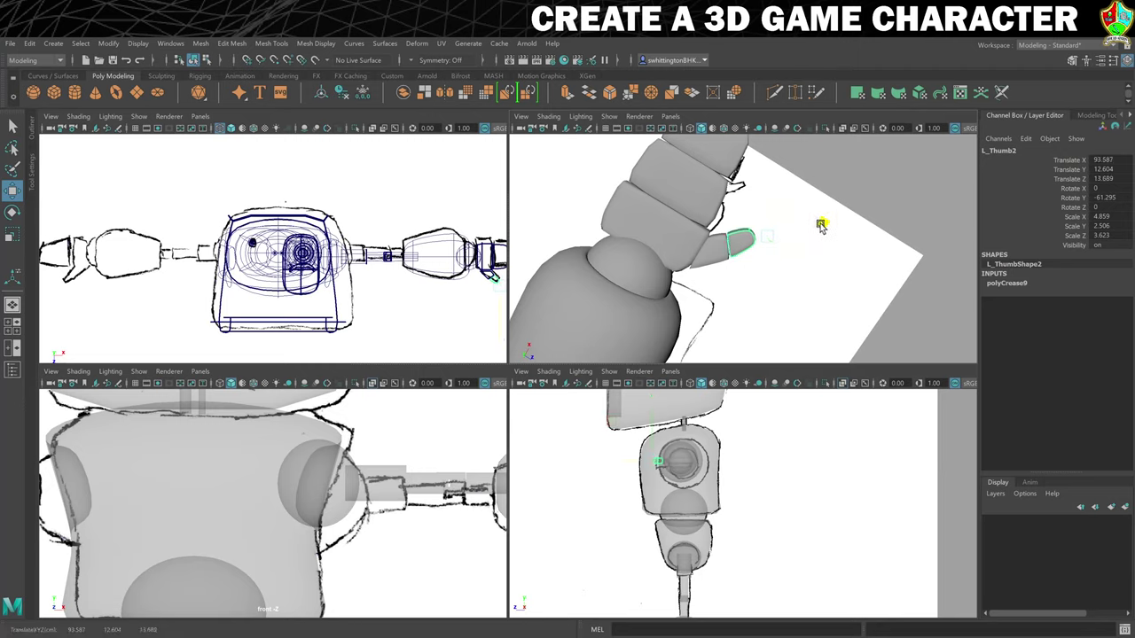
left_click(836, 253)
Rename the thin lower arm rod next to the forearm as L_LowerArm1.
left_click_drag(836, 253, 679, 245, "alt")
scroll(676, 245, "up", 3)
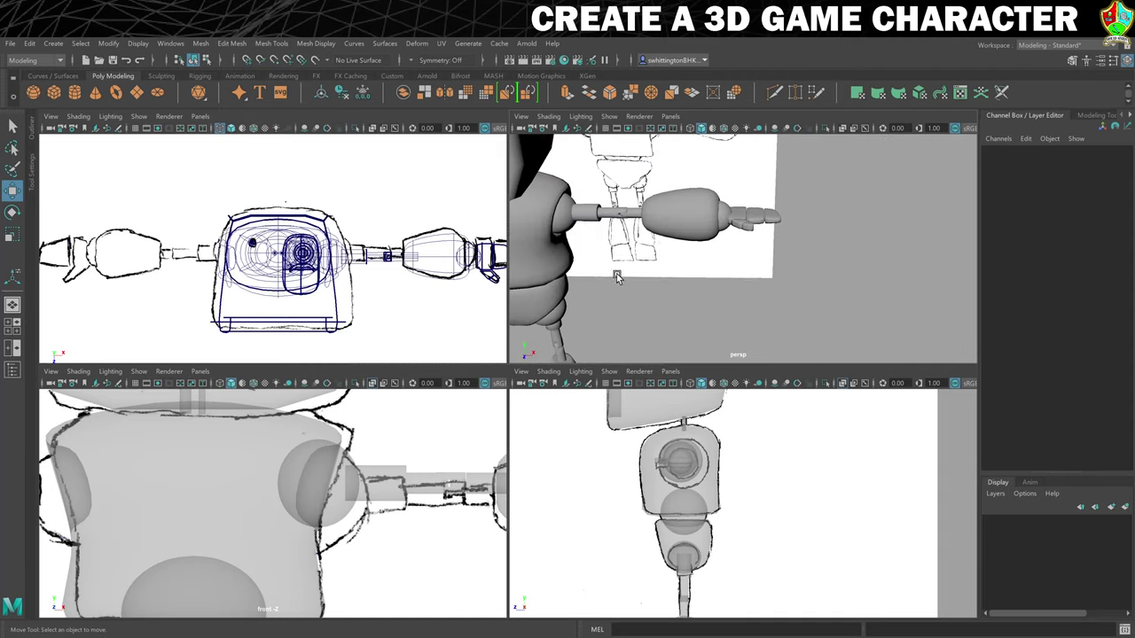
scroll(618, 277, "up", 5)
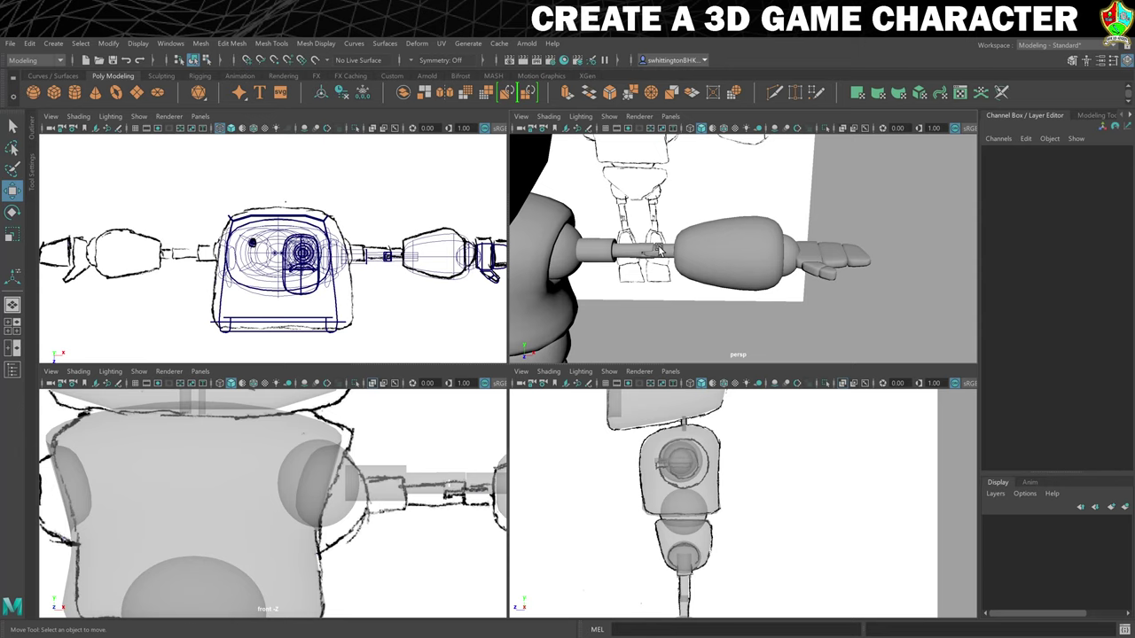
left_click(657, 252)
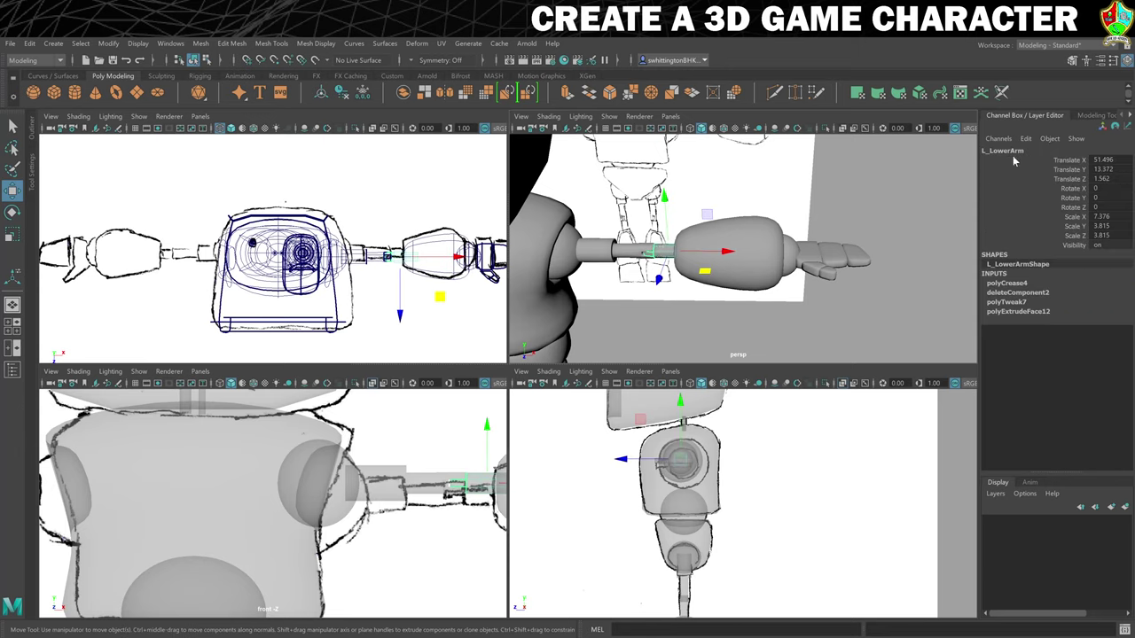
left_click(759, 245)
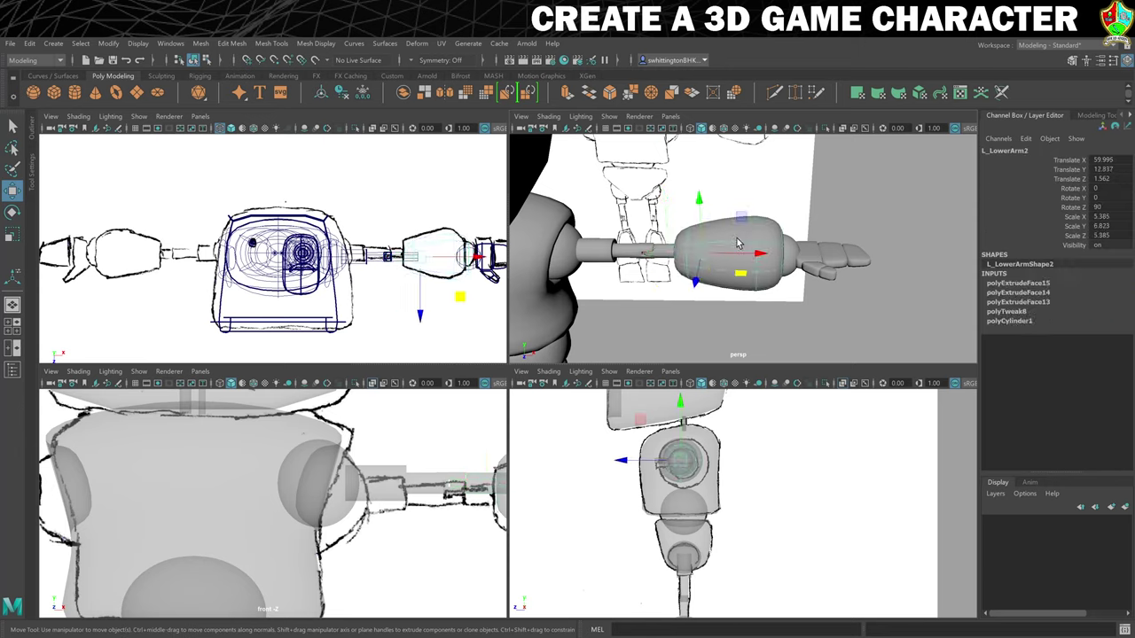
left_click(665, 254)
left_click(1016, 153)
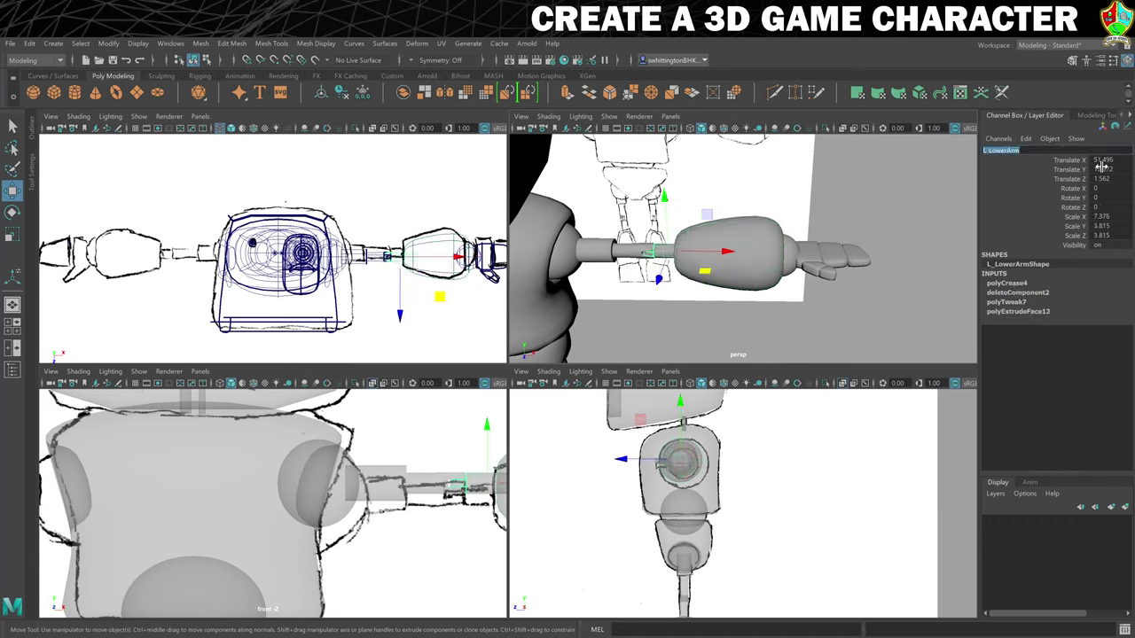
key("Right")
type("1")
key("Return")
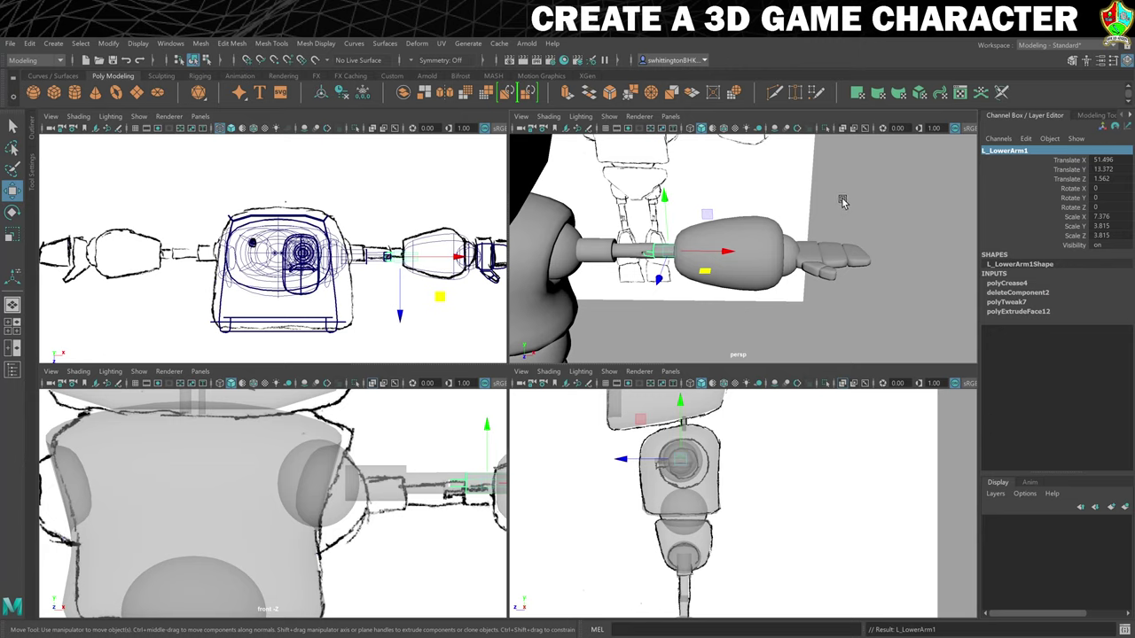
Select all of the robot's parts, switch them to unsmoothed display and clear the selection.
scroll(843, 202, "down", 3)
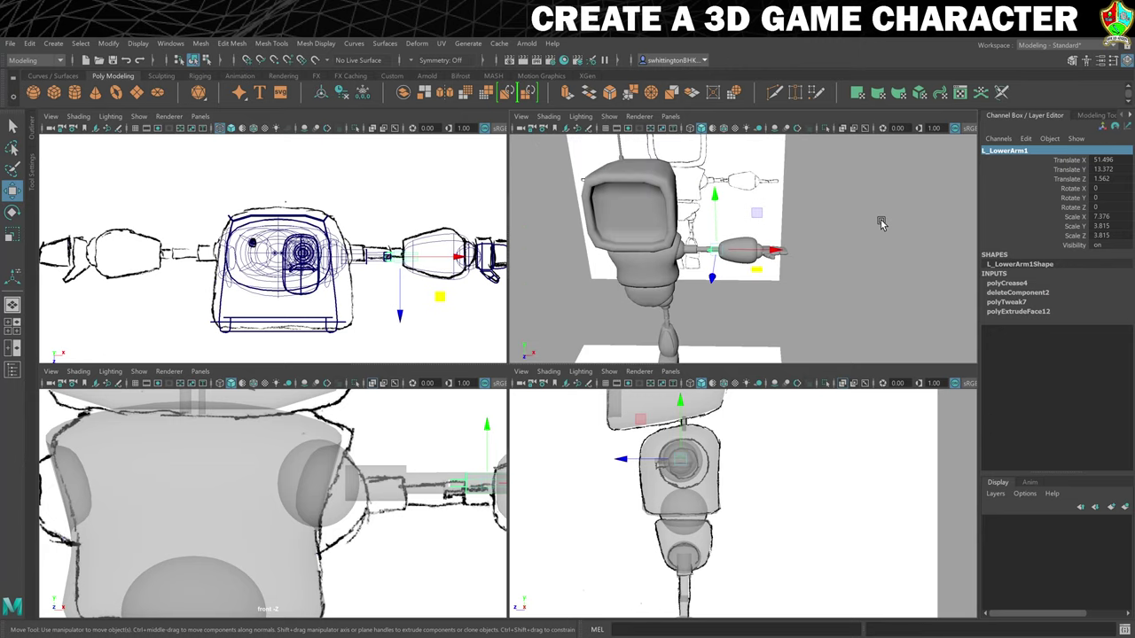
left_click_drag(881, 223, 861, 219, "alt")
scroll(851, 219, "down", 4)
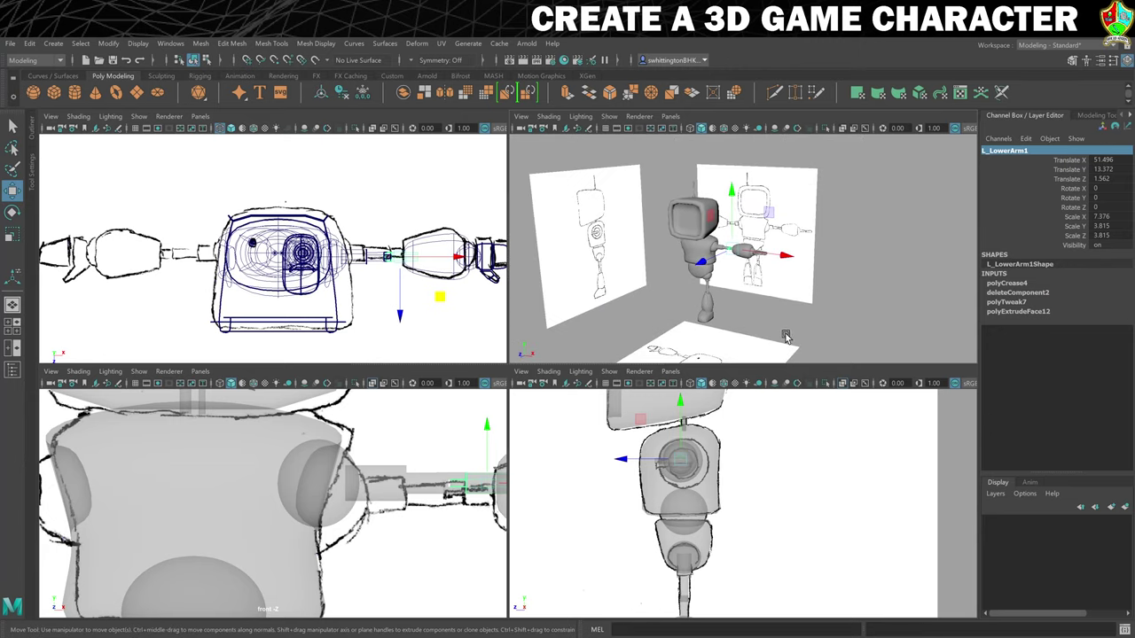
left_click_drag(786, 336, 811, 351)
key("1")
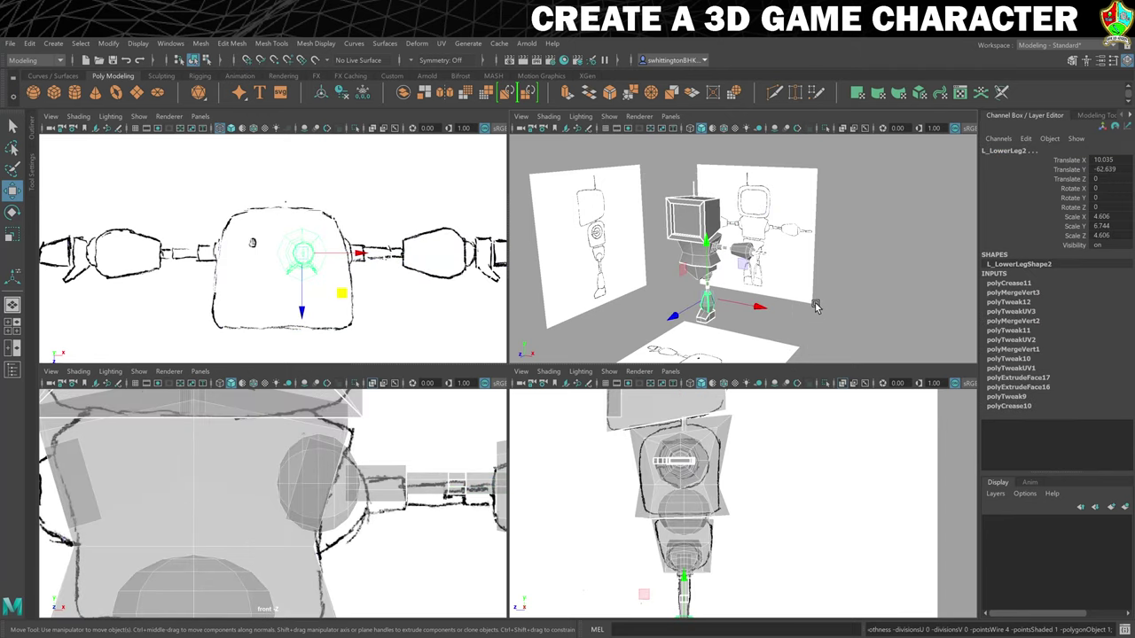
scroll(832, 296, "up", 2)
left_click(836, 297)
scroll(820, 291, "down", 2)
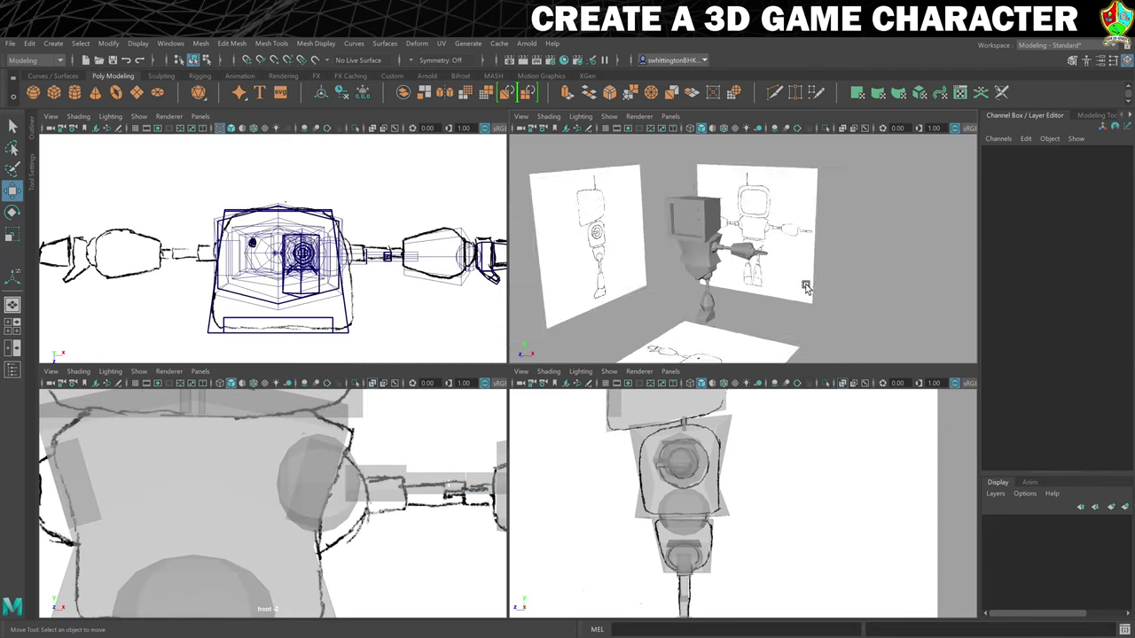
scroll(789, 276, "up", 2)
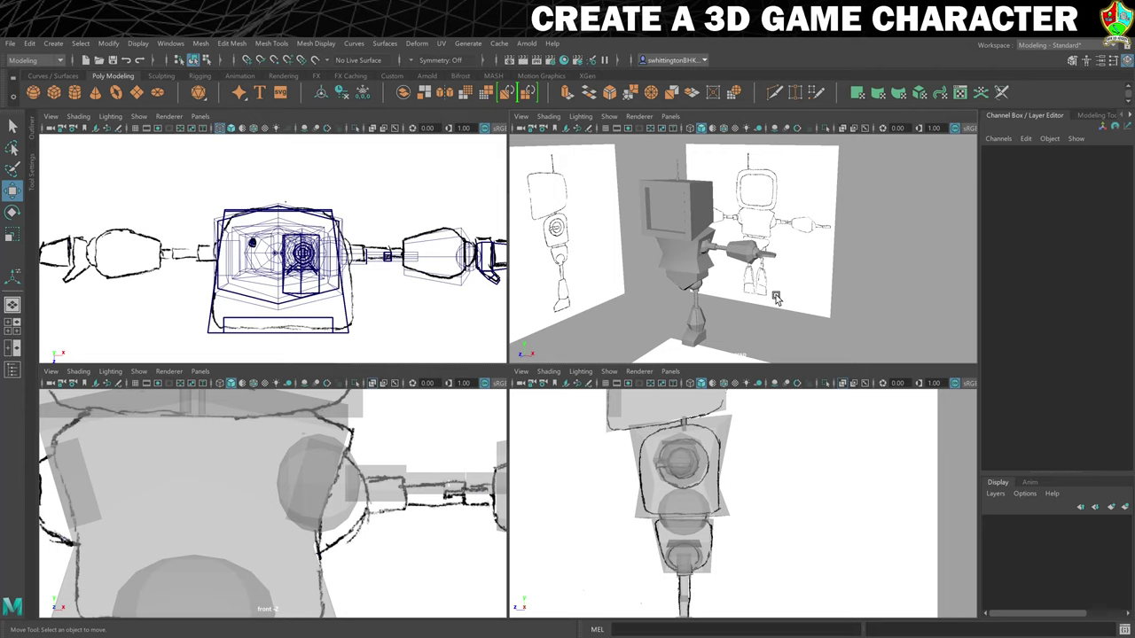
Select the robot's head, show the perspective view on its own and apply Smooth to the head mesh.
scroll(799, 248, "up", 3)
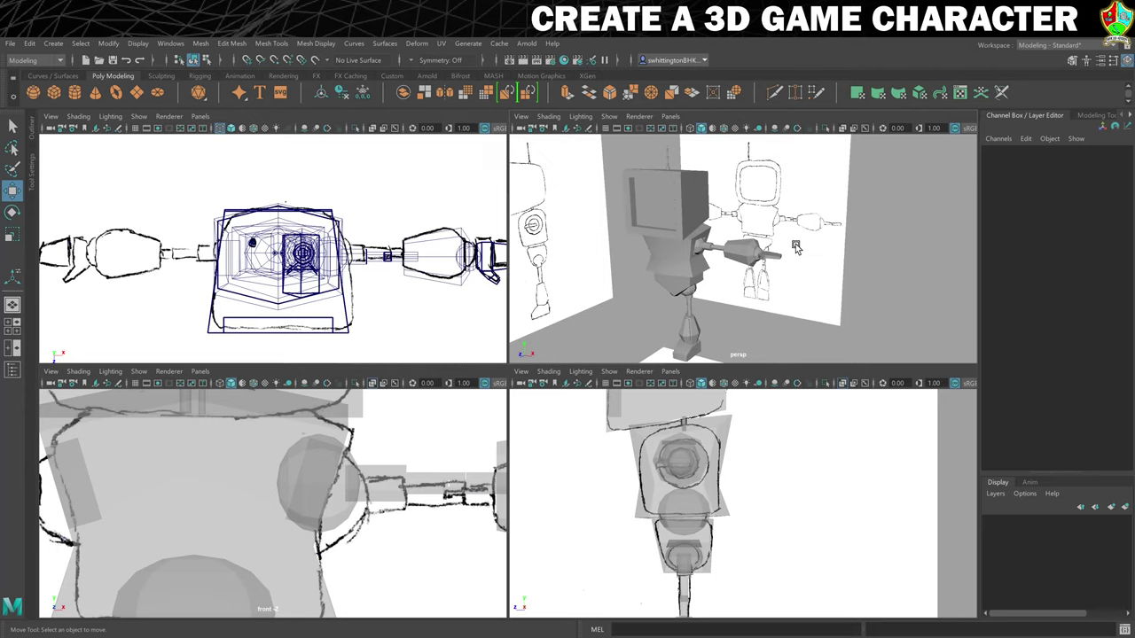
left_click(668, 169)
scroll(770, 278, "up", 1)
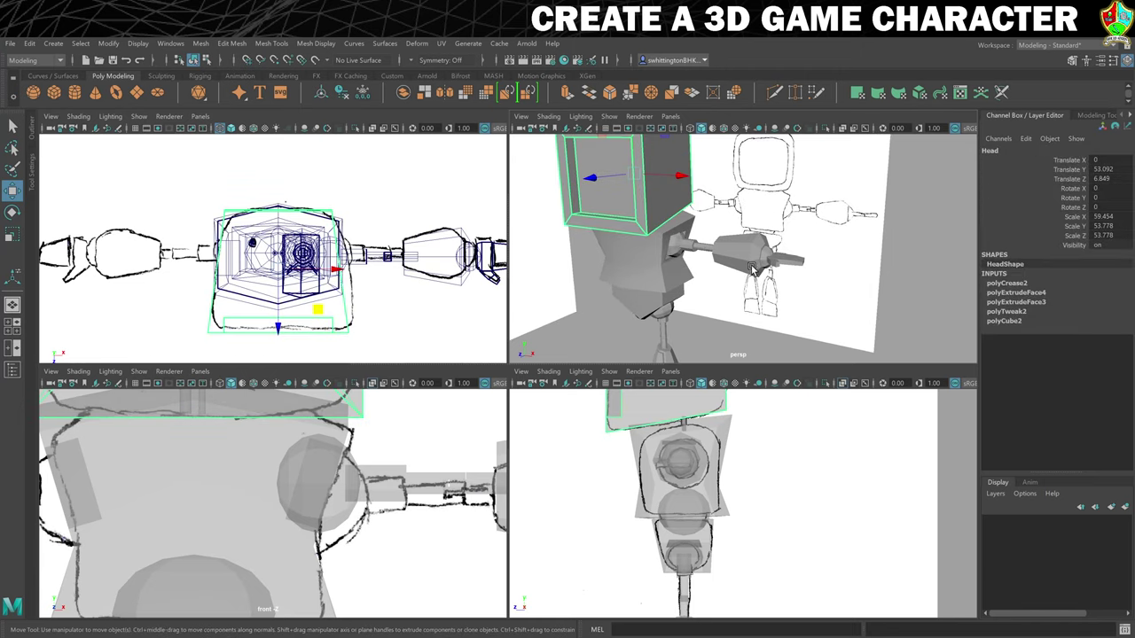
middle_click_drag(771, 278, 861, 319, "alt")
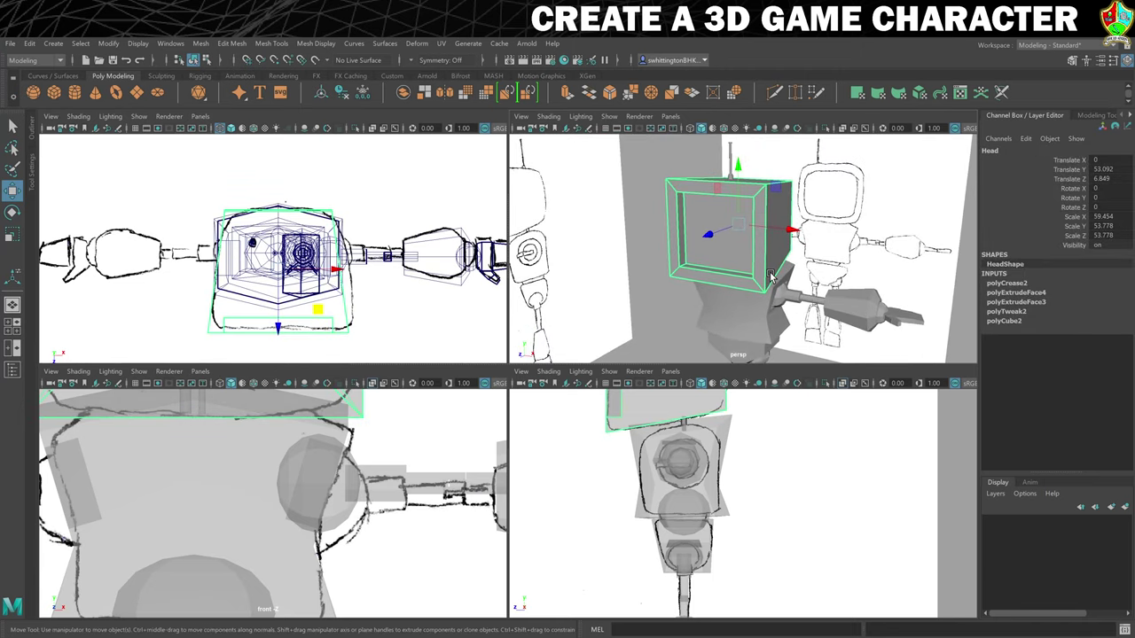
key("space")
scroll(761, 288, "down", 5)
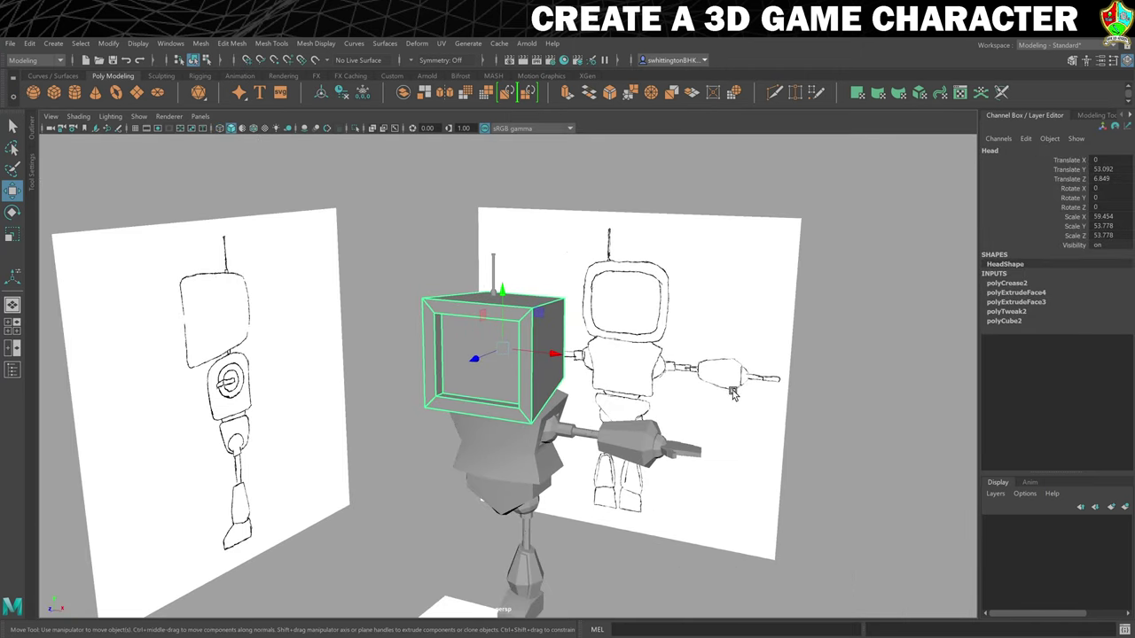
left_click_drag(733, 394, 571, 298, "alt")
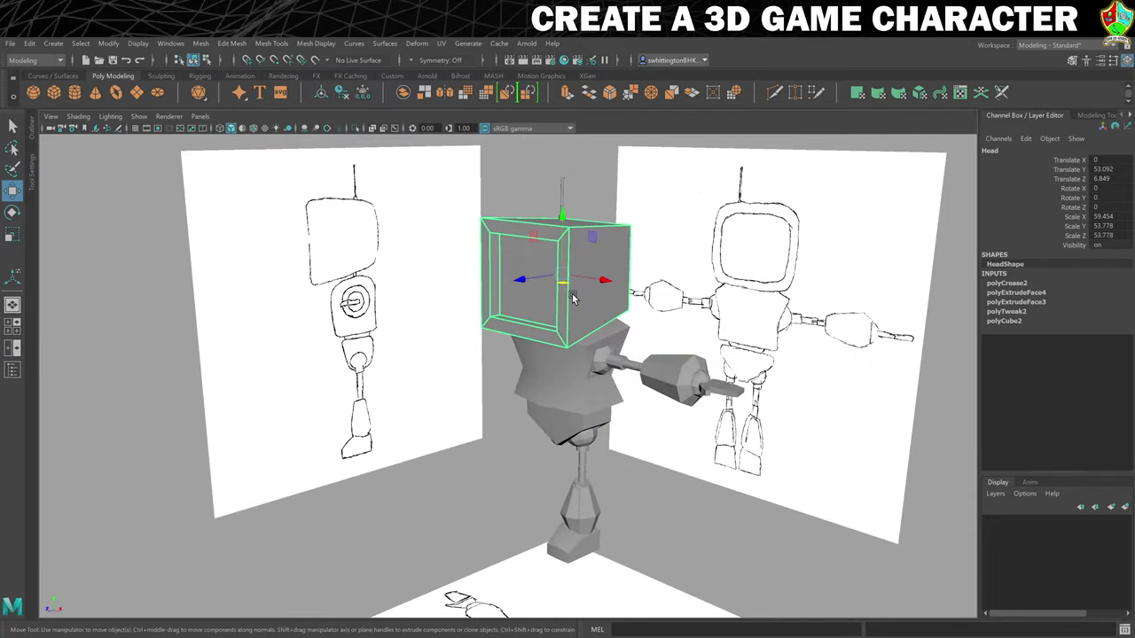
left_click(202, 44)
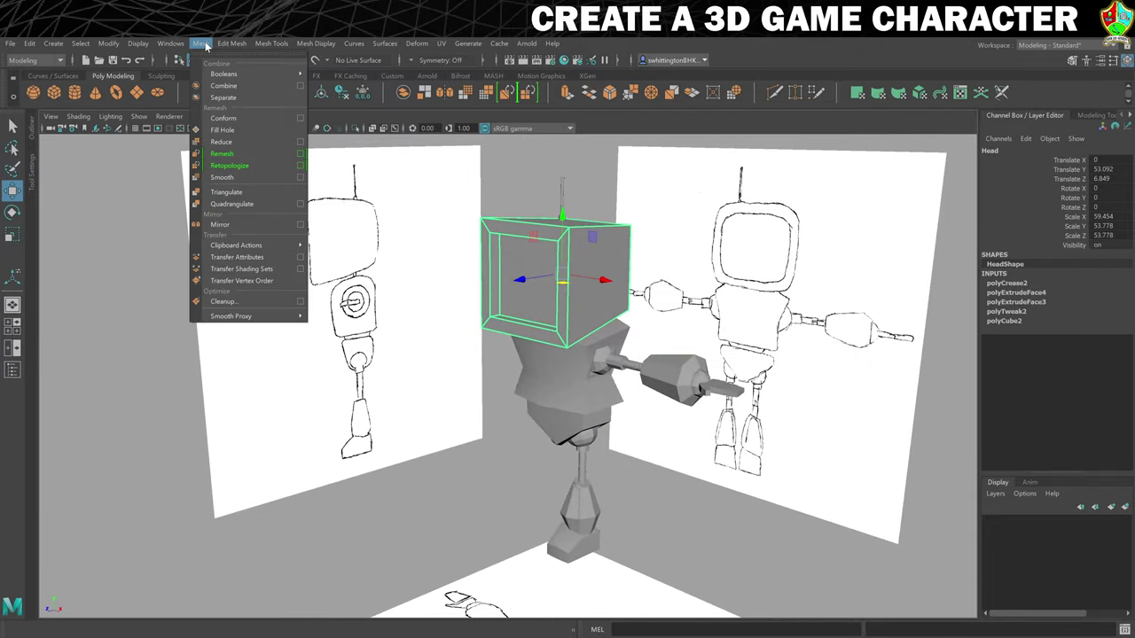
left_click(252, 178)
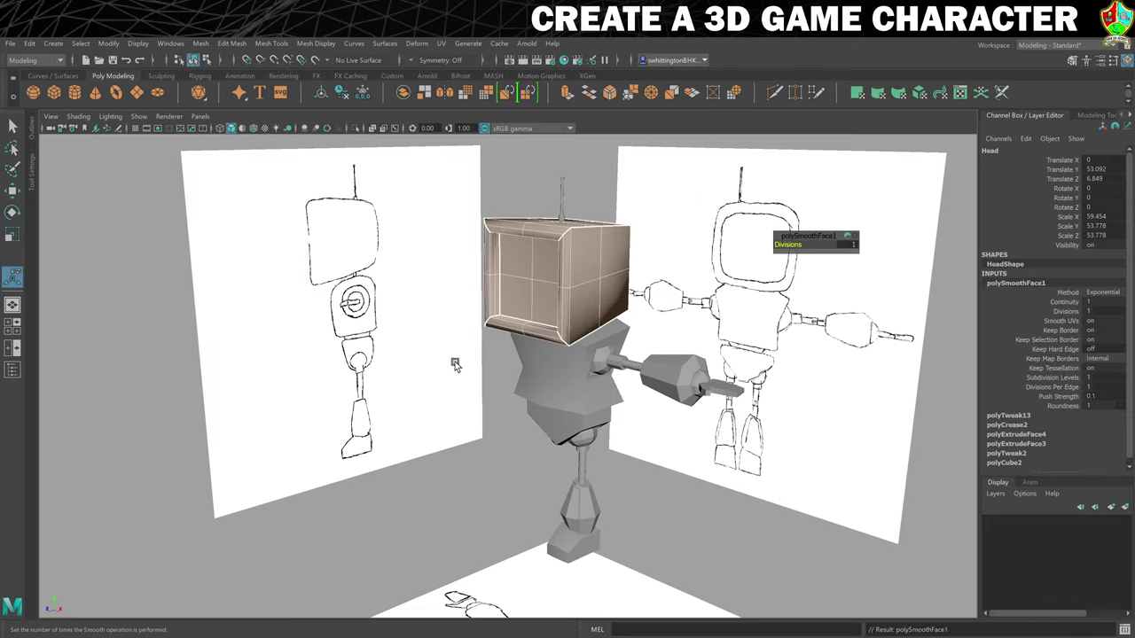
left_click_drag(455, 365, 502, 364, "alt")
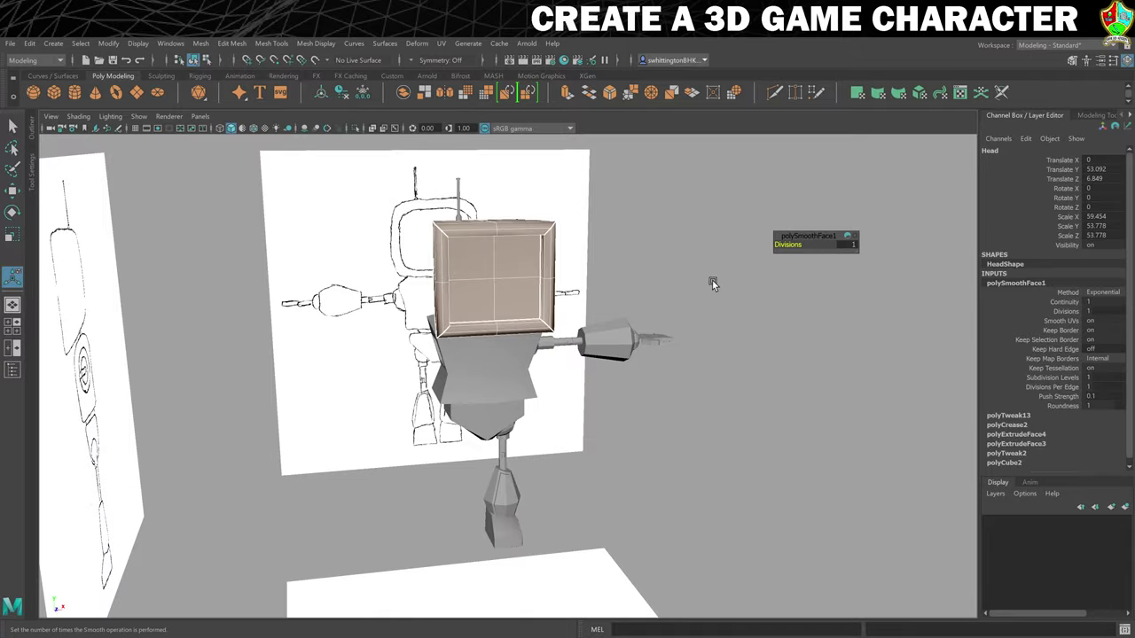
left_click_drag(712, 280, 679, 284, "alt")
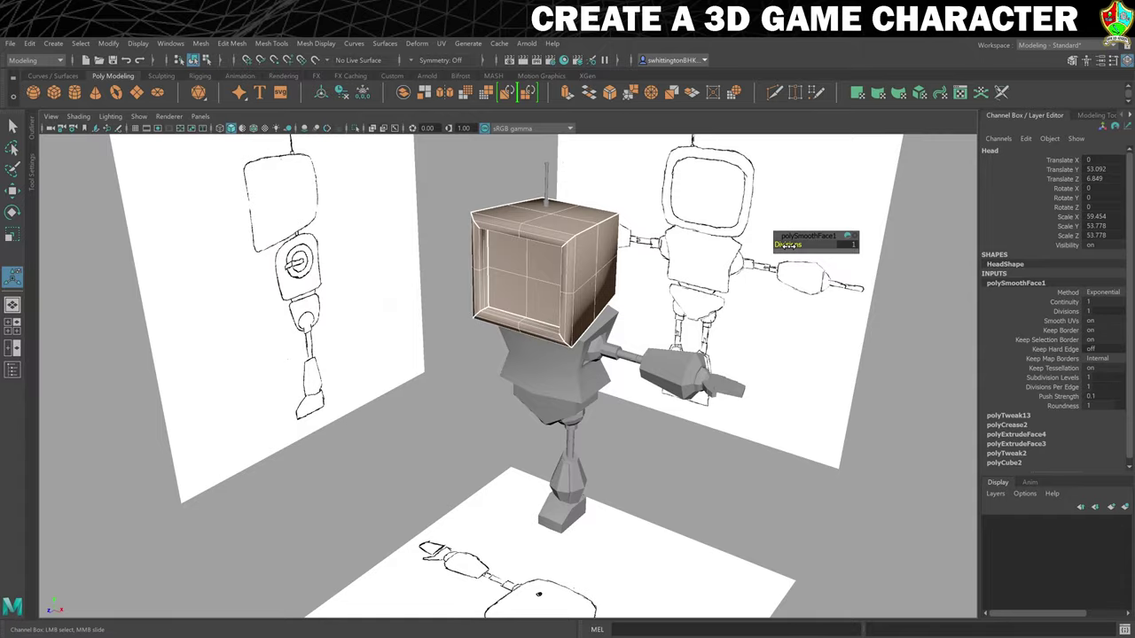
Raise the head's smoothing divisions to 3 and clear the selection.
left_click_drag(787, 245, 796, 245)
mouse_move(685, 303)
left_mouse_down("alt")
mouse_move(757, 291)
mouse_move(672, 284)
mouse_move(667, 299)
mouse_move(652, 296)
mouse_move(691, 298)
left_mouse_up("alt")
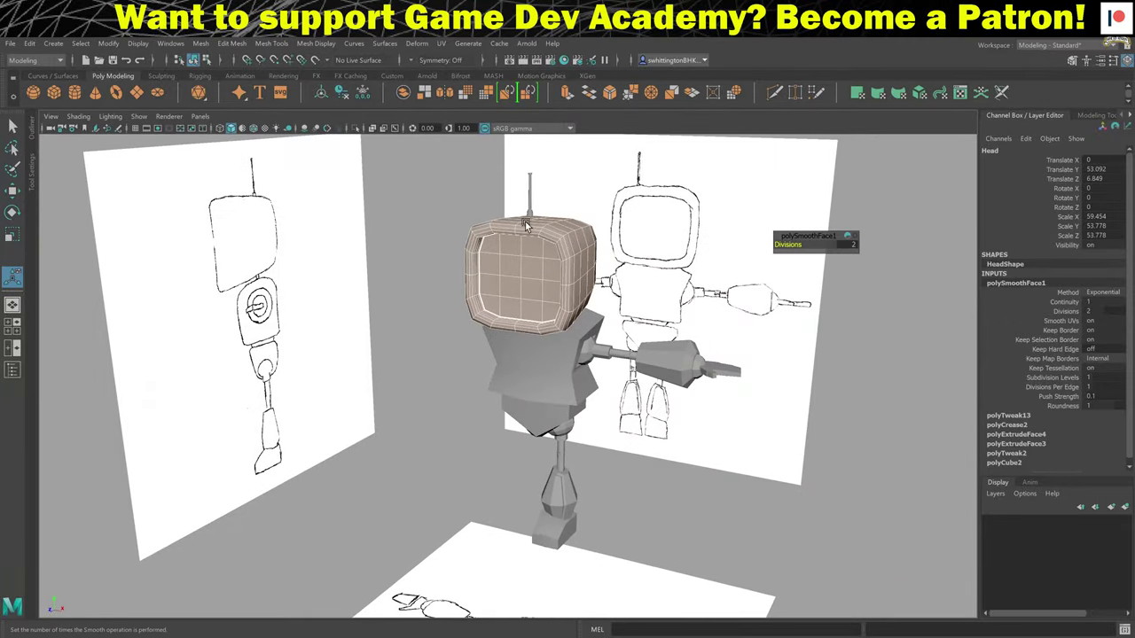
left_click_drag(786, 246, 793, 246)
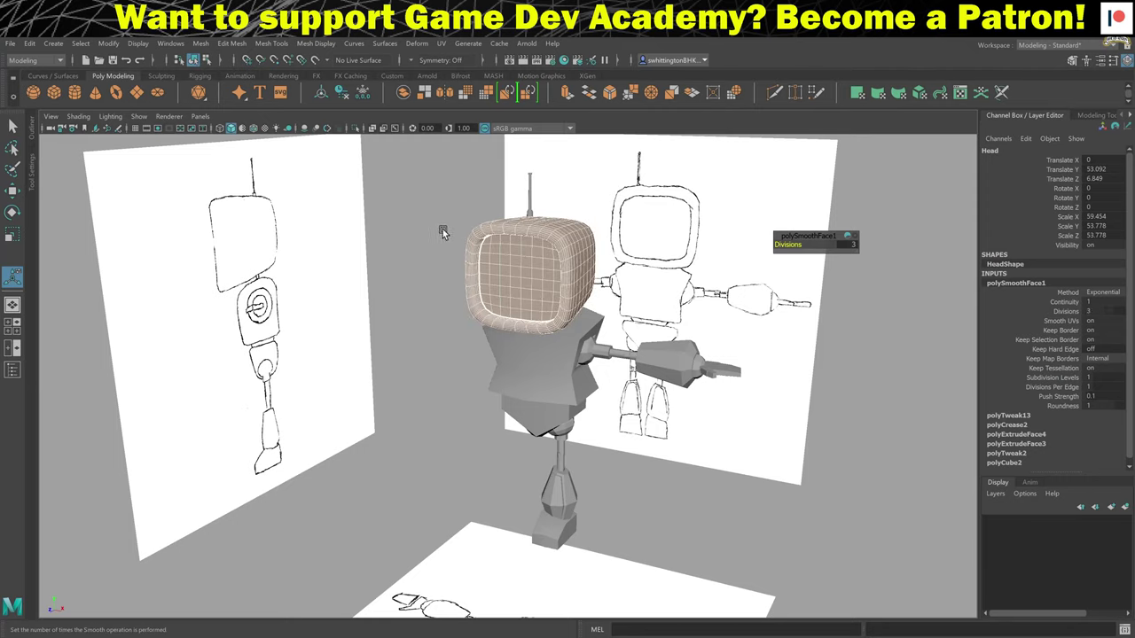
left_click(415, 270)
left_click_drag(415, 270, 396, 290, "alt")
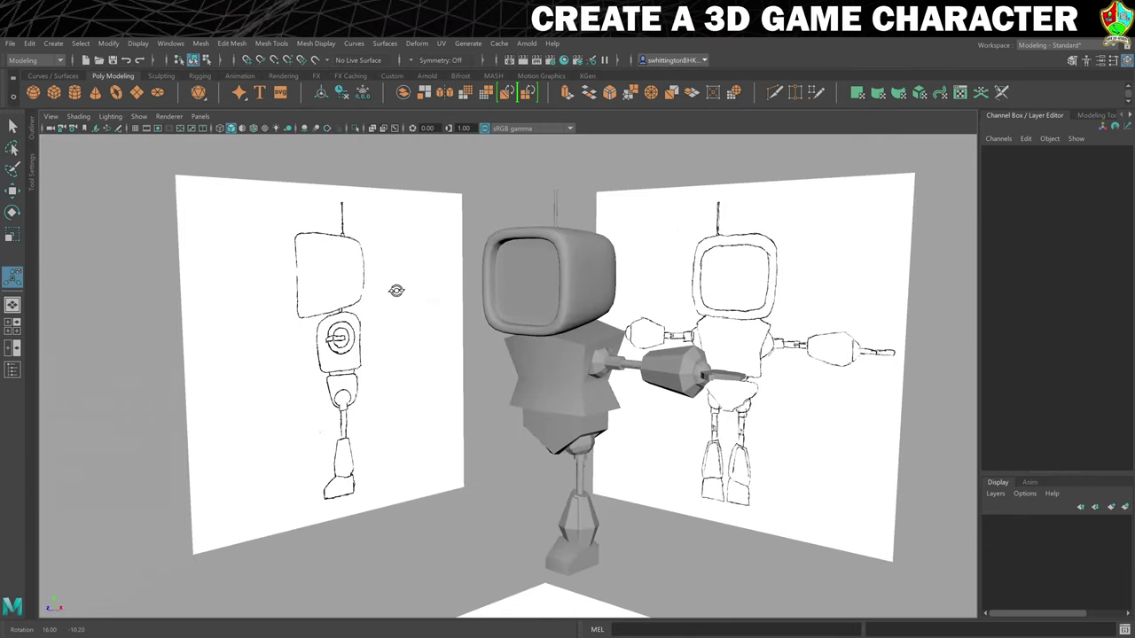
Smooth the torso with 2 divisions and clear the selection.
left_click(558, 367)
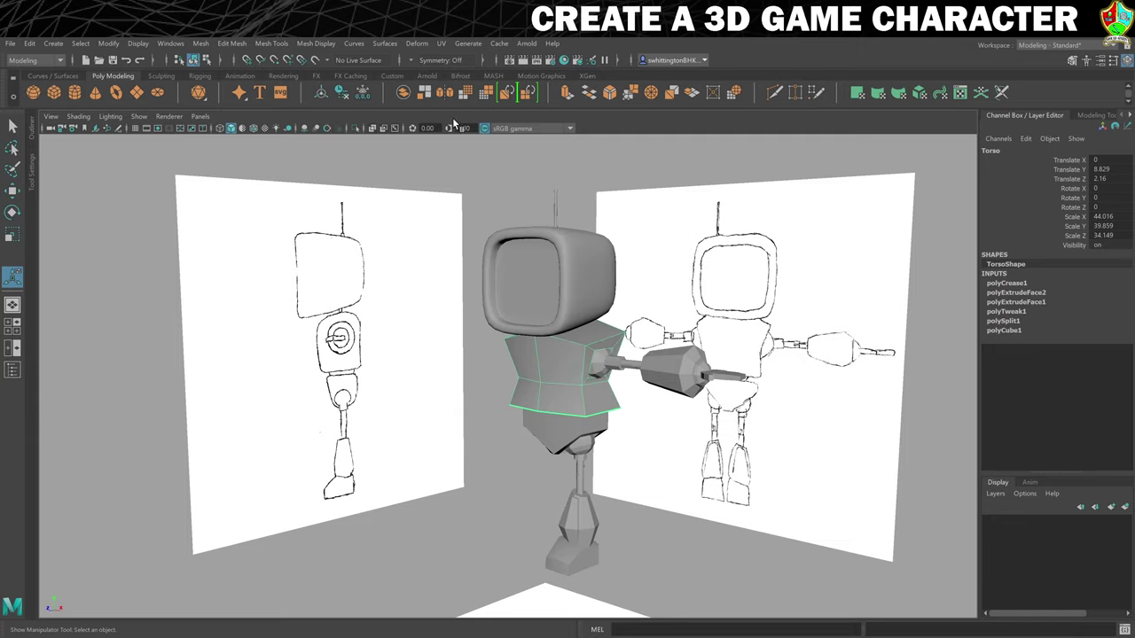
left_click(464, 93)
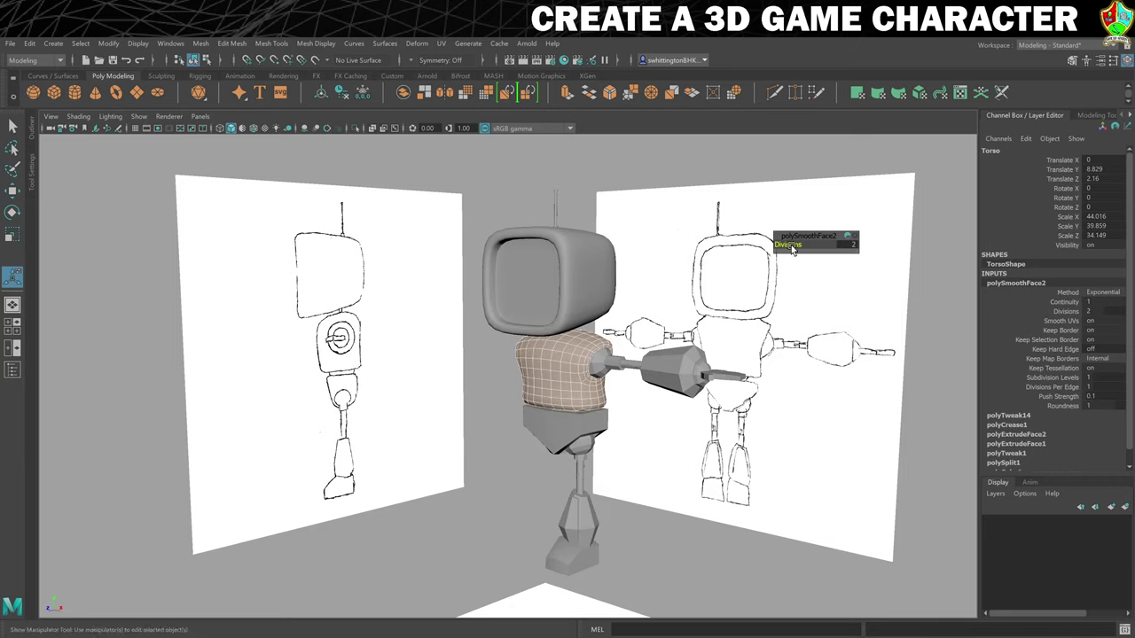
left_click(494, 340)
Smooth the left shoulder and left wrist spheres one after the other.
scroll(498, 341, "up", 3)
left_click_drag(501, 342, 523, 346, "alt")
scroll(588, 335, "up", 2)
left_click(600, 341)
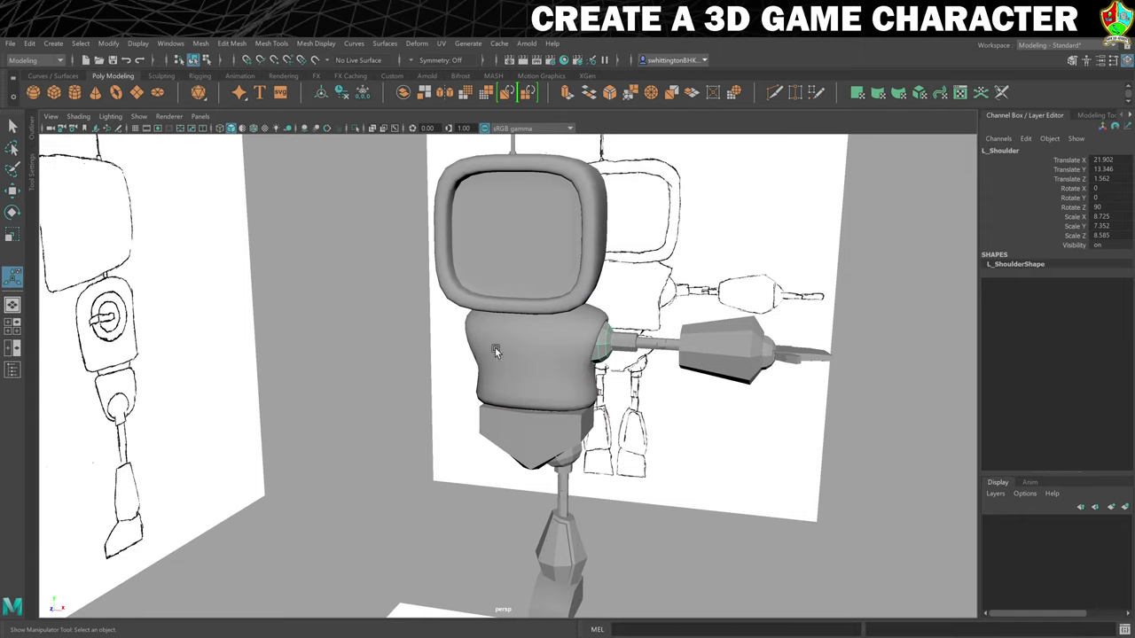
left_click(465, 93)
left_click(769, 353)
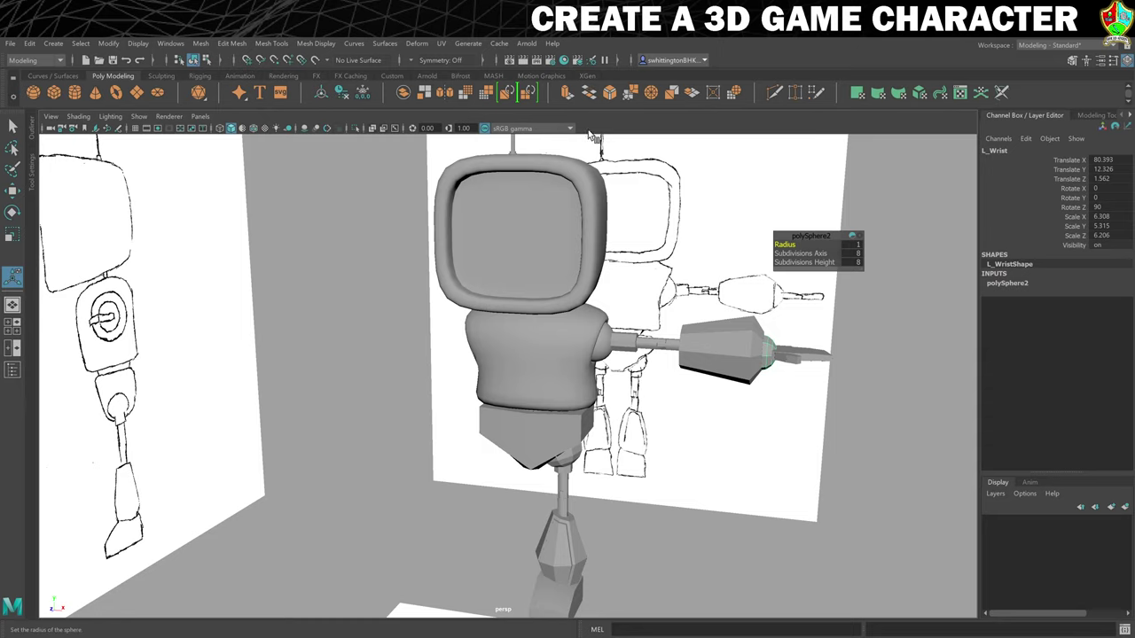
left_click(464, 93)
Smooth the left upper arm rod with 2 divisions.
scroll(518, 191, "up", 2)
left_click_drag(611, 196, 575, 280, "alt")
left_click(573, 300)
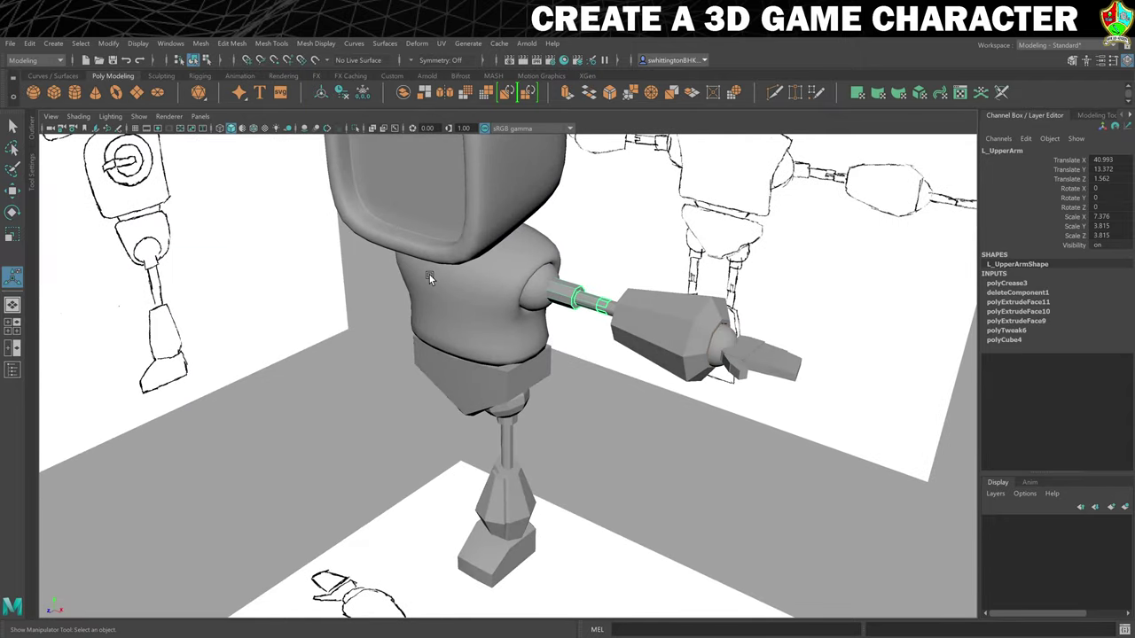
key("g")
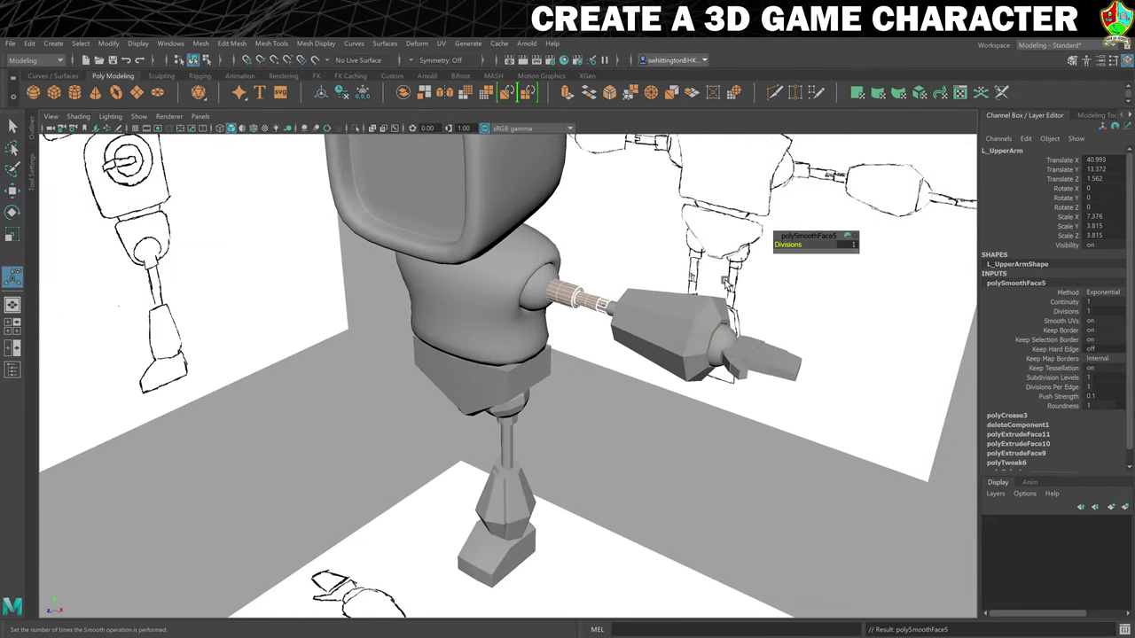
left_click_drag(790, 247, 798, 248)
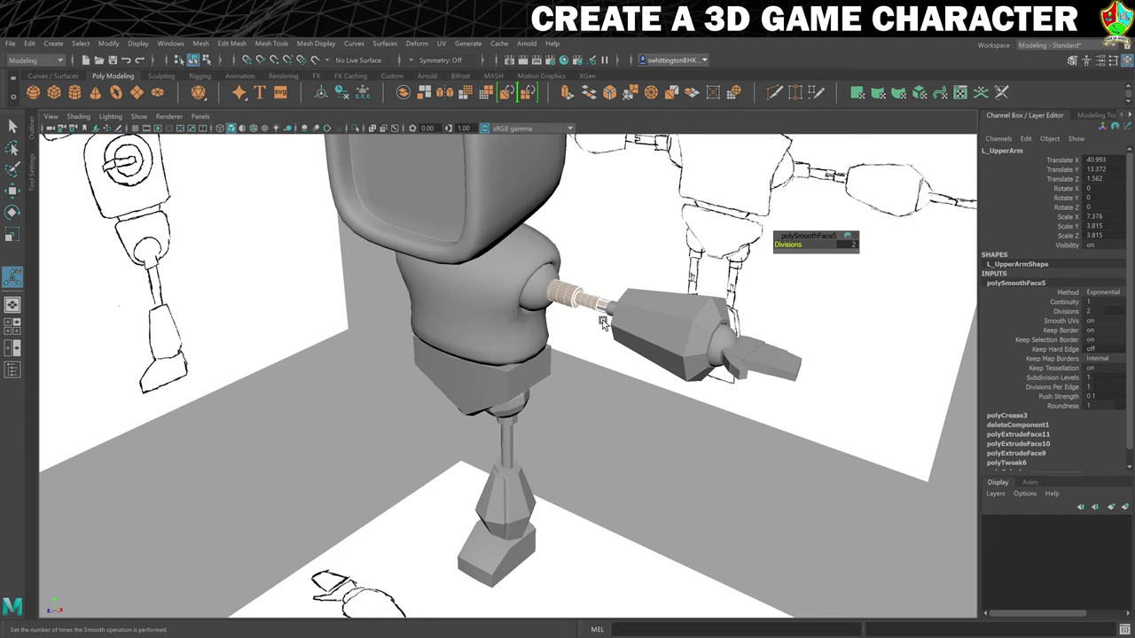
Smooth the thin L_LowerArm1 rod next to the forearm and clear the selection.
left_click_drag(552, 329, 597, 333, "alt")
left_click(576, 299)
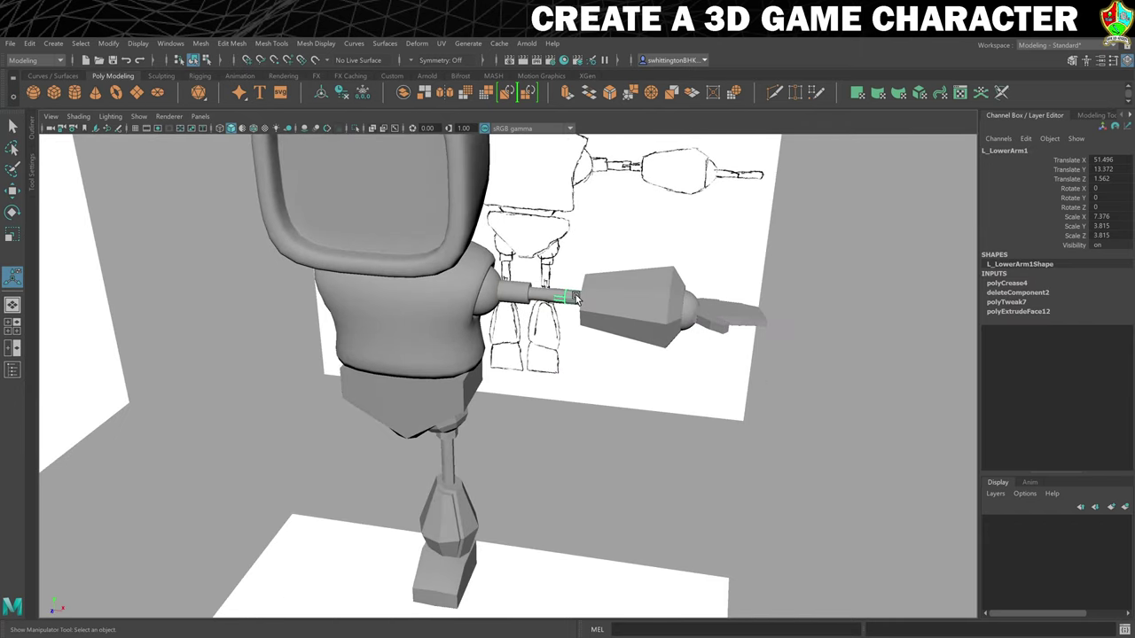
left_click(465, 94)
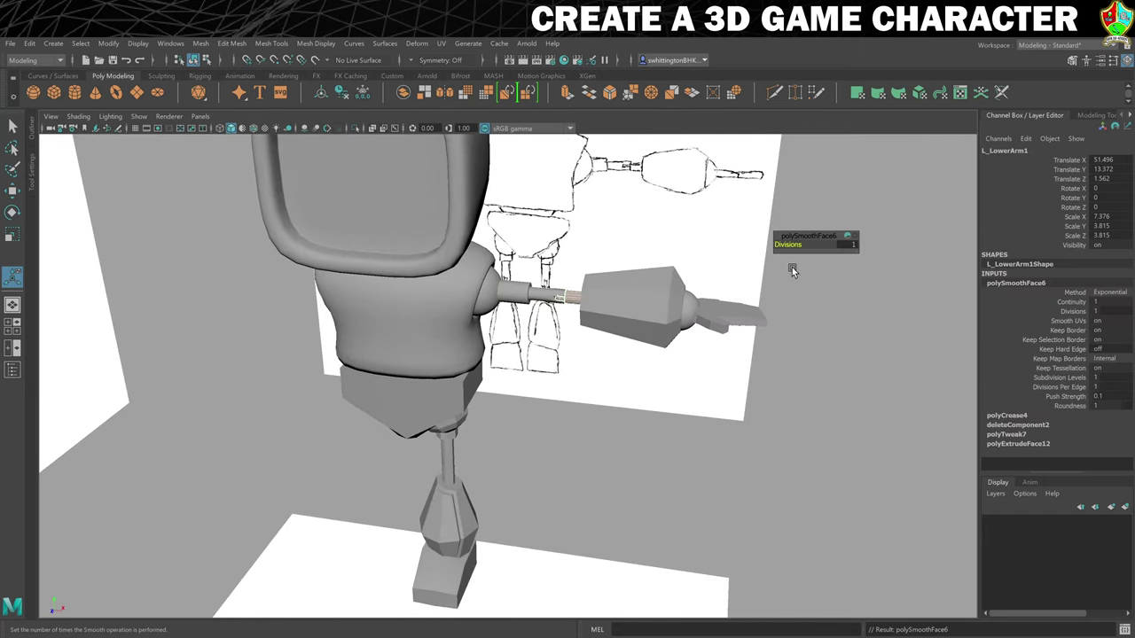
left_click(843, 347)
left_click_drag(842, 347, 621, 352, "alt")
right_click_drag(622, 352, 867, 379, "alt")
left_click_drag(868, 380, 809, 374, "alt")
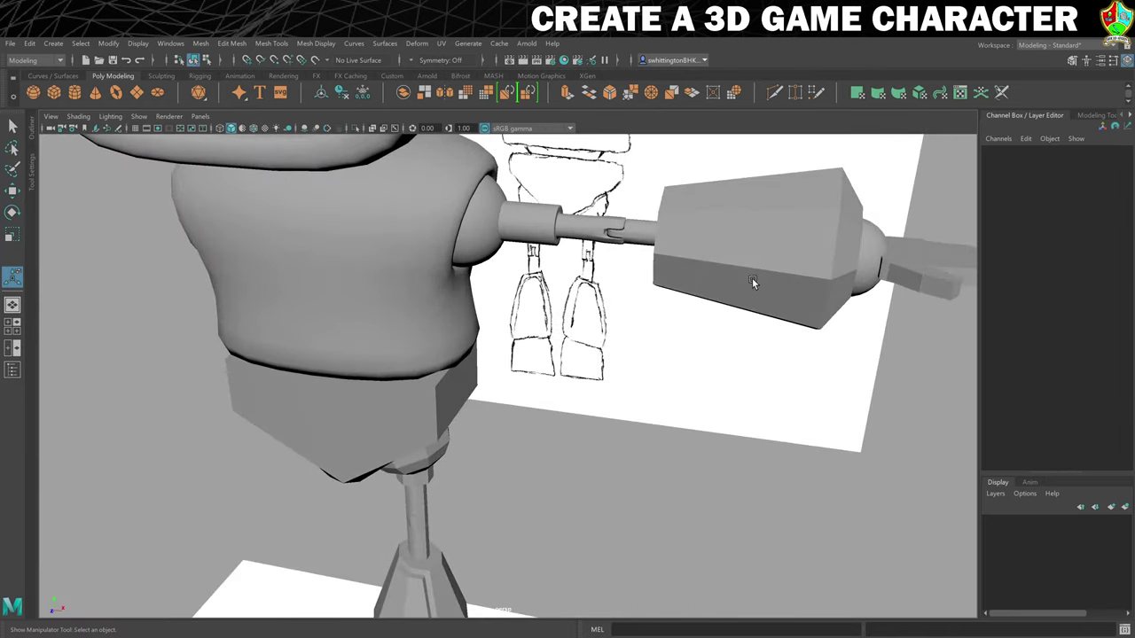
Smooth the bulky left forearm piece, L_LowerArm2, with 2 divisions.
left_click(752, 277)
scroll(767, 277, "down", 1)
left_click_drag(768, 280, 851, 364, "alt")
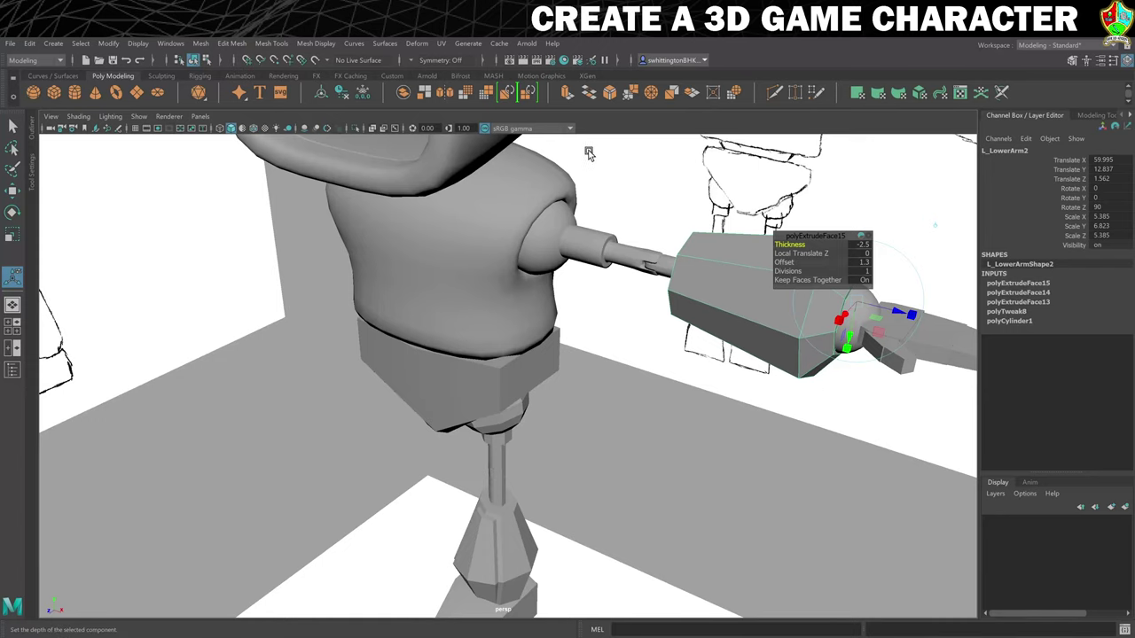
left_click(463, 95)
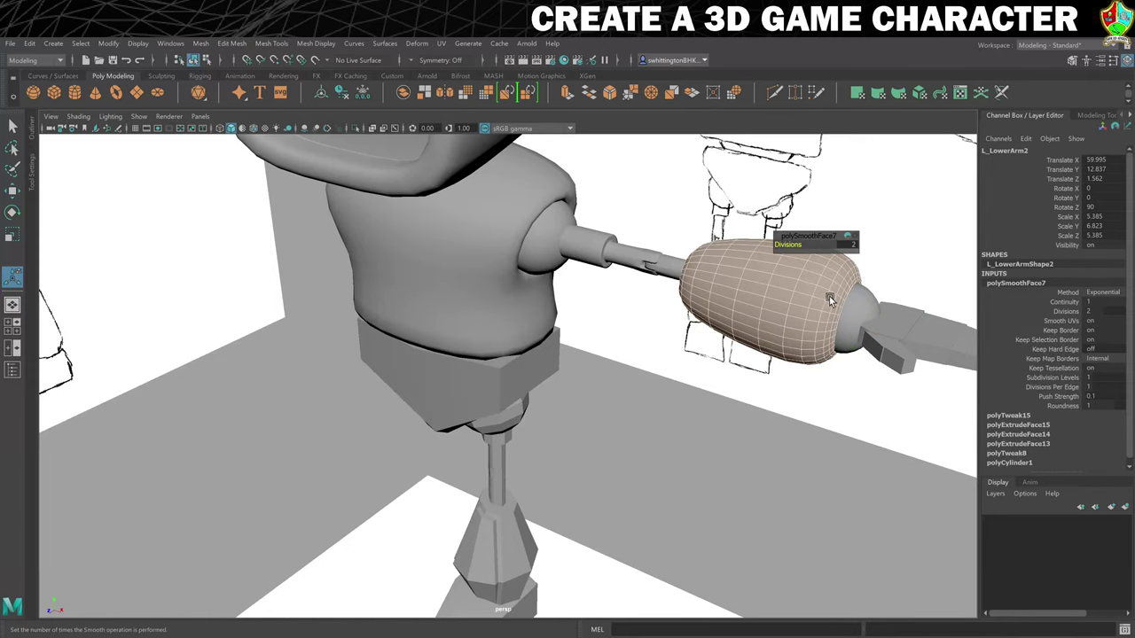
Smooth the left hand segment nearest the wrist, L_Hand1, and raise its smoothing divisions.
middle_click_drag(887, 364, 807, 347, "alt")
left_click_drag(808, 346, 752, 334, "alt")
left_click(734, 246)
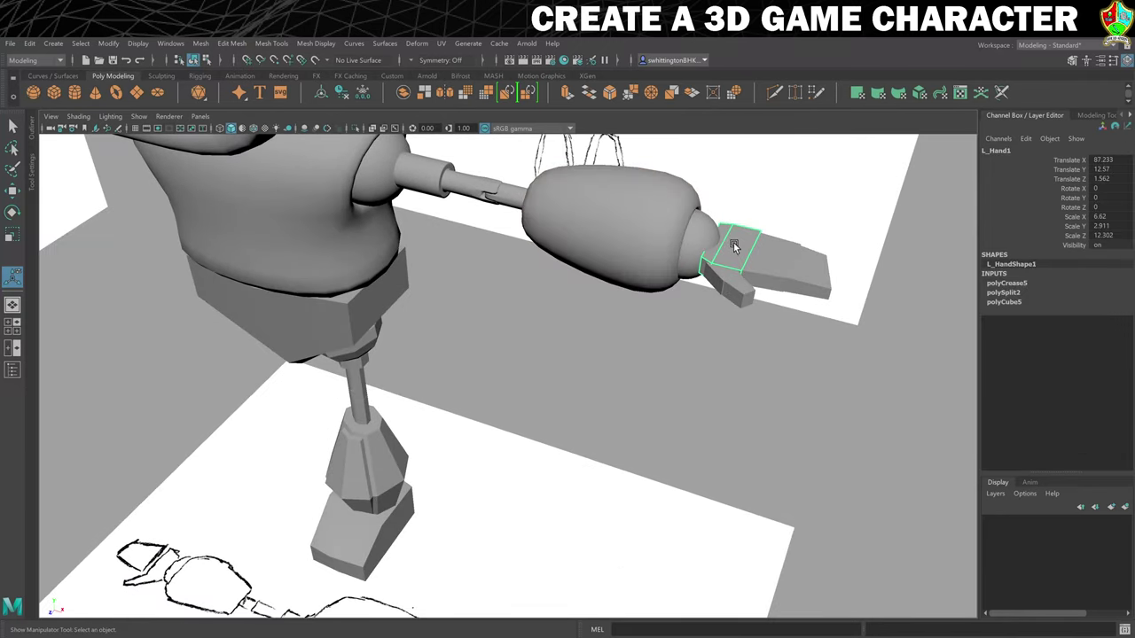
left_click(464, 93)
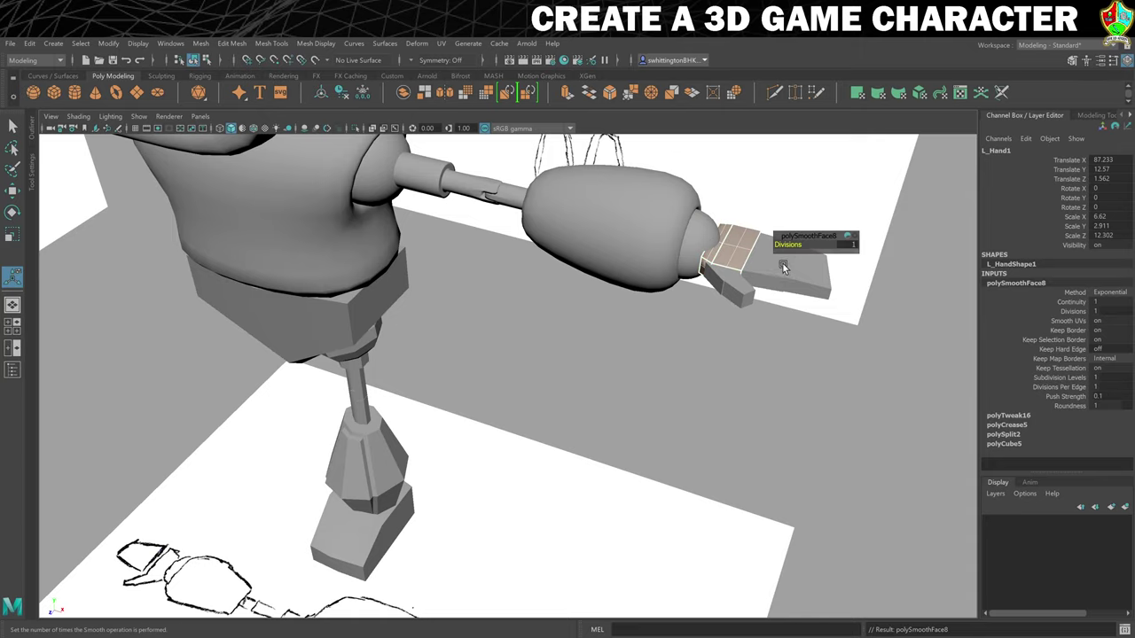
left_click_drag(789, 243, 791, 244)
Smooth the left hand's middle segment, L_Hand2, and its fingers segment, L_Fingers.
left_click(756, 258)
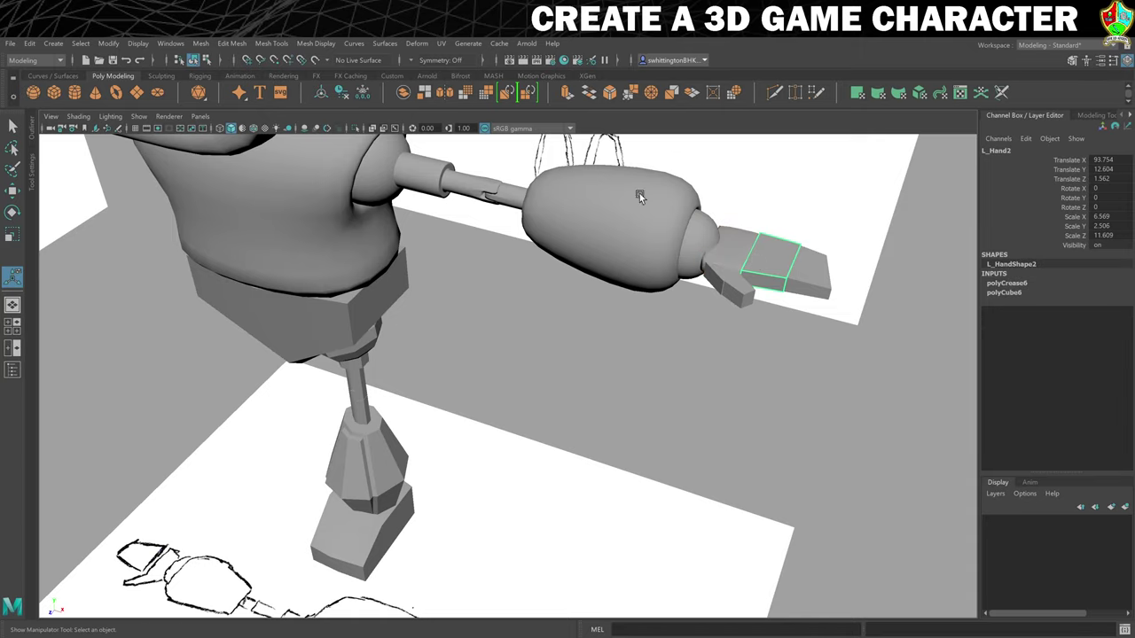
left_click(465, 93)
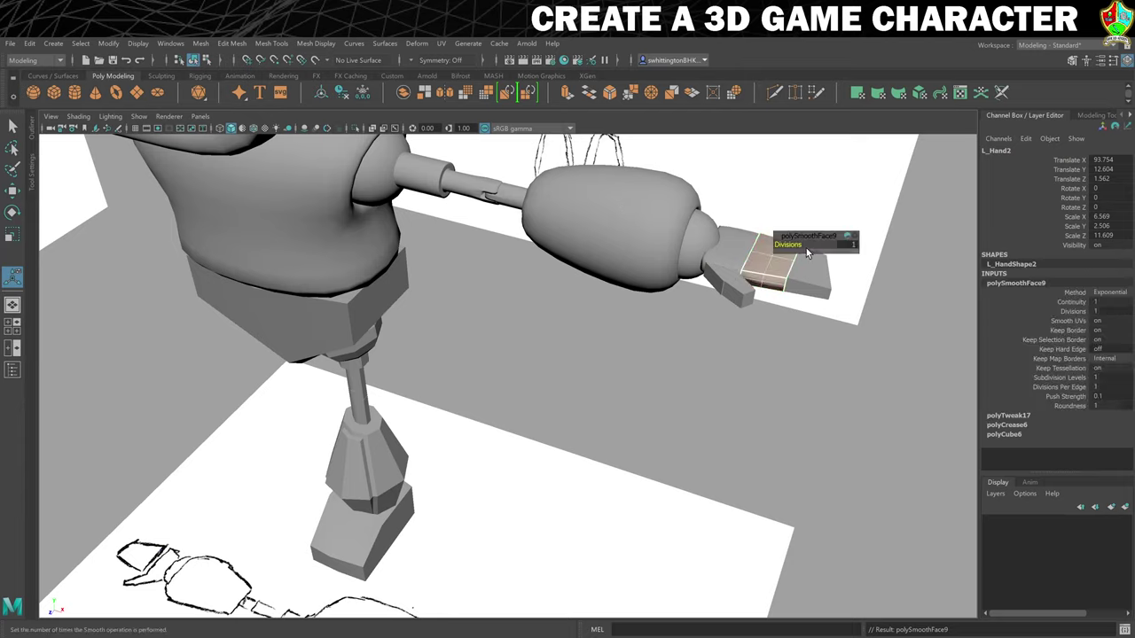
left_click(798, 278)
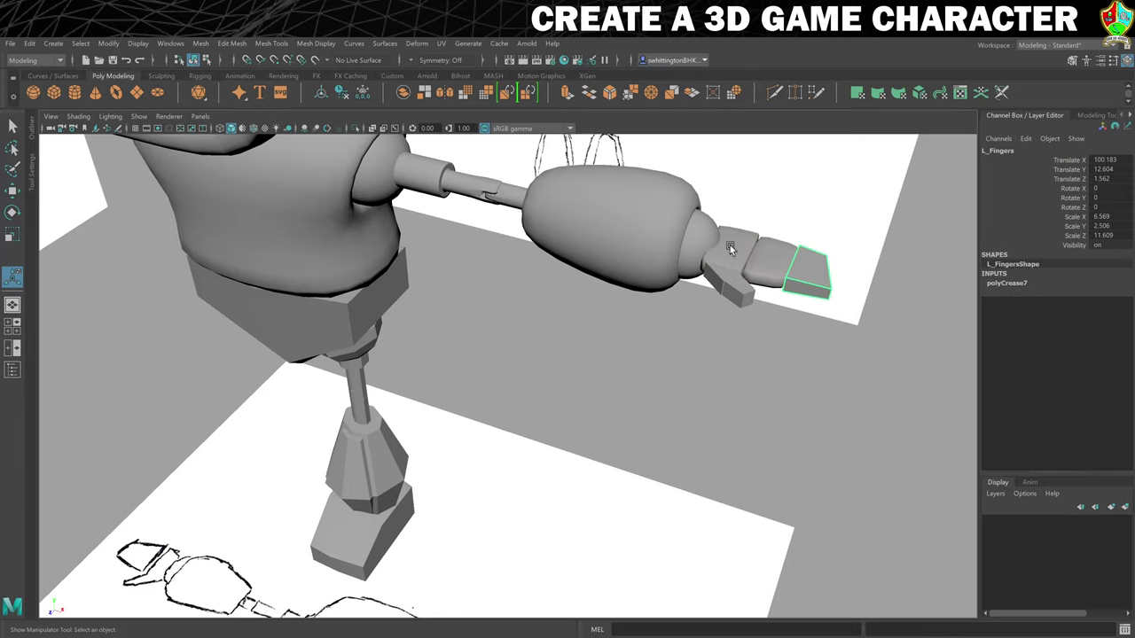
left_click(465, 94)
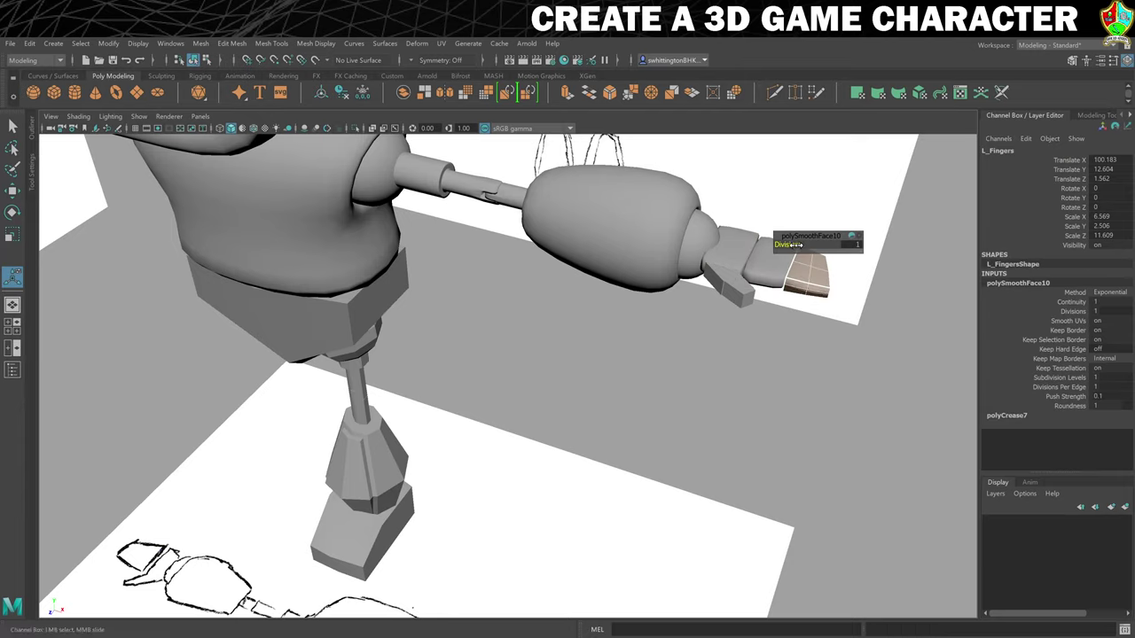
Smooth both left thumb segments, L_Thumb1 and L_Thumb2, with 2 divisions each and clear the selection.
left_click(725, 276)
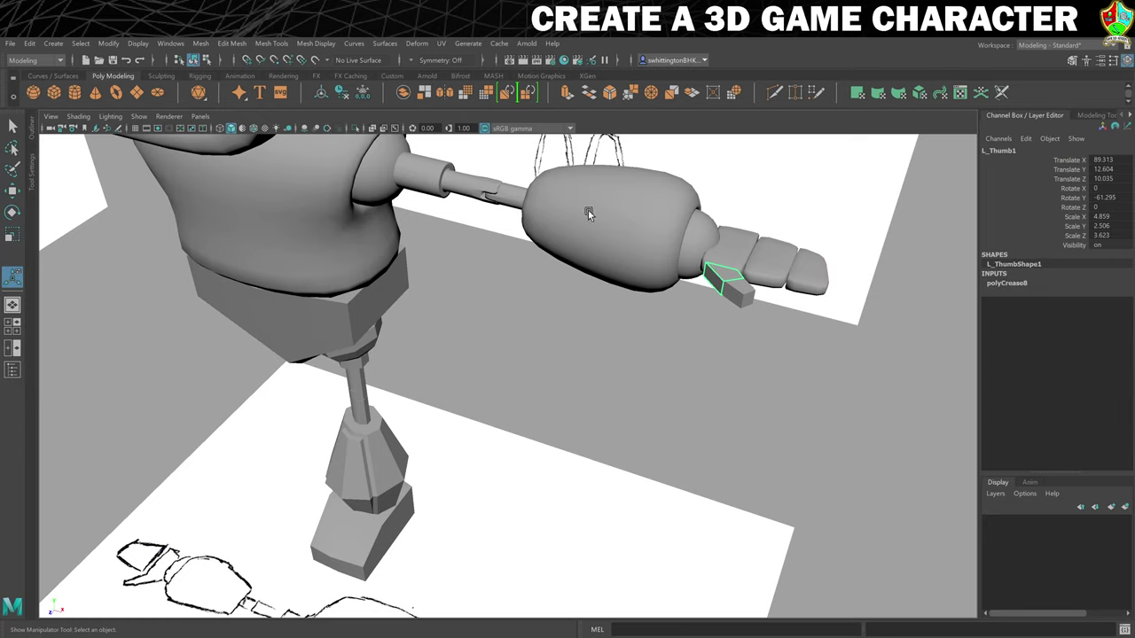
left_click(466, 94)
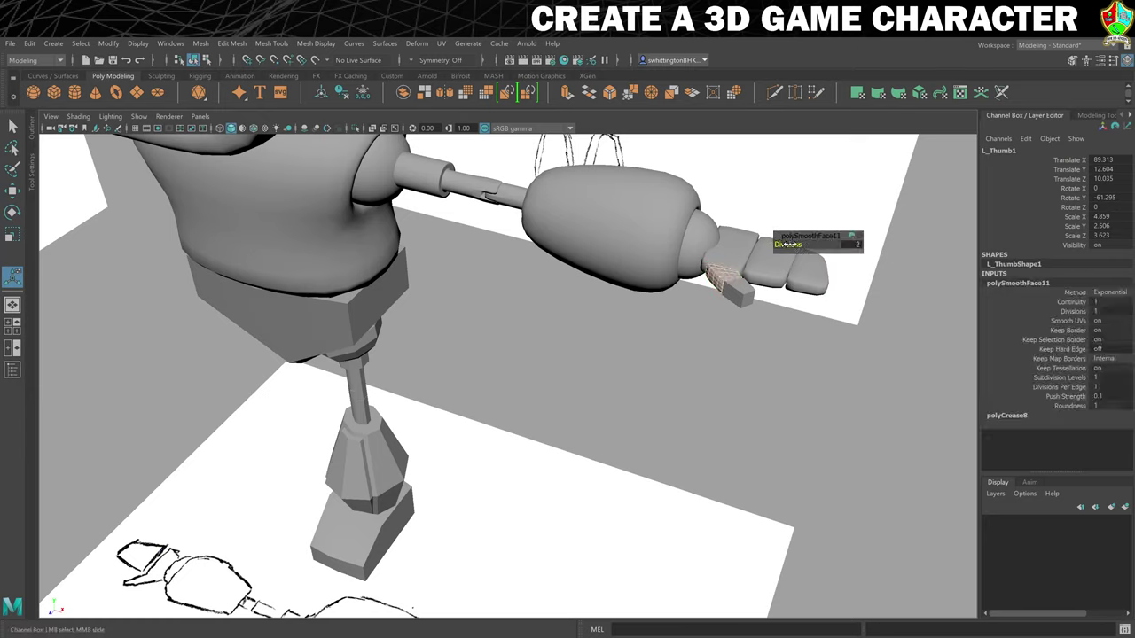
left_click(736, 292)
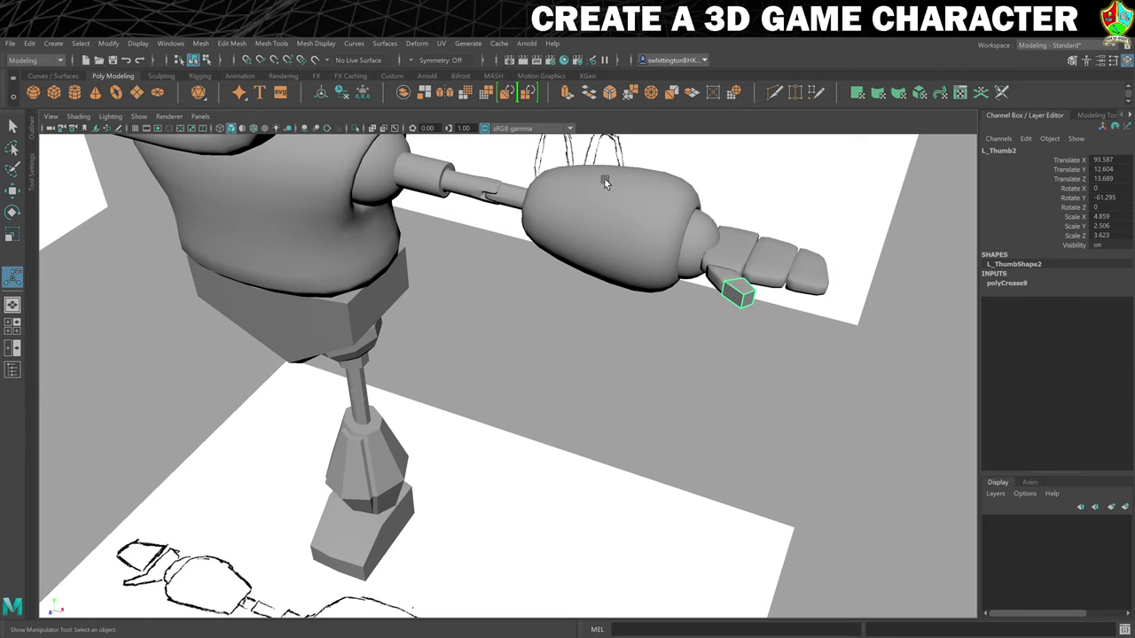
left_click(465, 93)
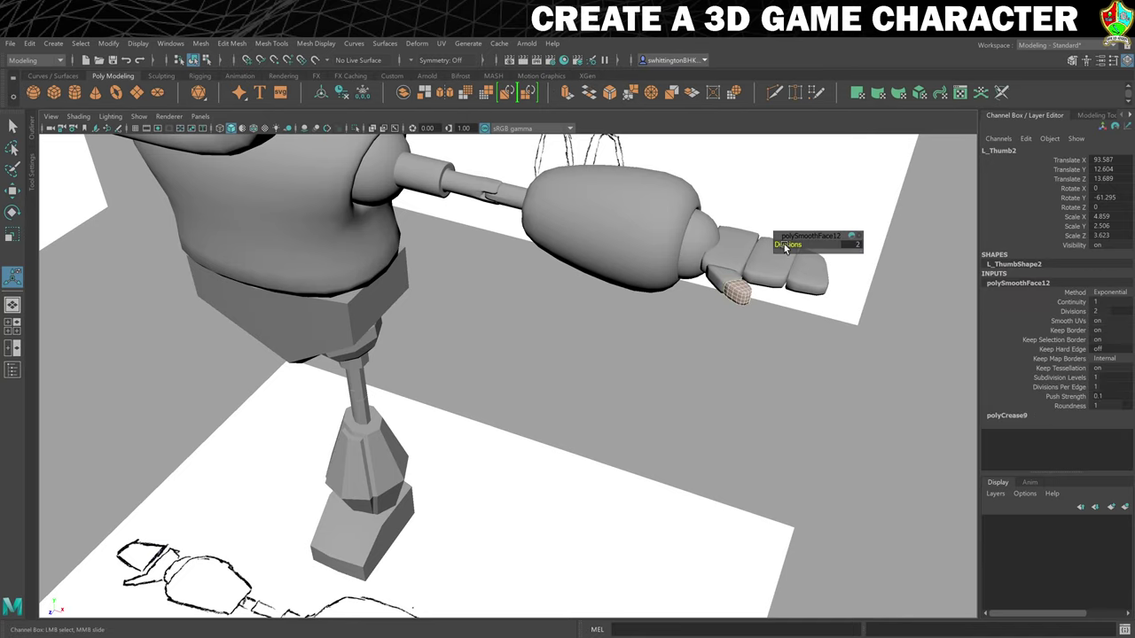
left_click(768, 333)
left_click_drag(768, 333, 642, 328, "alt")
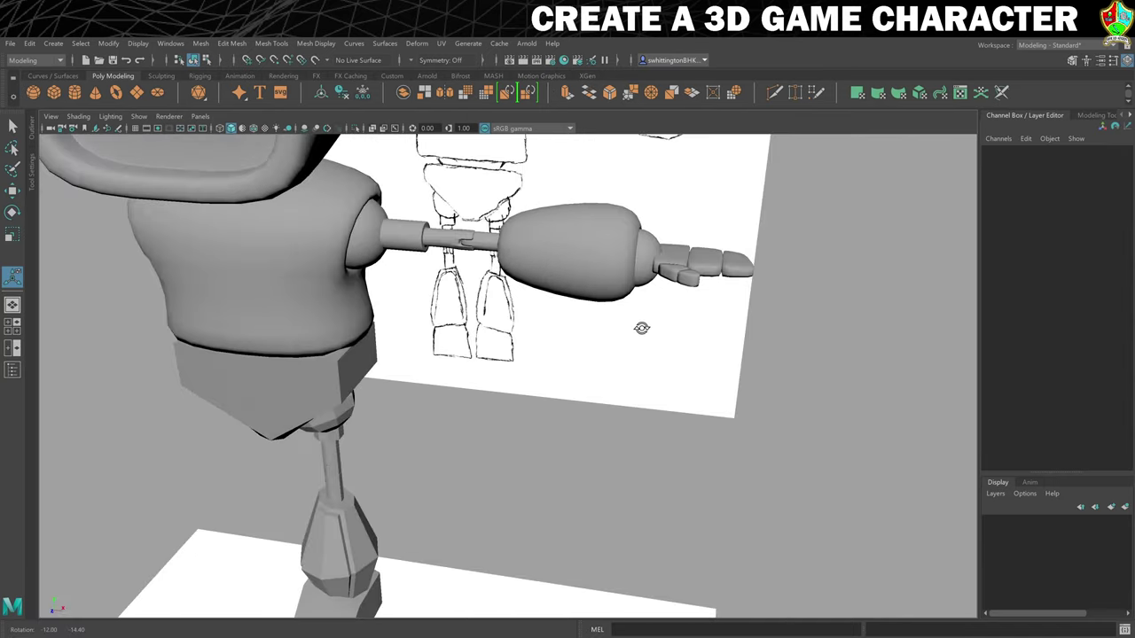
Smooth the Hips mesh with 2 divisions, and smooth the left hip ball, L_UpperLegJoint.
middle_click_drag(504, 390, 607, 318, "alt")
left_click(490, 311)
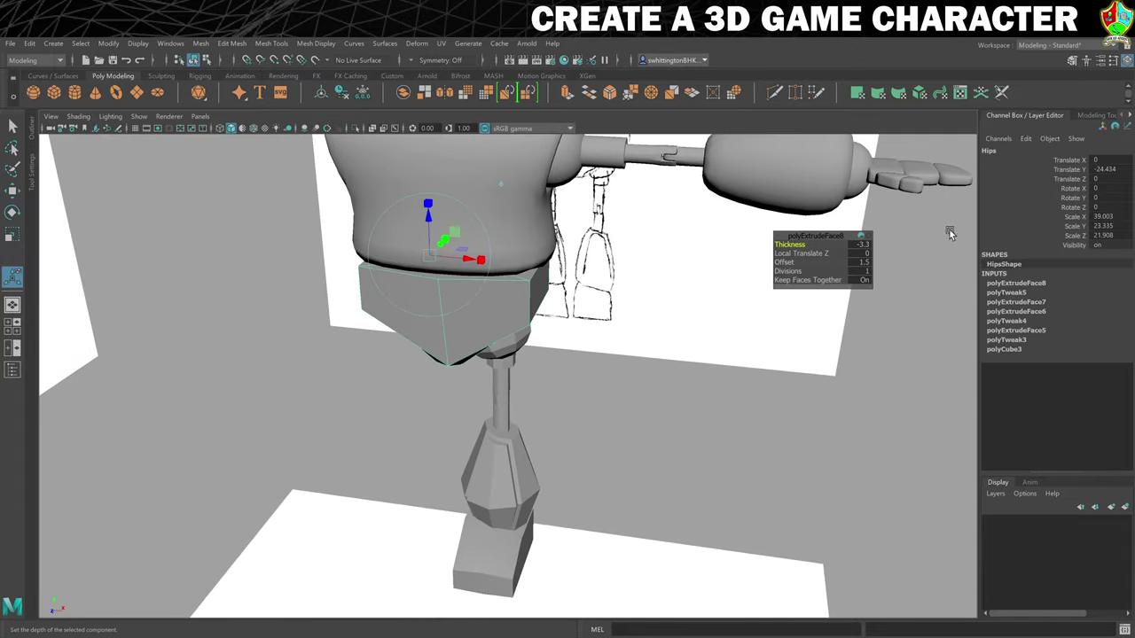
left_click(463, 96)
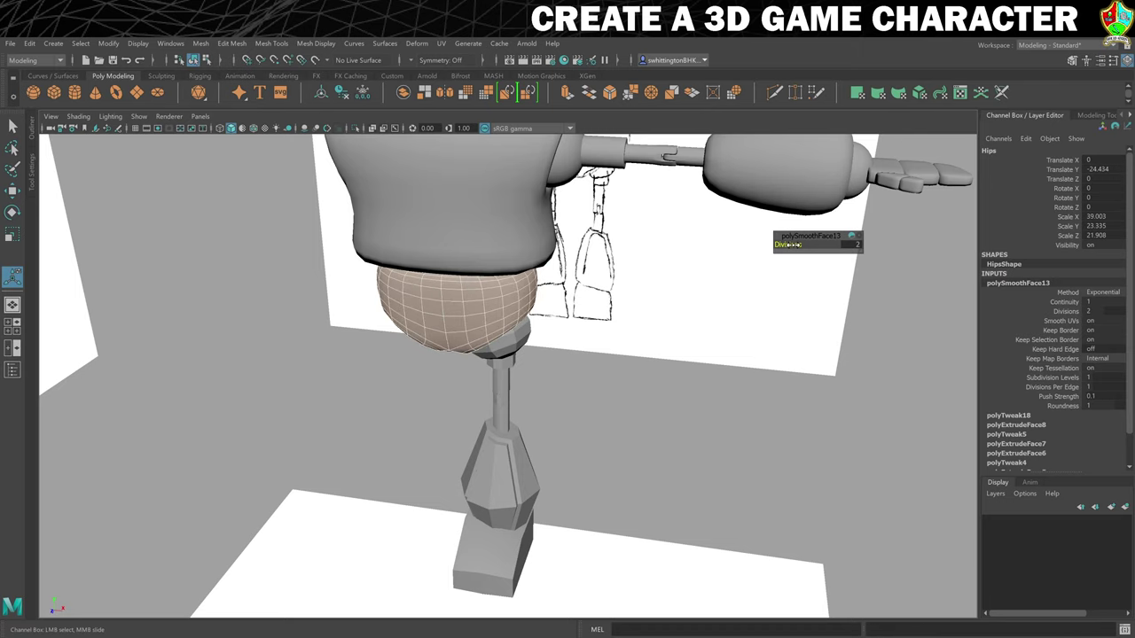
left_click_drag(694, 334, 638, 321, "alt")
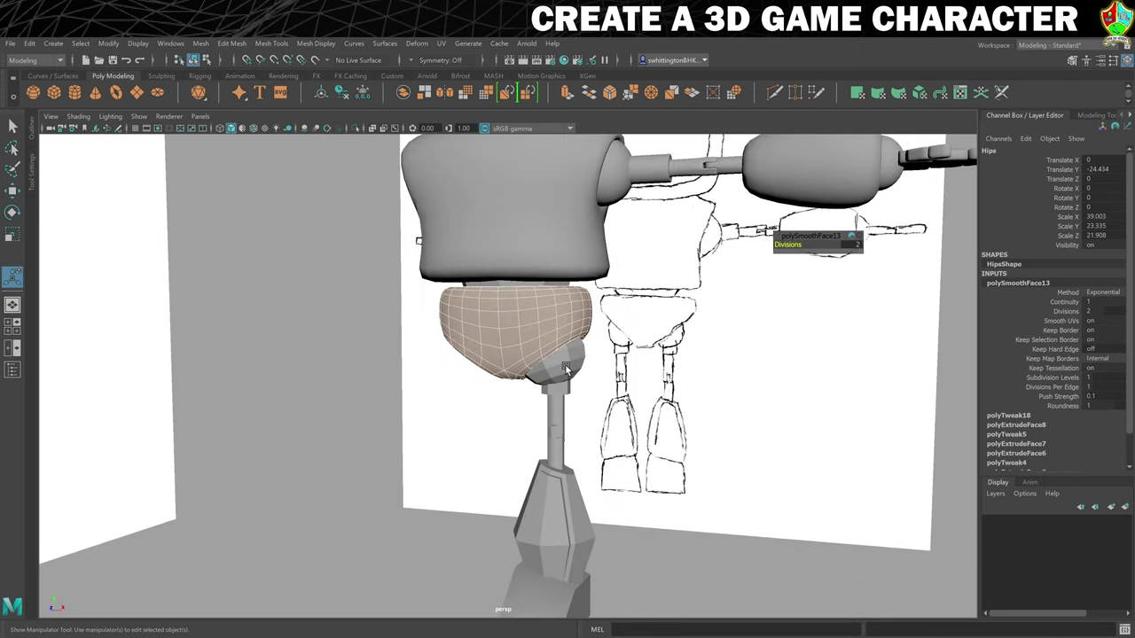
left_click(589, 370)
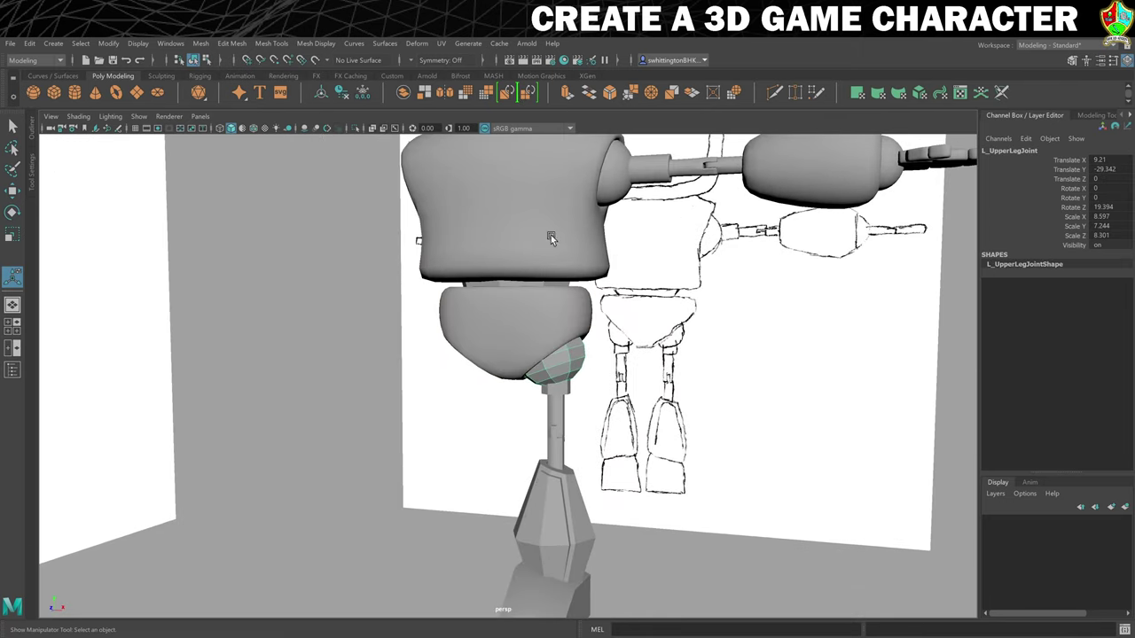
left_click(466, 92)
left_click_drag(641, 373, 585, 318, "alt")
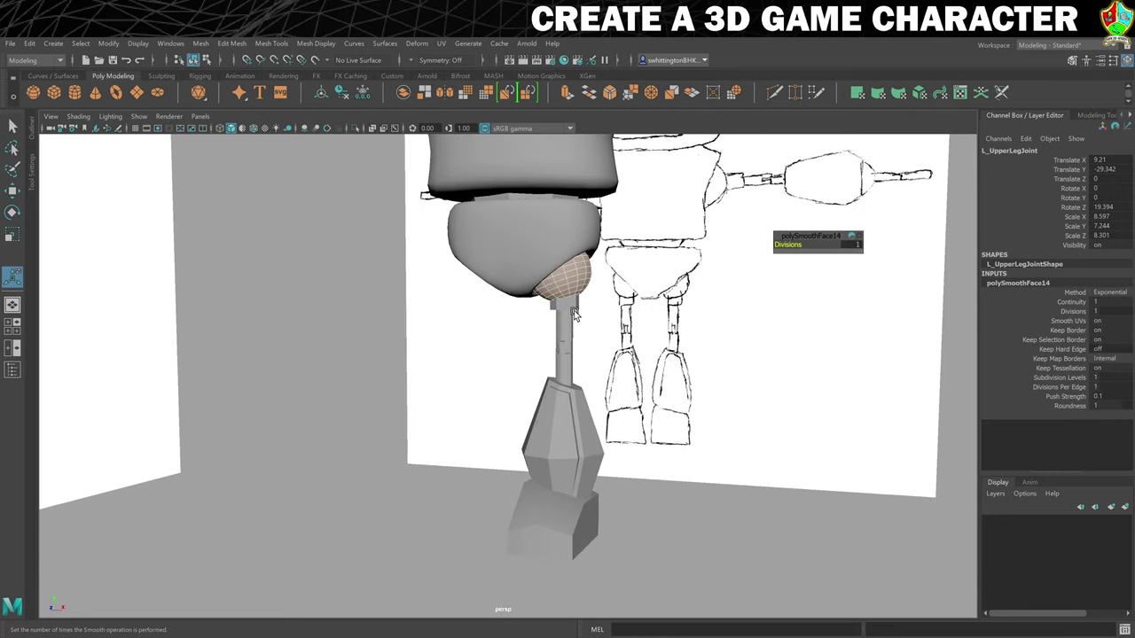
Smooth the two thin left leg rods, L_UpperLeg and L_LowerLeg.
left_click(553, 307)
left_click(466, 92)
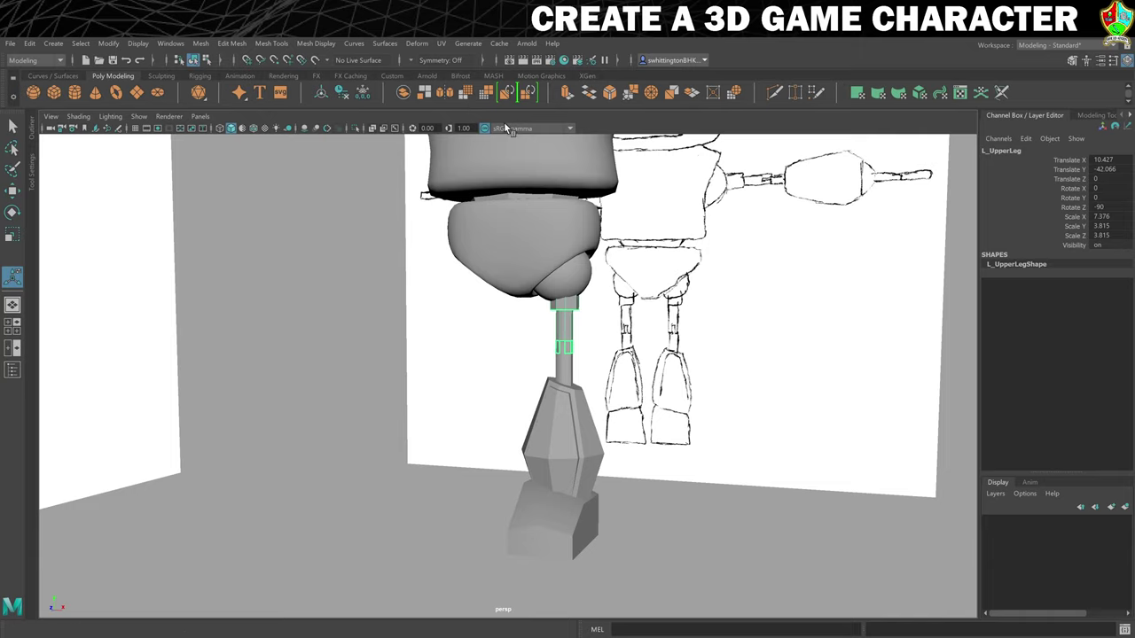
left_click(564, 371)
left_click(466, 92)
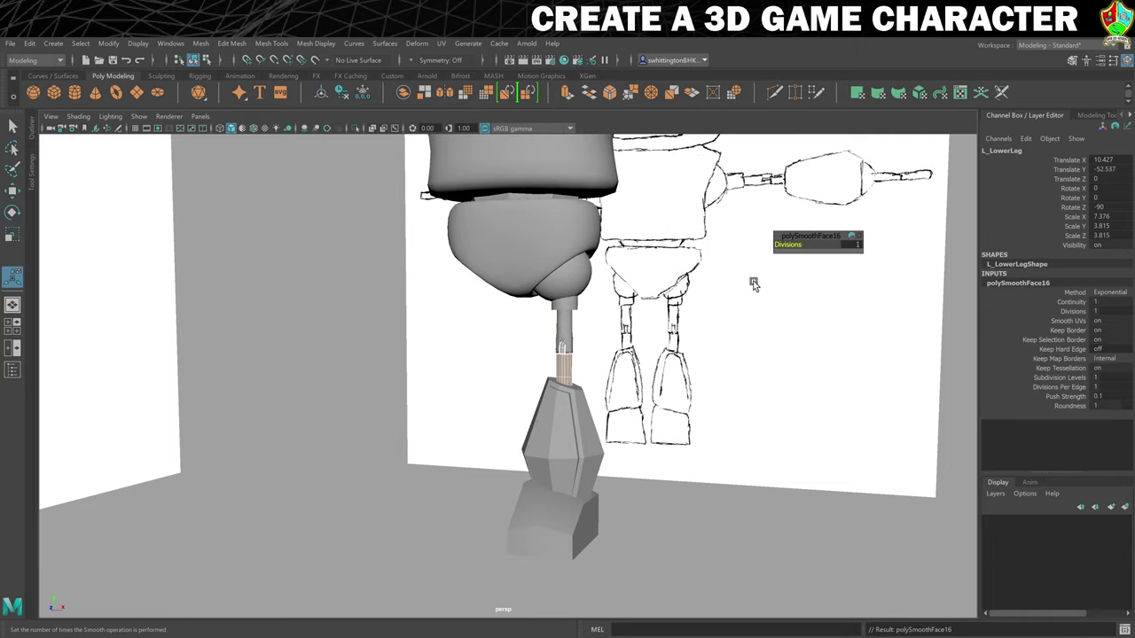
Smooth the bulky left shin piece, L_LowerLeg2, and the left foot, L_Foot, then clear the selection.
left_click(561, 418)
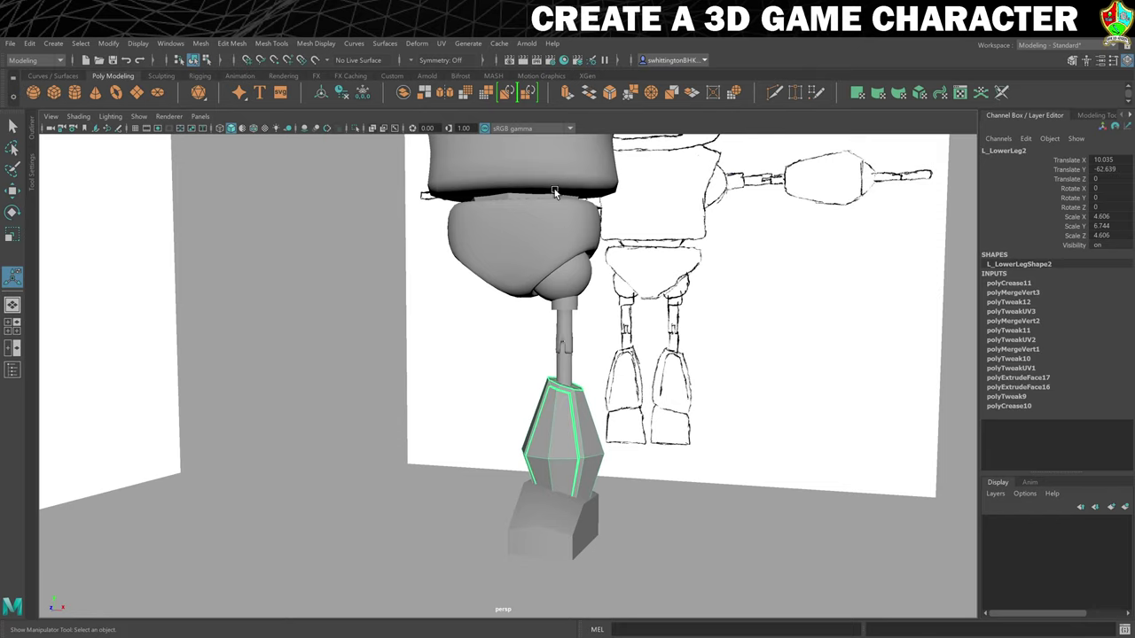
left_click(466, 92)
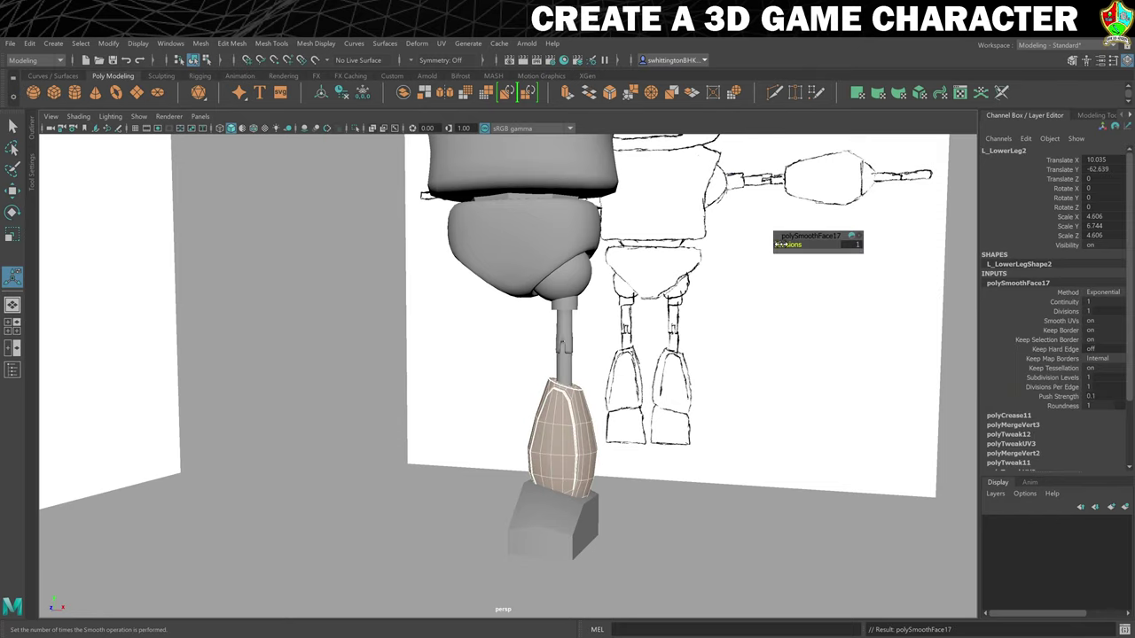
left_click(570, 517)
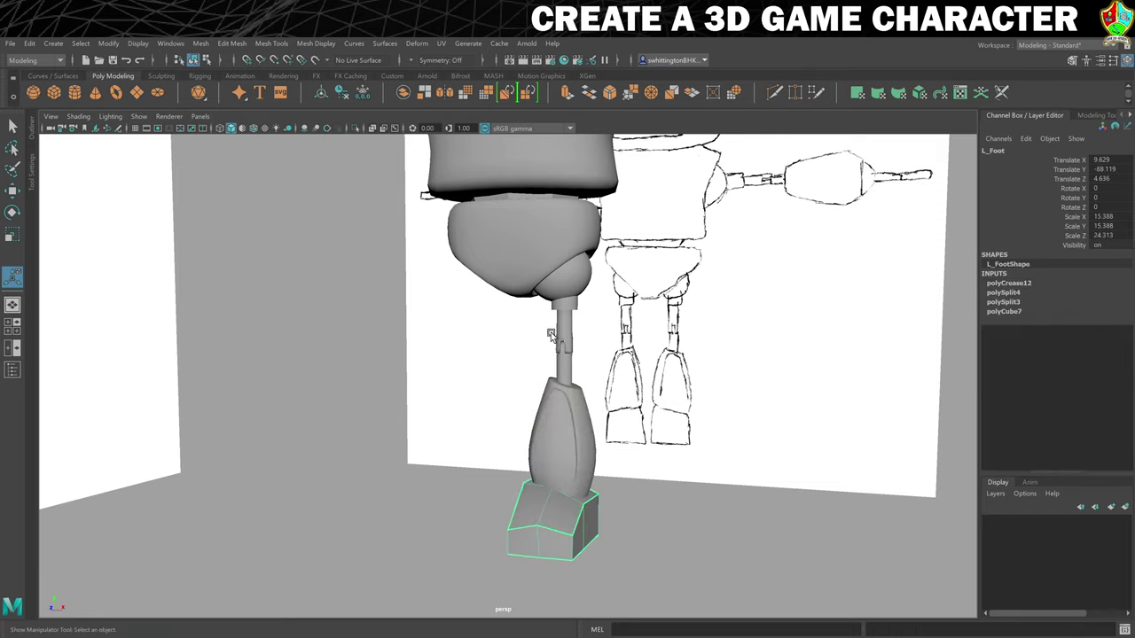
left_click(466, 92)
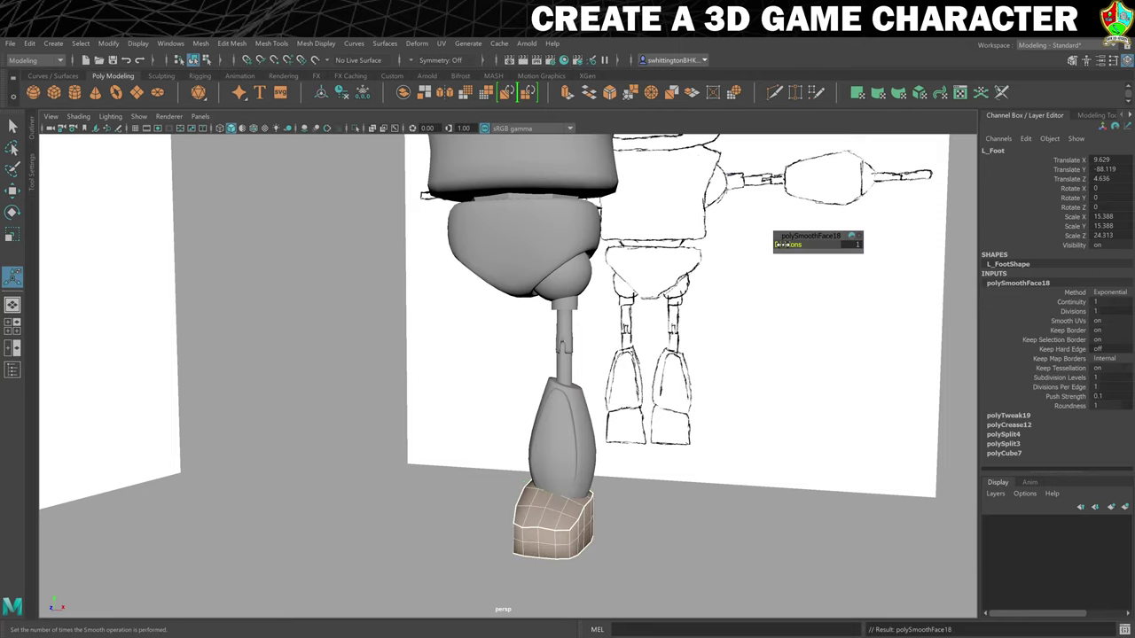
left_click(602, 461)
left_click_drag(601, 461, 587, 321, "alt")
Smooth the LowerBack sphere between the torso and hips and clear the selection.
left_click(536, 204)
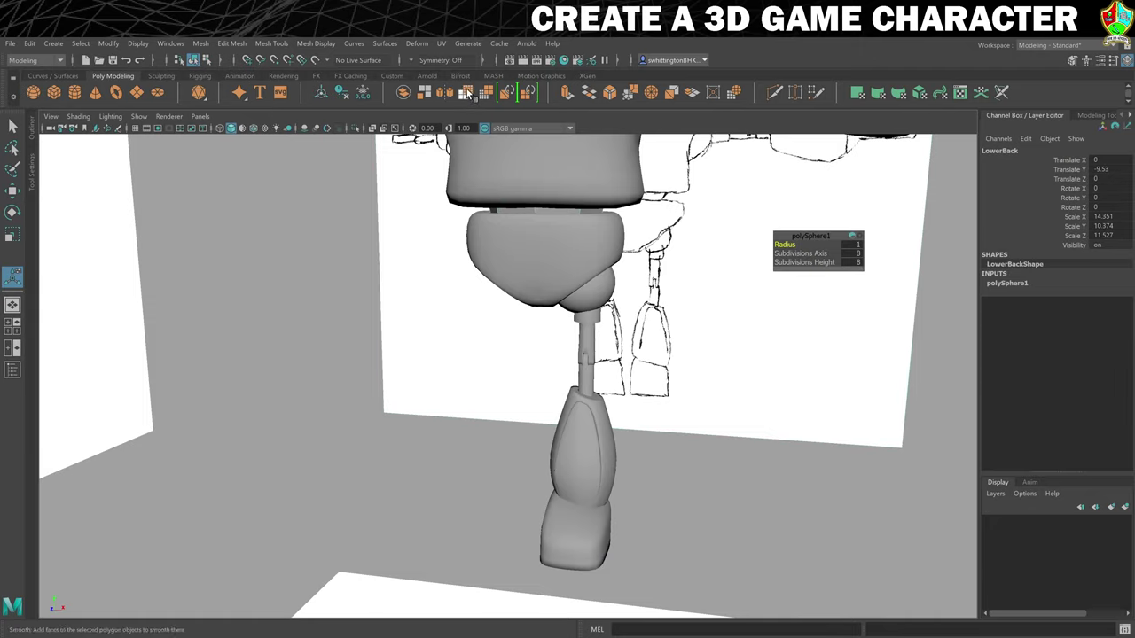
left_click(772, 449)
scroll(697, 329, "down", 7)
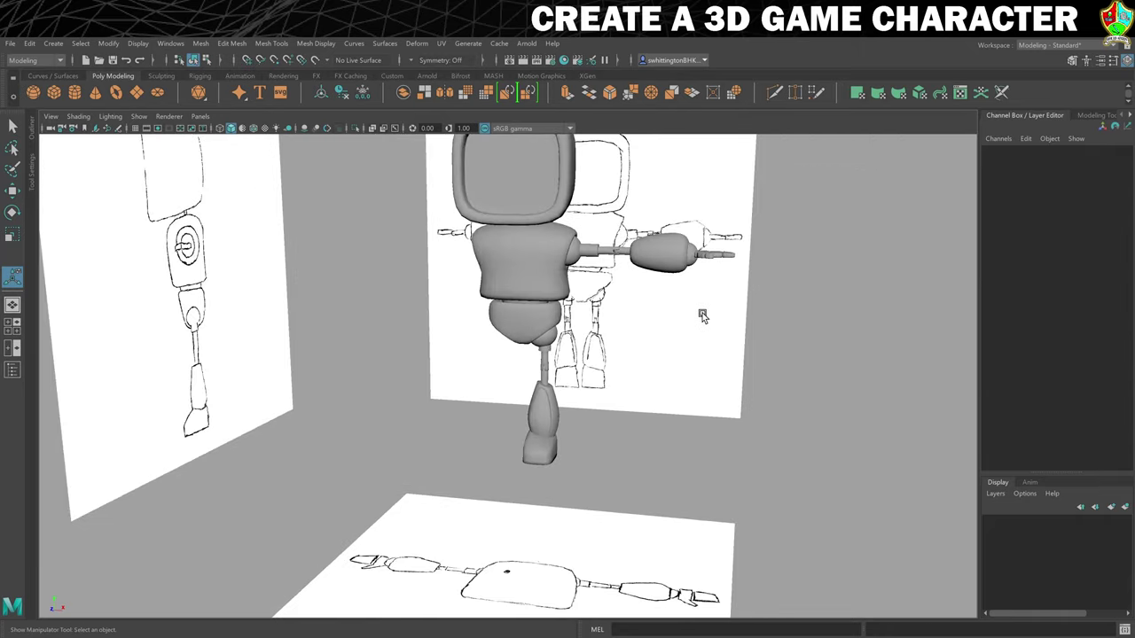
Lower the head and antenna together towards the torso, bringing the antenna's Translate Y to about 76, and clear the selection.
middle_click_drag(780, 272, 811, 325, "alt")
left_click_drag(811, 325, 749, 314, "alt")
scroll(641, 295, "up", 5)
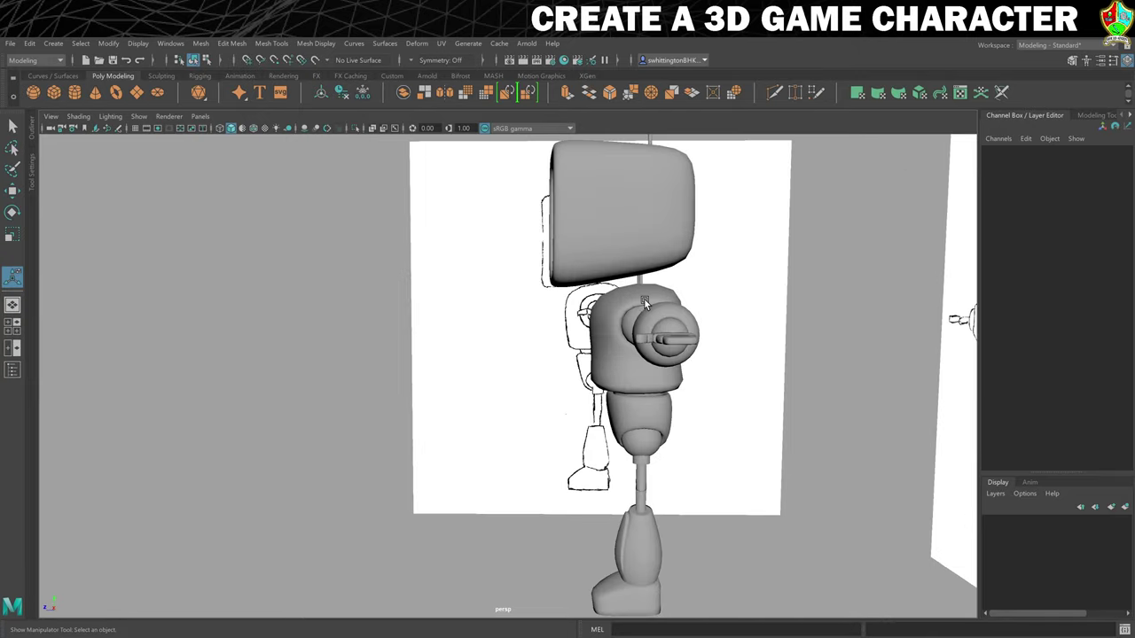
middle_click_drag(651, 320, 654, 317, "alt")
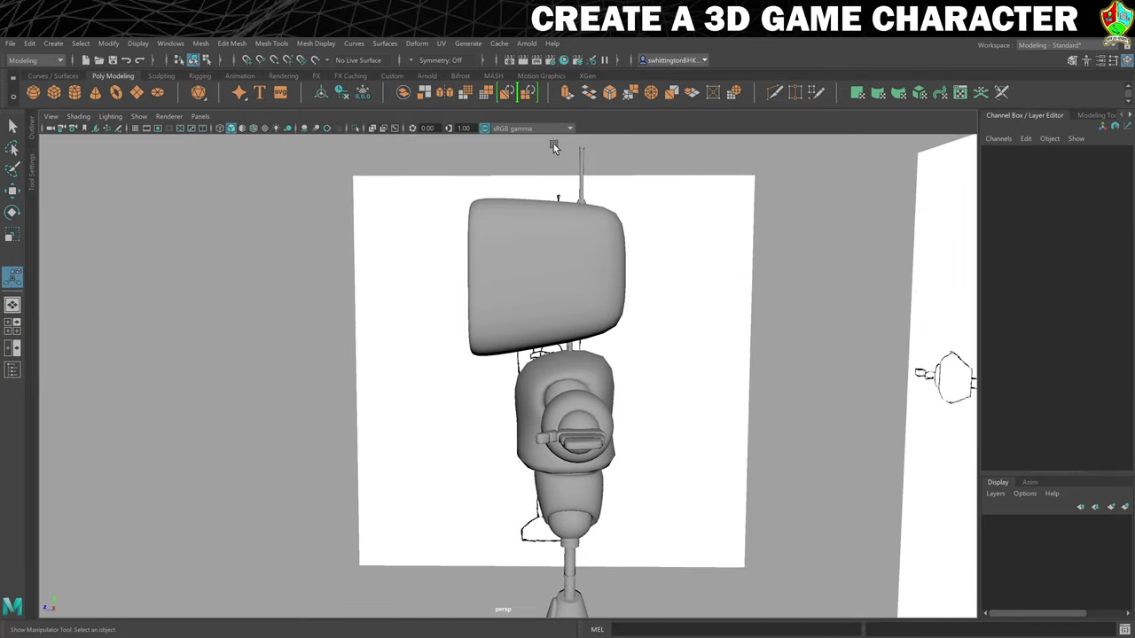
left_click(594, 213)
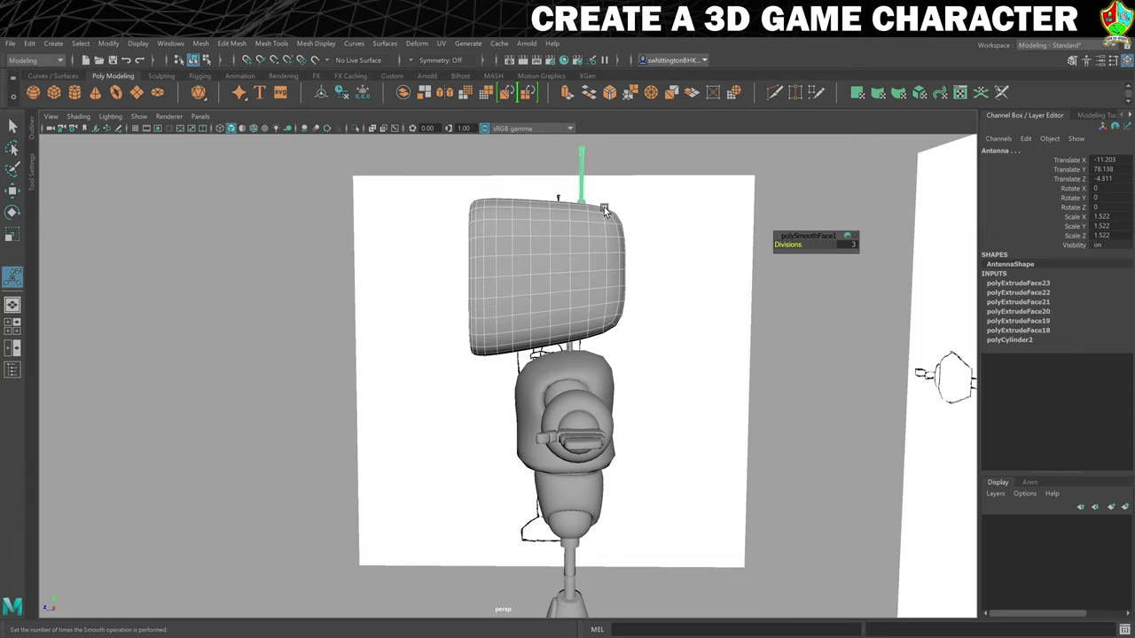
key("w")
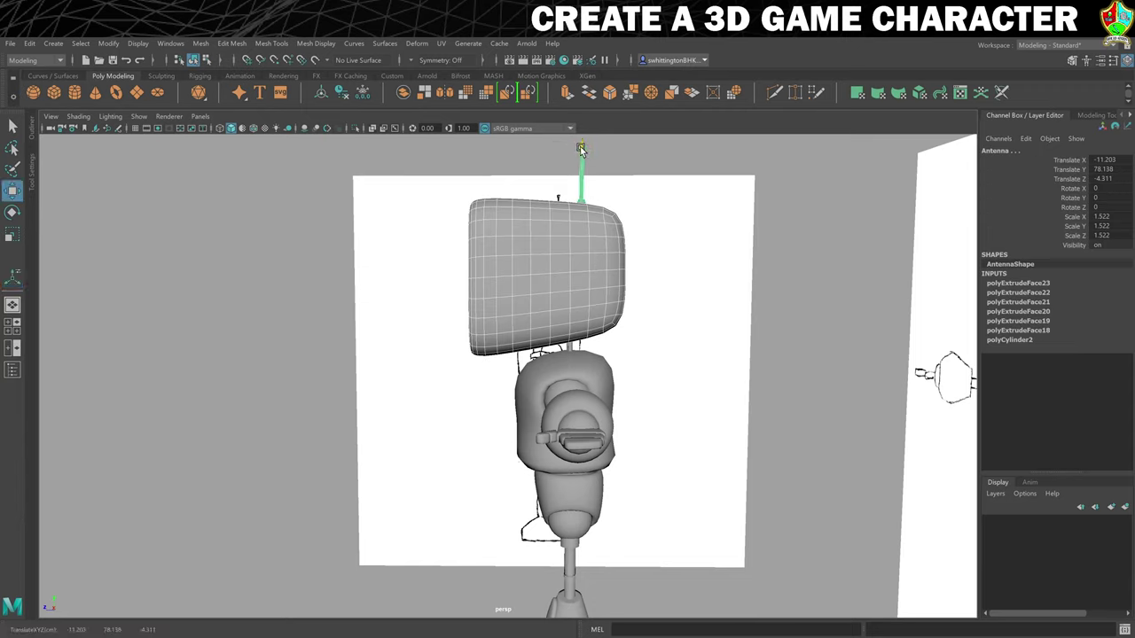
left_click_drag(581, 149, 581, 155)
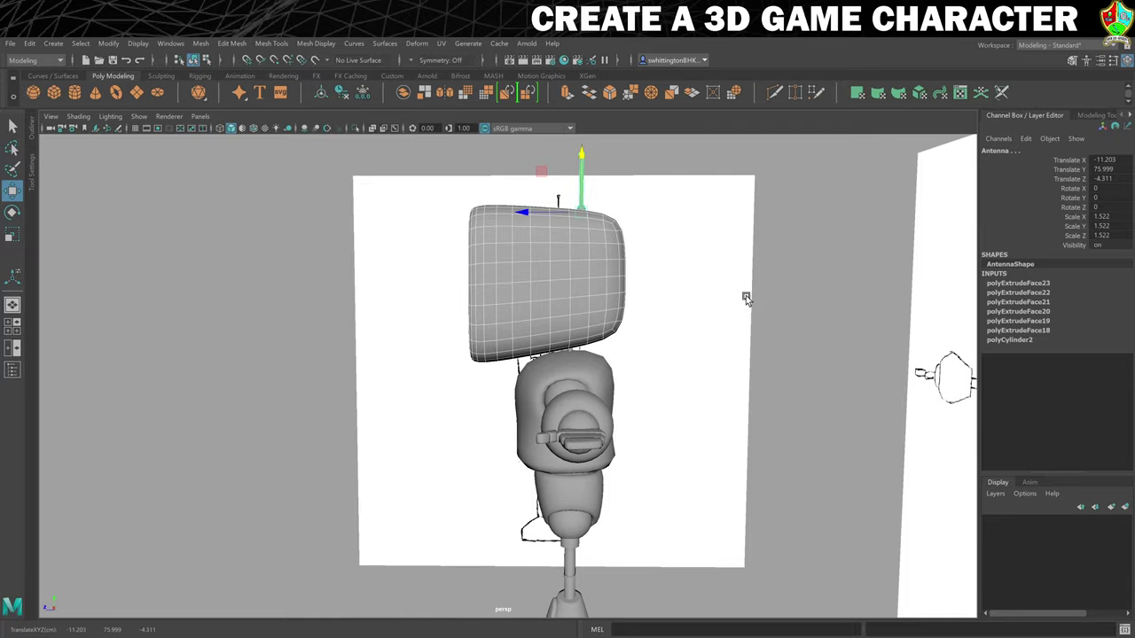
left_click_drag(746, 295, 810, 296, "alt")
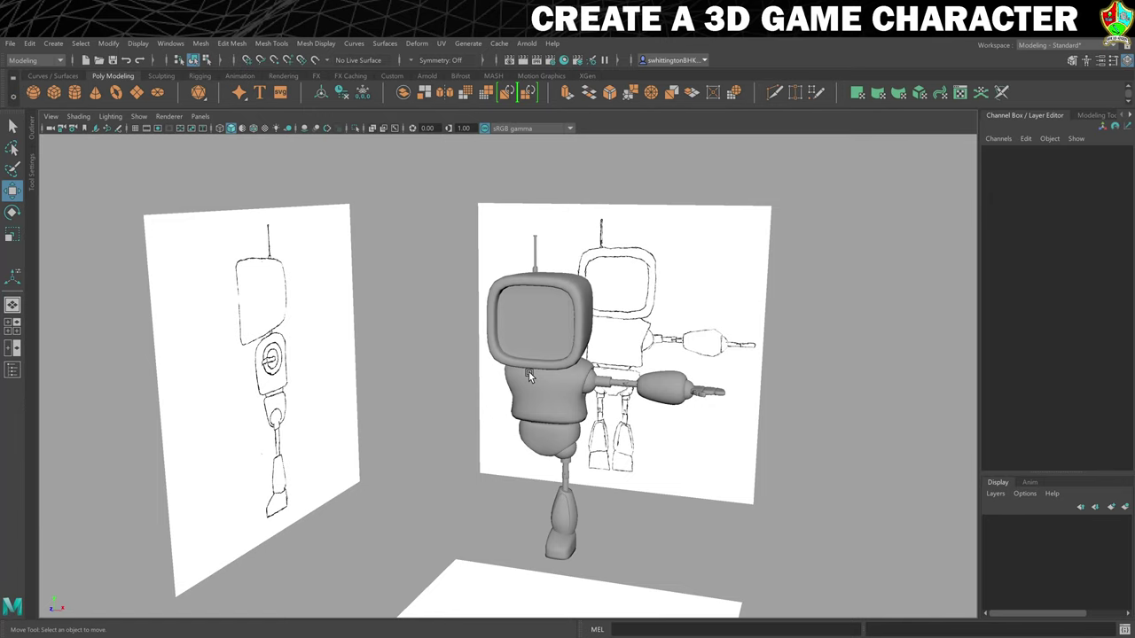
Group all left arm and left leg parts together, from shoulder to fingers and from hip joint to foot.
middle_click_drag(556, 387, 560, 338, "alt")
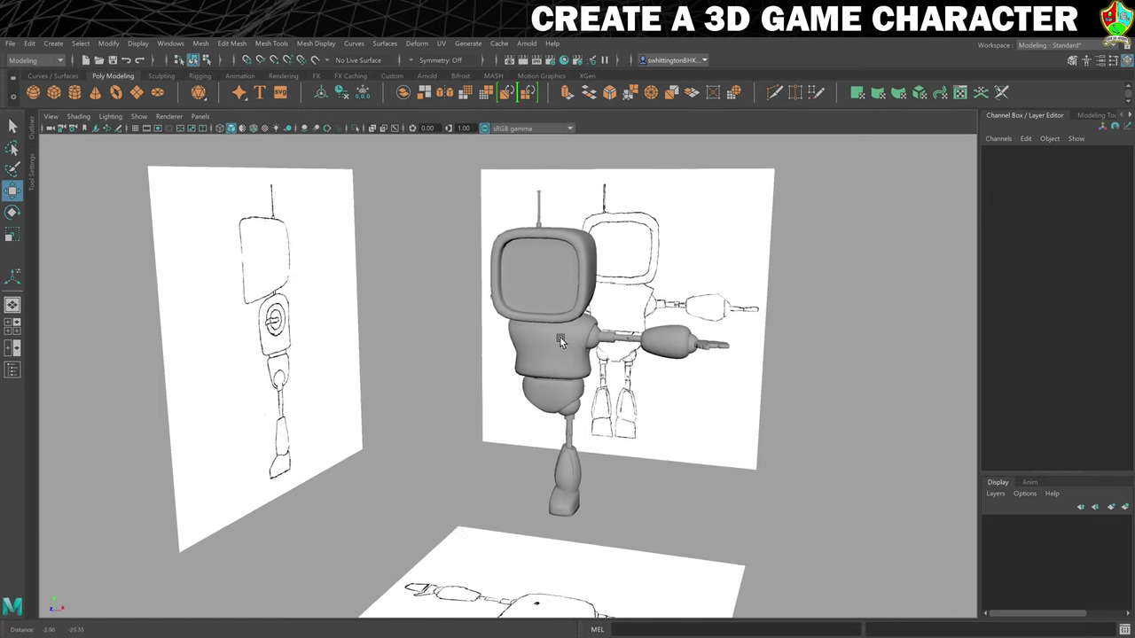
right_click_drag(560, 338, 643, 355, "alt")
middle_click_drag(623, 349, 597, 341, "alt")
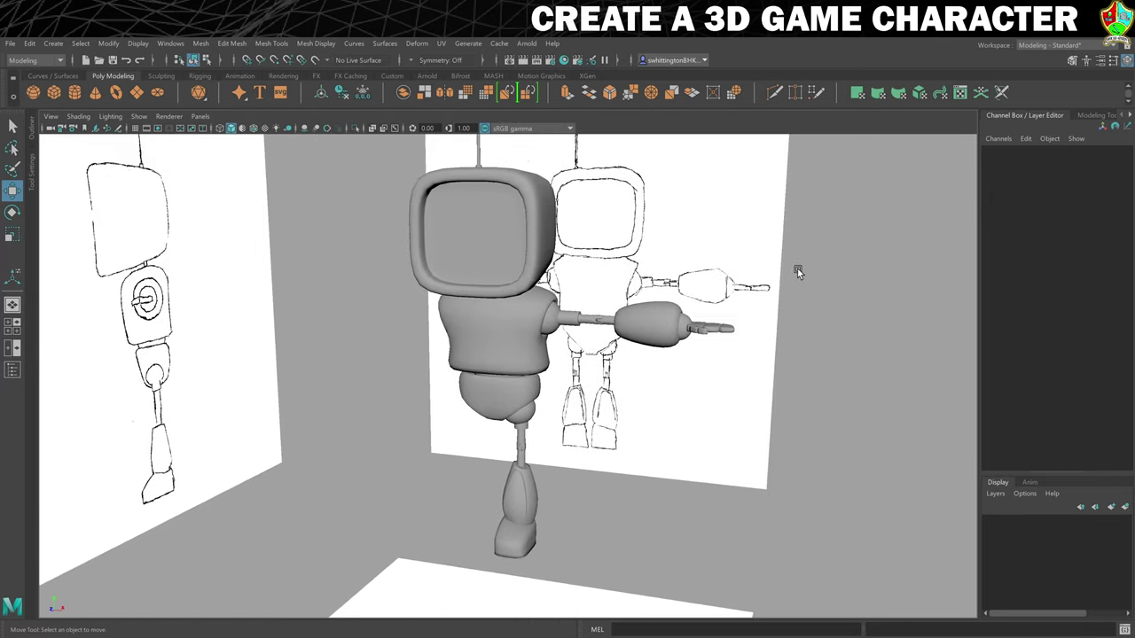
left_click(568, 323)
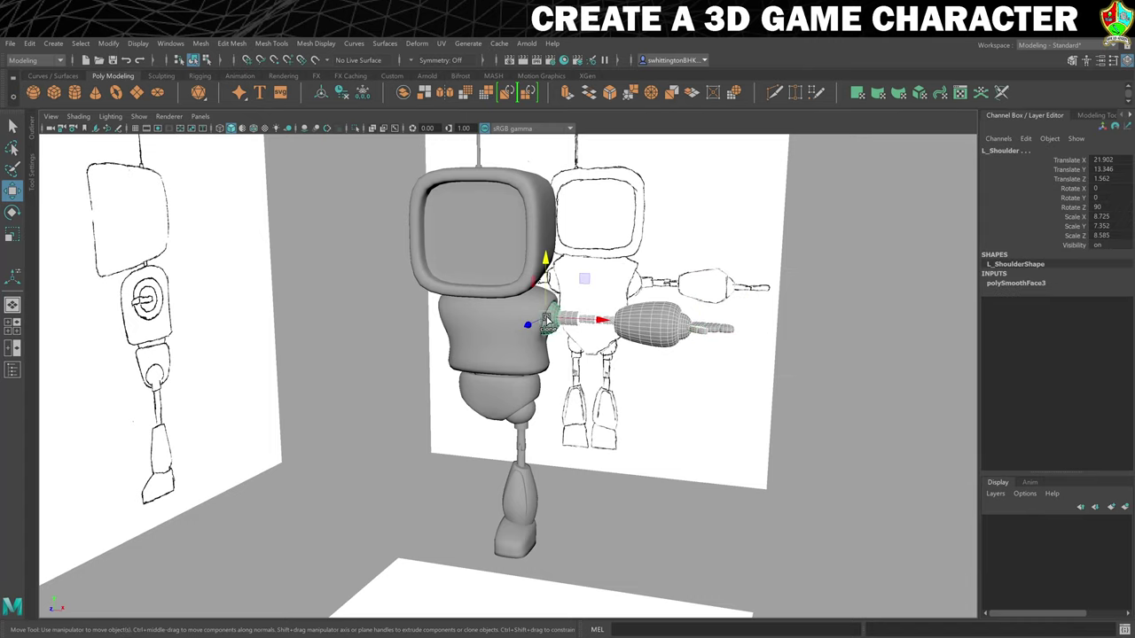
mouse_move(608, 474)
left_mouse_down("alt")
mouse_move(636, 433)
mouse_move(621, 461)
left_mouse_up("alt")
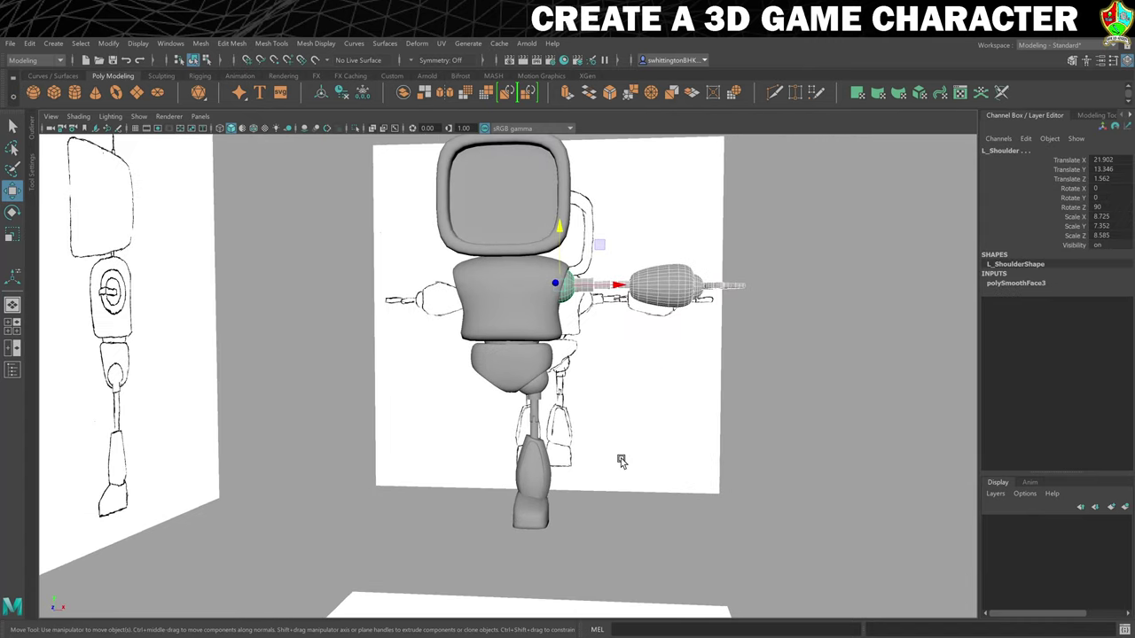
left_click(532, 413)
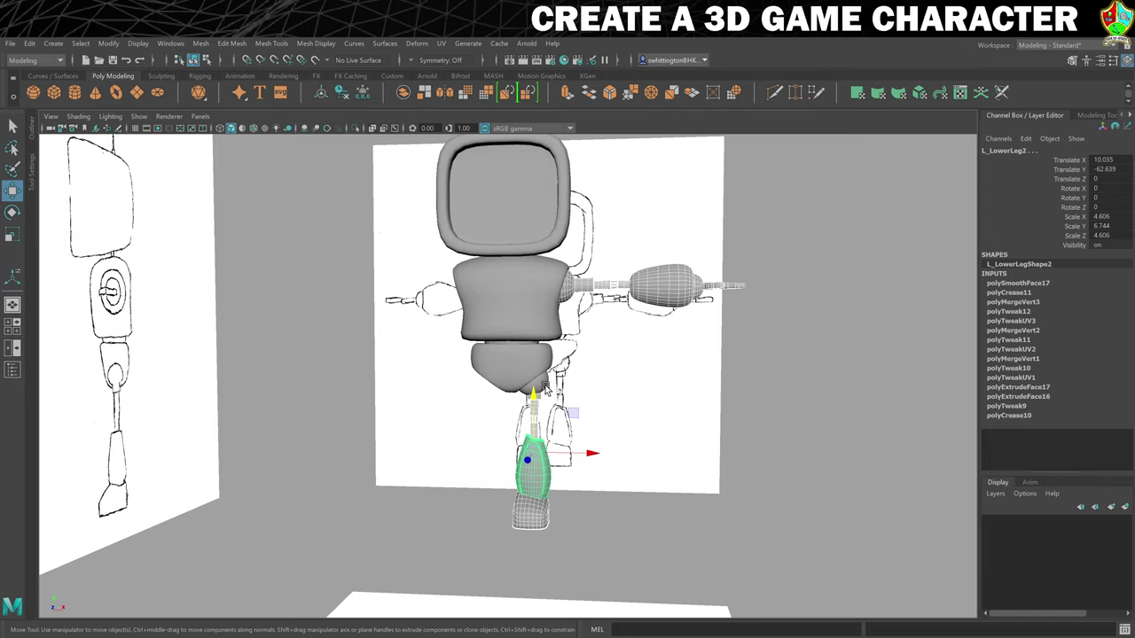
left_click(547, 388)
left_click_drag(781, 415, 790, 415, "alt")
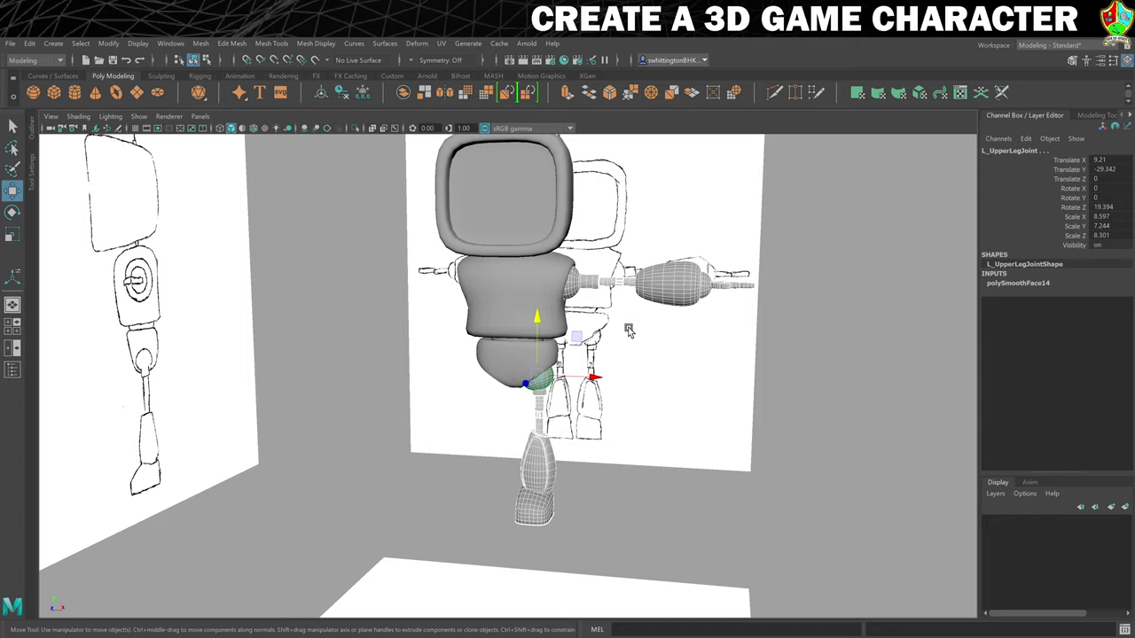
left_click(29, 43)
left_click(91, 279)
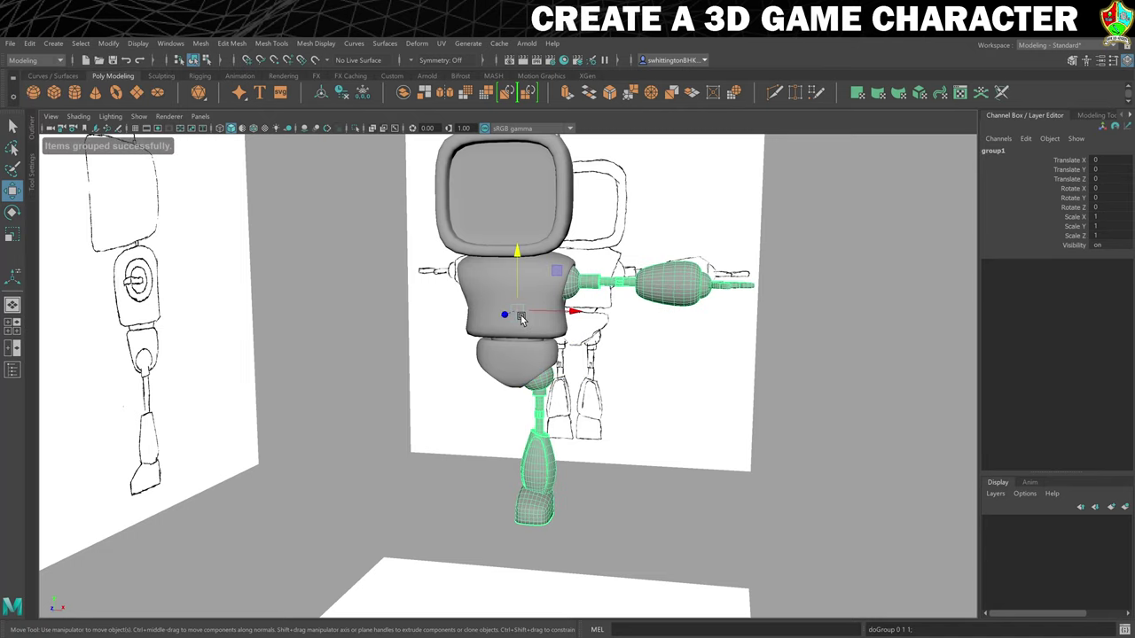
Switch to the front view and show the grid to check the limb group's pivot against the centre line.
key("space")
key("space")
scroll(275, 504, "down", 6)
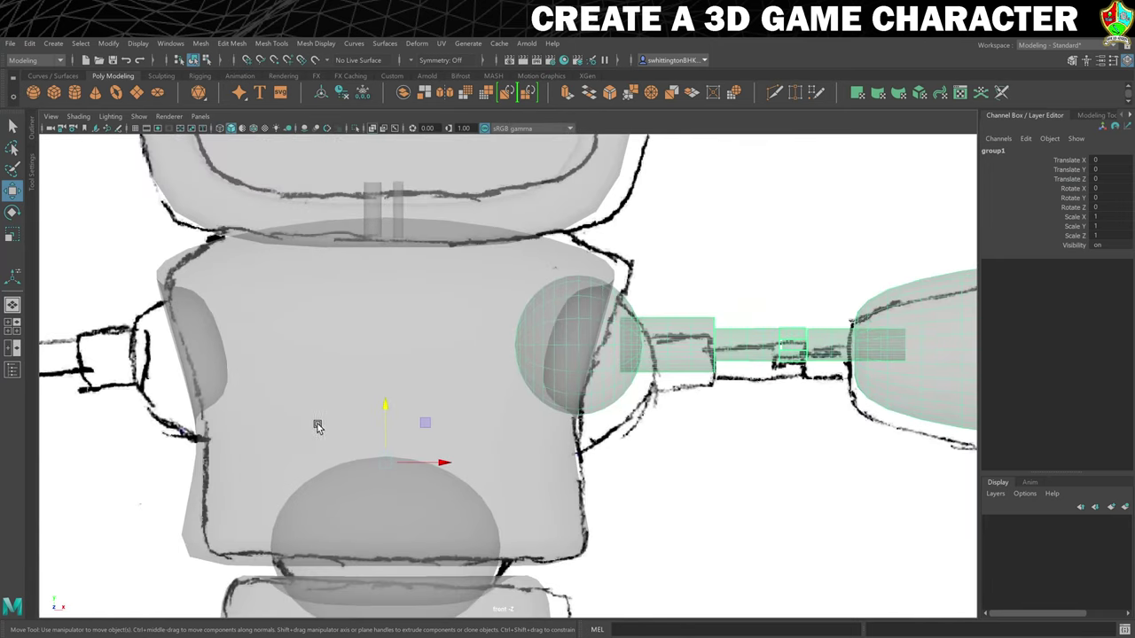
left_click(138, 129)
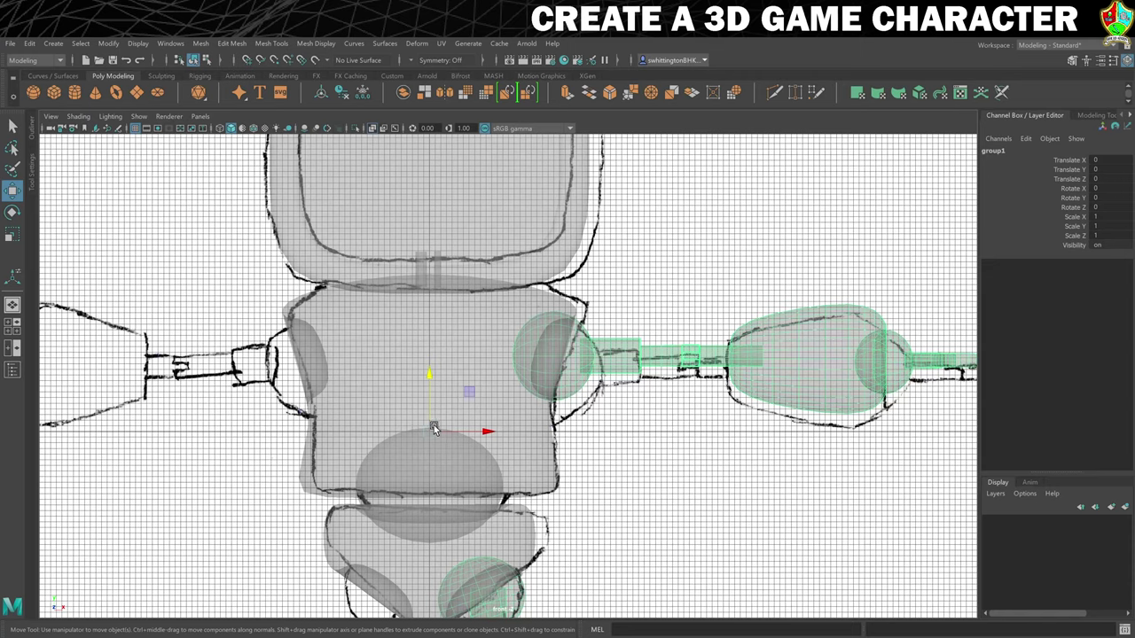
scroll(450, 410, "down", 5)
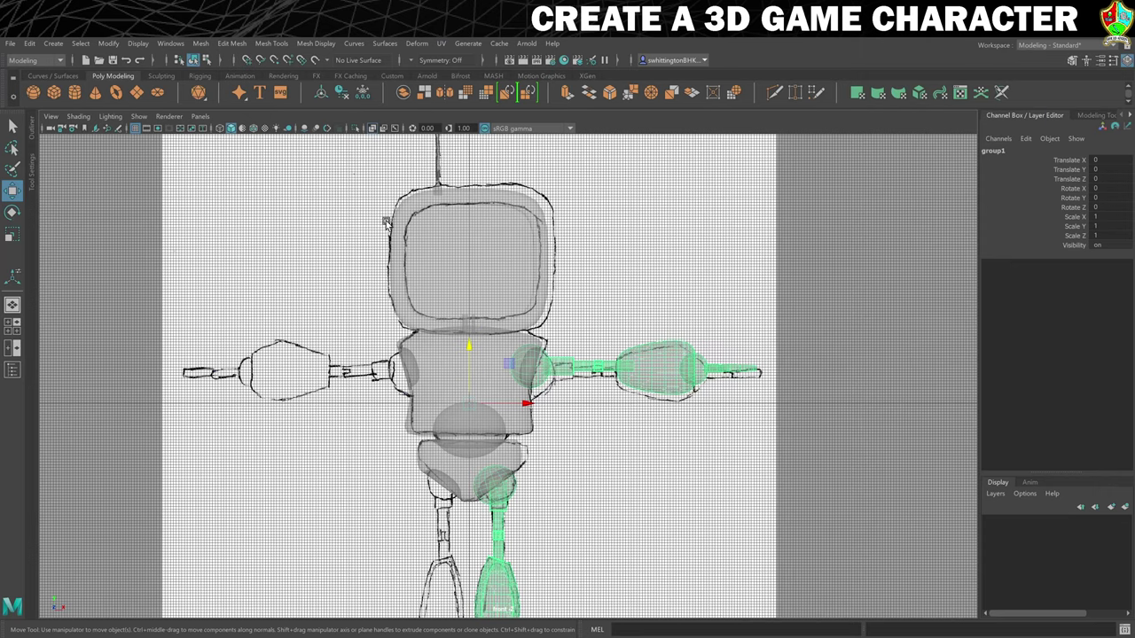
Mirror the limb group to the robot's other side with Duplicate Special, using one copy and a scale of -1, 1, 1.
left_click(29, 44)
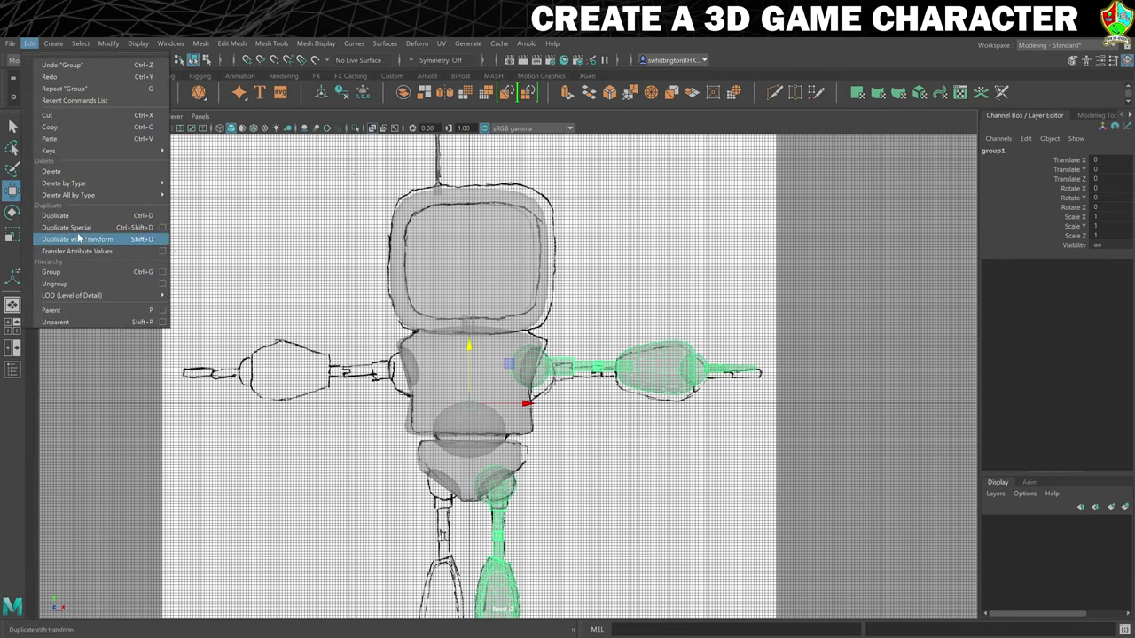
left_click(163, 227)
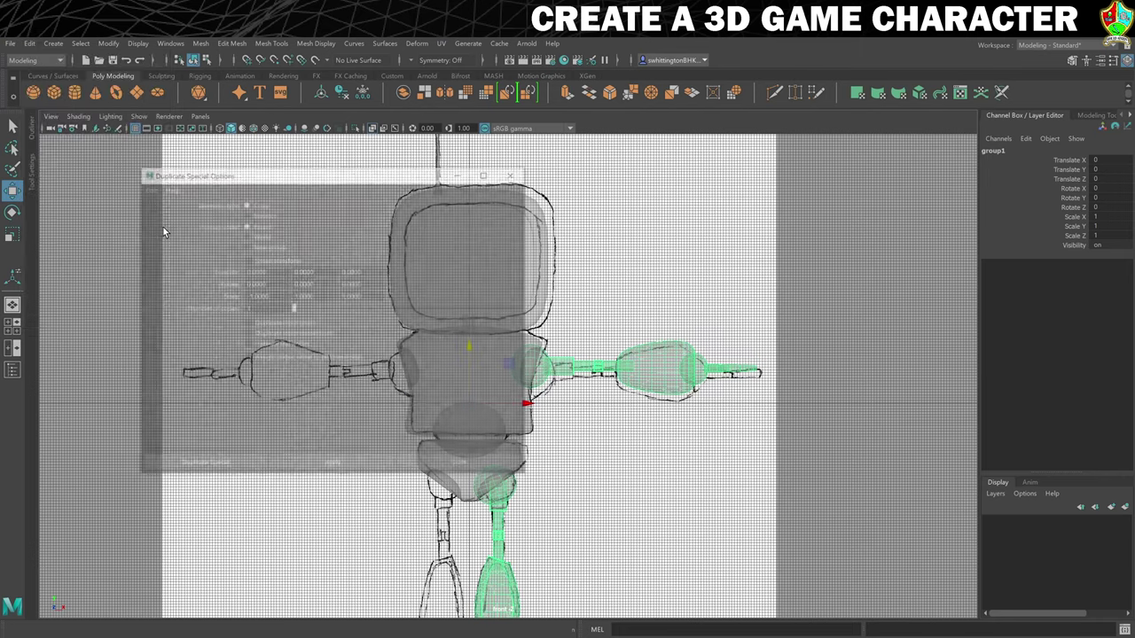
left_click_drag(735, 187, 876, 115)
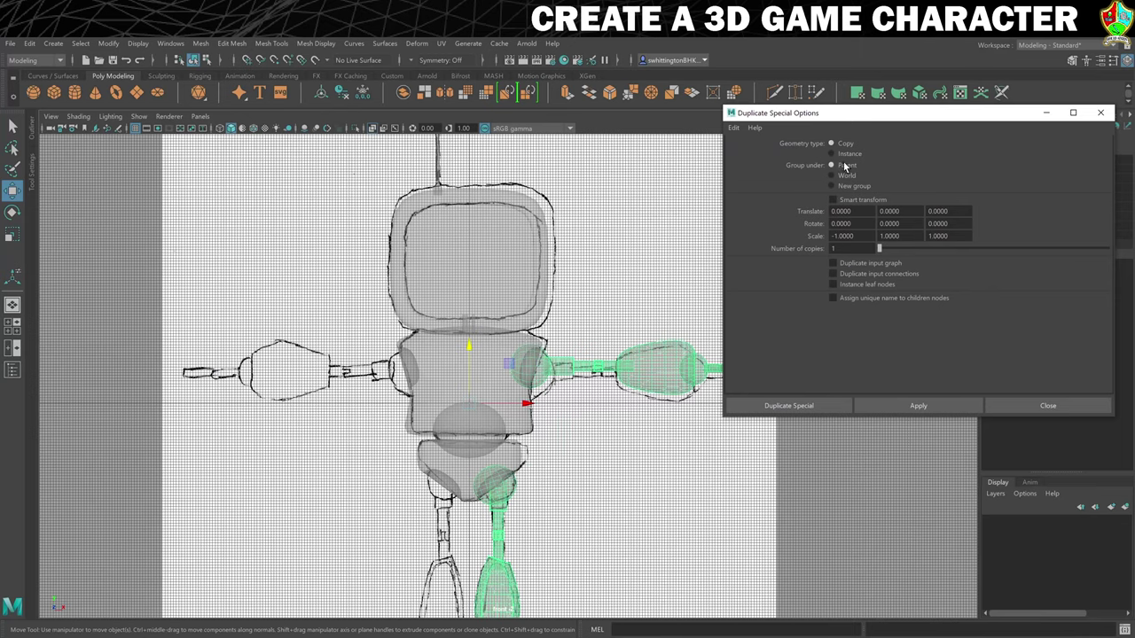
left_click_drag(857, 237, 754, 236)
type("1")
left_click(900, 237)
key("shift+Tab")
type("-1")
key("Tab")
left_click(922, 405)
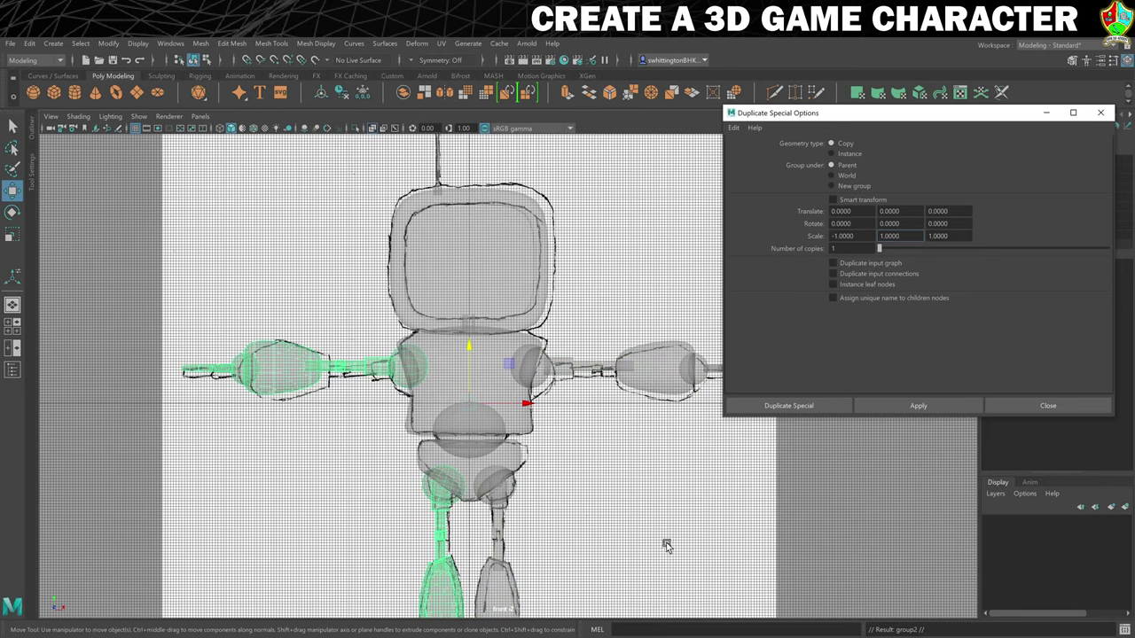
left_click(1050, 407)
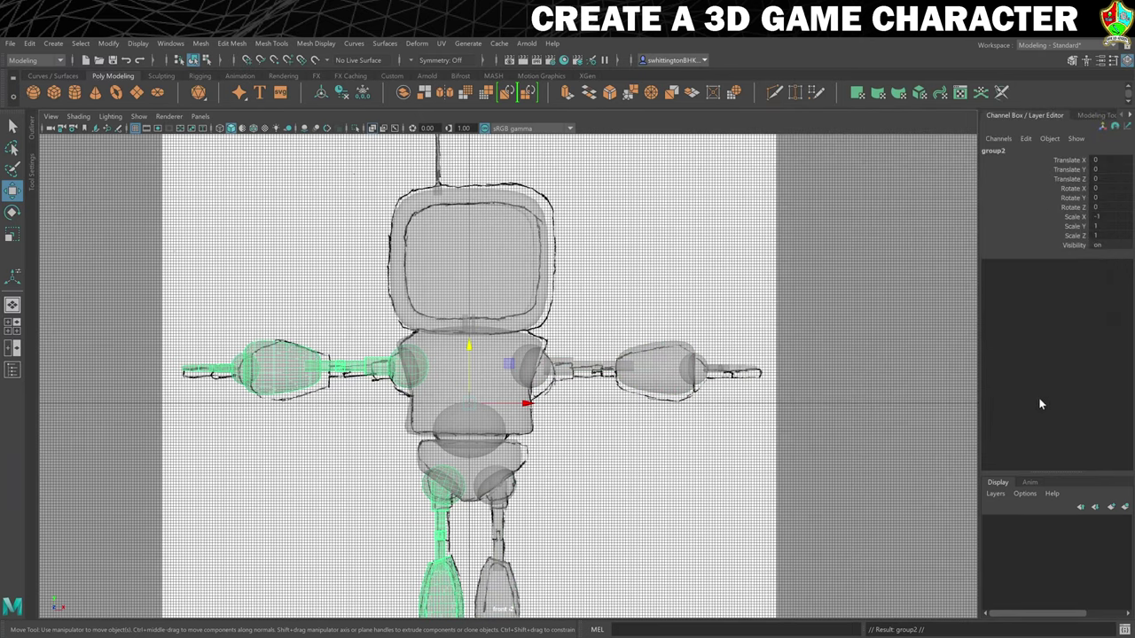
Frame the whole robot in the front view and hide the grid.
scroll(645, 370, "down", 5)
middle_click_drag(550, 390, 635, 329, "alt")
left_click(134, 129)
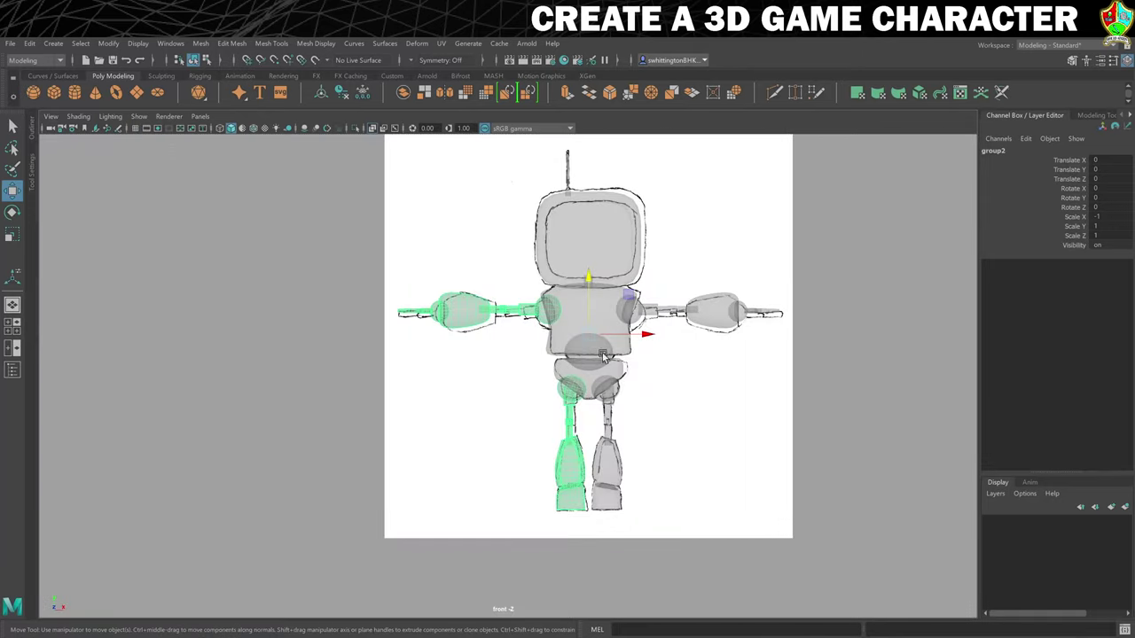
Compare the names of the left shoulder and its mirrored copy in the front view.
middle_click_drag(686, 369, 603, 372, "alt")
scroll(603, 373, "up", 4)
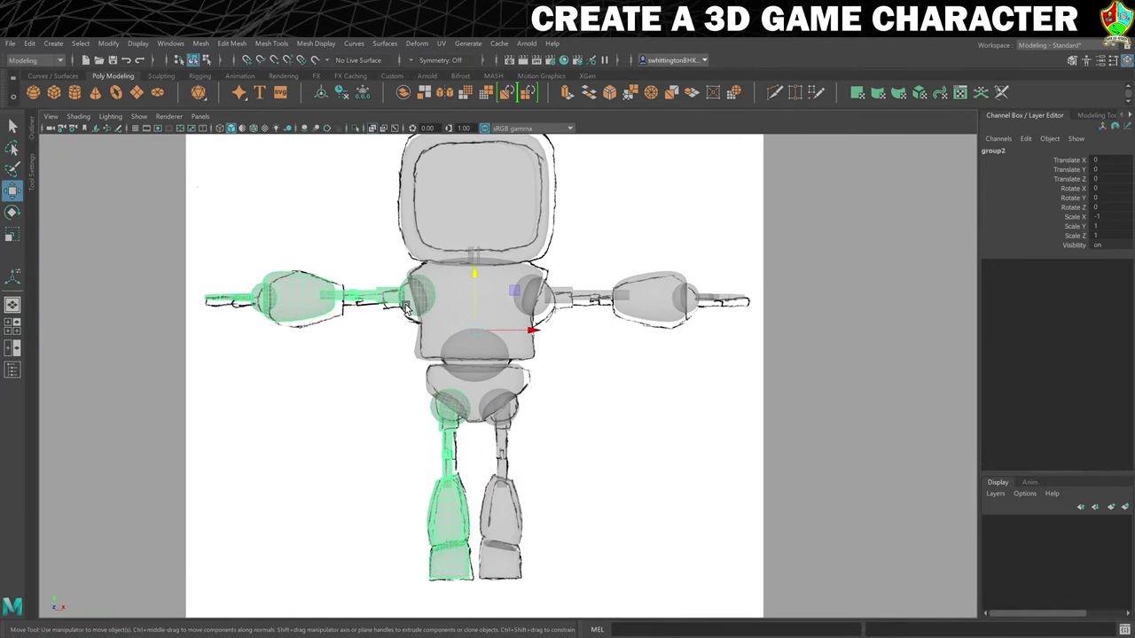
left_click(408, 308)
left_click(540, 306)
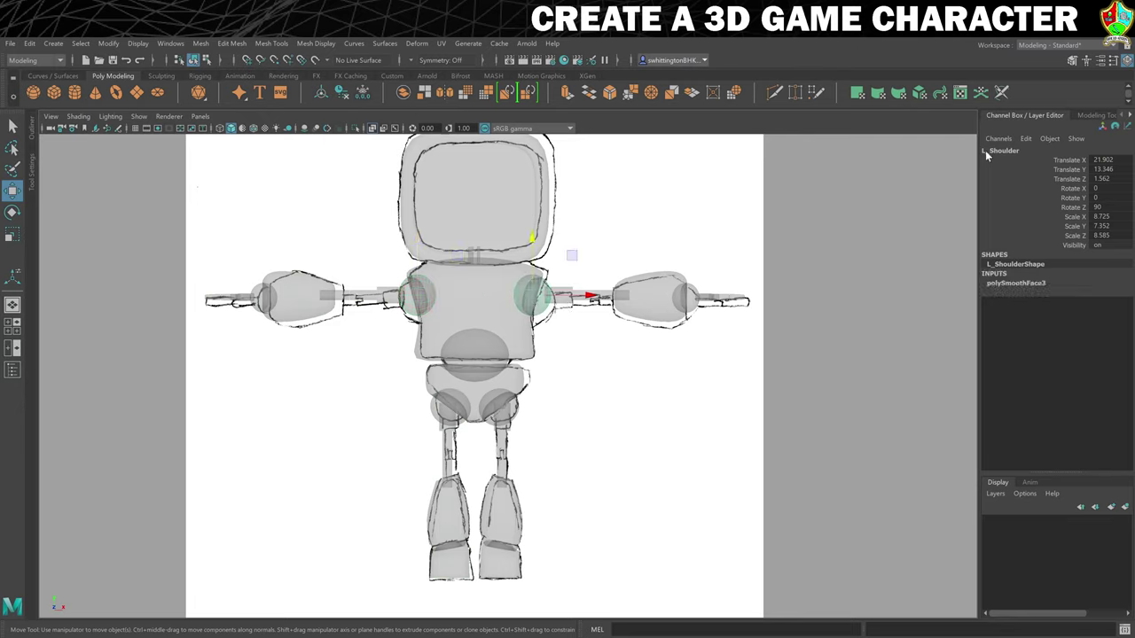
left_click(417, 311)
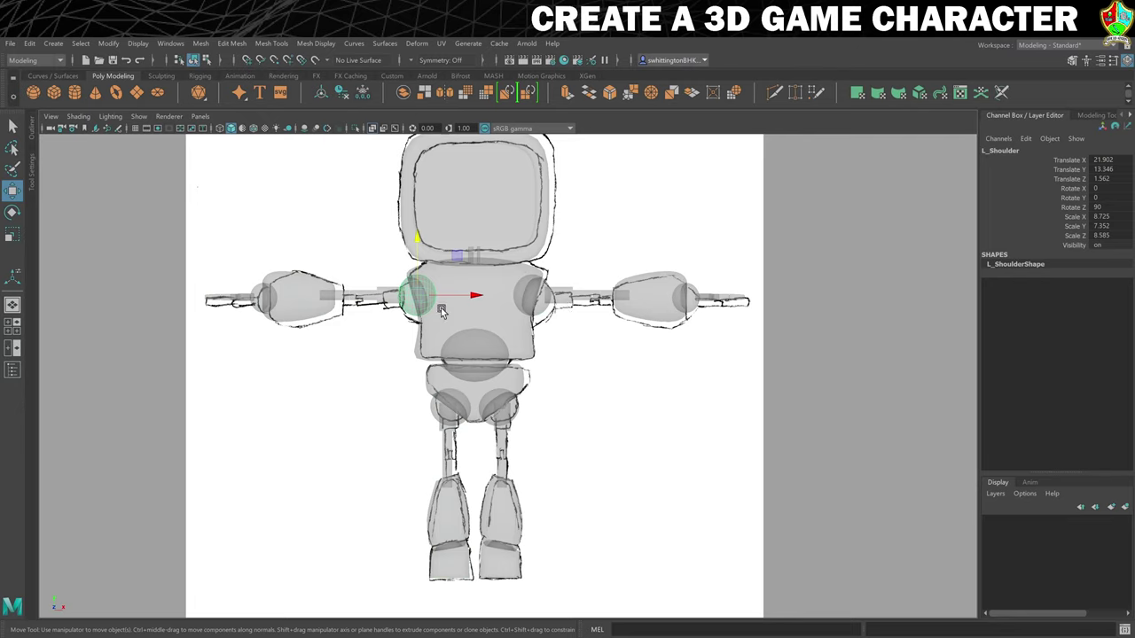
left_click(995, 151)
key("ctrl+z")
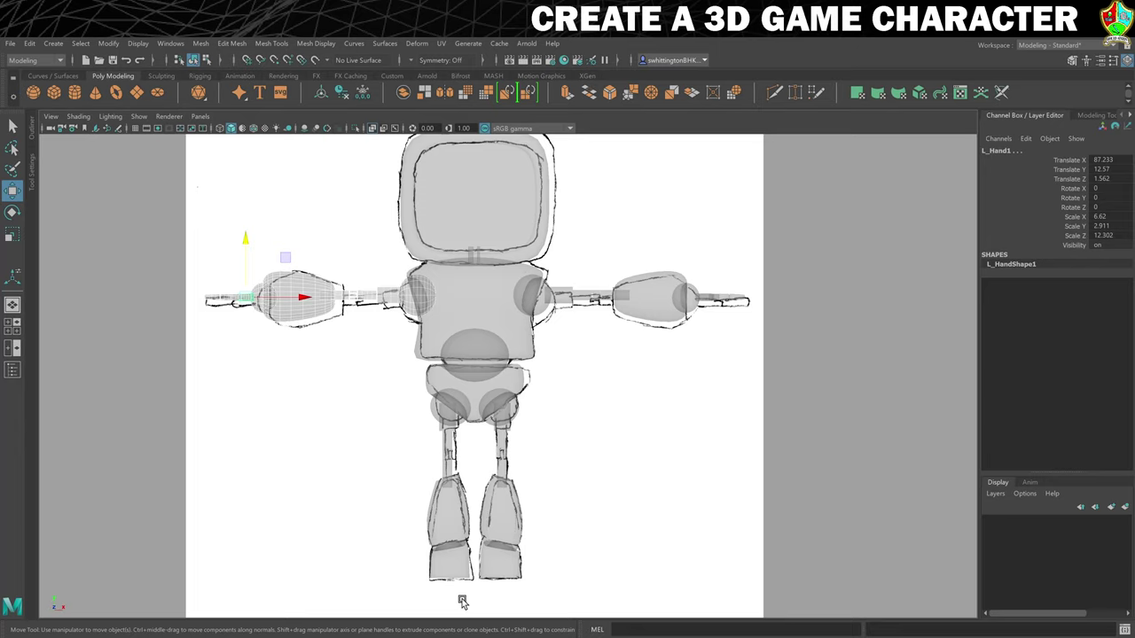
Rename all mirrored arm and leg parts with Search and Replace Names, replacing the prefix L_ with R_ using the Hierarchy option.
left_click_drag(397, 424, 396, 421, "shift")
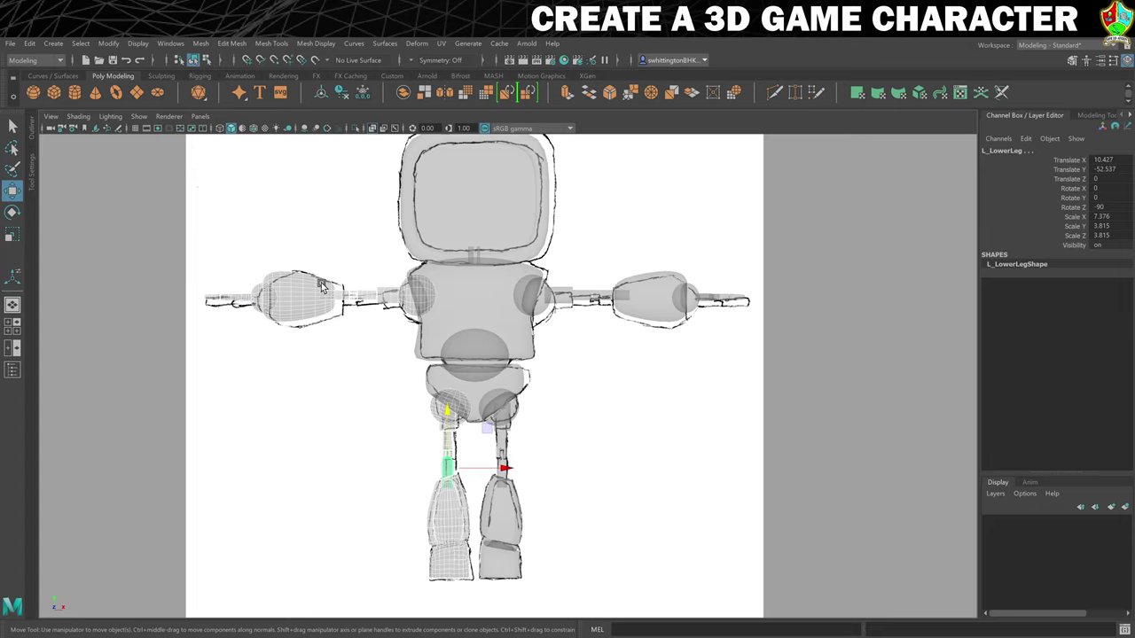
left_click(107, 45)
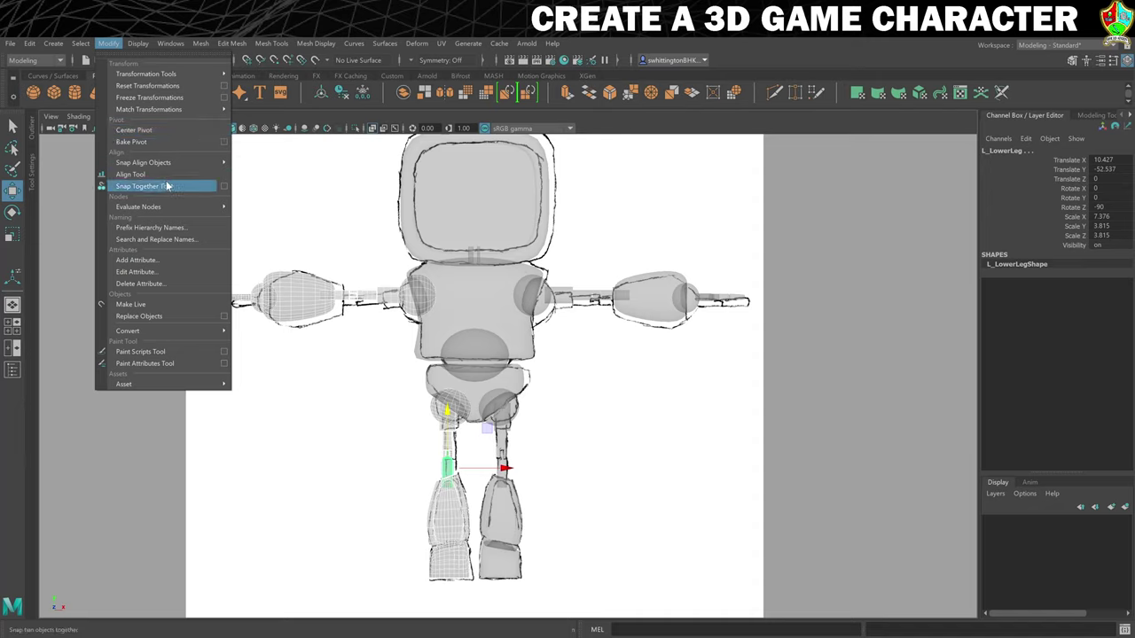
left_click(163, 240)
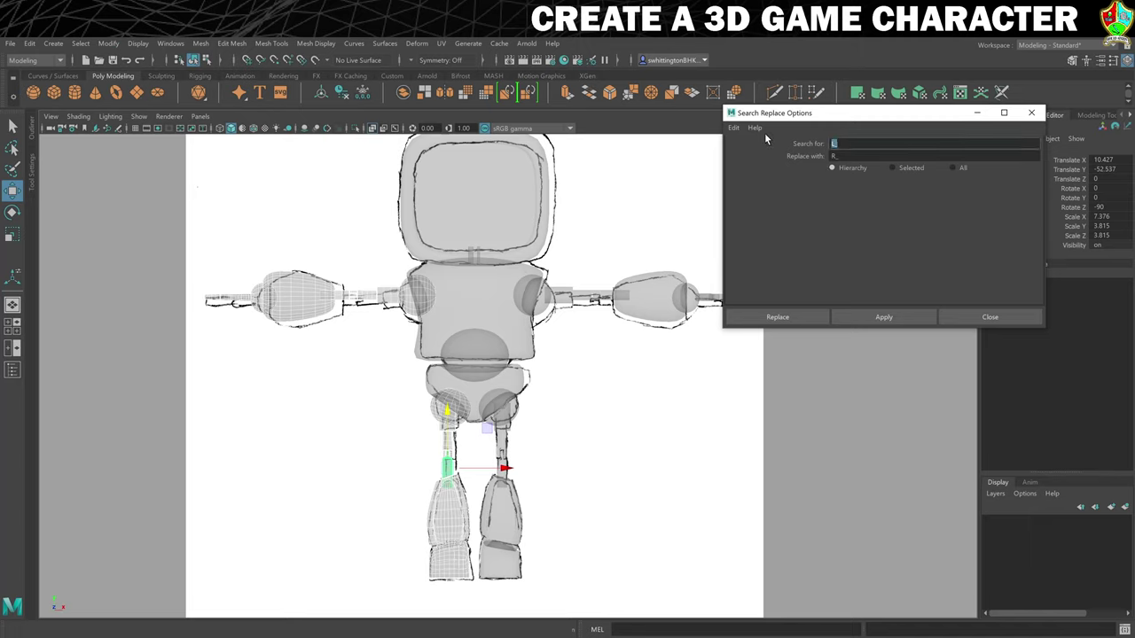
left_click_drag(847, 156, 769, 143)
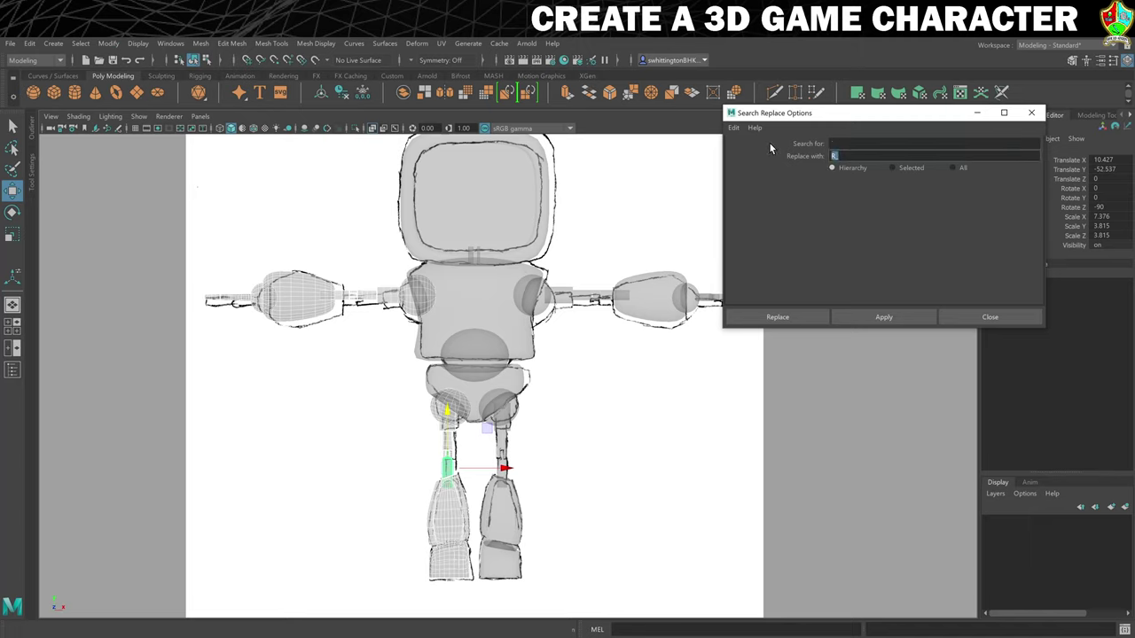
key("BackSpace")
left_click_drag(862, 114, 753, 110)
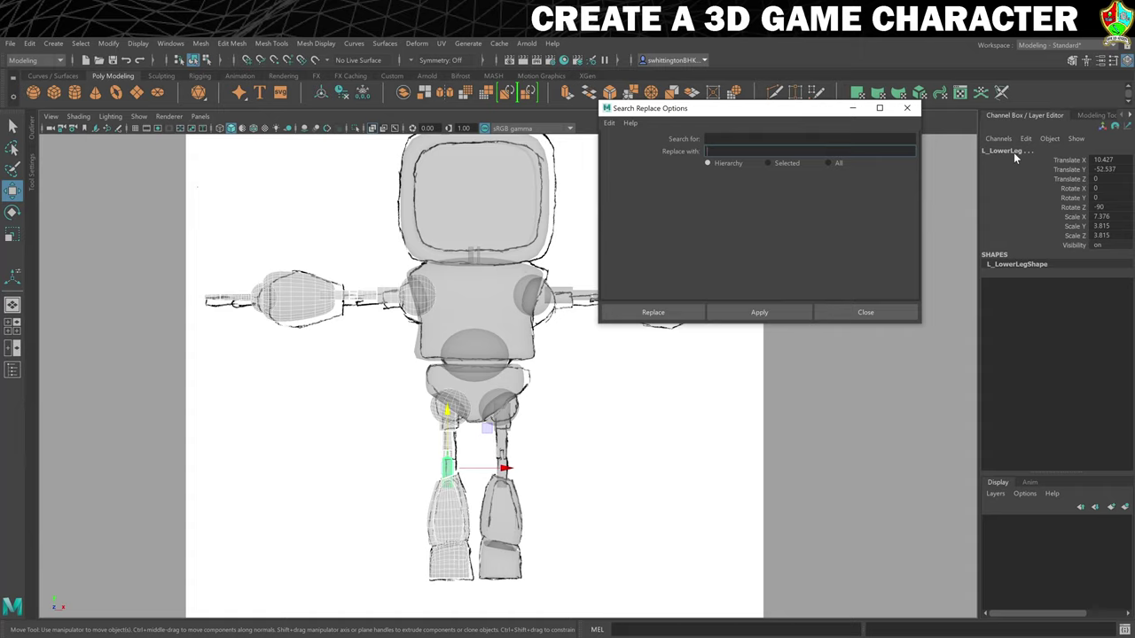
left_click(744, 140)
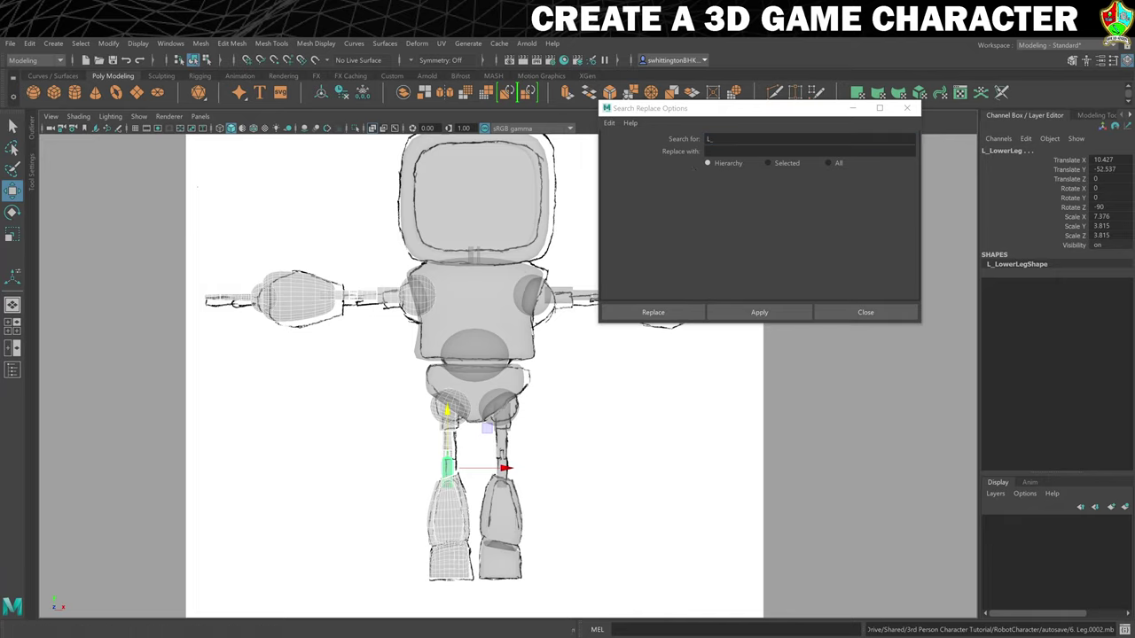
left_click(728, 151)
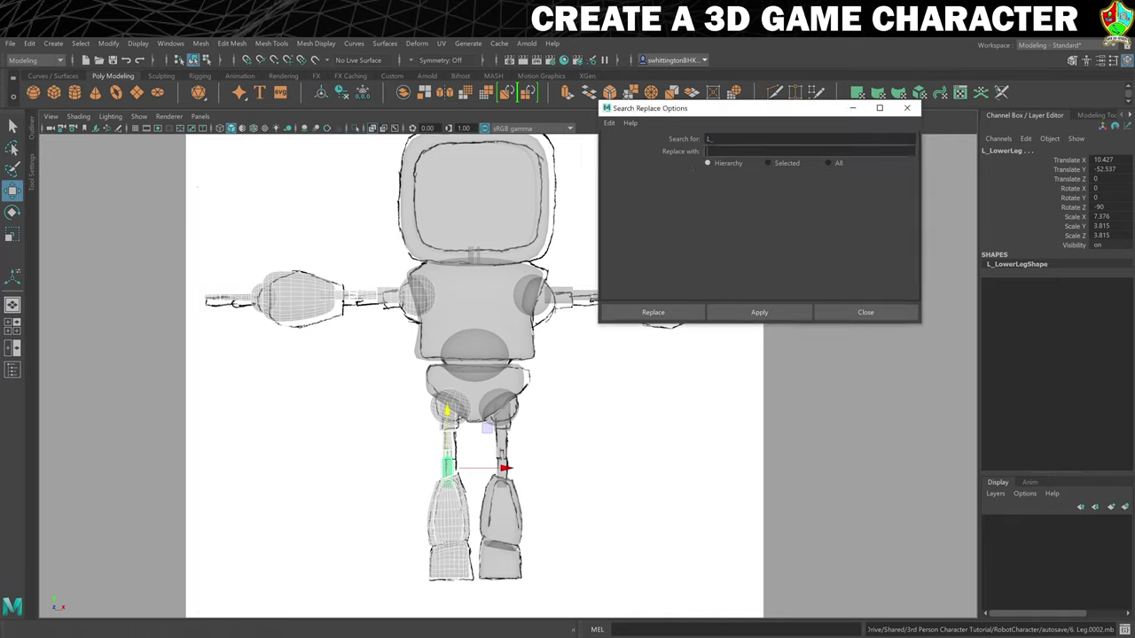
type("R_")
left_click(653, 312)
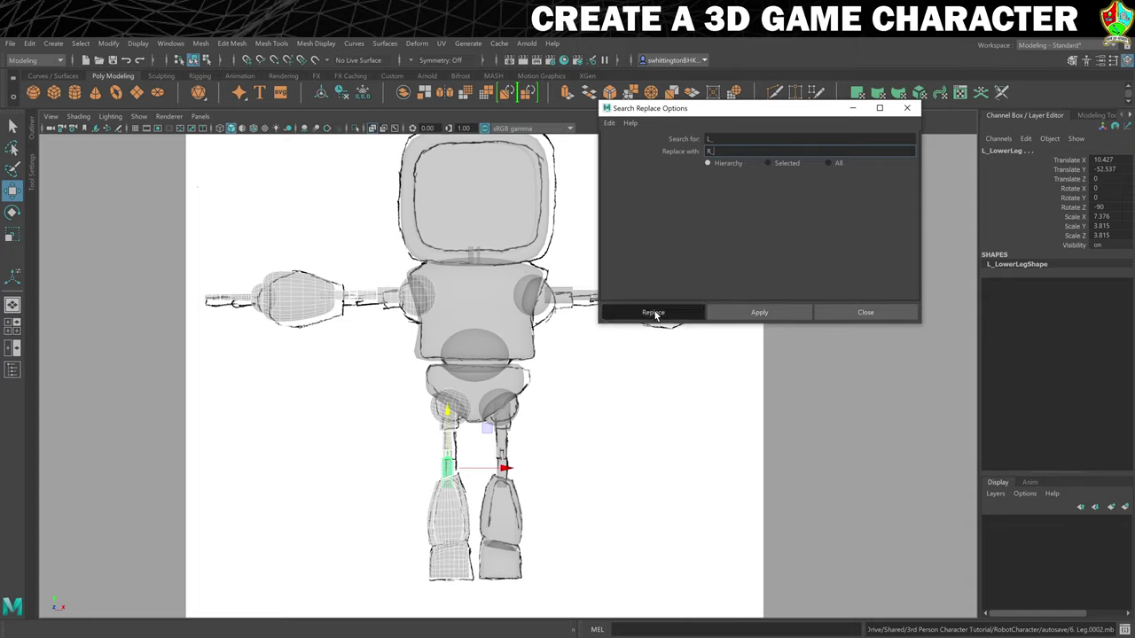
Check the names of the mirrored shoulder, upper arm, lower arm and lower leg parts.
left_click(716, 331)
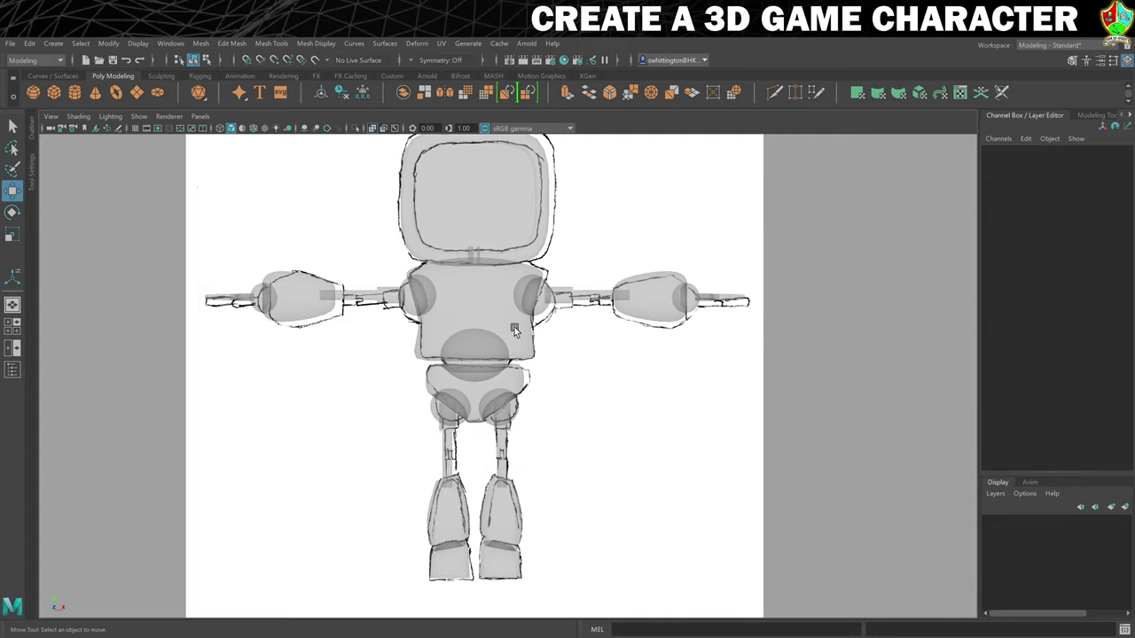
left_click(406, 306)
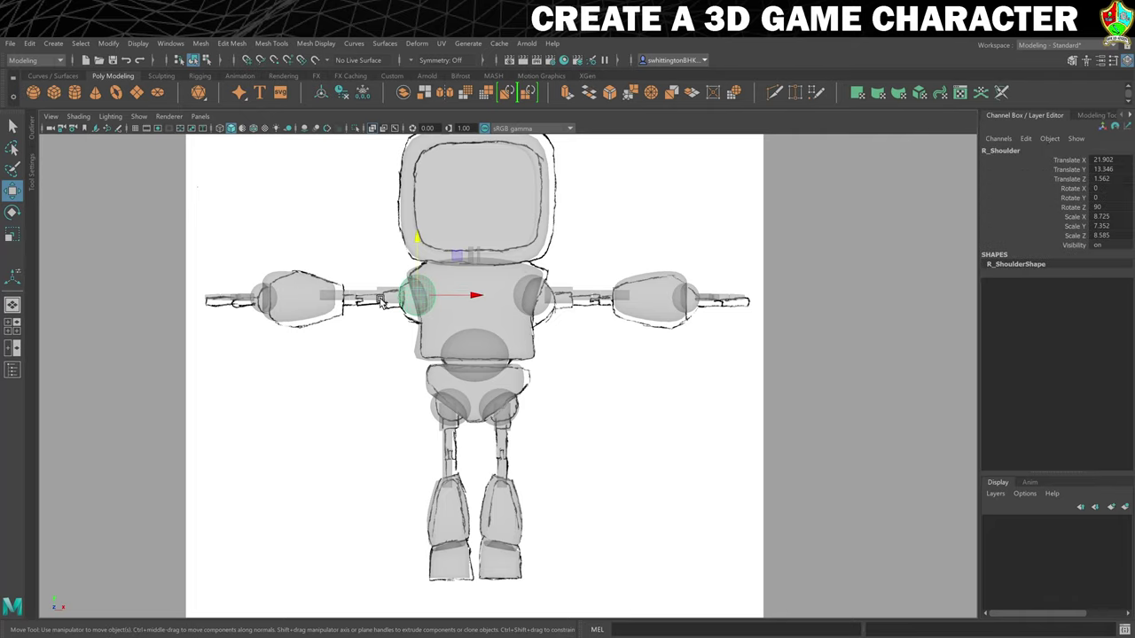
left_click(384, 300)
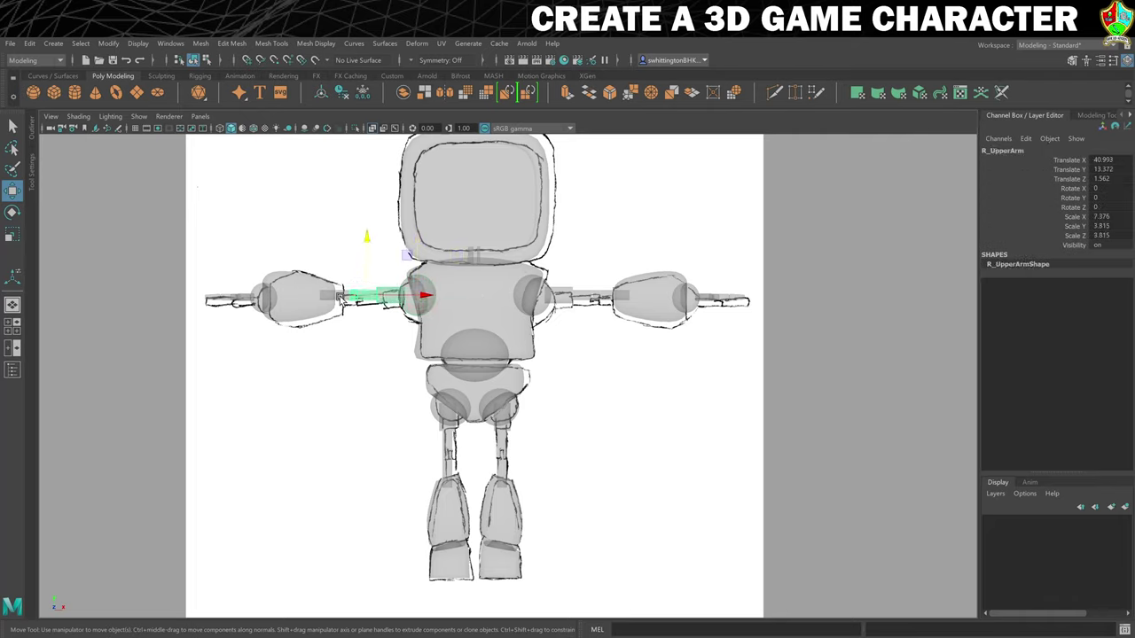
left_click(337, 297)
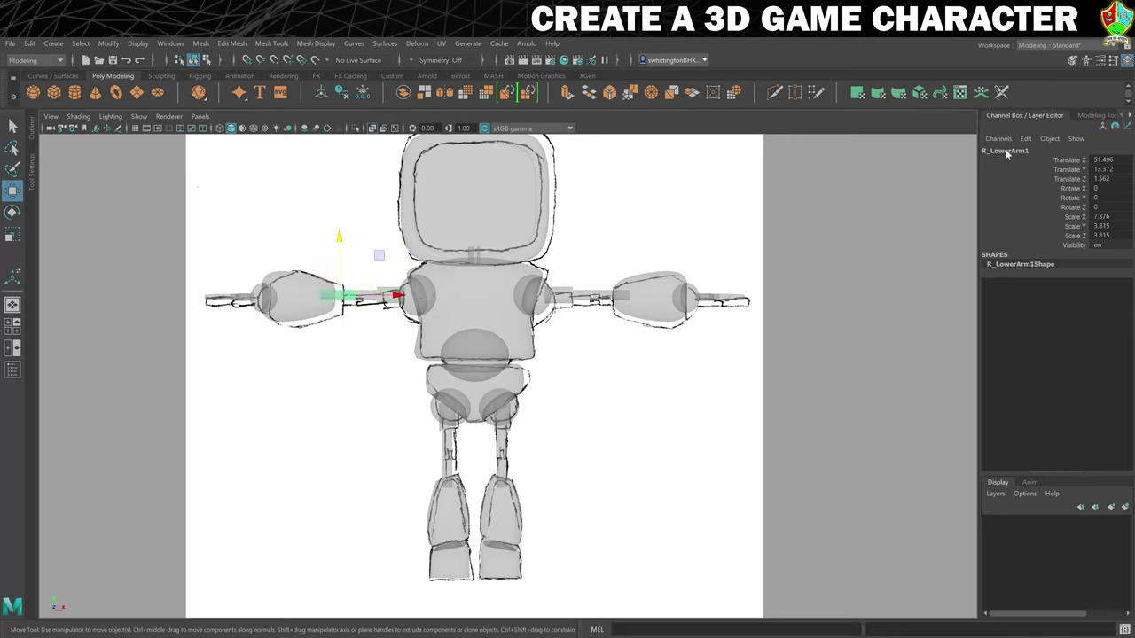
left_click(450, 514)
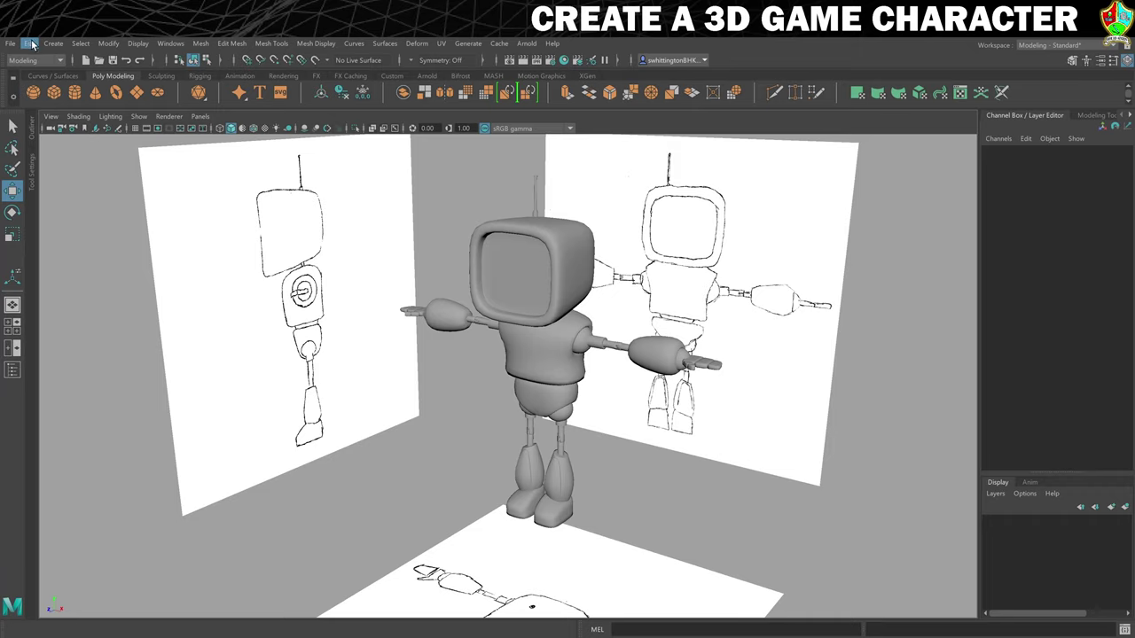
Open the Outliner and ungroup group1, which holds the left arm and leg parts.
left_click(170, 43)
left_click(186, 186)
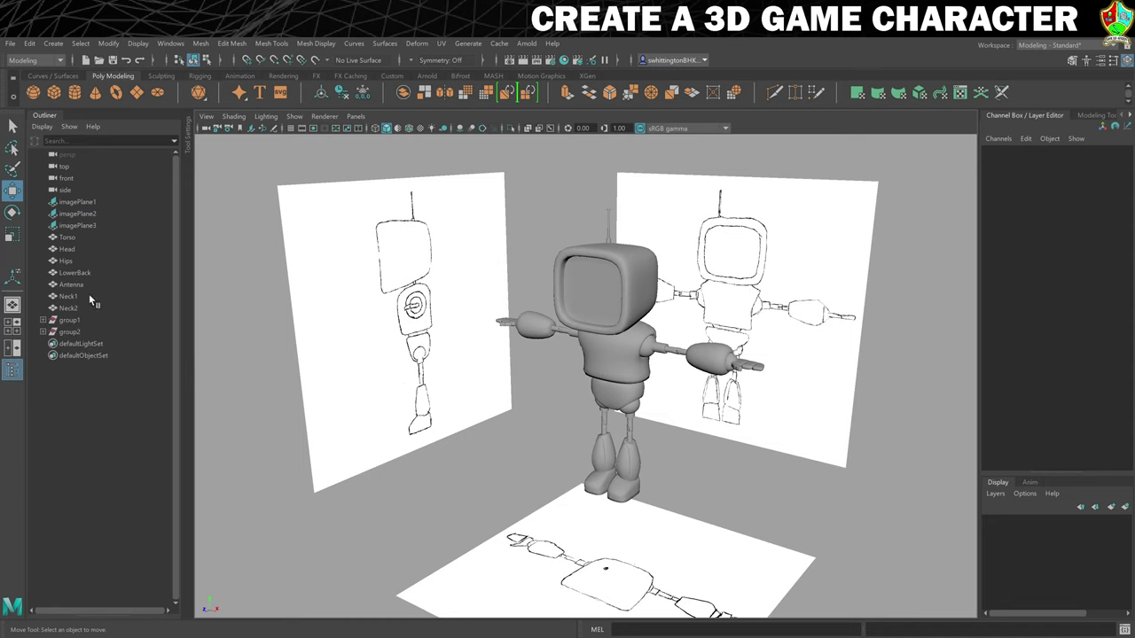
left_click(73, 320)
left_click(43, 320)
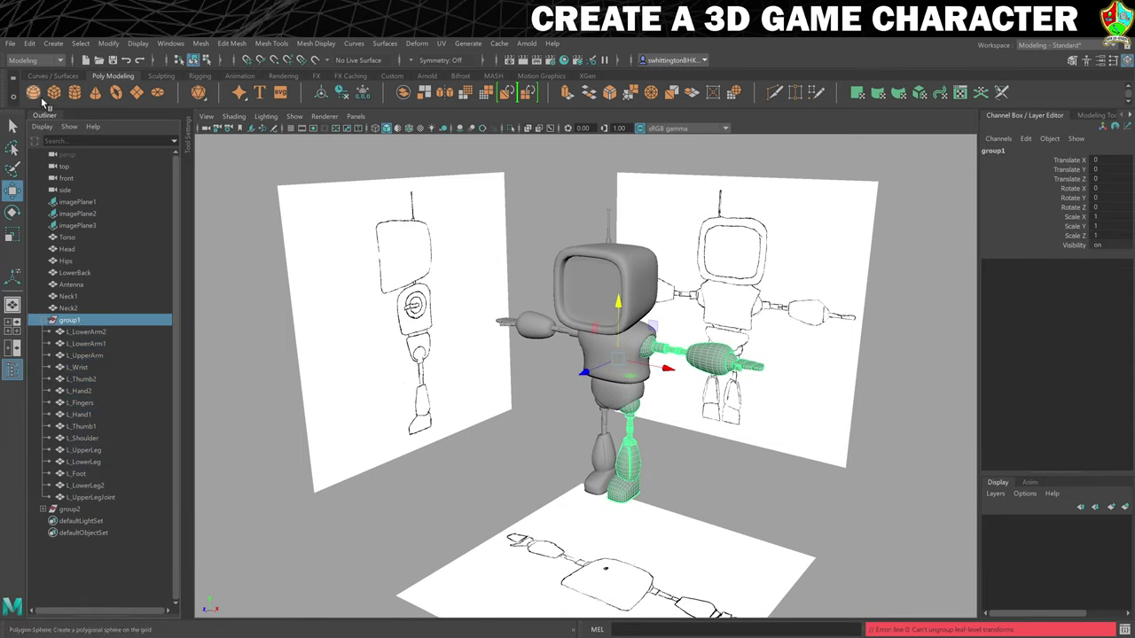
left_click(32, 46)
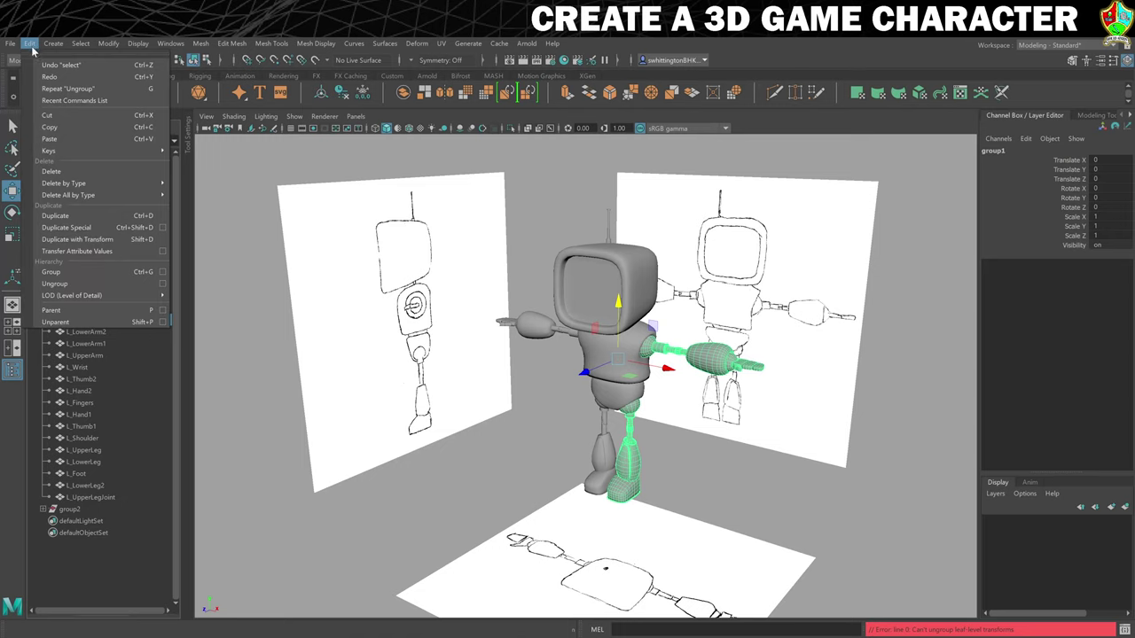
left_click(84, 284)
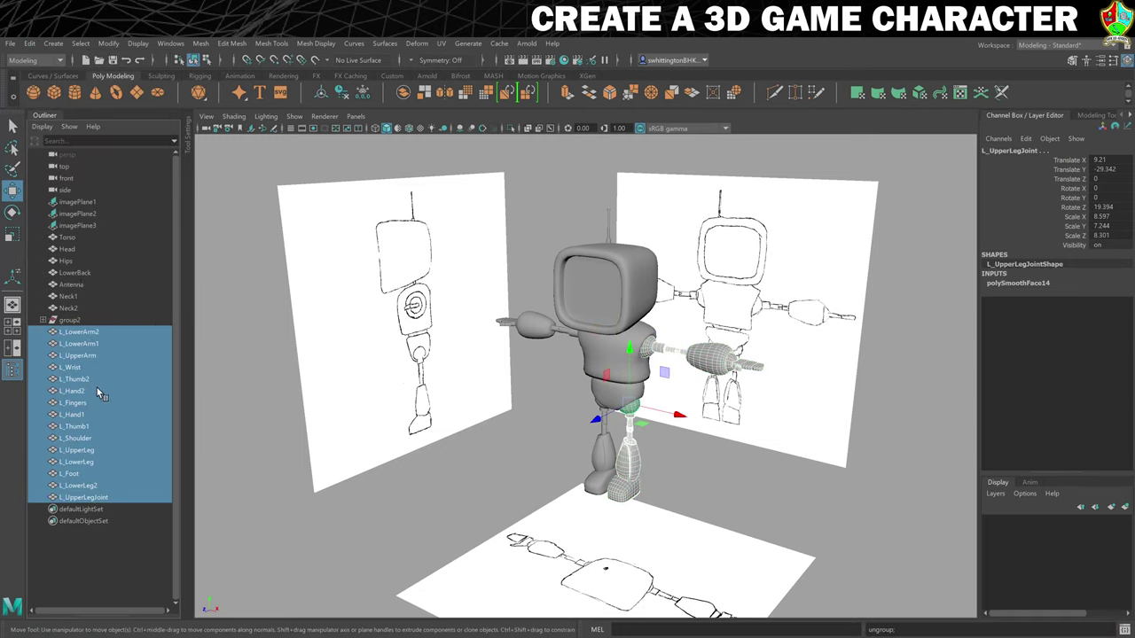
Ungroup group2, which holds the mirrored right arm and leg parts, and clear the selection.
left_click(68, 320)
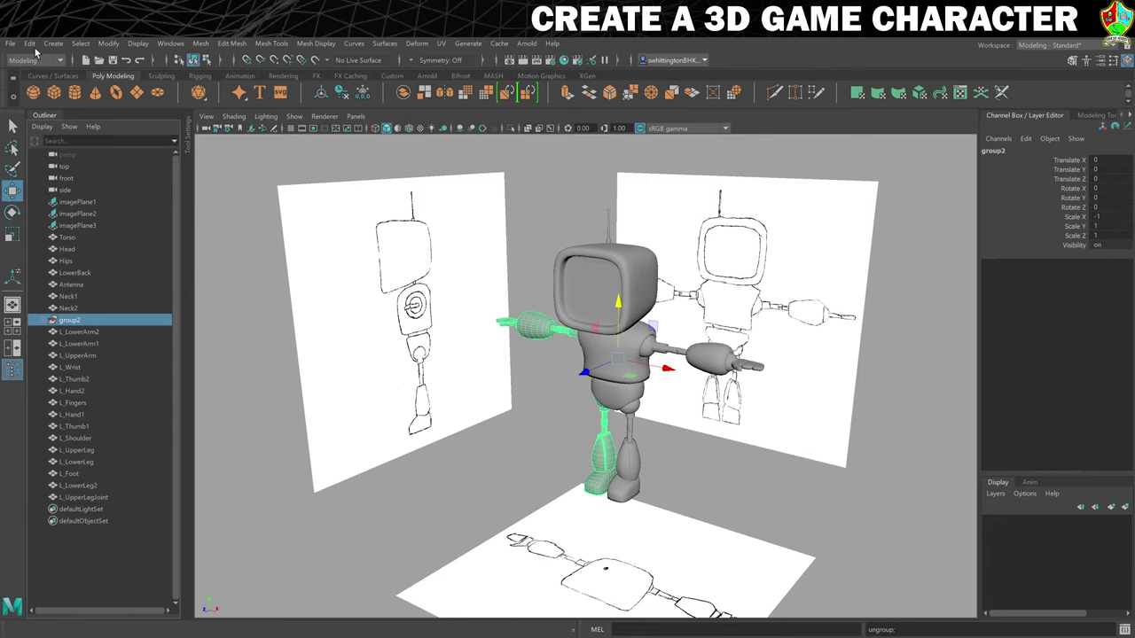
left_click(30, 44)
left_click(94, 286)
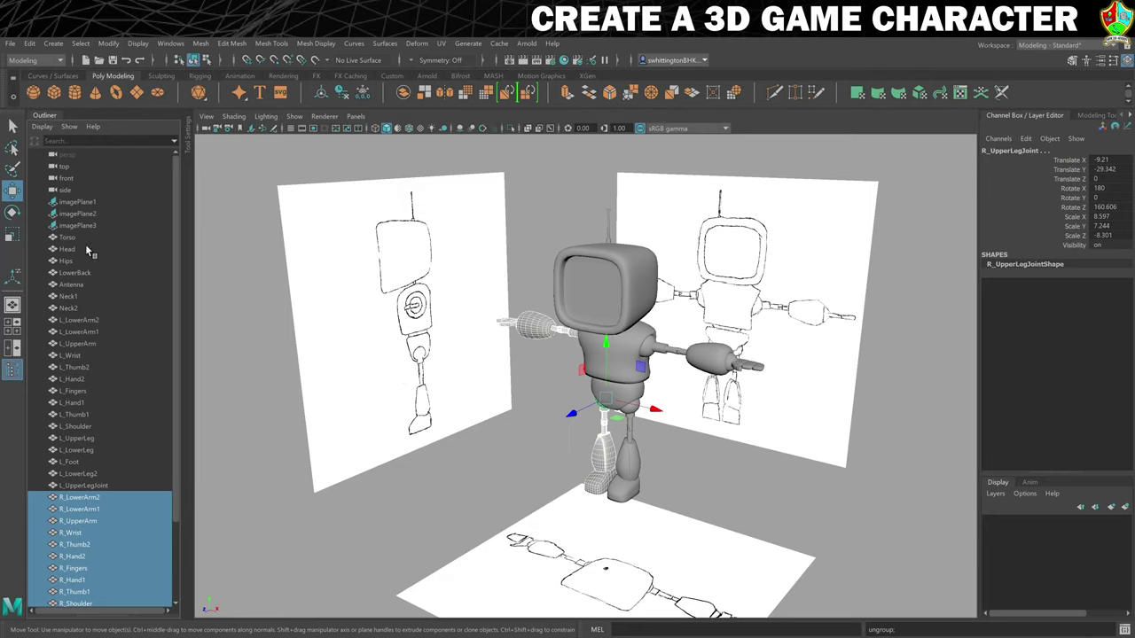
left_click(456, 470)
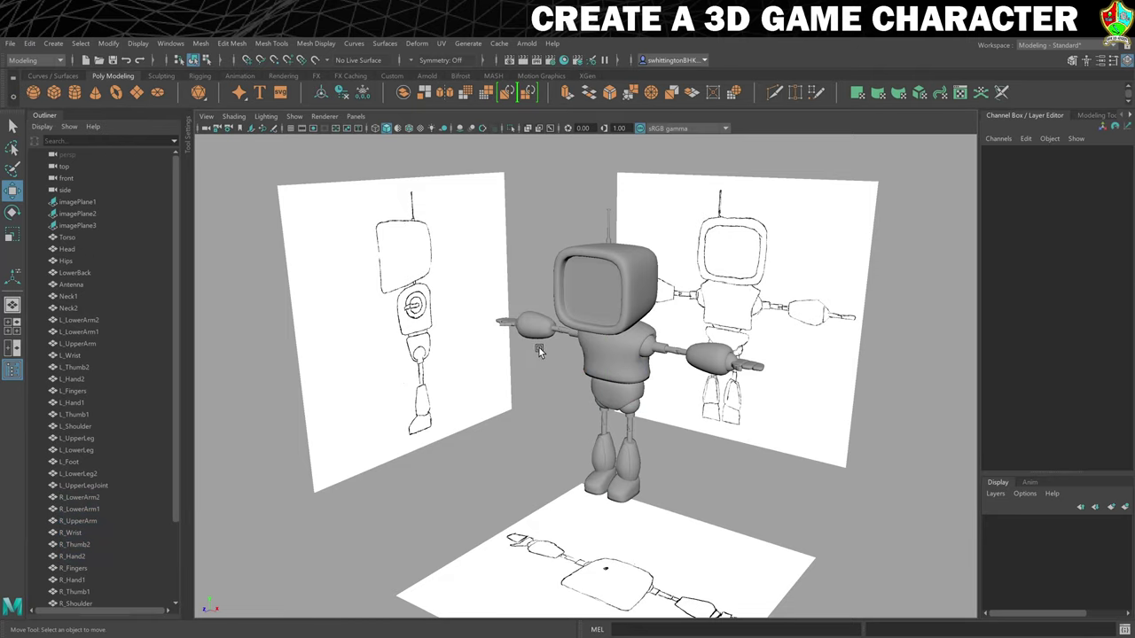
Freeze the transformations of all robot parts, and check the channel values of the torso, lower back and head.
scroll(544, 346, "down", 2)
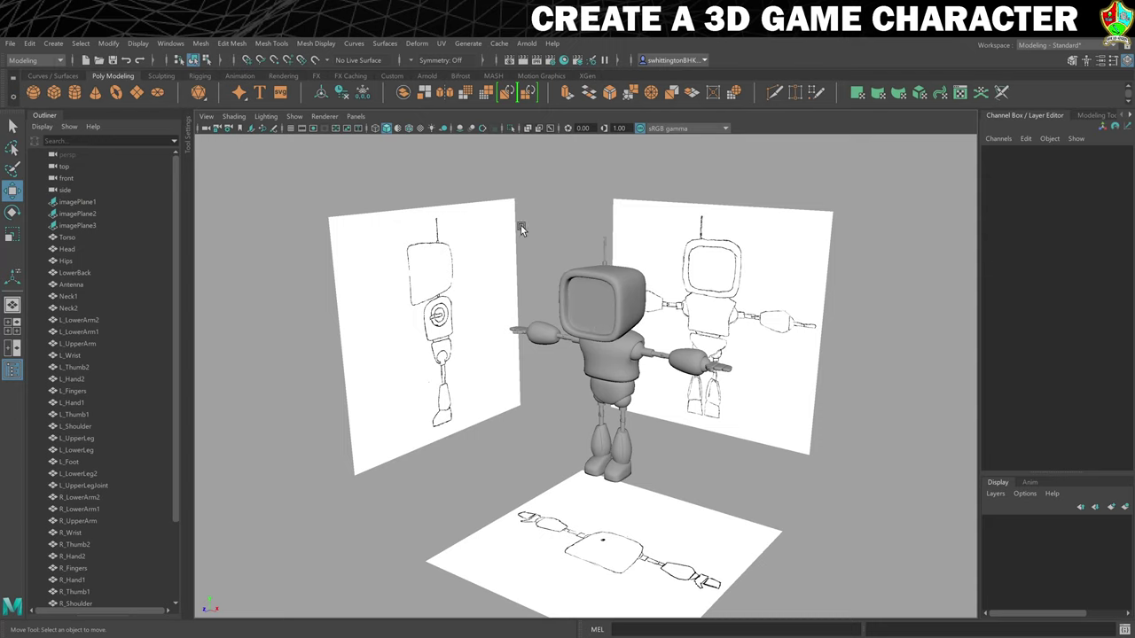
left_click_drag(486, 211, 778, 510)
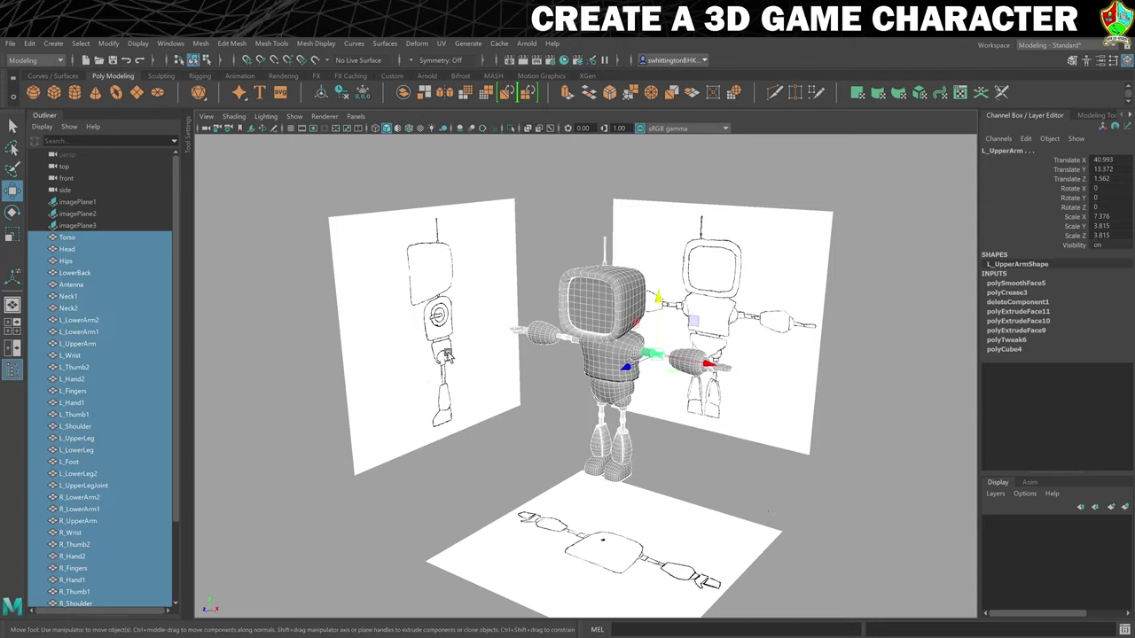
left_click(107, 44)
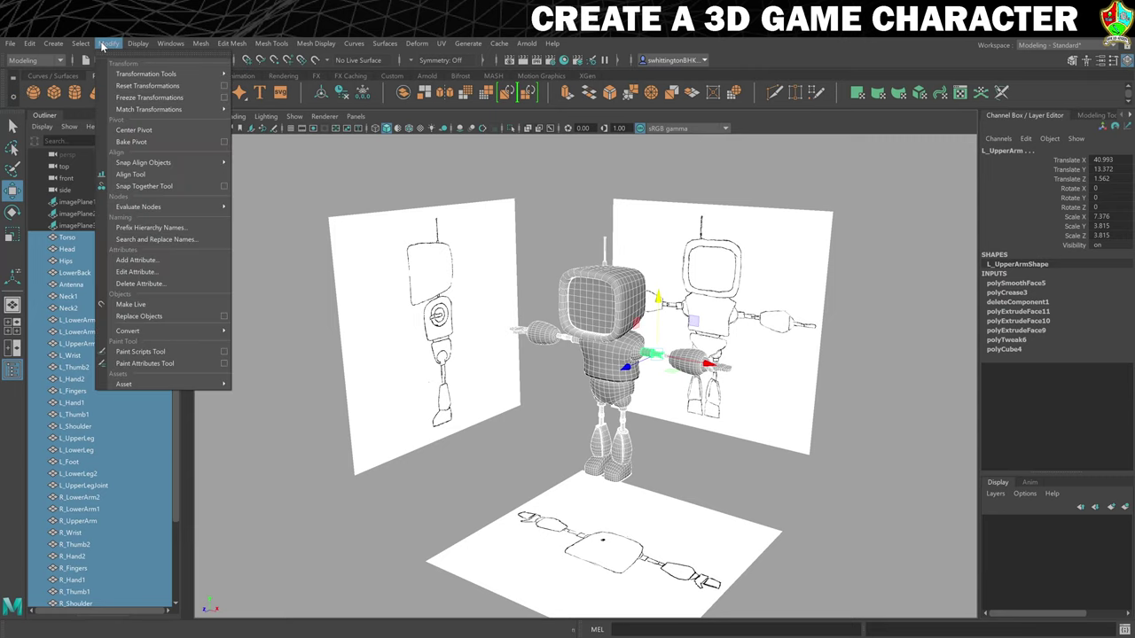
left_click(149, 97)
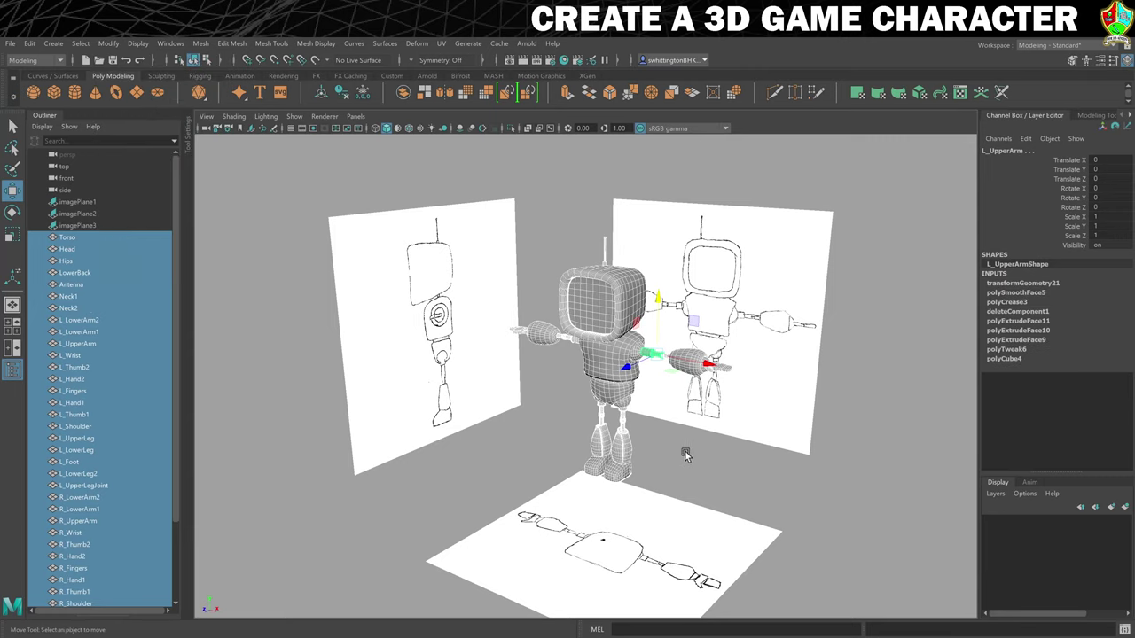
left_click(686, 454)
left_click(609, 358)
left_click(618, 368, "shift")
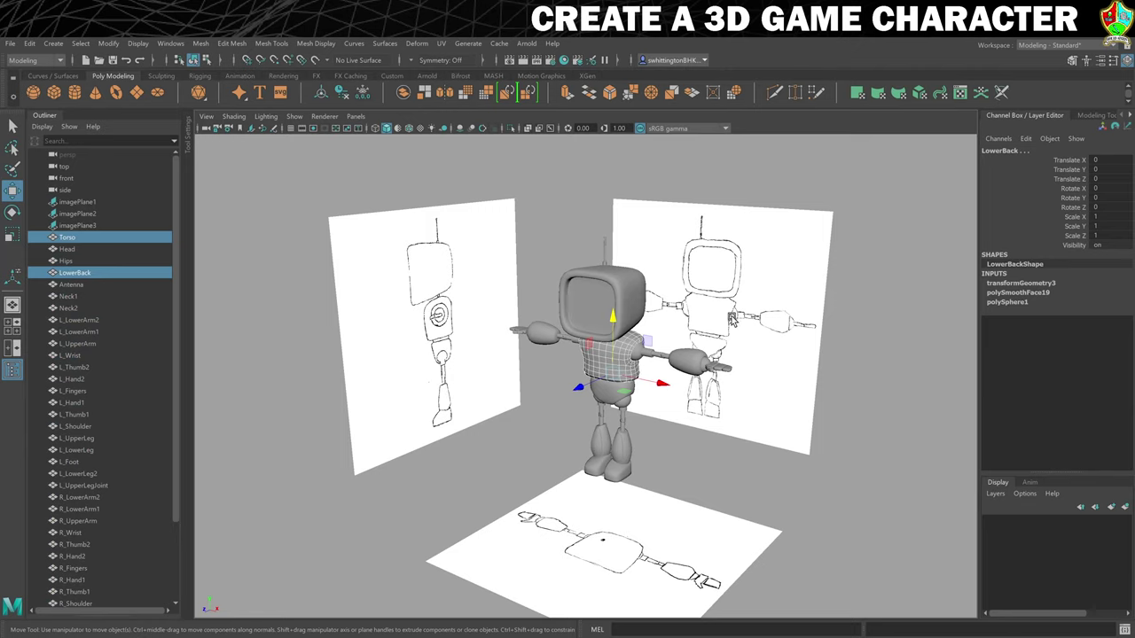
left_click(684, 362)
left_click(583, 292)
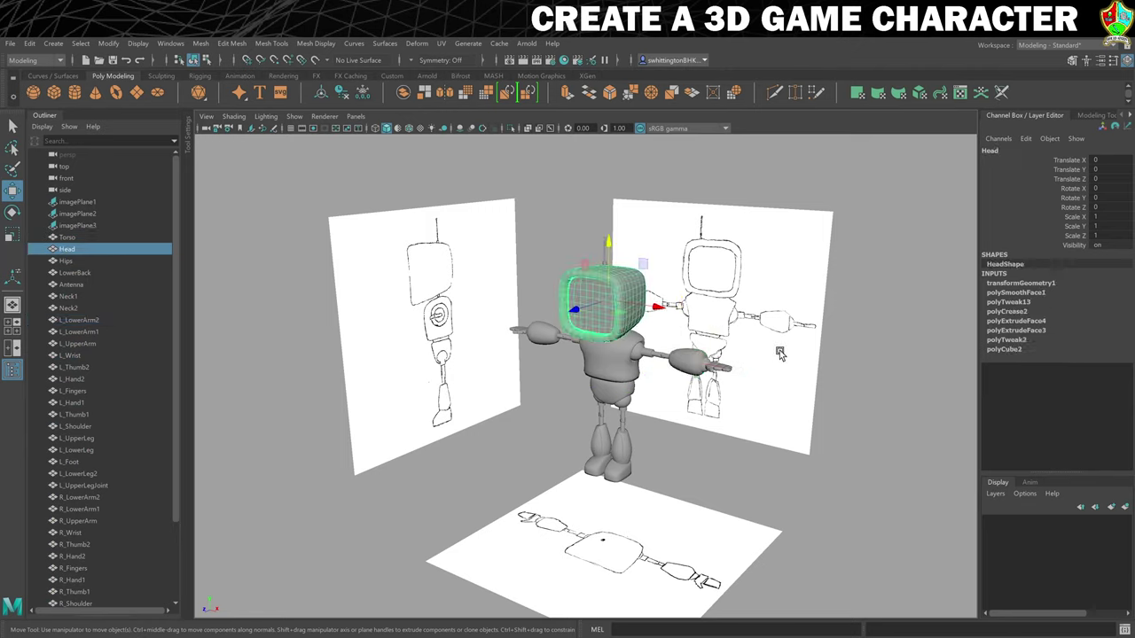
left_click(556, 224)
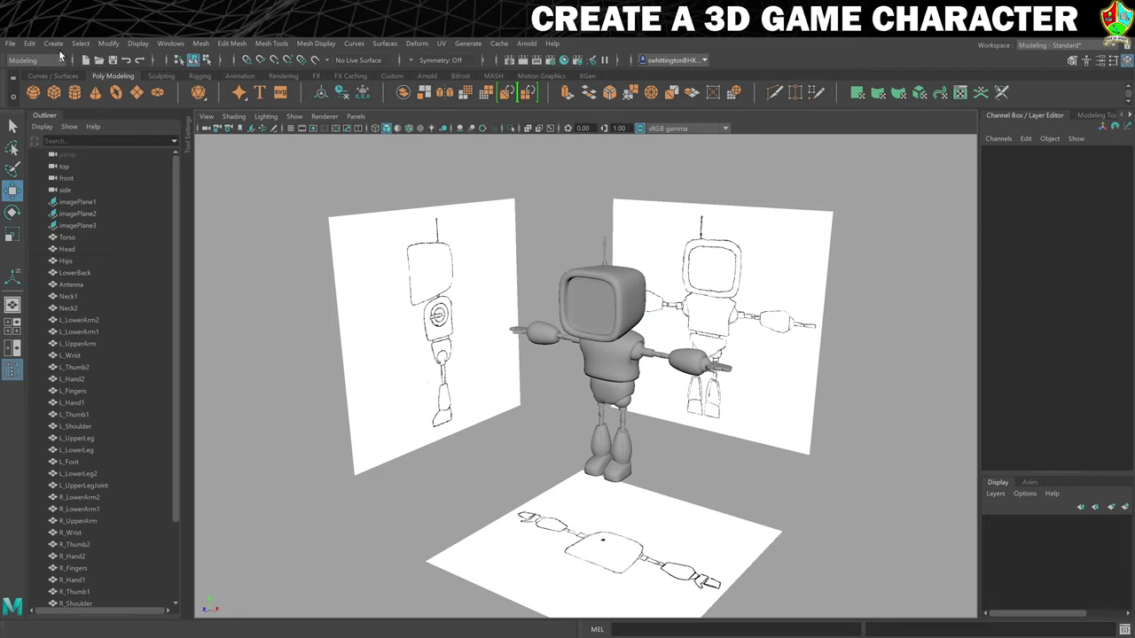
Delete the construction history of all objects in the scene, and check the inputs of the head and torso.
left_click(28, 43)
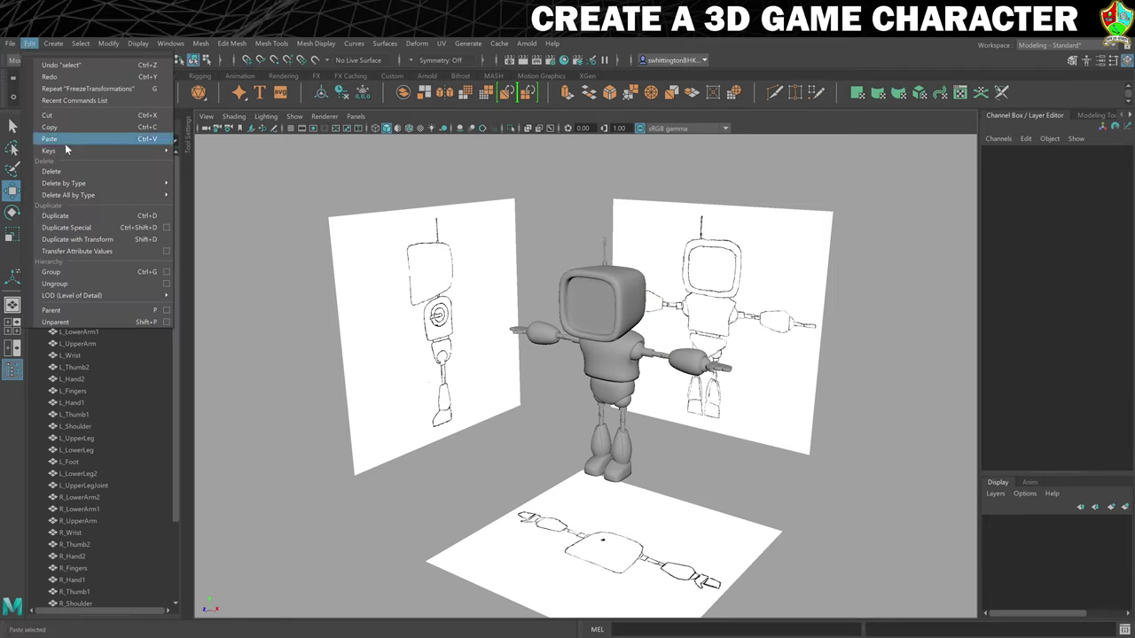
mouse_move(108, 197)
left_click(213, 195)
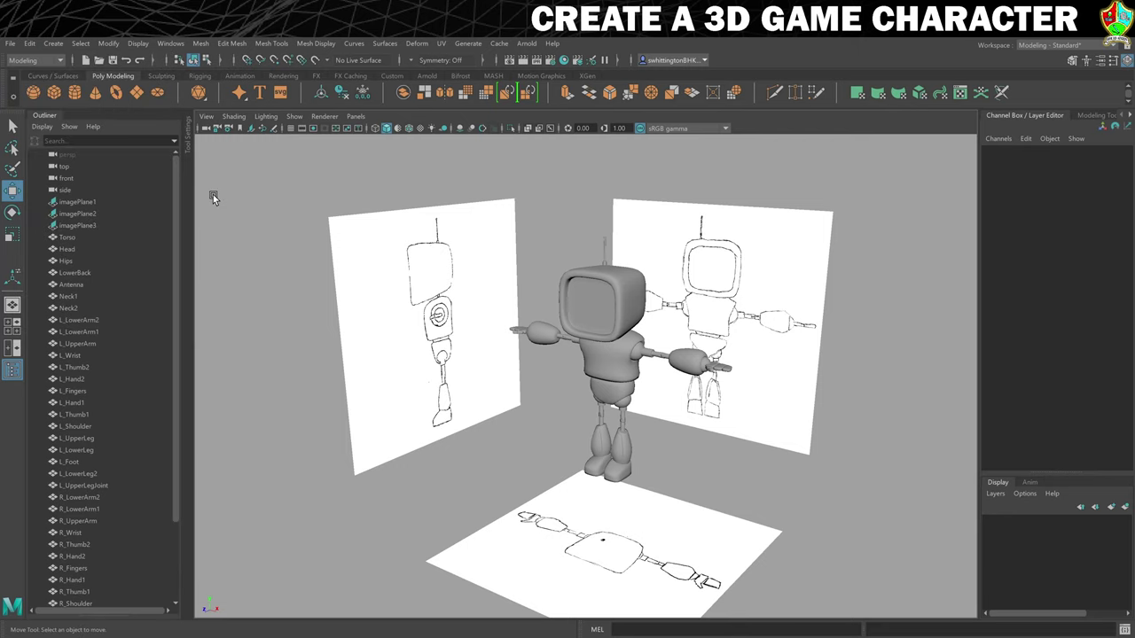
left_click(628, 310)
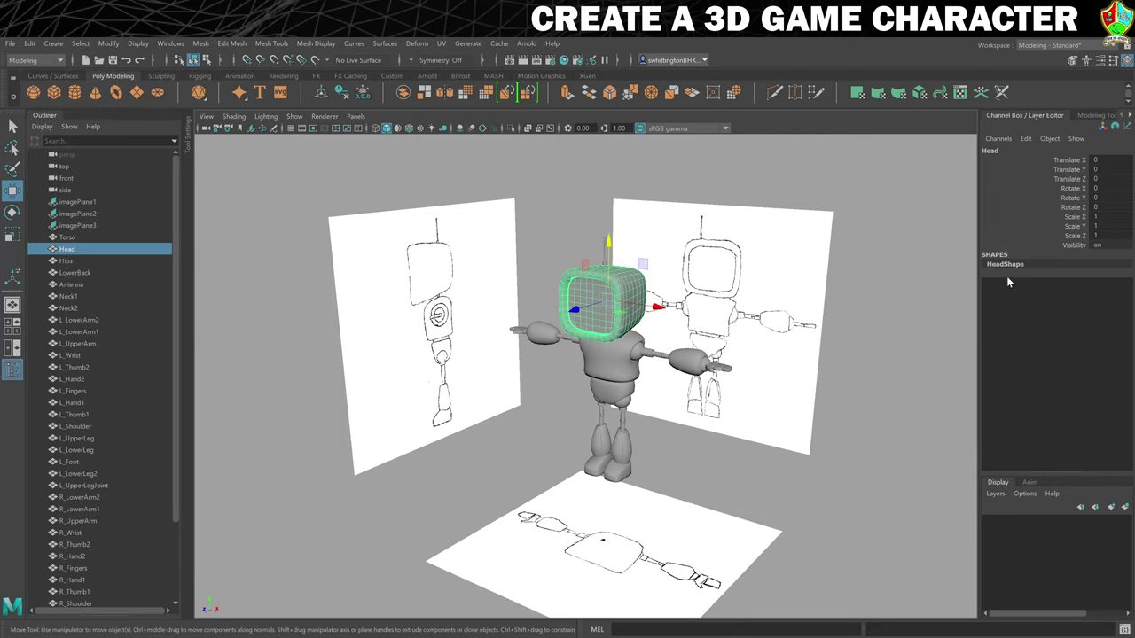
left_click(688, 366)
left_click(616, 359)
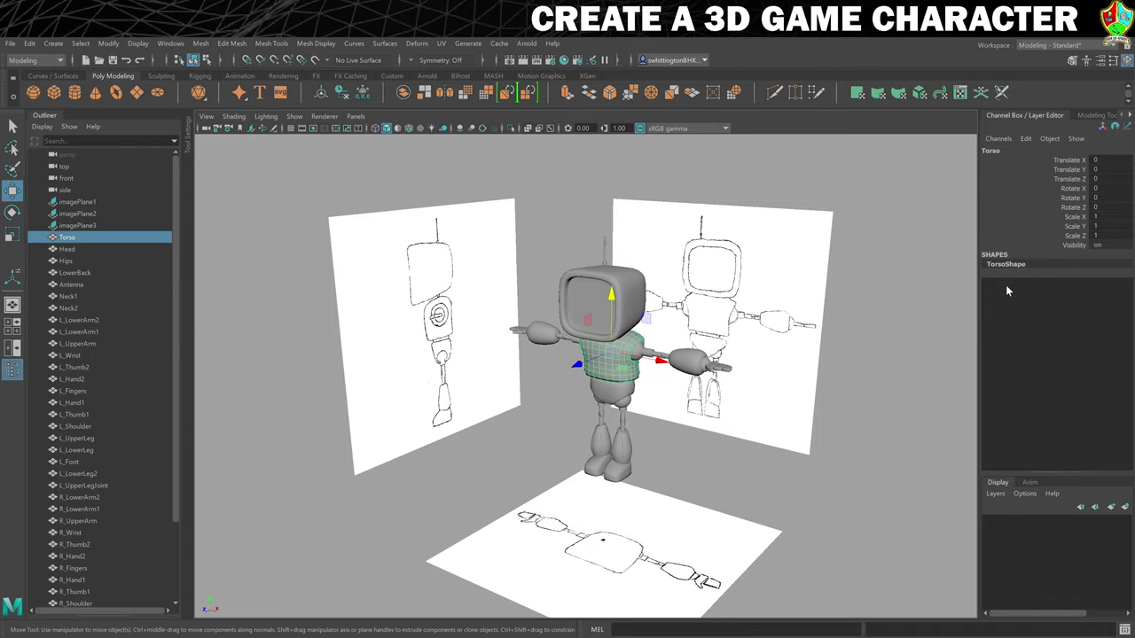
left_click(877, 446)
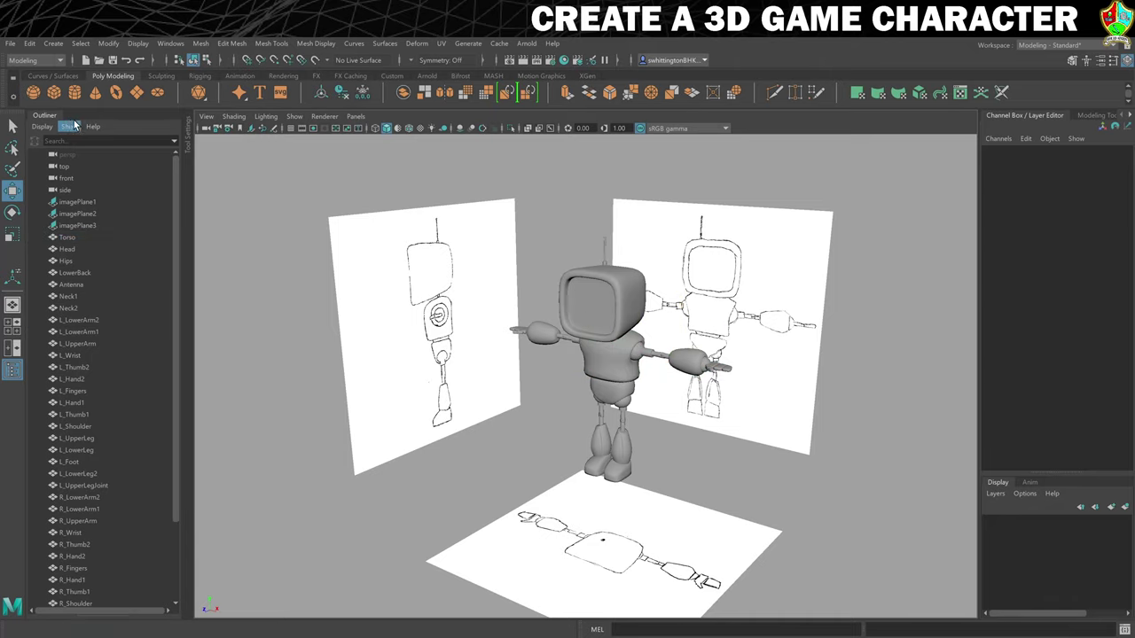
Hide the Outliner and frame the whole robot more closely in the perspective view.
left_click(50, 116)
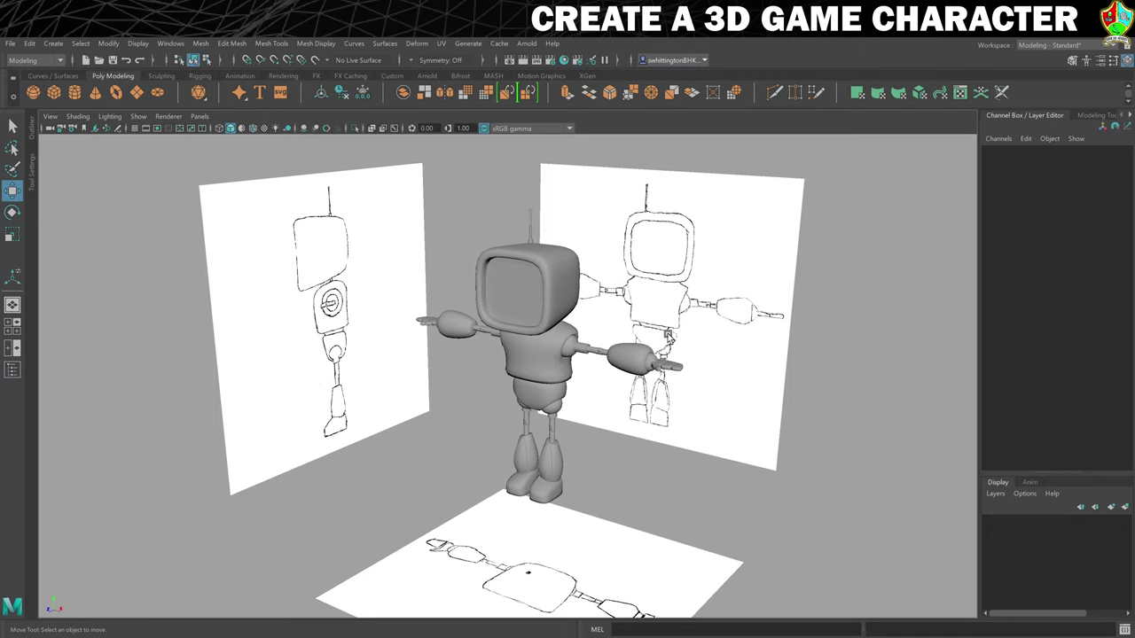
middle_click_drag(680, 351, 651, 334, "alt")
right_click_drag(650, 334, 685, 337, "alt")
scroll(687, 340, "up", 5)
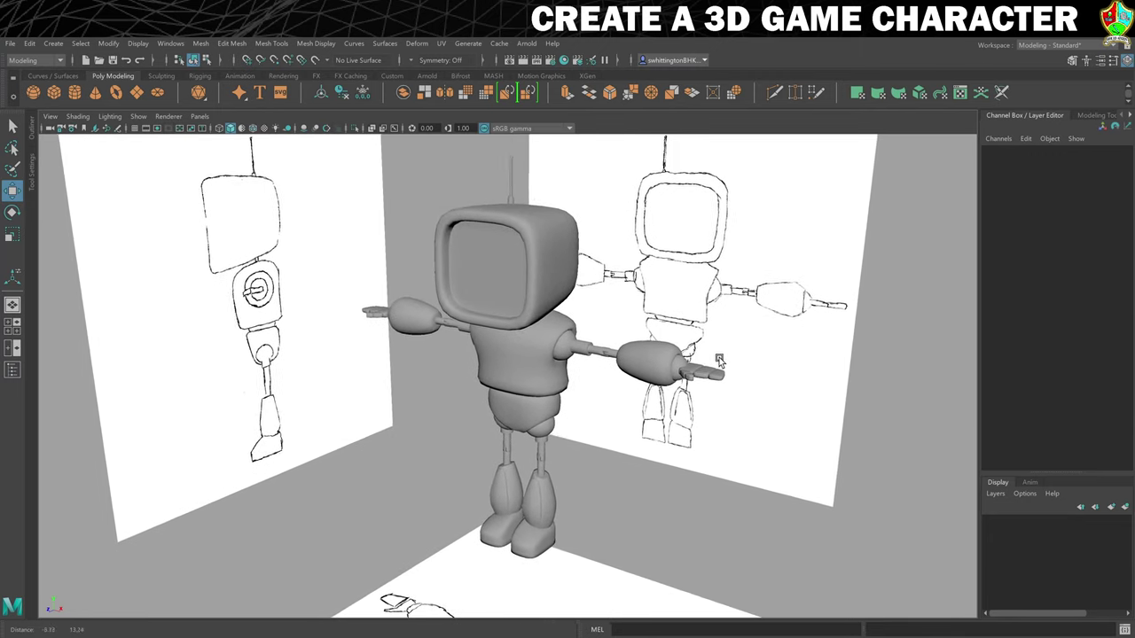